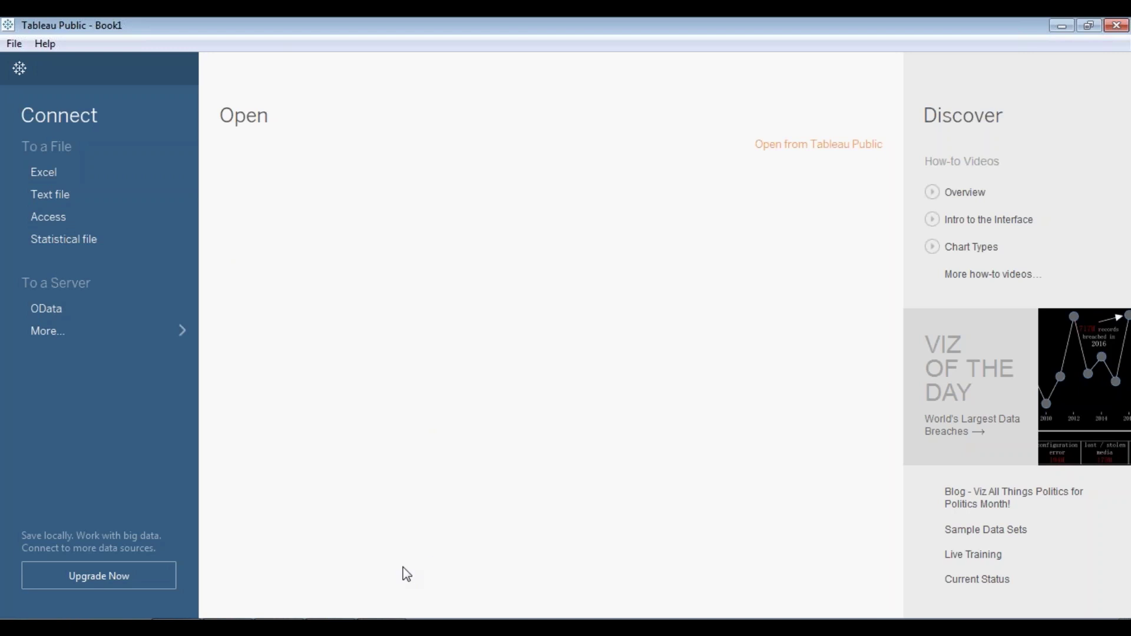
- Connect to the Sample - Superstore Excel workbook from Local Disk (D:)
click(78, 175)
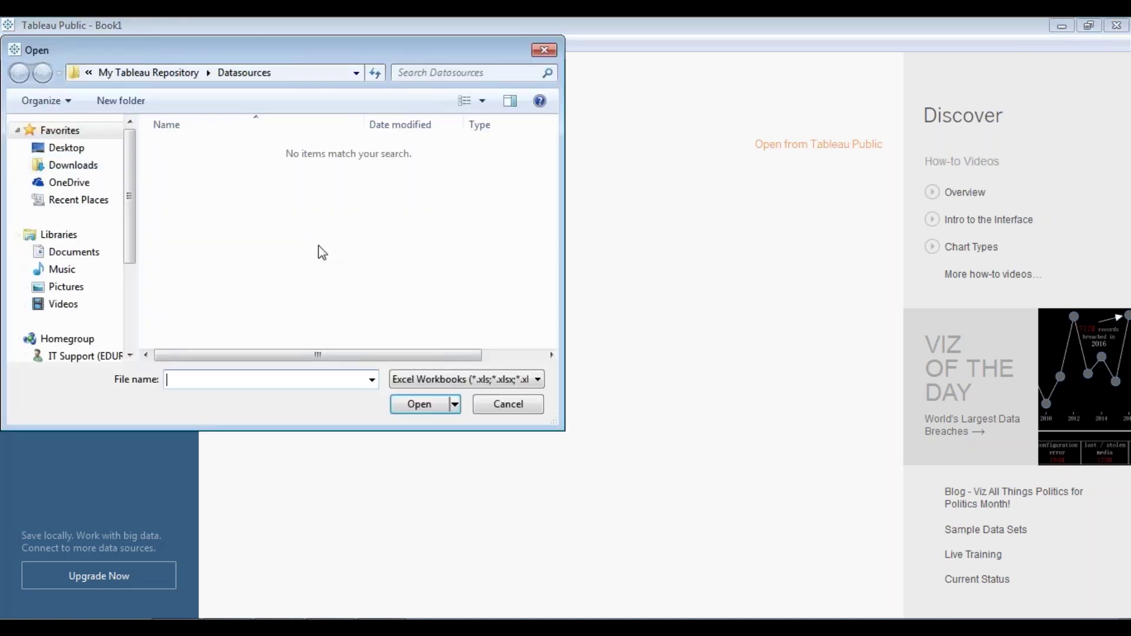
drag(127, 252, 130, 322)
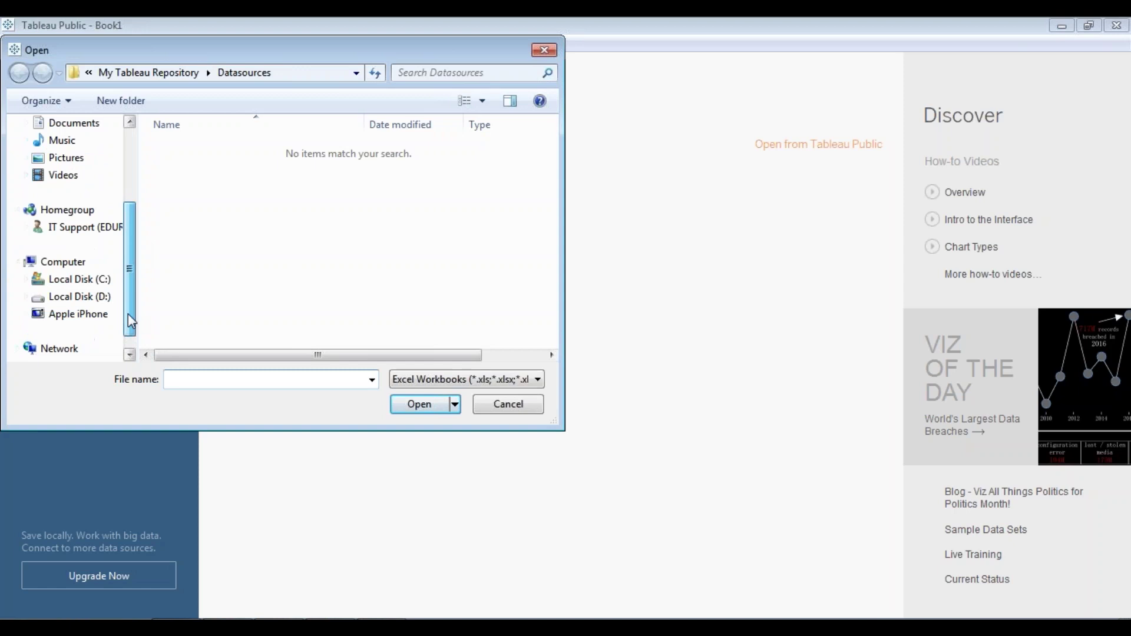
click(102, 297)
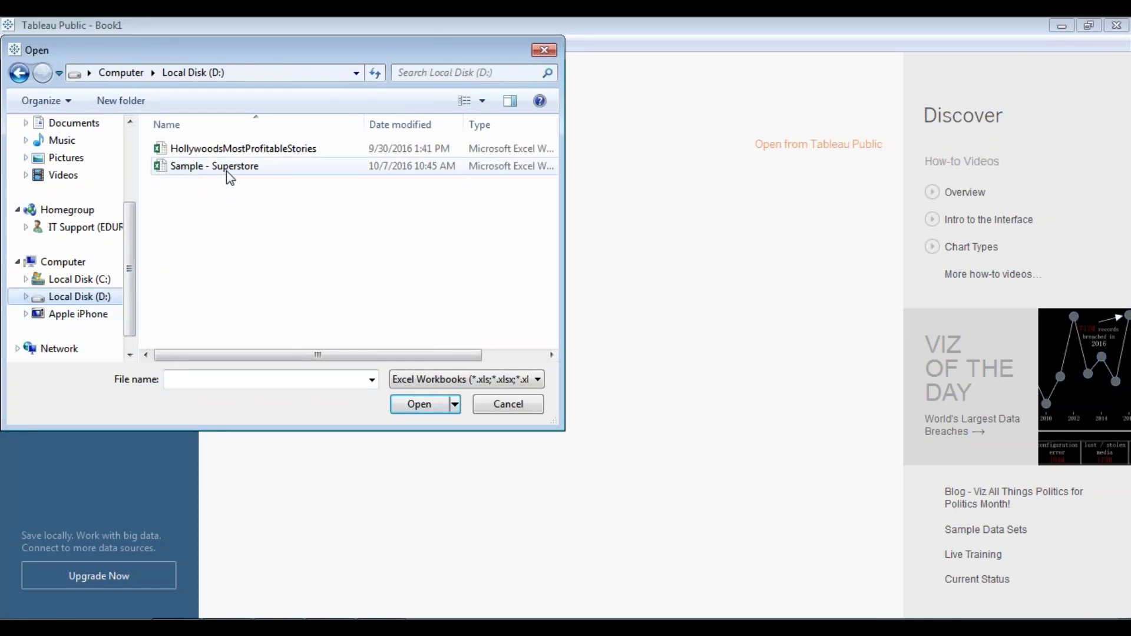
click(228, 167)
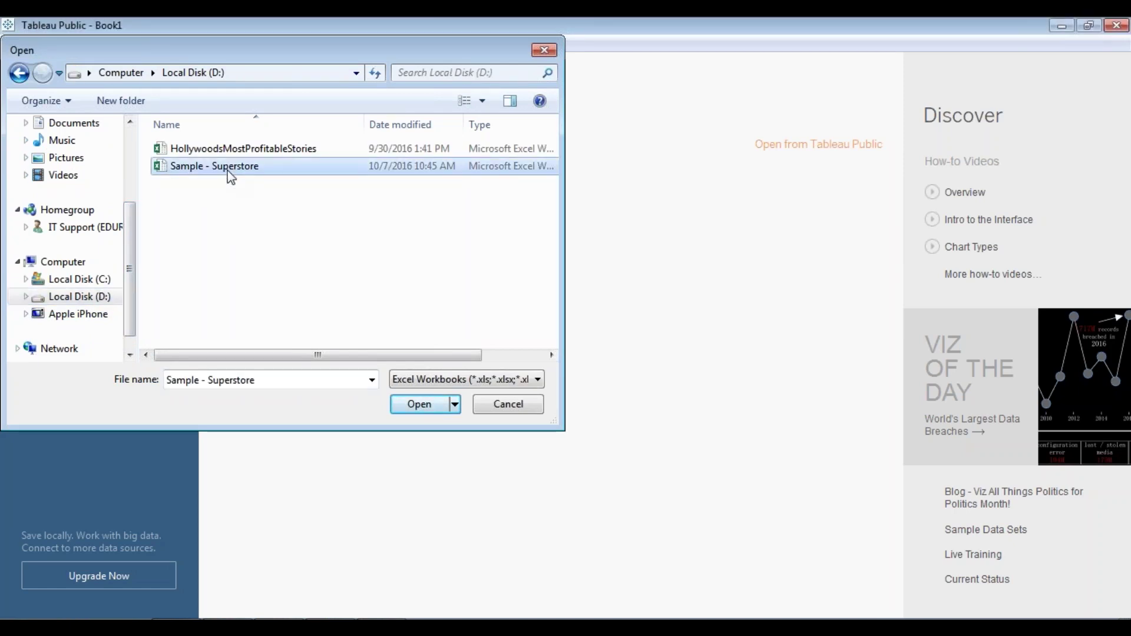
double_click(228, 171)
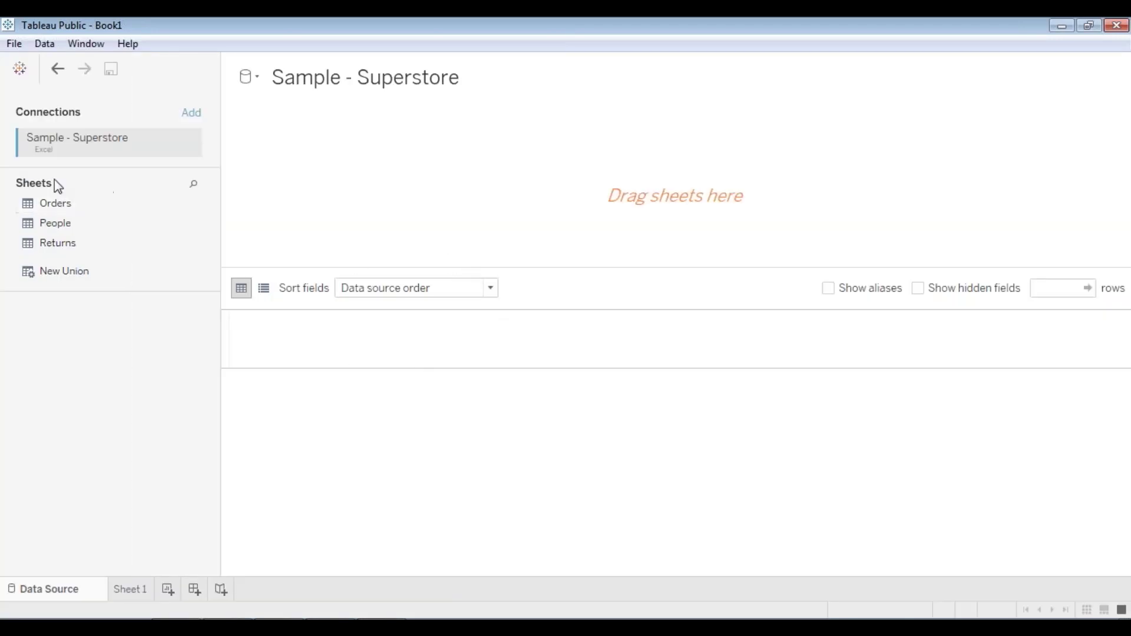
- Add the Orders sheet to the data source and check Order ID's data type without changing it
double_click(60, 210)
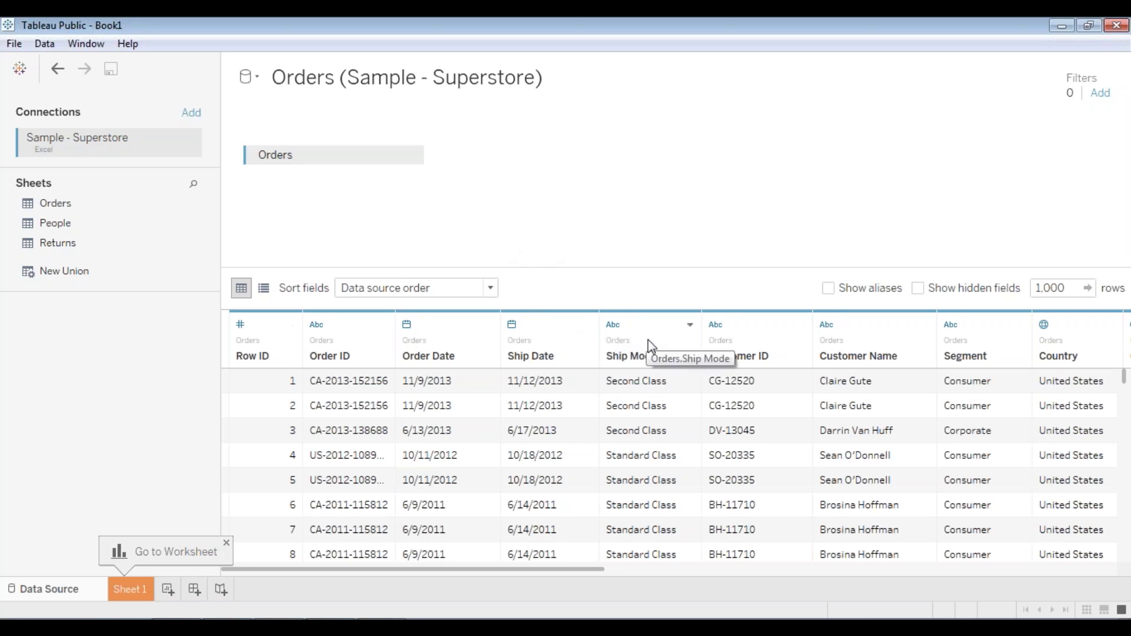
click(318, 327)
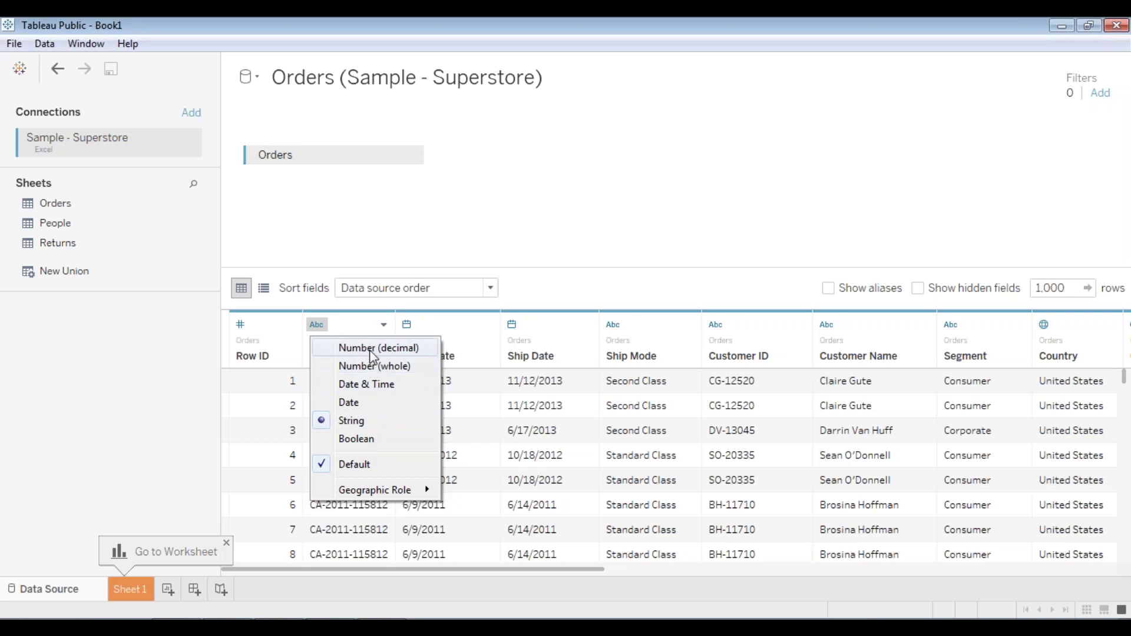
click(749, 246)
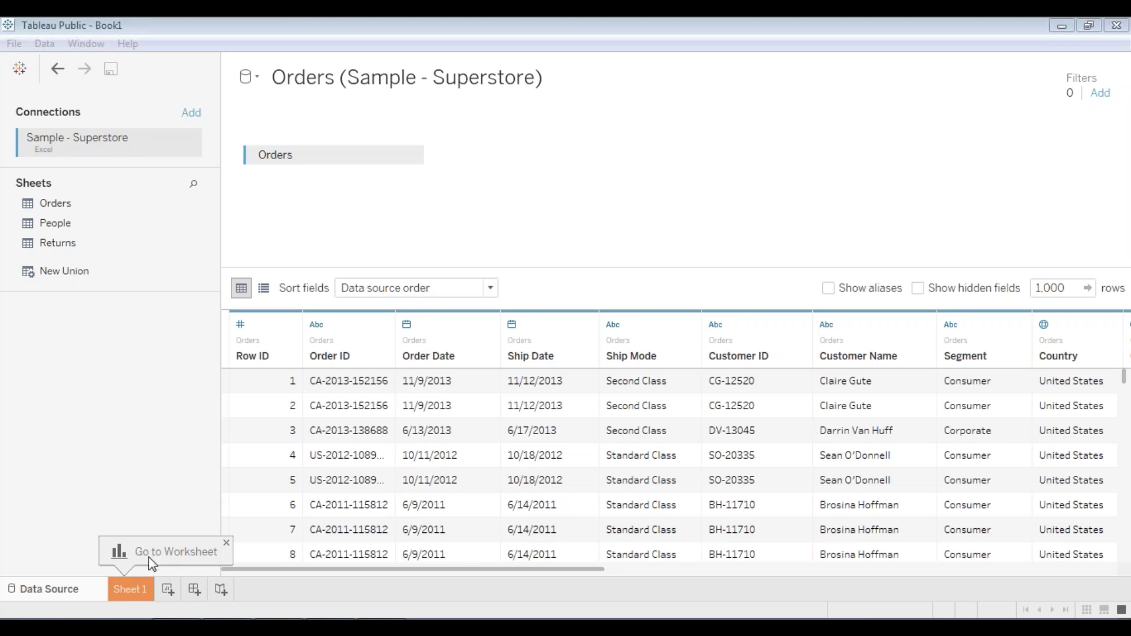
- Switch to Sheet 1 and review Orders fields like City, Quantity and Order Date
click(135, 592)
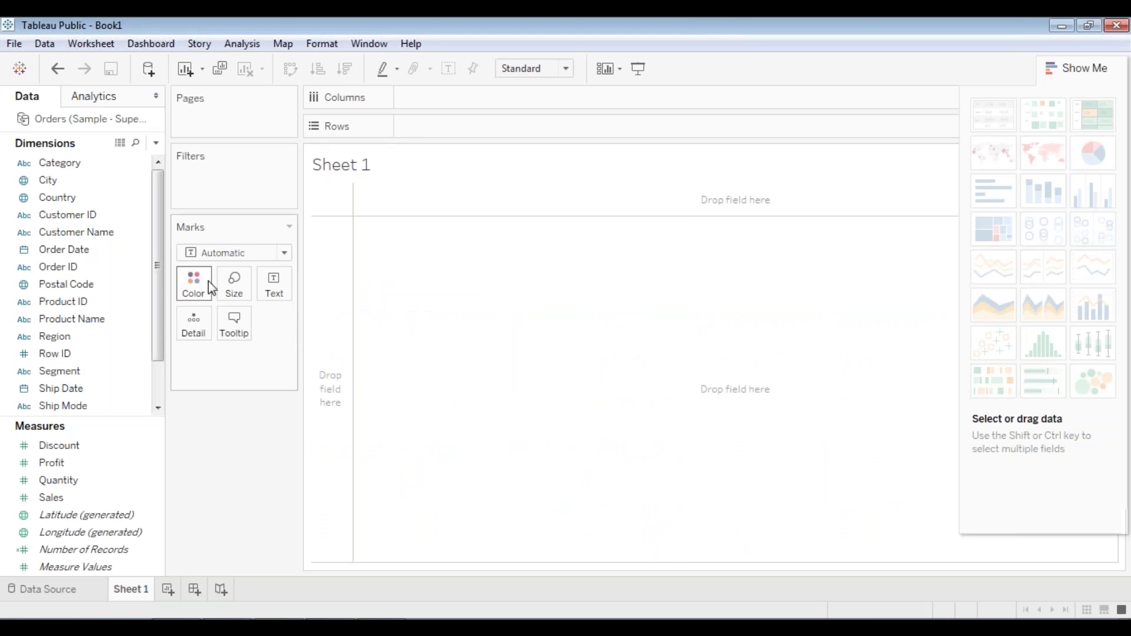
scroll(154, 287, down, 1)
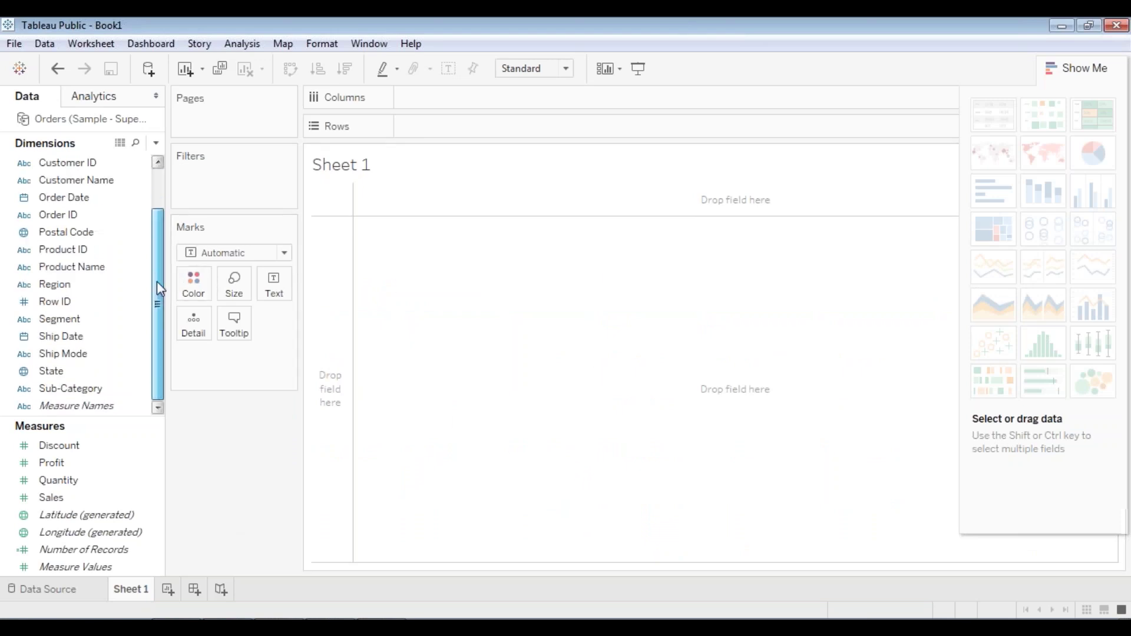
scroll(156, 287, up, 1)
click(27, 181)
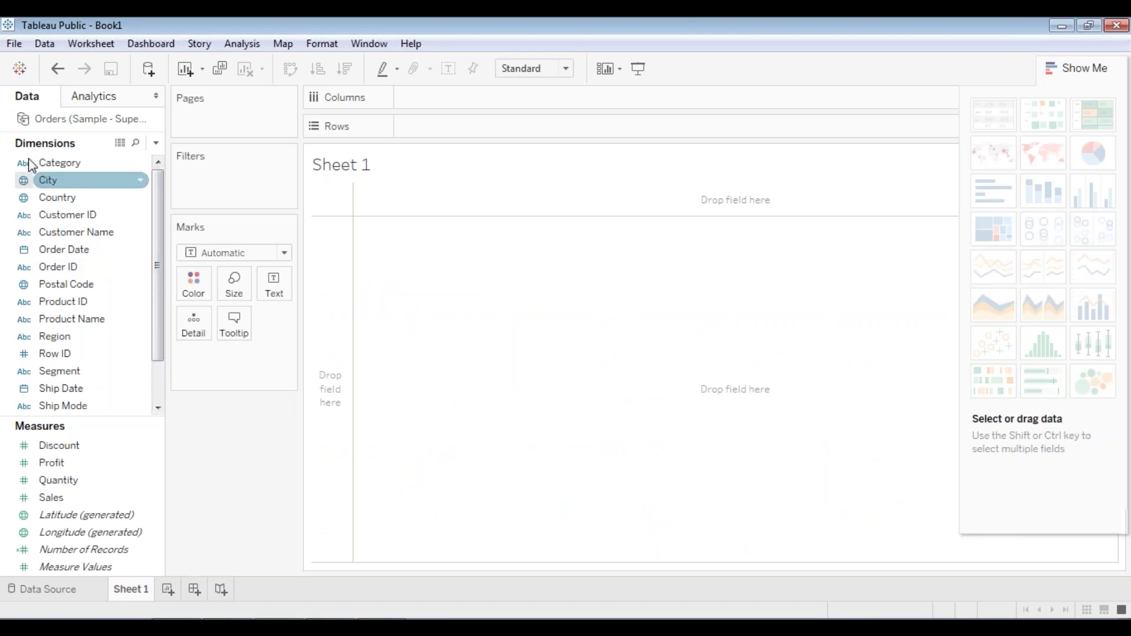
click(41, 144)
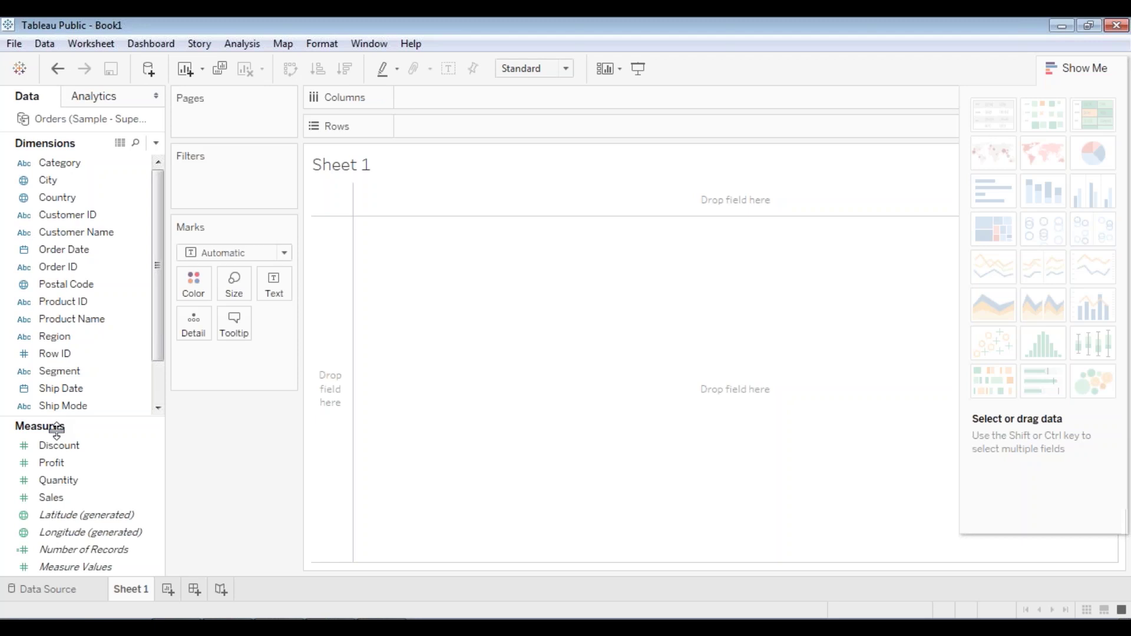
click(53, 481)
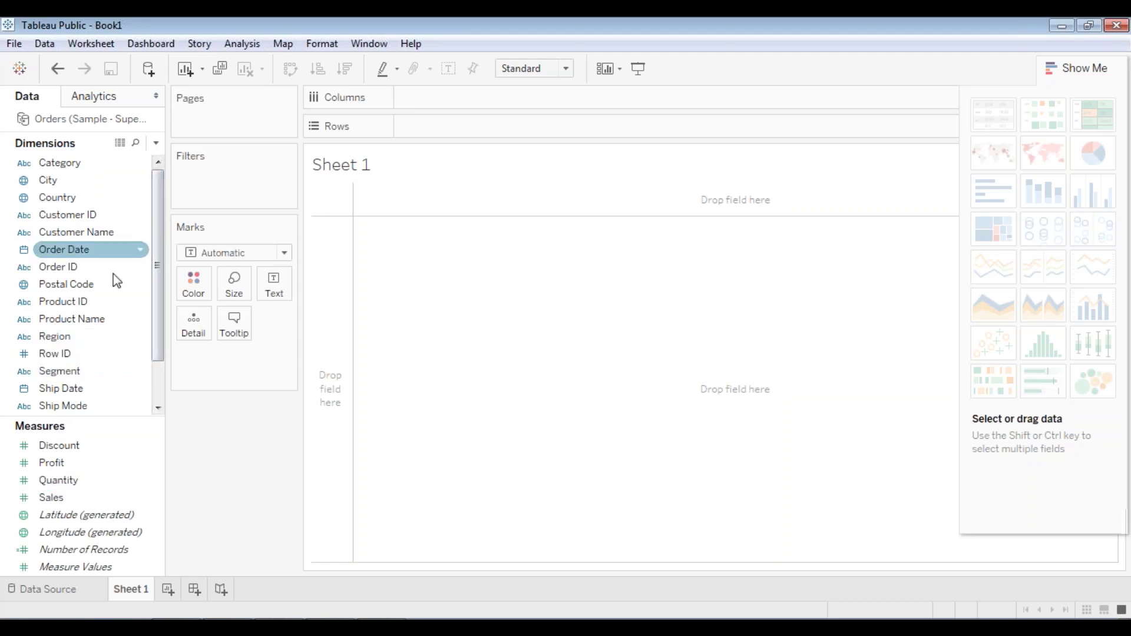
click(88, 252)
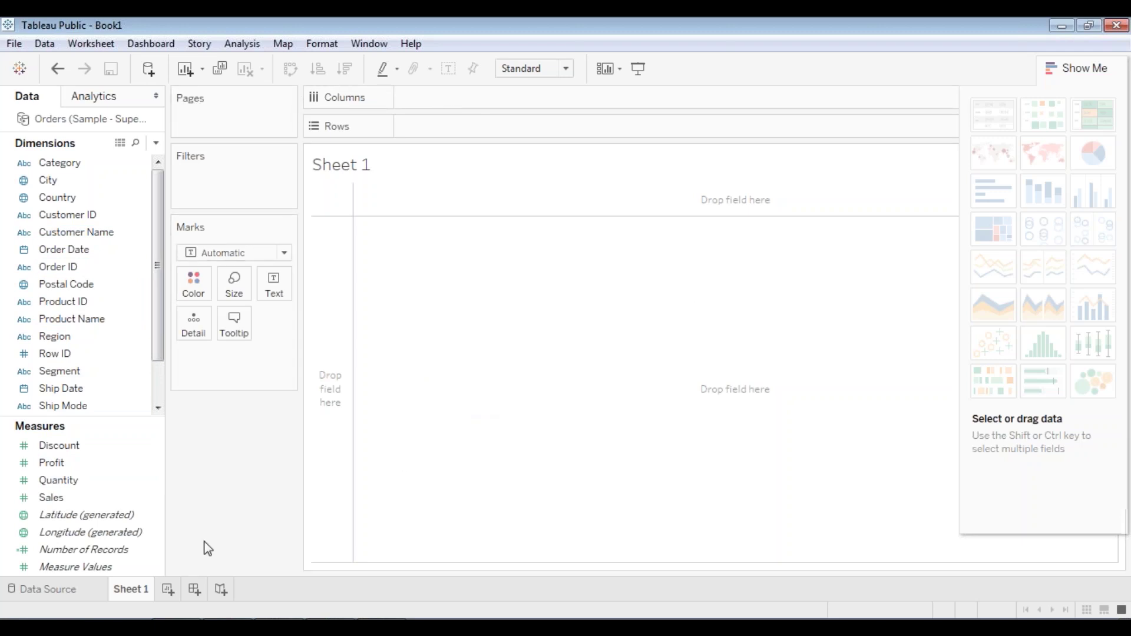
mouse_move(136, 595)
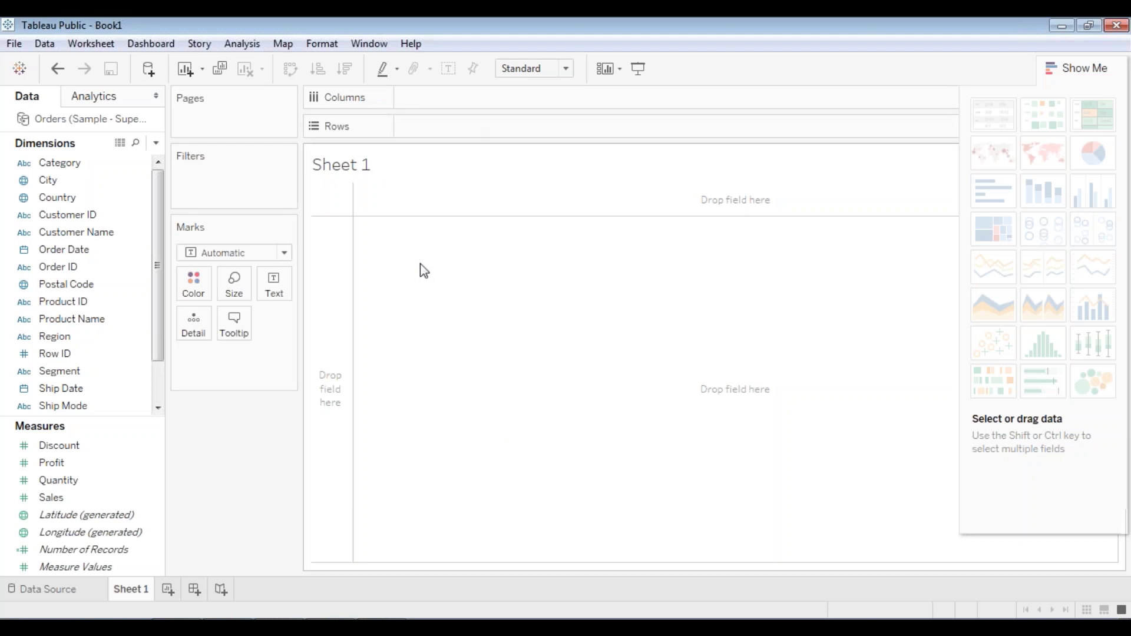
- Rename Sheet 1 to 'Profit Leaders'
right_click(137, 589)
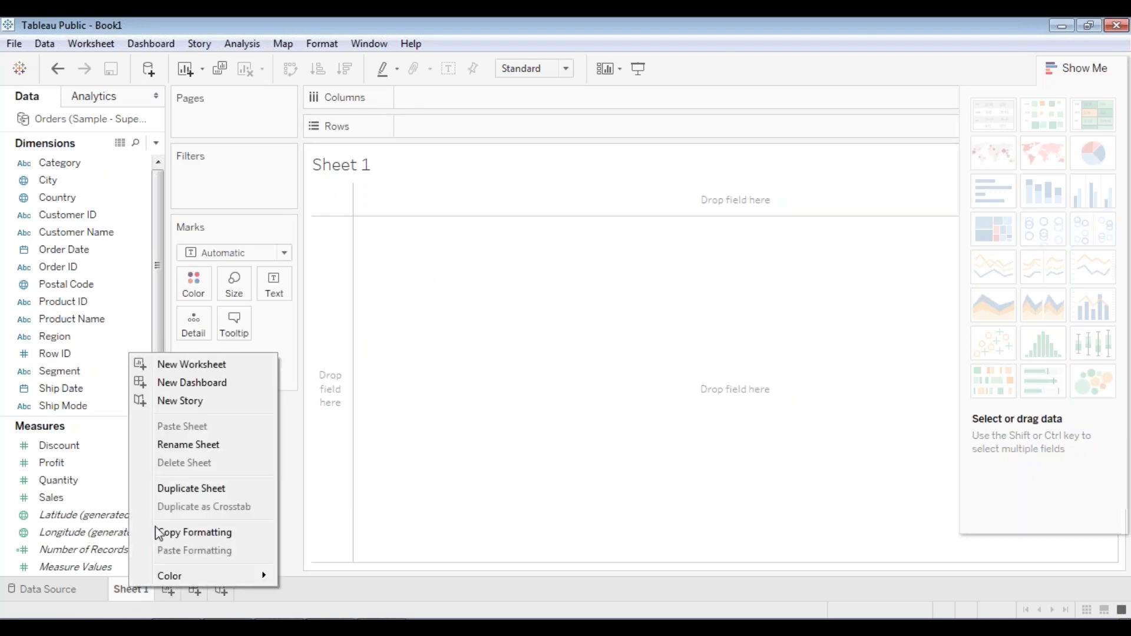
click(169, 444)
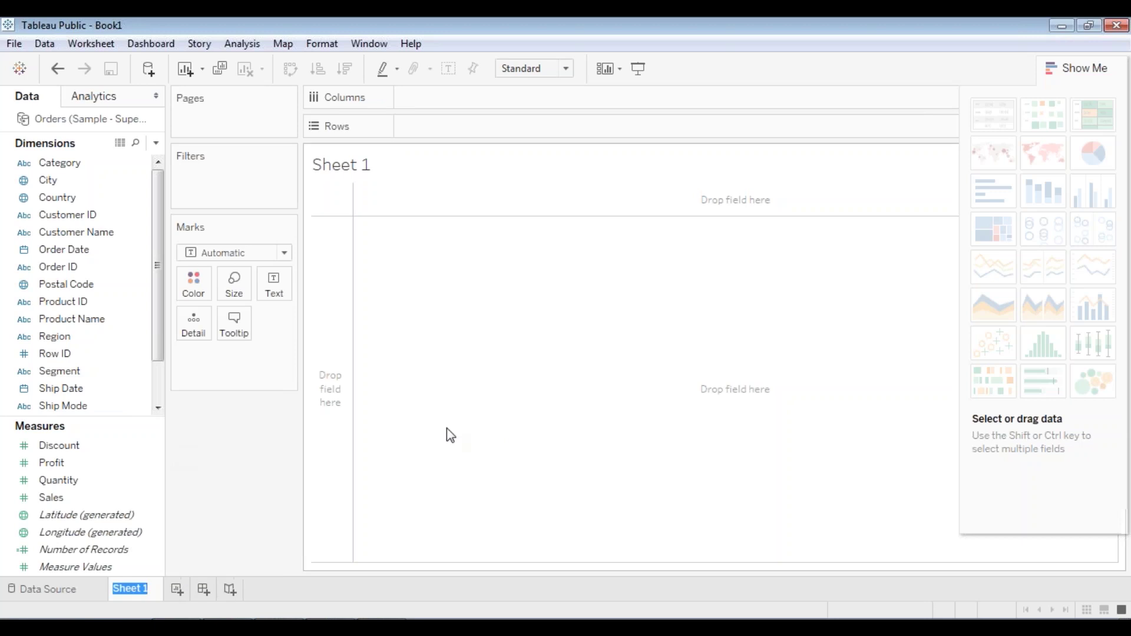
text(Pro)
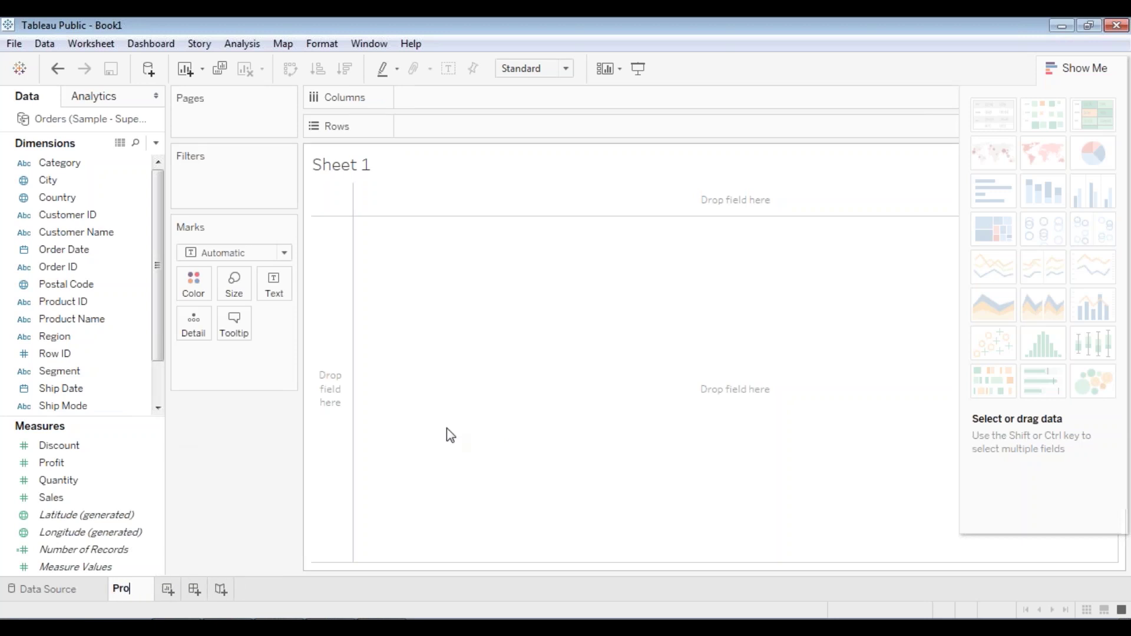
text(fit Leaders)
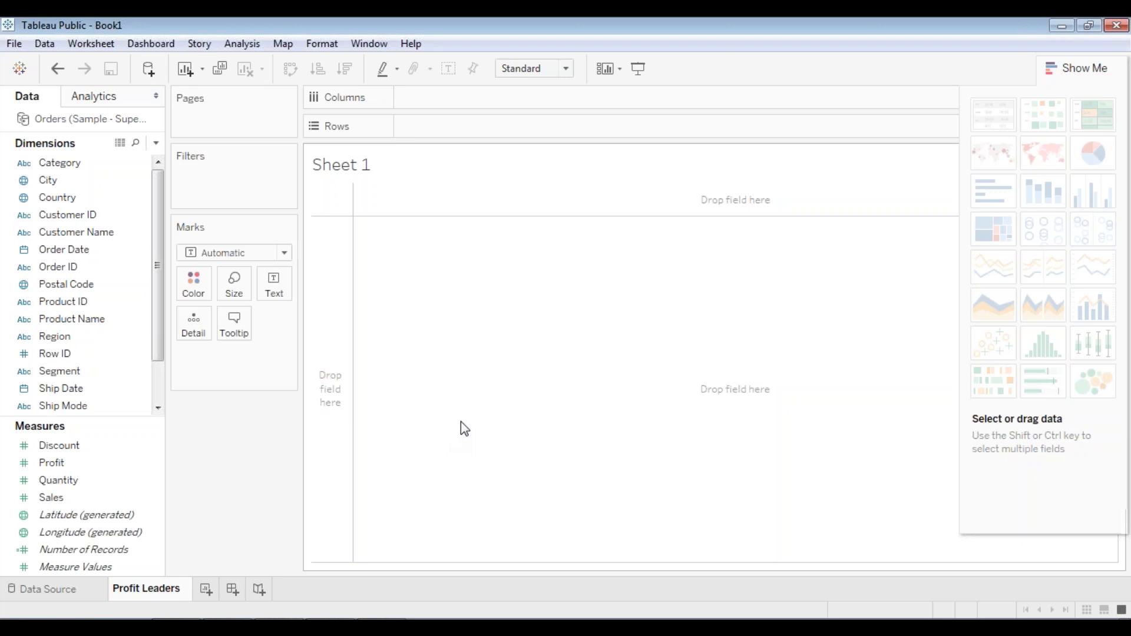
click(469, 419)
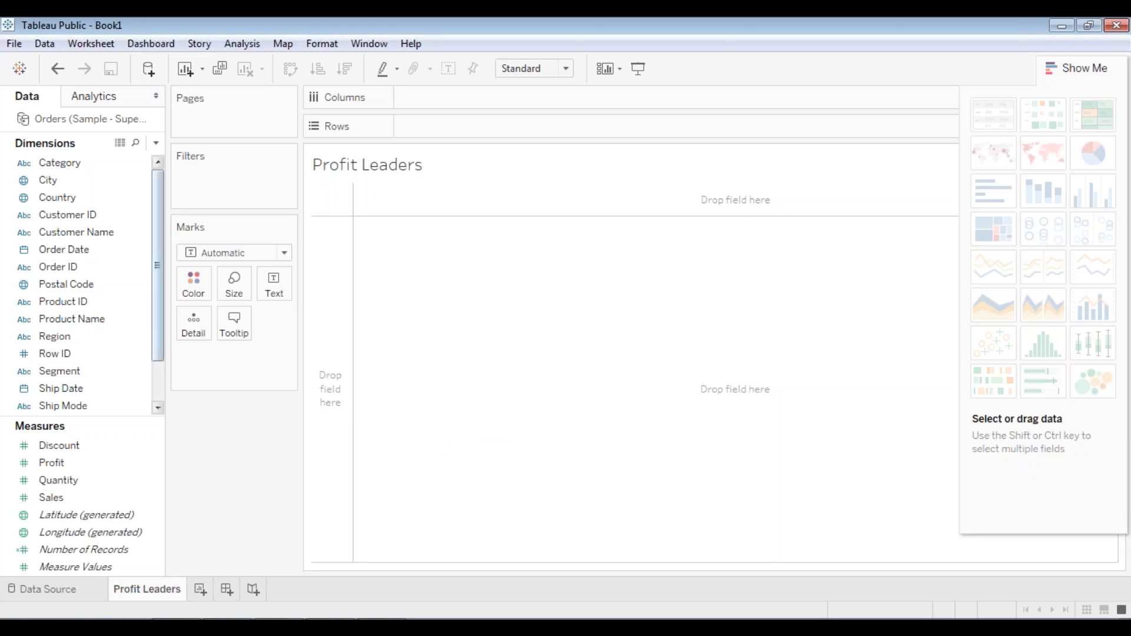
- Hide and then reshow the Show Me chart suggestions panel
scroll(151, 274, down, 2)
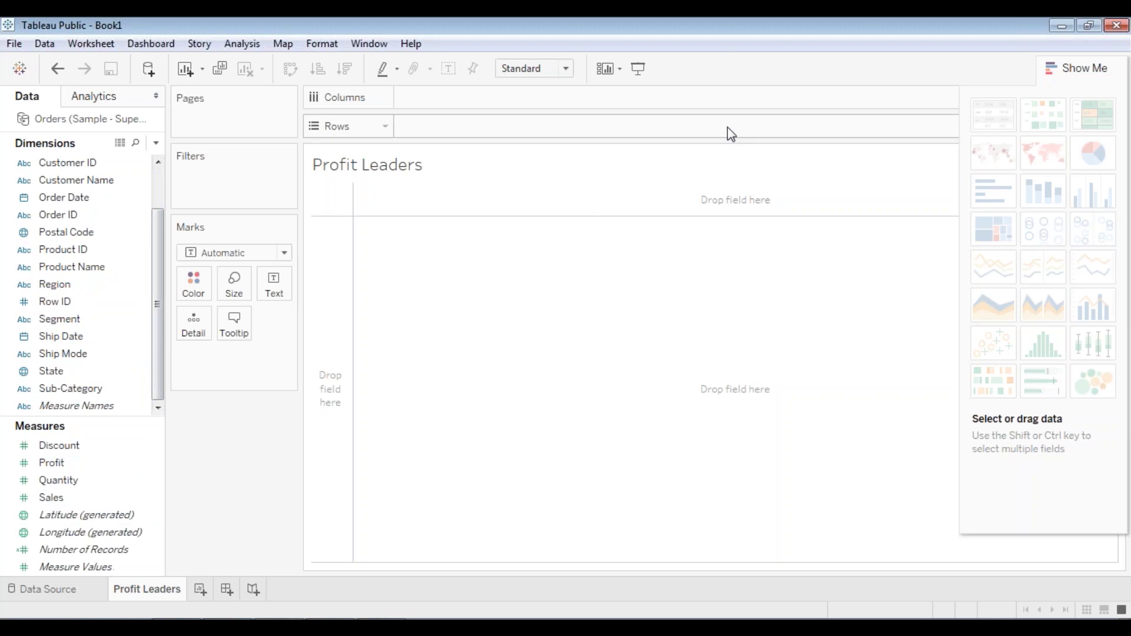
click(867, 56)
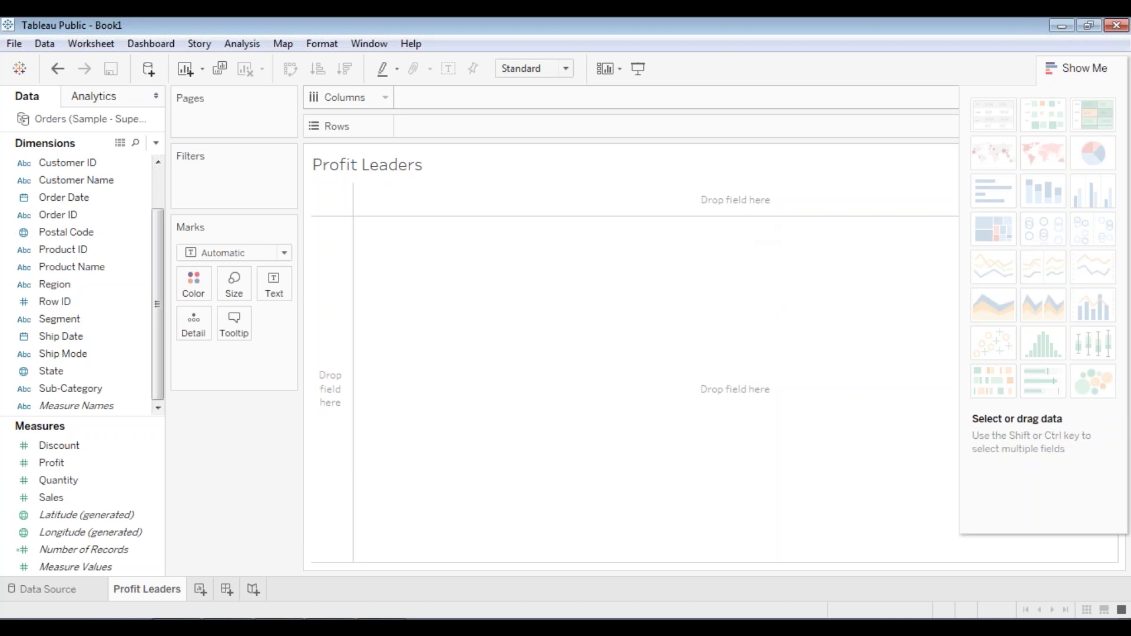
click(1052, 67)
click(1052, 68)
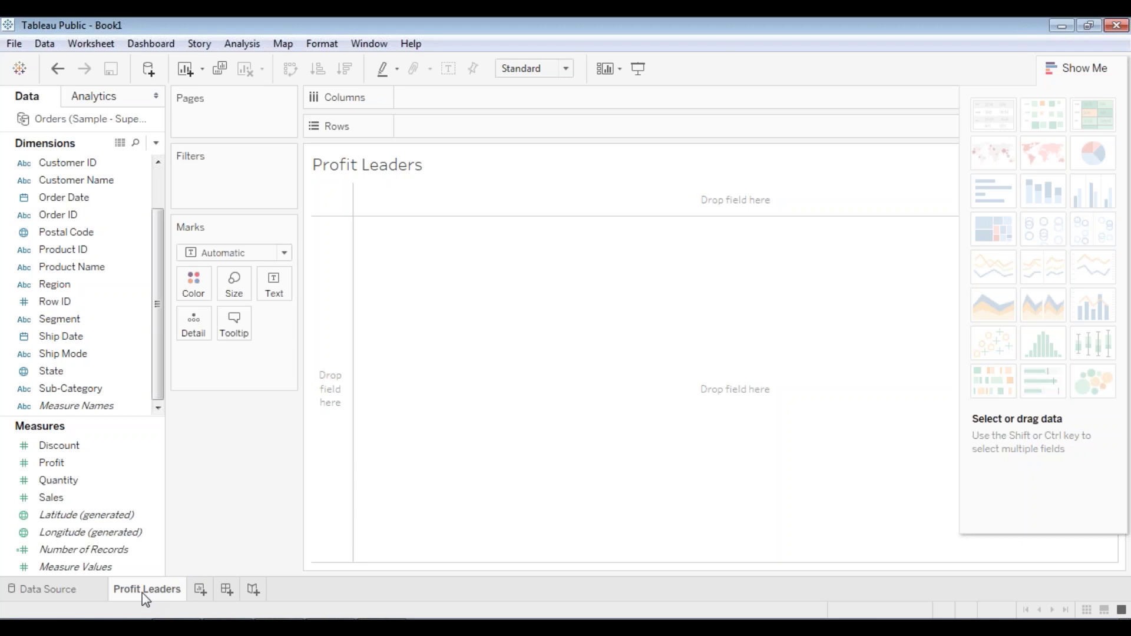
mouse_move(143, 593)
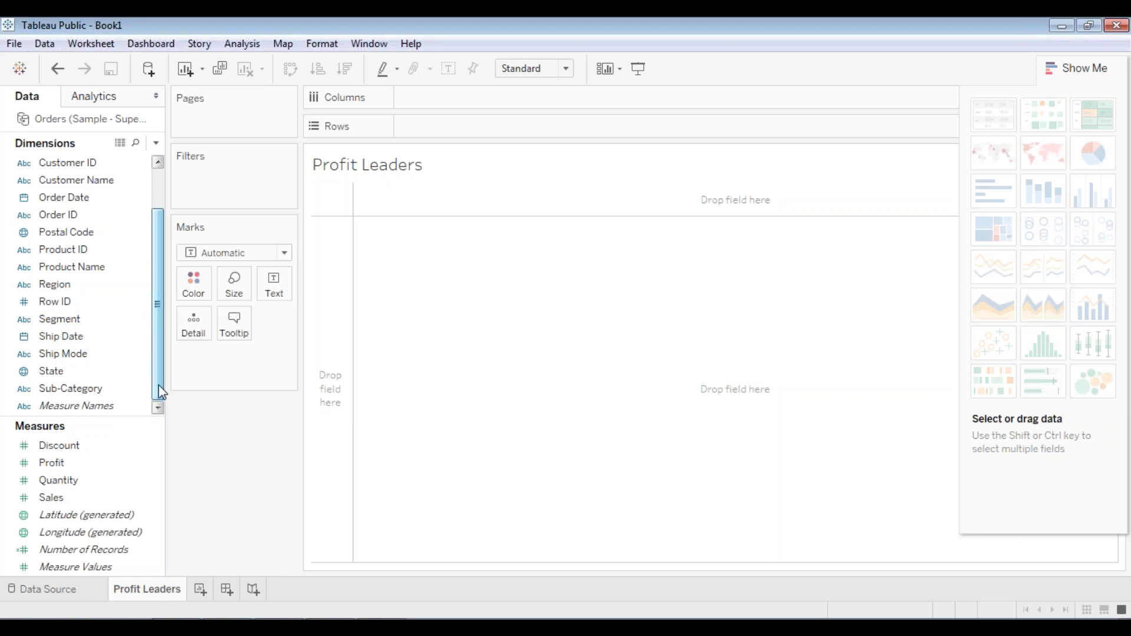
- Plot generated Latitude and Longitude, colouring marks by State with all 49 states included
double_click(75, 516)
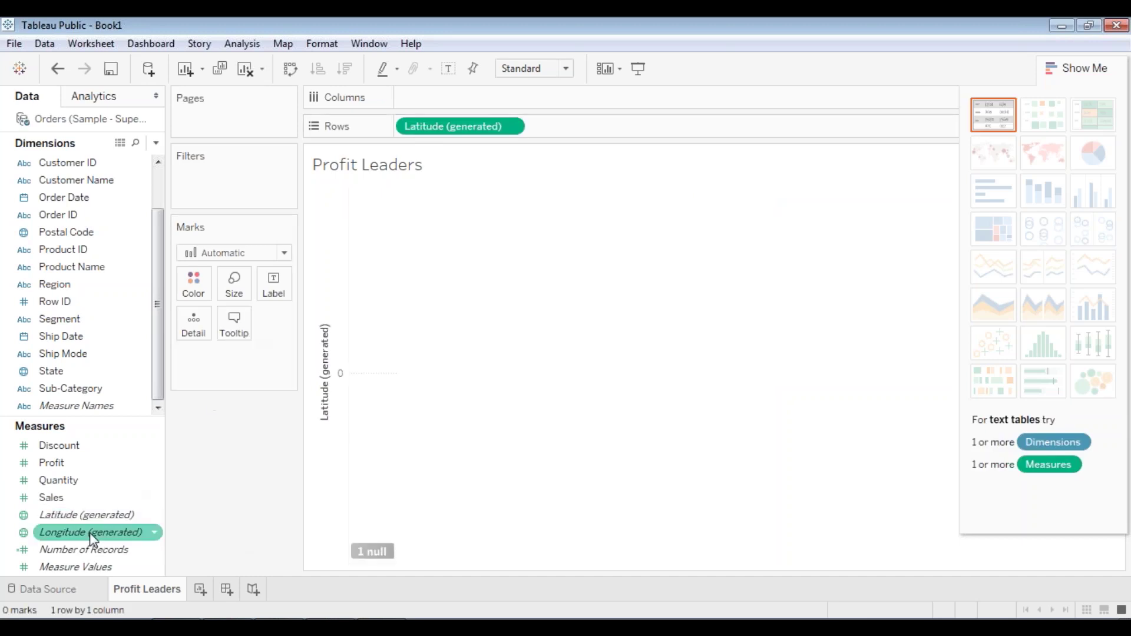
double_click(89, 533)
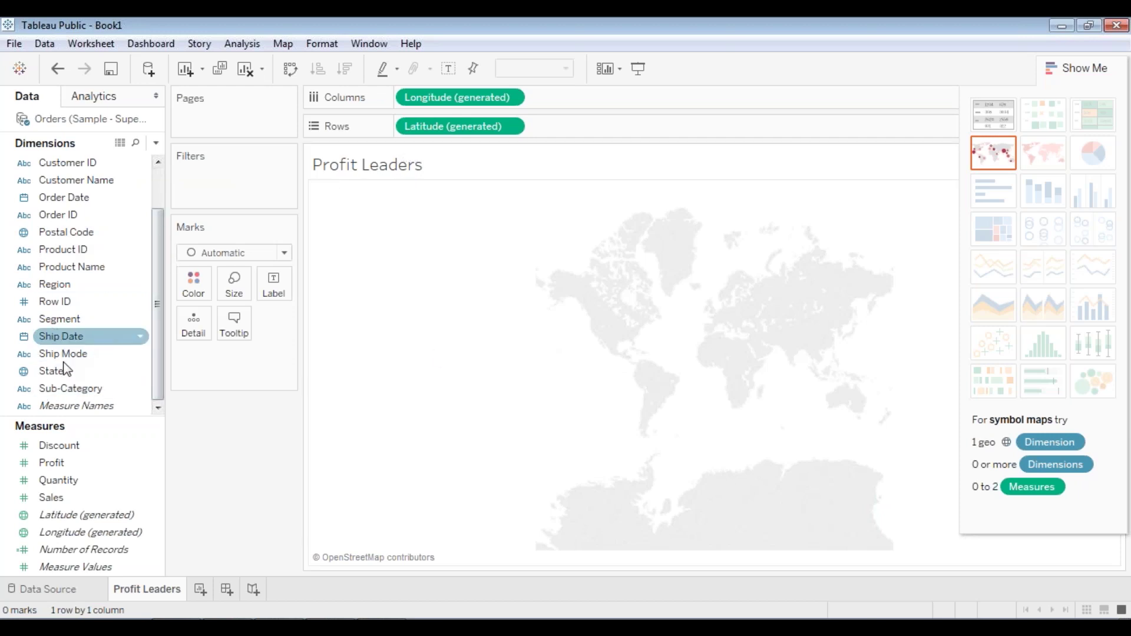
drag(55, 371, 200, 285)
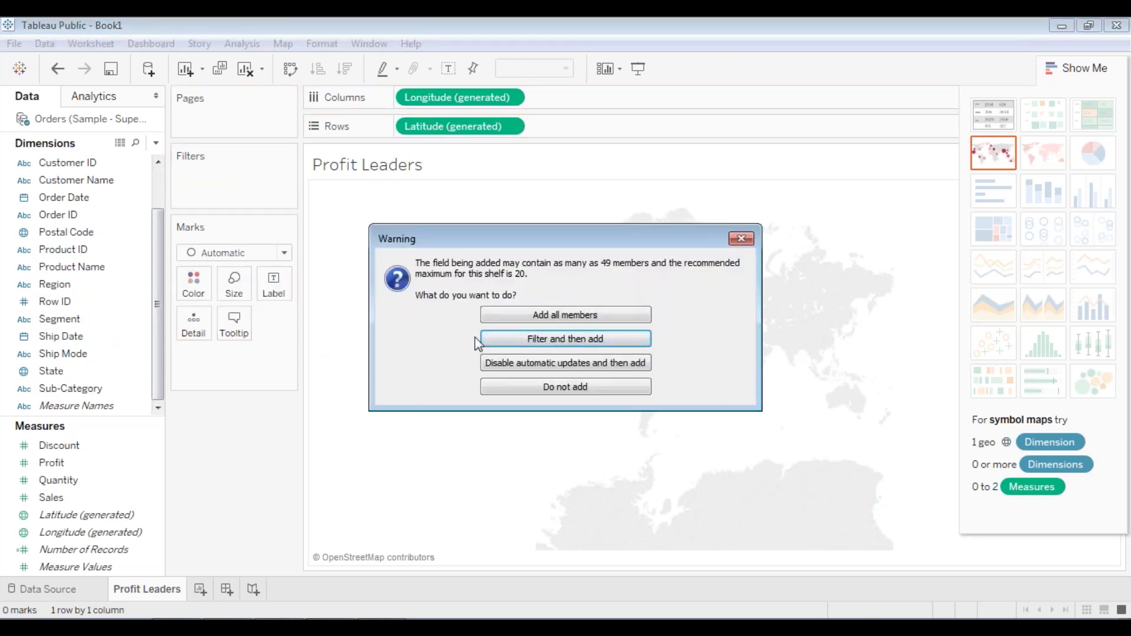
click(543, 319)
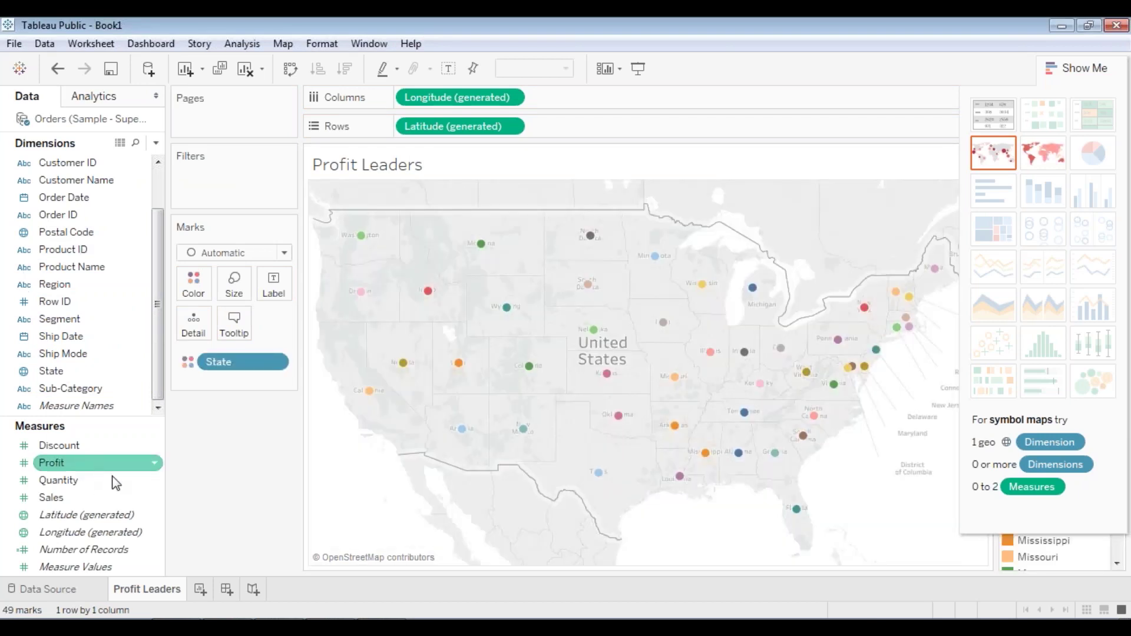
- Size the state dots by SUM(Profit) and label them with State
click(85, 466)
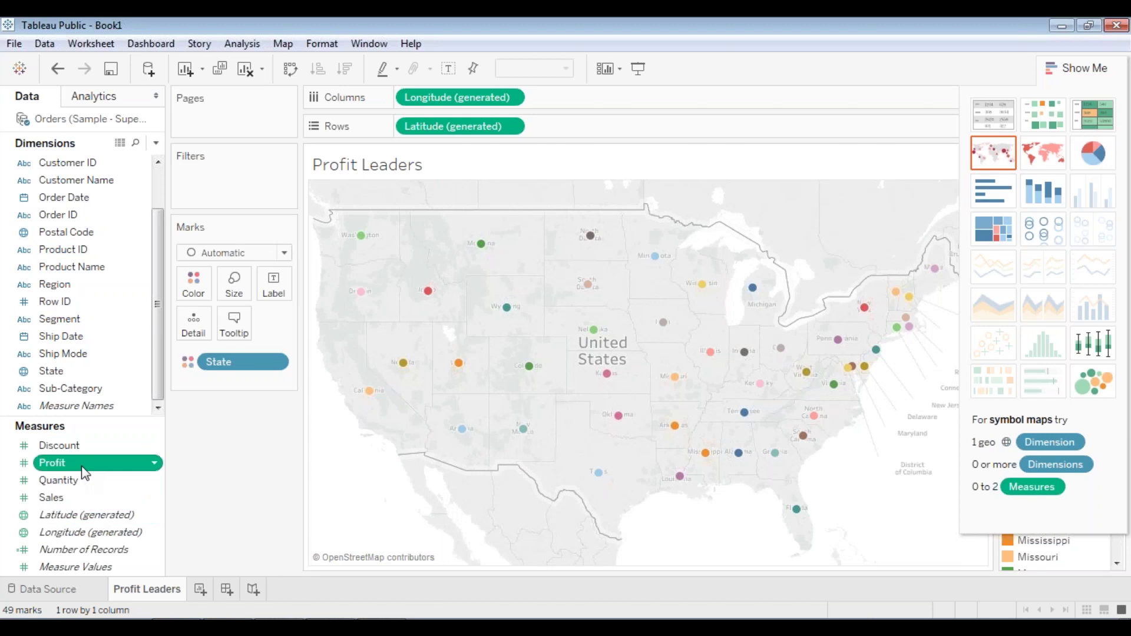
drag(85, 471, 234, 286)
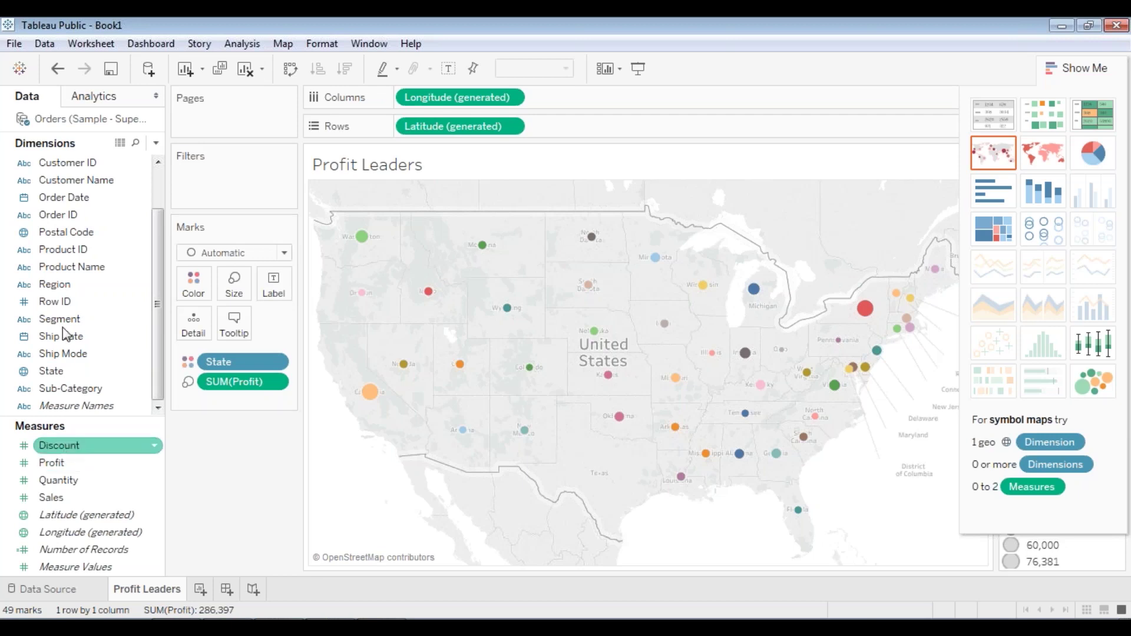
drag(71, 371, 276, 292)
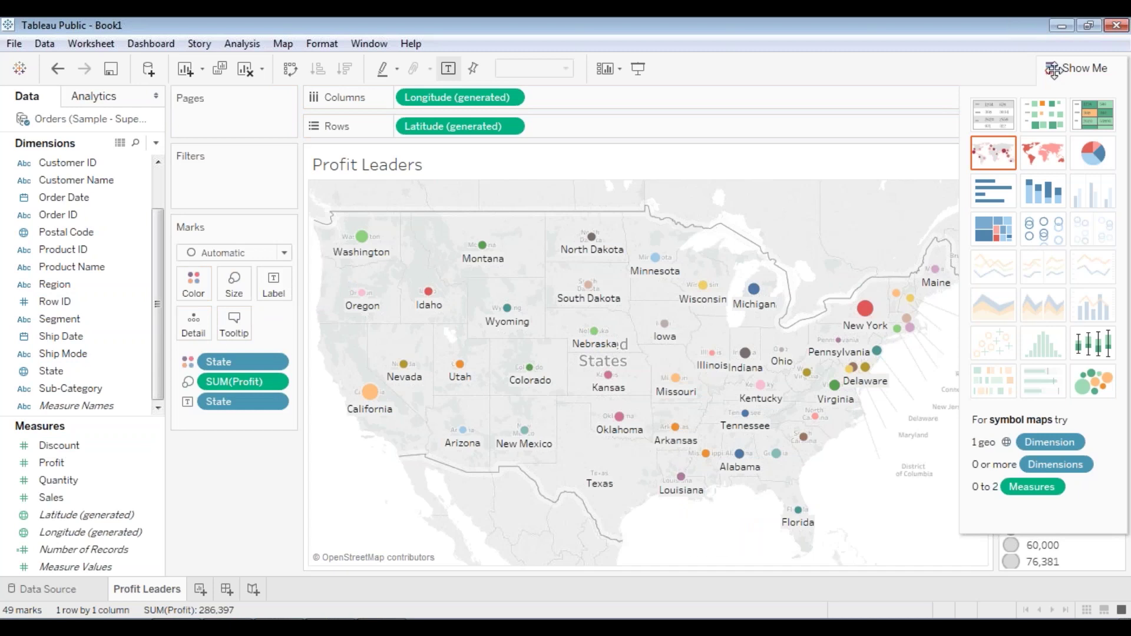
- Close Show Me to reveal the legends, then test map zoom and an Oklahoma selection
click(1054, 68)
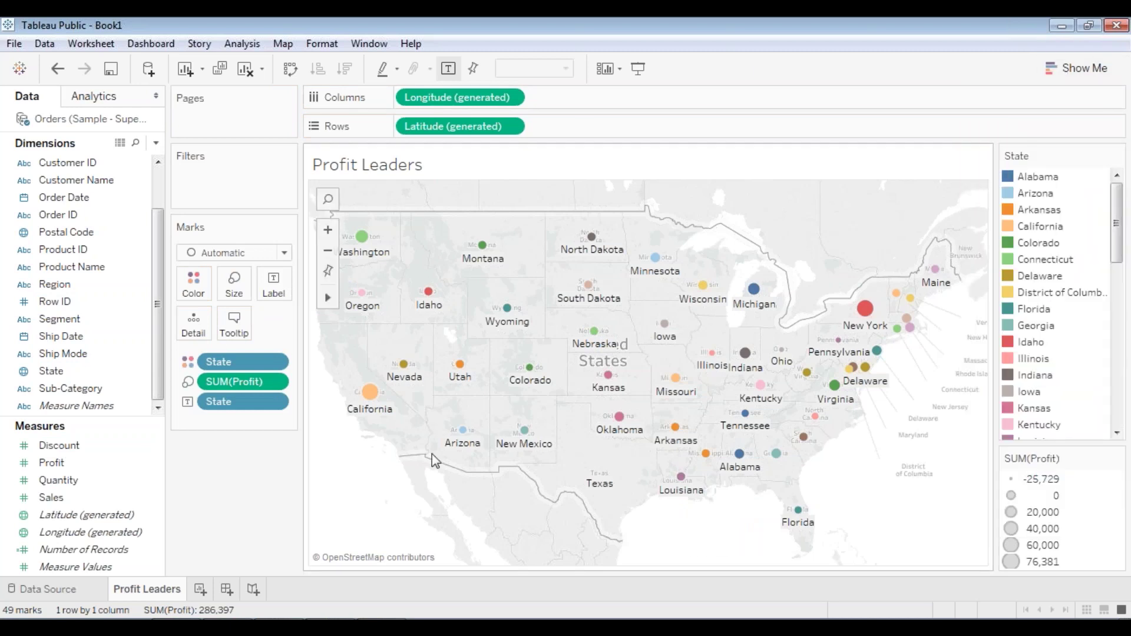
click(328, 231)
drag(445, 473, 647, 428)
click(327, 253)
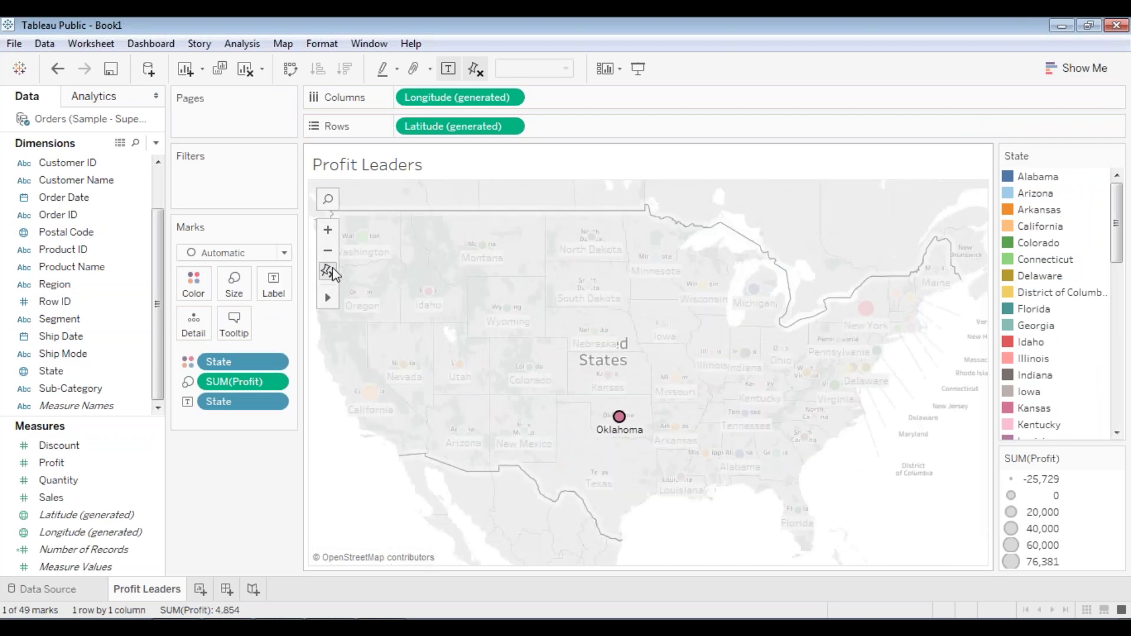
click(345, 493)
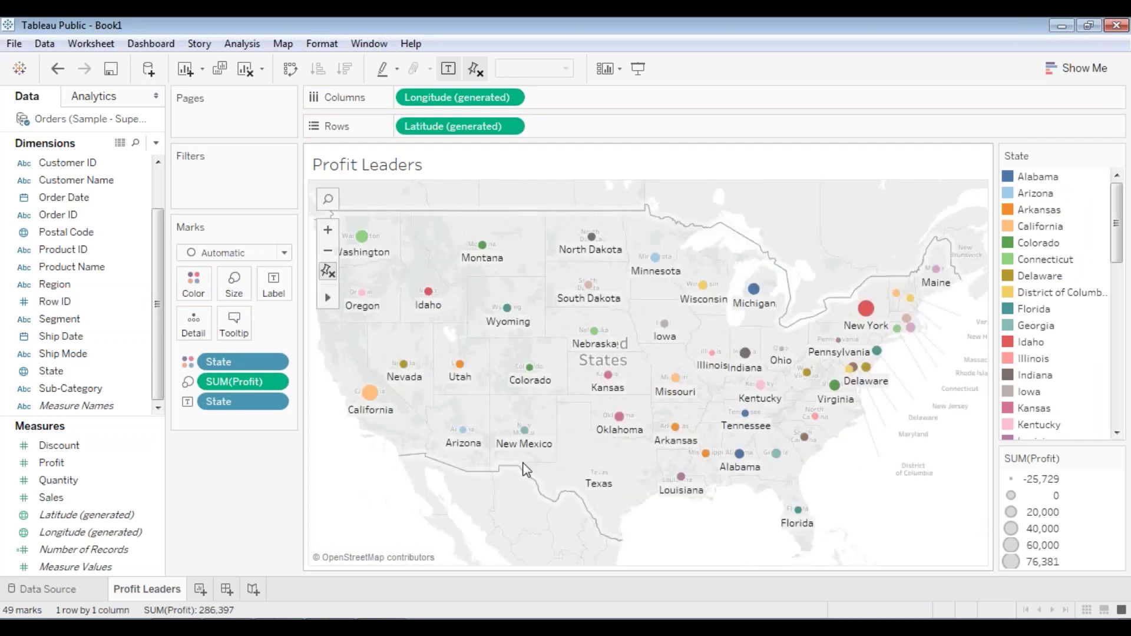
mouse_move(609, 433)
mouse_move(371, 393)
mouse_move(605, 476)
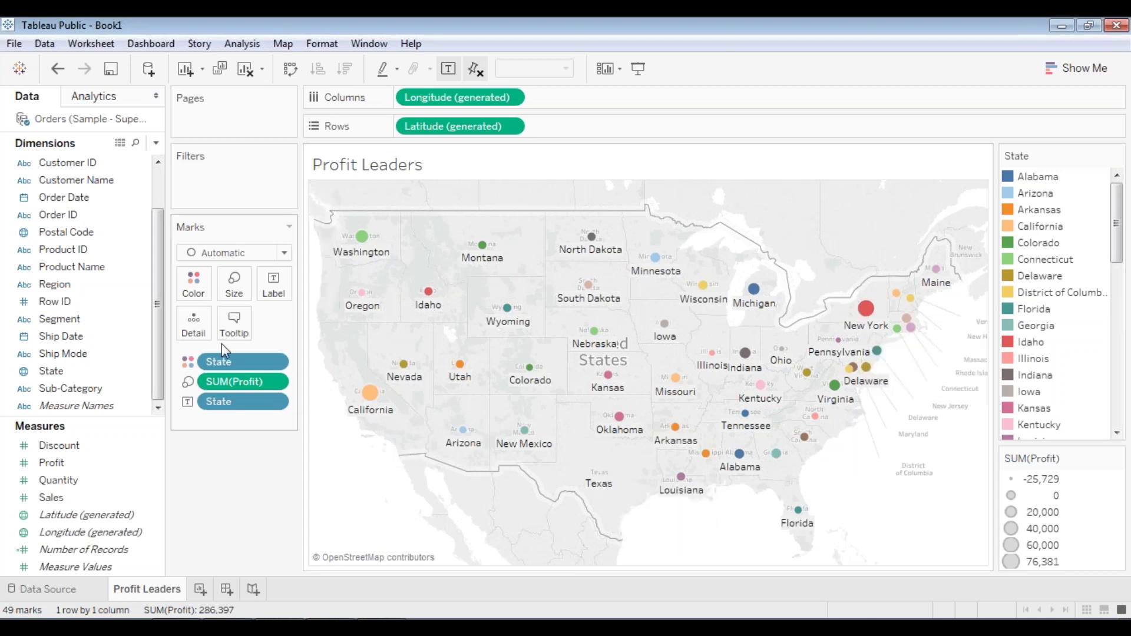
mouse_move(335, 304)
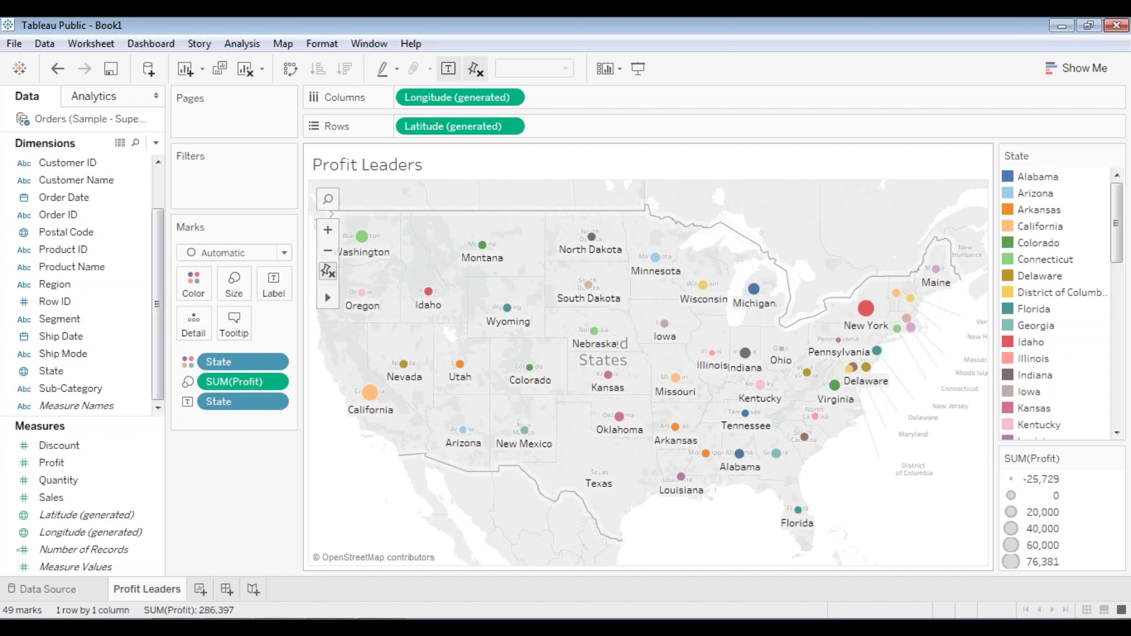
mouse_move(861, 333)
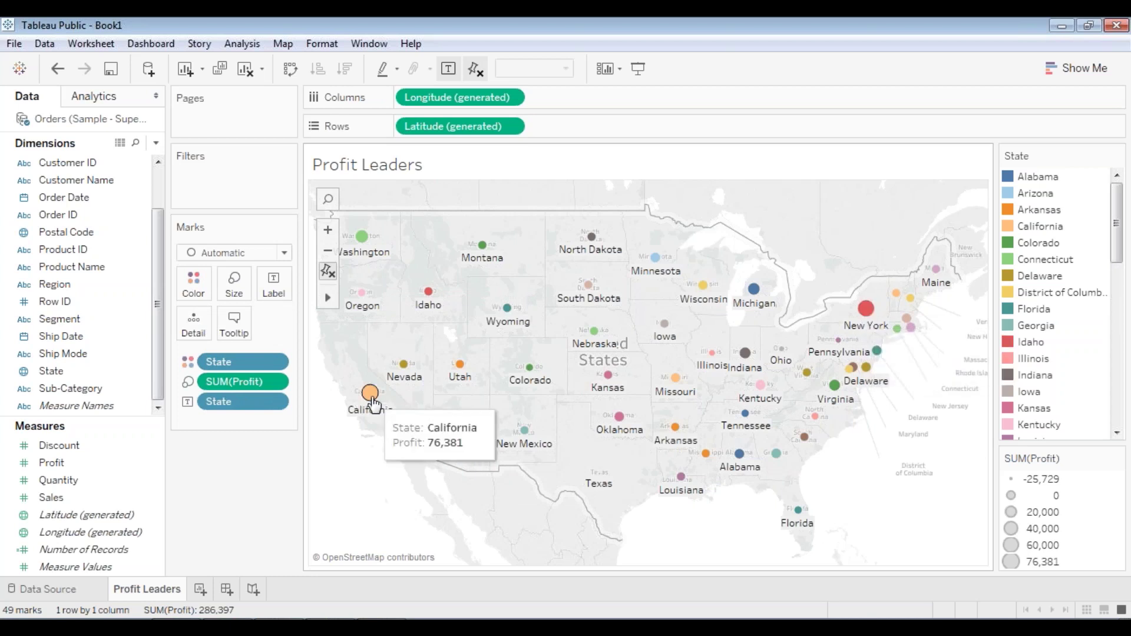
mouse_move(532, 385)
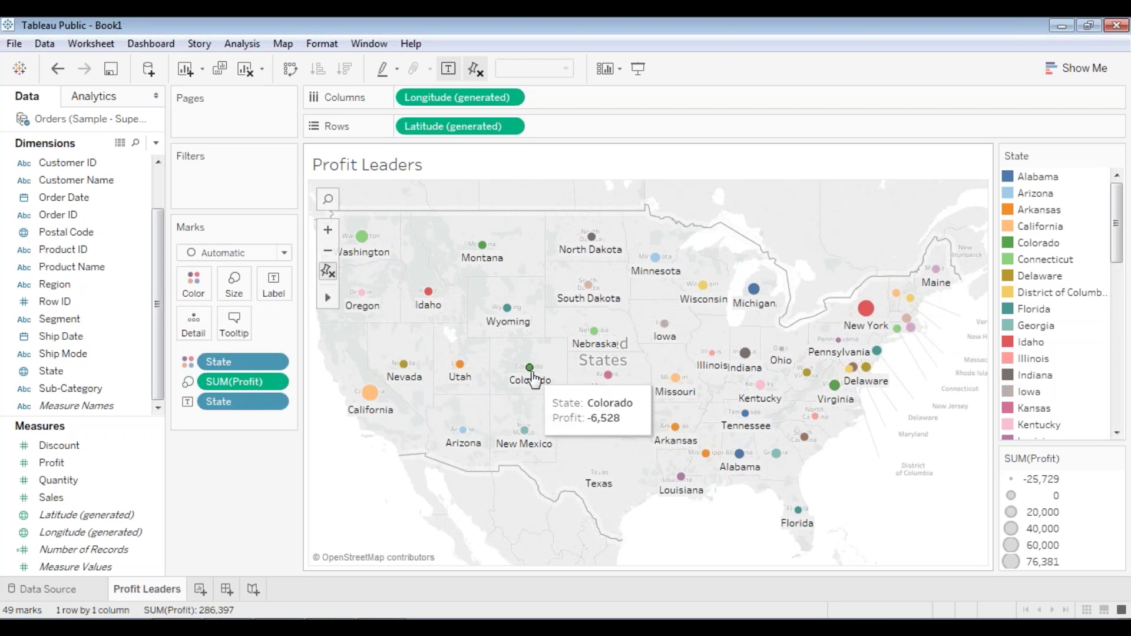
mouse_move(759, 297)
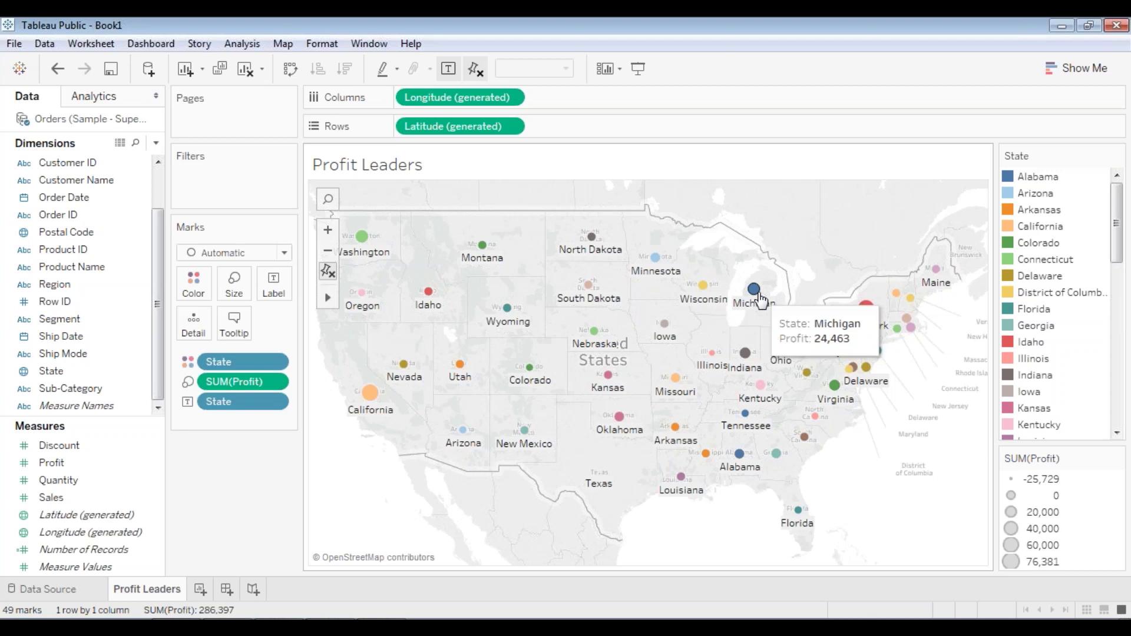
mouse_move(705, 299)
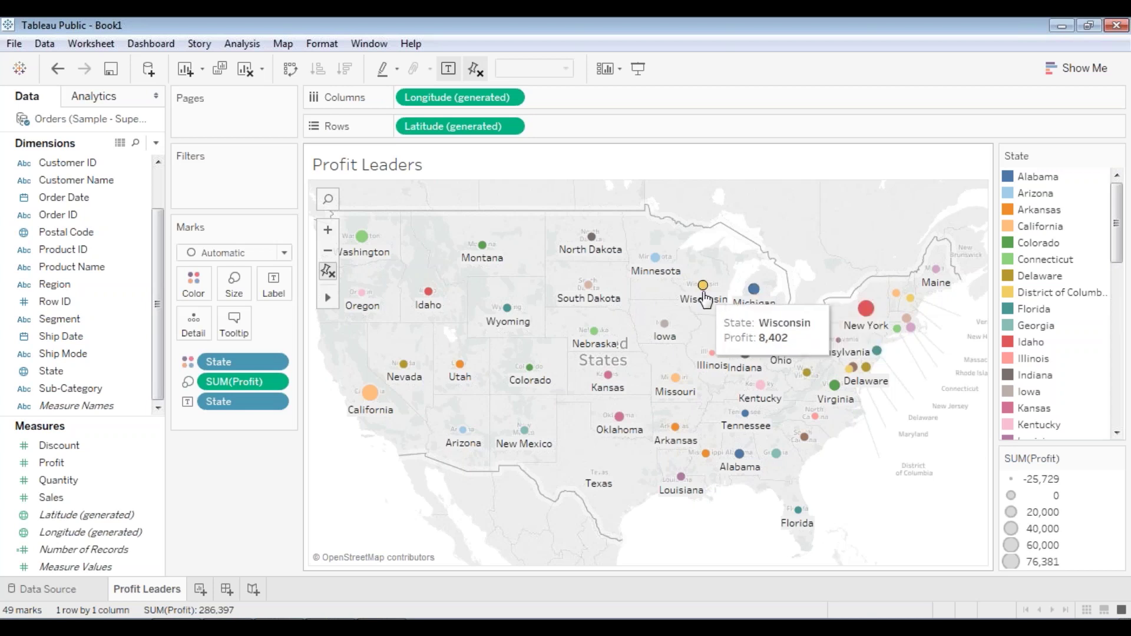
mouse_move(487, 258)
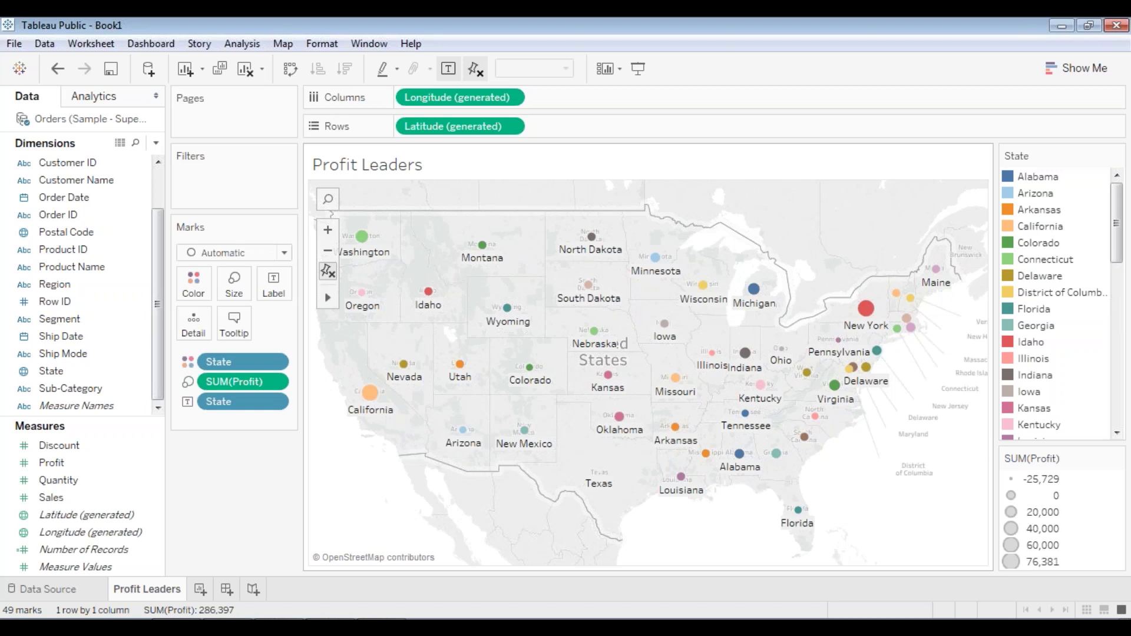
mouse_move(865, 308)
mouse_move(460, 364)
mouse_move(692, 400)
mouse_move(428, 293)
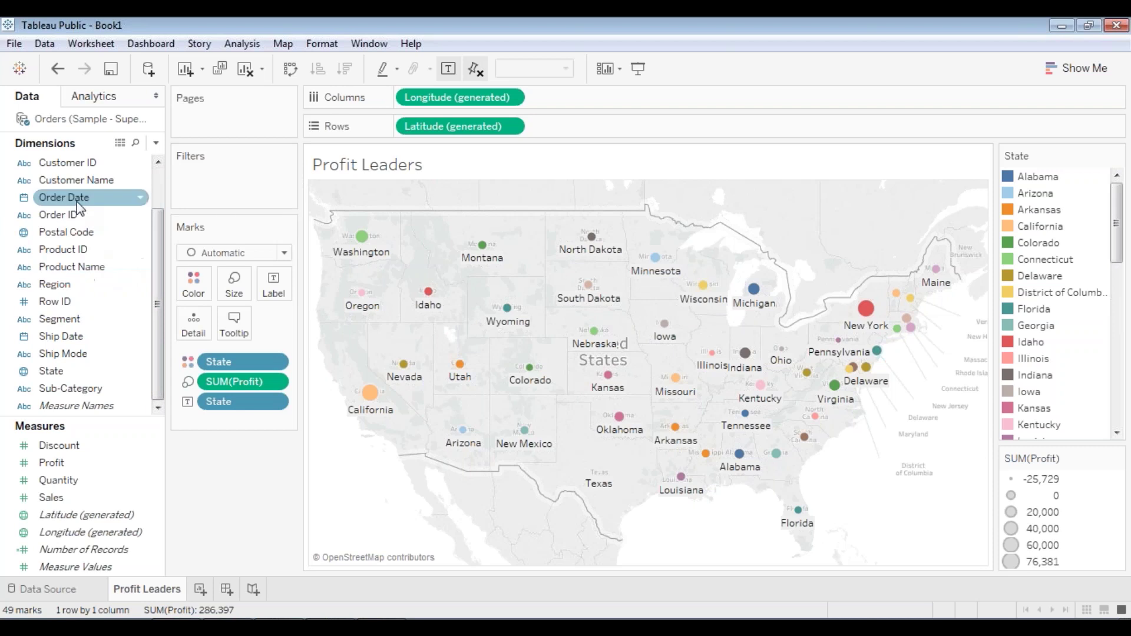
scroll(76, 200, up, 1)
- Add a Category filter including Furniture, Office Supplies and Technology
drag(74, 168, 220, 172)
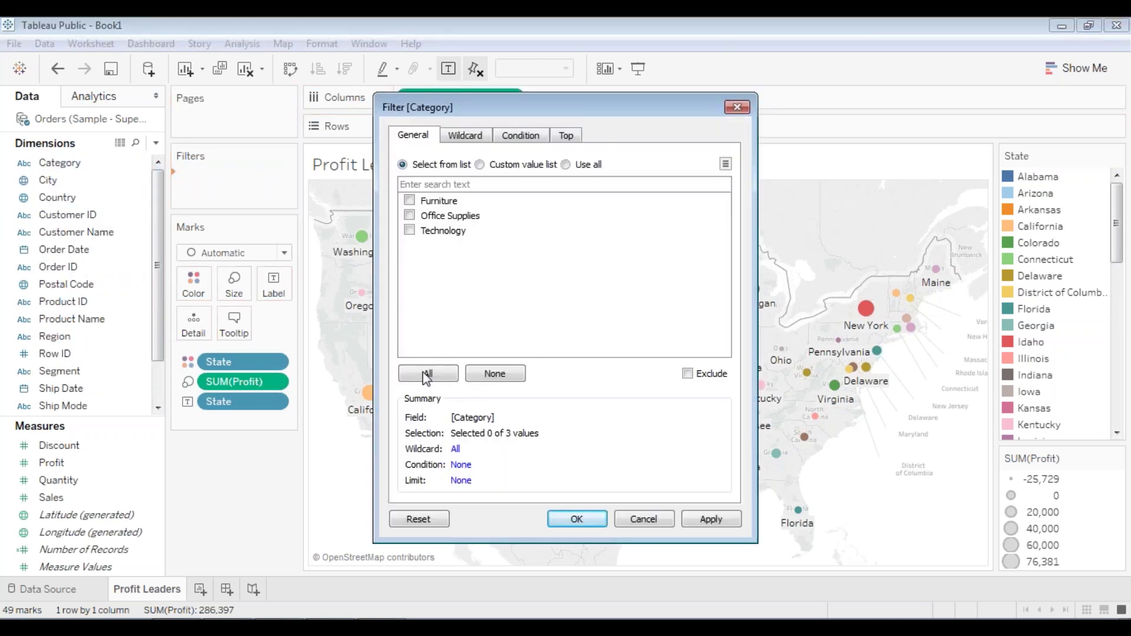
click(427, 374)
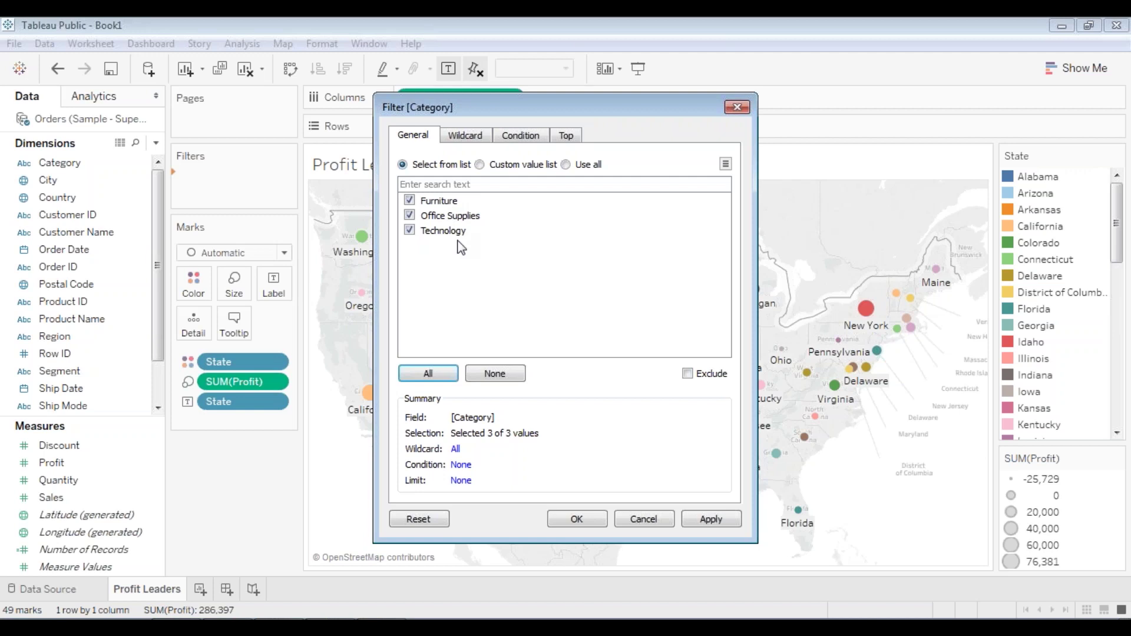
click(711, 519)
click(592, 521)
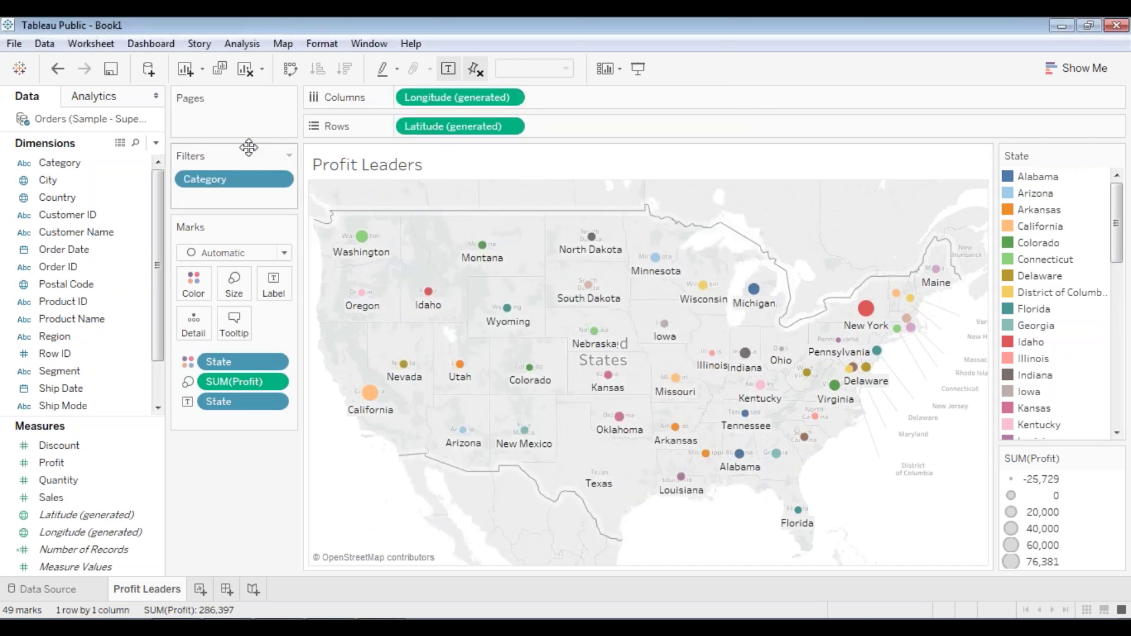
- Show the Category filter card and restrict the map to Furniture only
right_click(255, 184)
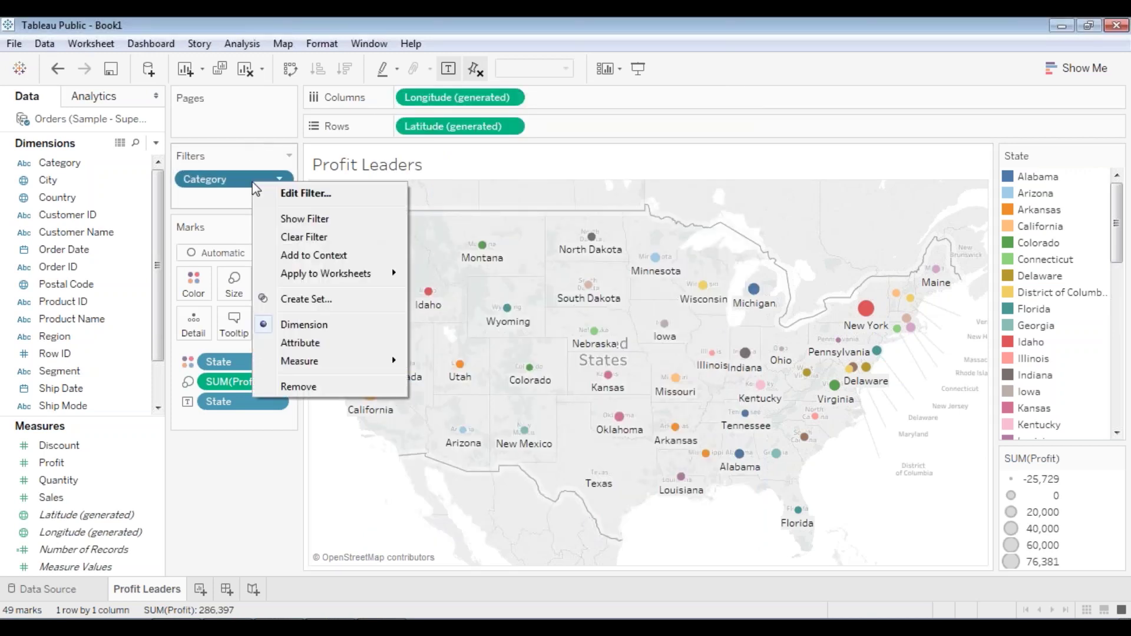
click(293, 221)
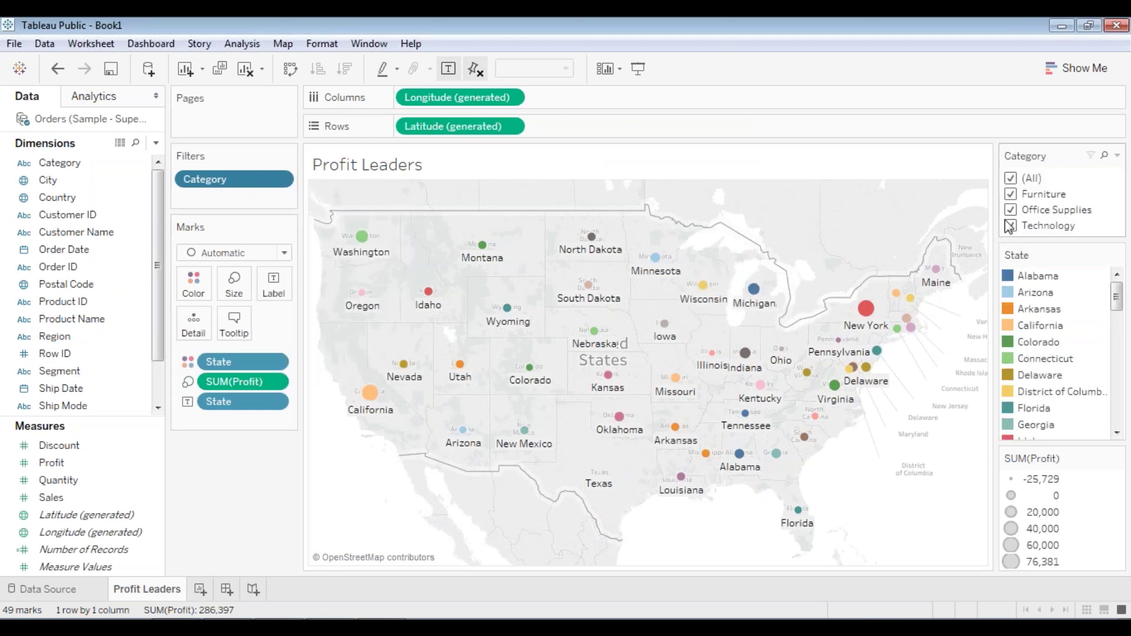
click(1011, 179)
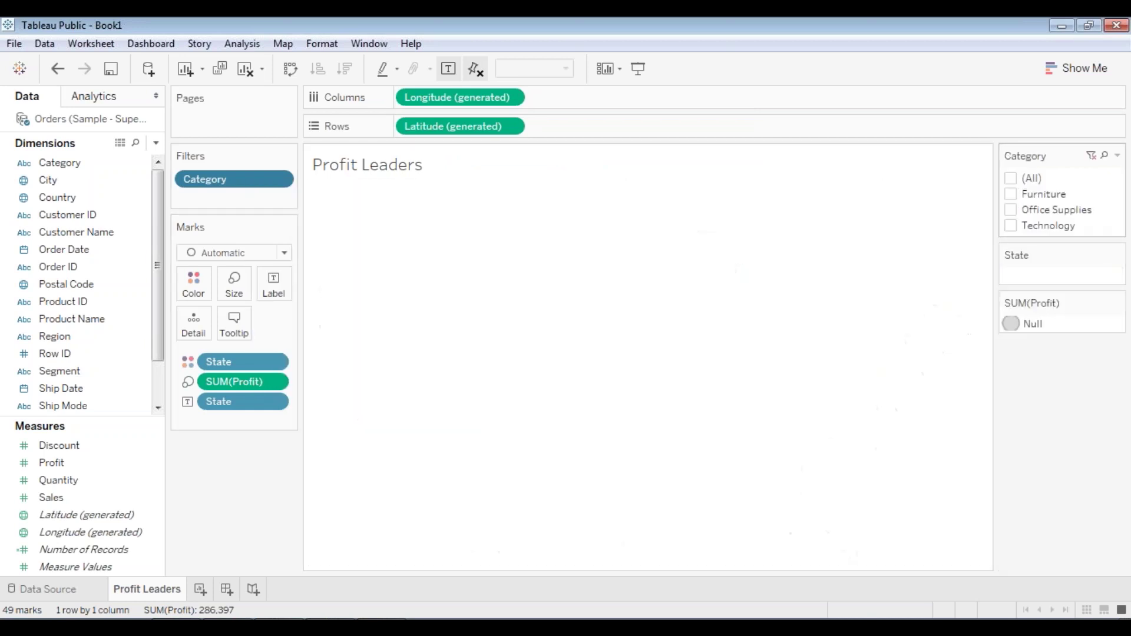
click(1012, 196)
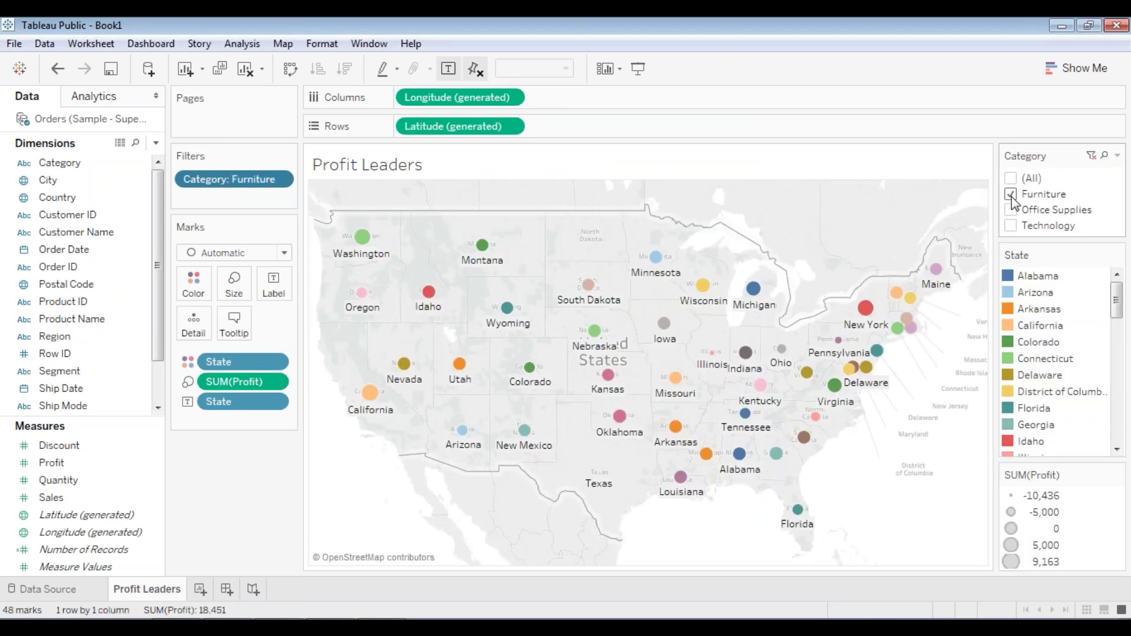
- Switch the Category filter to Office Supplies only
mouse_move(364, 237)
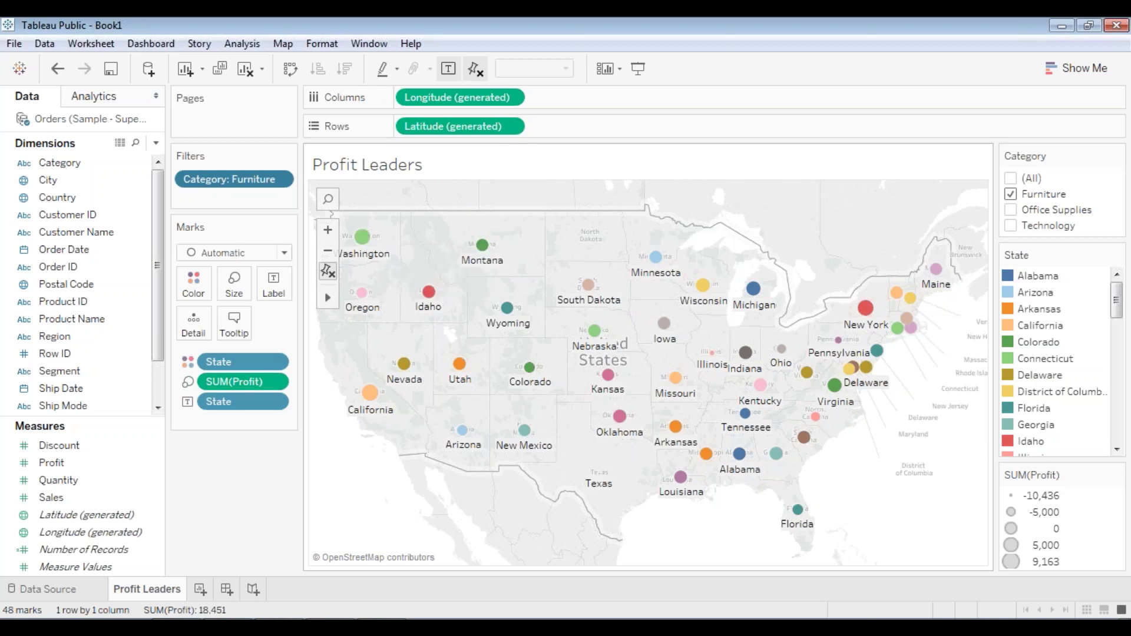
mouse_move(370, 394)
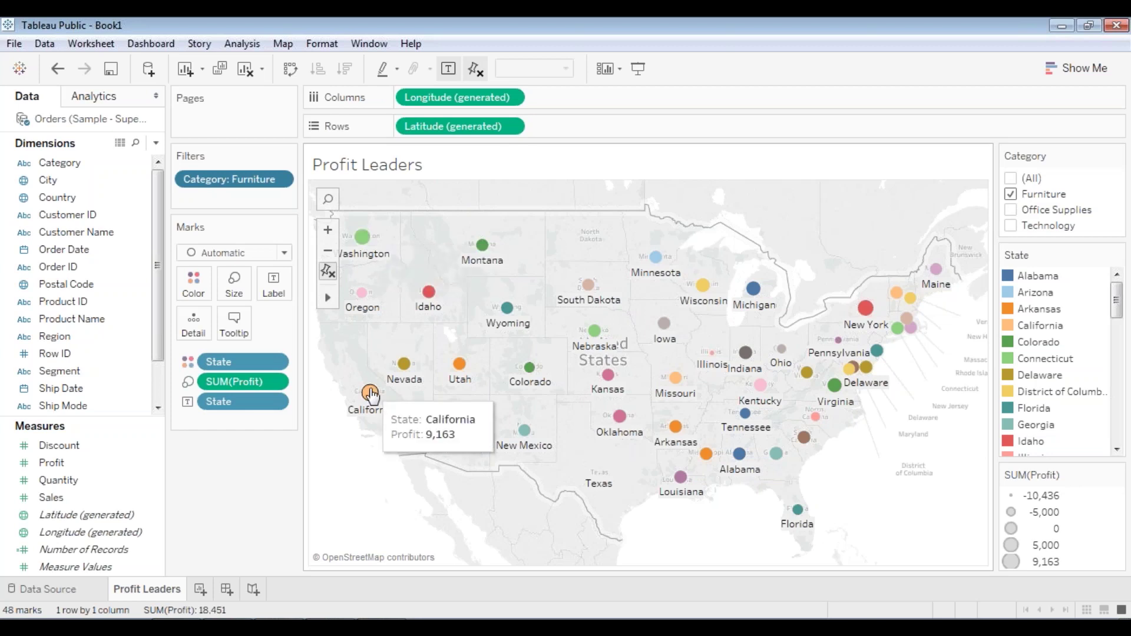
mouse_move(865, 318)
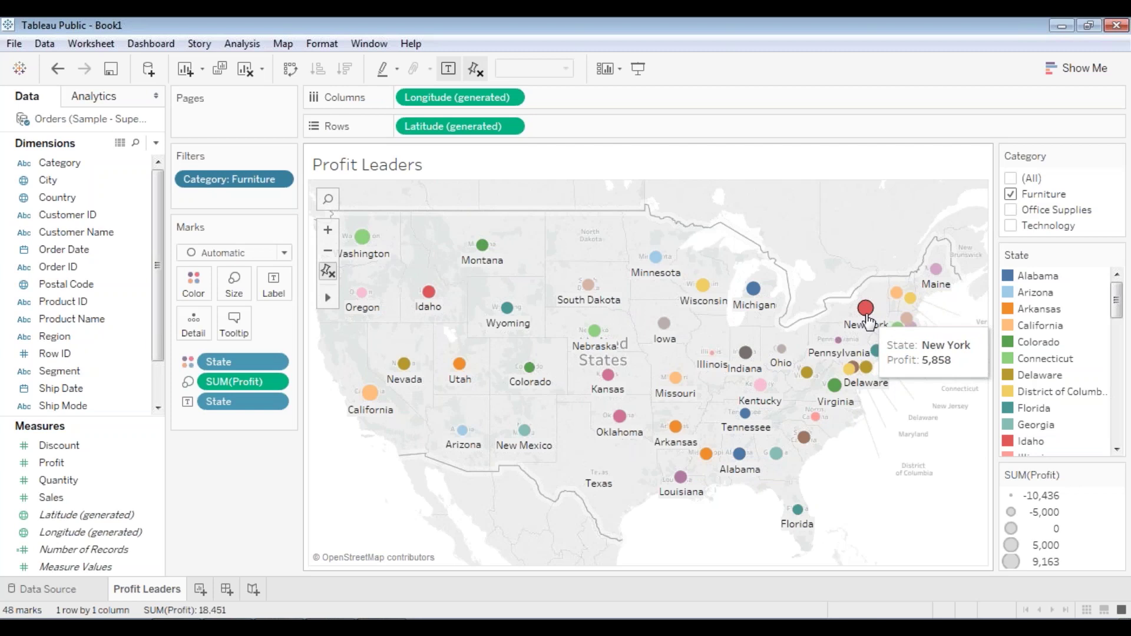
click(1011, 194)
click(1011, 210)
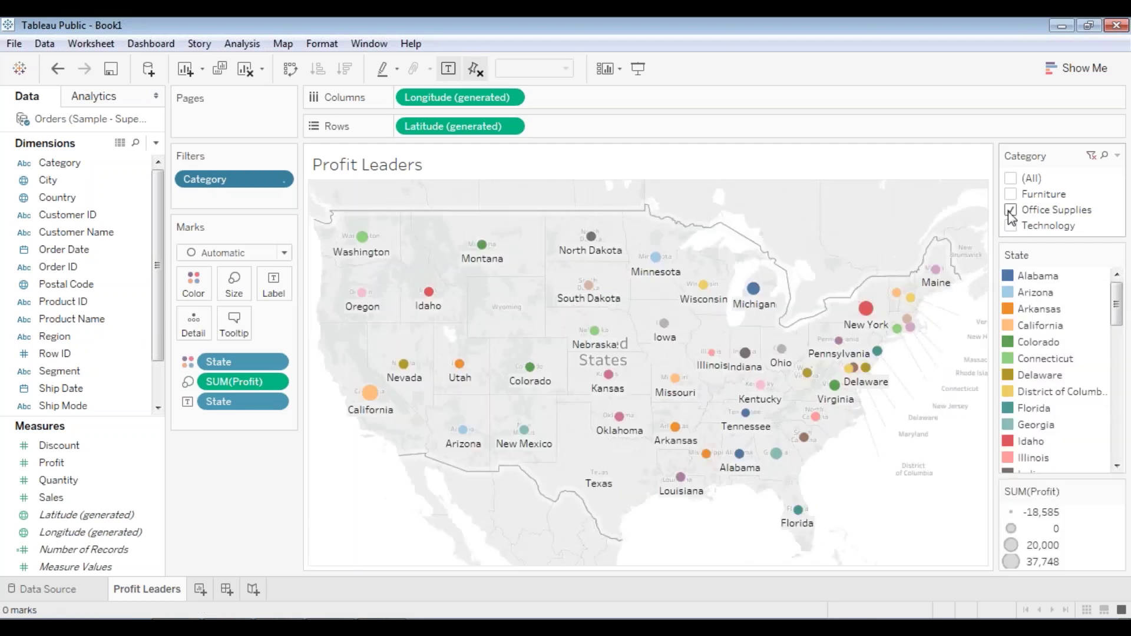
mouse_move(865, 321)
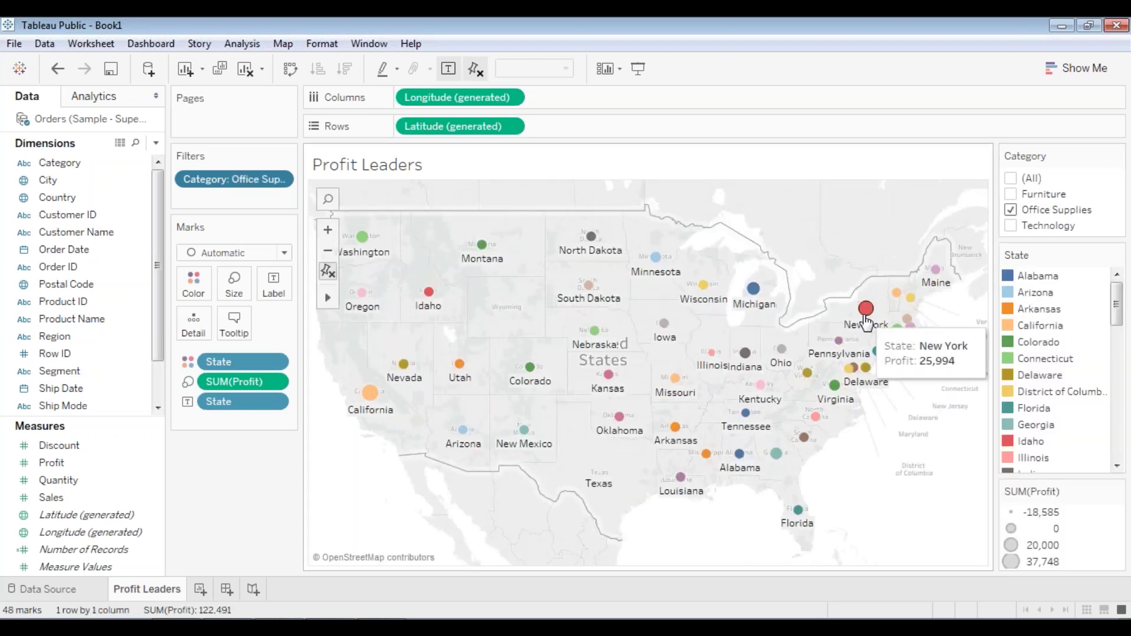
mouse_move(370, 394)
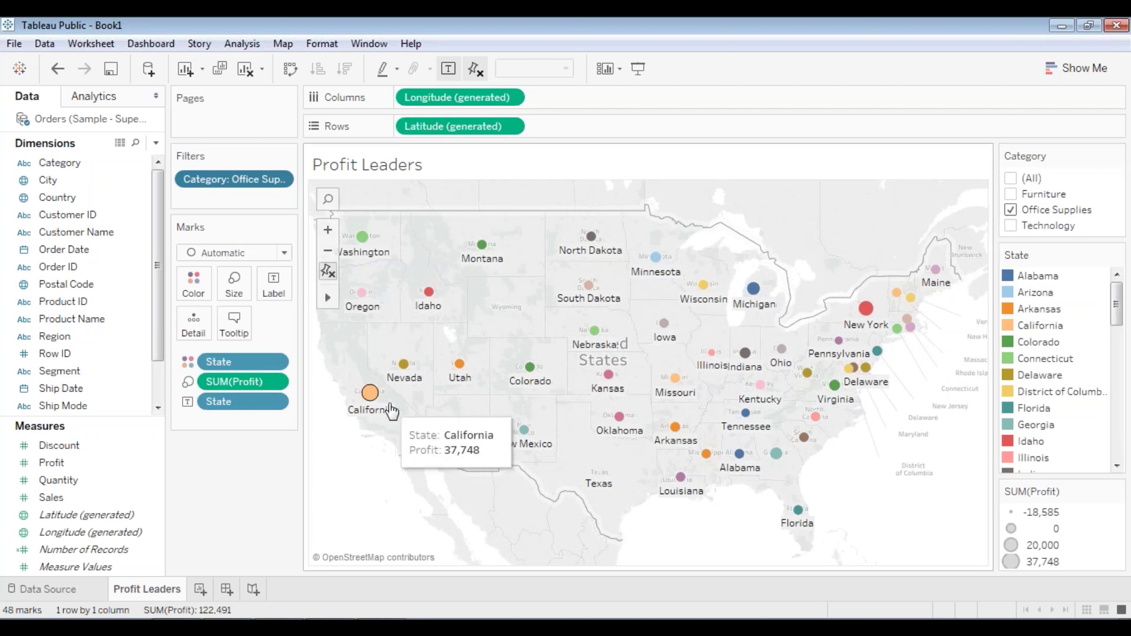
- Try Technology and Office Supplies, finishing with Technology only (46 states)
click(1011, 210)
click(1011, 226)
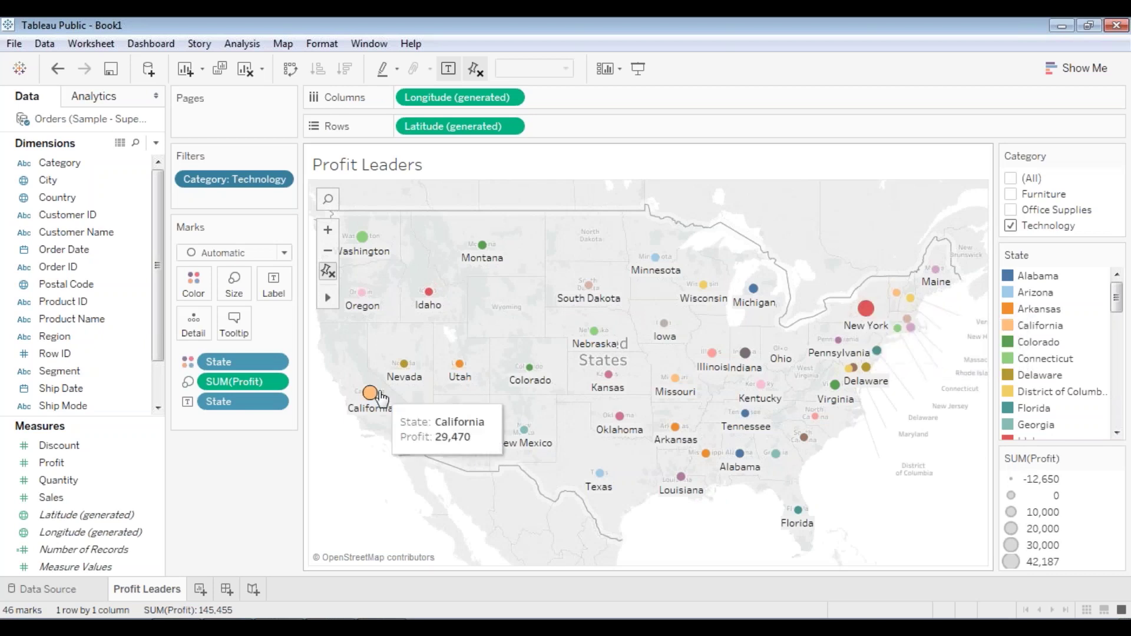
click(1011, 210)
click(1011, 226)
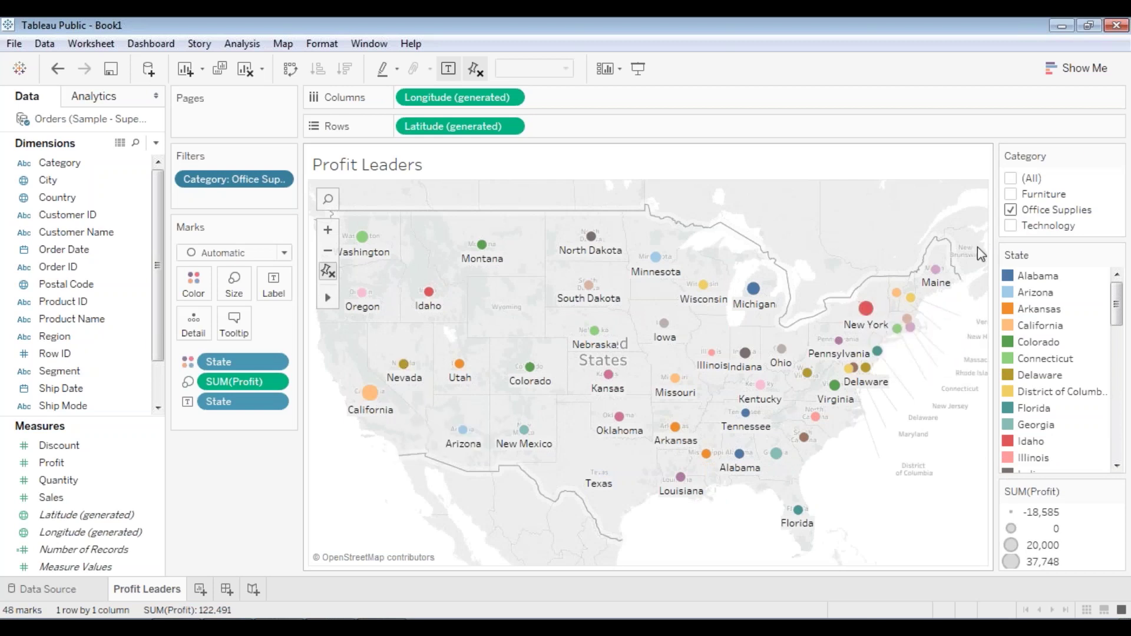
click(1011, 226)
click(1011, 210)
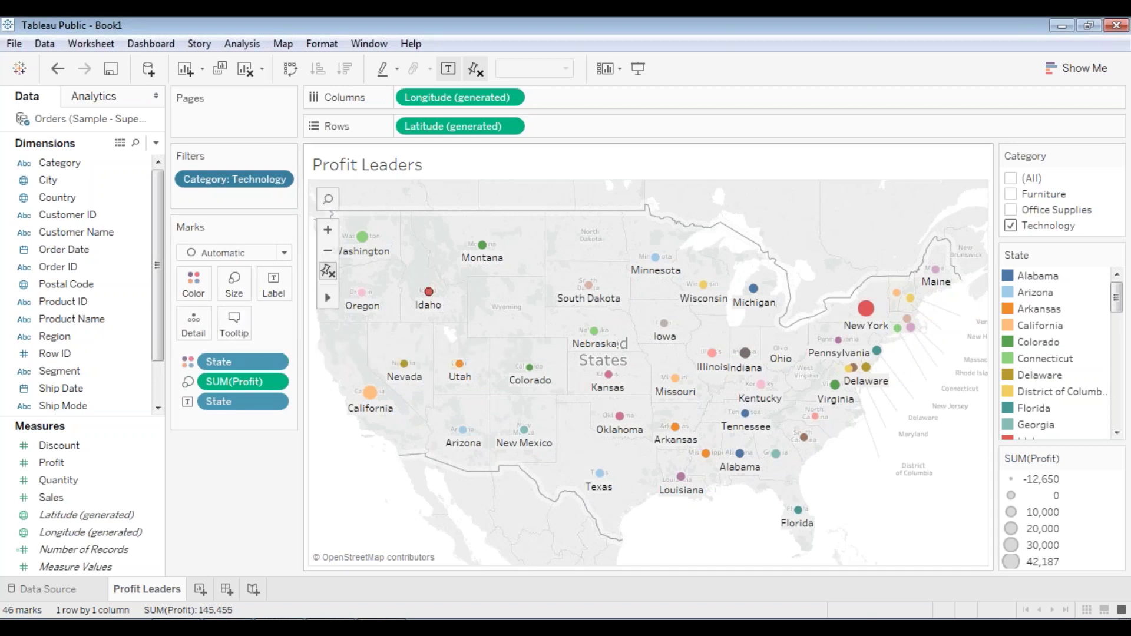
mouse_move(430, 293)
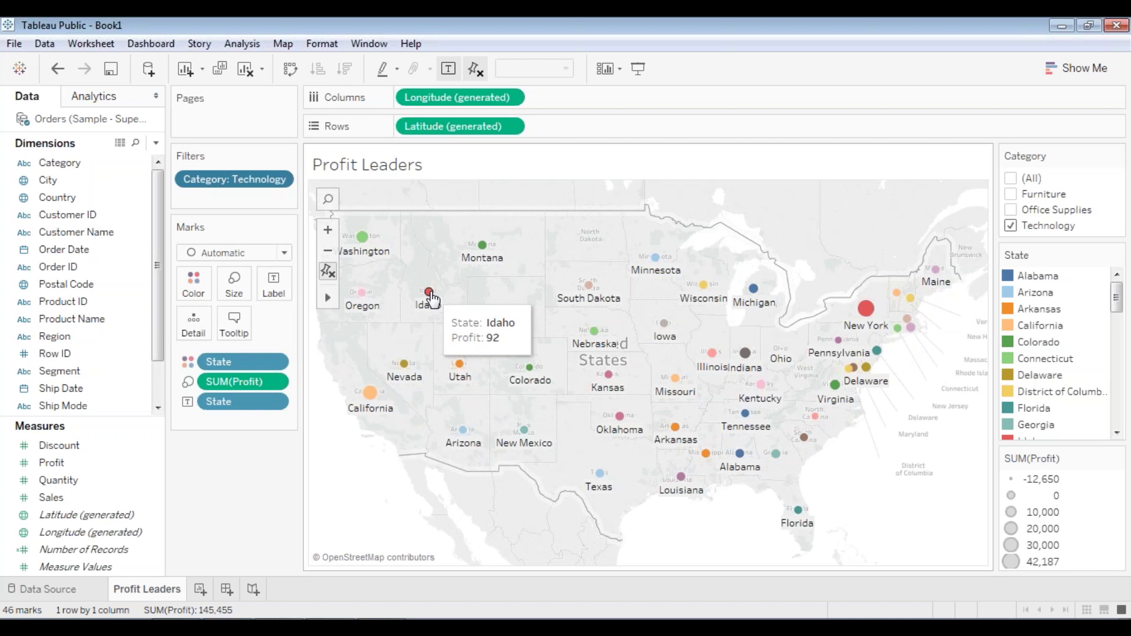
- Set the map's tooltip behaviour to show on hover
click(235, 324)
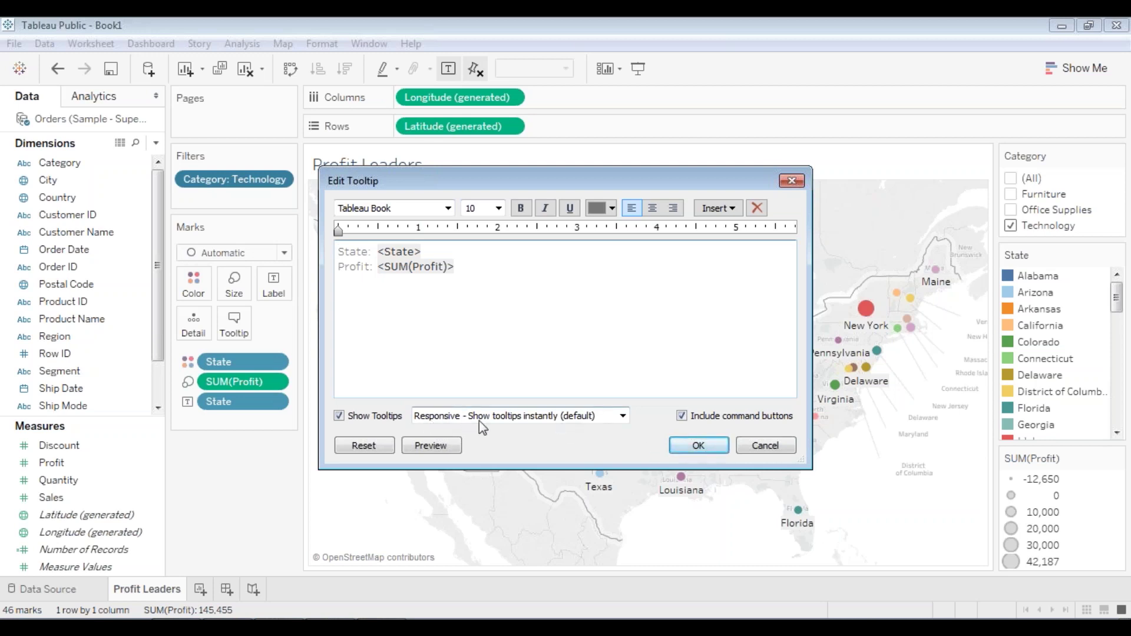
click(520, 420)
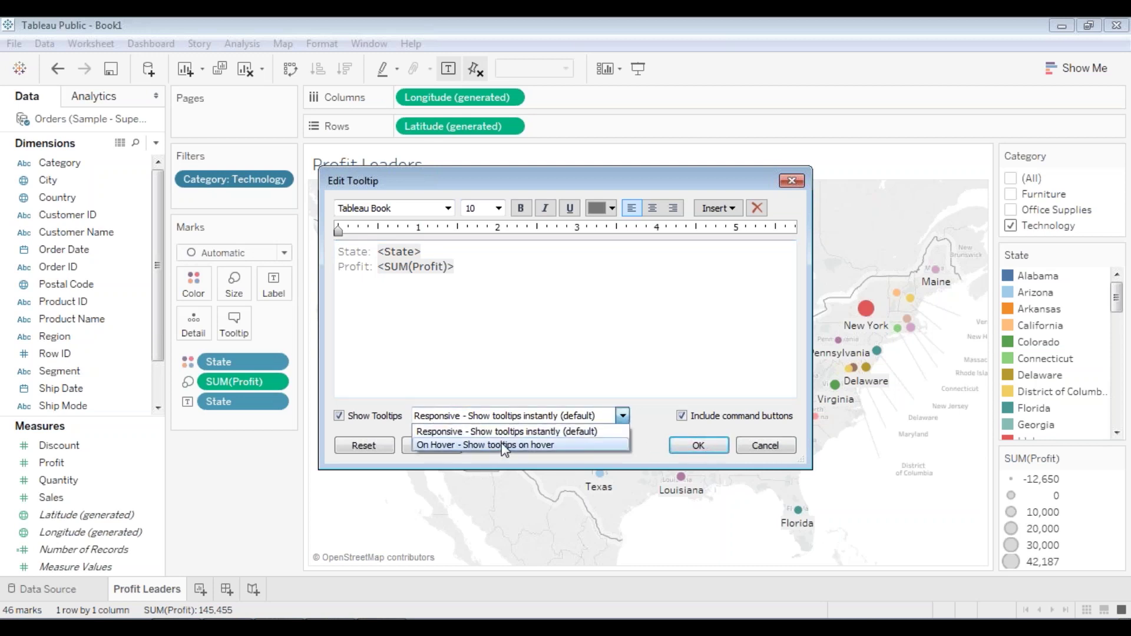
click(503, 446)
click(678, 449)
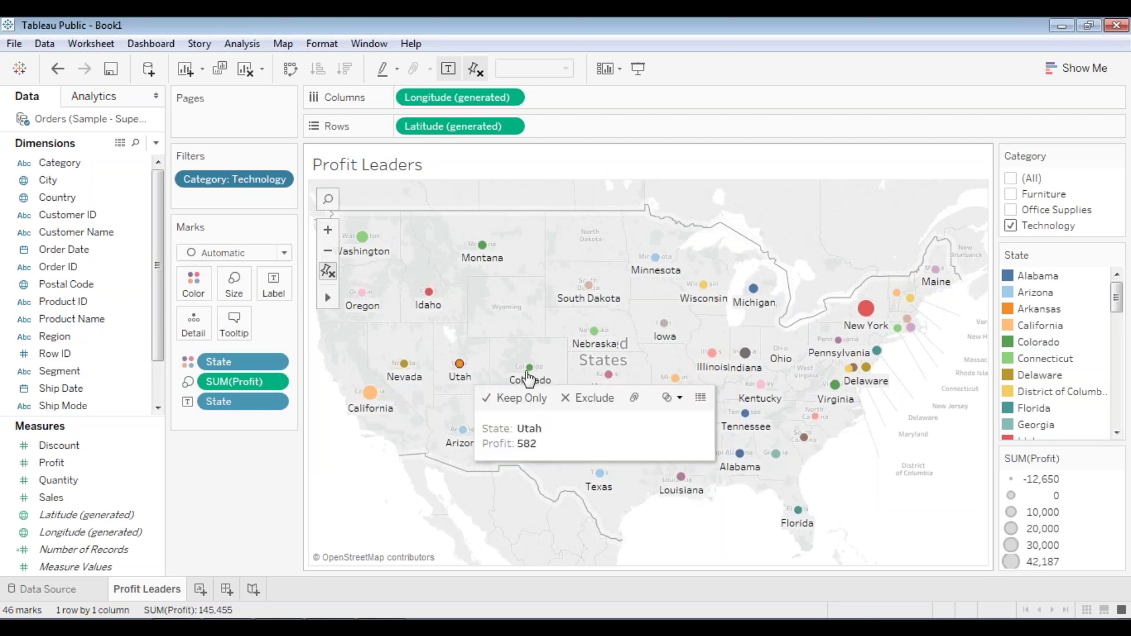
mouse_move(592, 338)
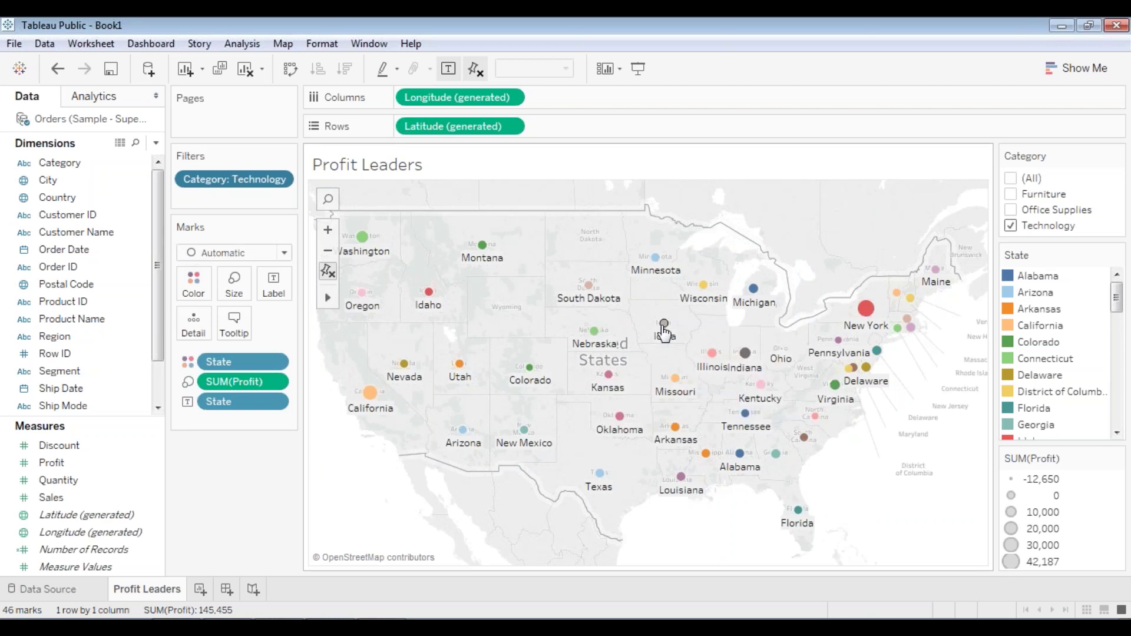
mouse_move(668, 334)
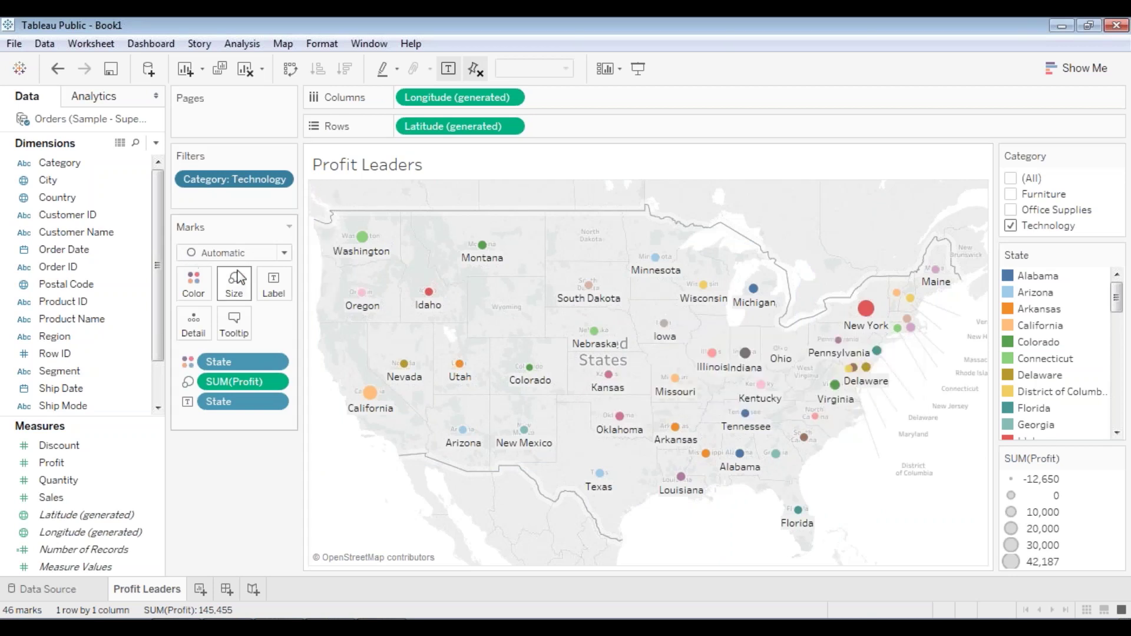
- Change the tooltip behaviour to Responsive - Show tooltips instantly
click(235, 325)
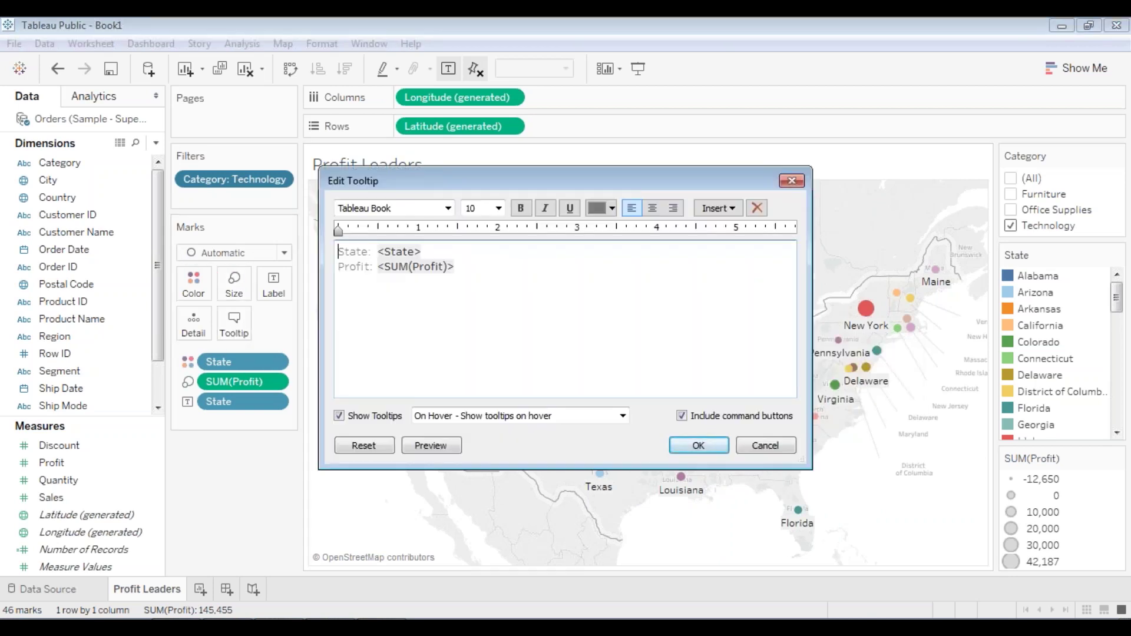
click(502, 421)
click(493, 430)
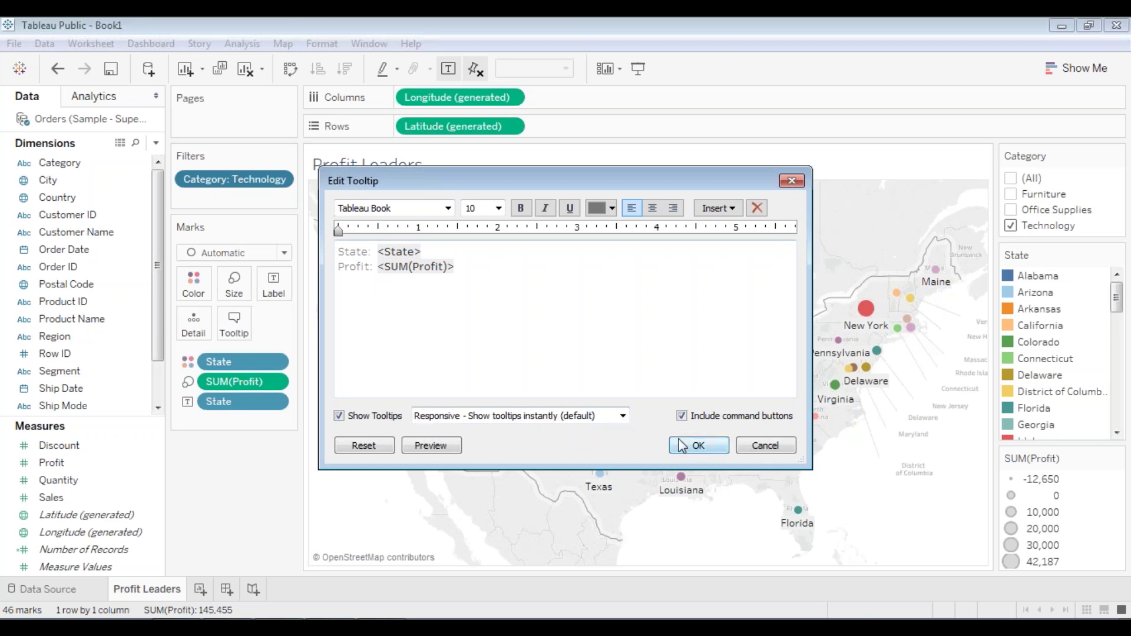
click(698, 446)
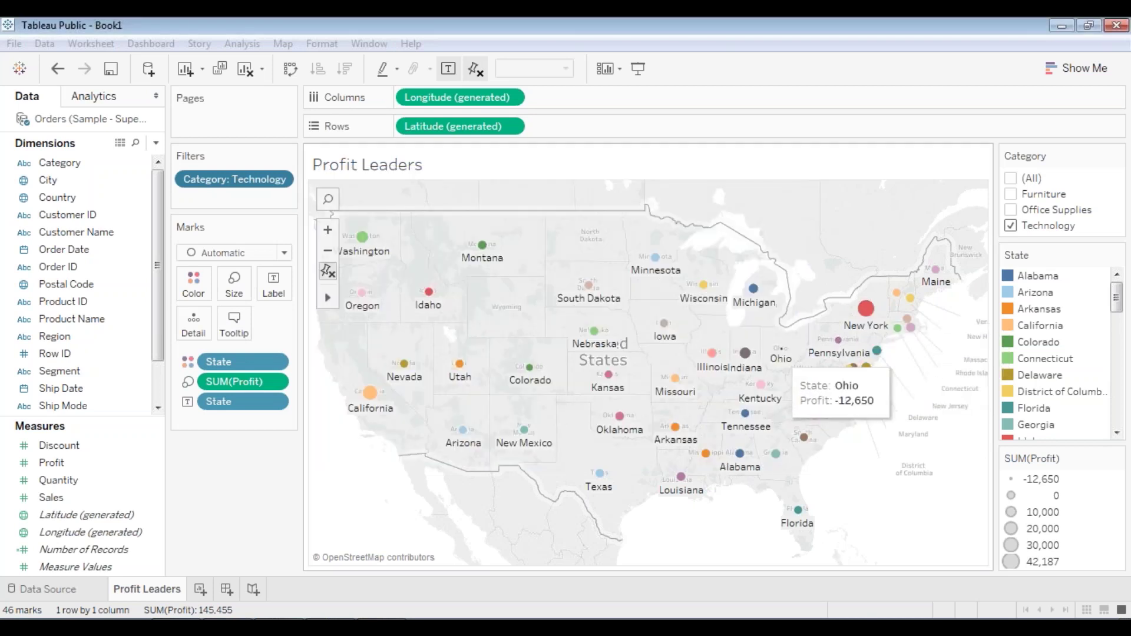
mouse_move(713, 356)
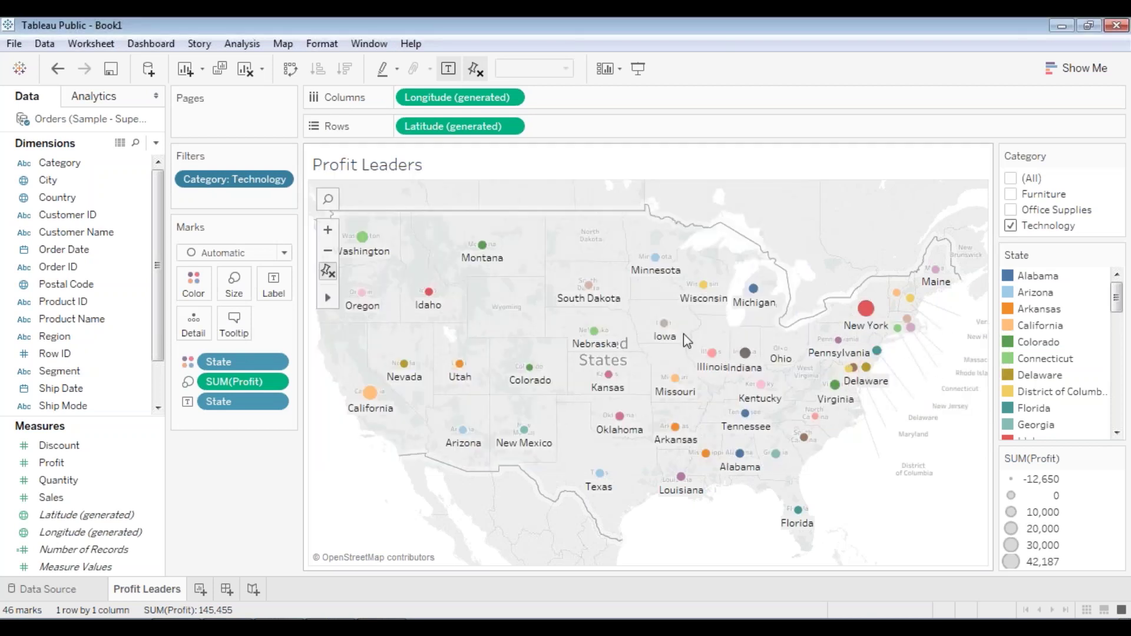
mouse_move(591, 295)
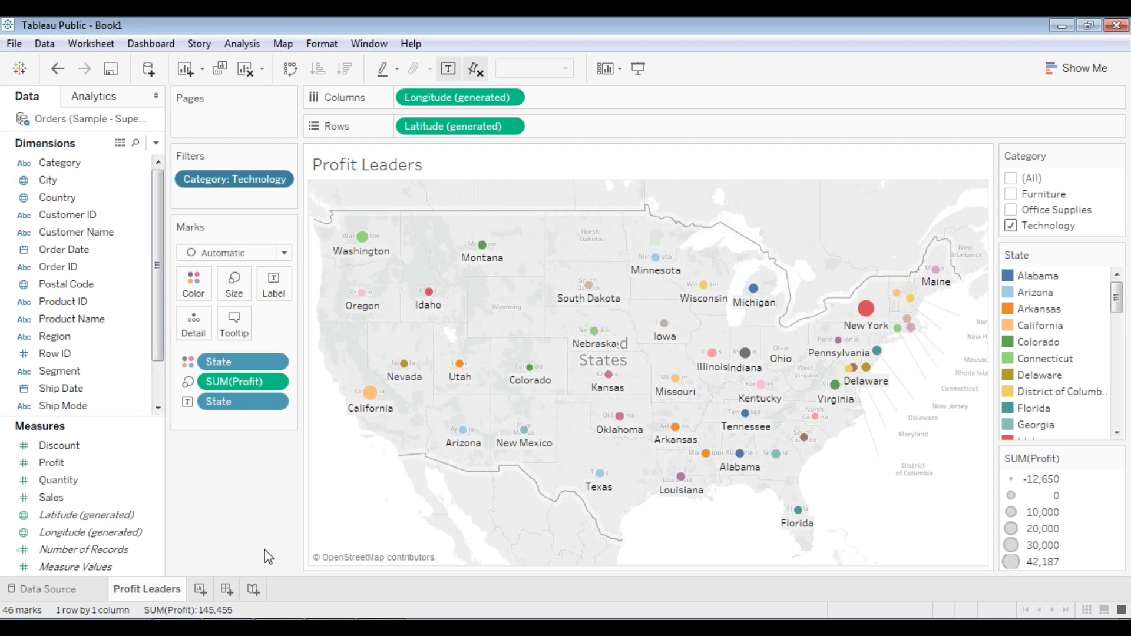
- Create Sheet 2 with the New Worksheet icon beside the Profit Leaders tab
click(201, 591)
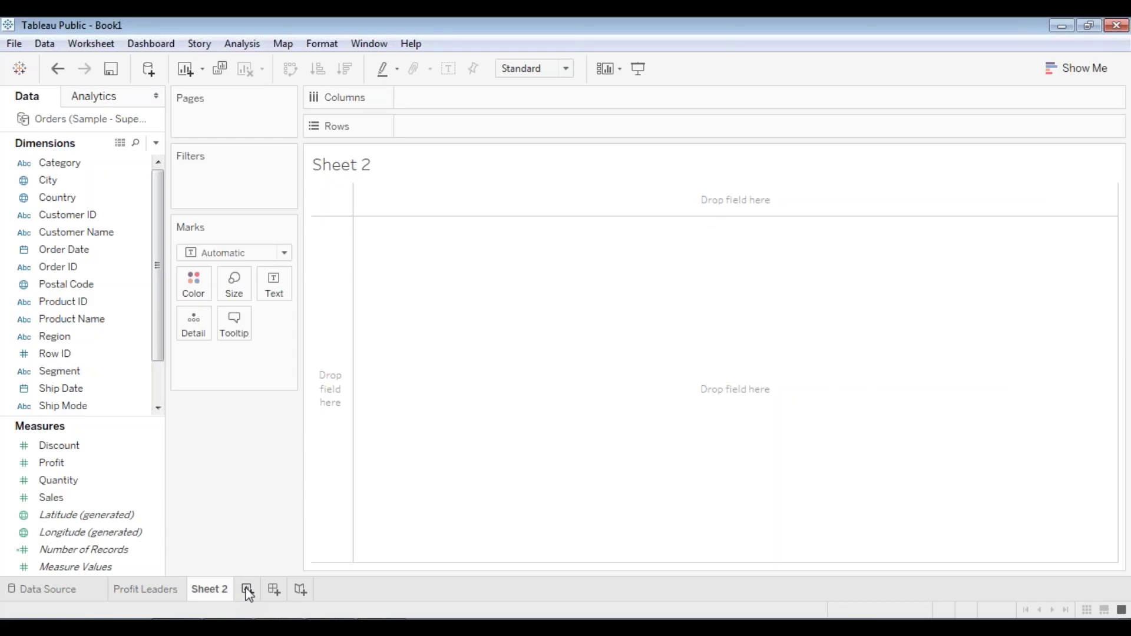
- Add a Sheet 3 worksheet and rename Sheet 2 to 'Overall Performance'
click(245, 590)
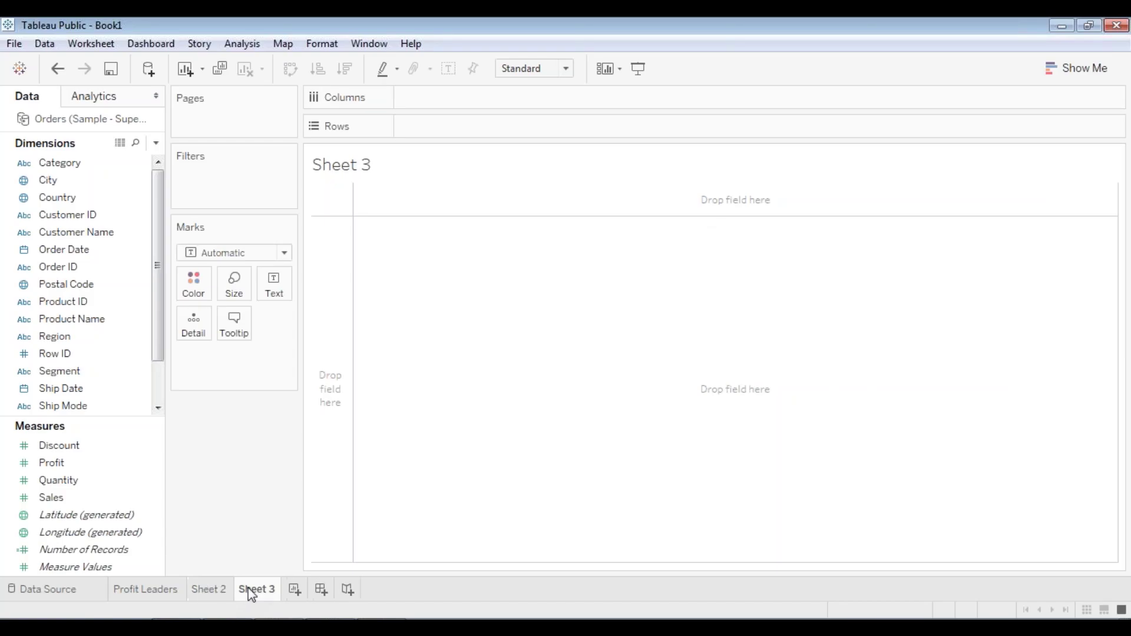
click(209, 590)
right_click(208, 590)
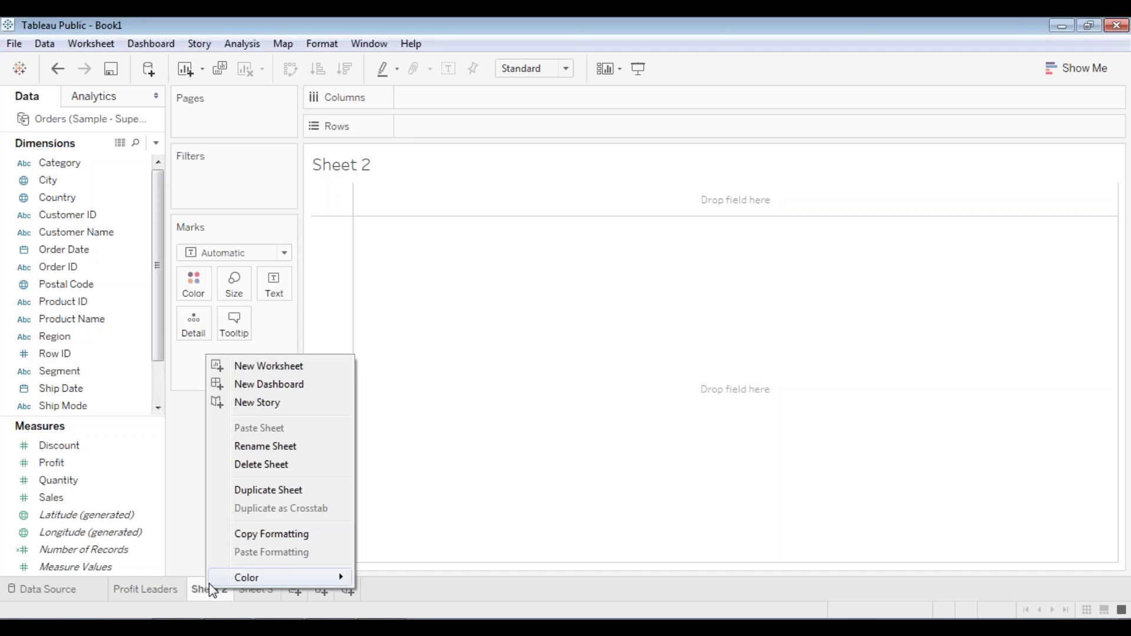
click(256, 448)
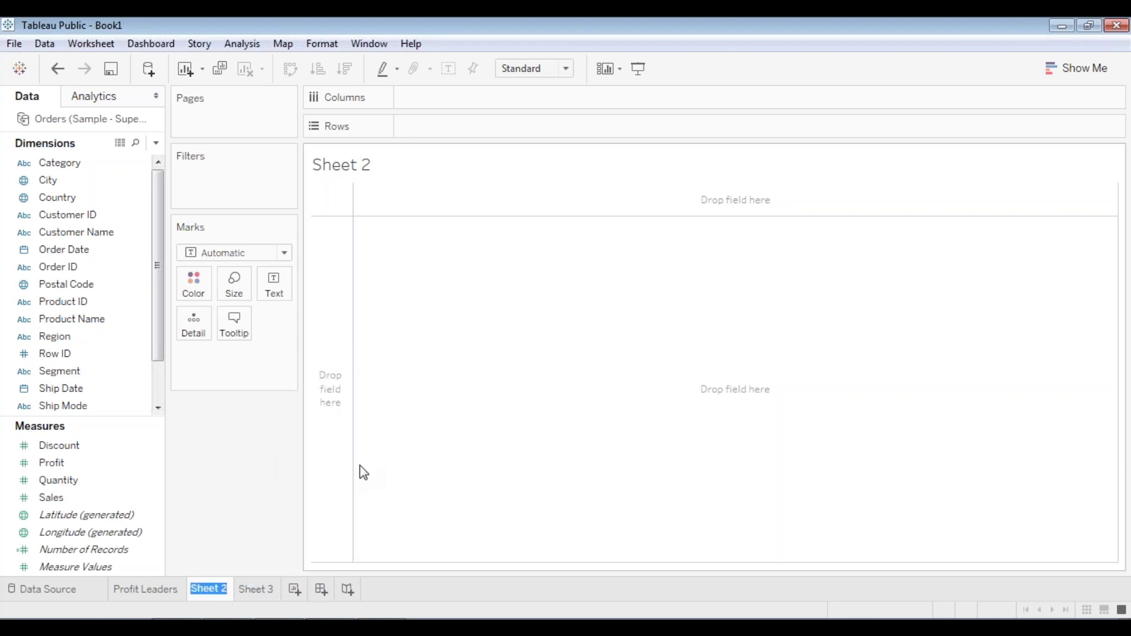
text(Overall Perfor)
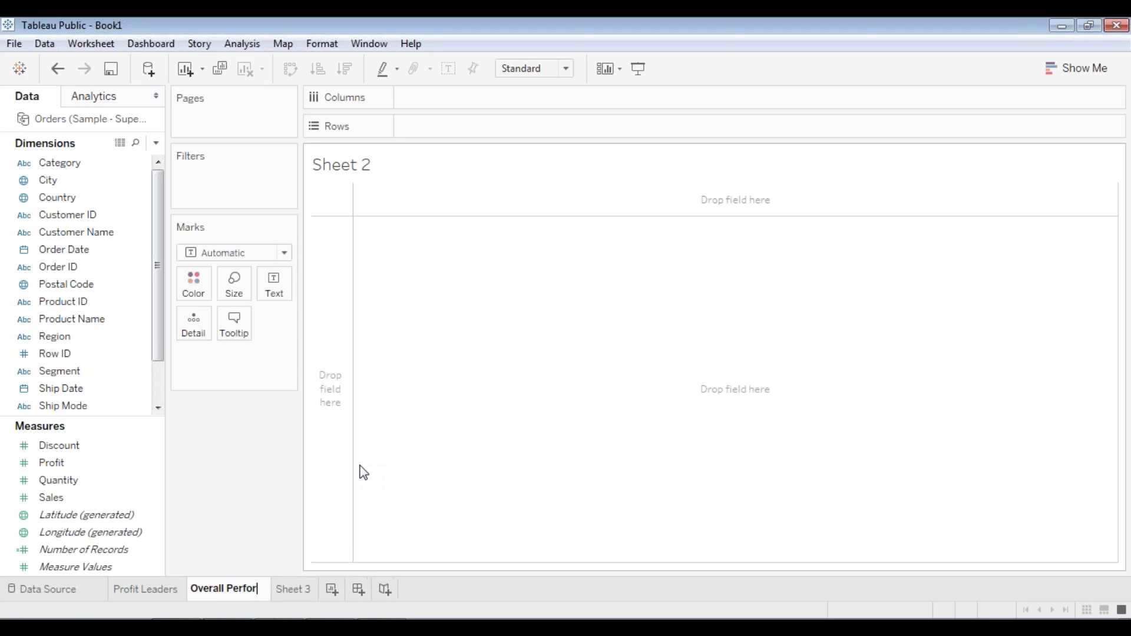
text(mance)
key(Return)
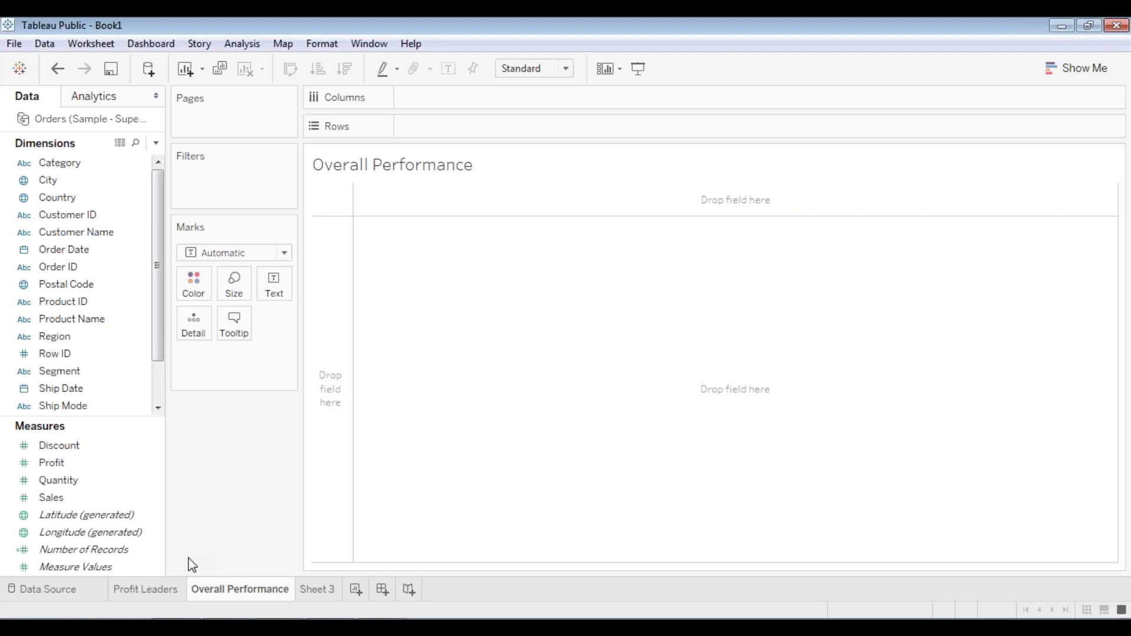
click(87, 218)
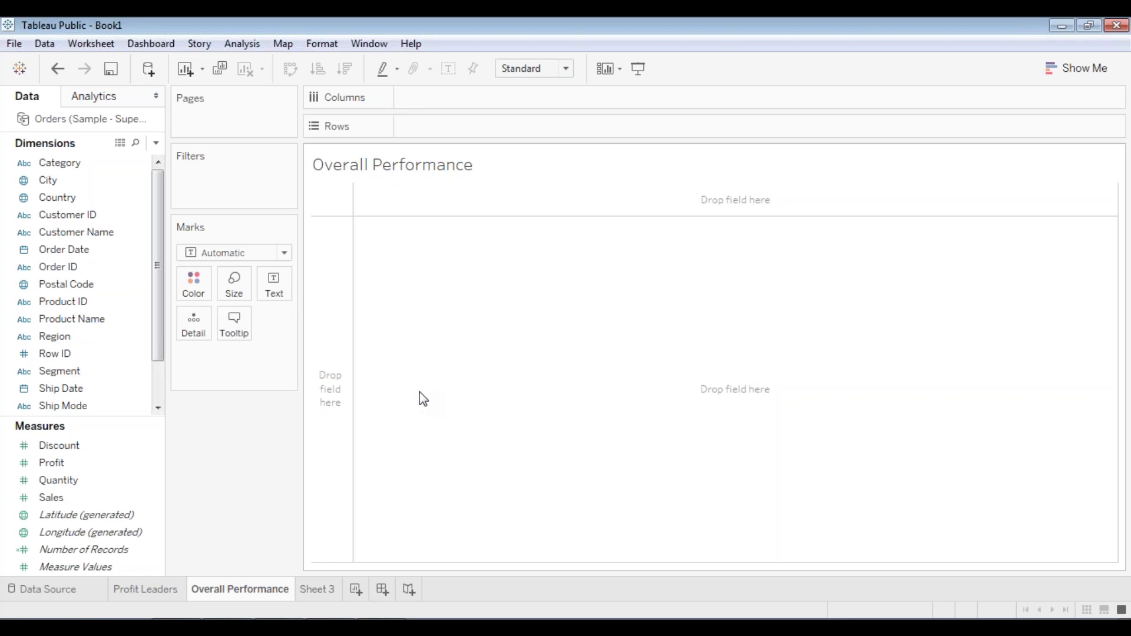
click(148, 590)
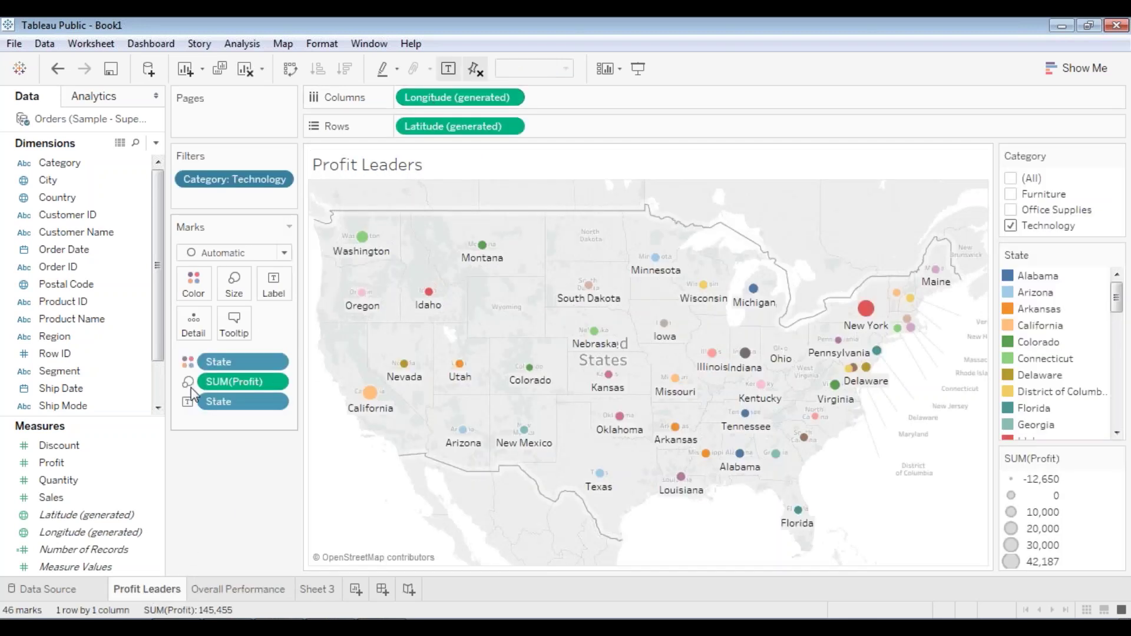
mouse_move(370, 406)
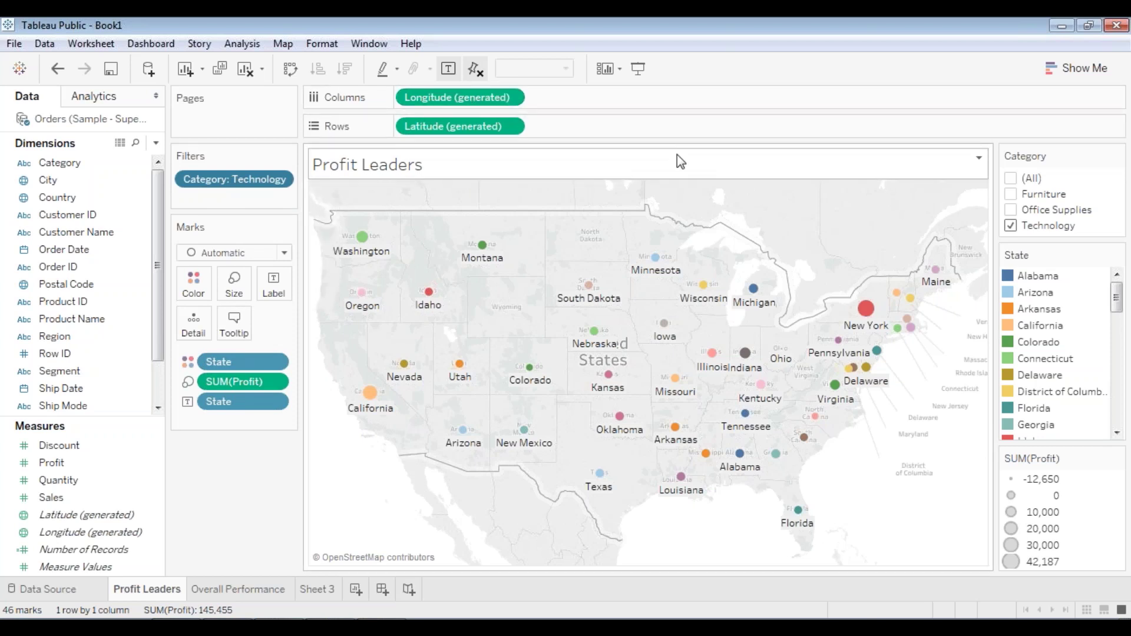
click(113, 250)
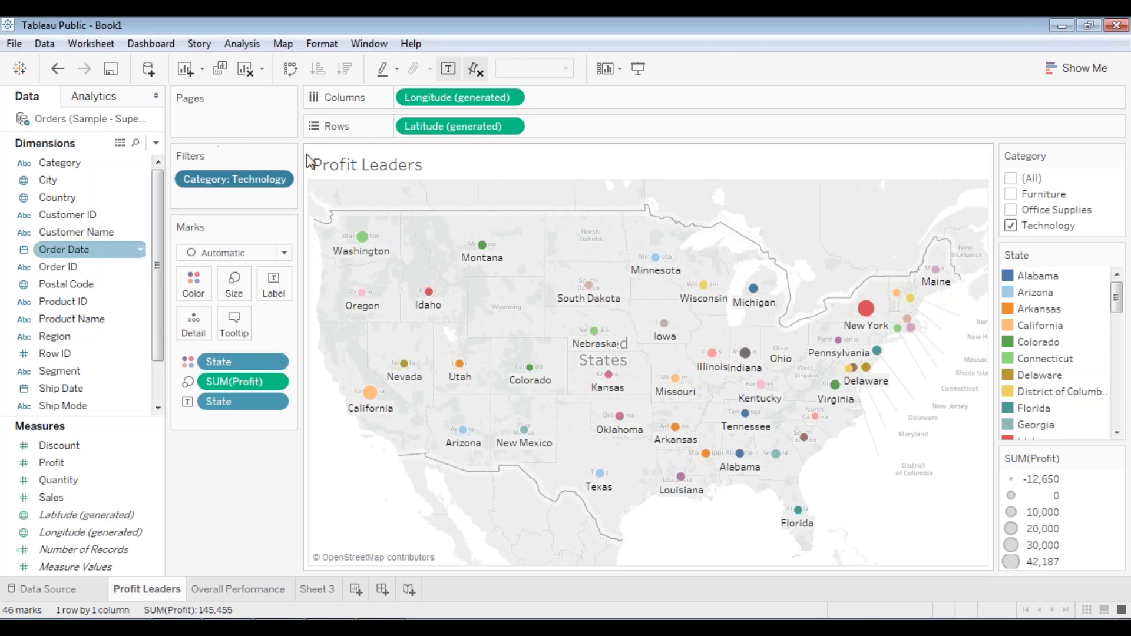
click(228, 590)
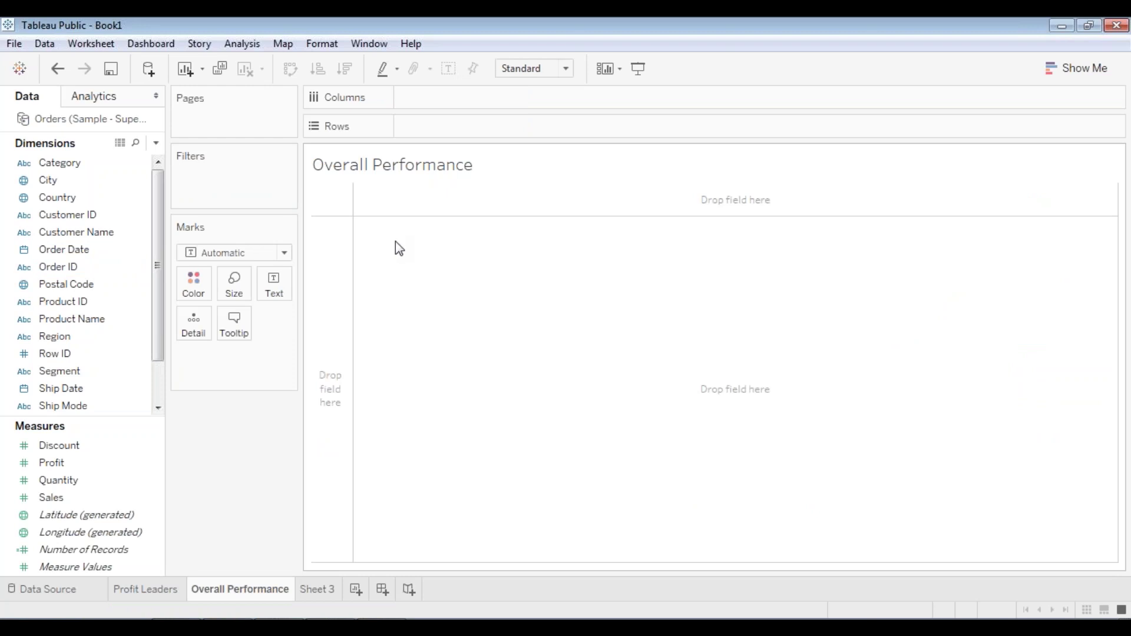
- Place Profit and then Sales on the Rows shelf as two stacked charts
click(62, 250)
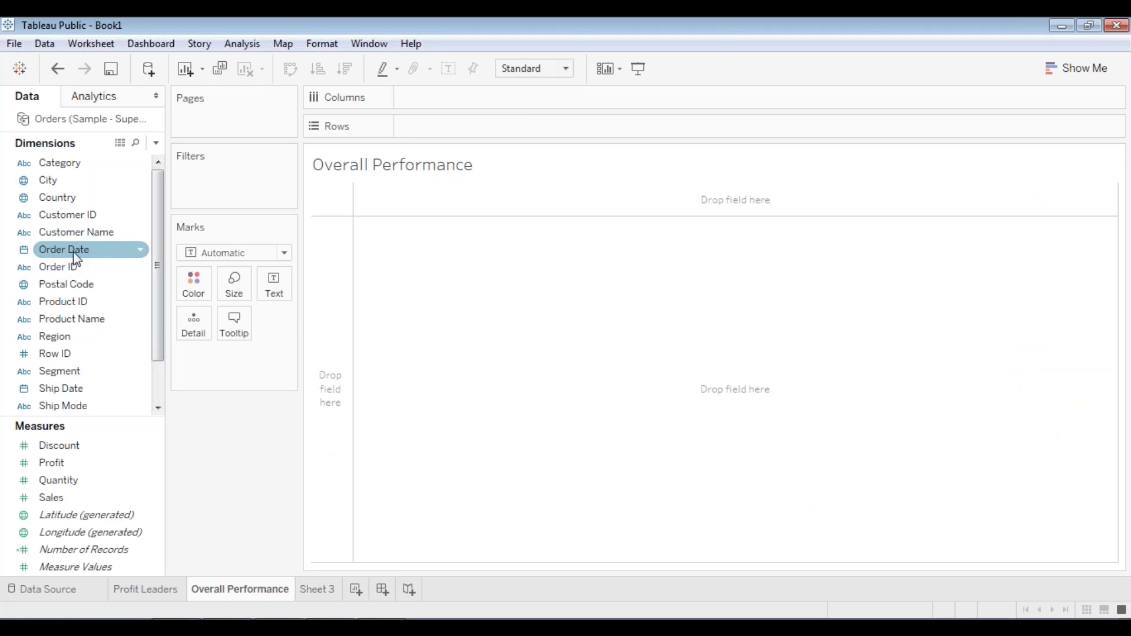
click(65, 480)
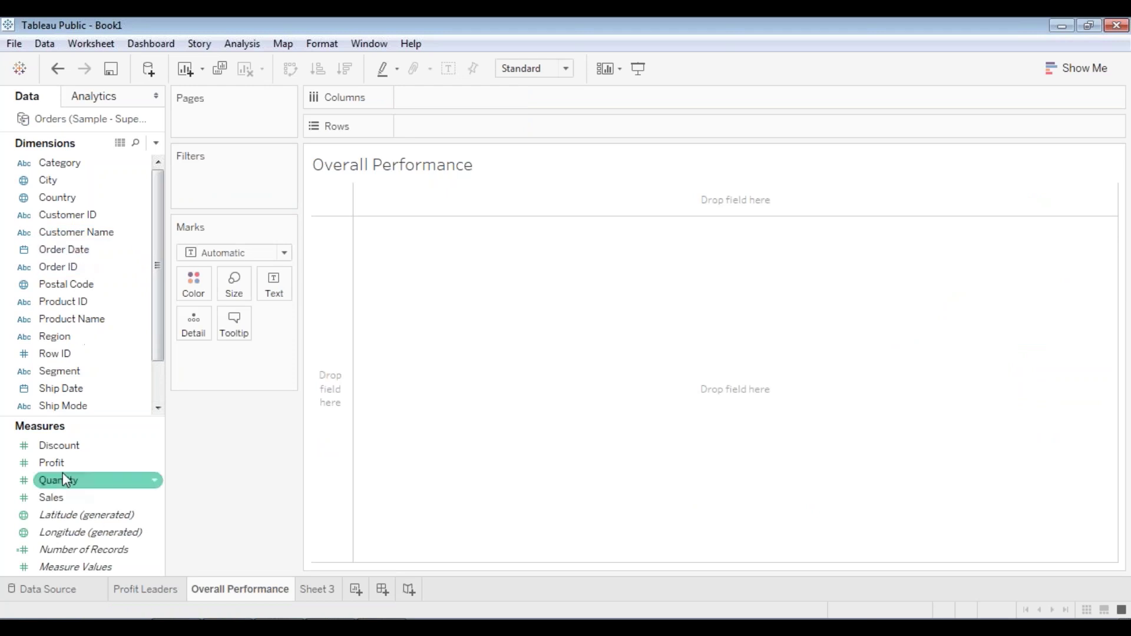
drag(59, 462, 445, 126)
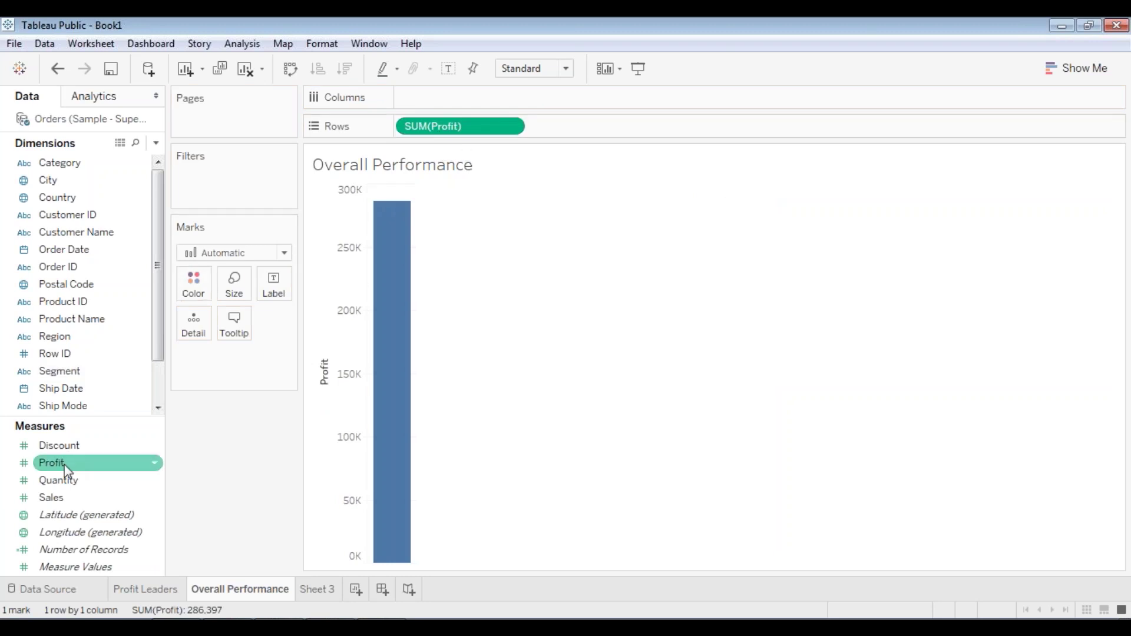
drag(69, 501, 583, 124)
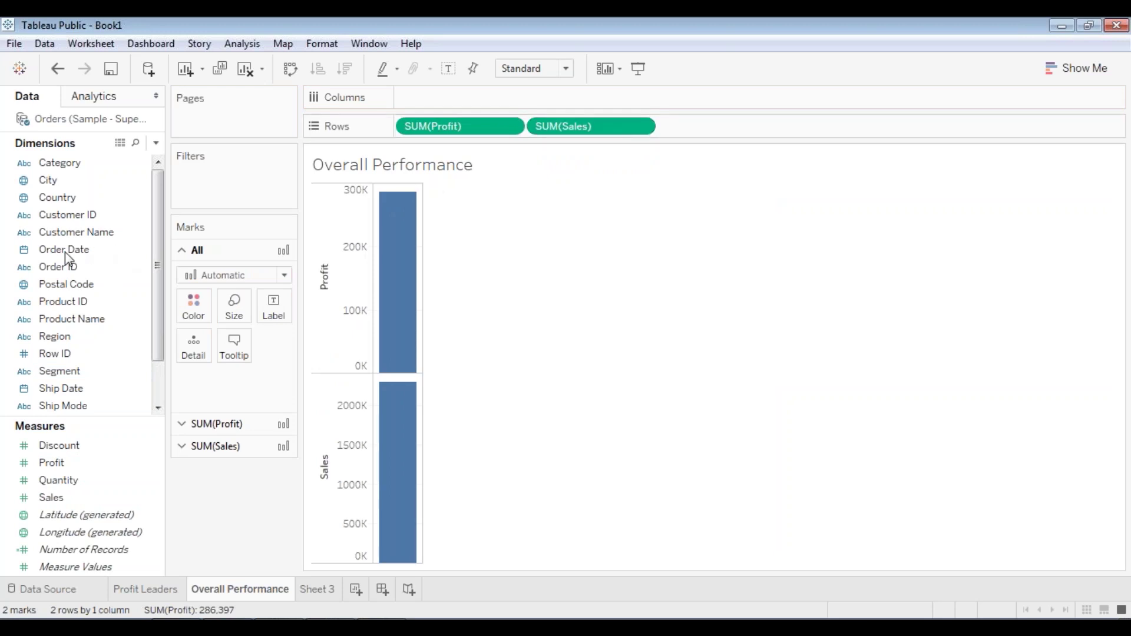
- Put Order Date on Columns as continuous Quarter
click(61, 271)
drag(62, 249, 434, 99)
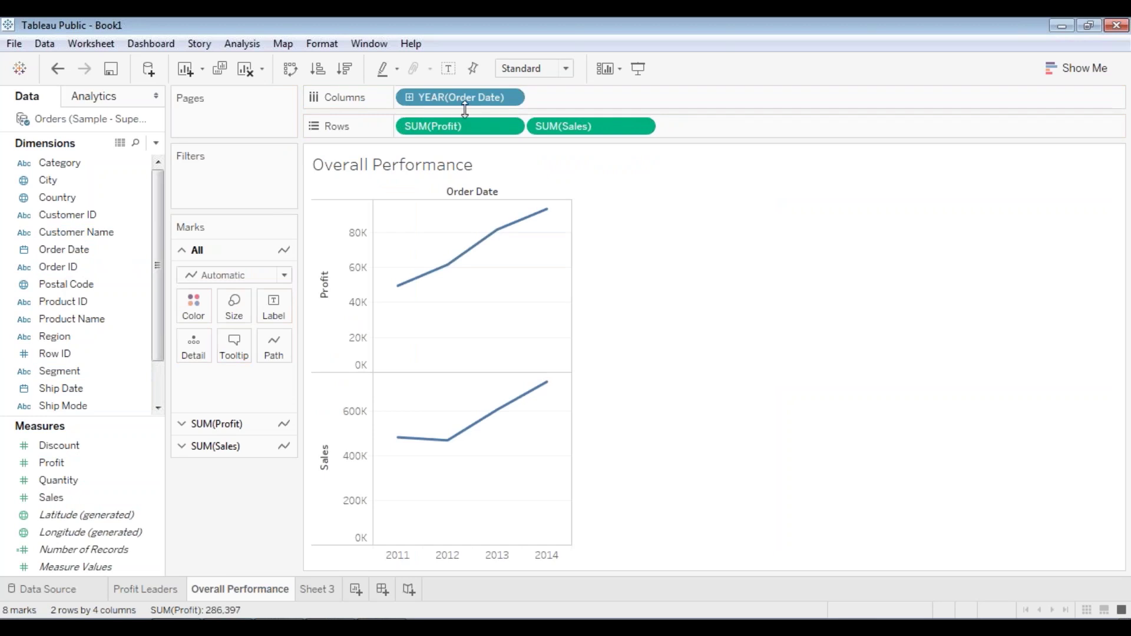
click(511, 98)
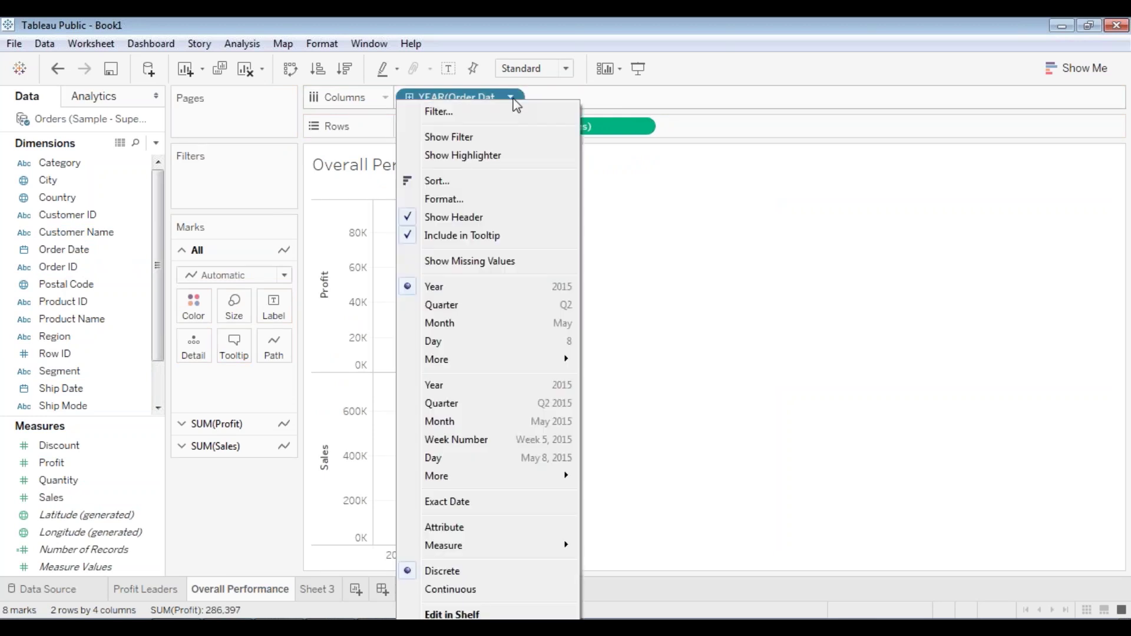
click(470, 404)
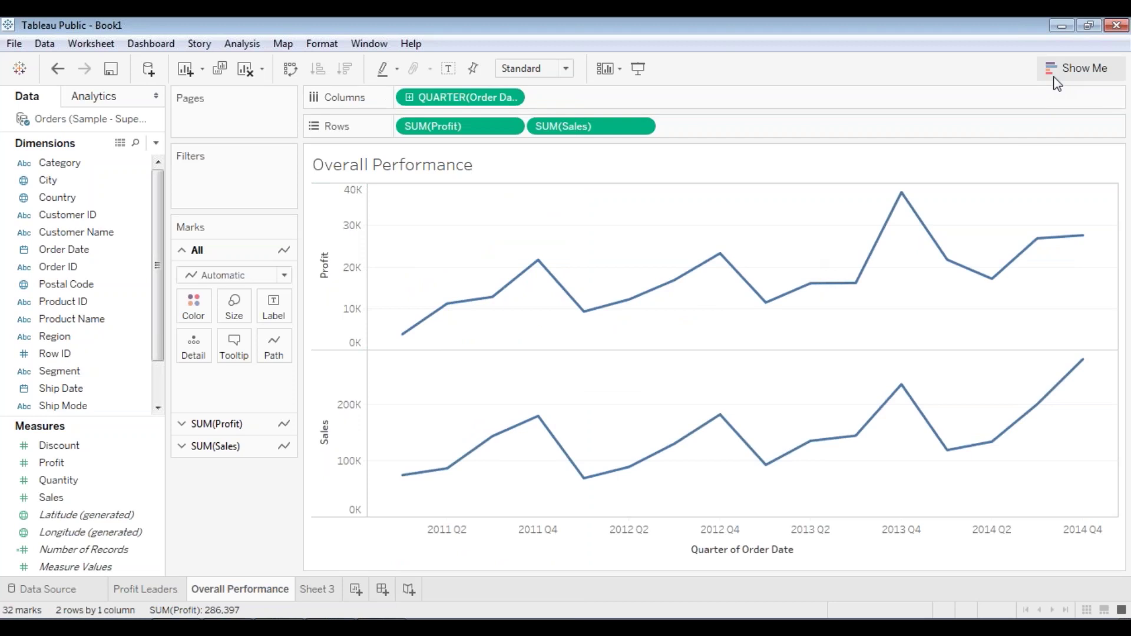
- Preview the Show Me chart suggestions, then inspect the quarterly Profit and Sales lines
click(1076, 68)
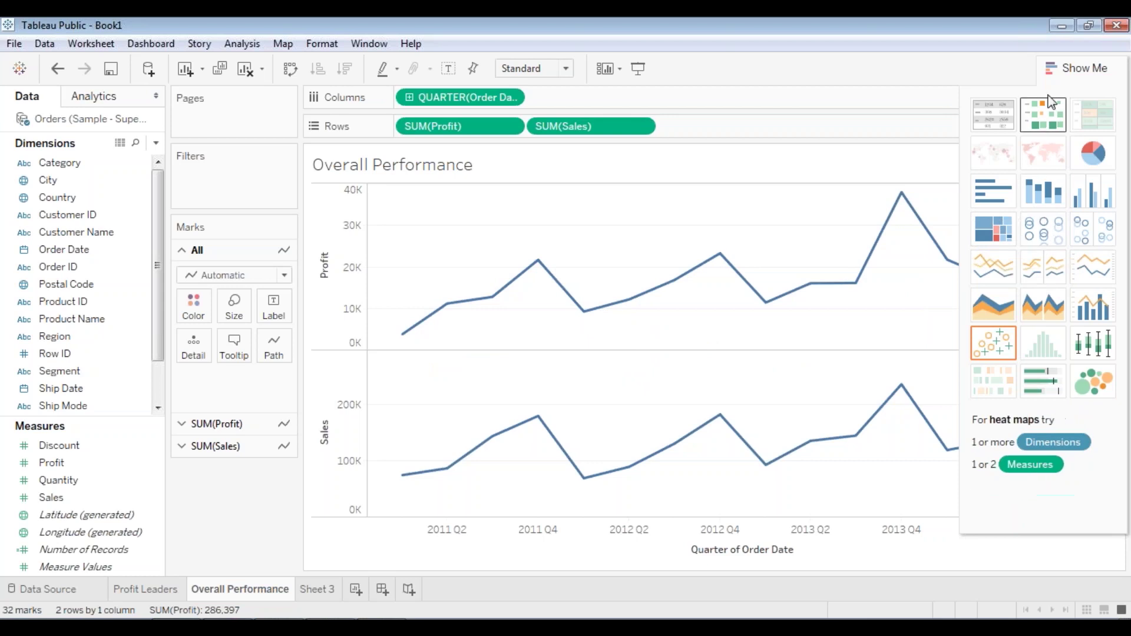
click(1052, 65)
mouse_move(398, 342)
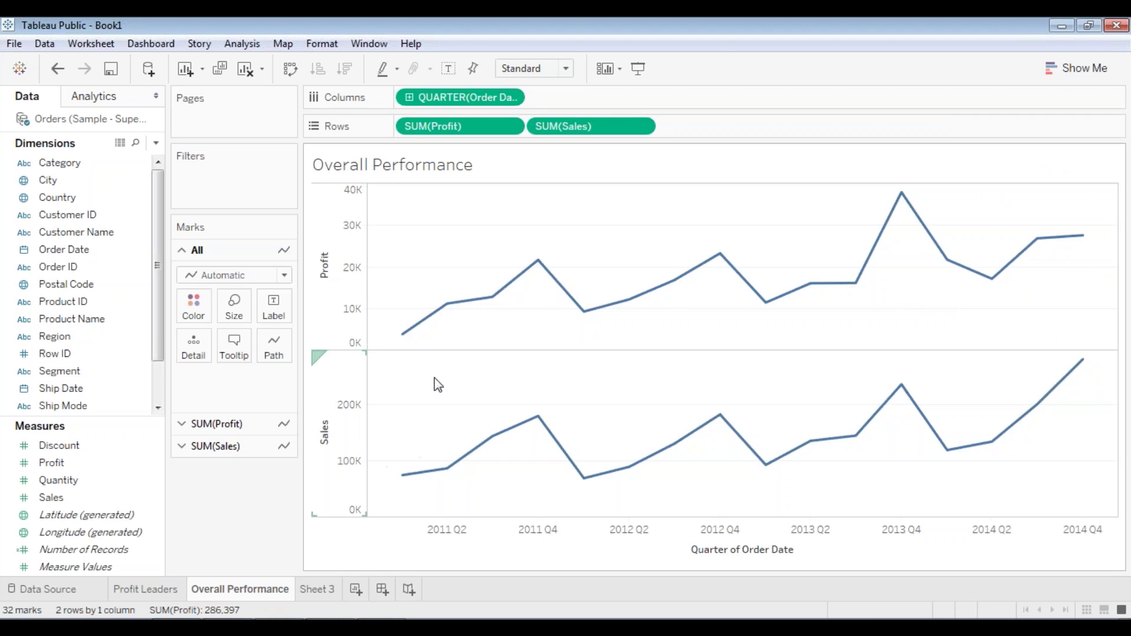
mouse_move(490, 300)
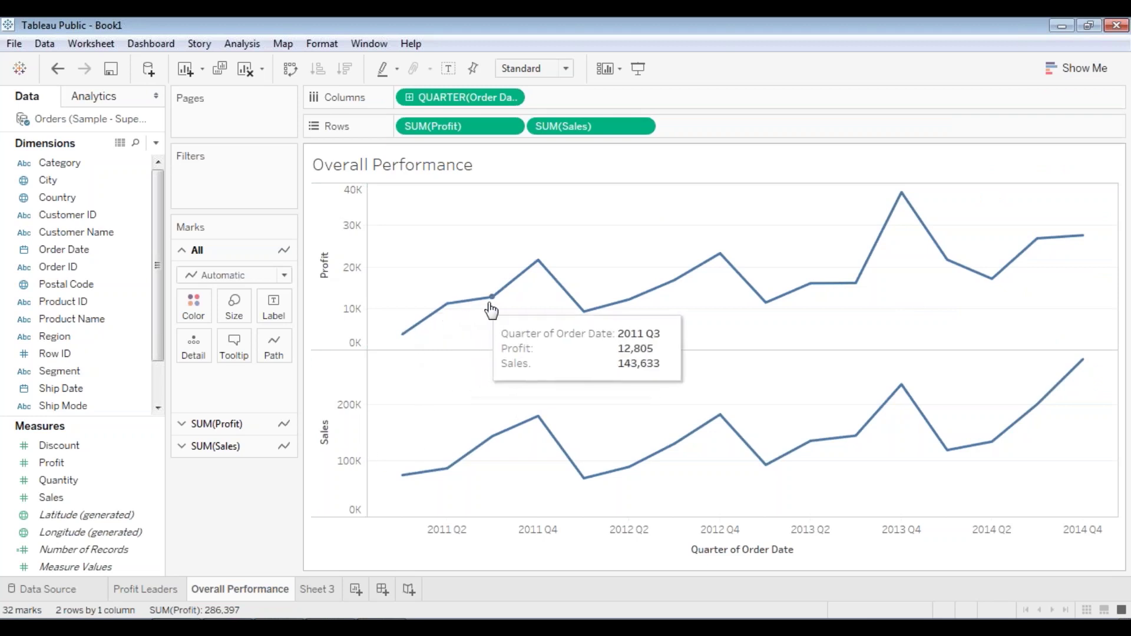
mouse_move(628, 307)
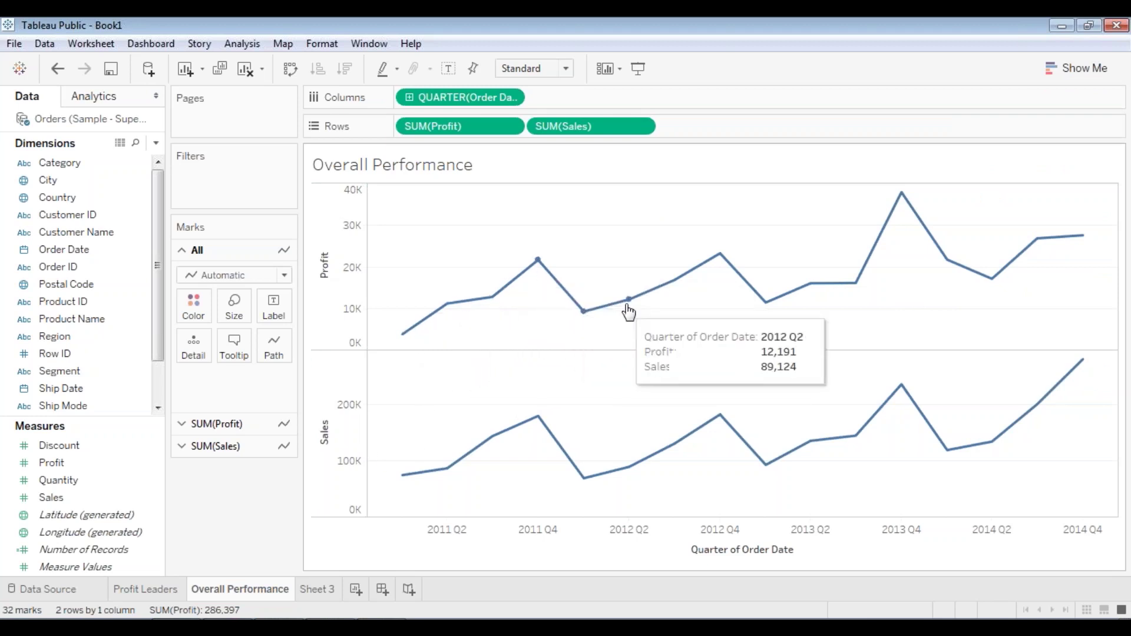
mouse_move(764, 302)
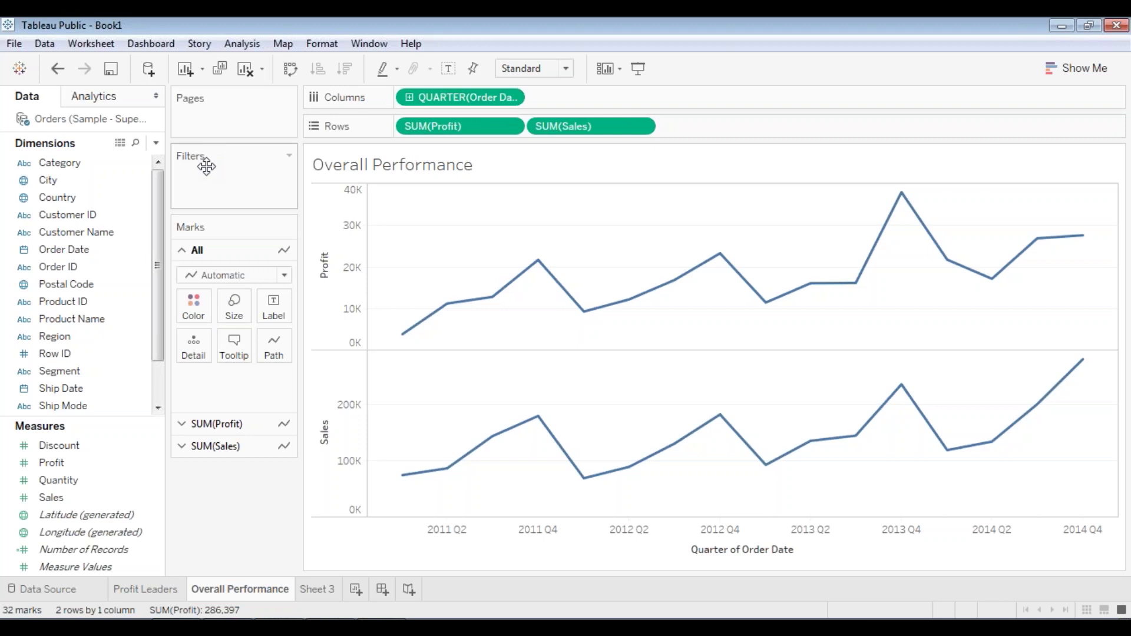
- Add a Region filter that keeps all four regions
drag(66, 337, 224, 174)
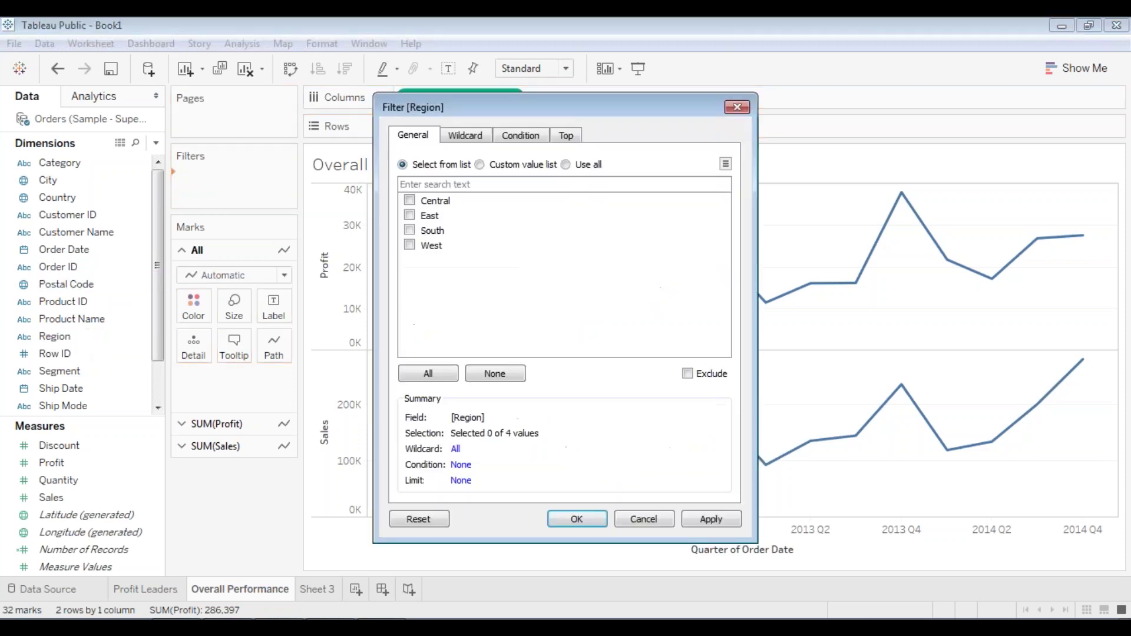
click(425, 375)
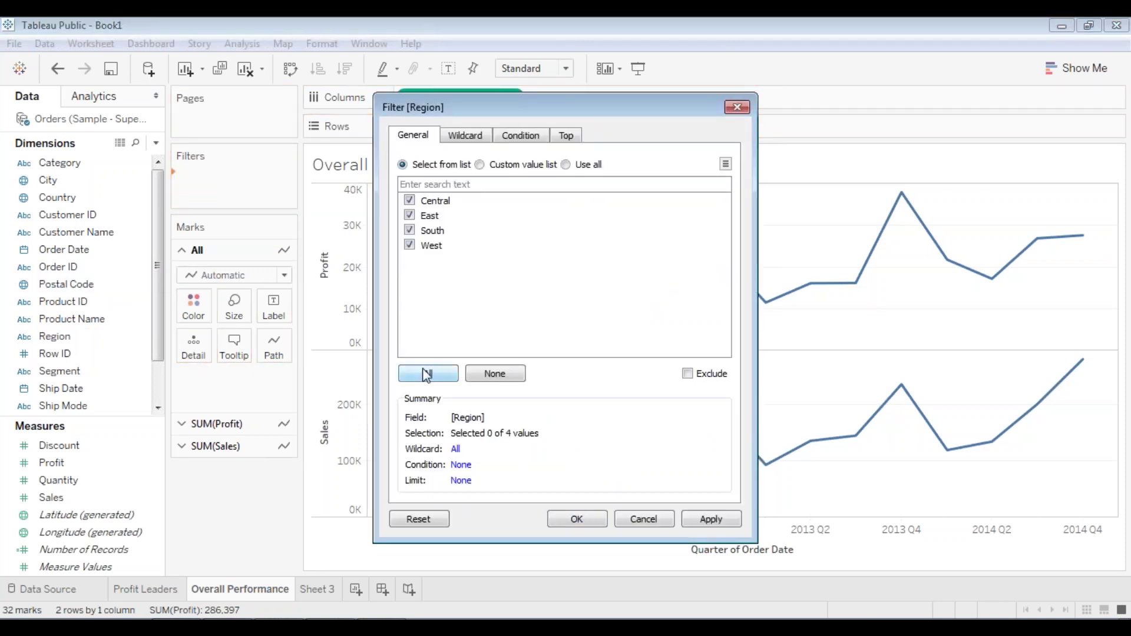
click(711, 520)
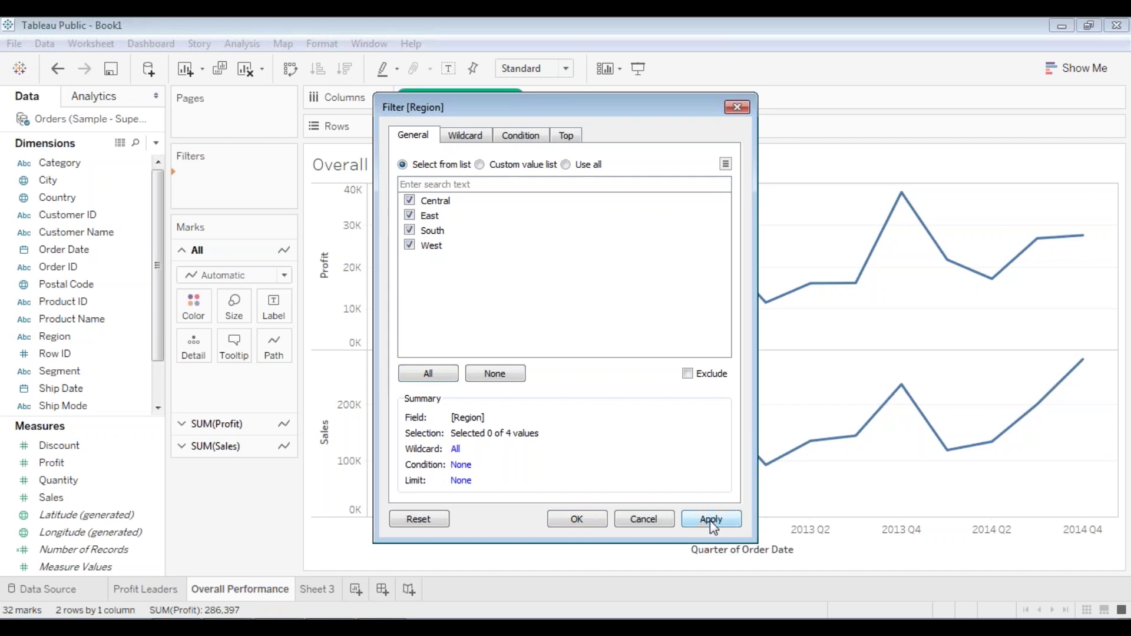
click(598, 520)
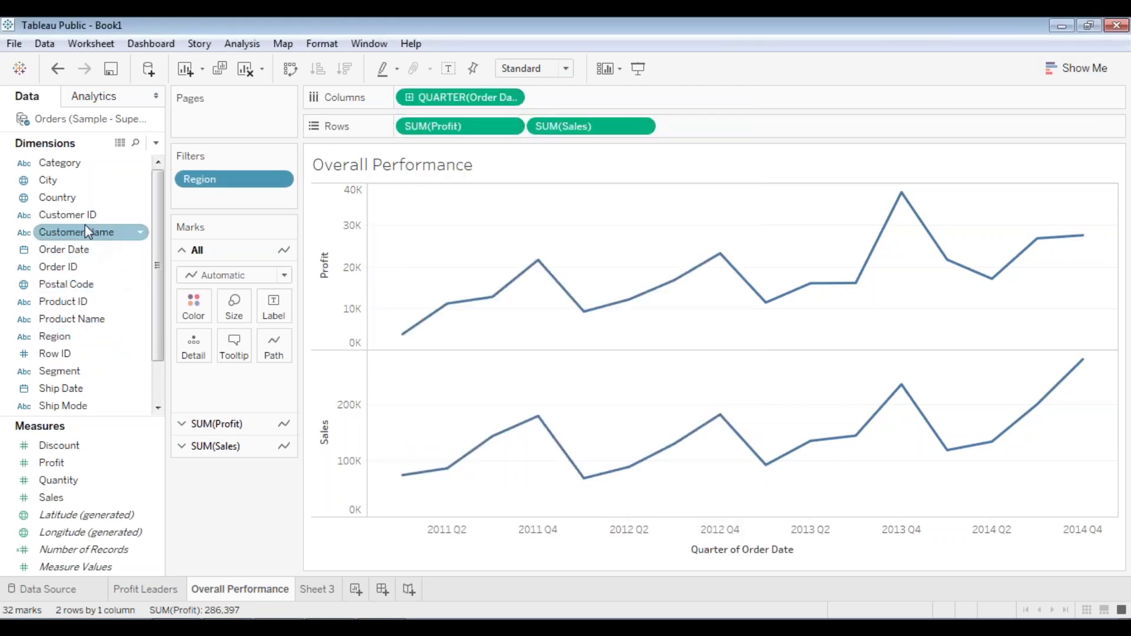
- Add a Category filter that keeps all three categories
drag(77, 167, 236, 199)
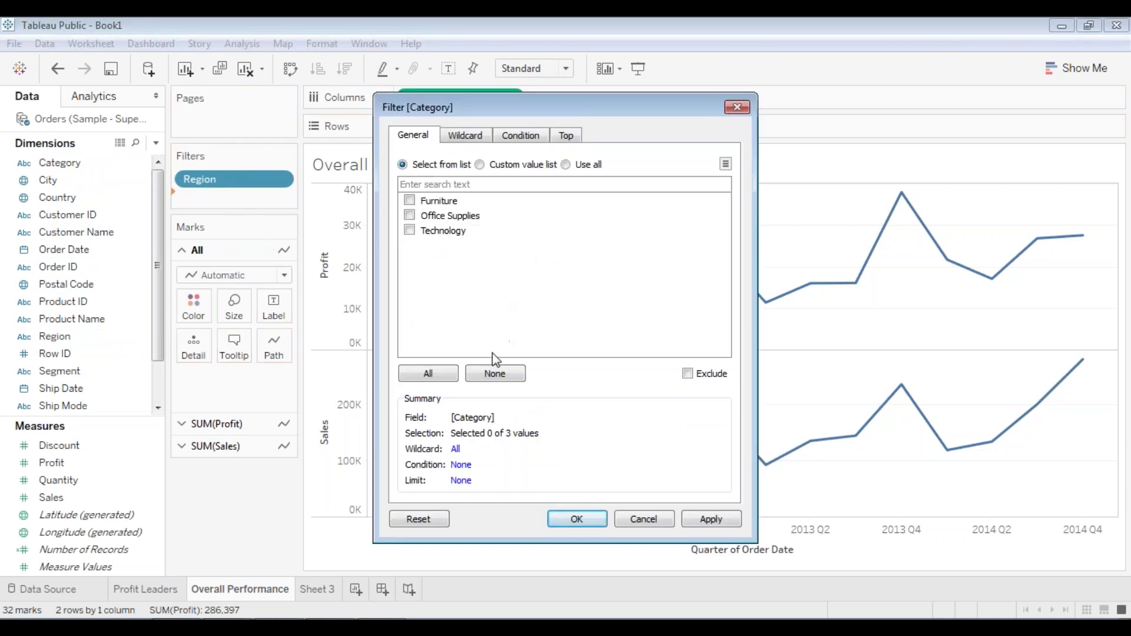
click(441, 377)
click(712, 519)
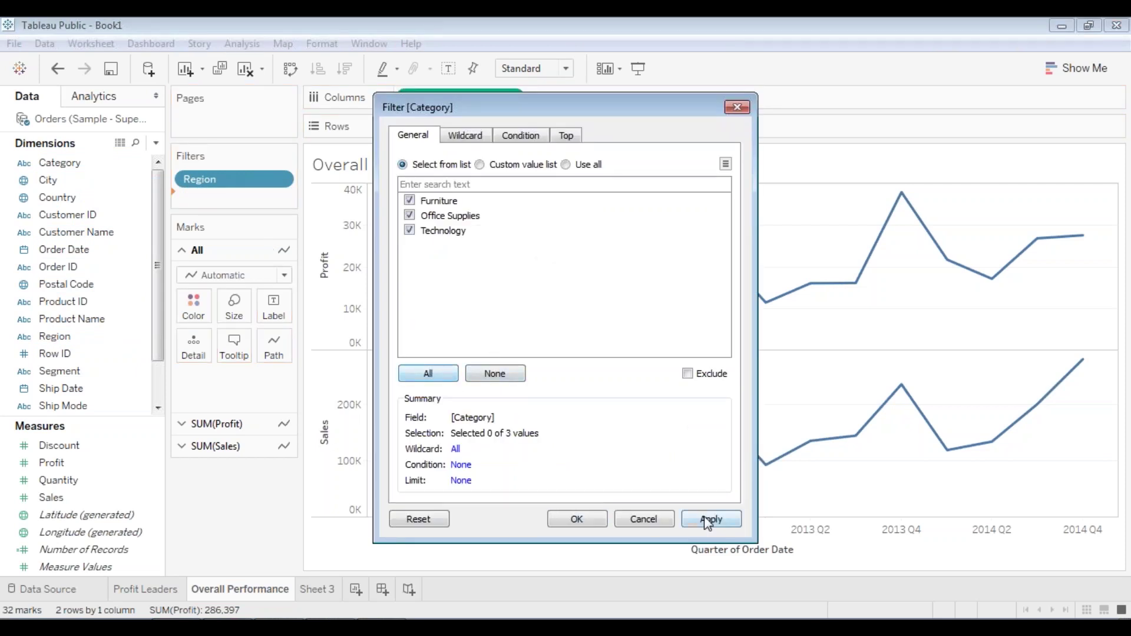
click(571, 519)
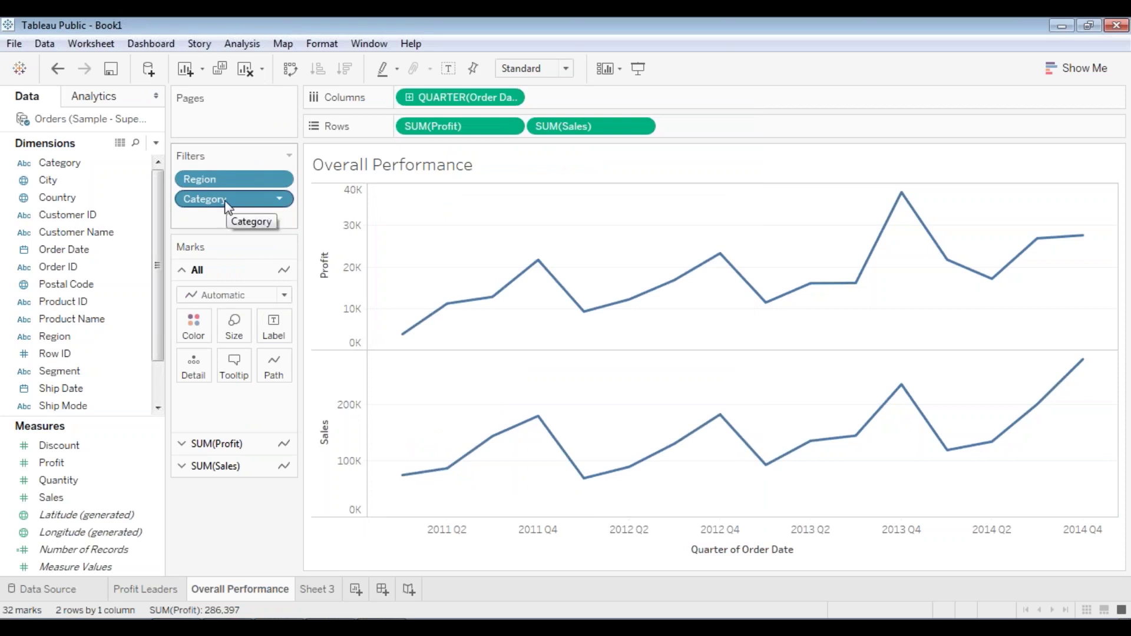
- Add a Sub-Category filter that keeps all 17 sub-categories
click(124, 267)
scroll(118, 294, down, 1)
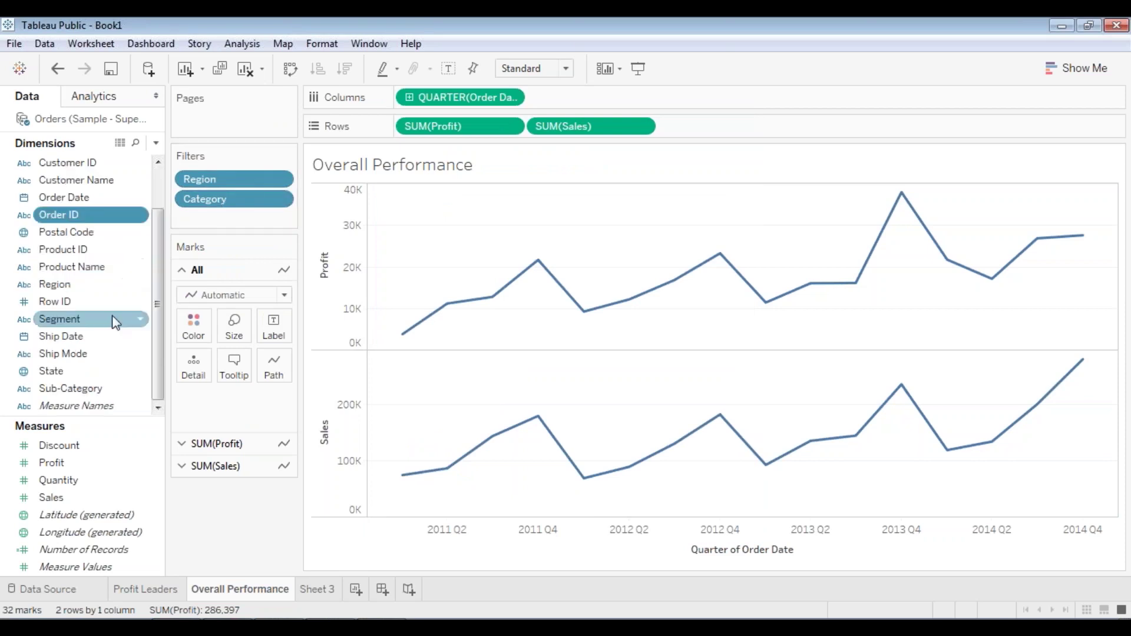
drag(94, 388, 231, 214)
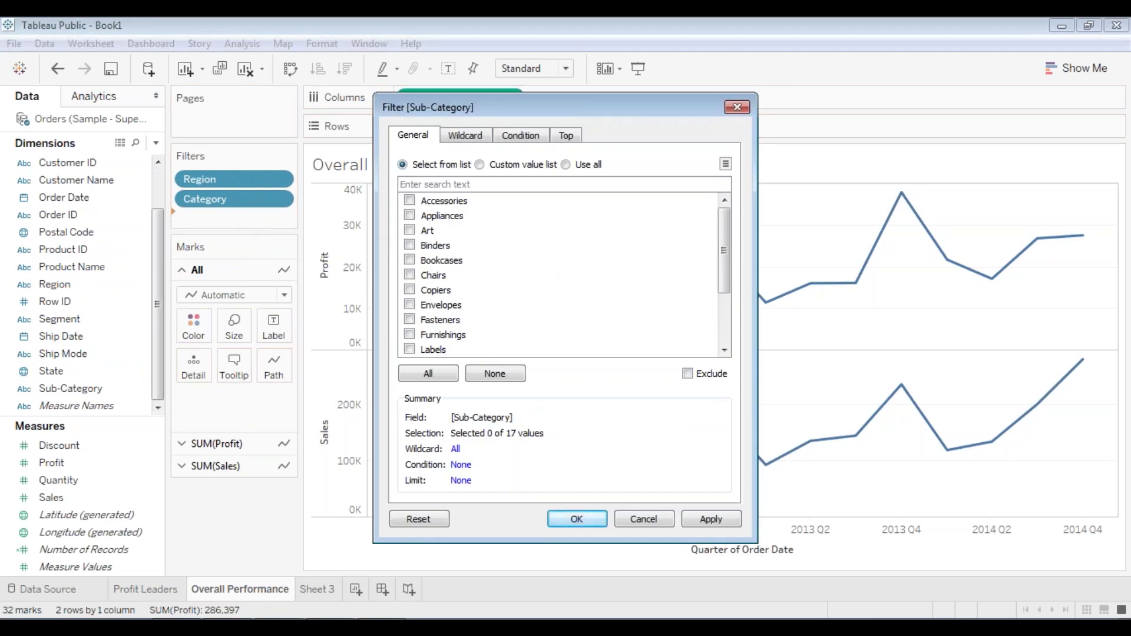
click(423, 375)
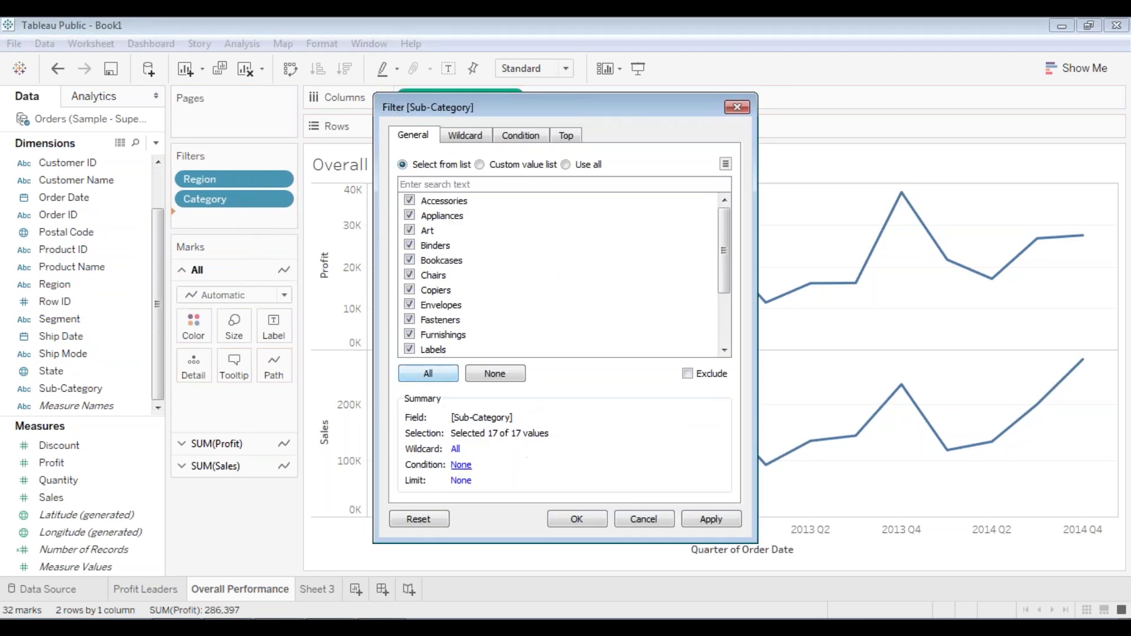
click(710, 519)
click(592, 520)
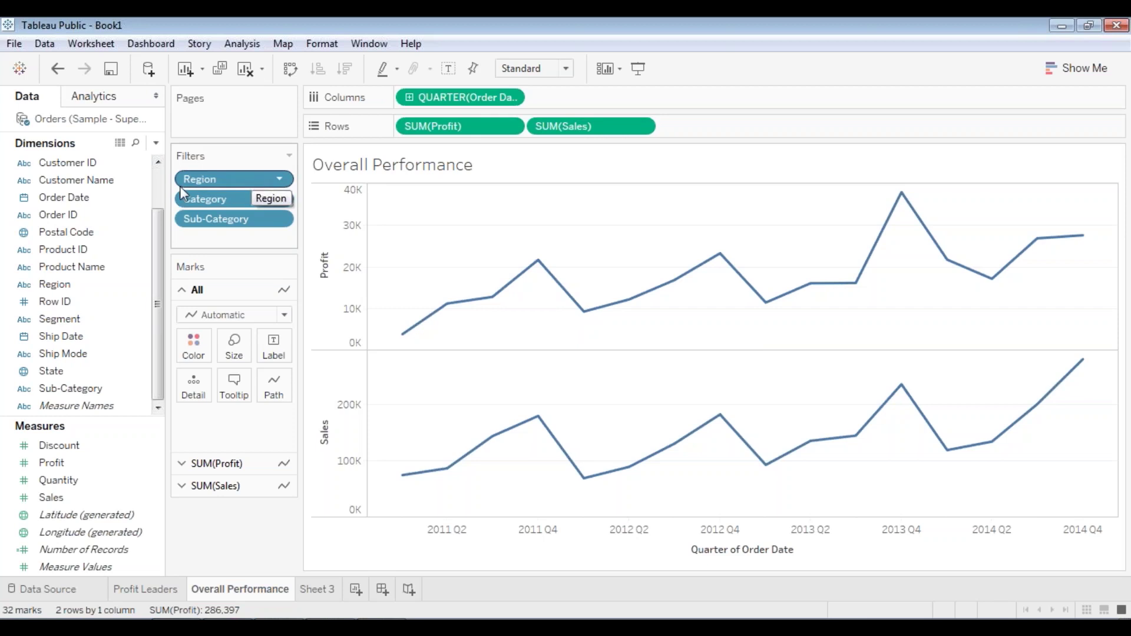
- Show the Region, Category and Sub-Category filter cards, ordered Region, Category, Sub-Category
right_click(248, 180)
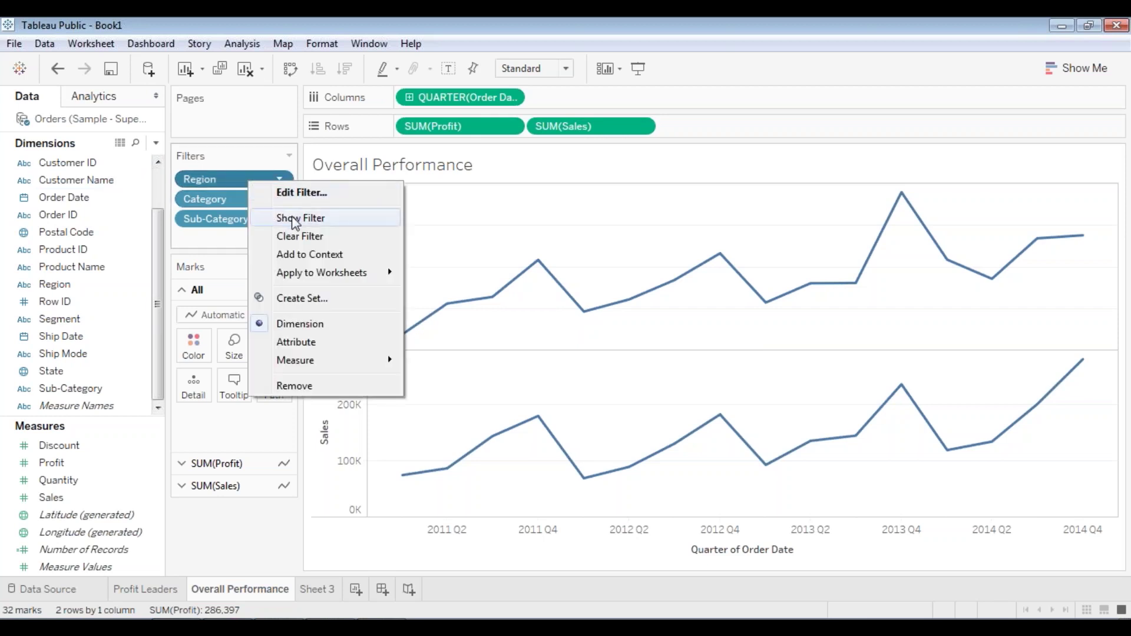
click(306, 222)
right_click(242, 203)
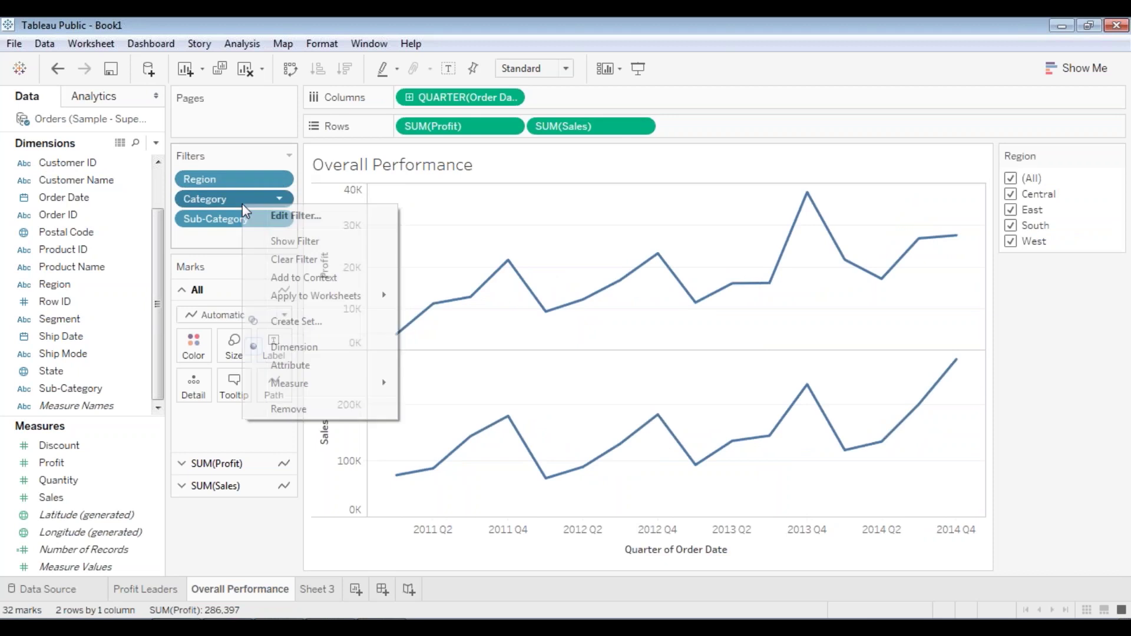
click(298, 247)
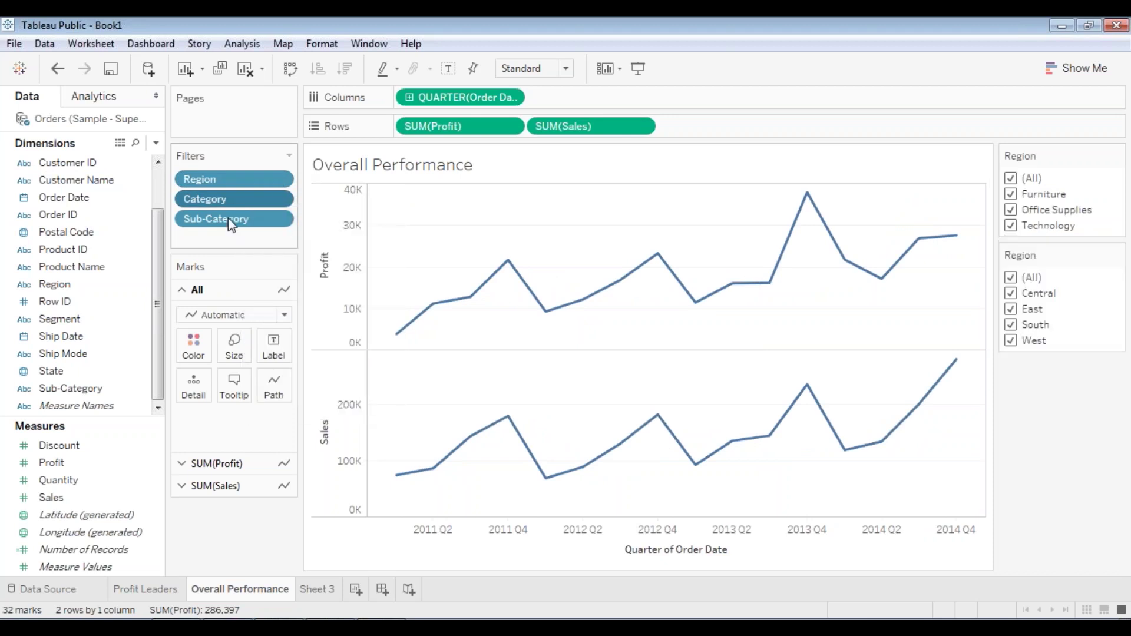
right_click(230, 219)
click(277, 259)
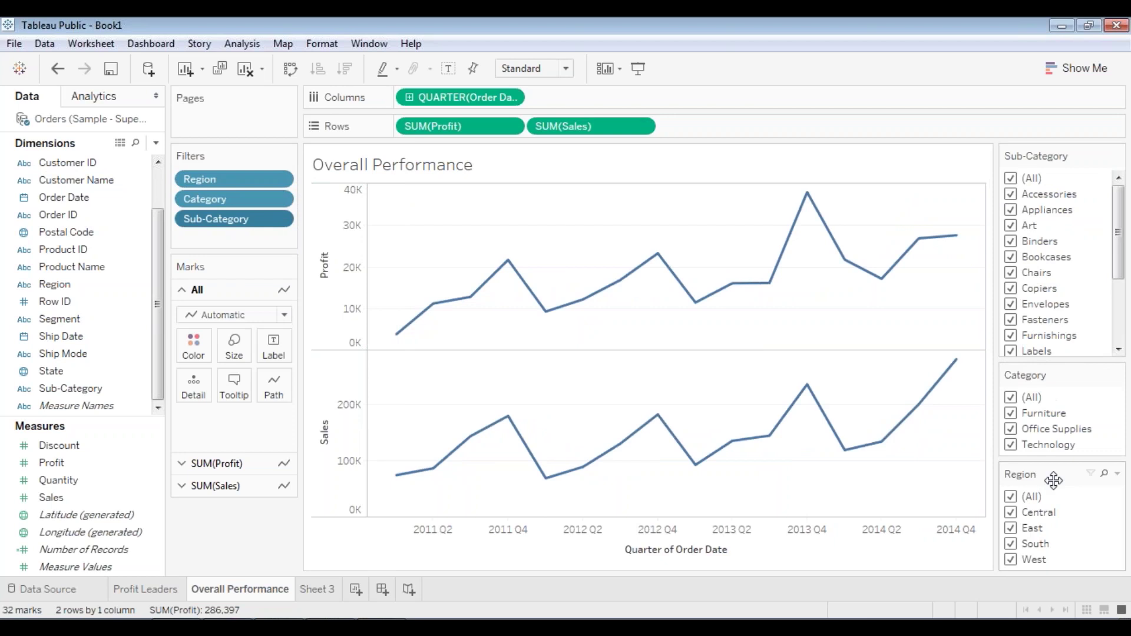
drag(1032, 267, 1042, 143)
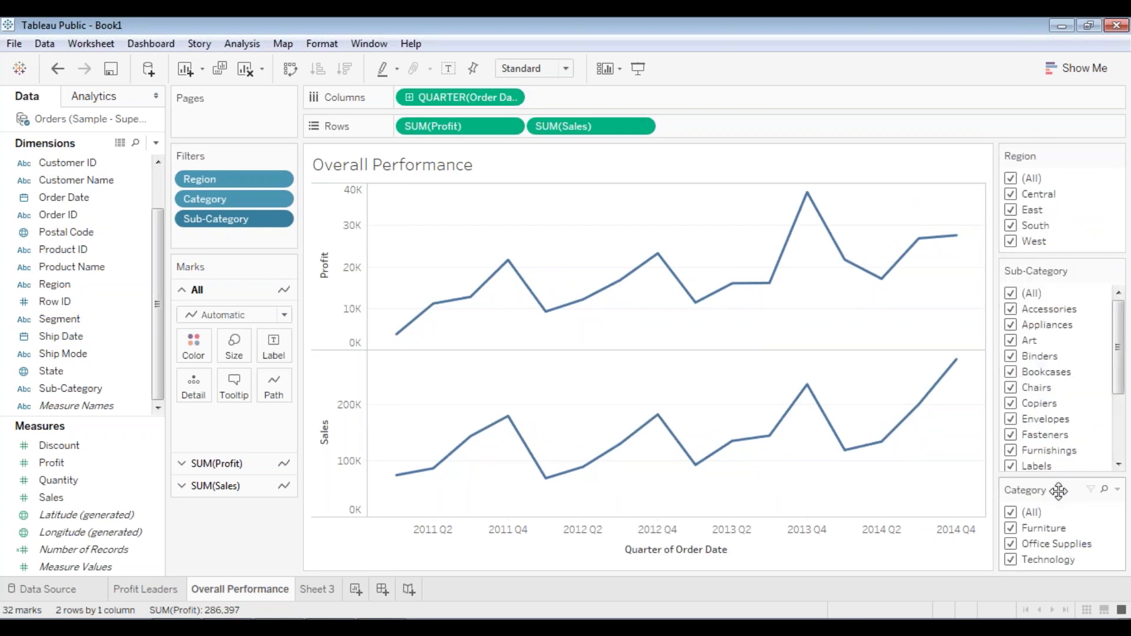
drag(1054, 491, 1063, 276)
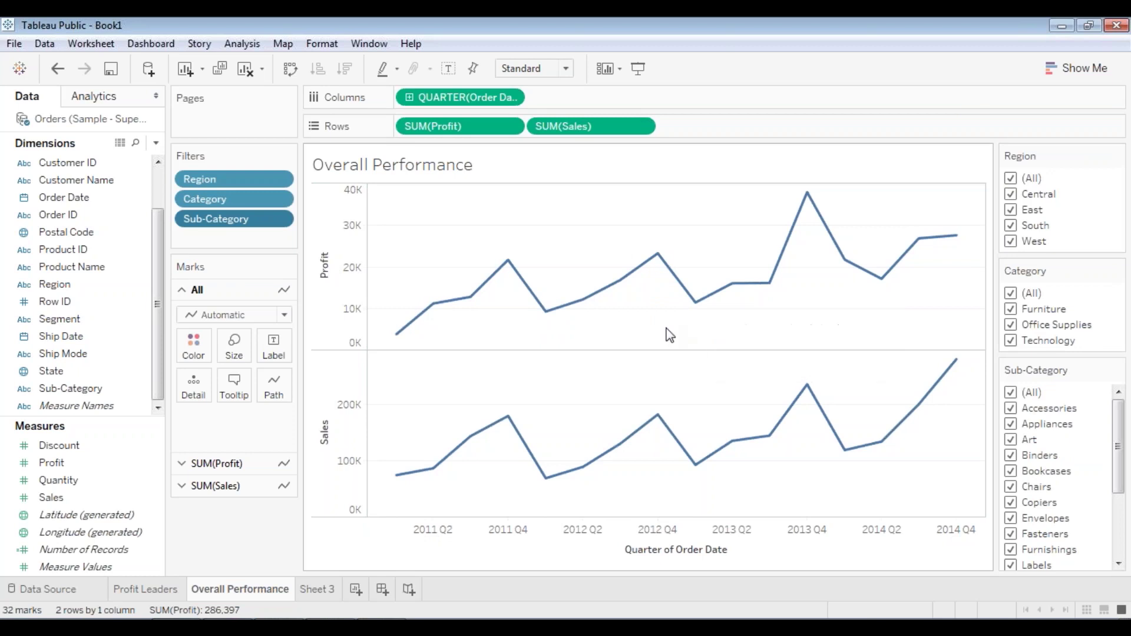
- Clear the Region filter and view Central alone, then East alone
click(1010, 178)
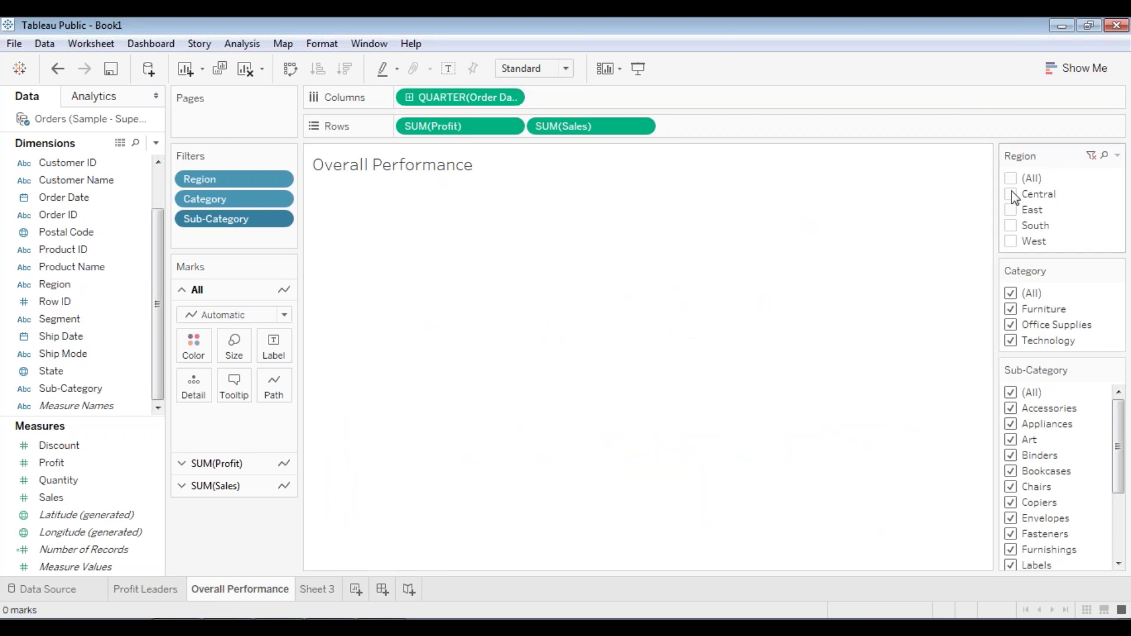
click(1012, 193)
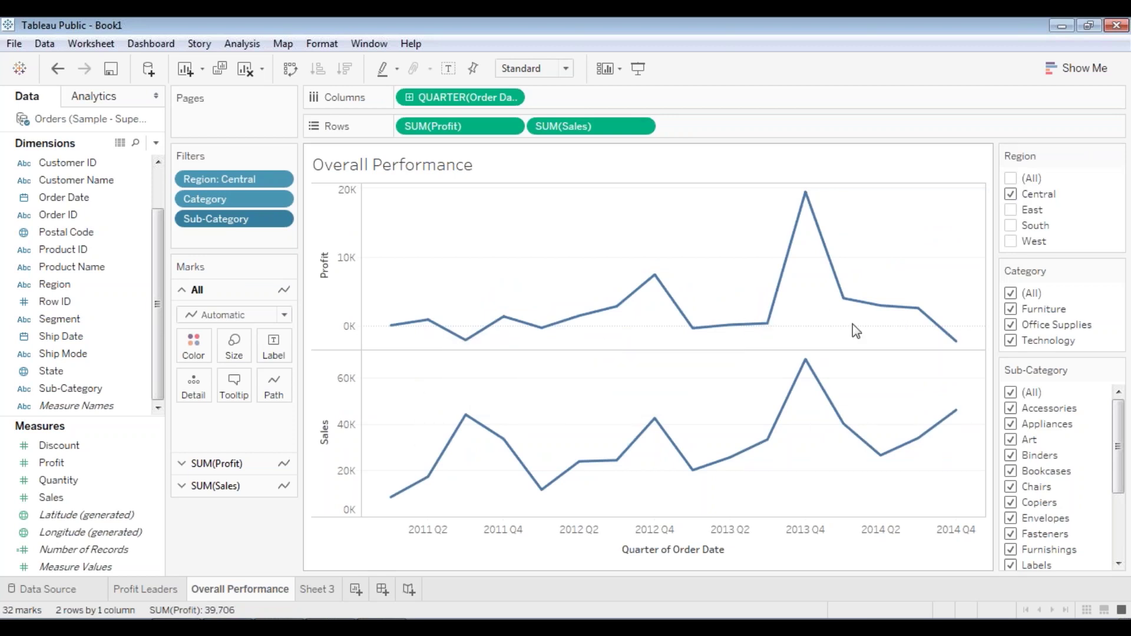
click(1011, 194)
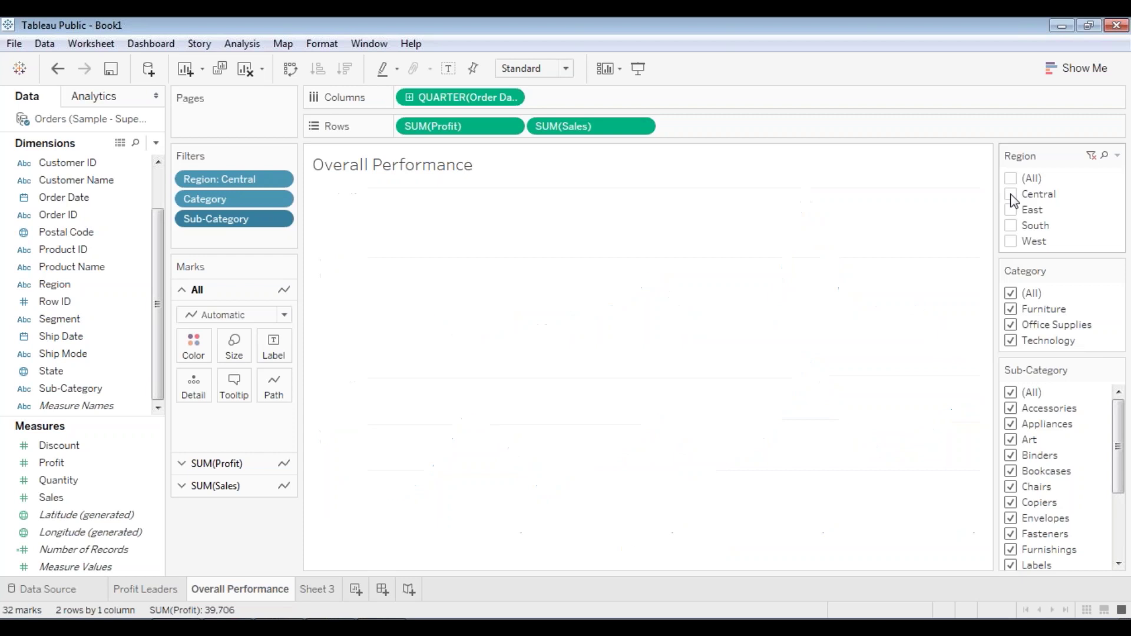
click(1010, 210)
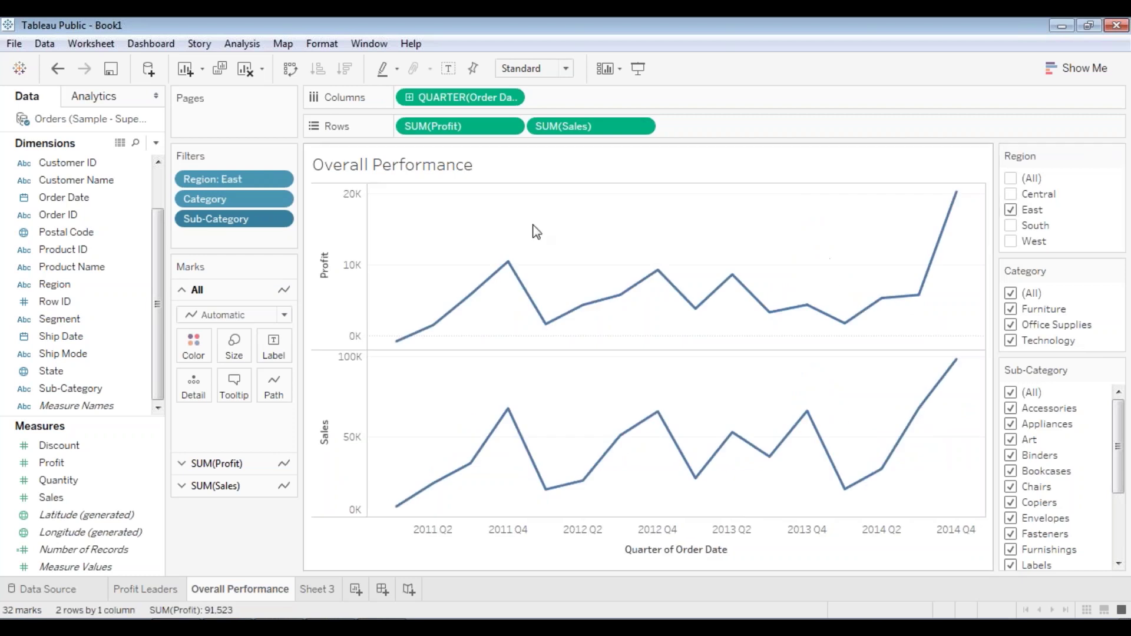
mouse_move(965, 206)
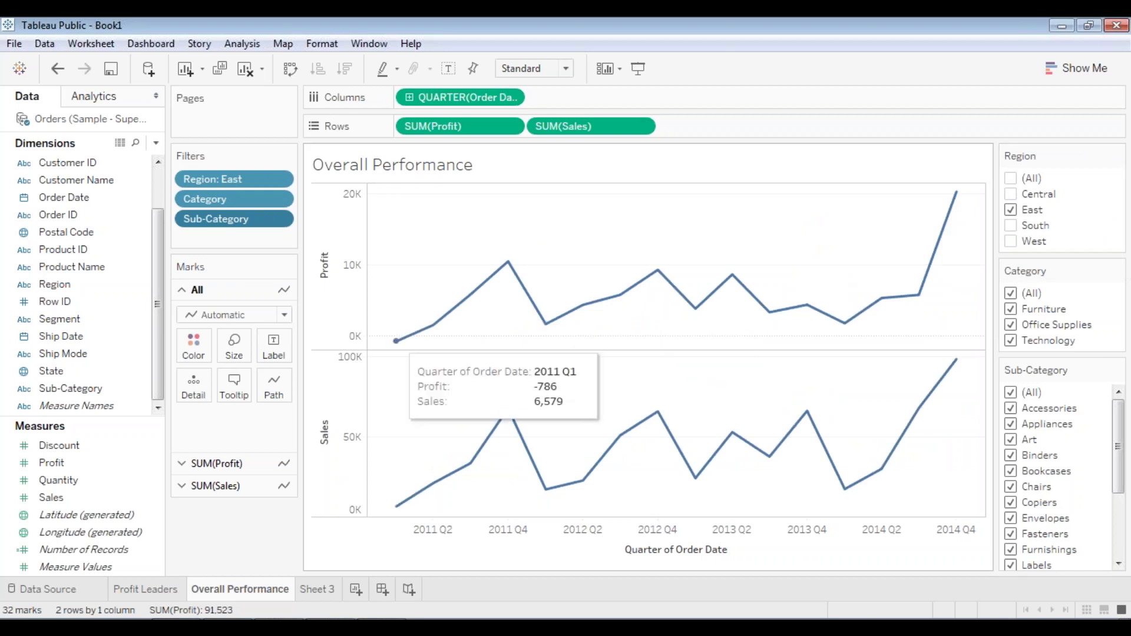
click(1011, 210)
- Compare West and Central individually, ending with only West selected
click(1010, 242)
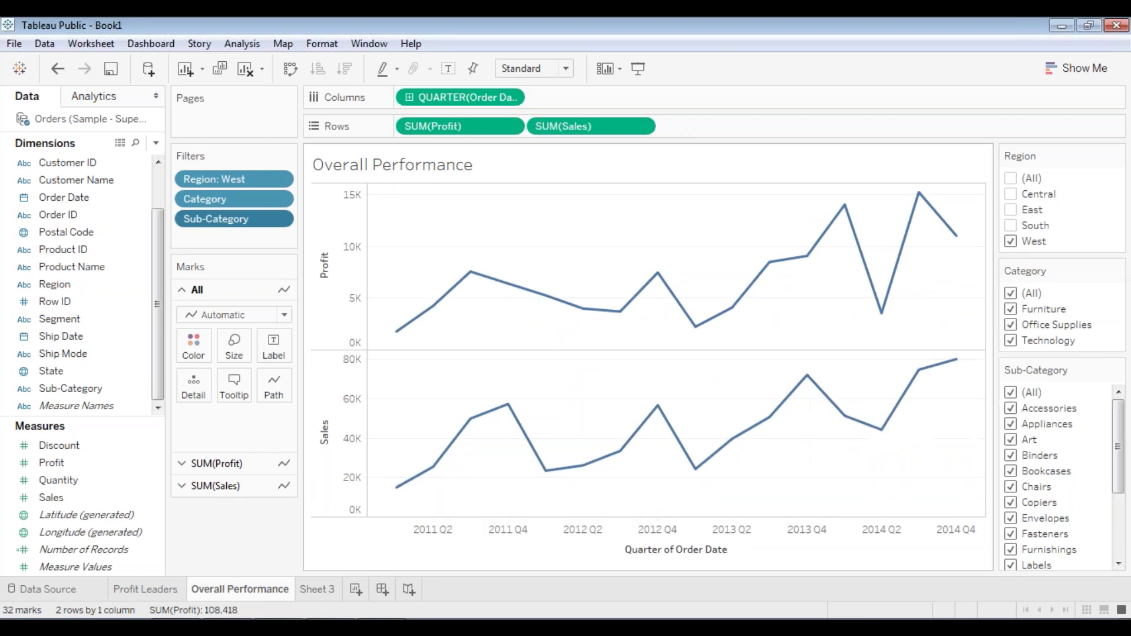
mouse_move(946, 375)
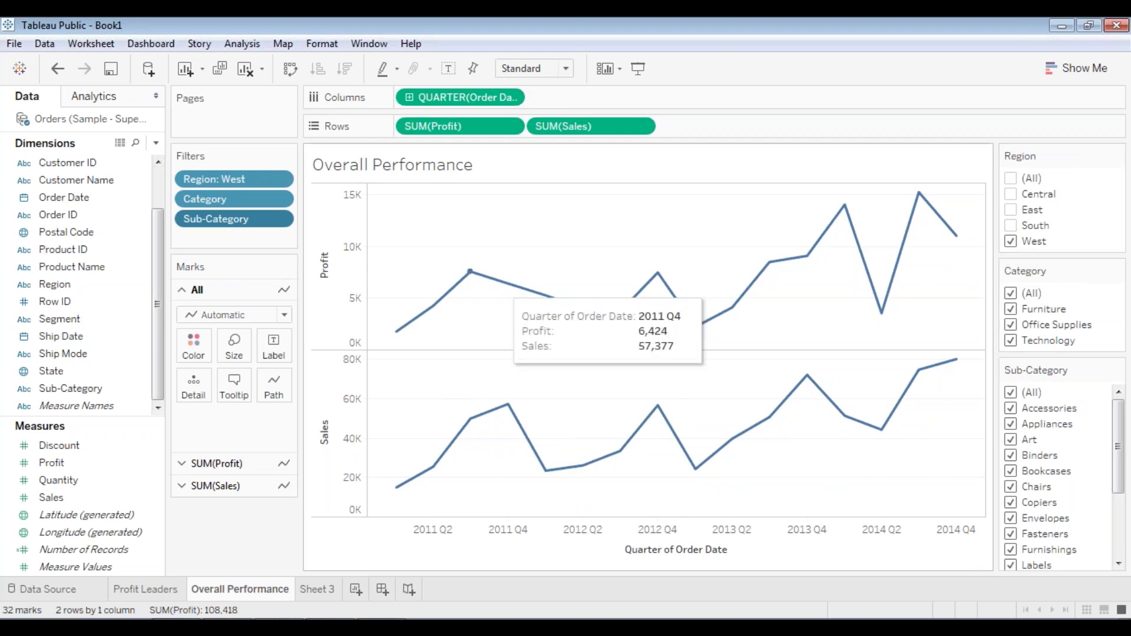
mouse_move(868, 242)
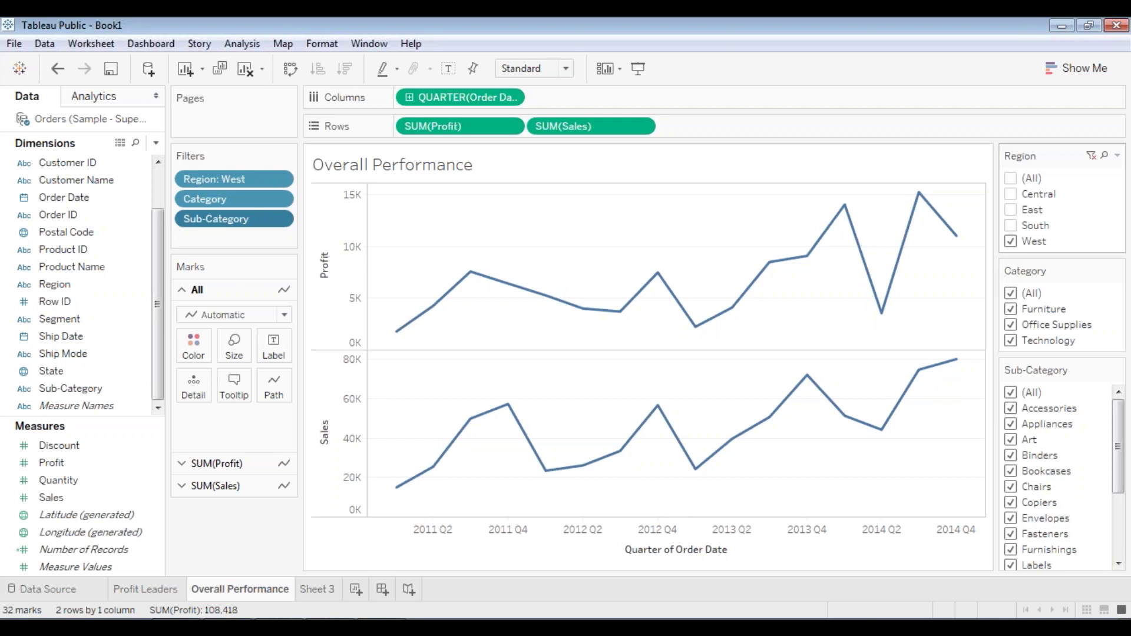
click(1011, 242)
click(1012, 194)
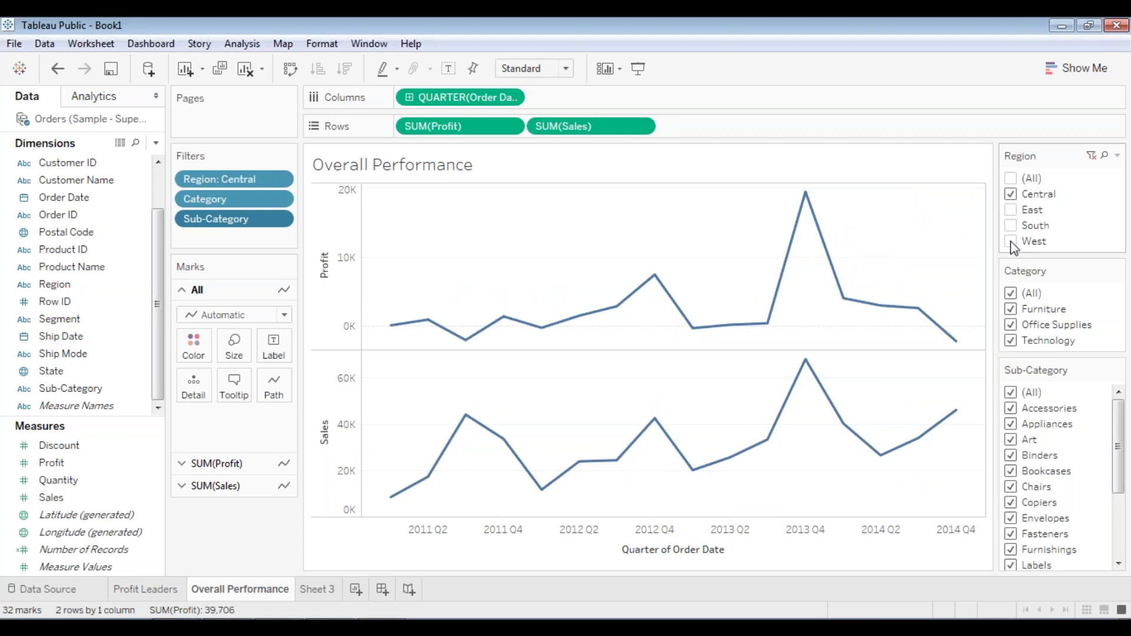
click(1011, 194)
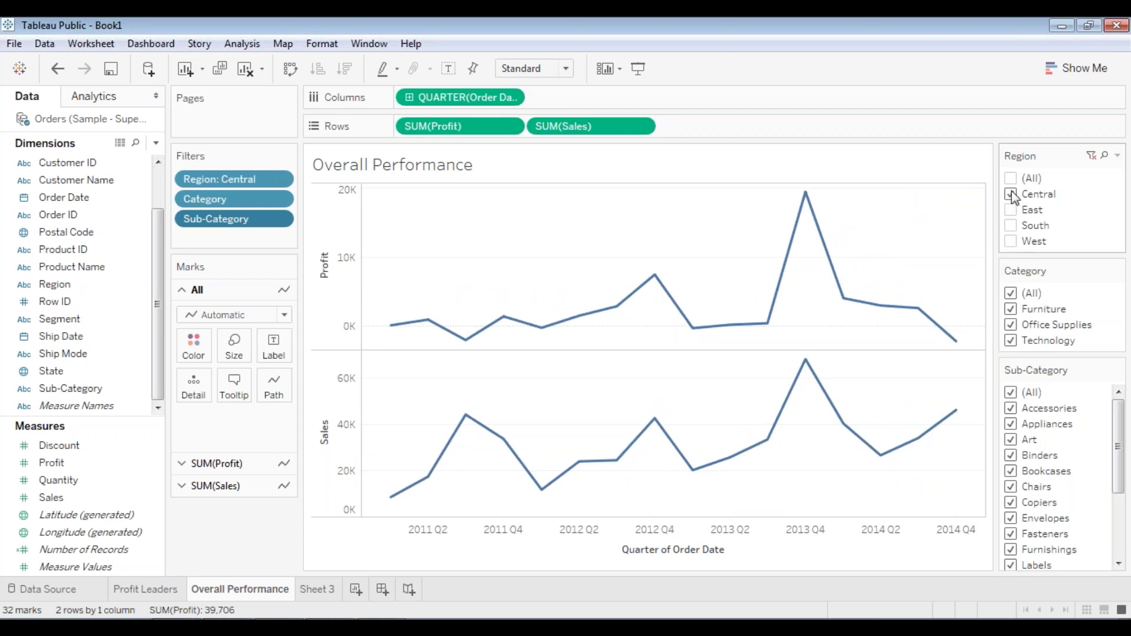
click(1011, 241)
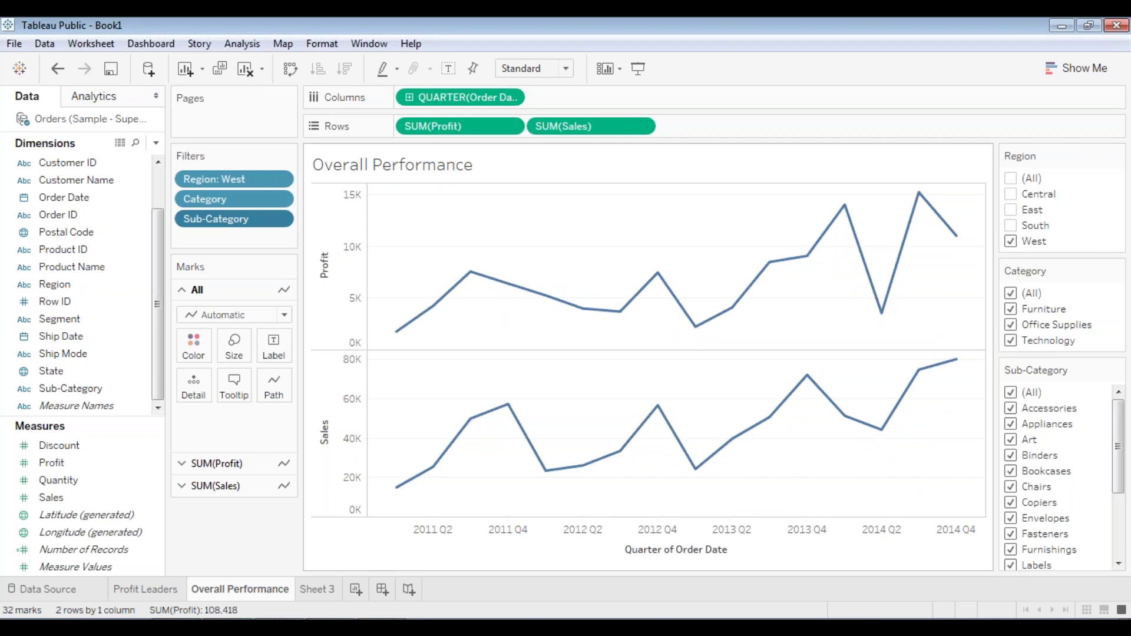
mouse_move(586, 310)
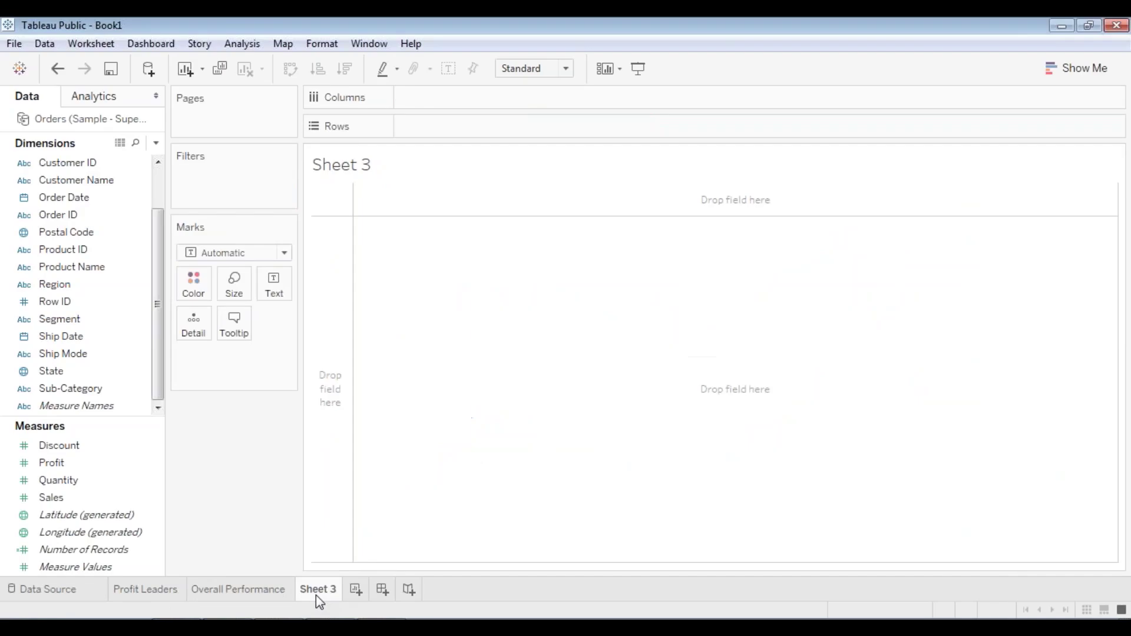
- Rename Sheet 3 to 'Scatter Plot' and bring the Tableau workbook back to the front
right_click(316, 595)
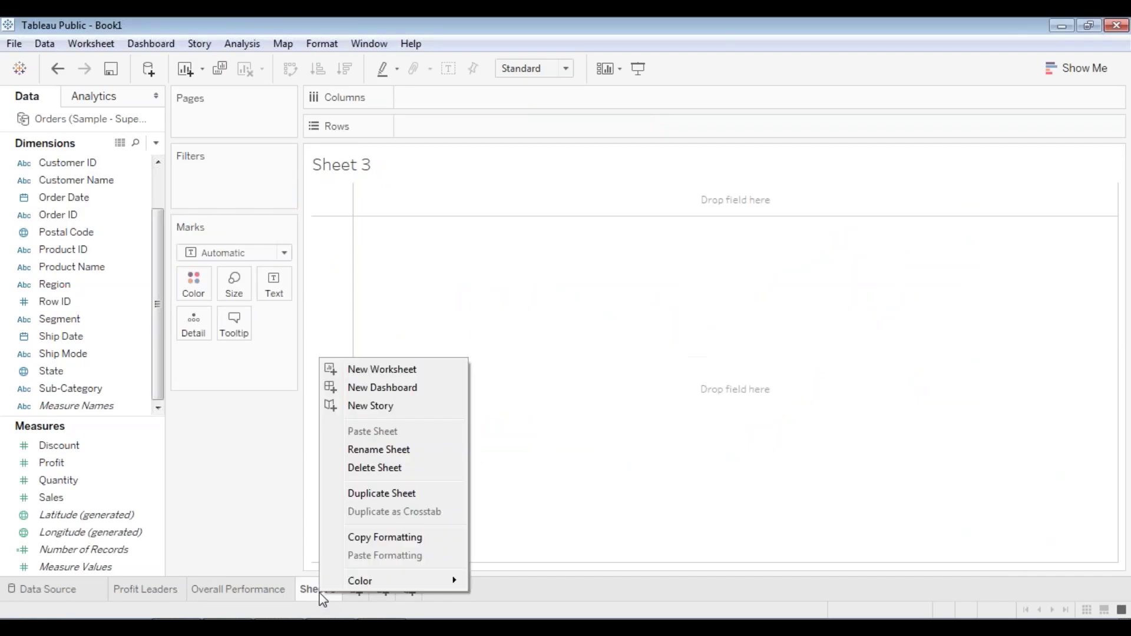
click(370, 451)
key(BackSpace)
text(Sc)
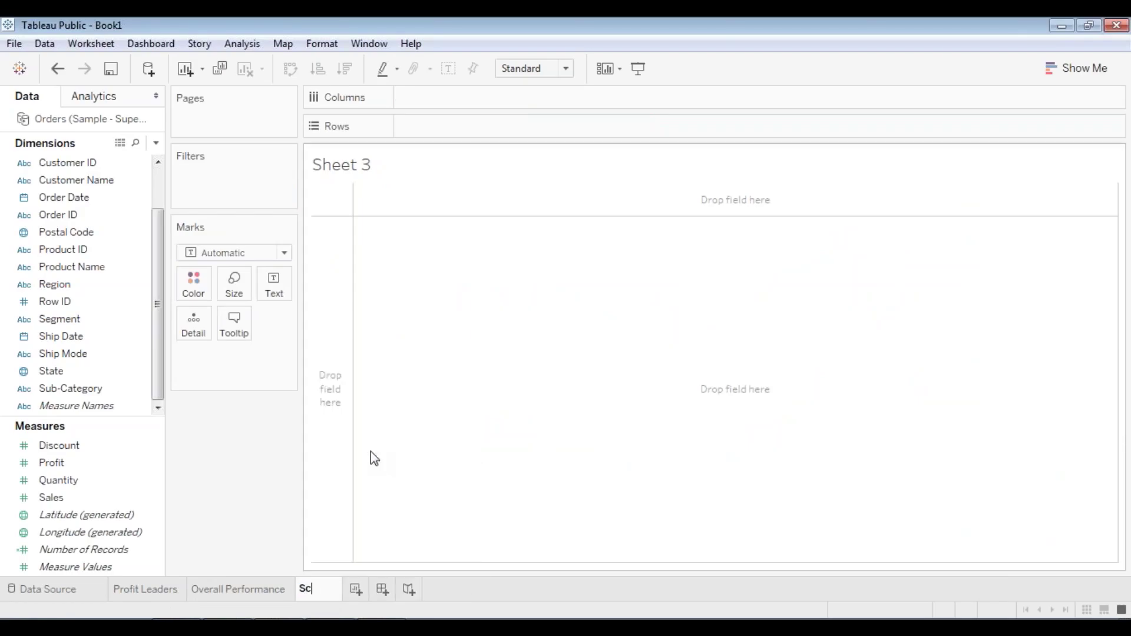
text(atter P)
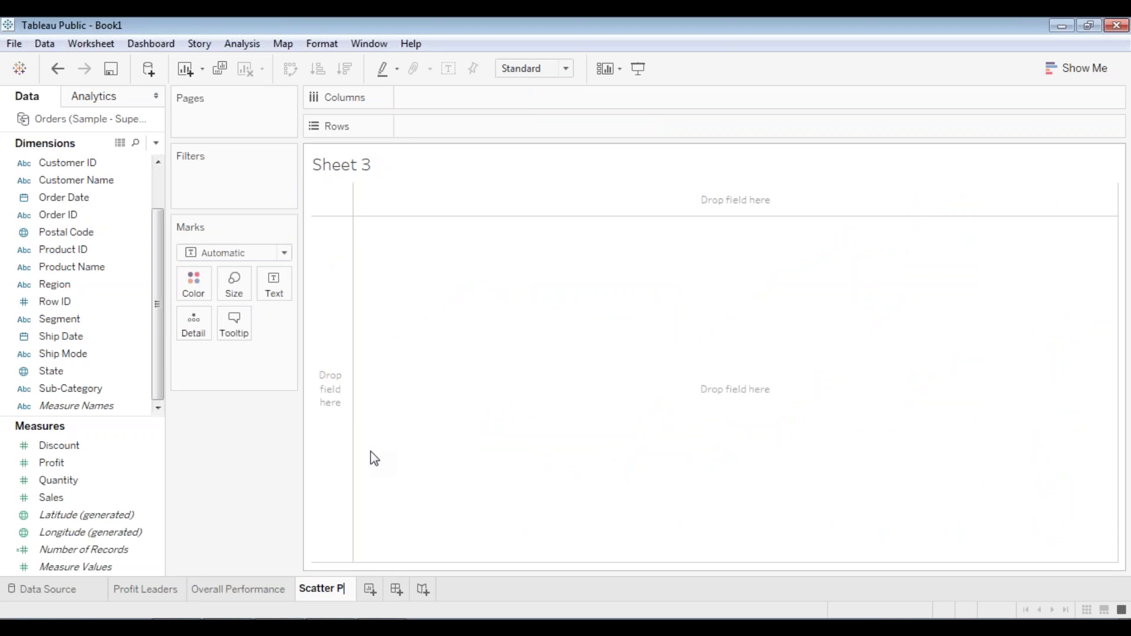
text(lot)
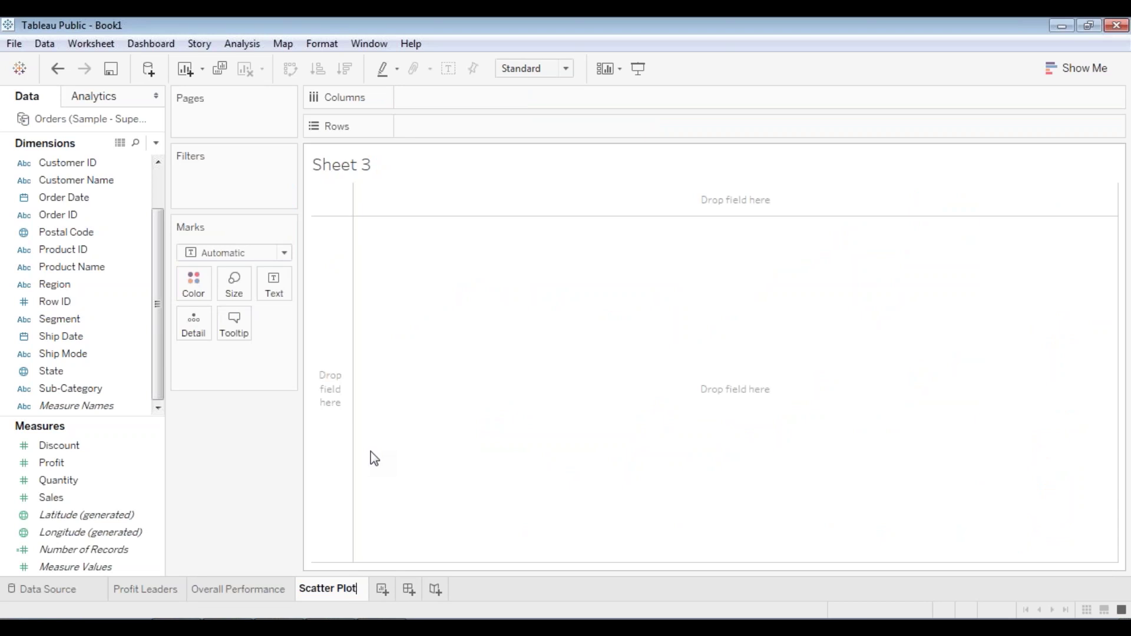
key(Return)
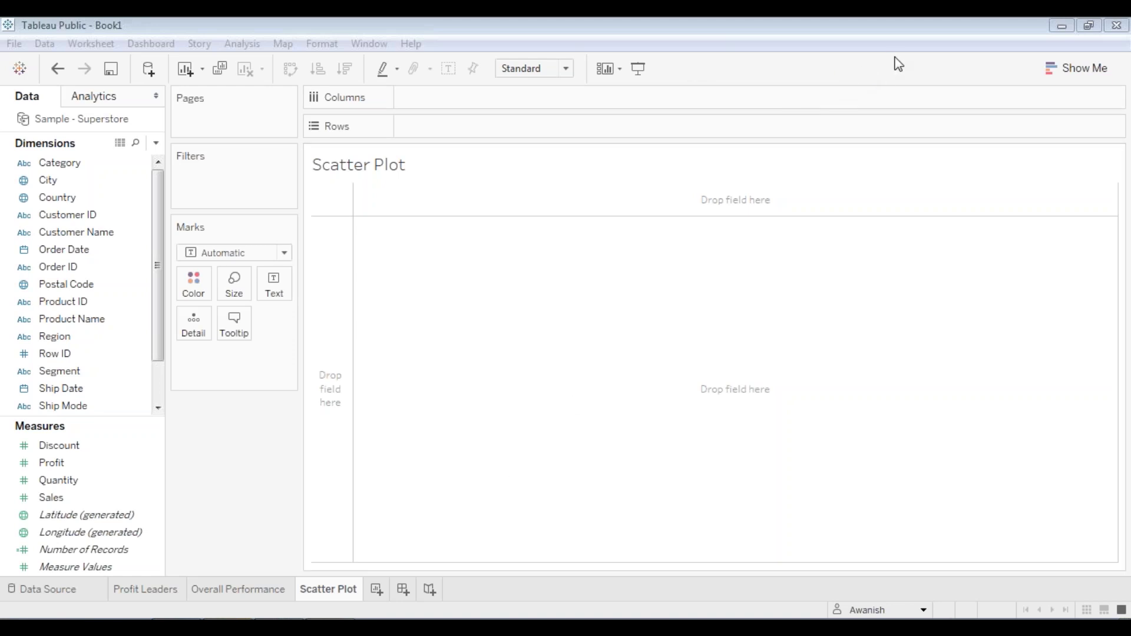
click(754, 298)
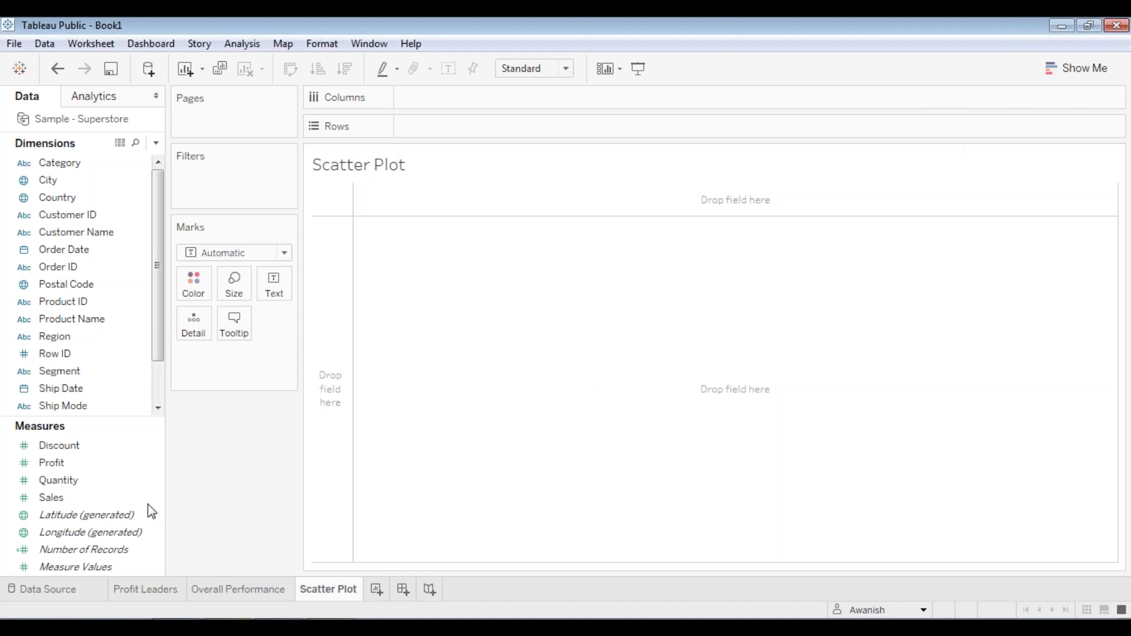
- Plot Sales on Columns against Profit on Rows and view Show Me suggestions
click(70, 464)
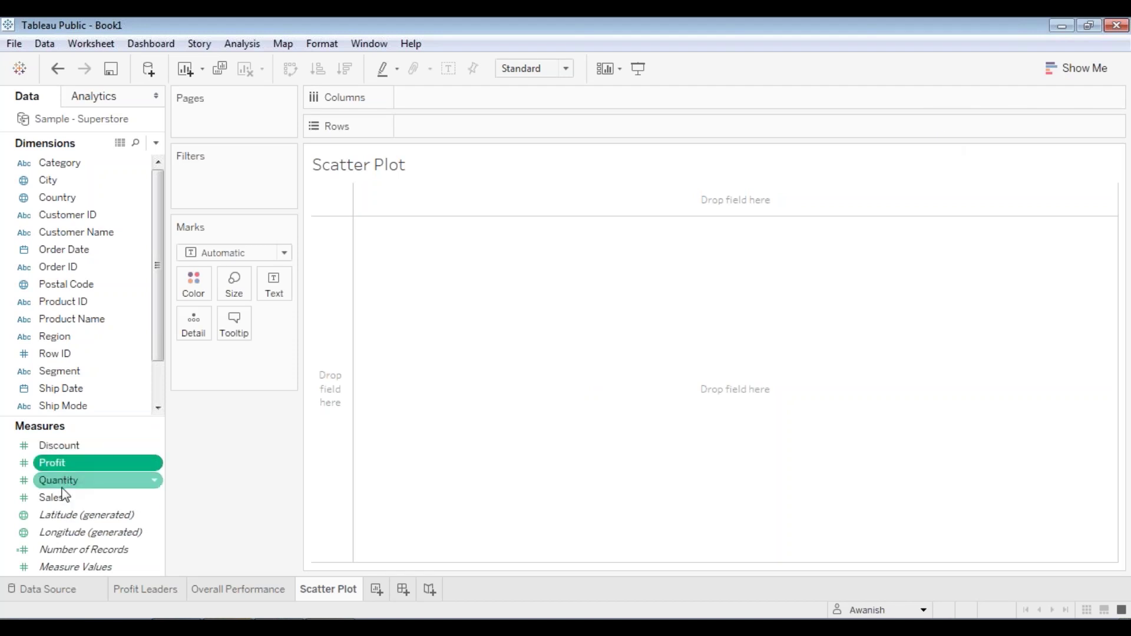
mouse_move(65, 498)
mouse_down()
mouse_move(124, 455)
mouse_move(429, 108)
mouse_move(454, 101)
mouse_up()
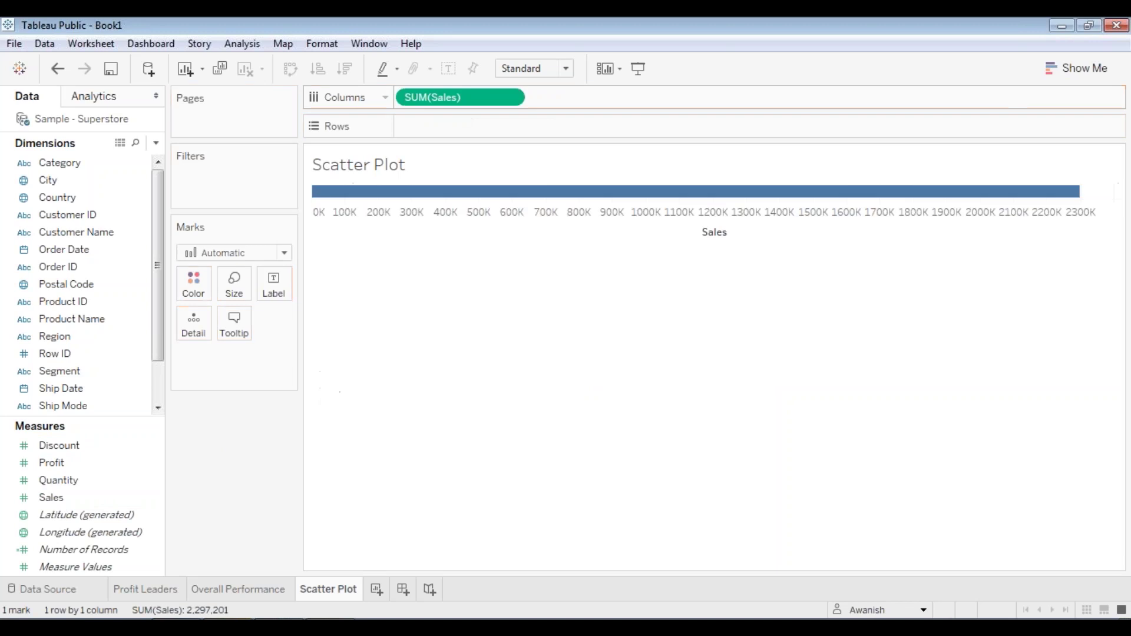
mouse_move(57, 466)
mouse_down()
mouse_move(271, 328)
mouse_move(417, 143)
mouse_move(448, 129)
mouse_up()
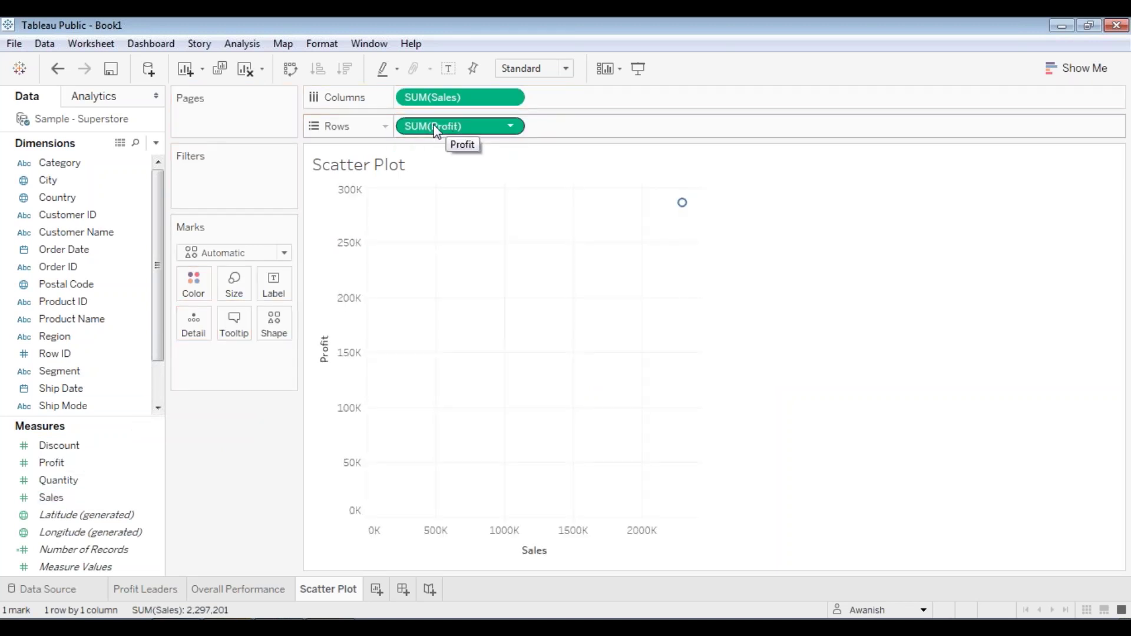
click(1083, 66)
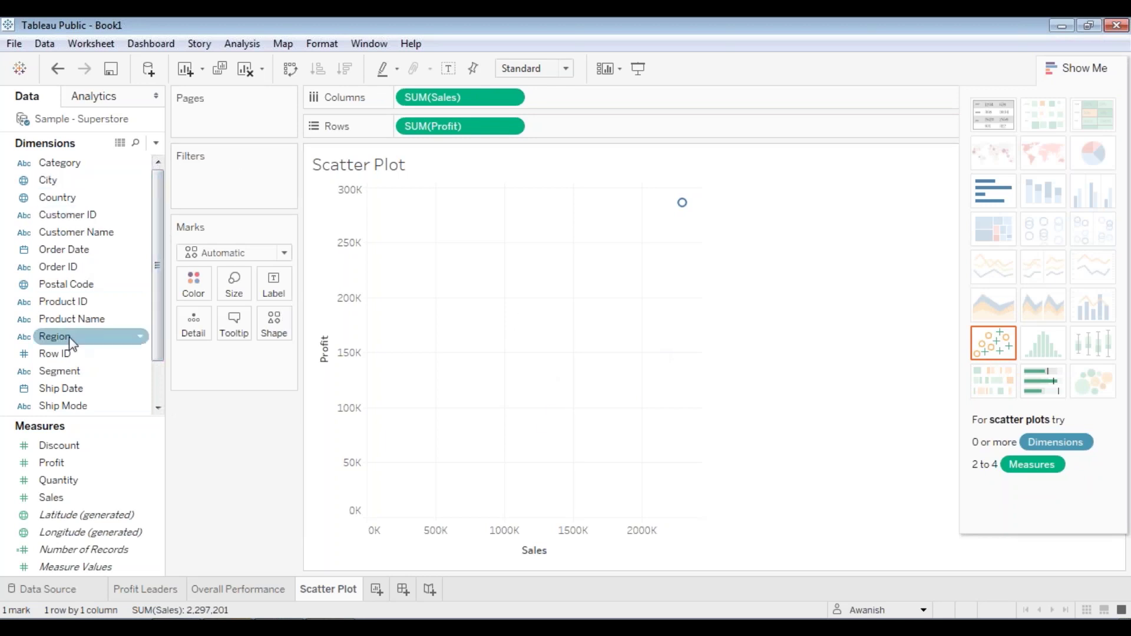
- Add State as Detail for one mark per state, then drag Region to Filters
click(64, 386)
scroll(66, 387, down, 1)
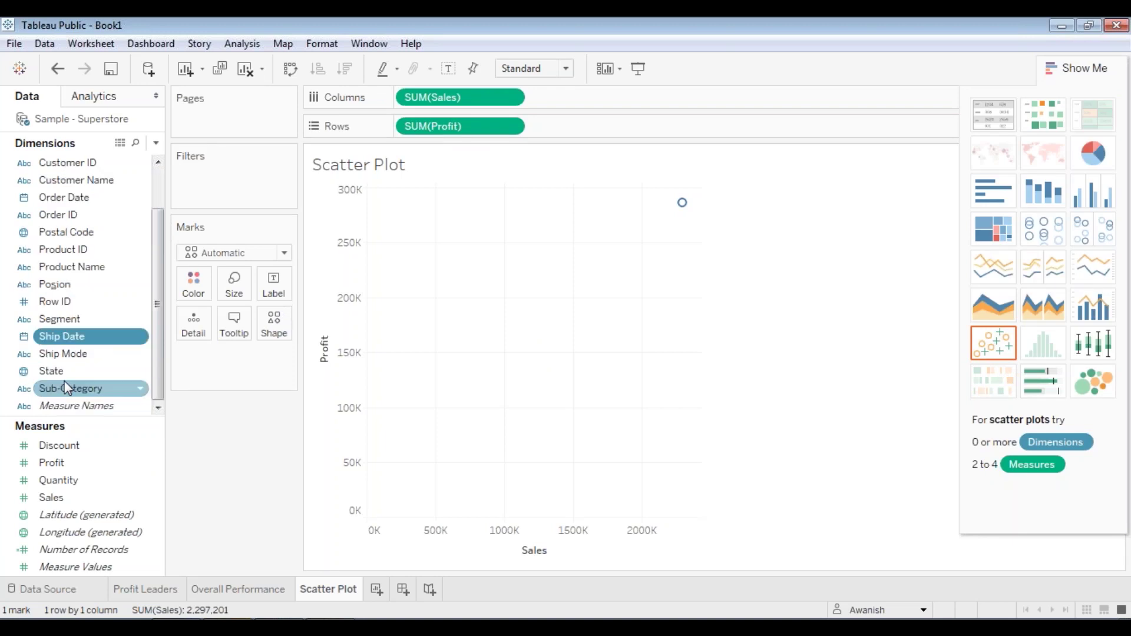
drag(65, 371, 223, 370)
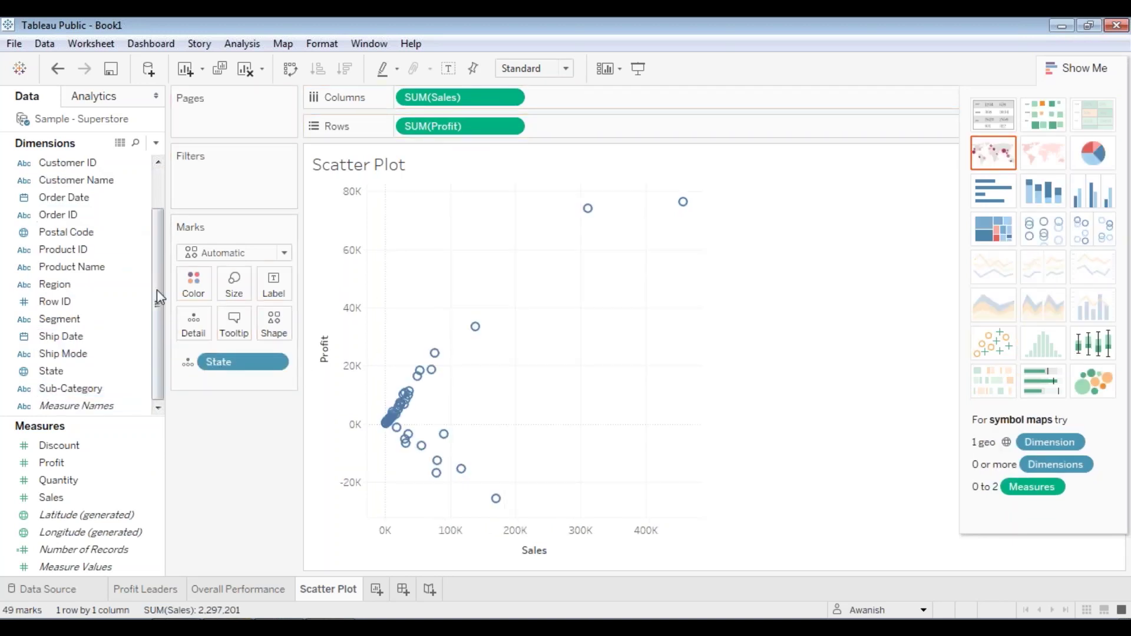
drag(157, 290, 157, 251)
drag(56, 337, 232, 187)
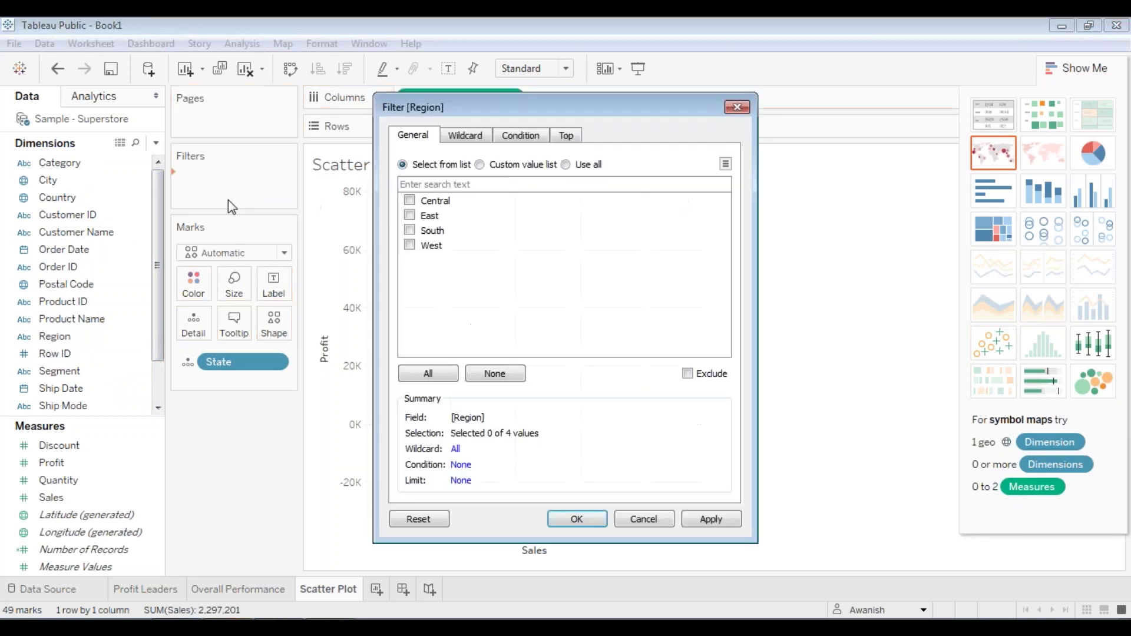
- Tick Central, East, South and West in the Region filter and apply it
click(410, 216)
click(409, 200)
click(409, 245)
click(436, 377)
click(701, 519)
click(577, 519)
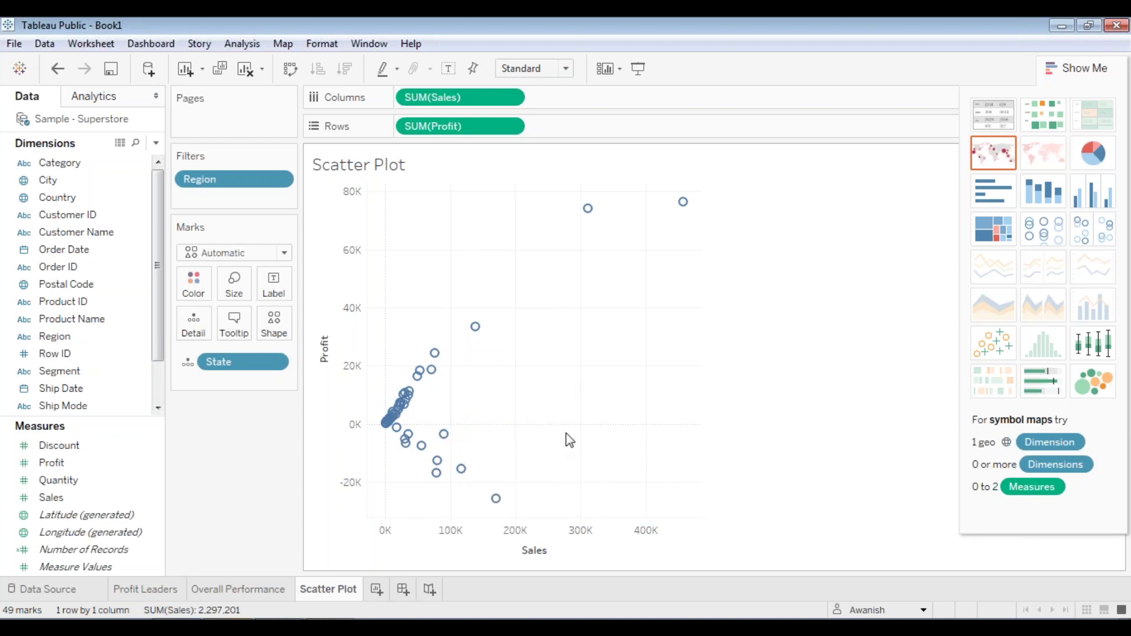
mouse_move(386, 437)
mouse_move(476, 327)
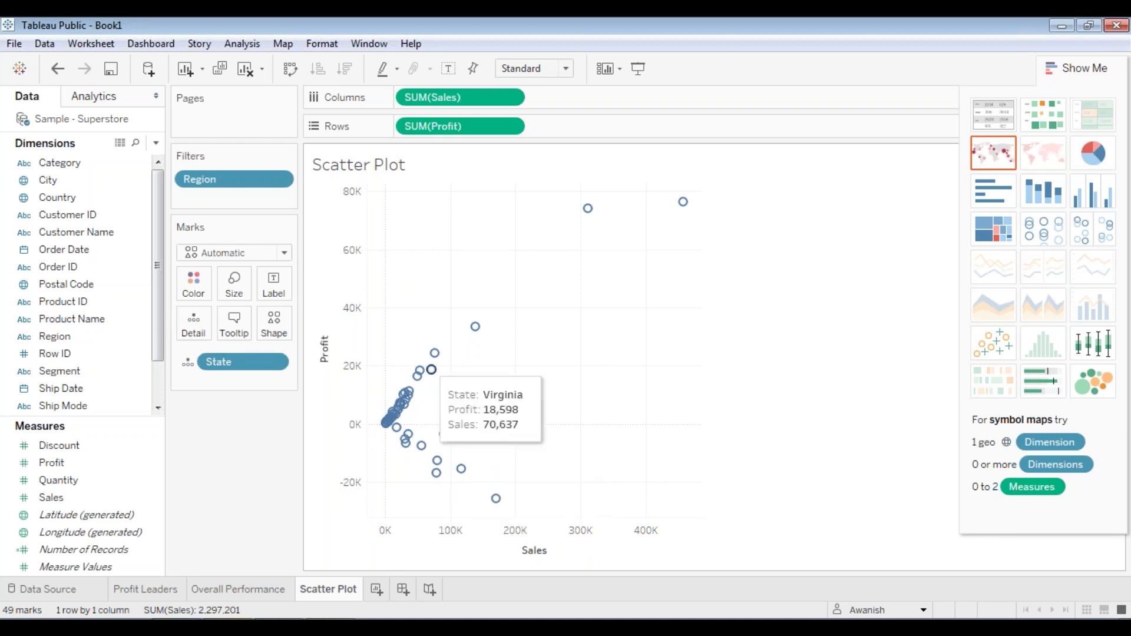
mouse_move(434, 352)
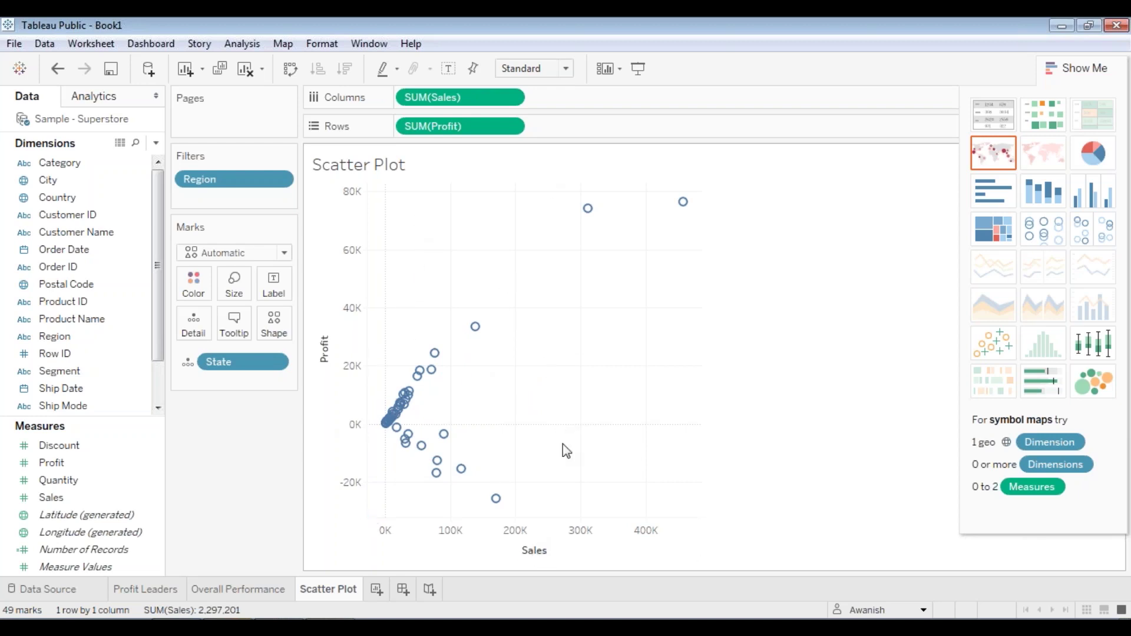
click(505, 545)
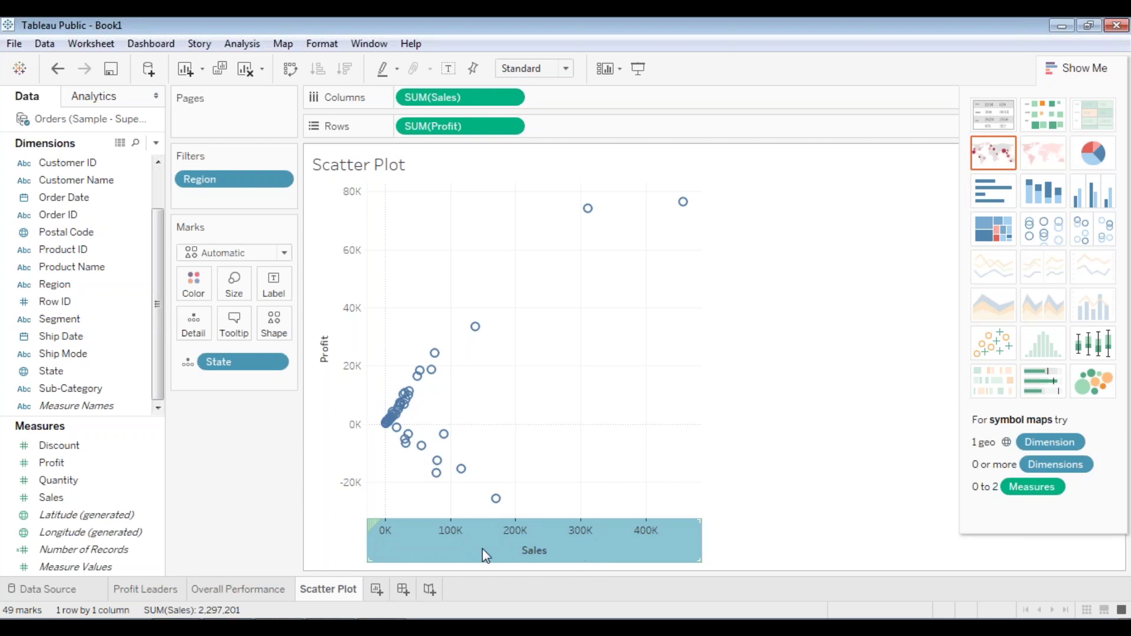
- Add a Median reference line on the Sales axis with Label set to None
right_click(508, 547)
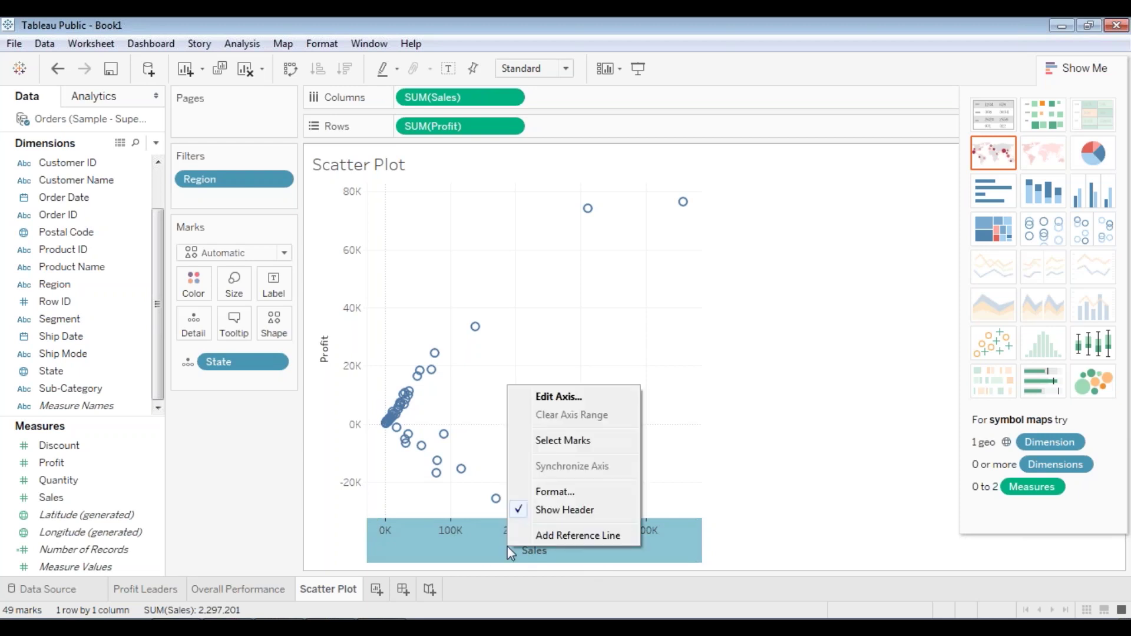
click(547, 537)
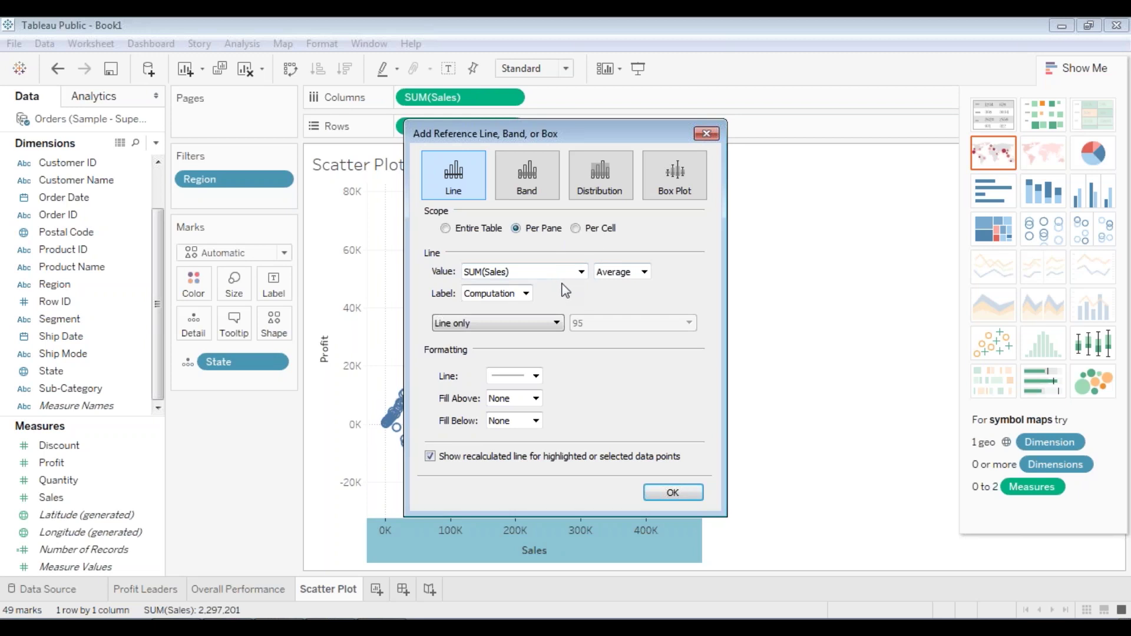
click(620, 273)
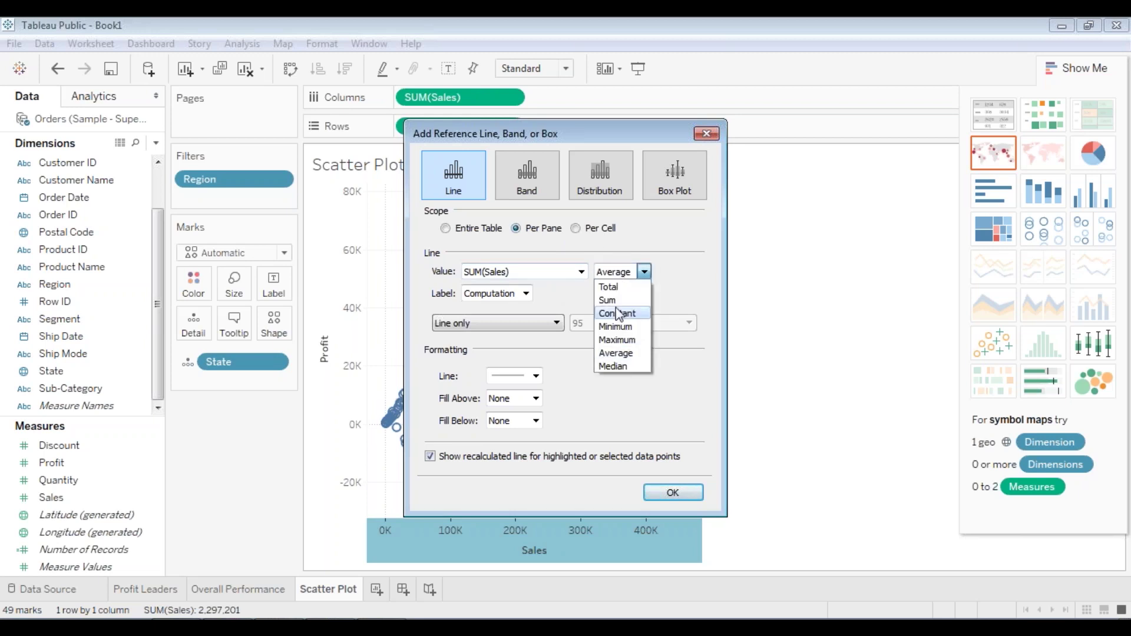
click(617, 366)
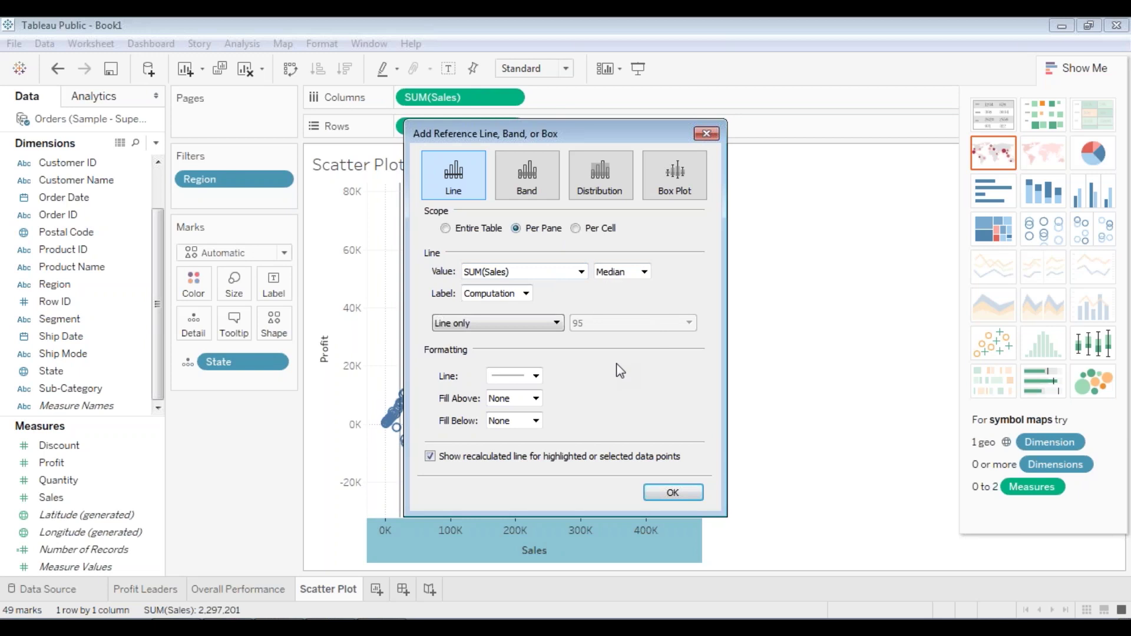
click(511, 295)
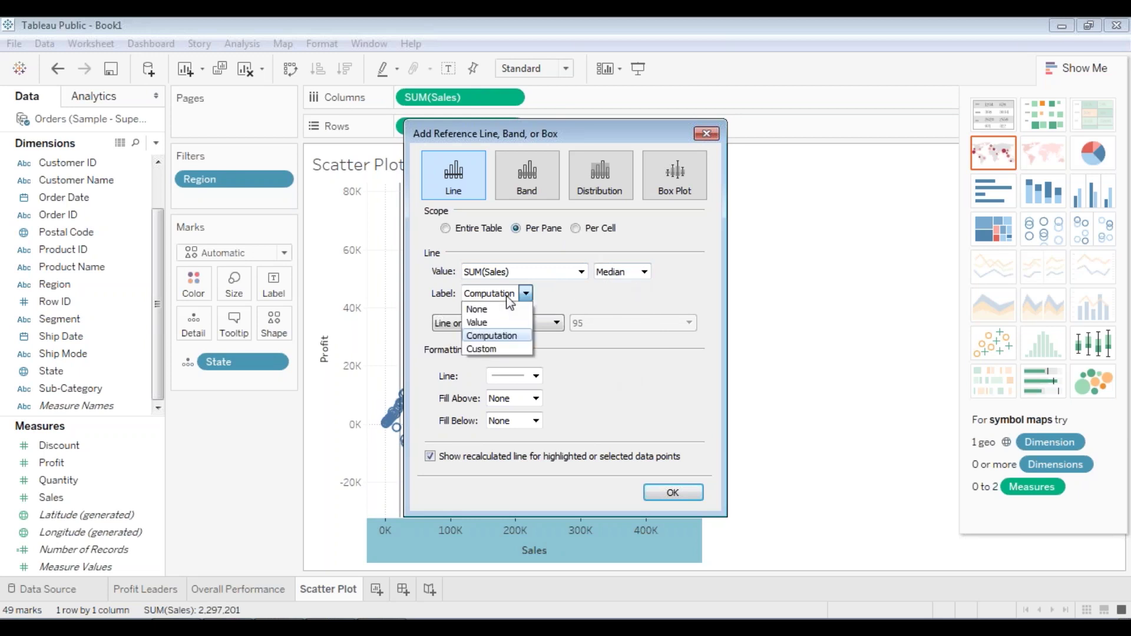
click(501, 307)
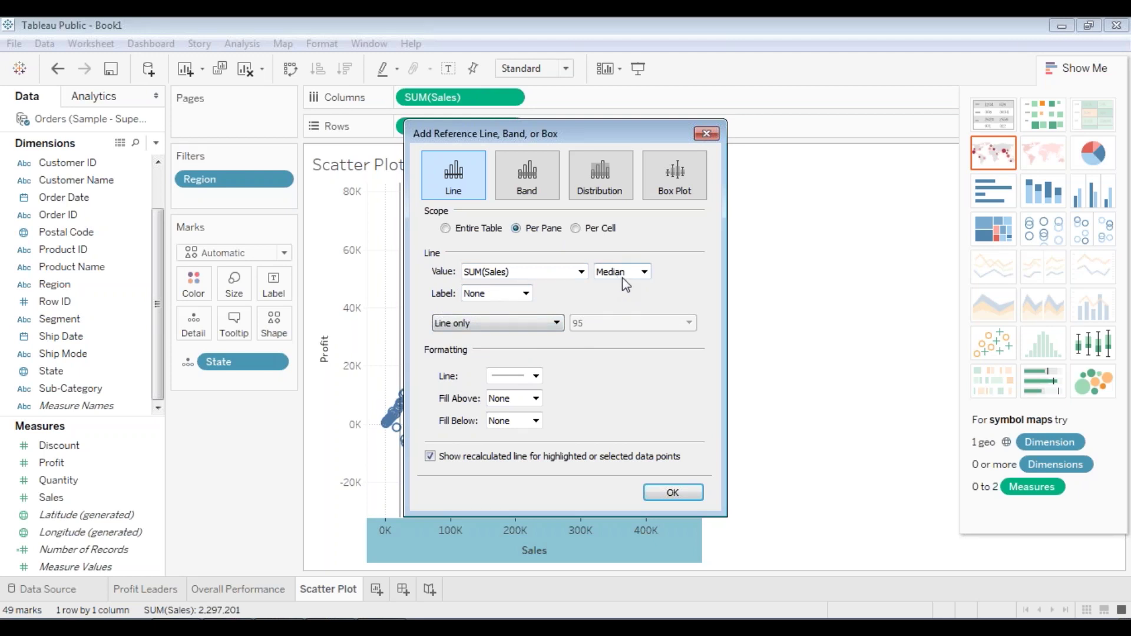
click(673, 494)
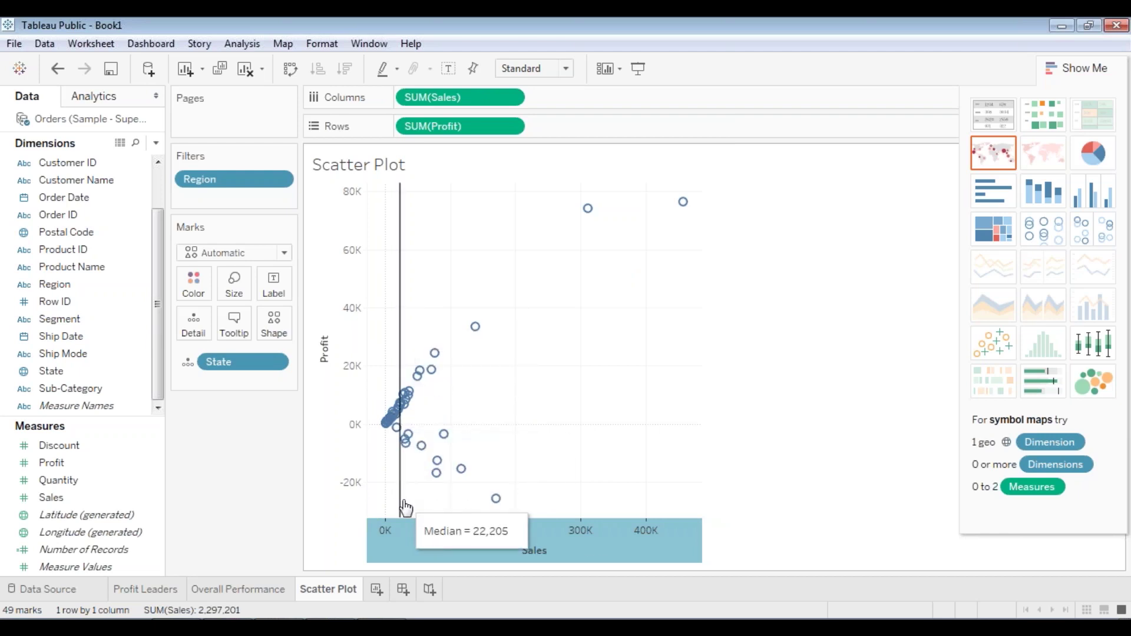
- Add a Median reference line on the Profit axis with Label set to None
click(328, 348)
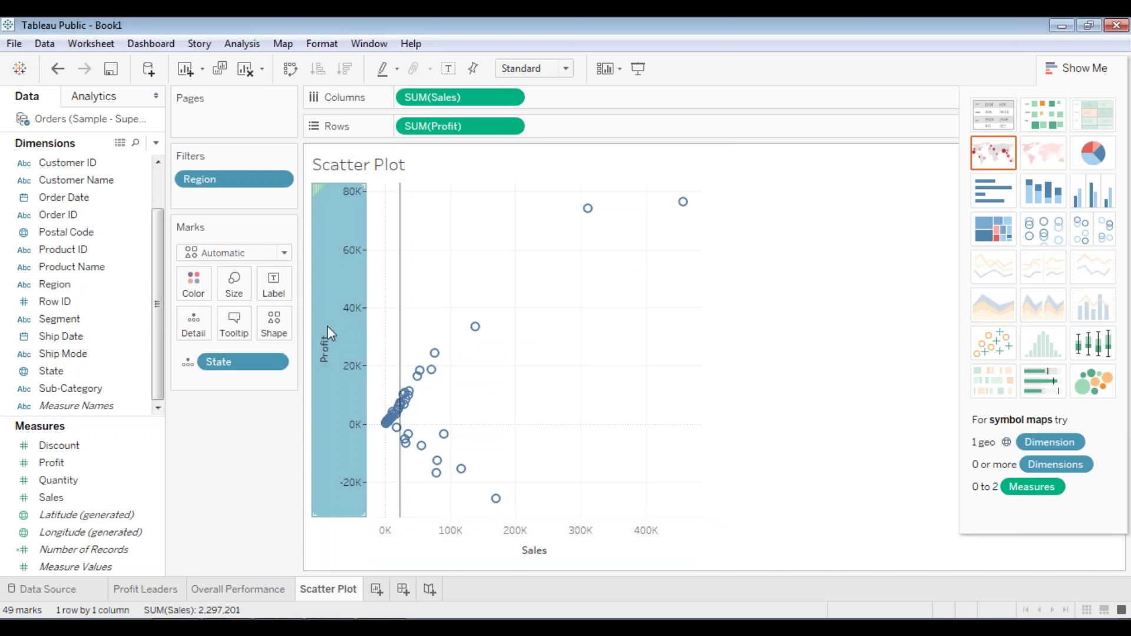
right_click(327, 327)
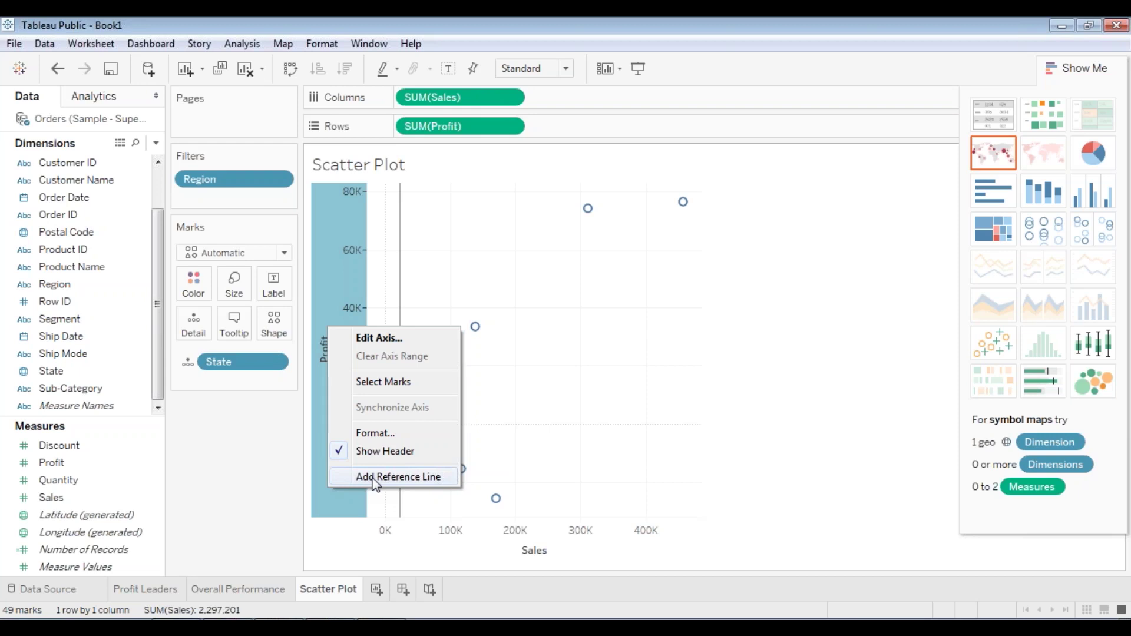
click(375, 477)
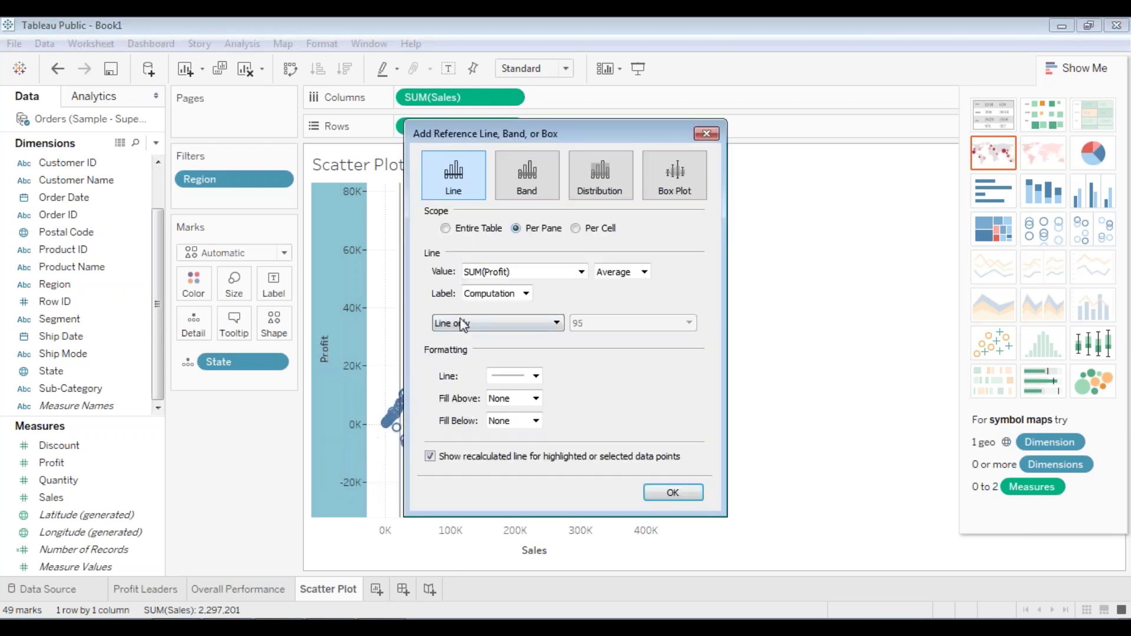
click(644, 272)
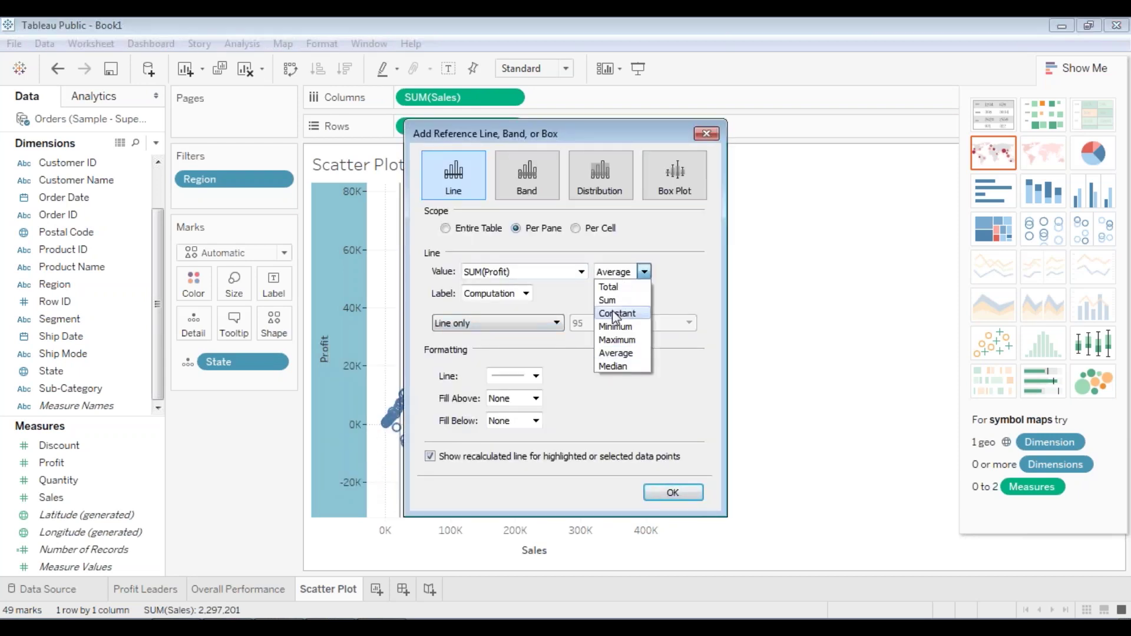
click(620, 370)
click(525, 294)
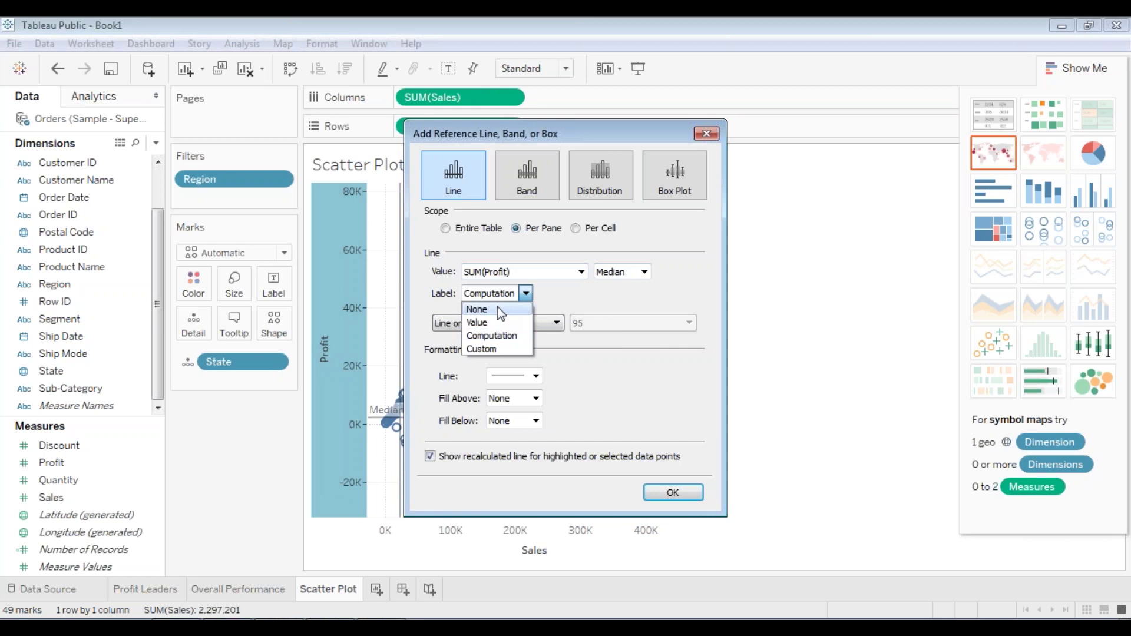
click(496, 306)
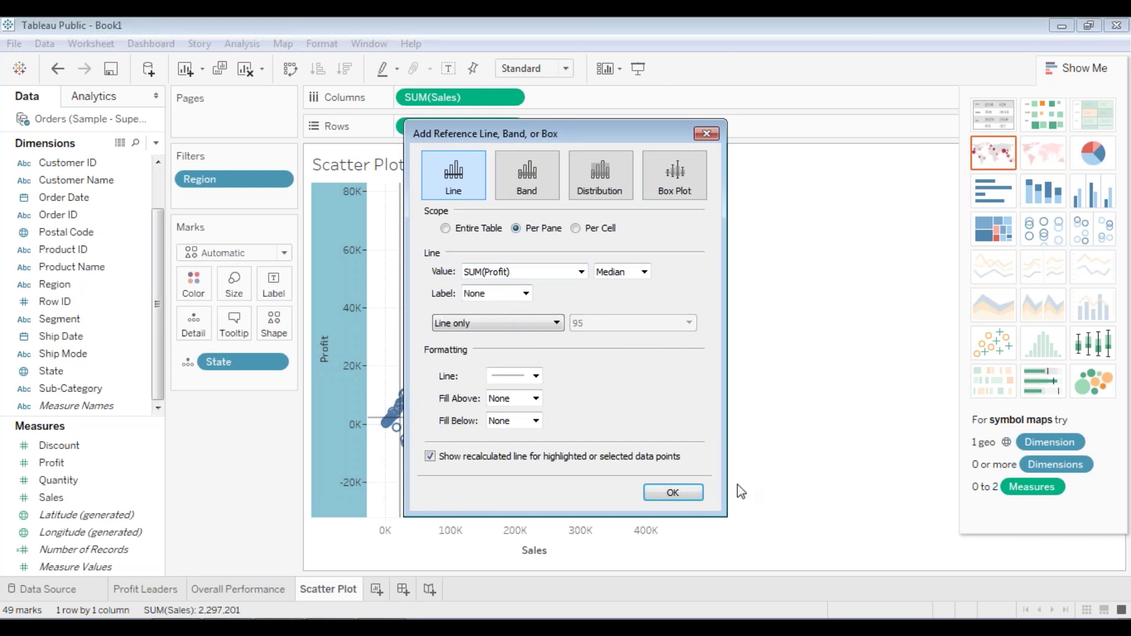
click(684, 491)
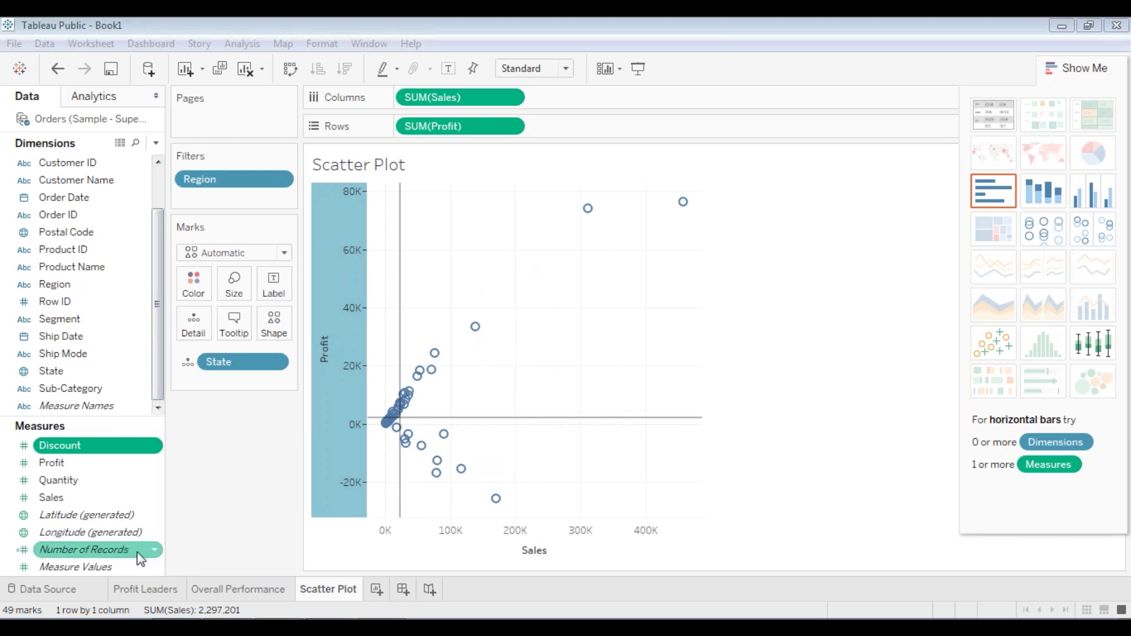
- Start a new parameter from the Quantity field's menu and name it Sales Parameter
right_click(4, 484)
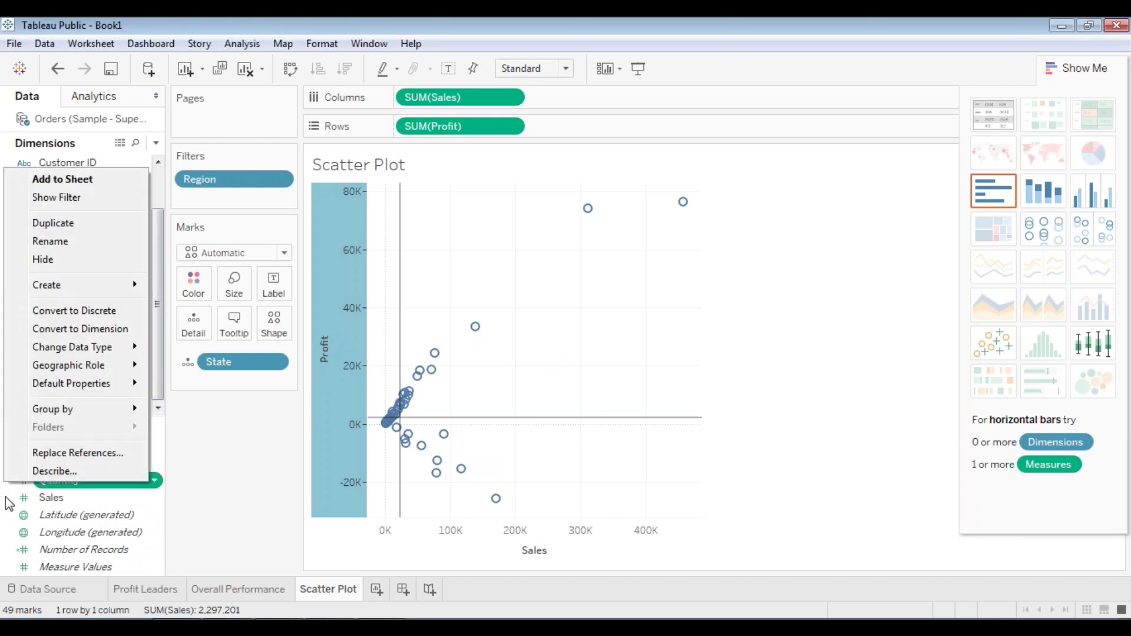
mouse_move(69, 284)
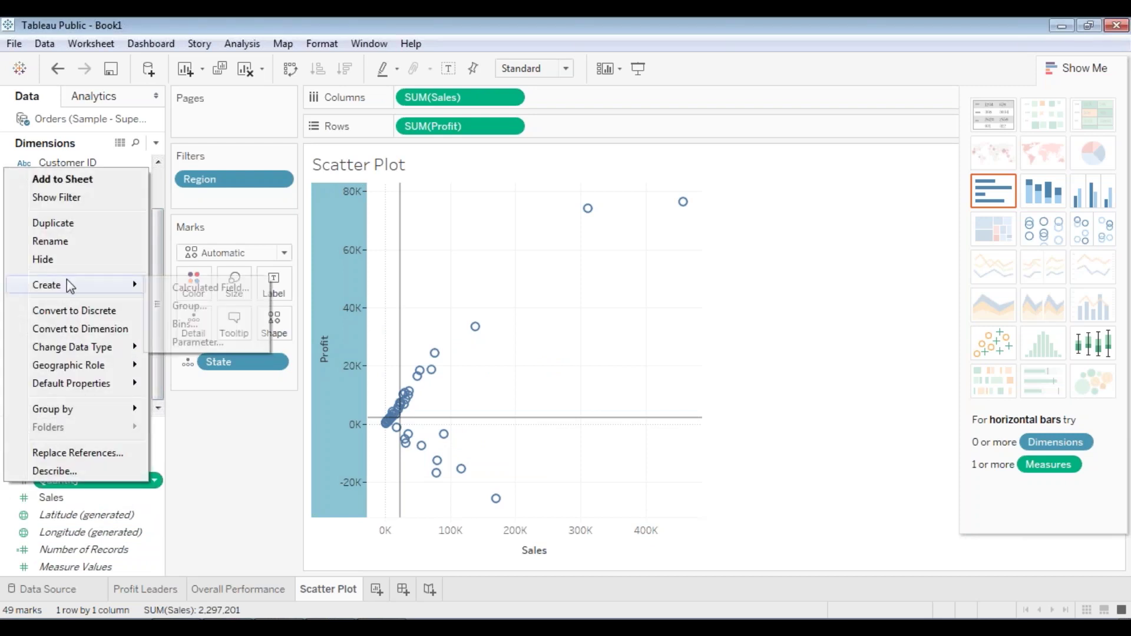
click(192, 342)
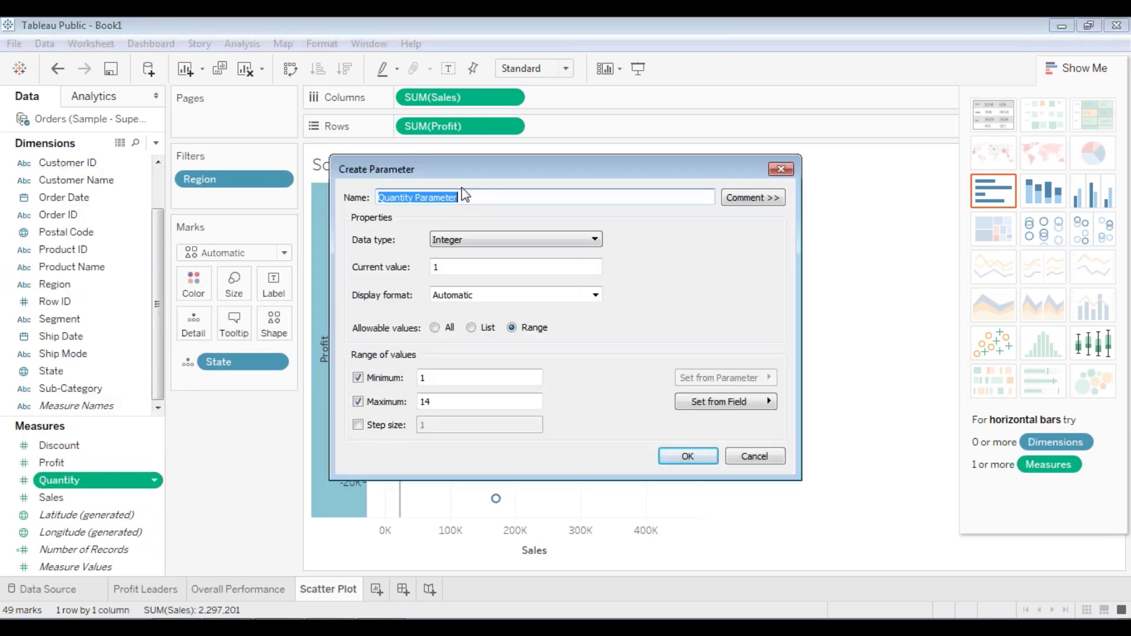
text(Sales)
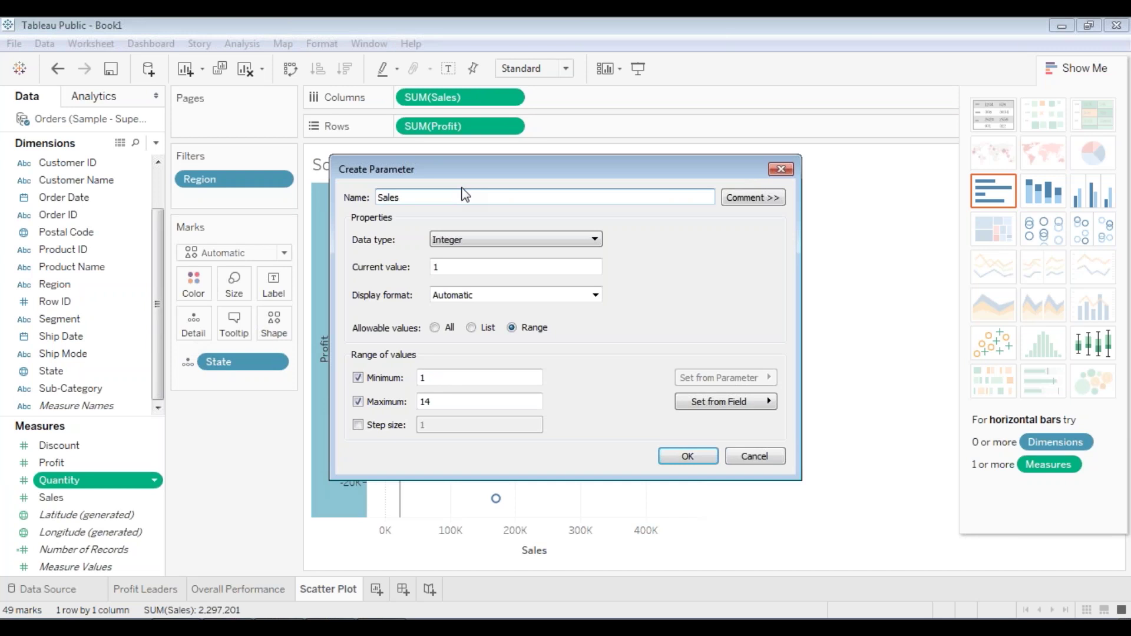
text(par)
key(BackSpace)
key(BackSpace)
key(BackSpace)
text(rameter)
- Make it a Float with current value 22205, keep the 1–14 range, and create it
click(493, 241)
click(491, 254)
click(483, 260)
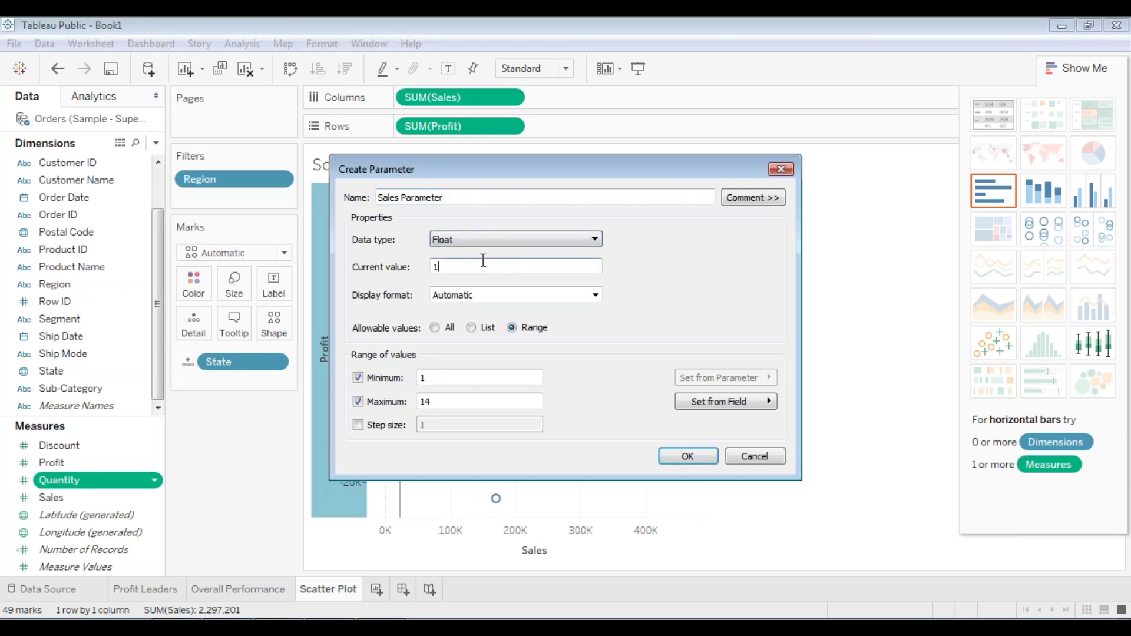
key(ctrl+a)
text(22)
click(402, 202)
click(690, 457)
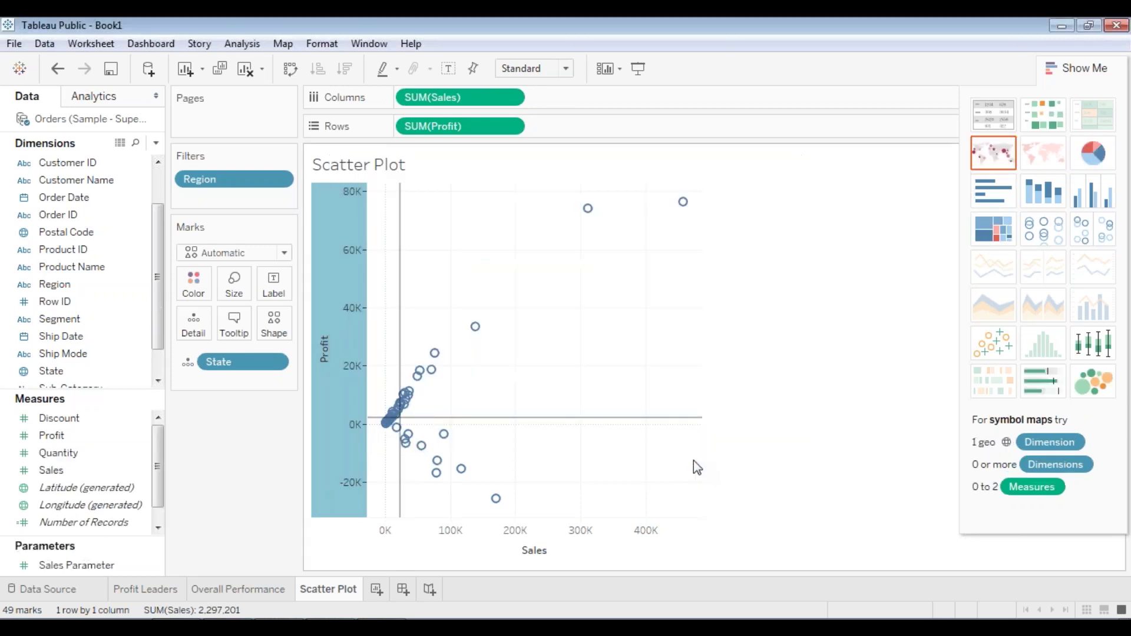
click(73, 567)
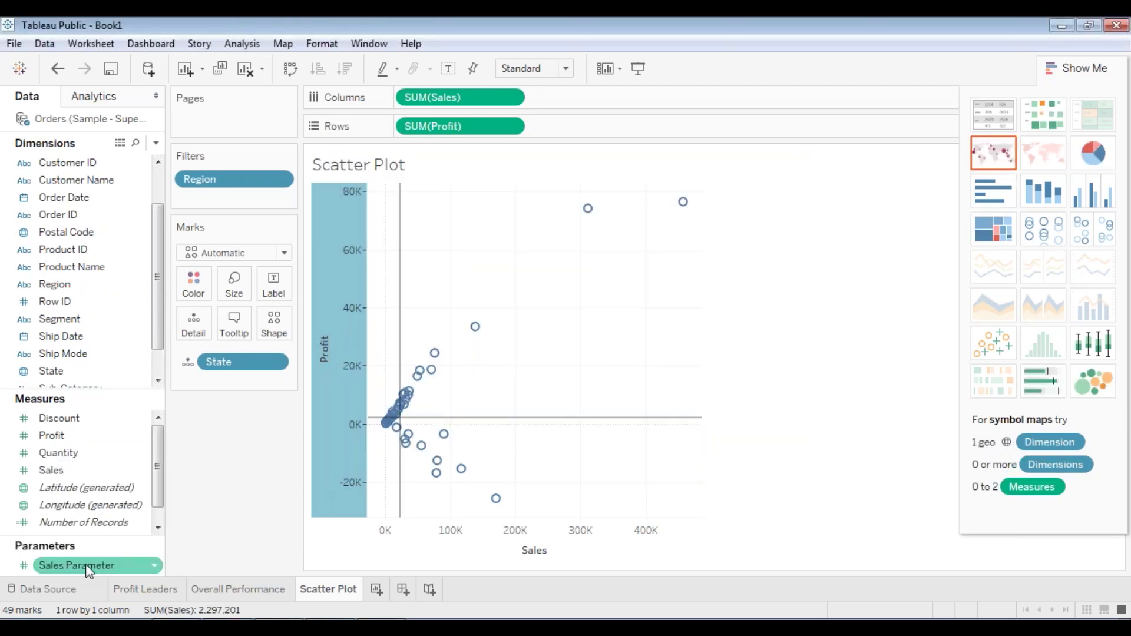
- Create Profit Parameter from Sales Parameter as a Float with current value 2196 and range 1–14
right_click(18, 560)
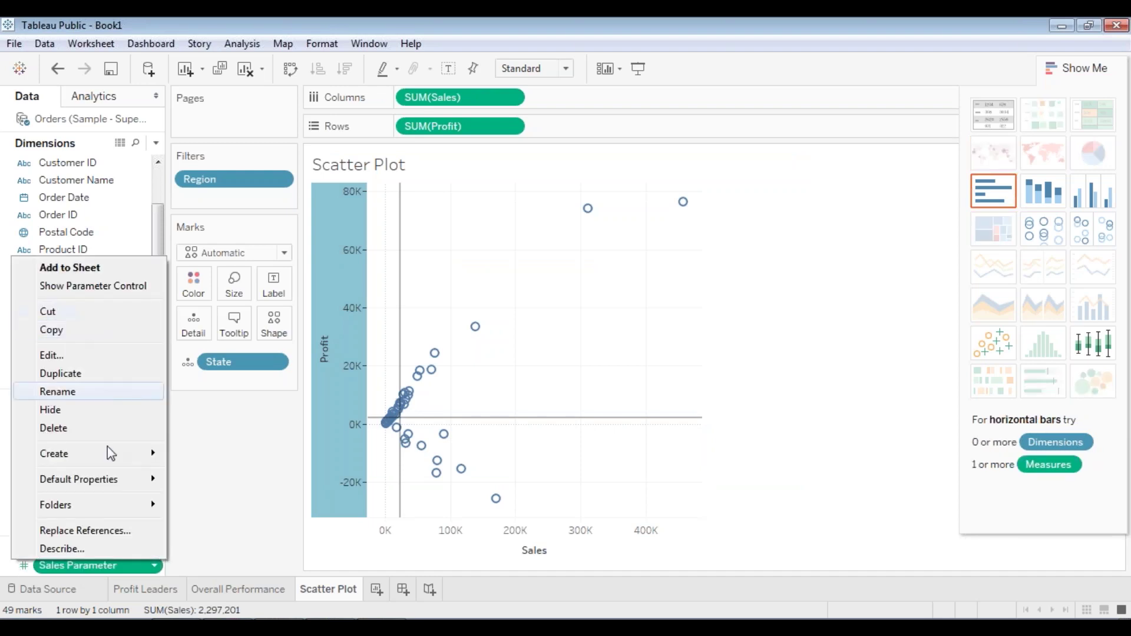
mouse_move(109, 455)
click(190, 475)
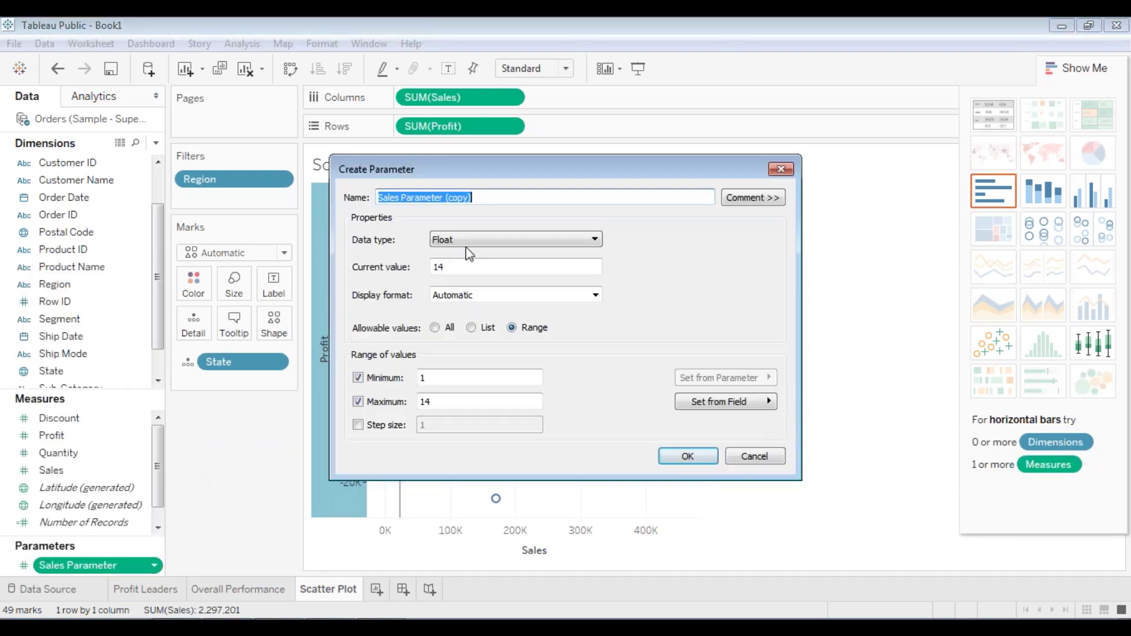
text(P)
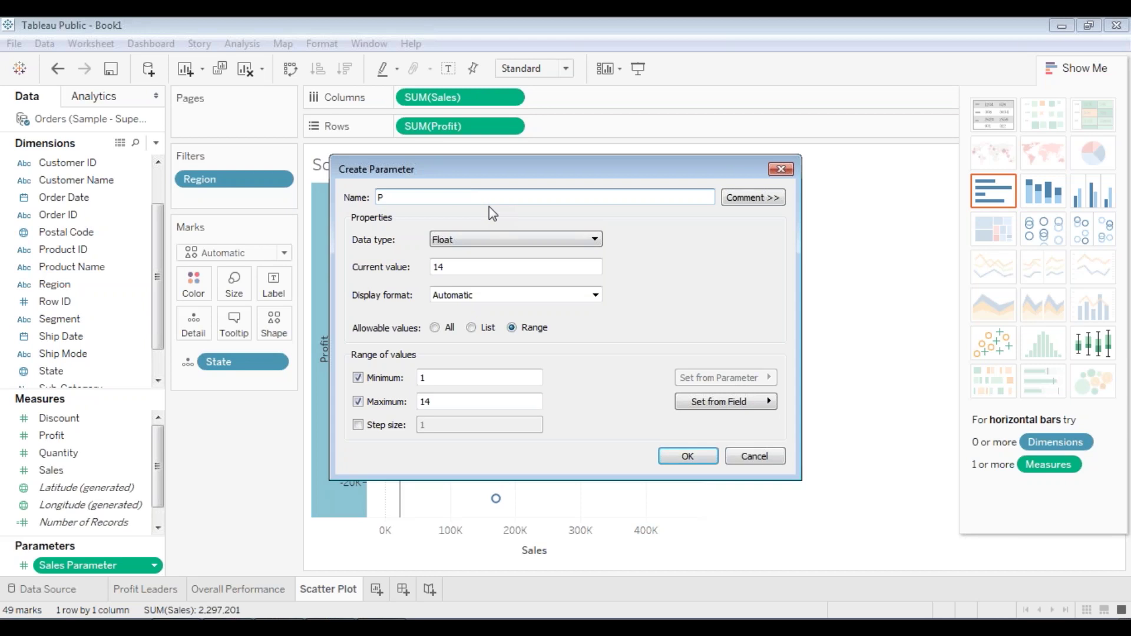
text(rofit Parameter)
drag(454, 268, 421, 268)
text(2196)
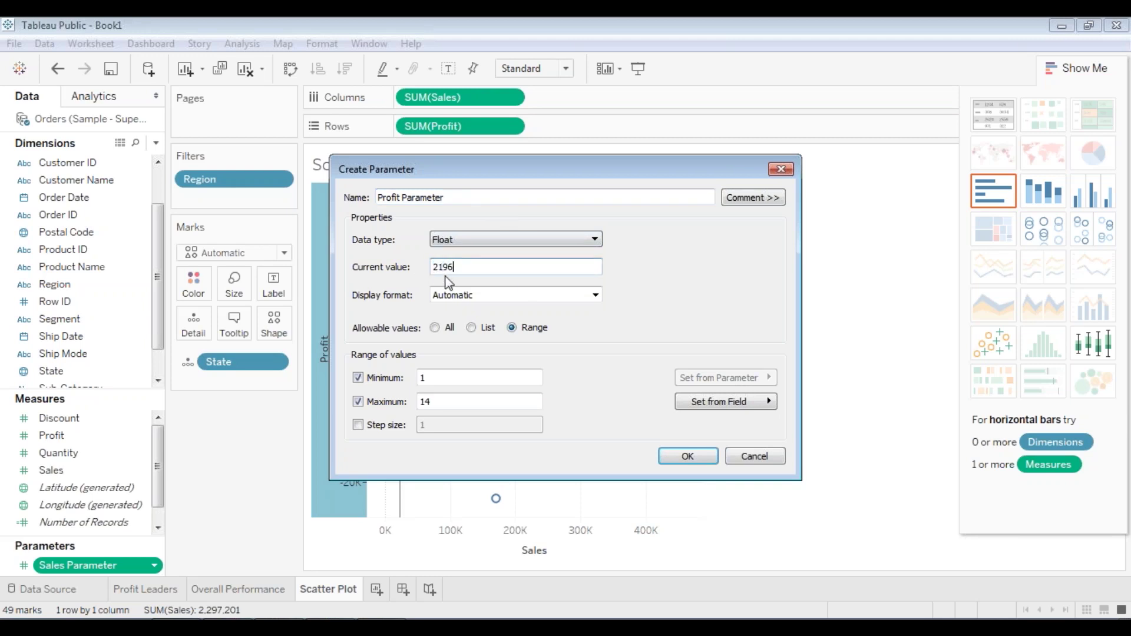
click(683, 455)
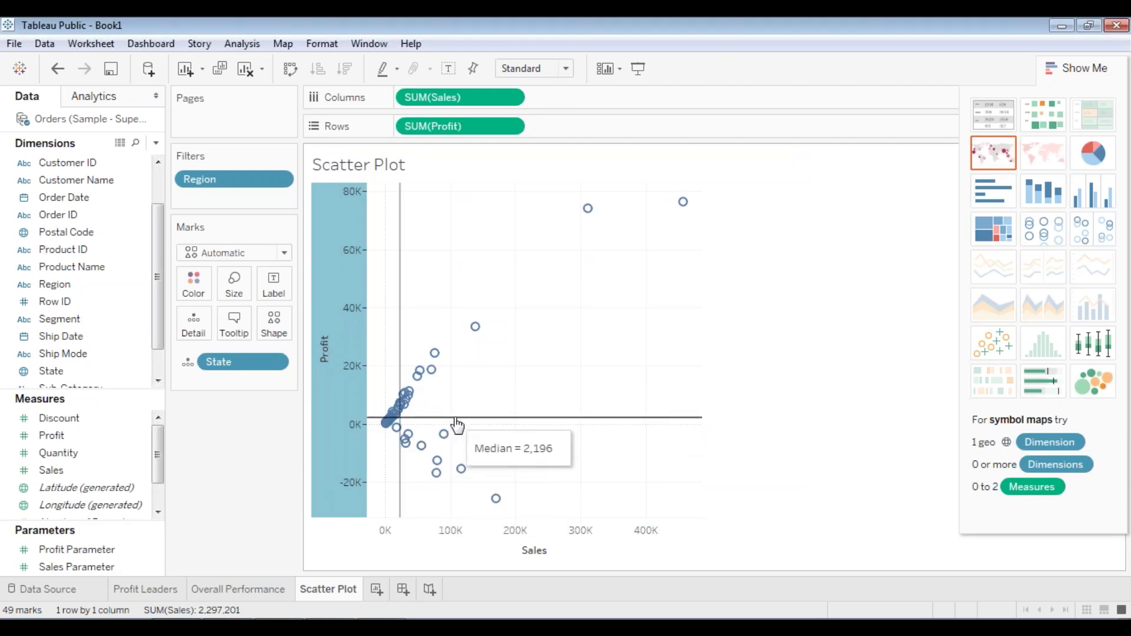
click(100, 553)
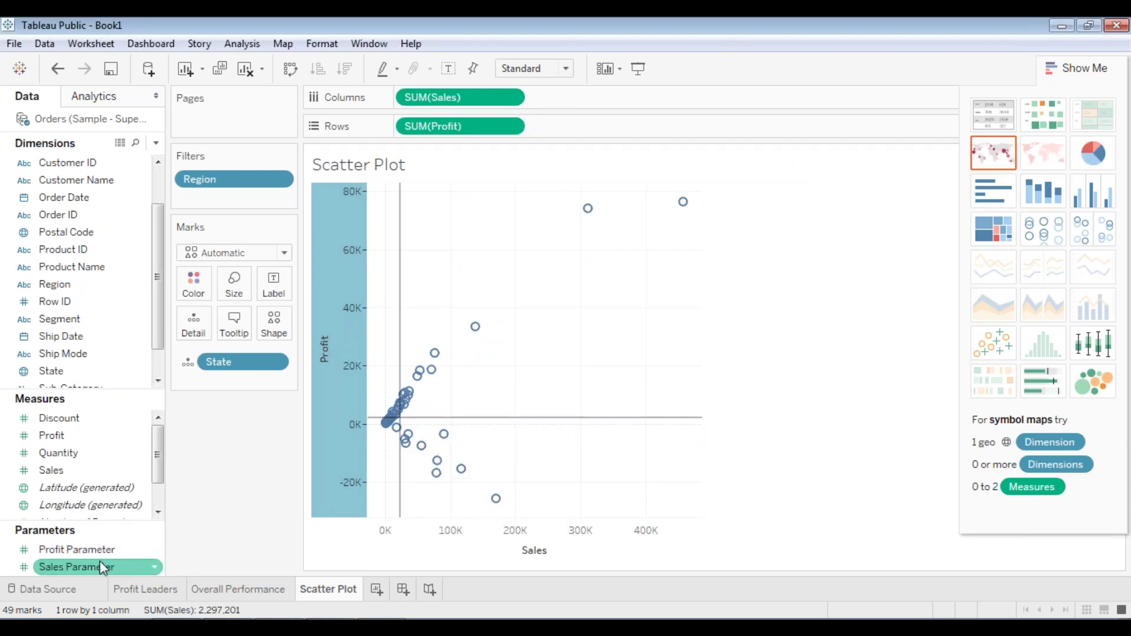
ctrl+click(100, 565)
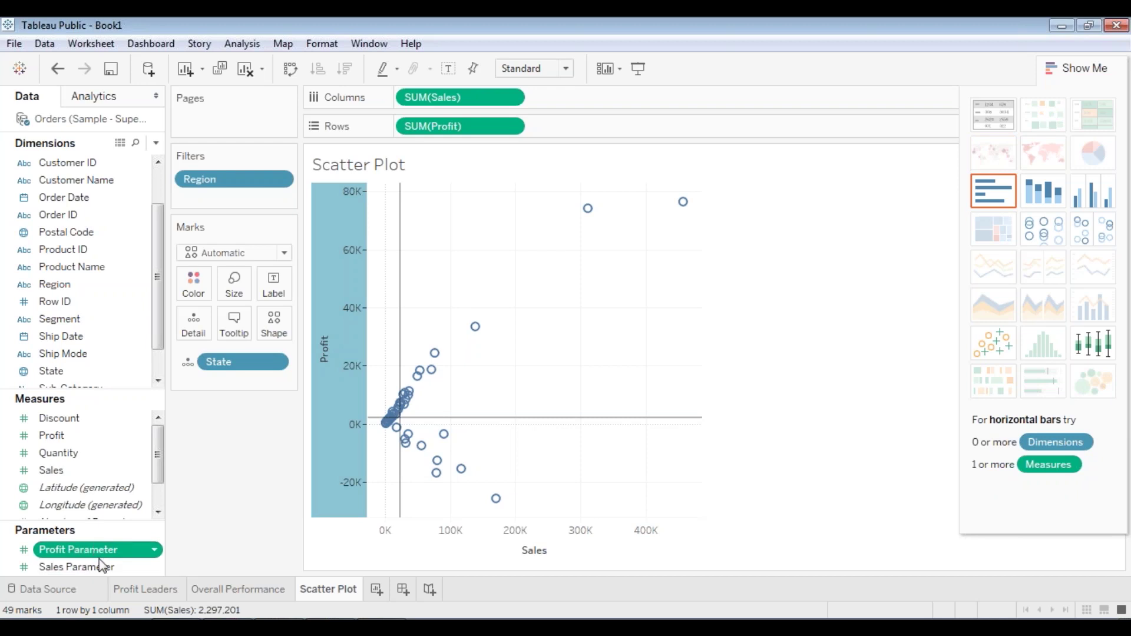
click(100, 567)
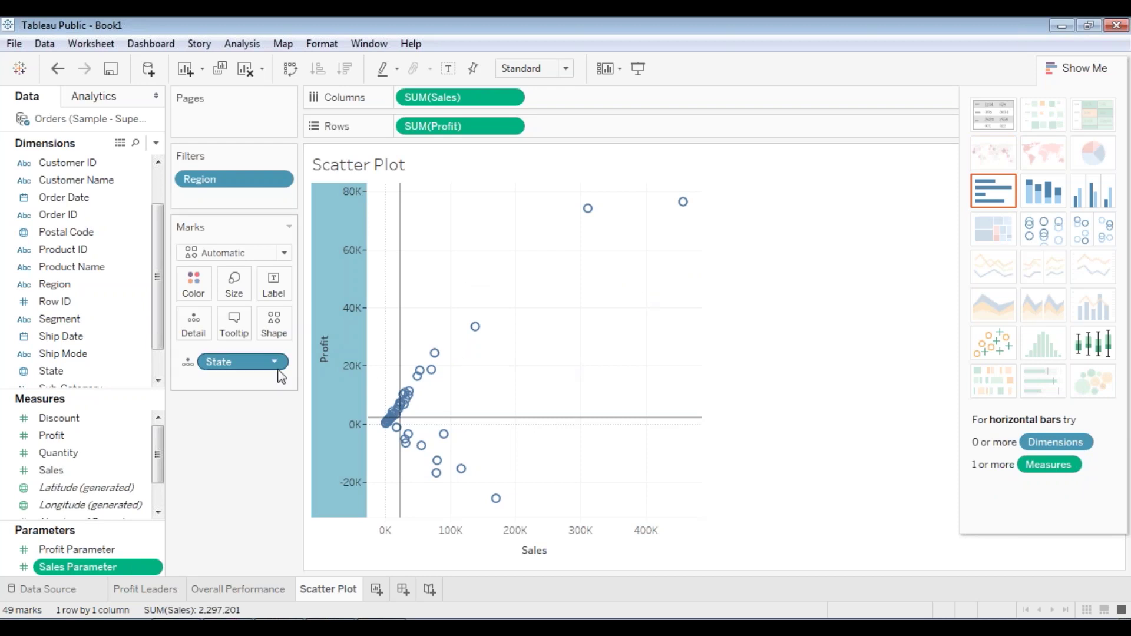
- Create a calculated field from the Discount field's menu and name it Identify Quadrants
right_click(6, 416)
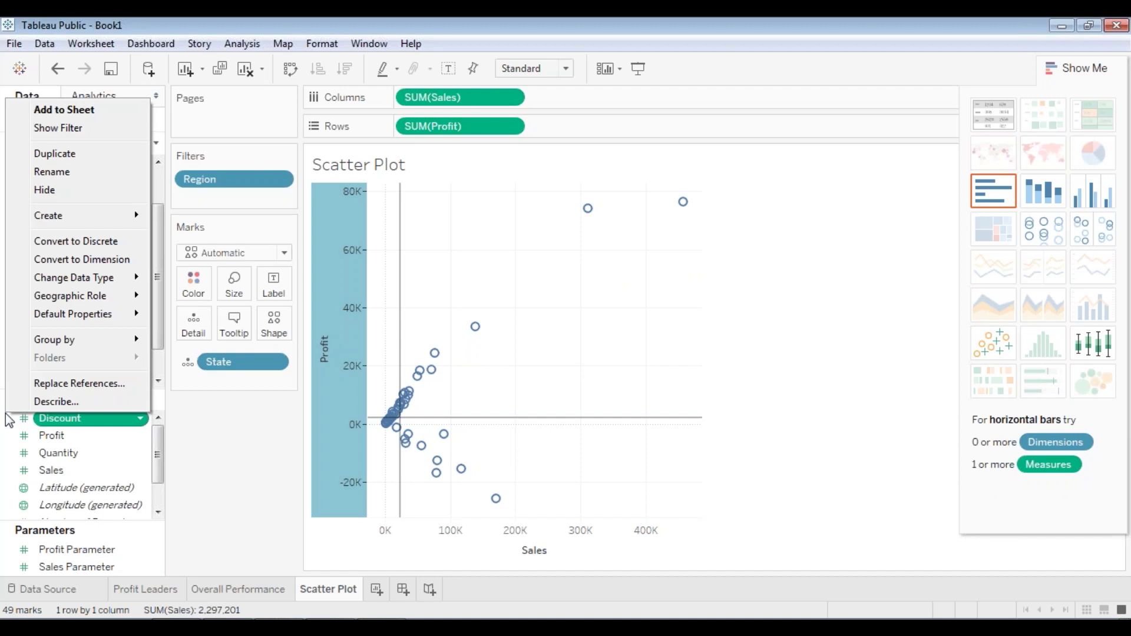
key(Escape)
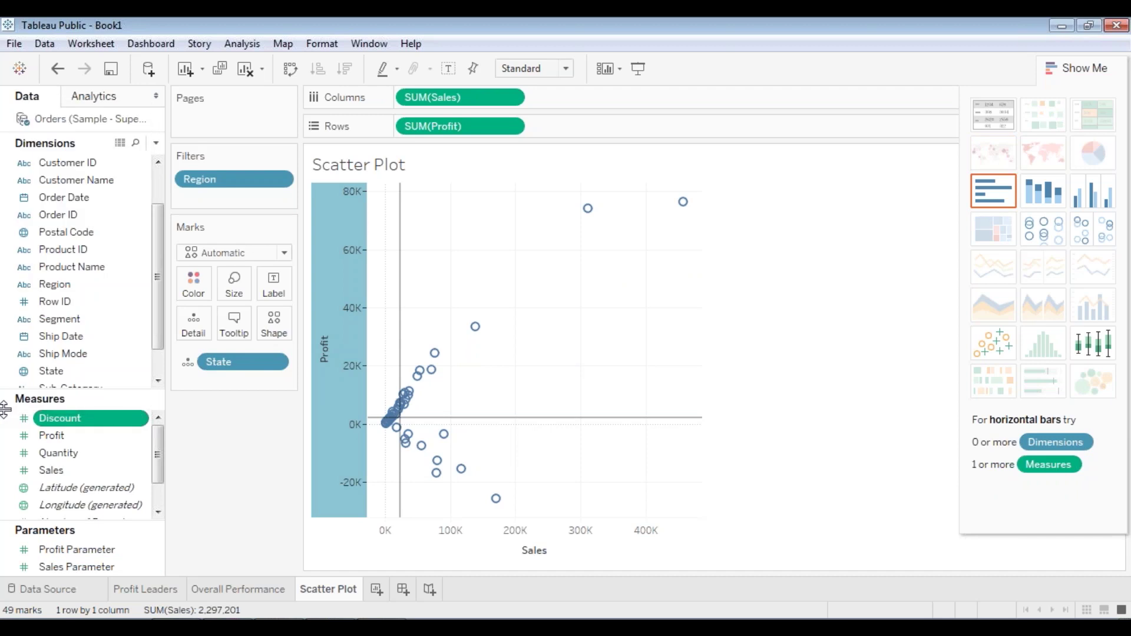
right_click(7, 418)
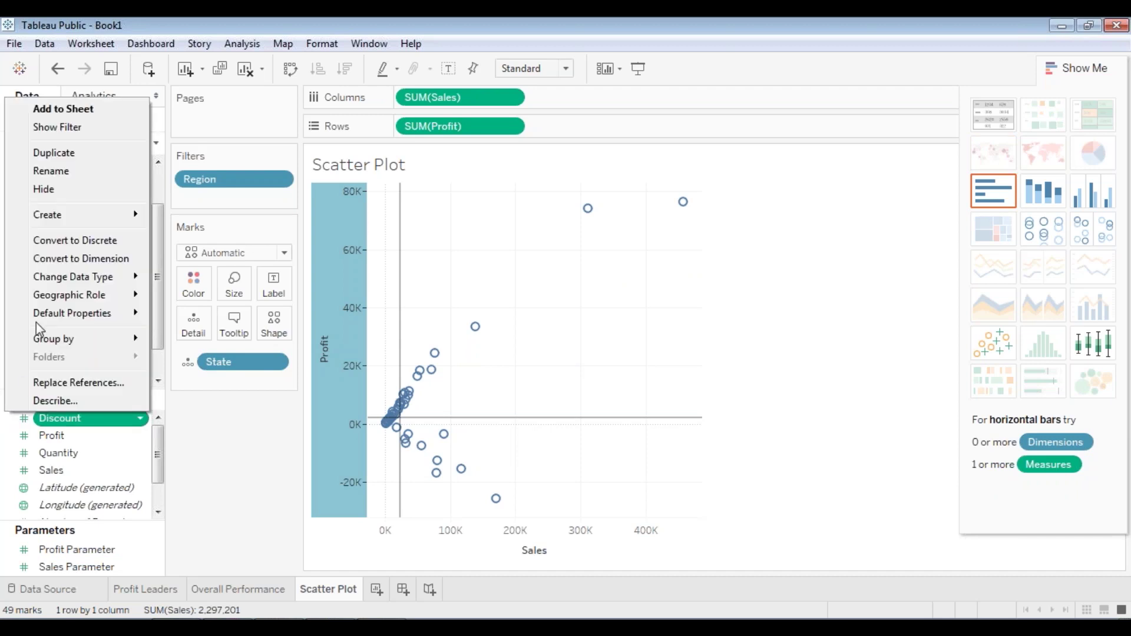
mouse_move(96, 213)
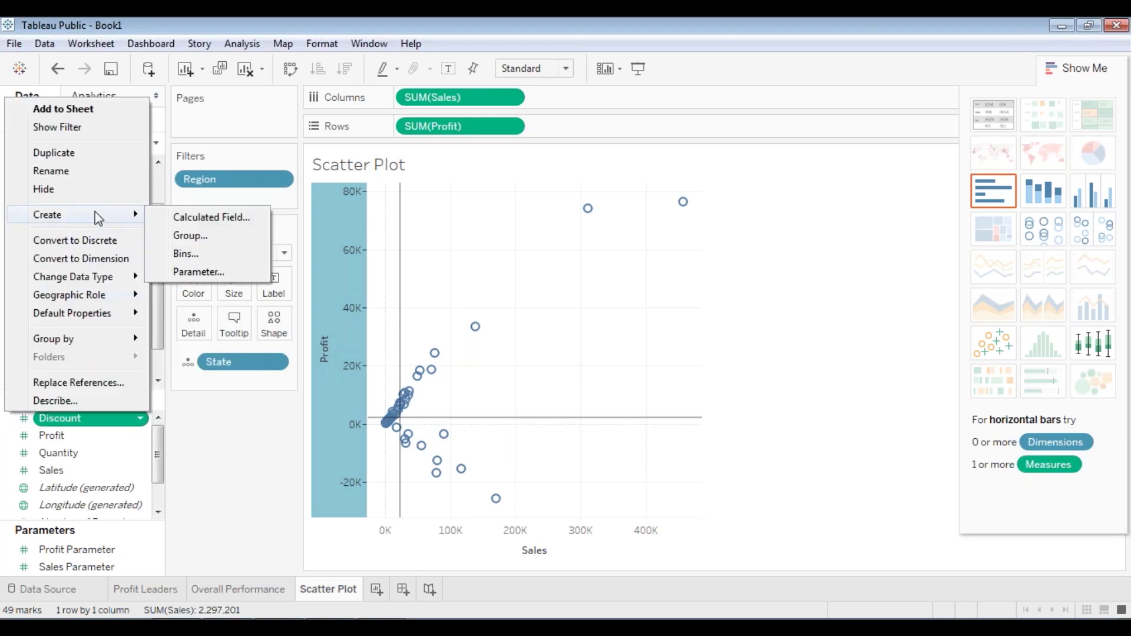
click(207, 218)
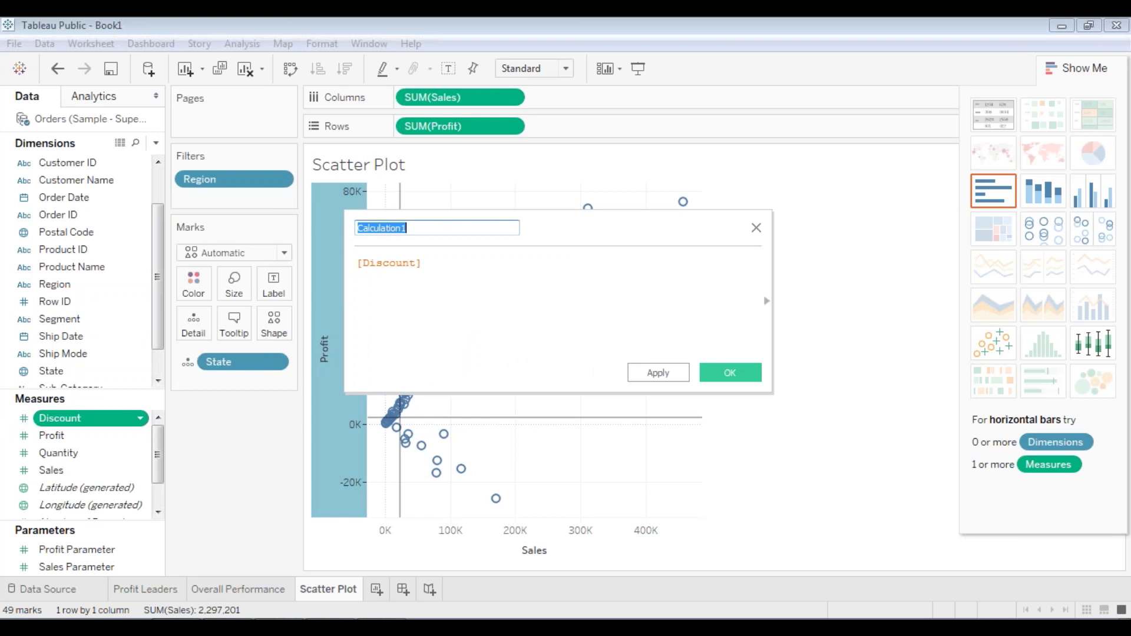
key(BackSpace)
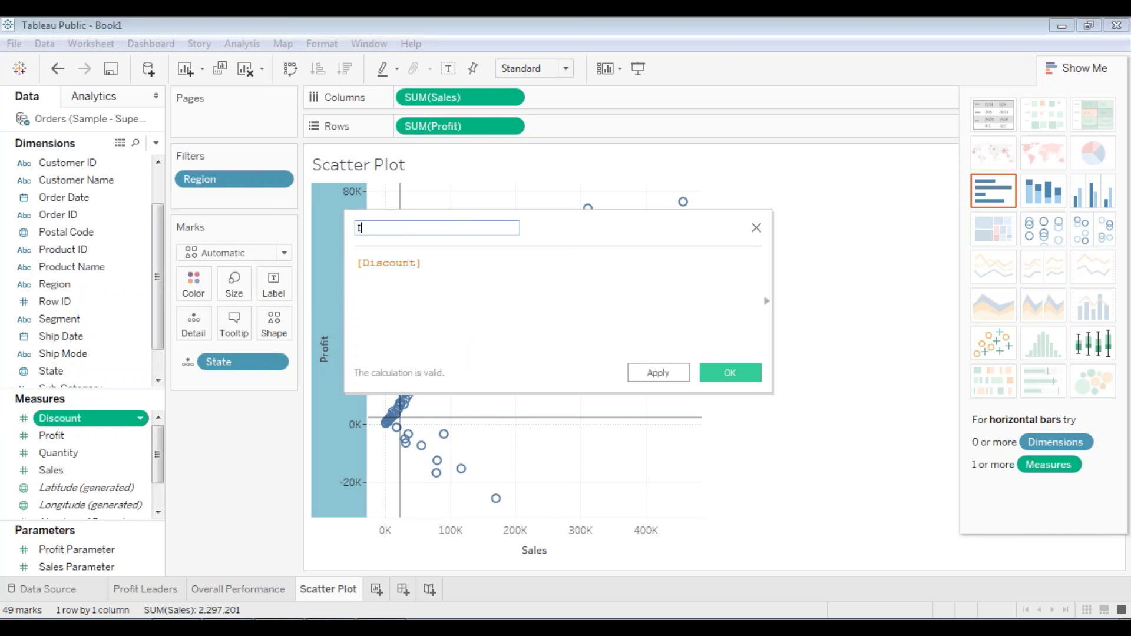
text(Identify Quadrants)
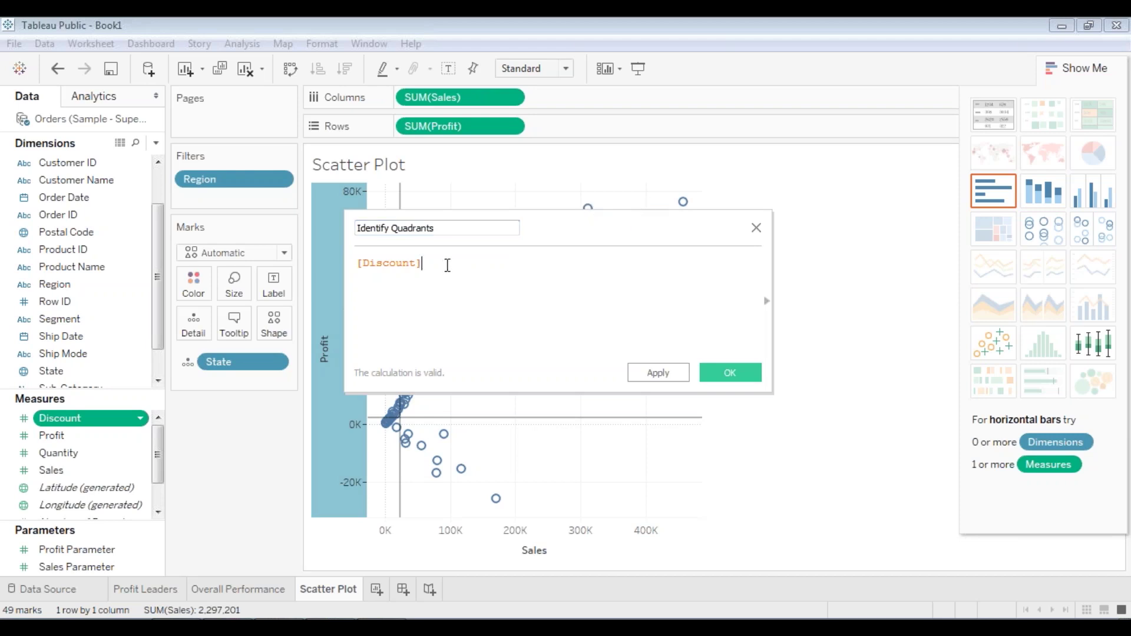
- Replace the [Discount] formula with the IF/ELSEIF quadrant logic copied from the Notepad file
key(ctrl+a)
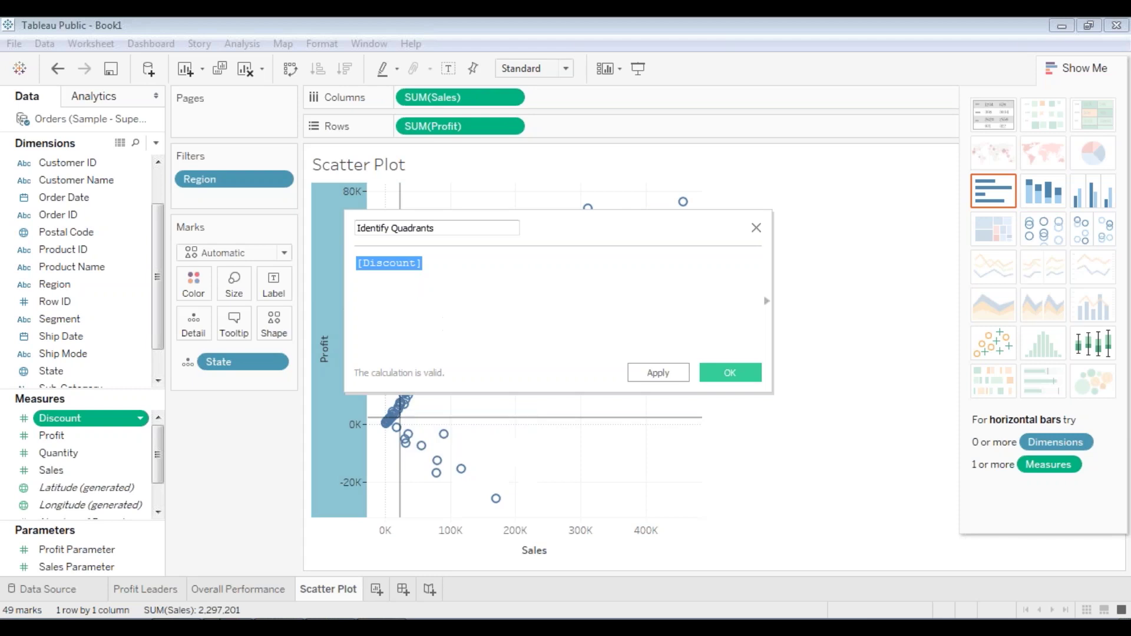
click(322, 627)
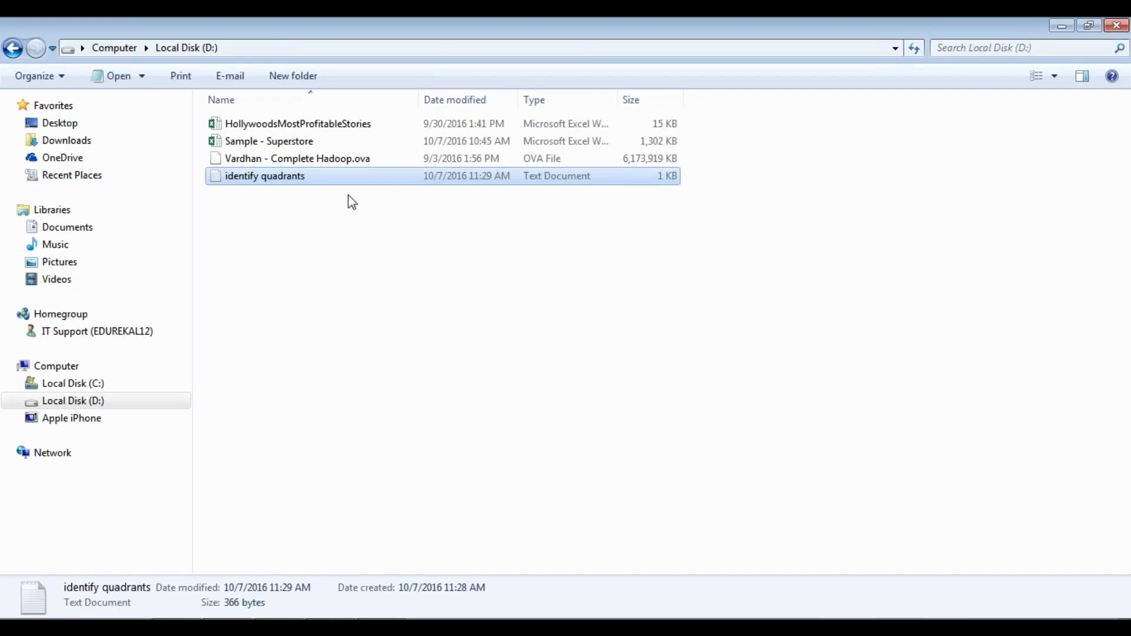
double_click(308, 176)
drag(89, 238, 45, 183)
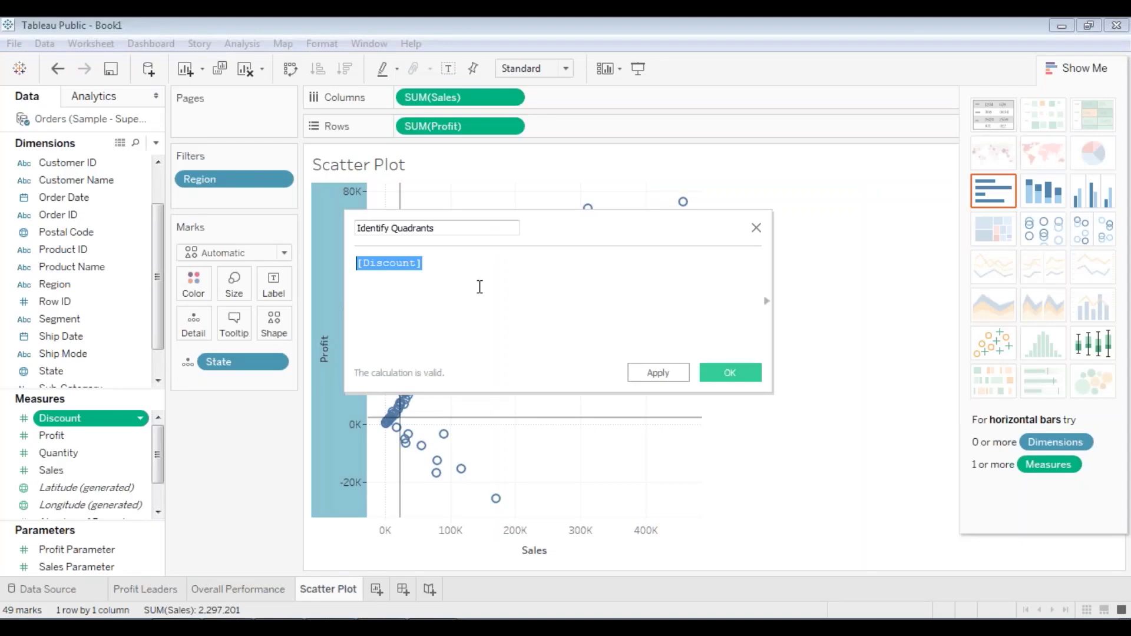
key(ctrl+v)
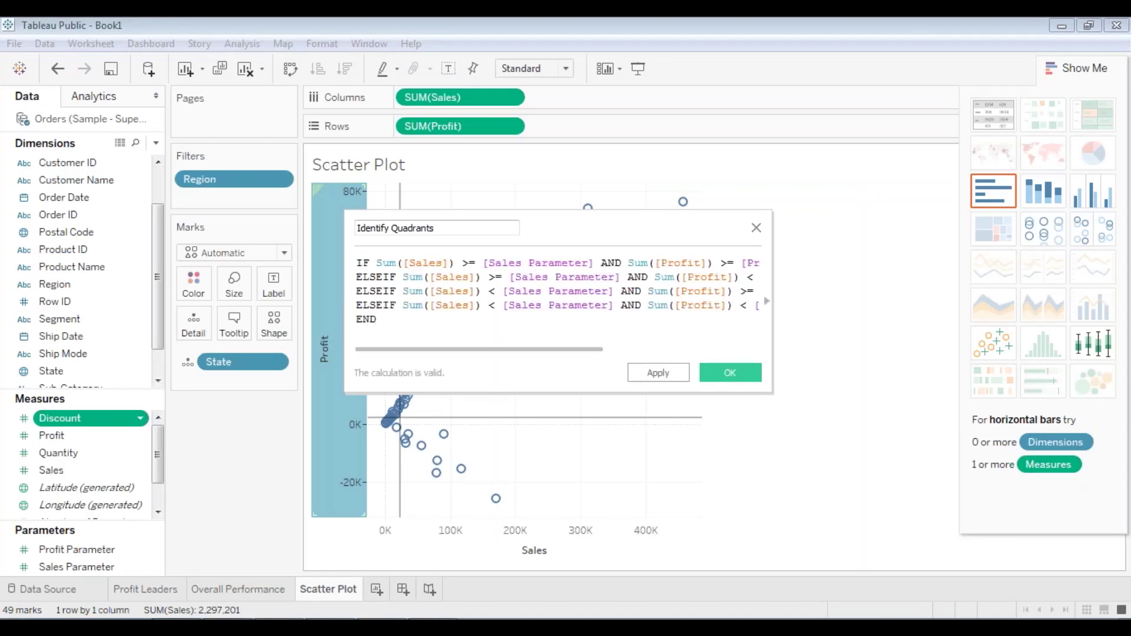
- Widen and reposition the editor, review the Q1–Q4 conditions, and save Identify Quadrants
drag(345, 246, 112, 246)
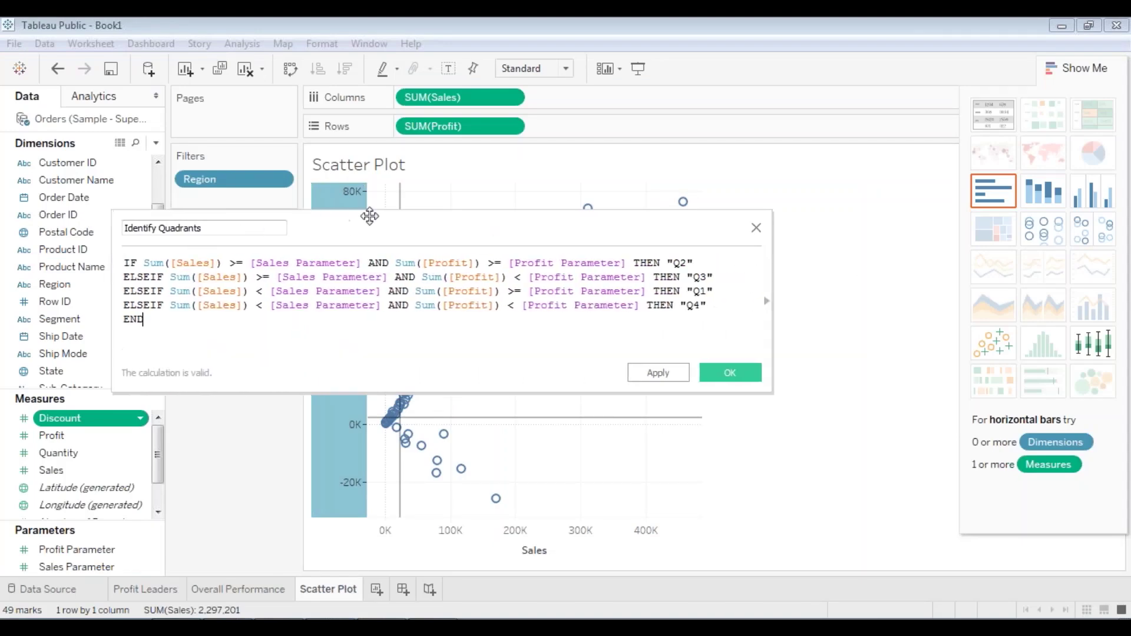
drag(370, 216, 450, 222)
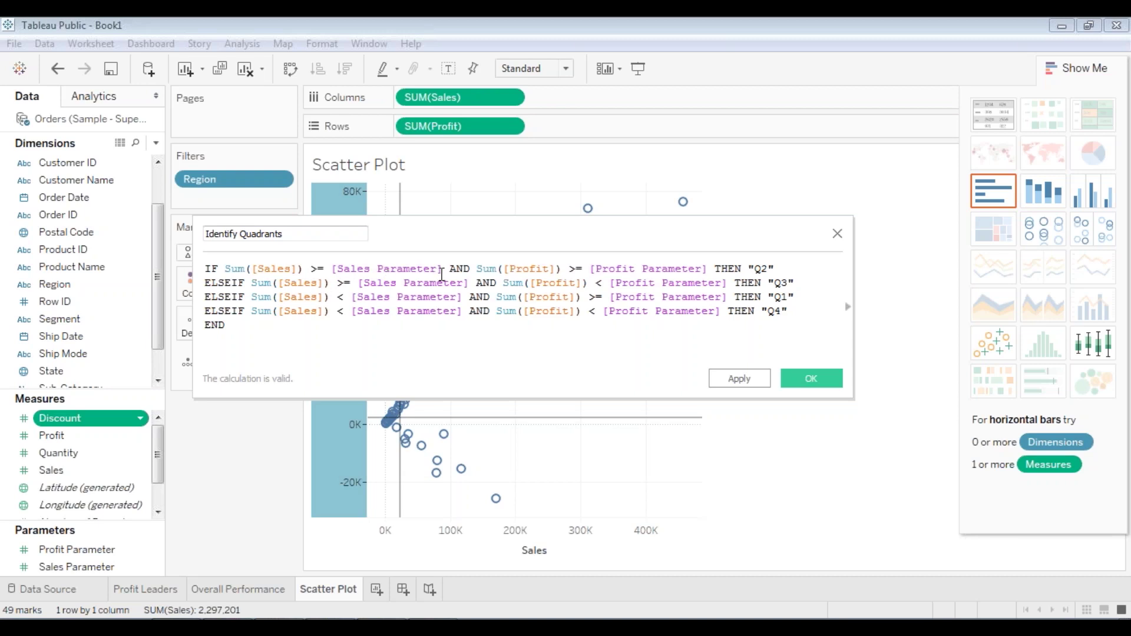
click(389, 270)
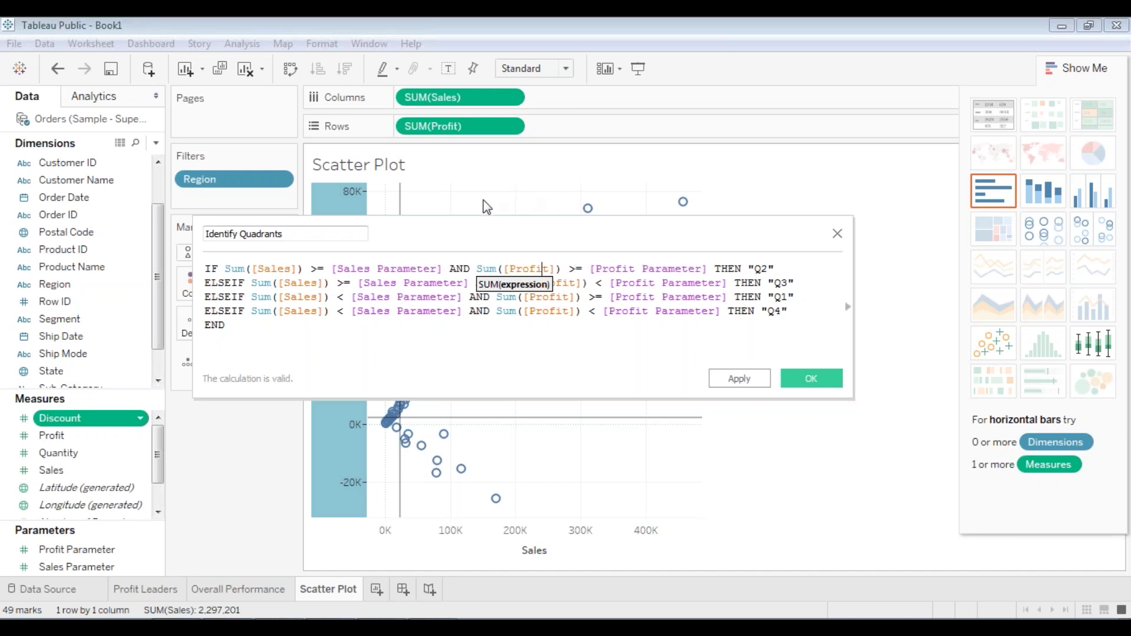
drag(525, 227, 527, 350)
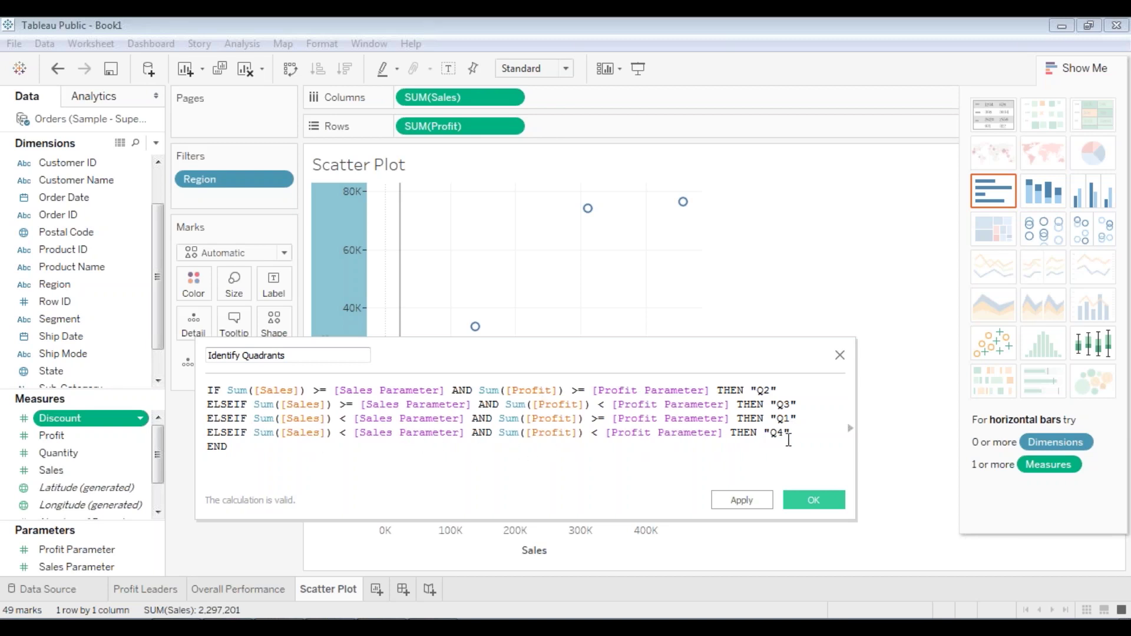
drag(797, 434, 182, 361)
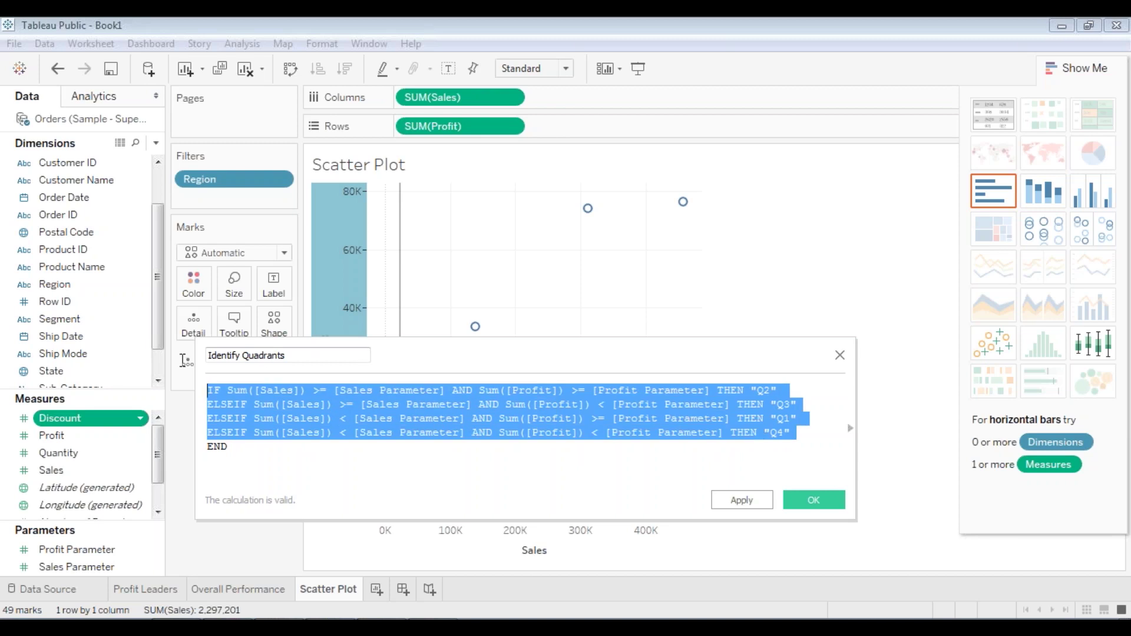
click(672, 451)
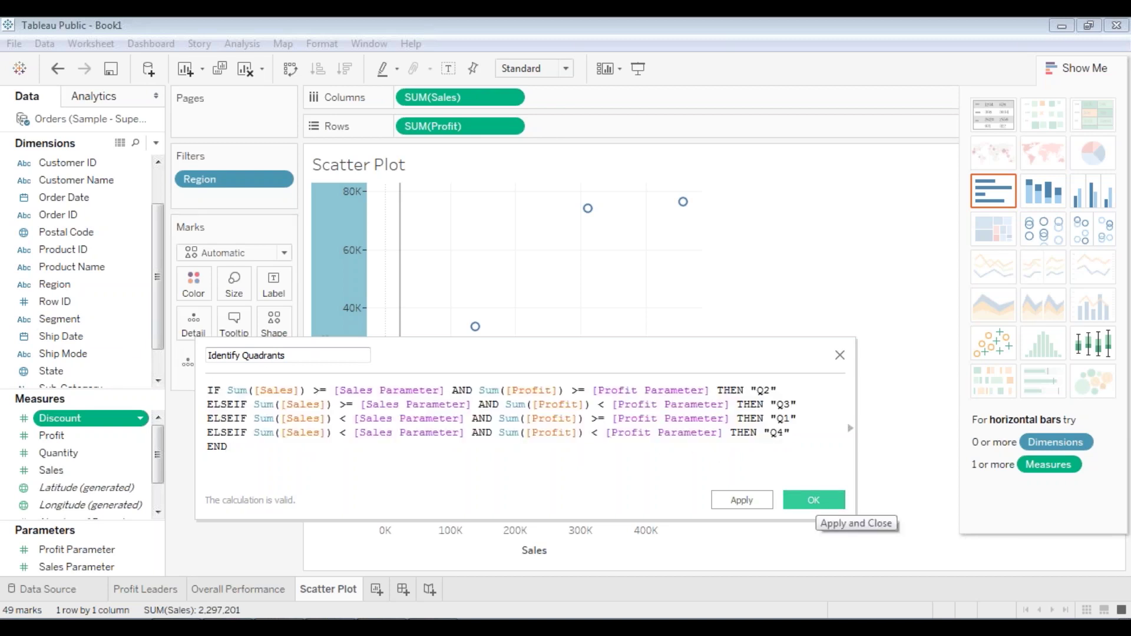
click(817, 504)
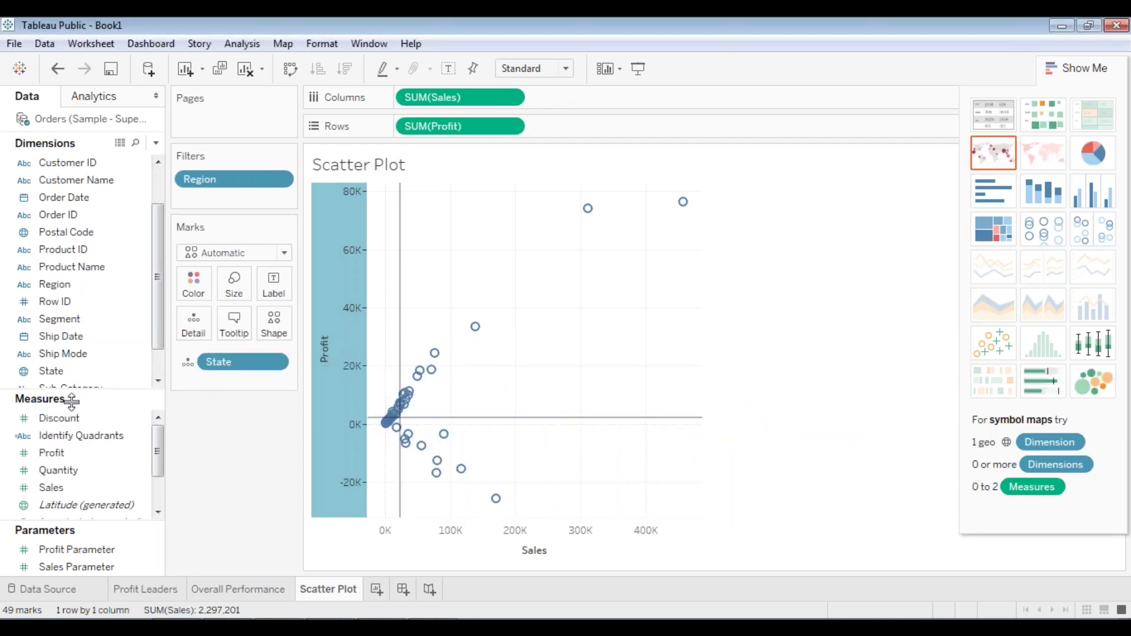
- Put Identify Quadrants on Color so the state marks split into blue and orange groups
click(83, 437)
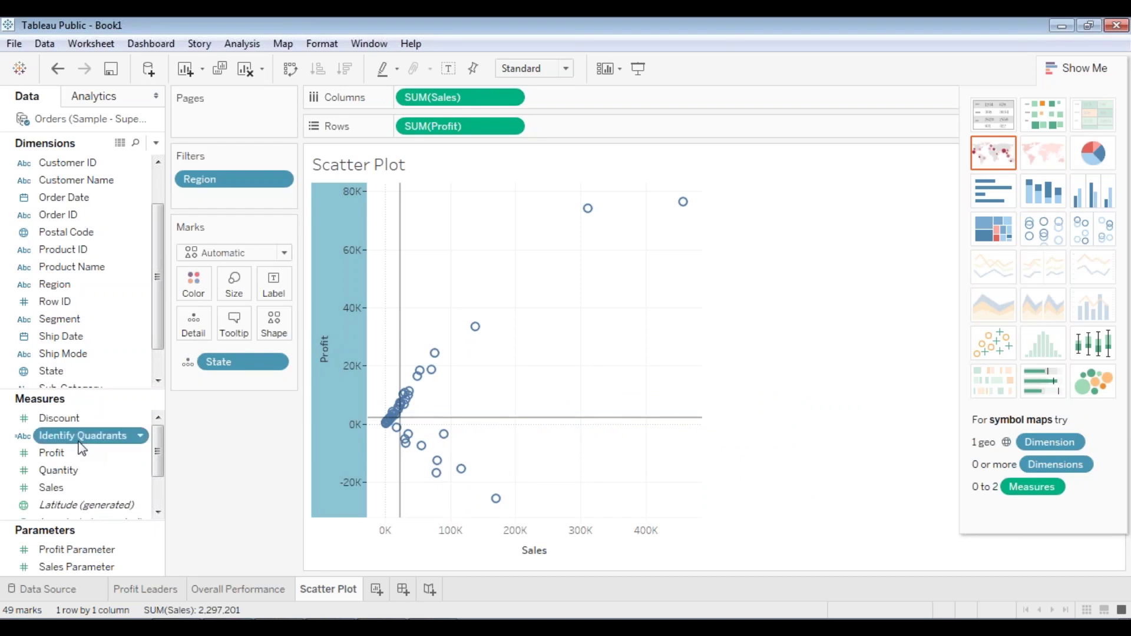
drag(80, 441, 199, 285)
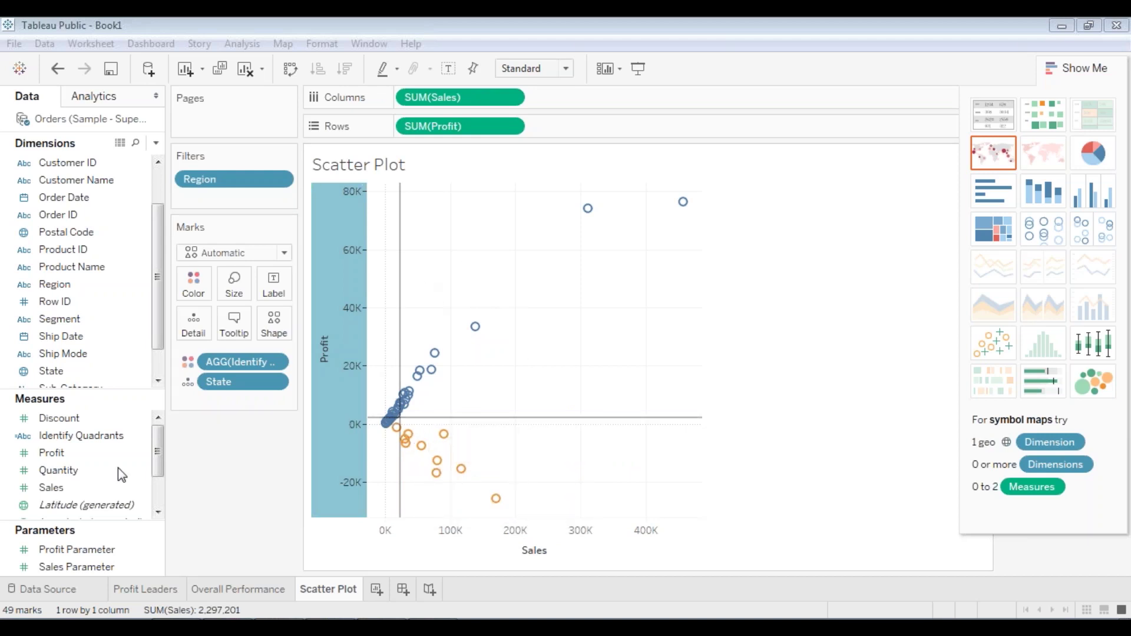
click(103, 568)
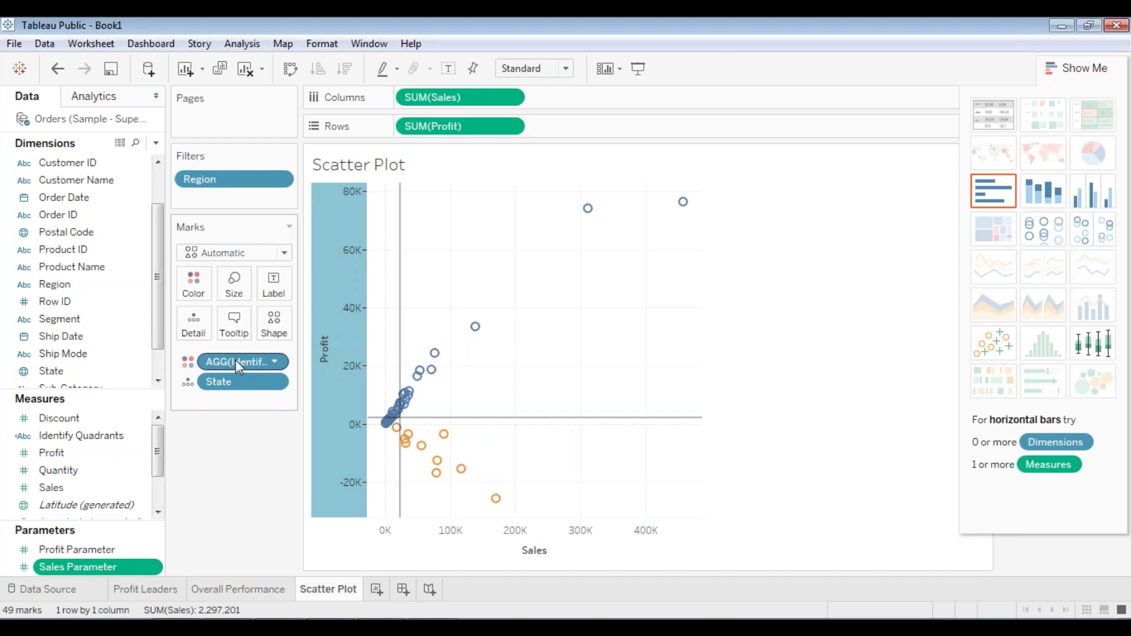
- Set Sales Parameter's allowable values to All and its current value to 2
right_click(95, 572)
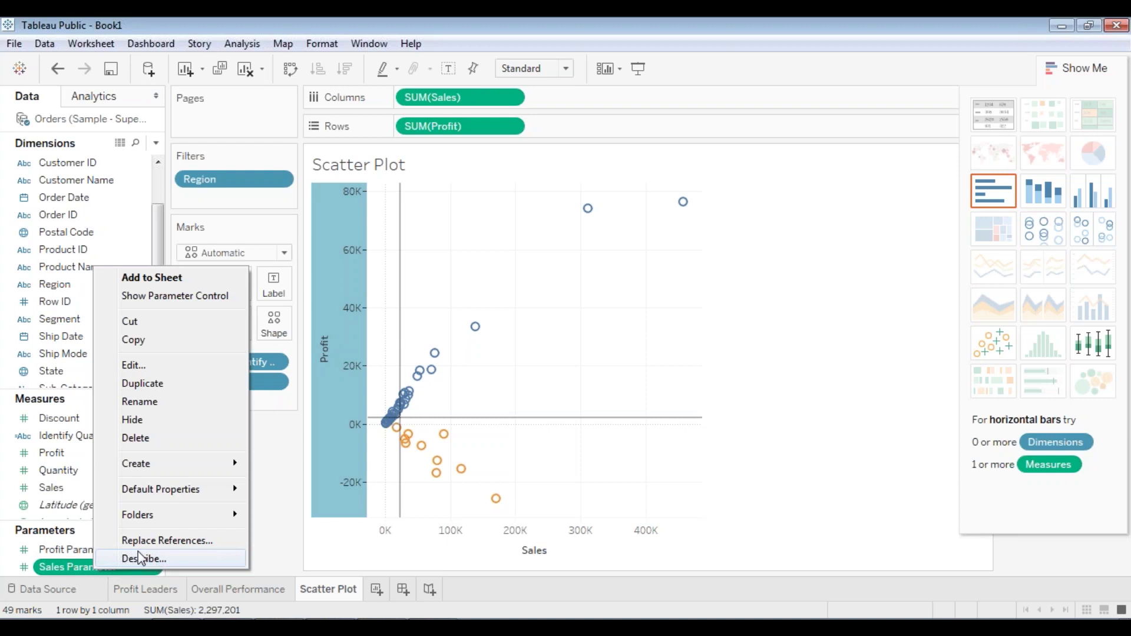
click(167, 366)
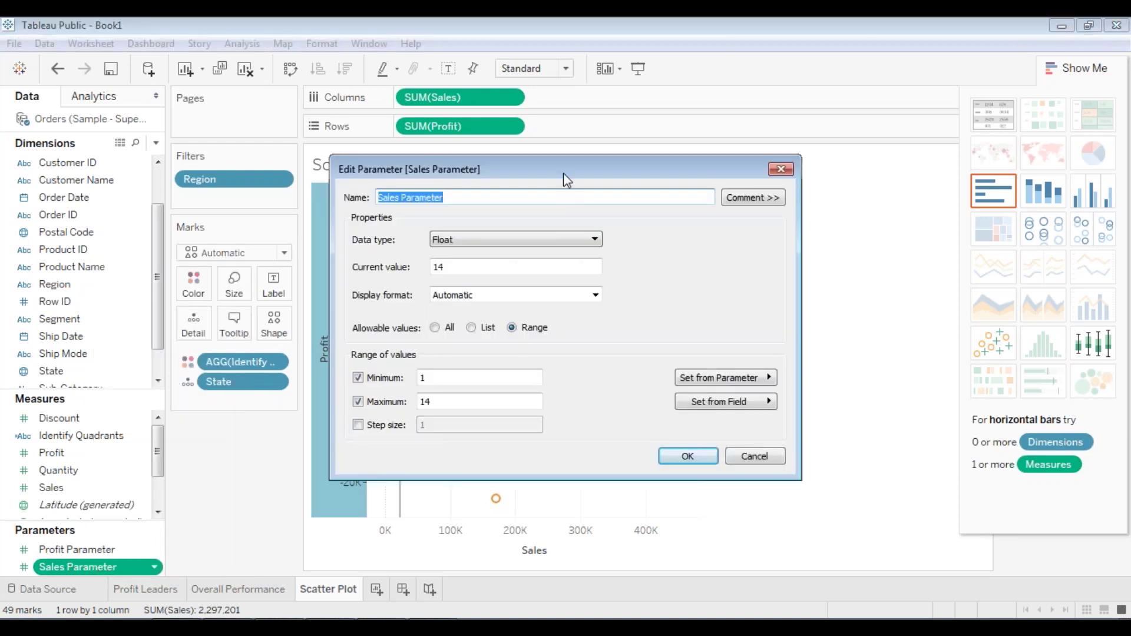
drag(634, 166, 703, 157)
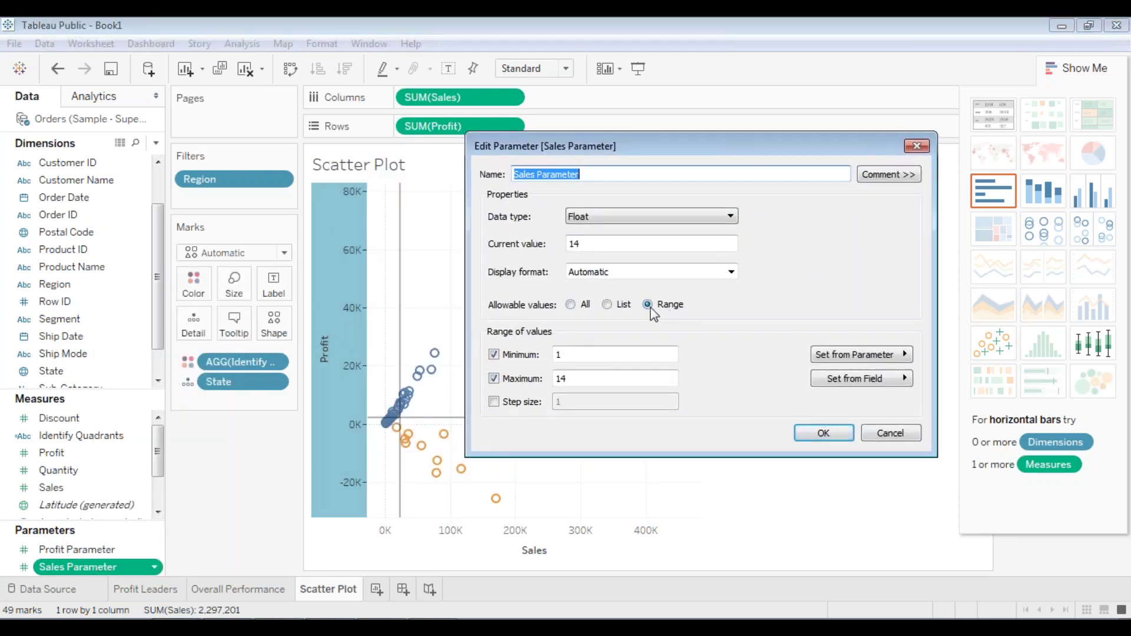
click(570, 304)
double_click(601, 244)
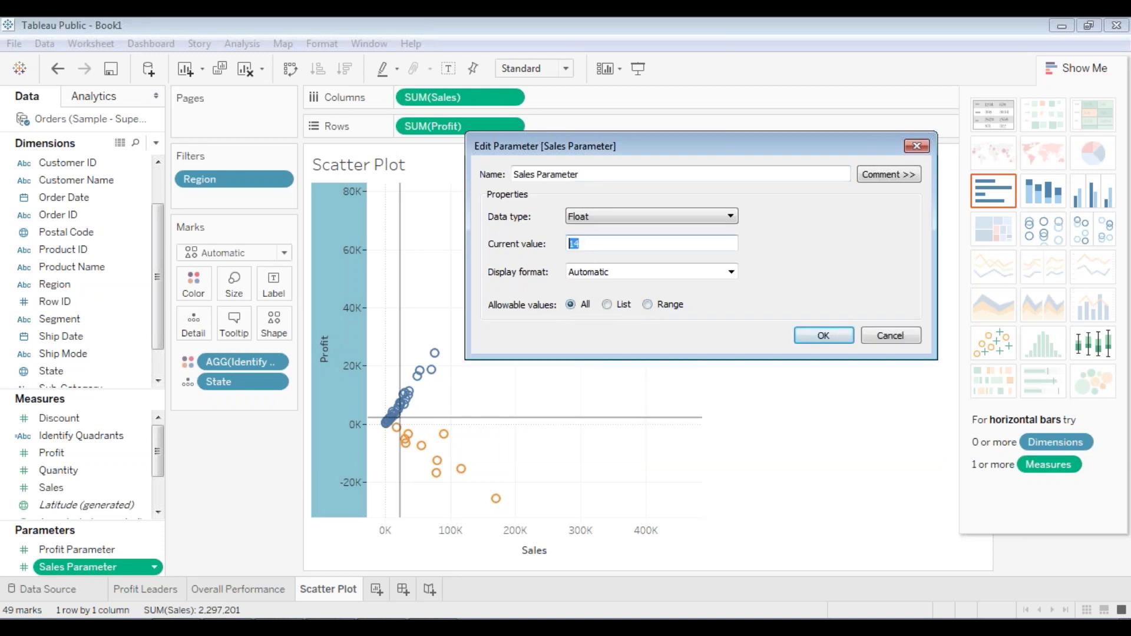
text(22205)
click(827, 335)
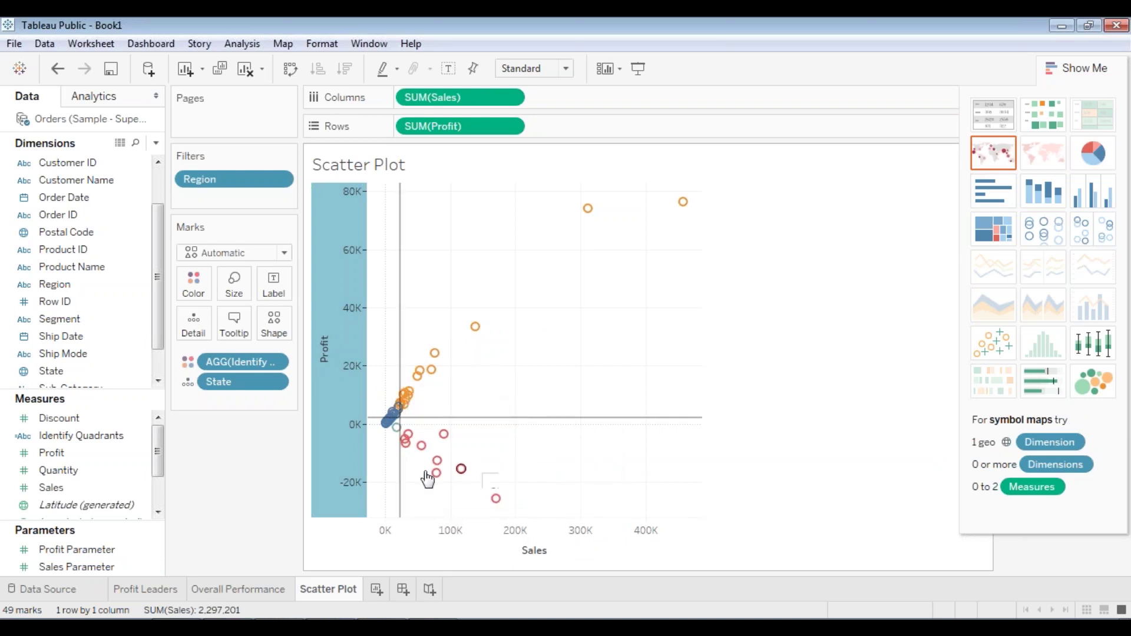
- Set Profit Parameter to All values with current value 2196, and close Show Me to reveal the legend
right_click(90, 550)
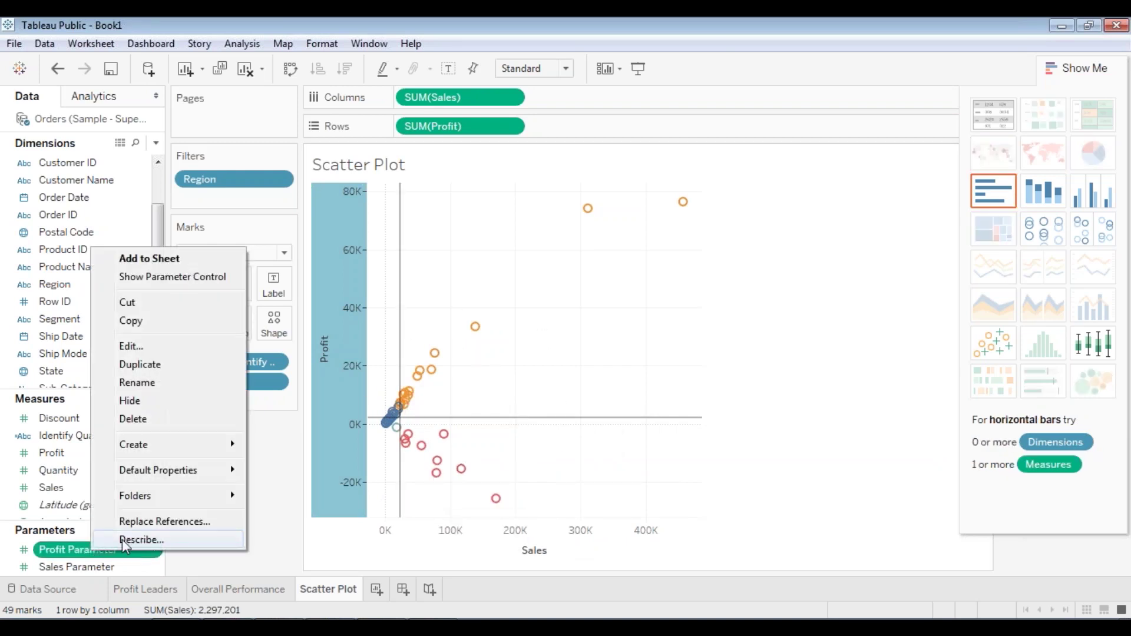
click(167, 346)
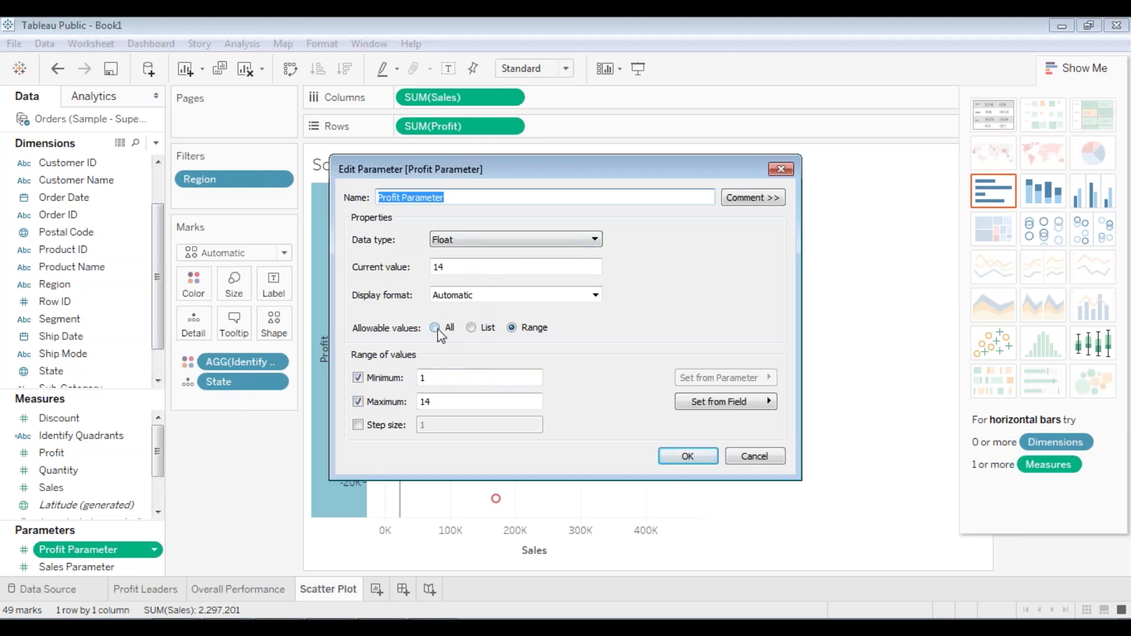
click(436, 328)
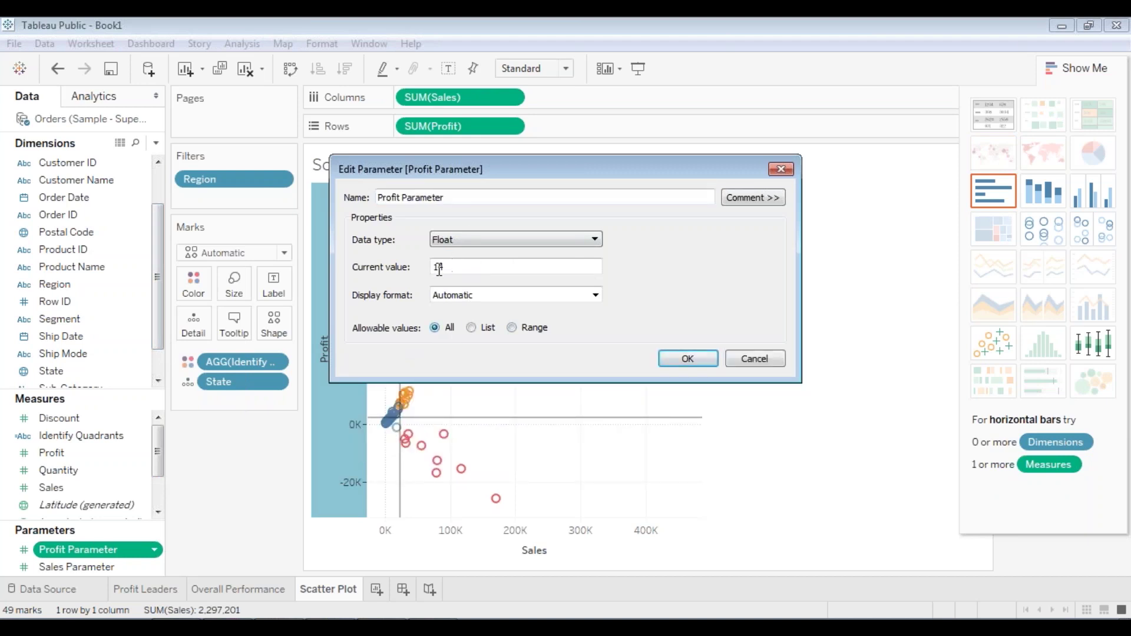
text(2196)
click(685, 360)
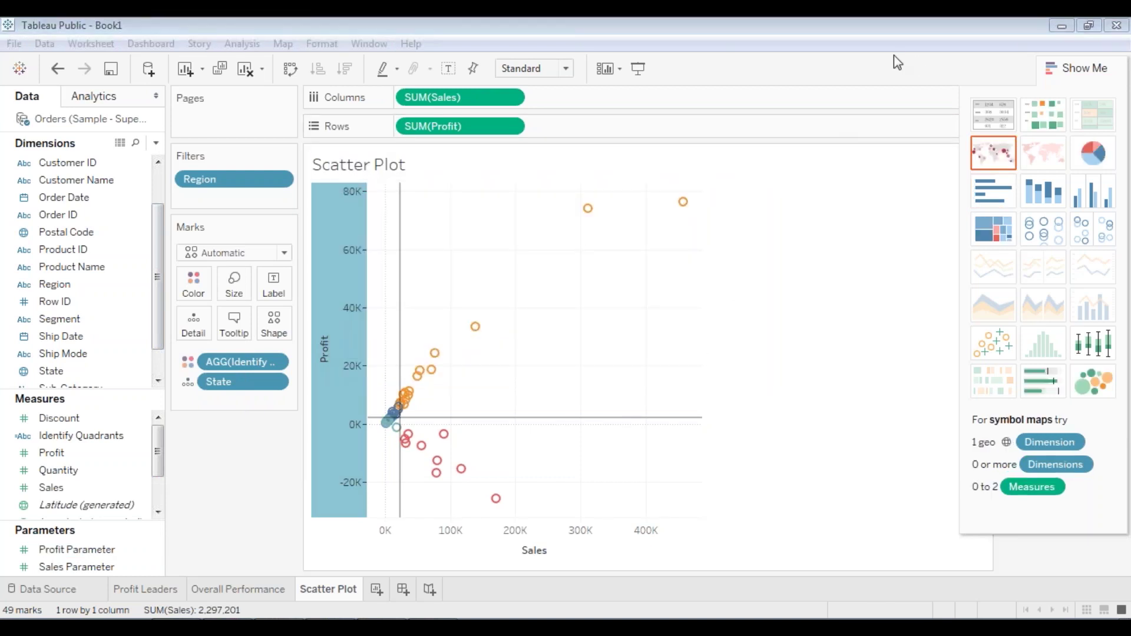
click(1078, 67)
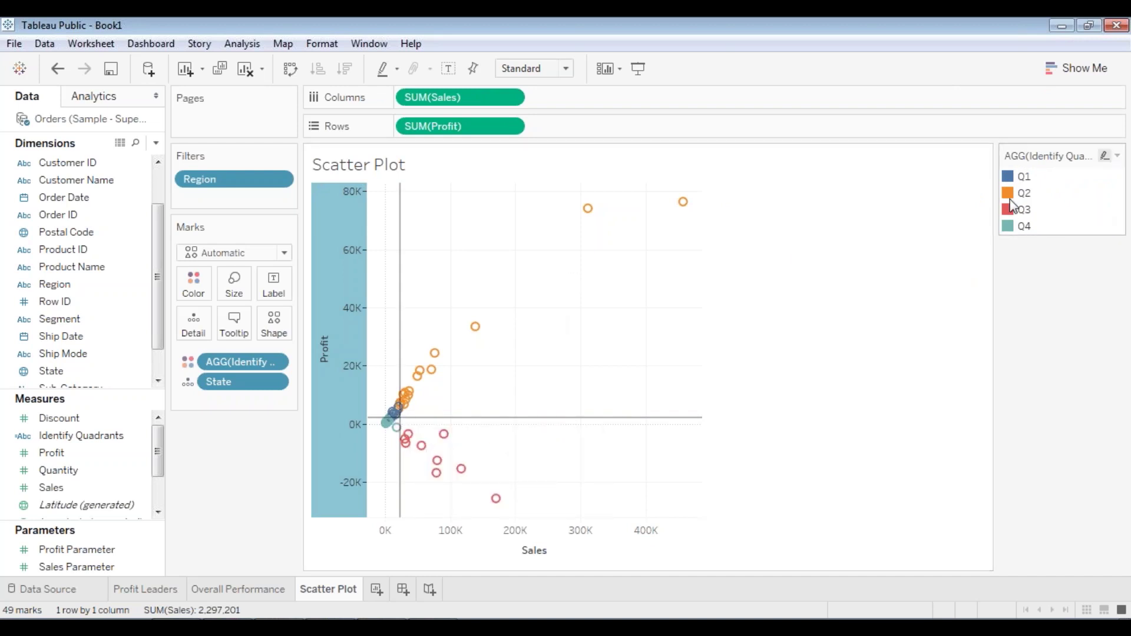
- Highlight the Q1 states from the legend, clear the highlight, and zoom into the plot
click(1011, 180)
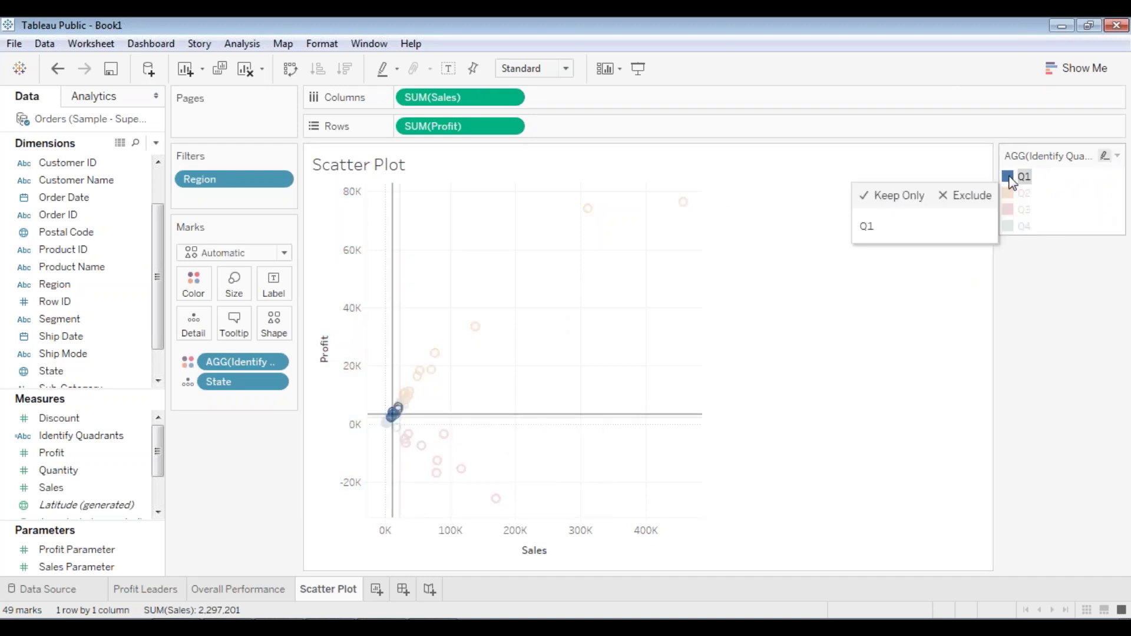
click(1024, 178)
click(1025, 179)
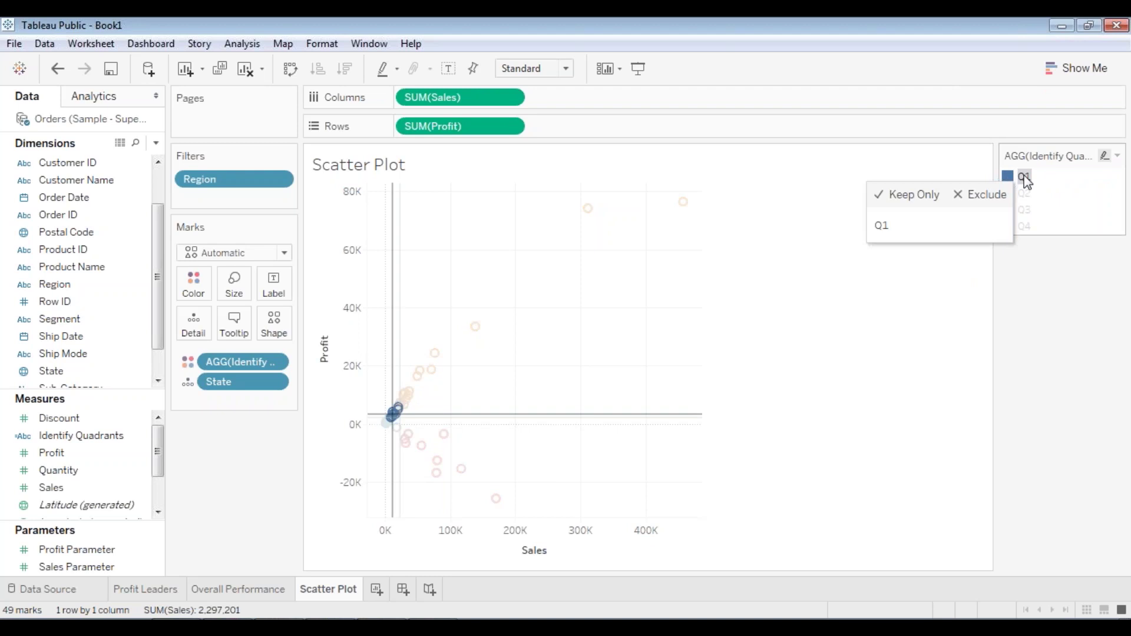
click(1025, 179)
right_click(1014, 178)
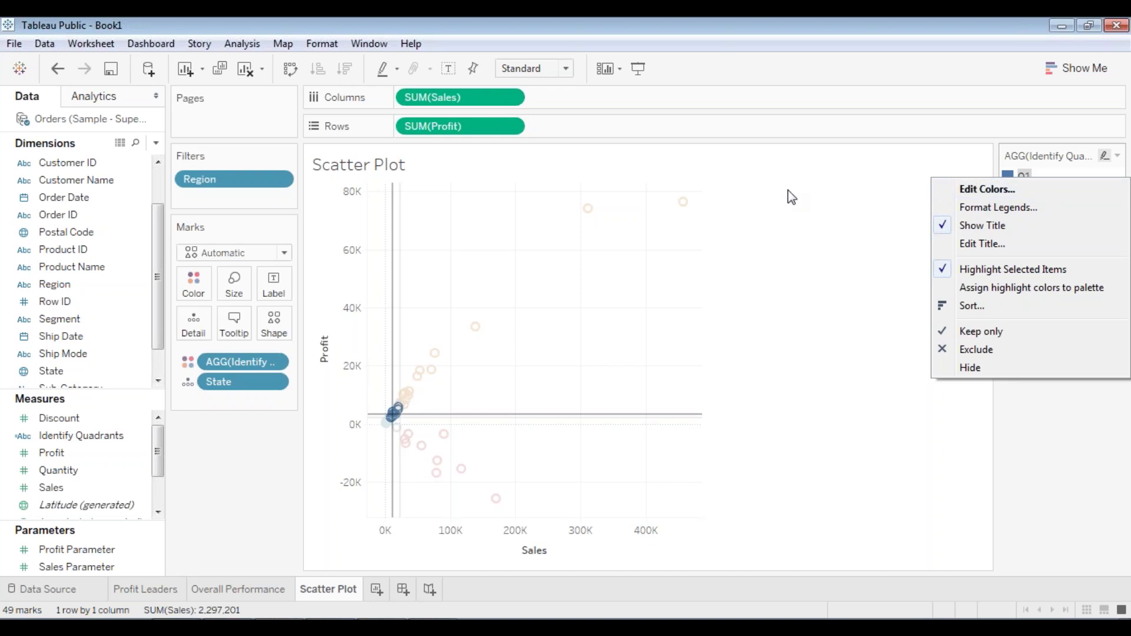
click(779, 217)
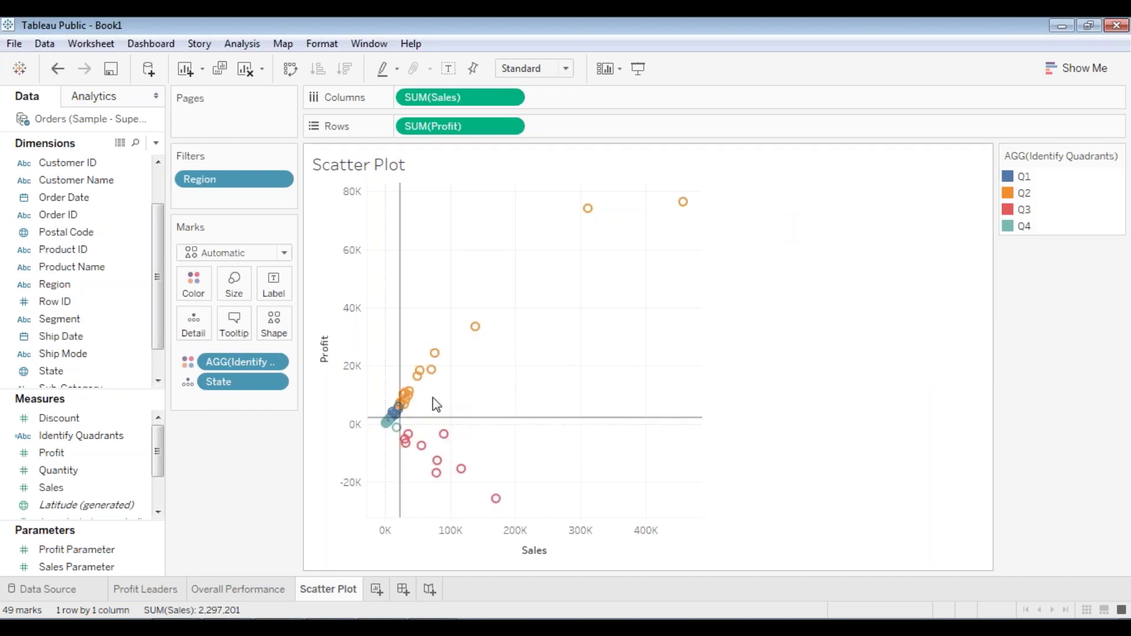
scroll(436, 405, up, 3)
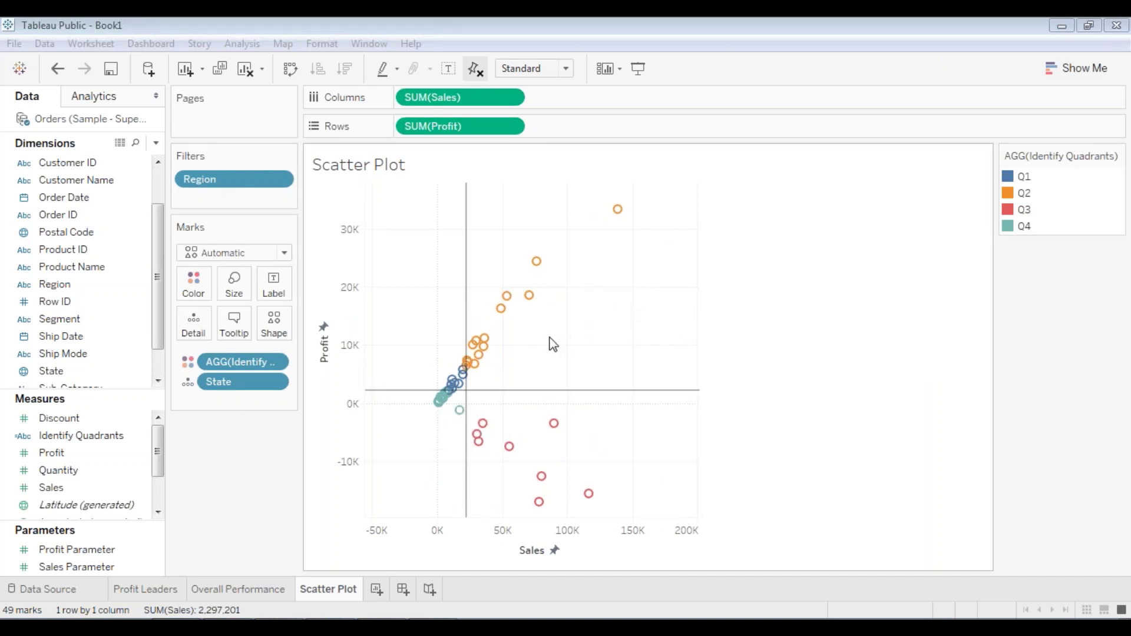
right_click(414, 253)
right_click(430, 200)
right_click(430, 200)
click(489, 370)
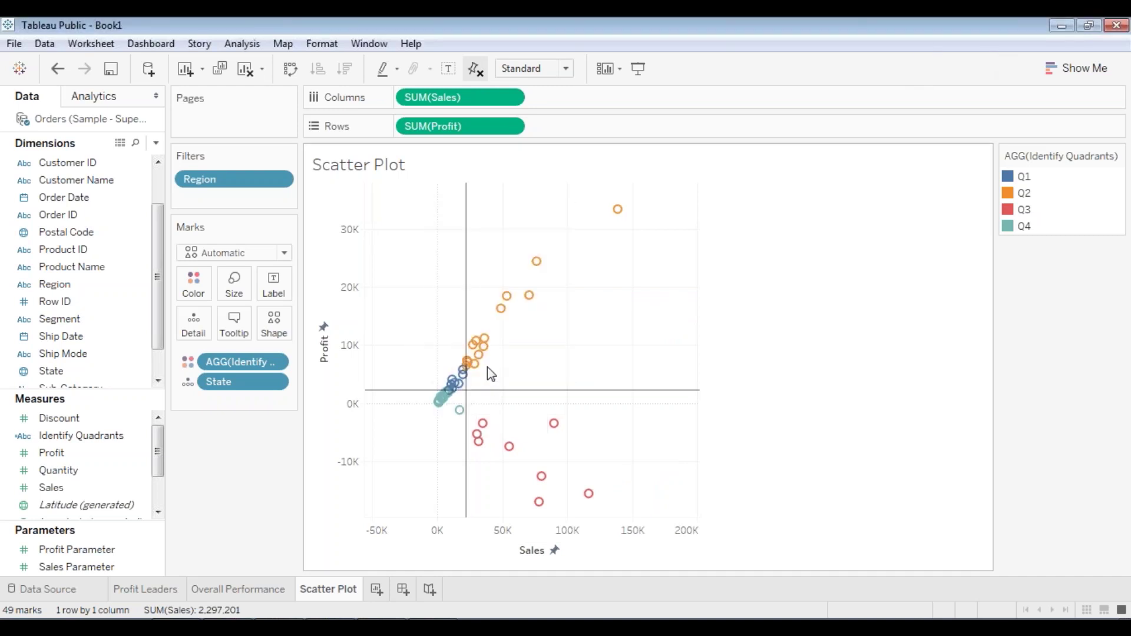
click(384, 225)
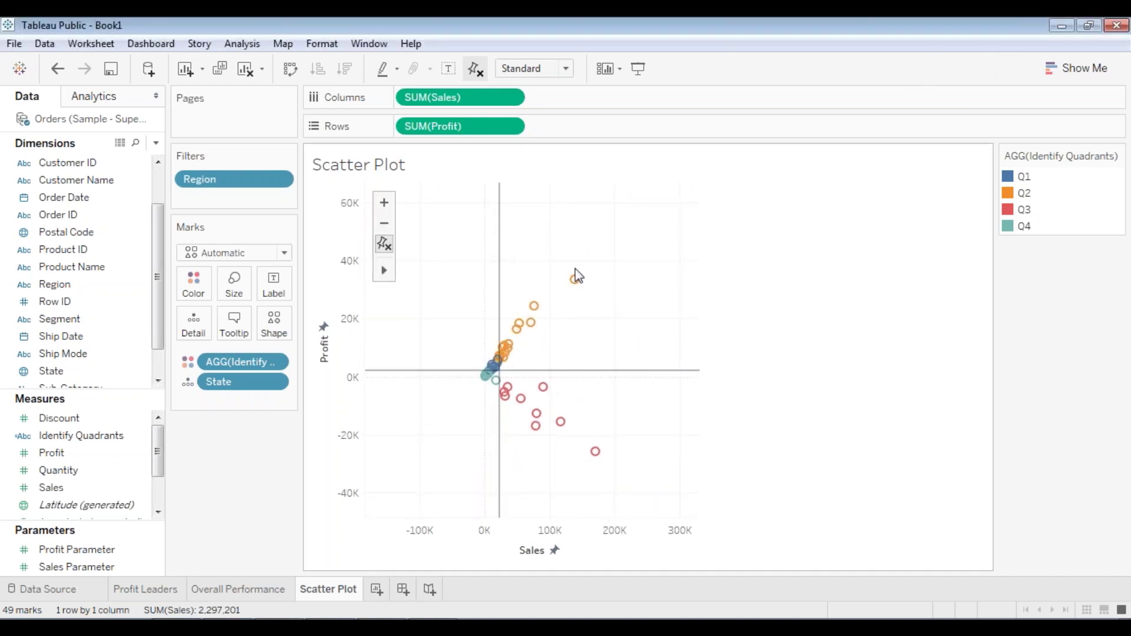
mouse_move(382, 272)
click(426, 271)
drag(581, 322, 542, 362)
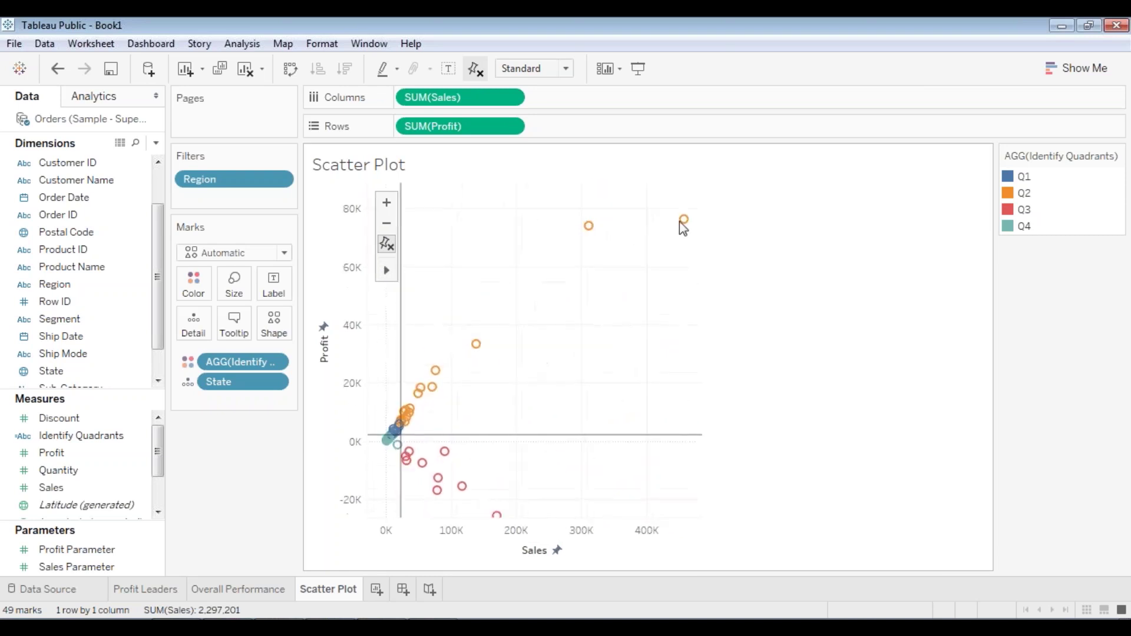
mouse_move(684, 225)
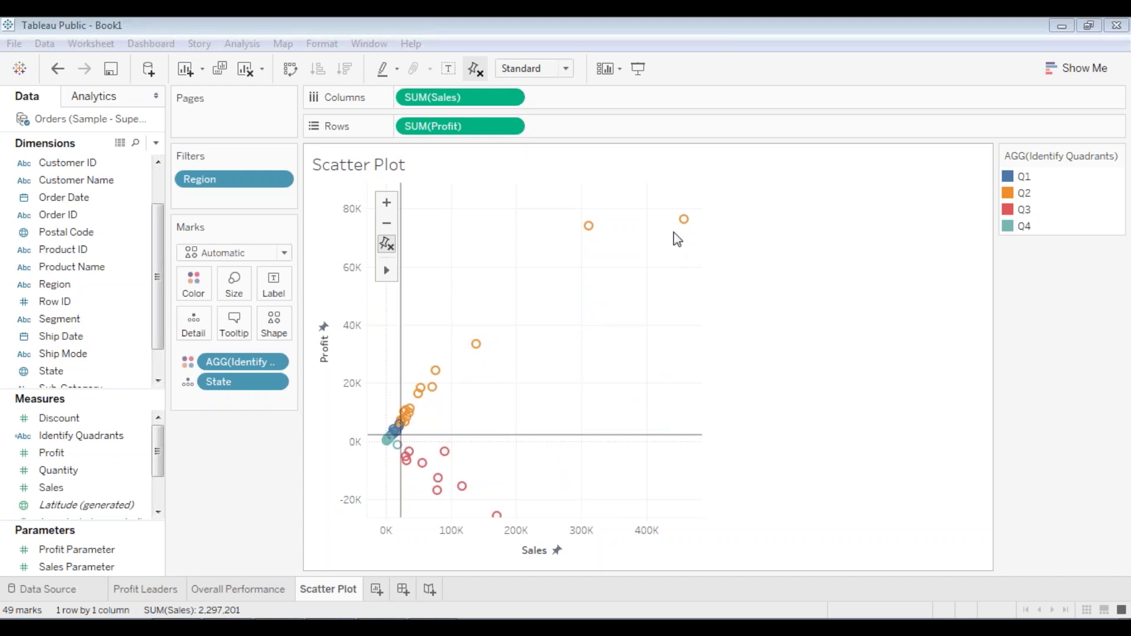
mouse_move(476, 344)
double_click(465, 413)
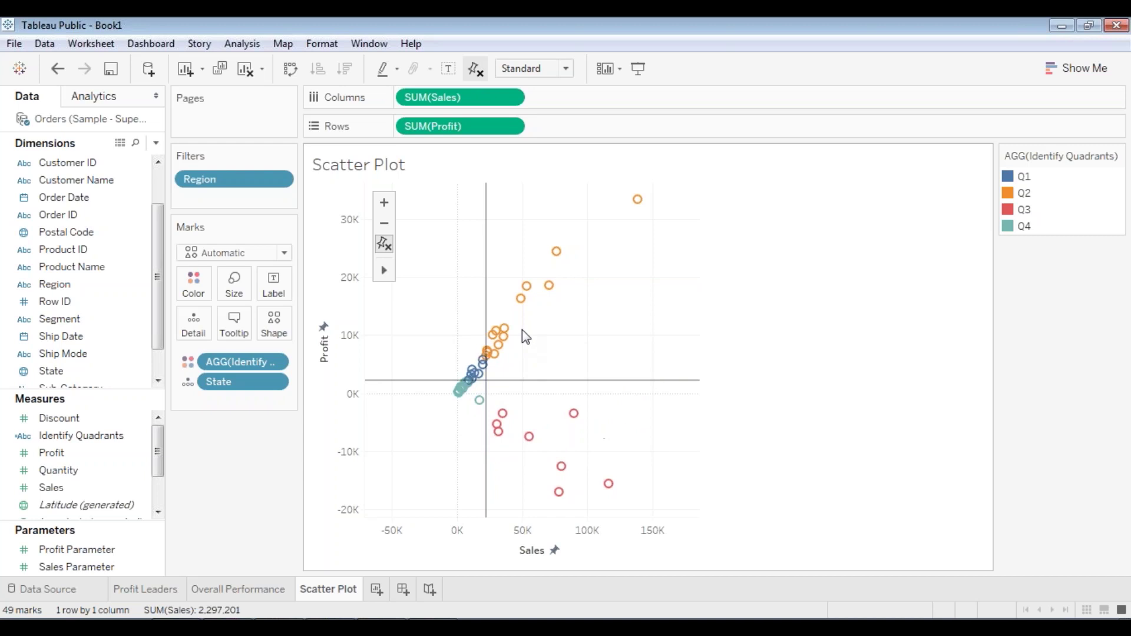
mouse_move(482, 361)
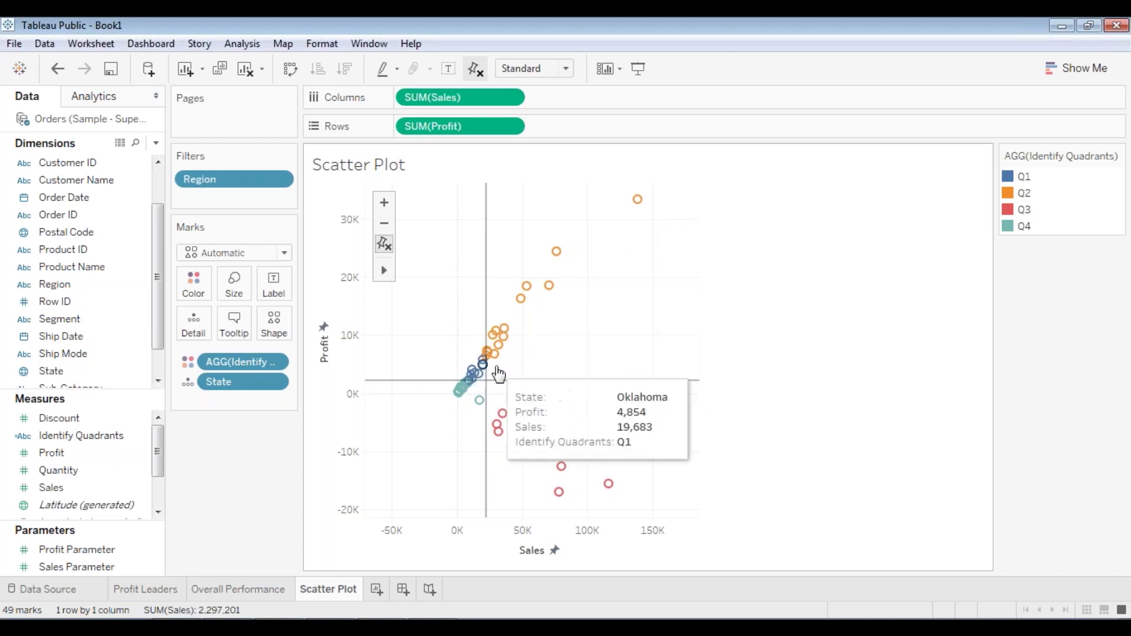
mouse_move(520, 344)
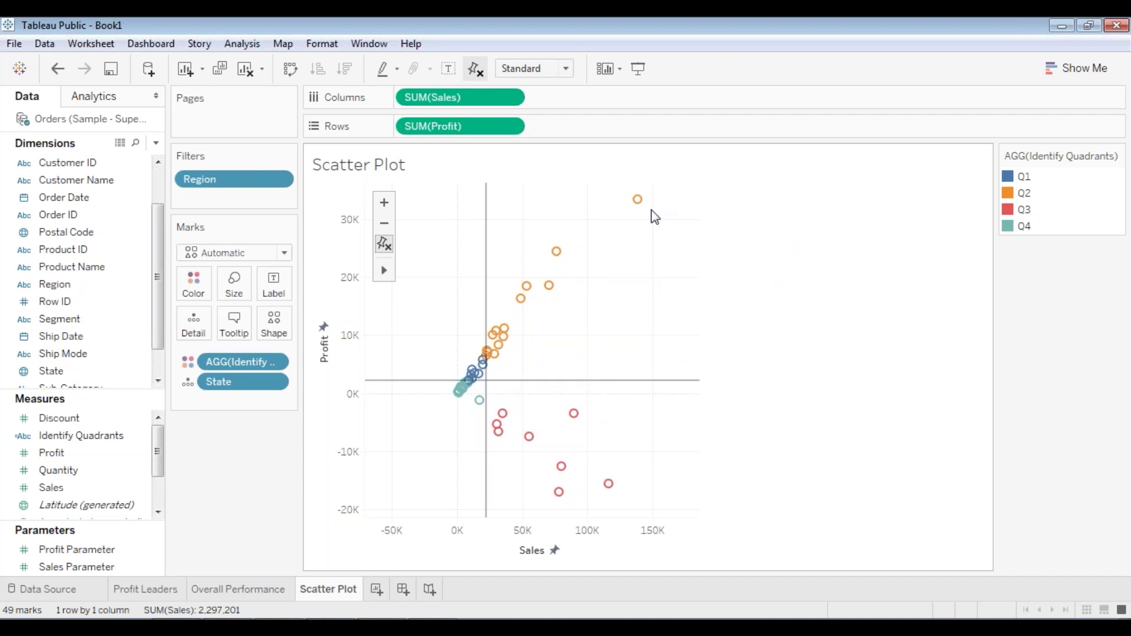
mouse_move(610, 492)
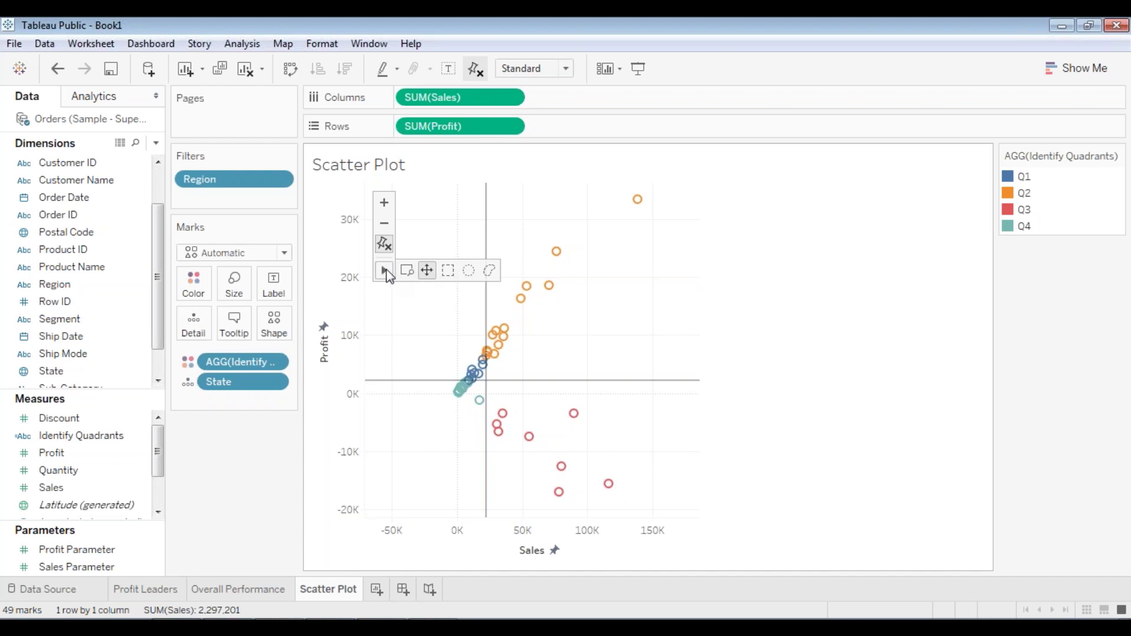
click(384, 224)
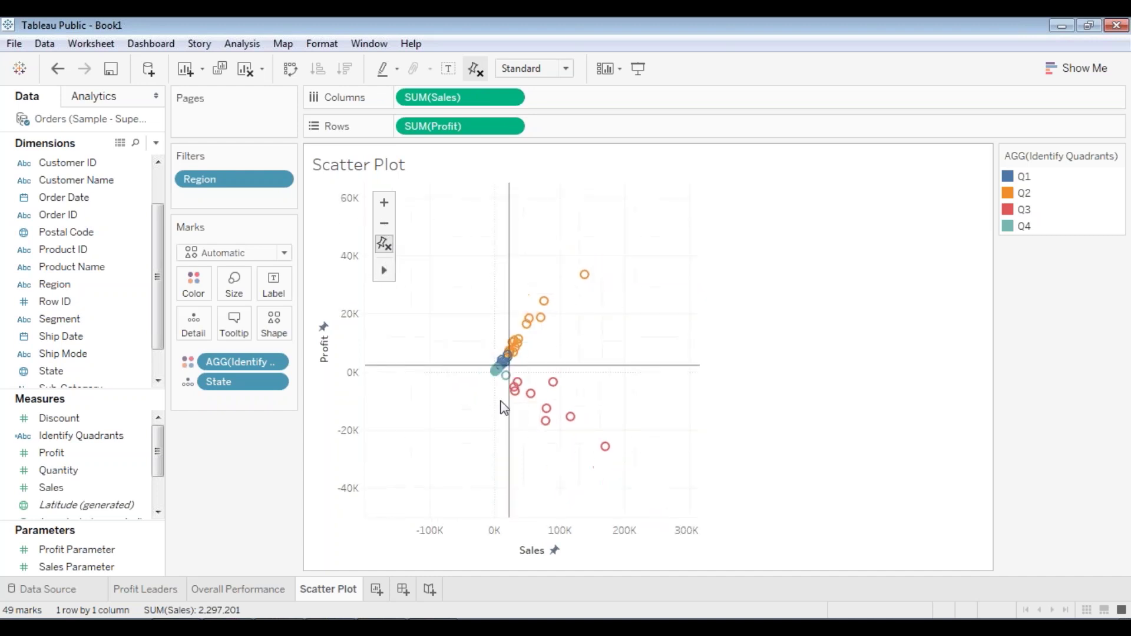
mouse_move(605, 446)
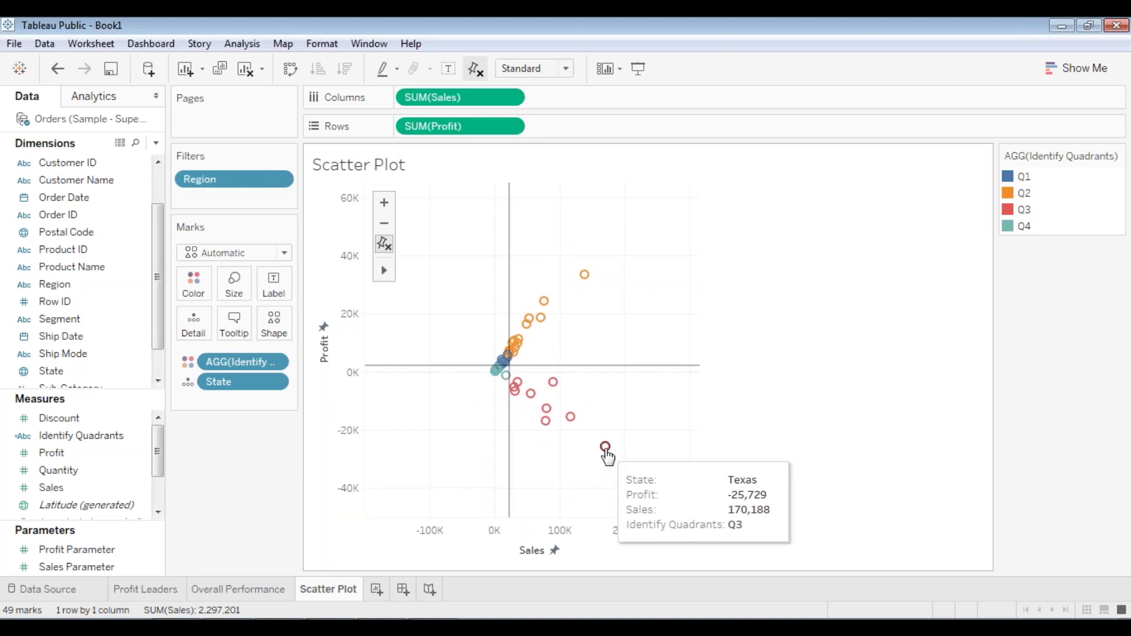
mouse_move(561, 412)
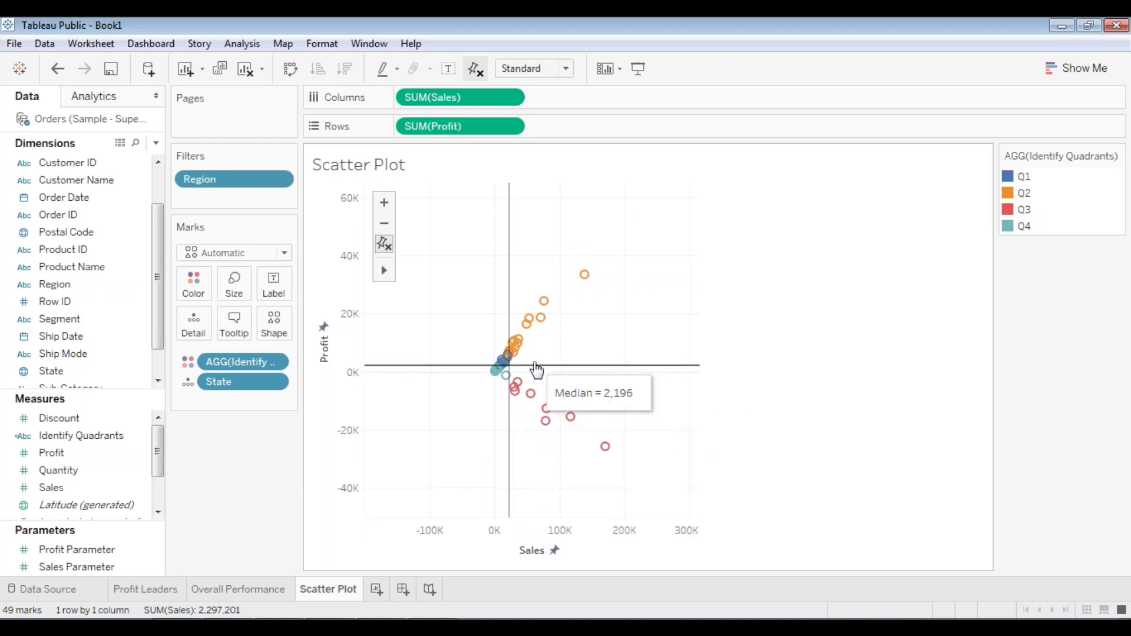
mouse_move(553, 382)
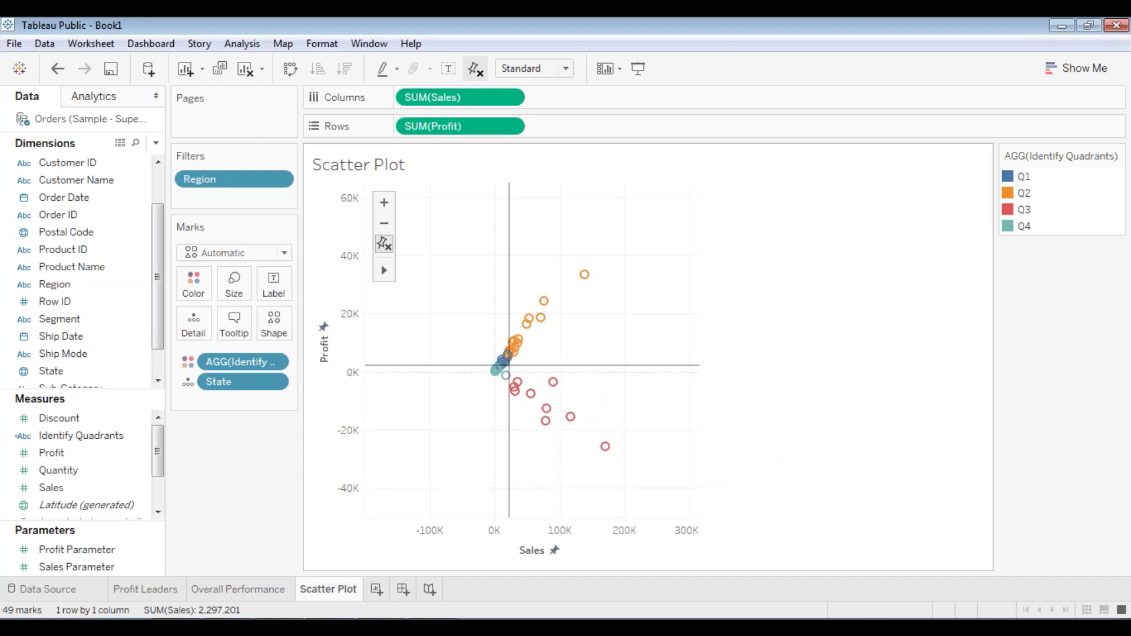
double_click(490, 382)
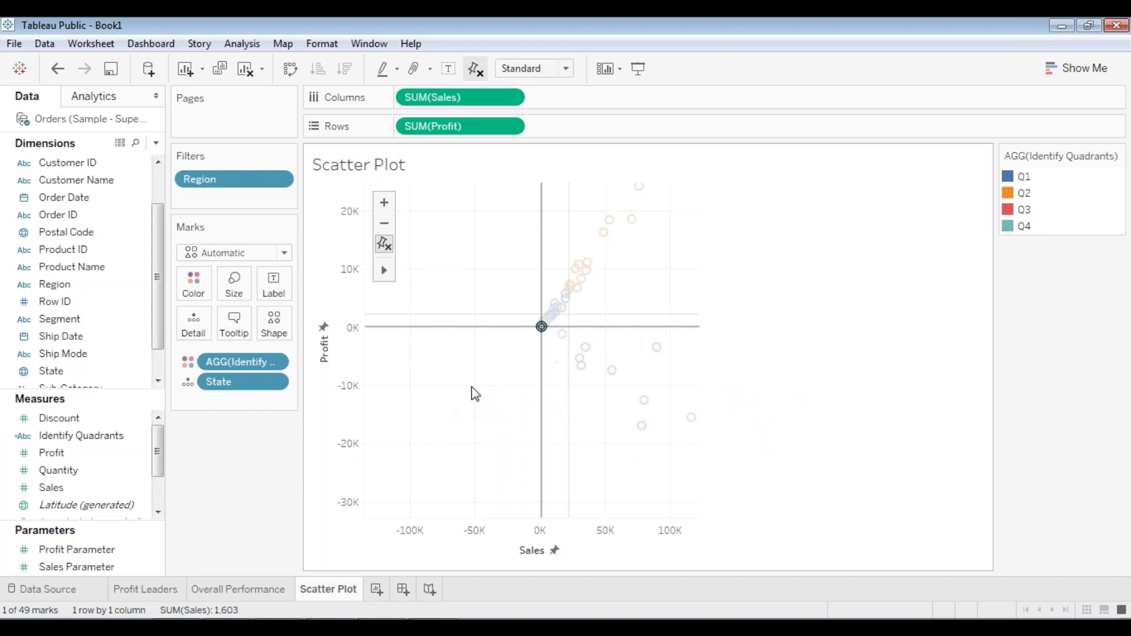
click(496, 391)
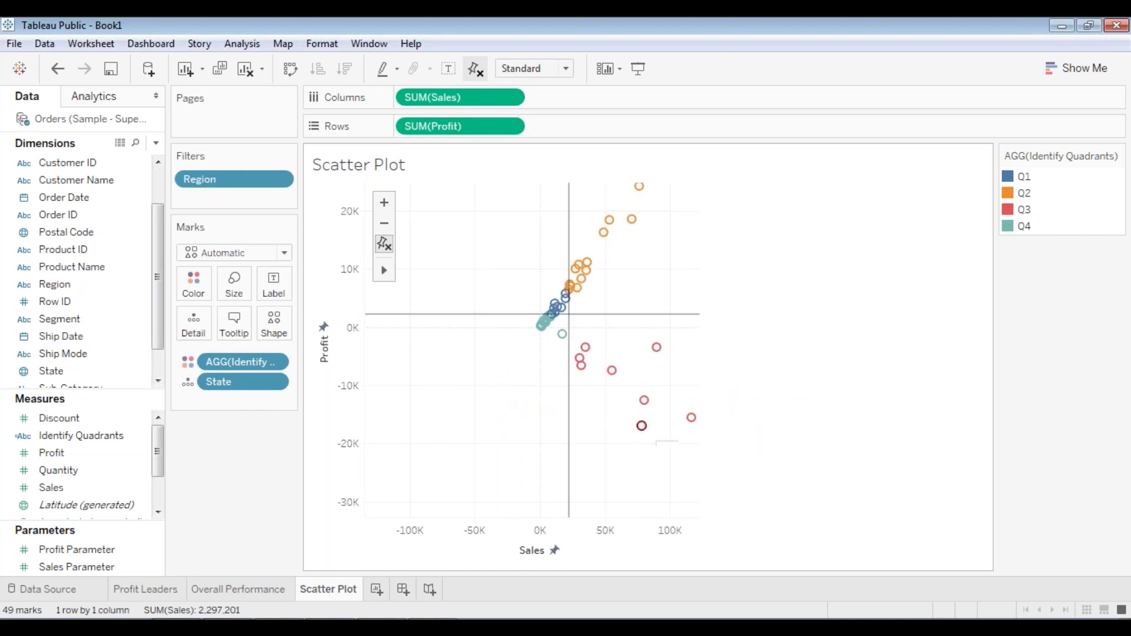
mouse_move(560, 341)
mouse_move(604, 234)
mouse_move(577, 288)
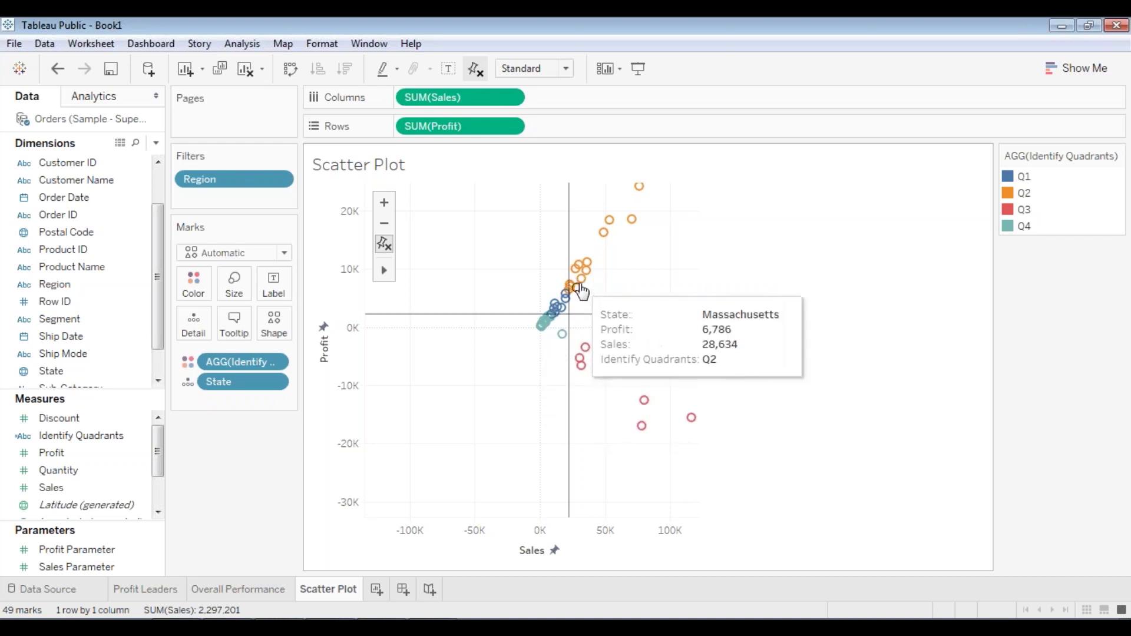
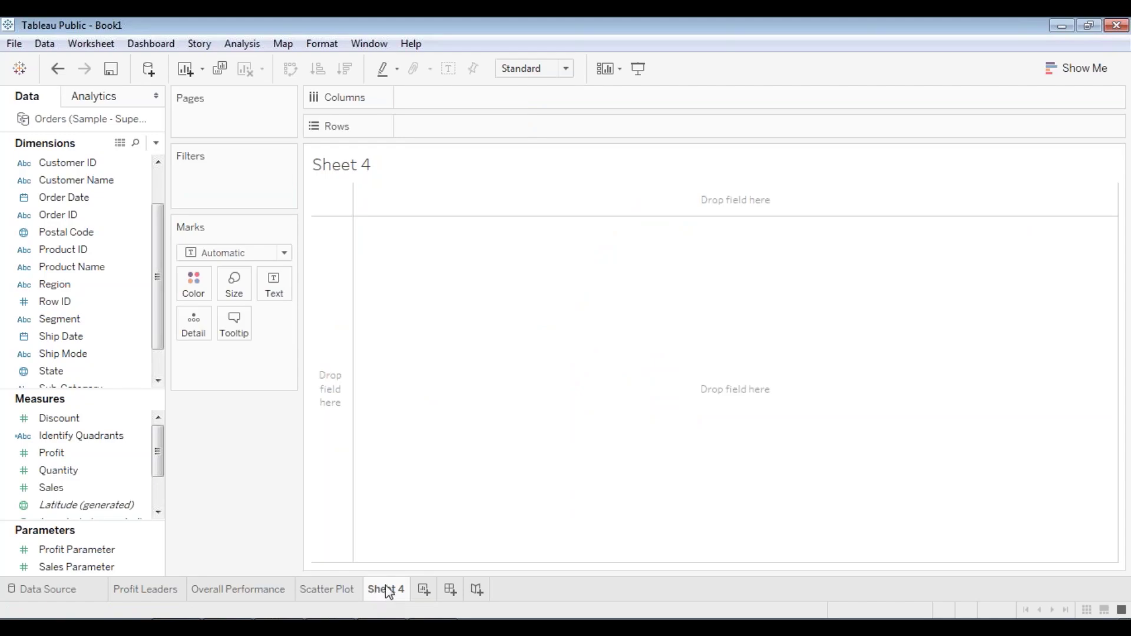
right_click(392, 596)
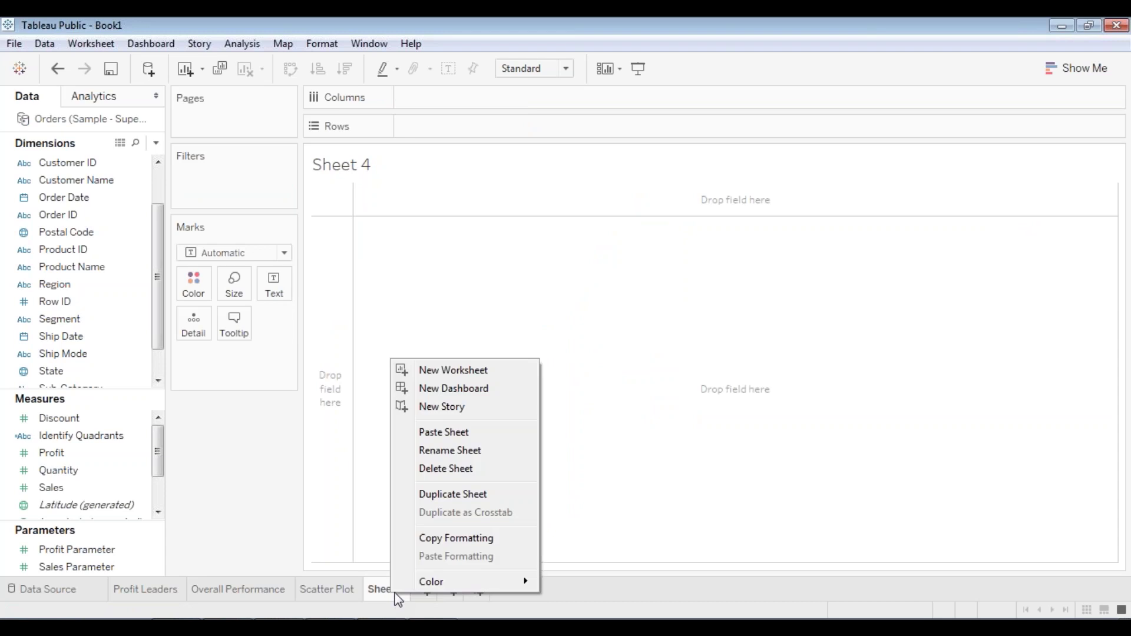
click(472, 450)
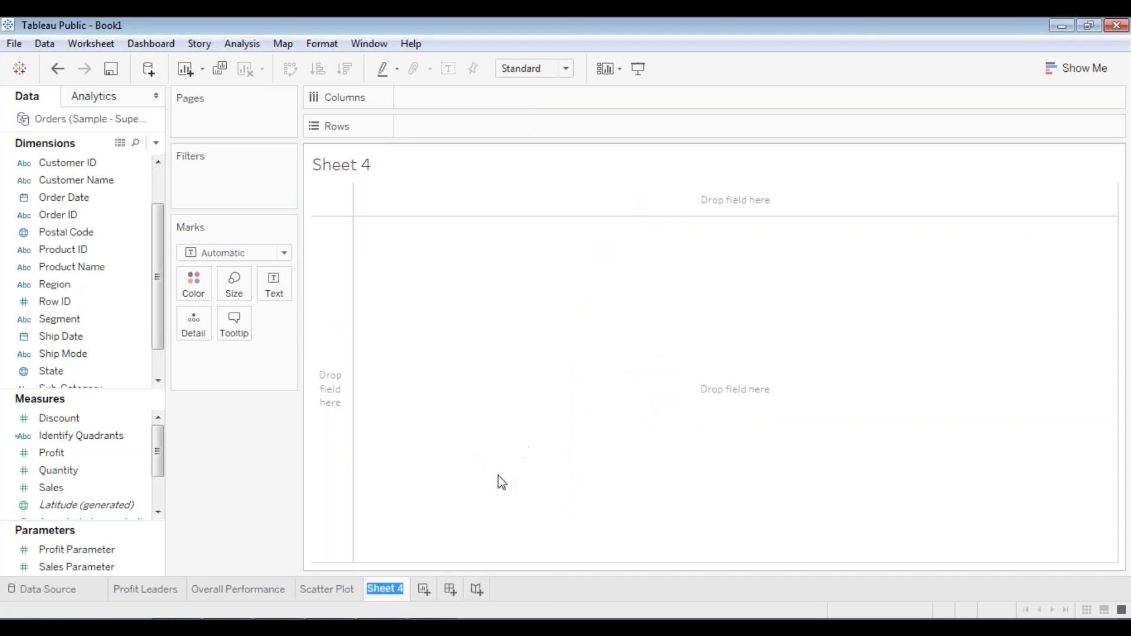
text(Segment)
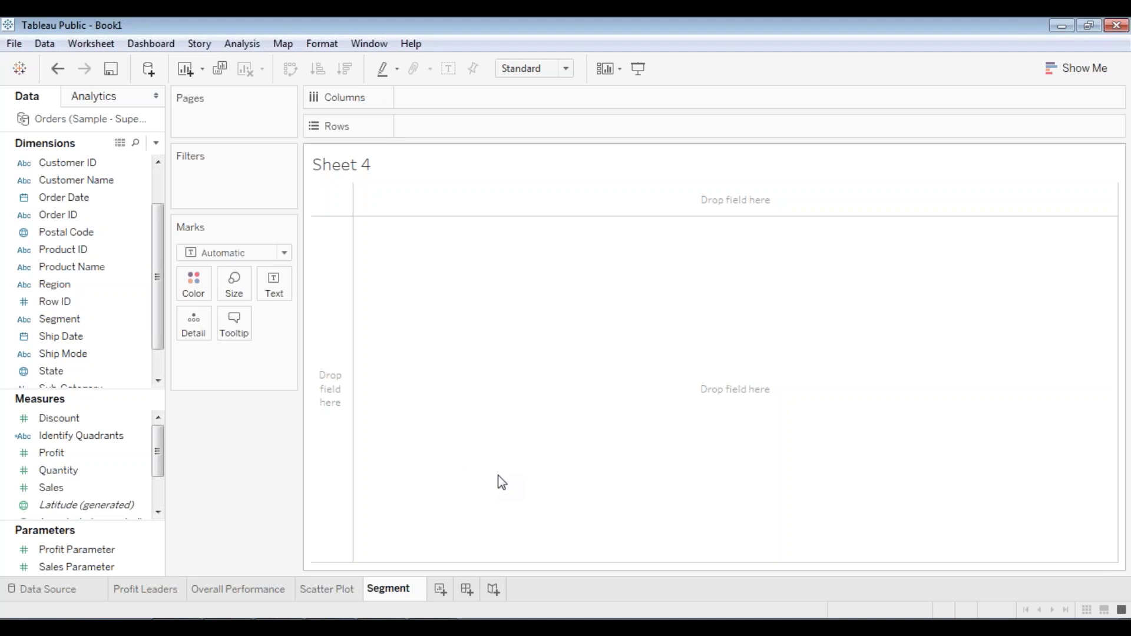
text( @Pro)
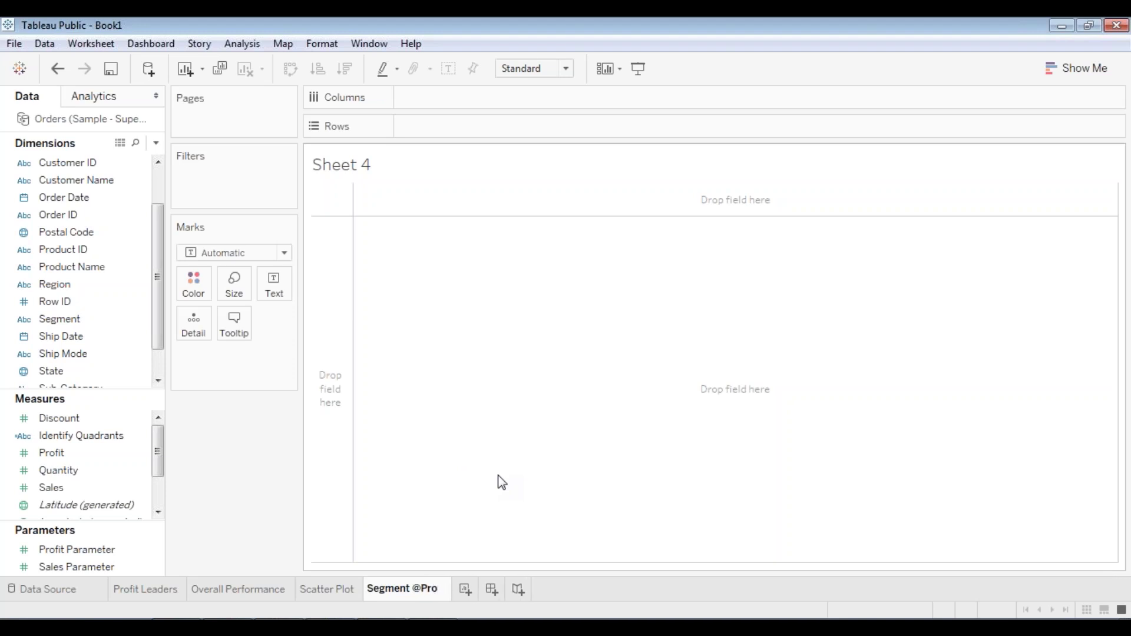
text(fit)
key(Return)
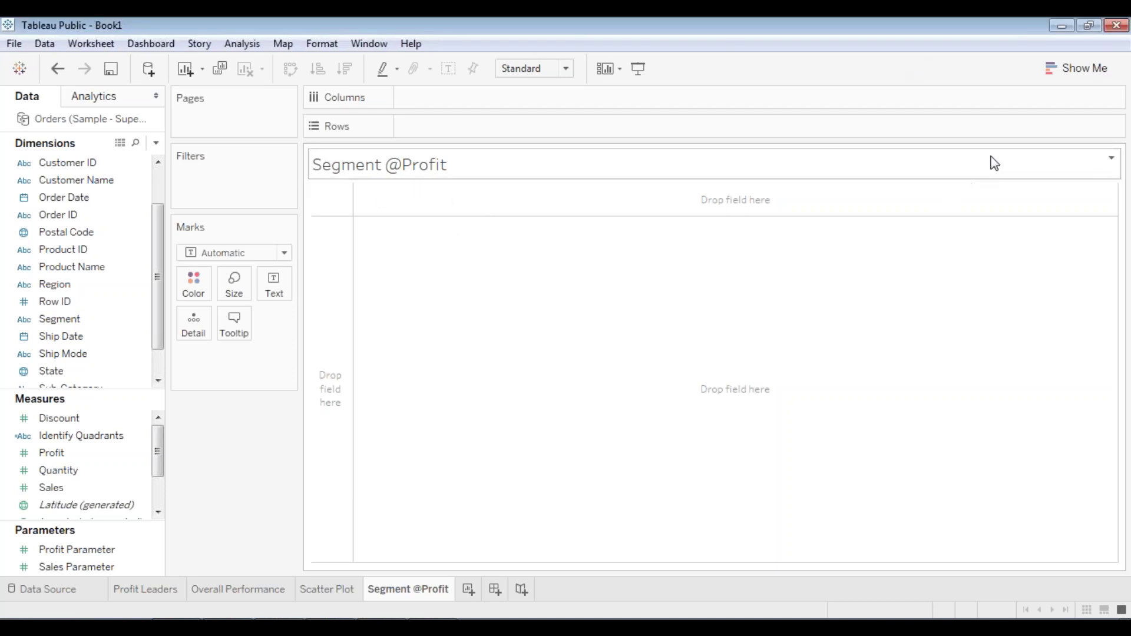
click(1071, 69)
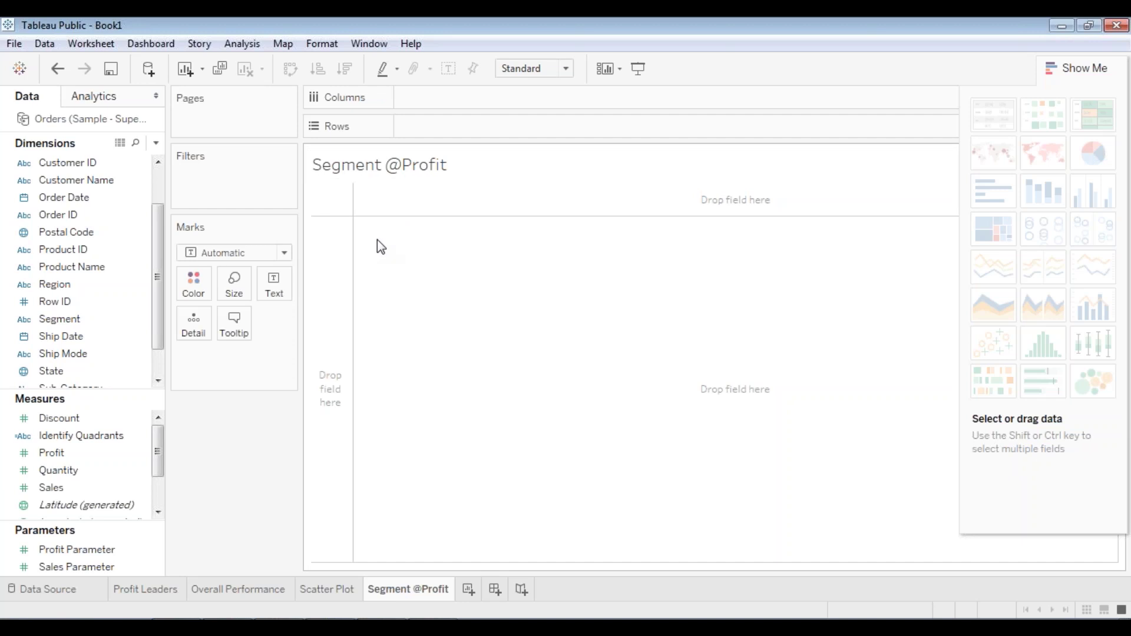
- Put Region on Rows to list Central, East, South and West
scroll(71, 236, up, 1)
click(64, 215)
click(59, 267)
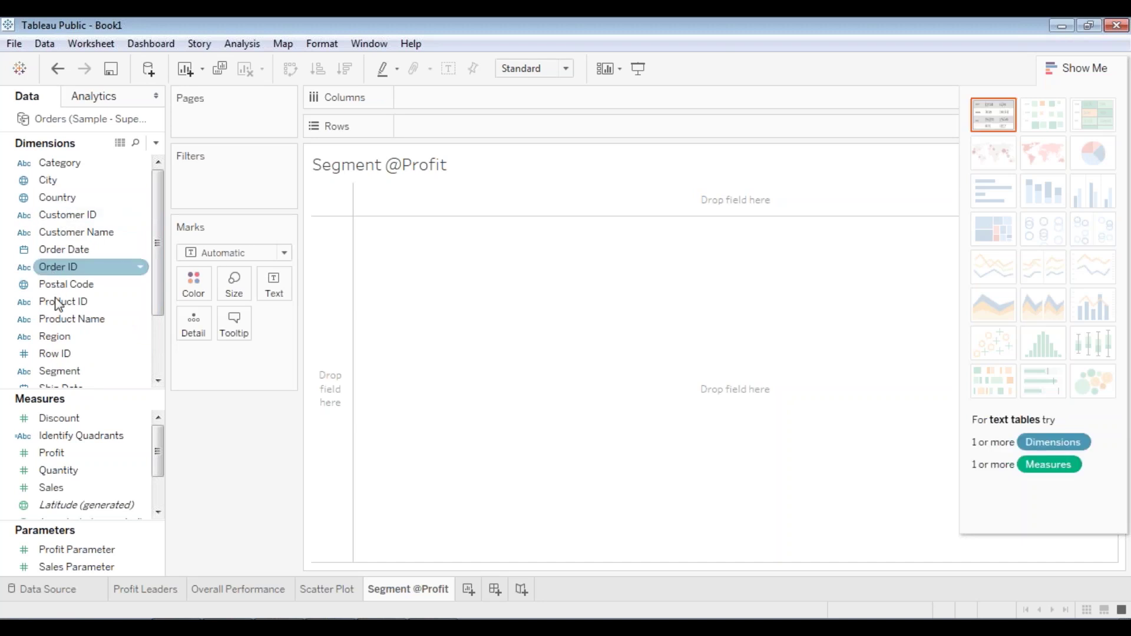
ctrl+click(54, 319)
drag(49, 340, 435, 132)
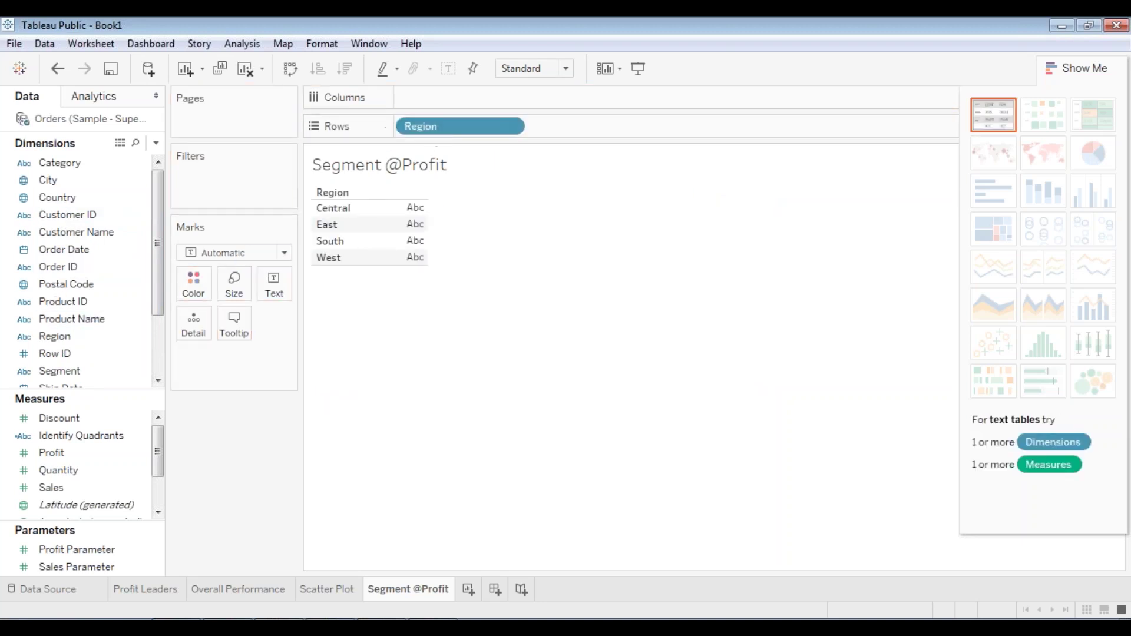
click(69, 456)
- Colour the marks by Segment
scroll(69, 447, down, 2)
click(59, 284)
scroll(61, 286, down, 3)
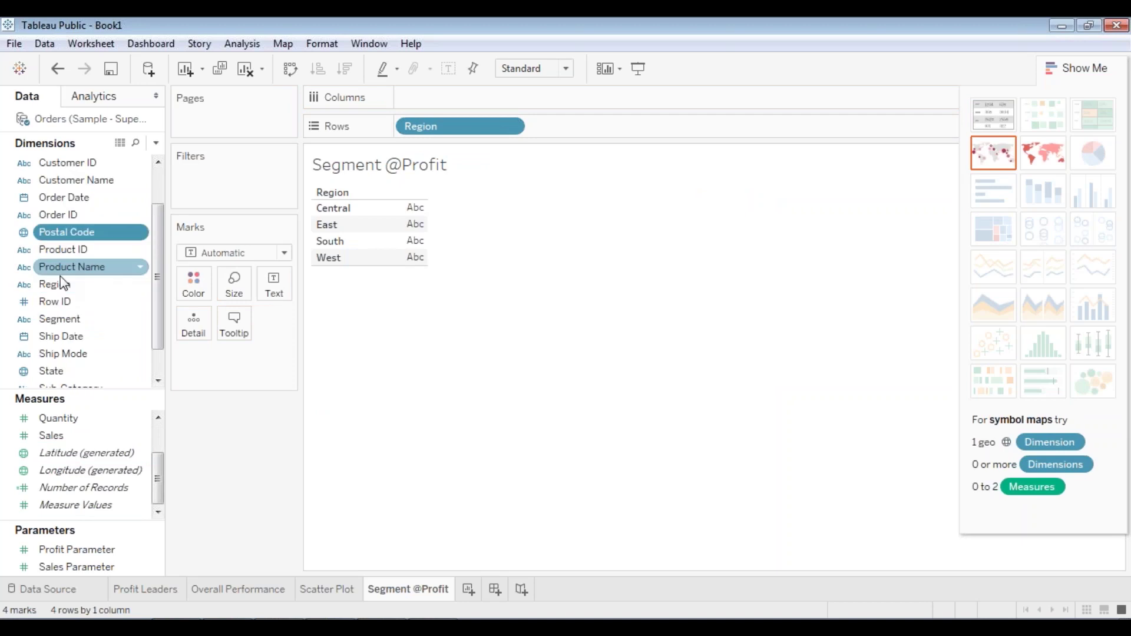
click(64, 289)
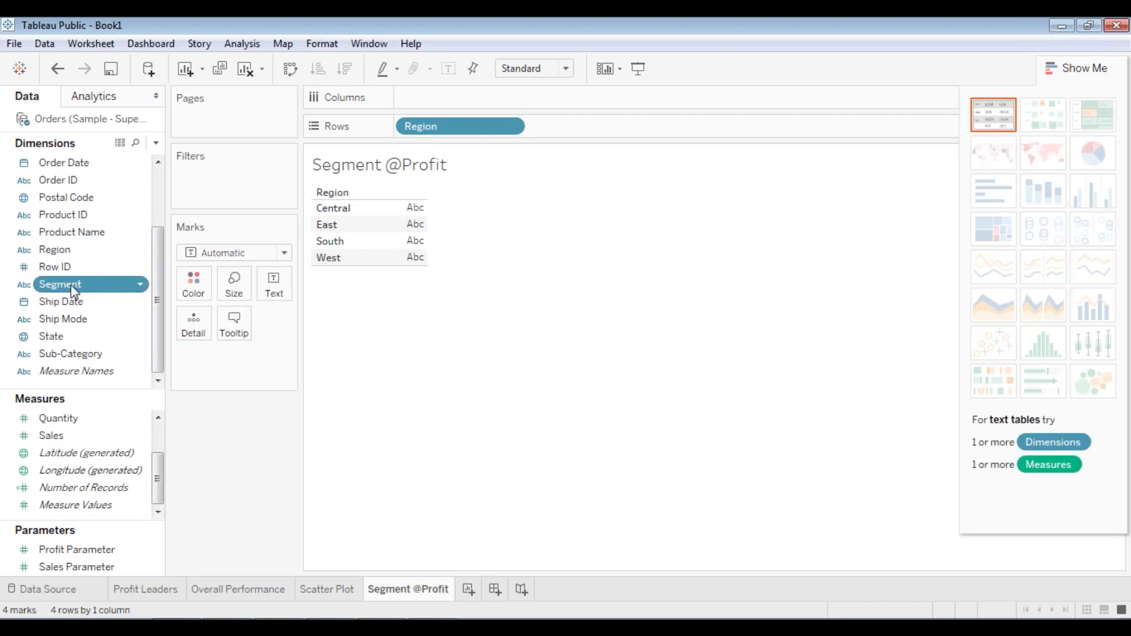
drag(74, 289, 202, 293)
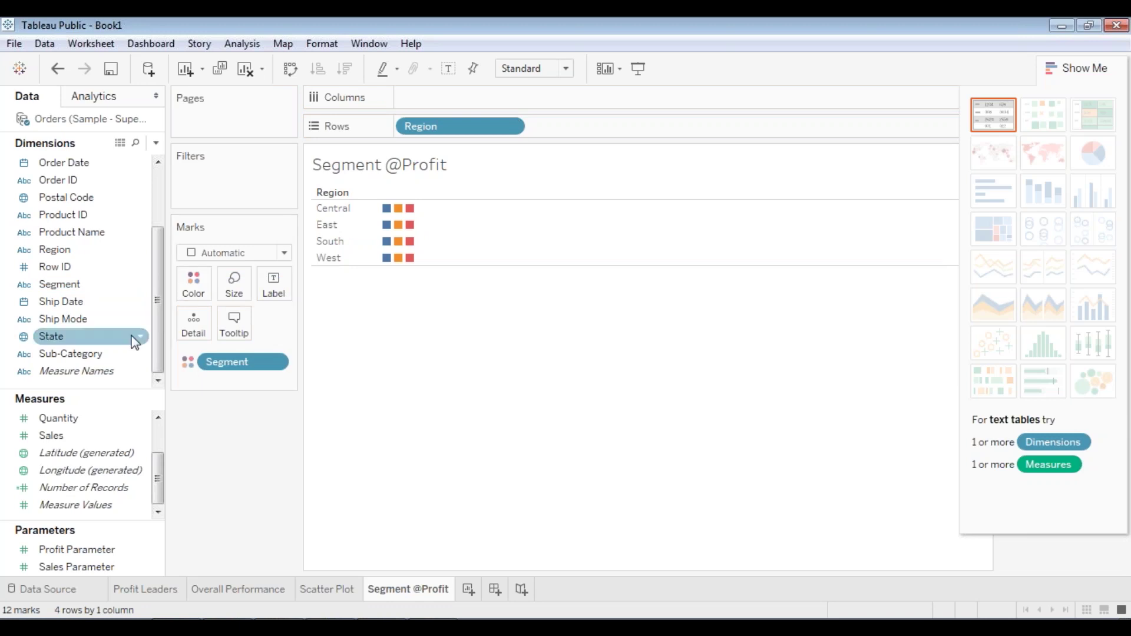
- Size marks by Profit, switch to pie charts, then remove the Size pill so pies match
click(82, 436)
scroll(76, 454, up, 1)
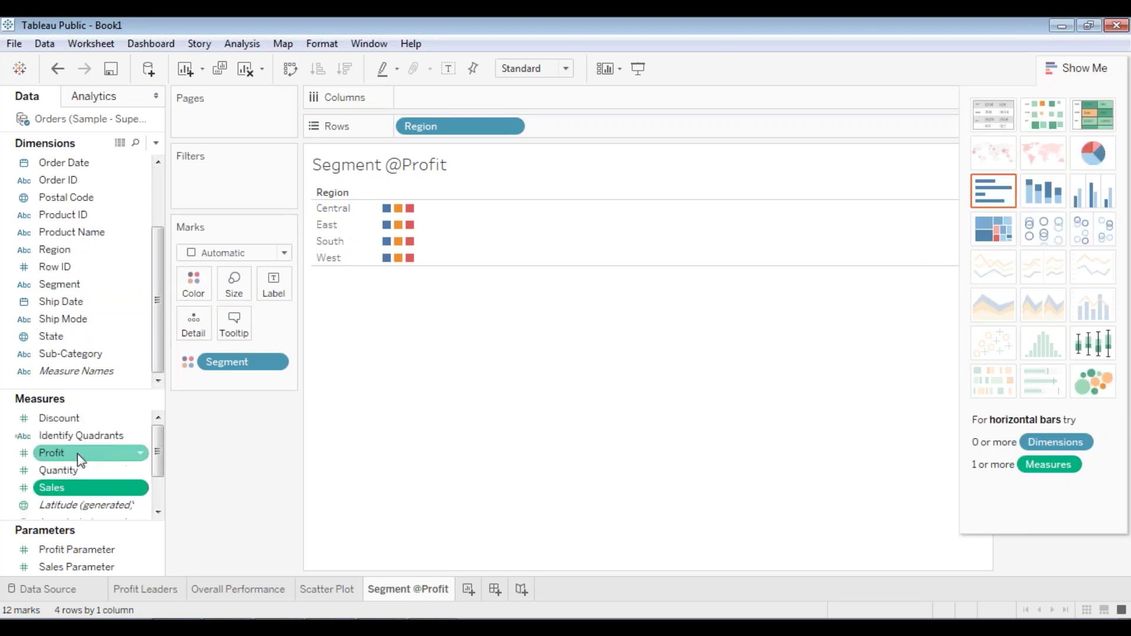
drag(87, 453, 238, 281)
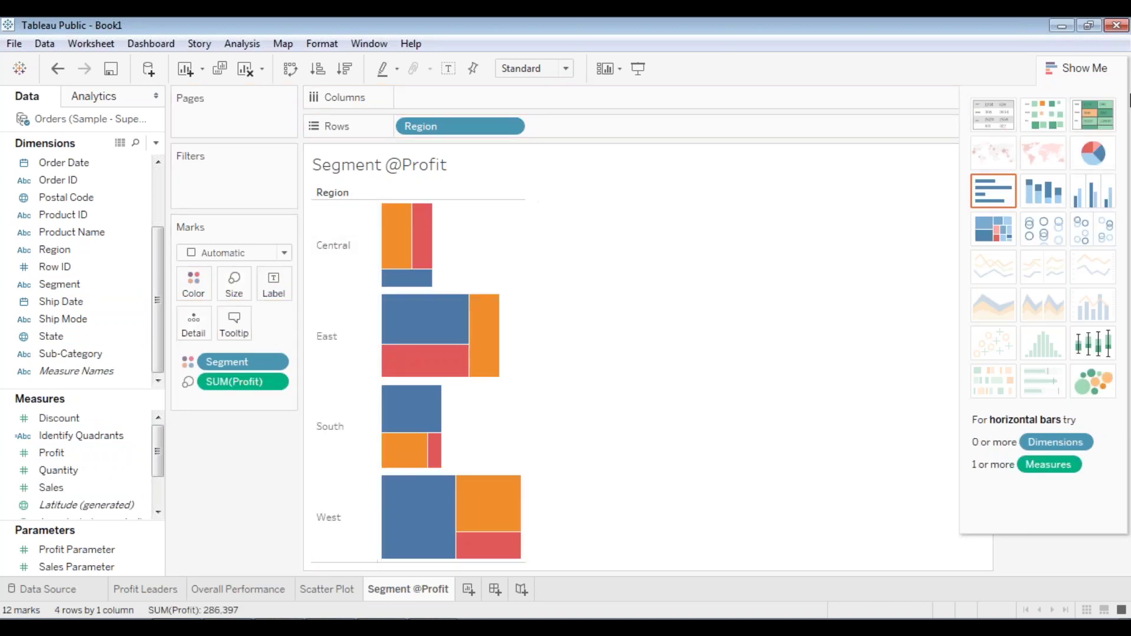
click(1090, 158)
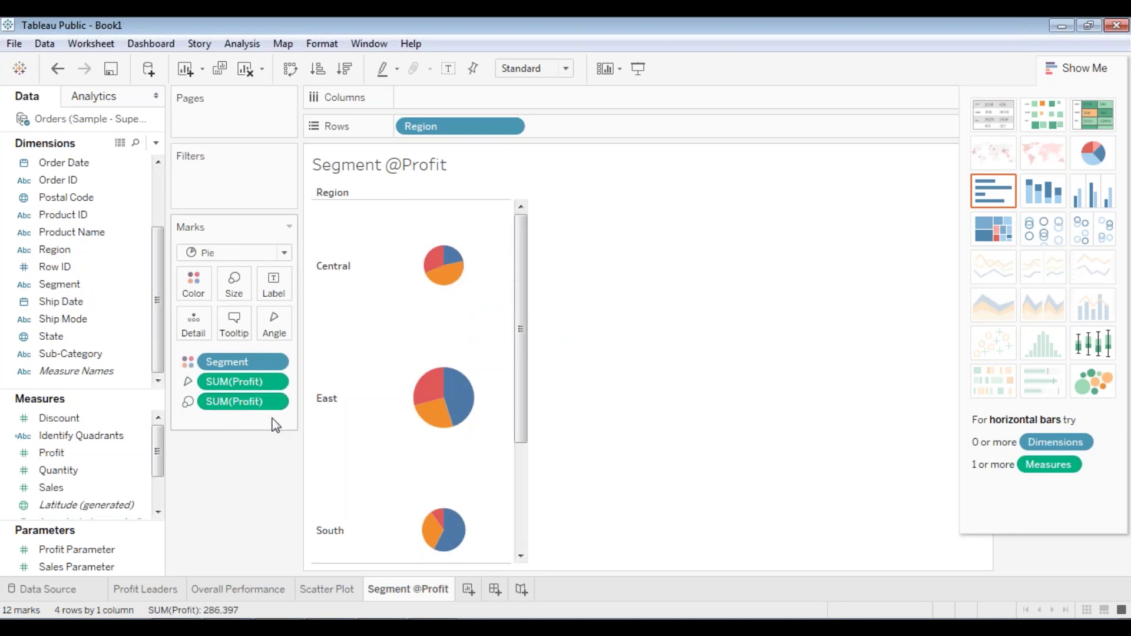
drag(259, 414, 853, 337)
mouse_move(526, 316)
mouse_down()
mouse_move(521, 295)
mouse_move(503, 462)
mouse_move(526, 297)
mouse_up()
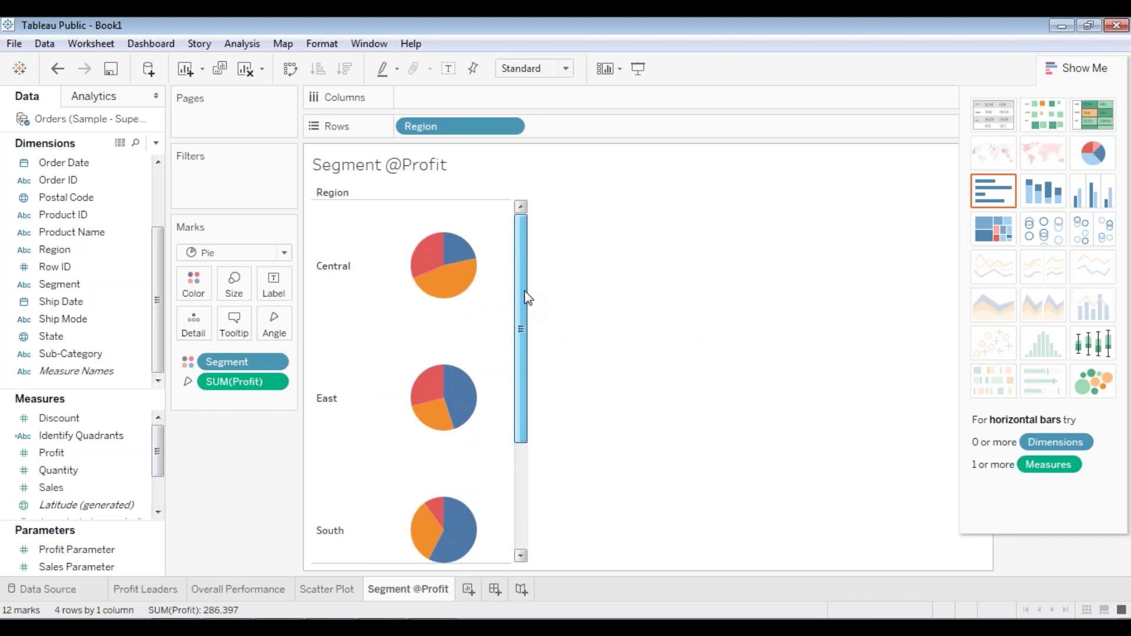
- Add a Region filter that keeps all regions
click(67, 256)
scroll(67, 259, up, 2)
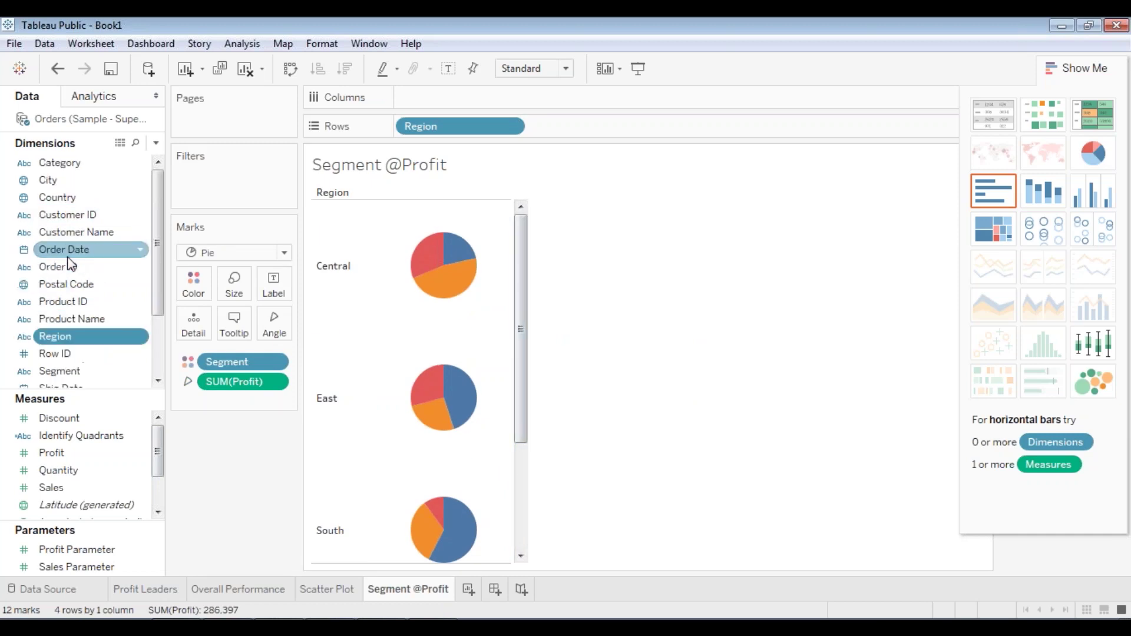
scroll(85, 314, down, 2)
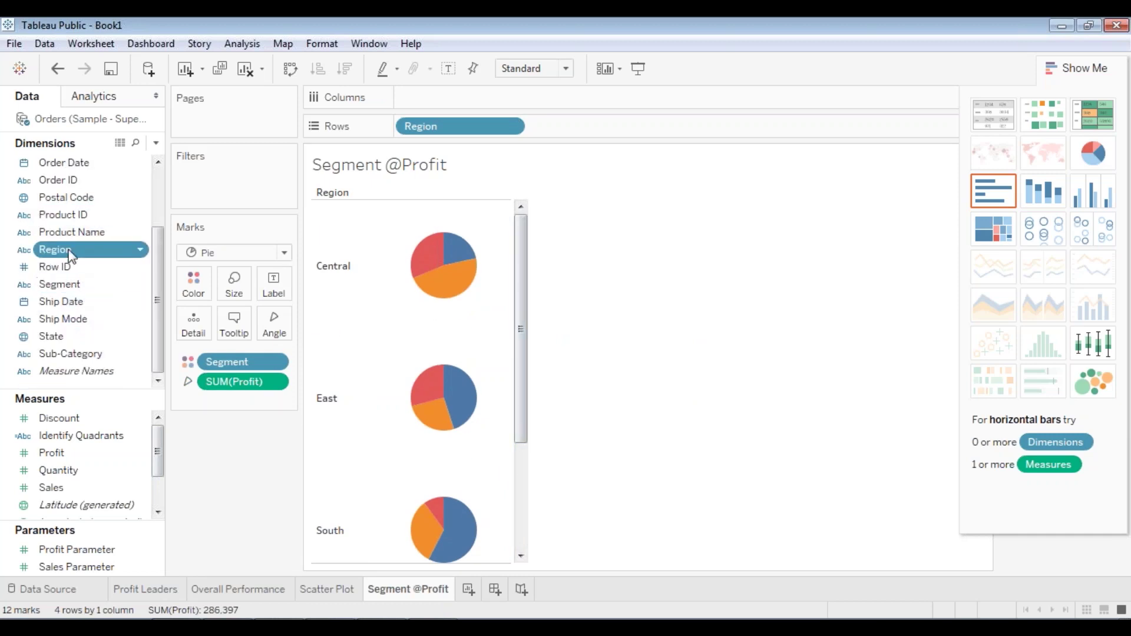
drag(68, 253, 214, 179)
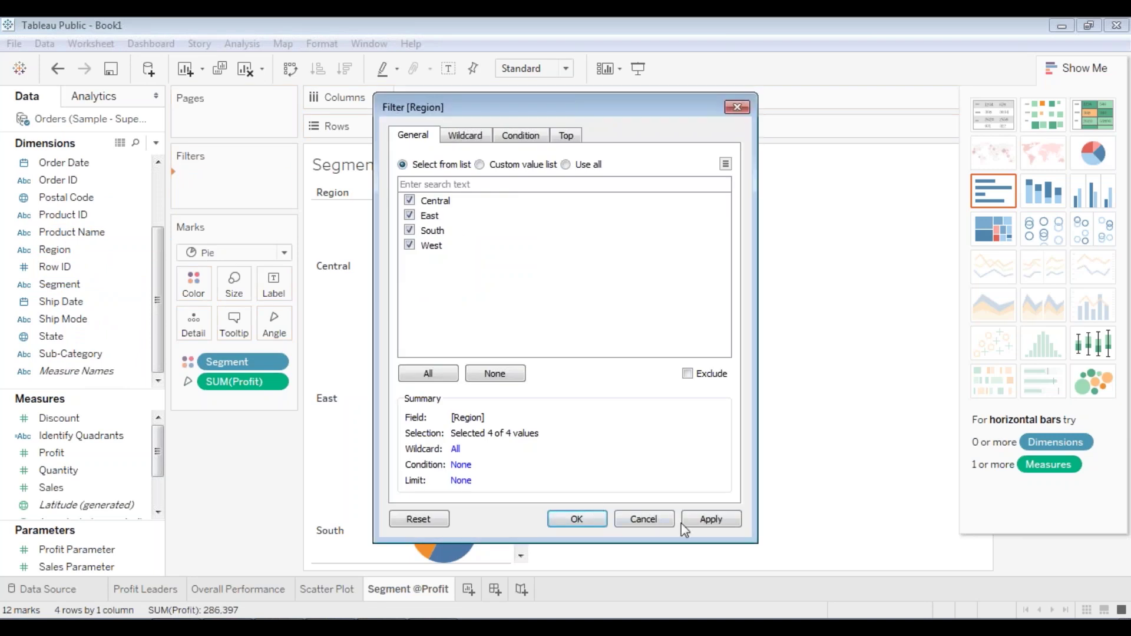
click(577, 519)
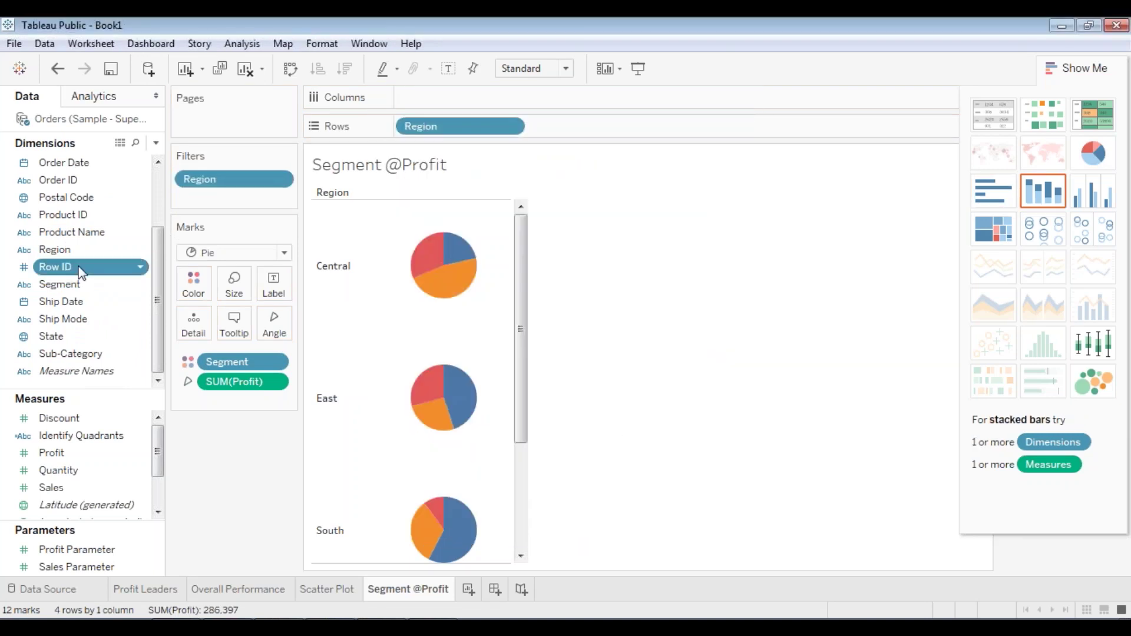
- Add a State filter including every state, then close Show Me
drag(83, 335, 194, 196)
click(428, 373)
click(710, 519)
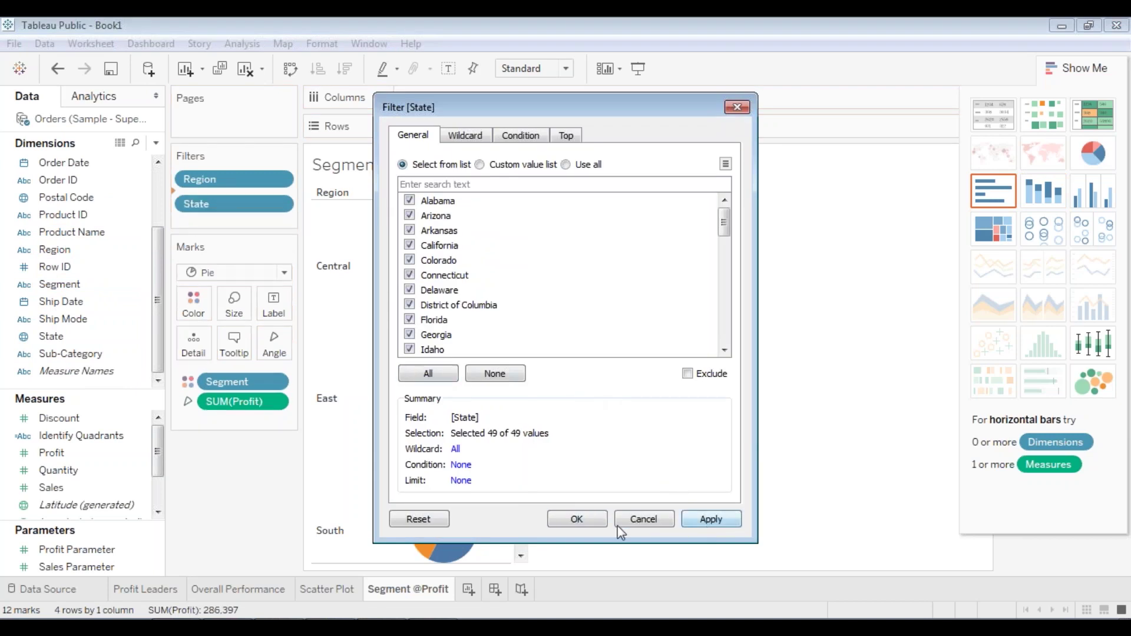
click(588, 519)
click(1068, 70)
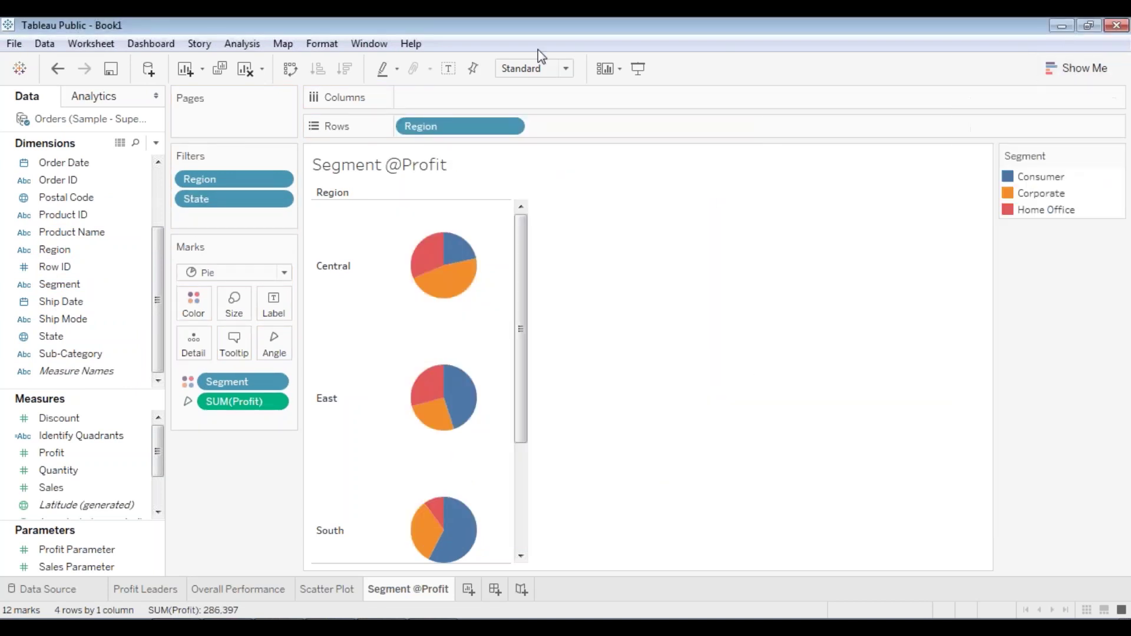
- Show the Region and State filter cards beside the pie charts
right_click(237, 175)
click(295, 213)
right_click(252, 199)
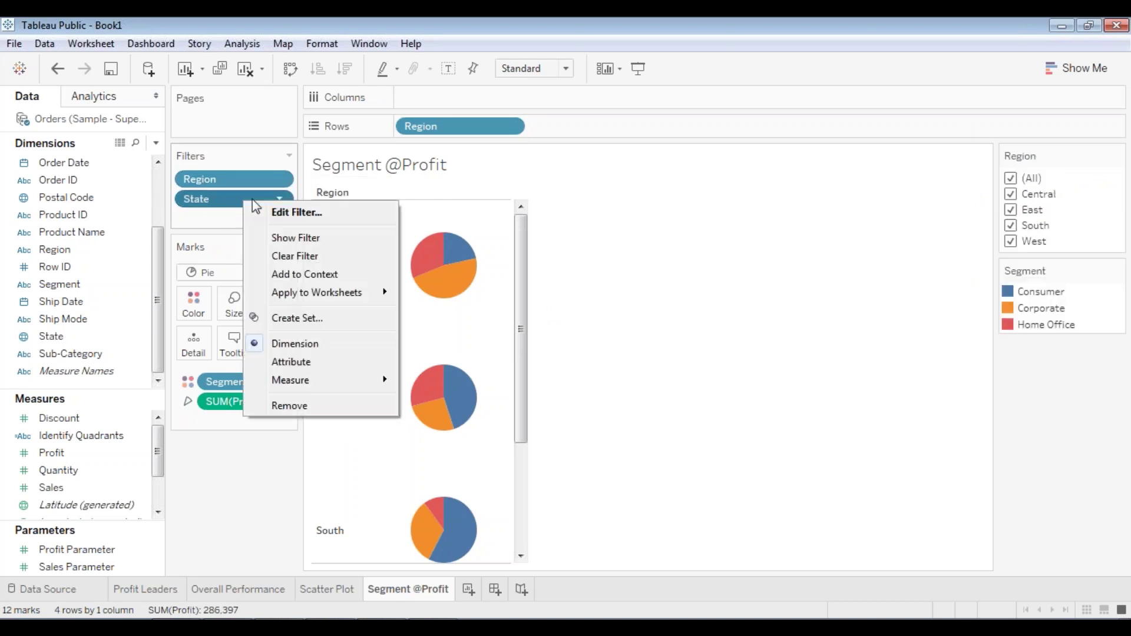
click(291, 238)
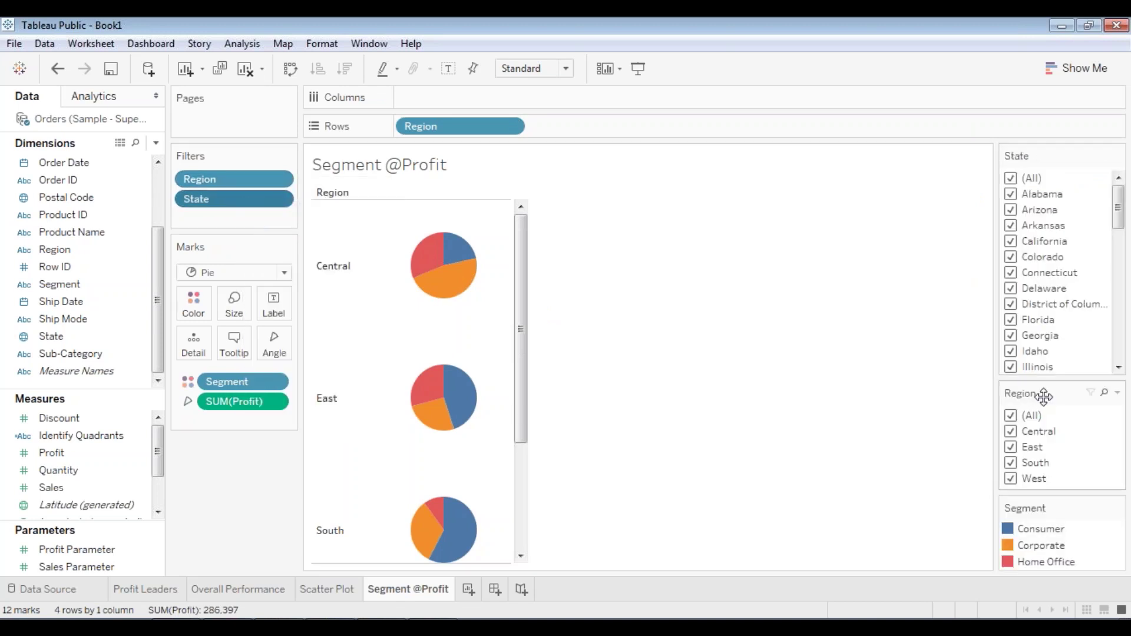
- Stack the Region filter card above State and adjust the layout
drag(1043, 147, 1043, 147)
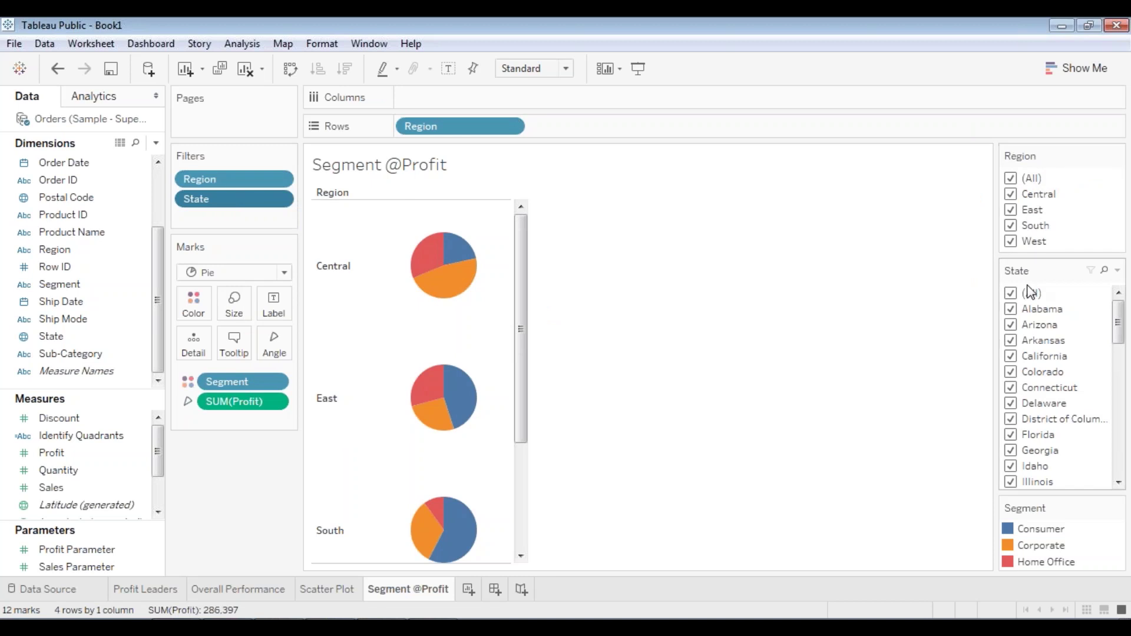
click(416, 171)
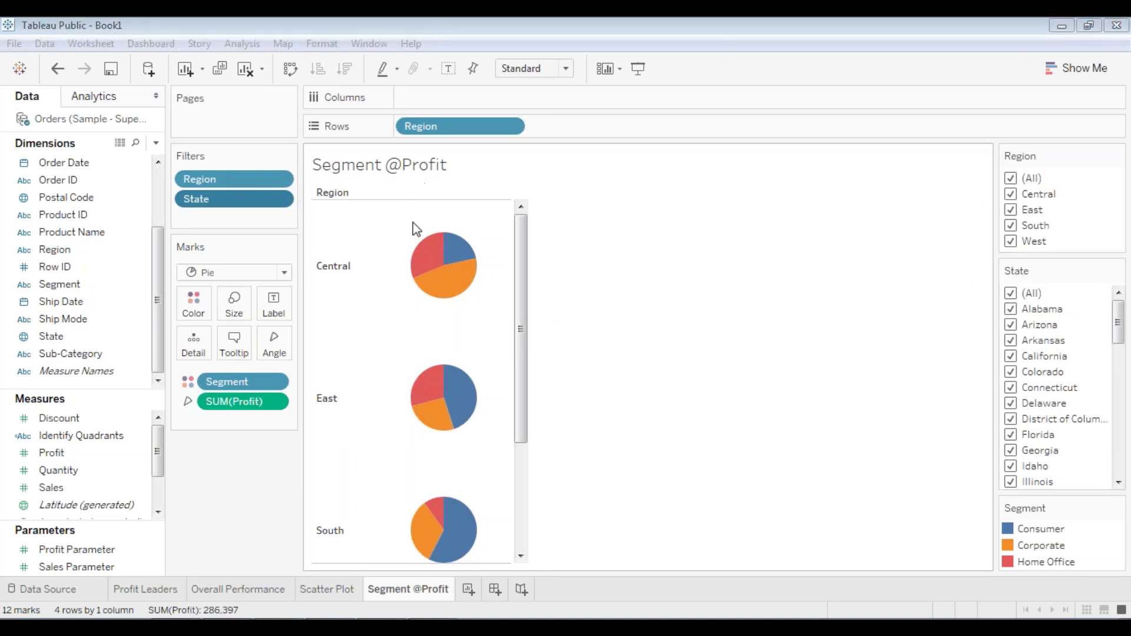
mouse_move(439, 250)
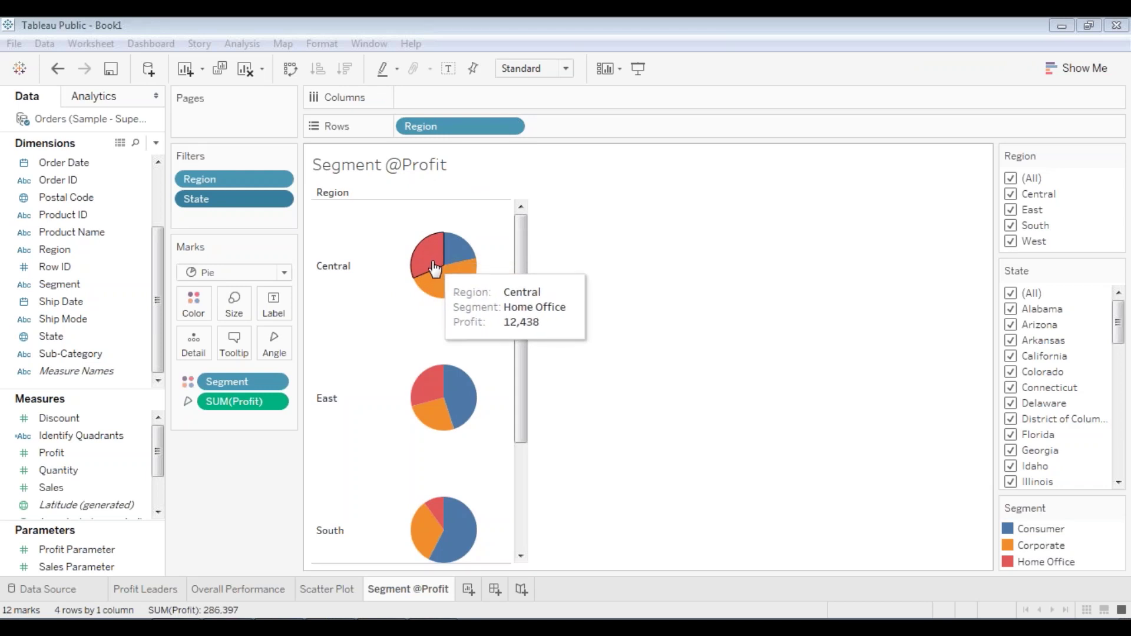
mouse_move(465, 282)
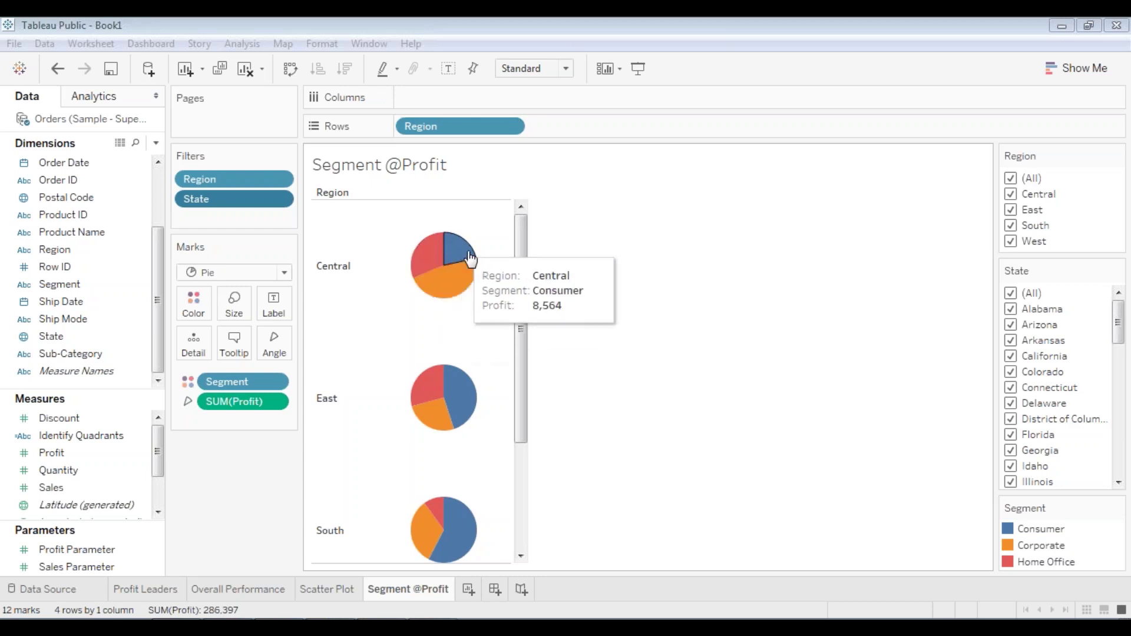
scroll(503, 386, down, 5)
scroll(495, 356, up, 5)
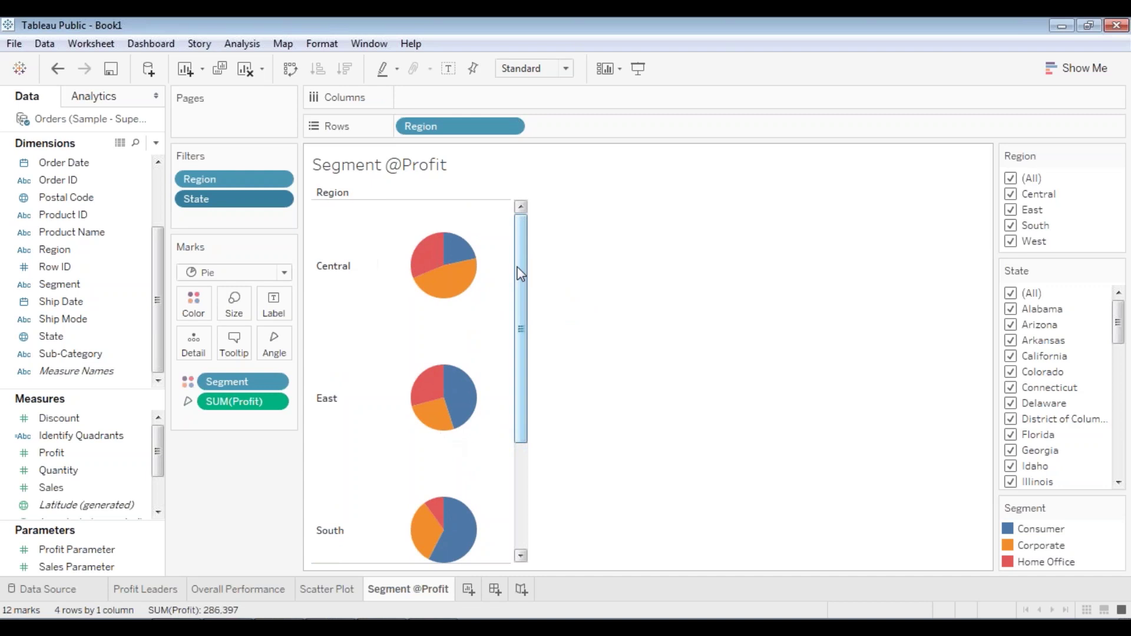
scroll(522, 290, down, 3)
drag(526, 357, 533, 250)
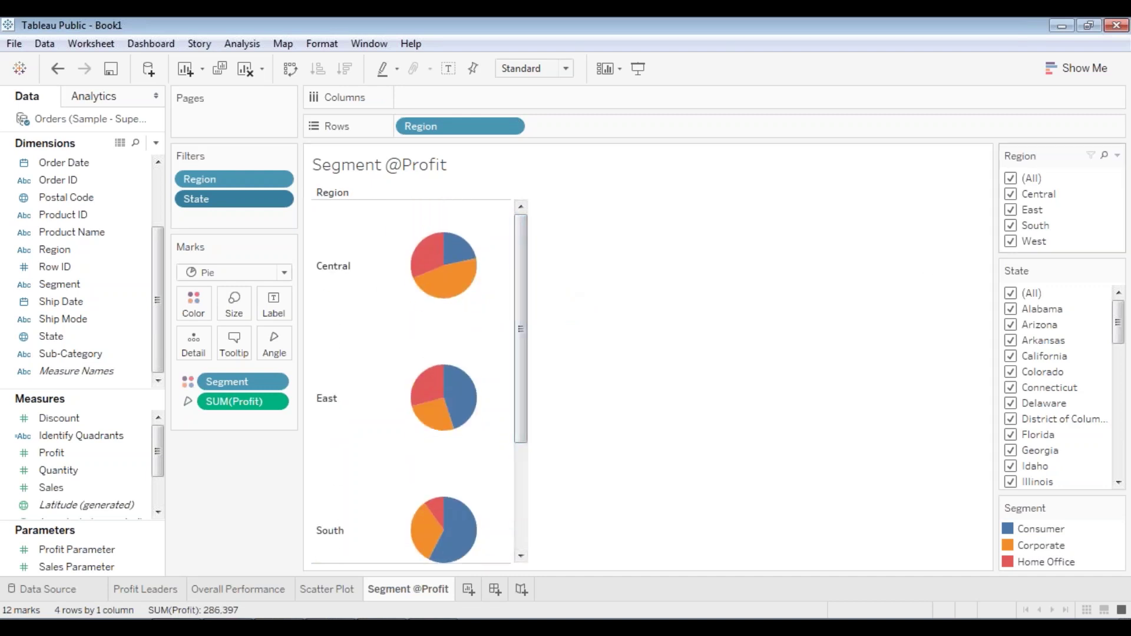
click(1010, 179)
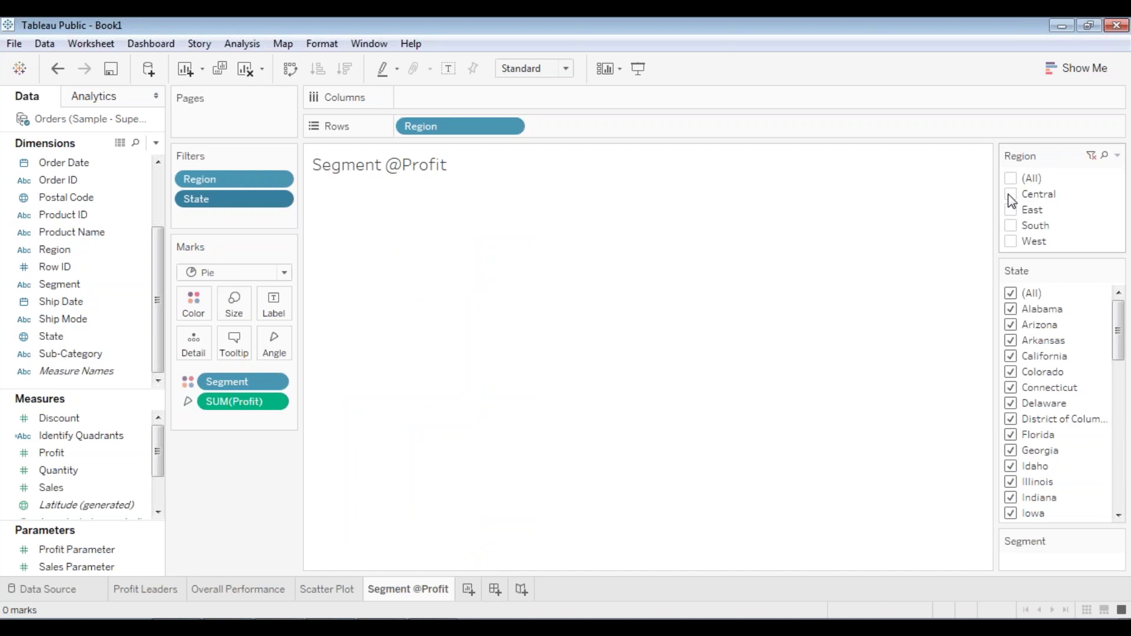
click(1010, 195)
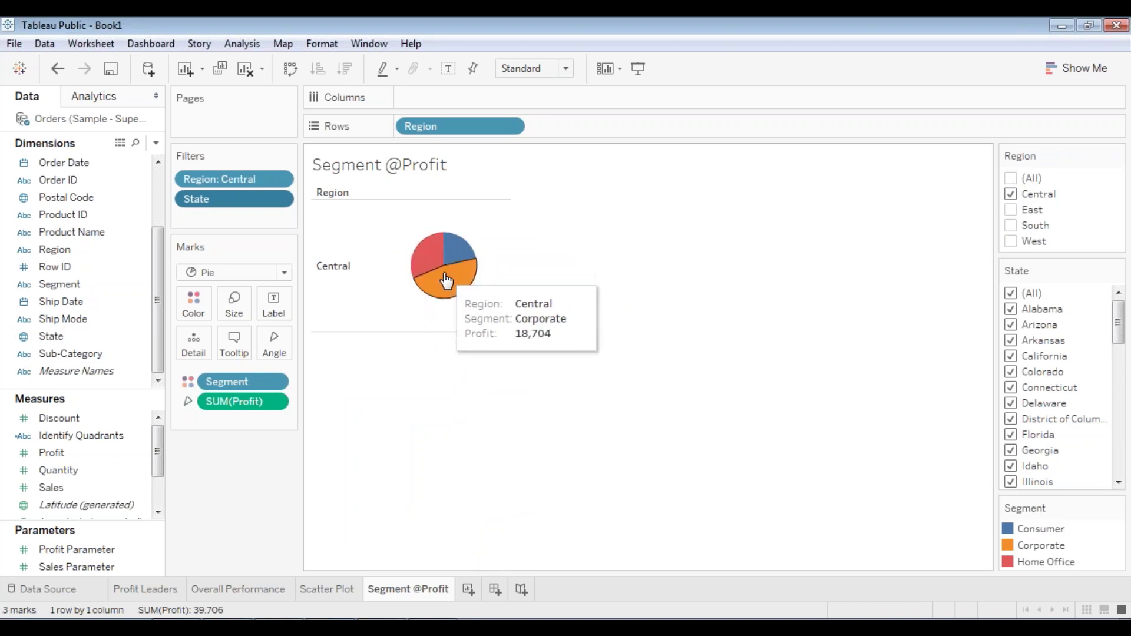
click(1011, 195)
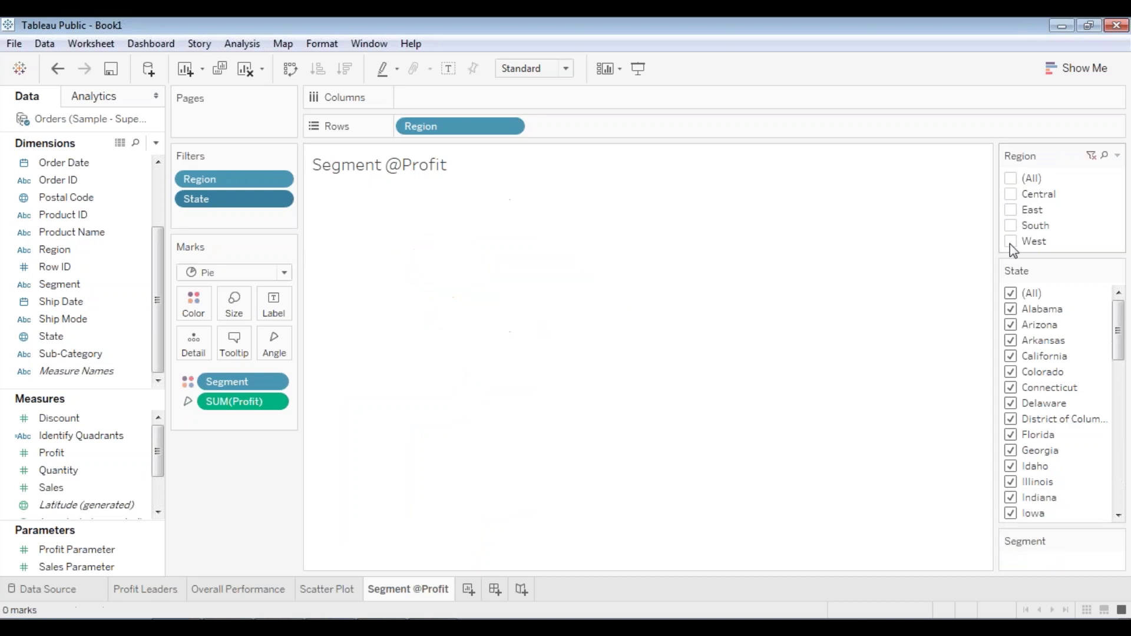
click(1010, 242)
mouse_move(454, 254)
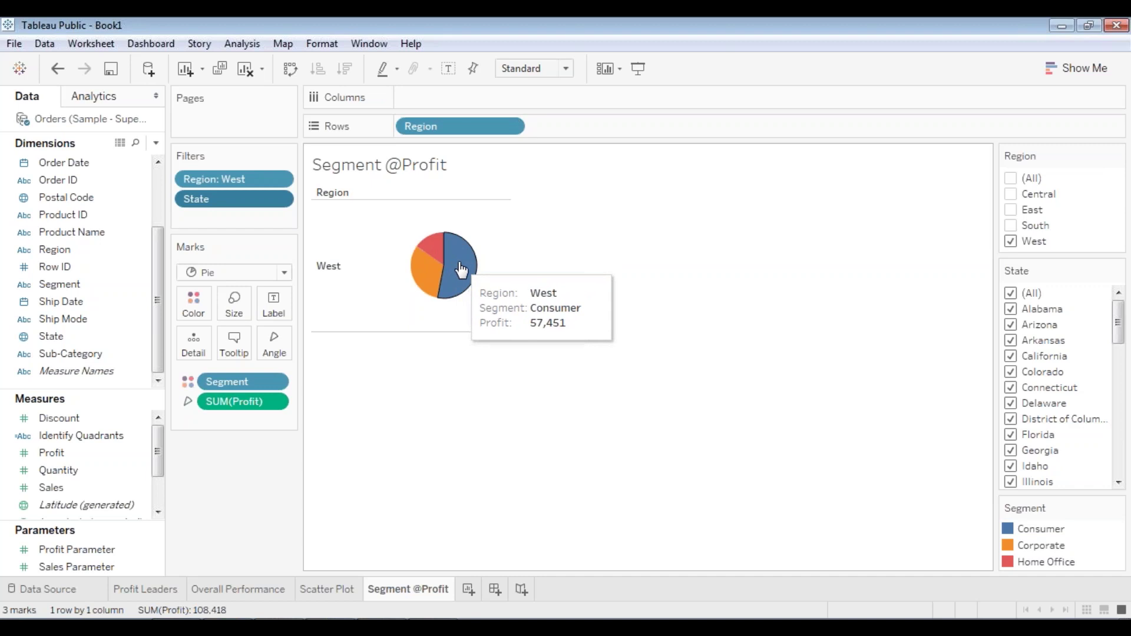
click(1011, 241)
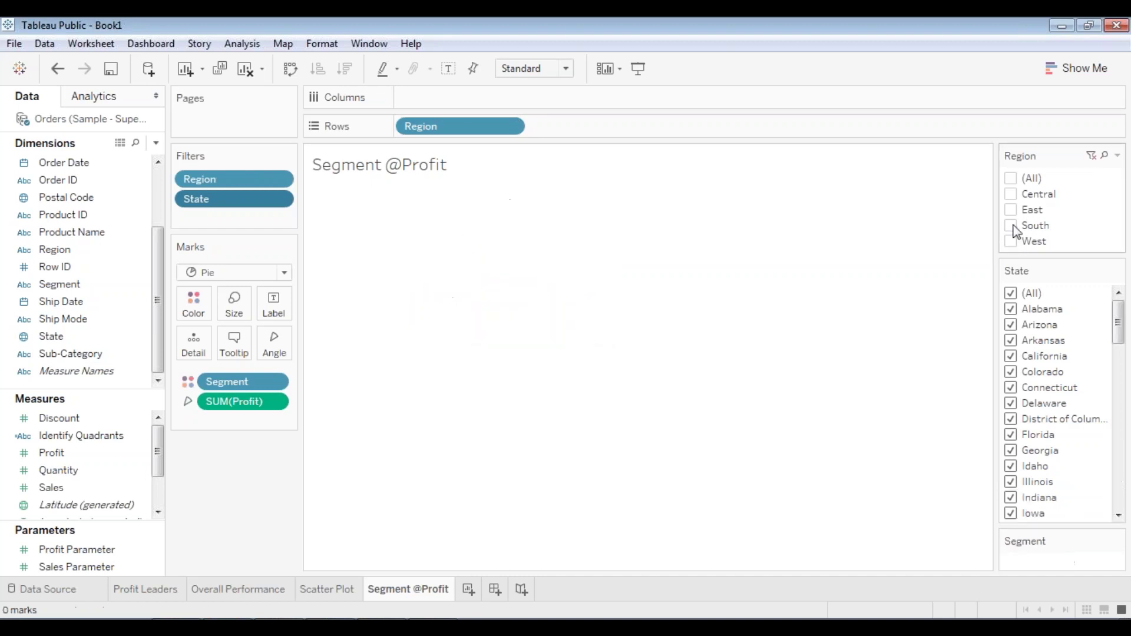
click(1011, 225)
click(1011, 210)
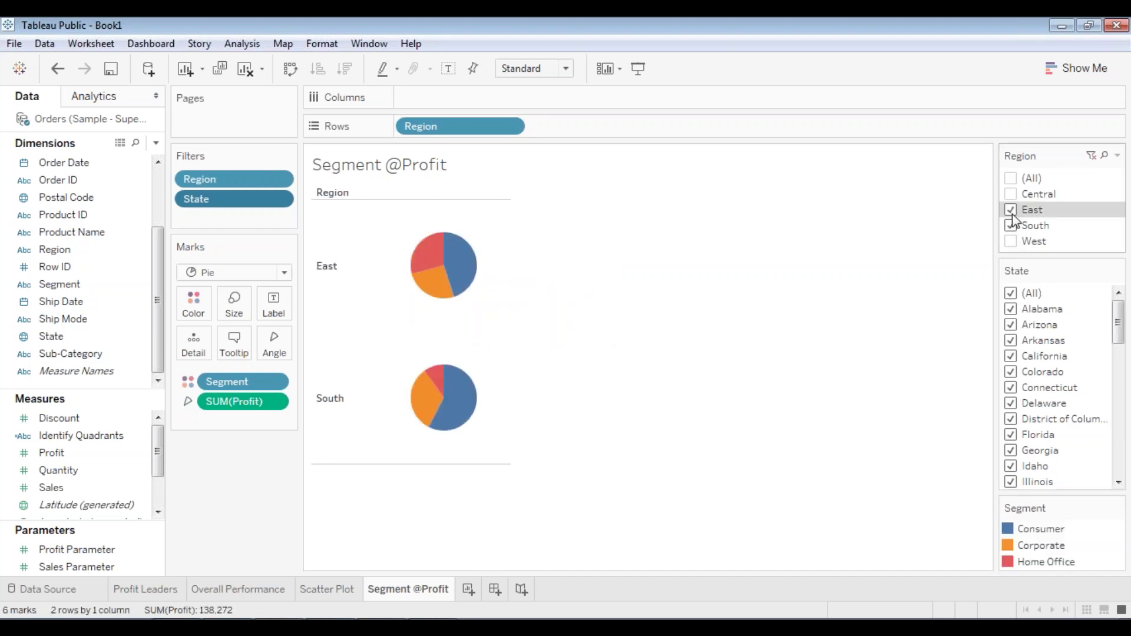
click(1011, 210)
click(1011, 226)
click(1012, 179)
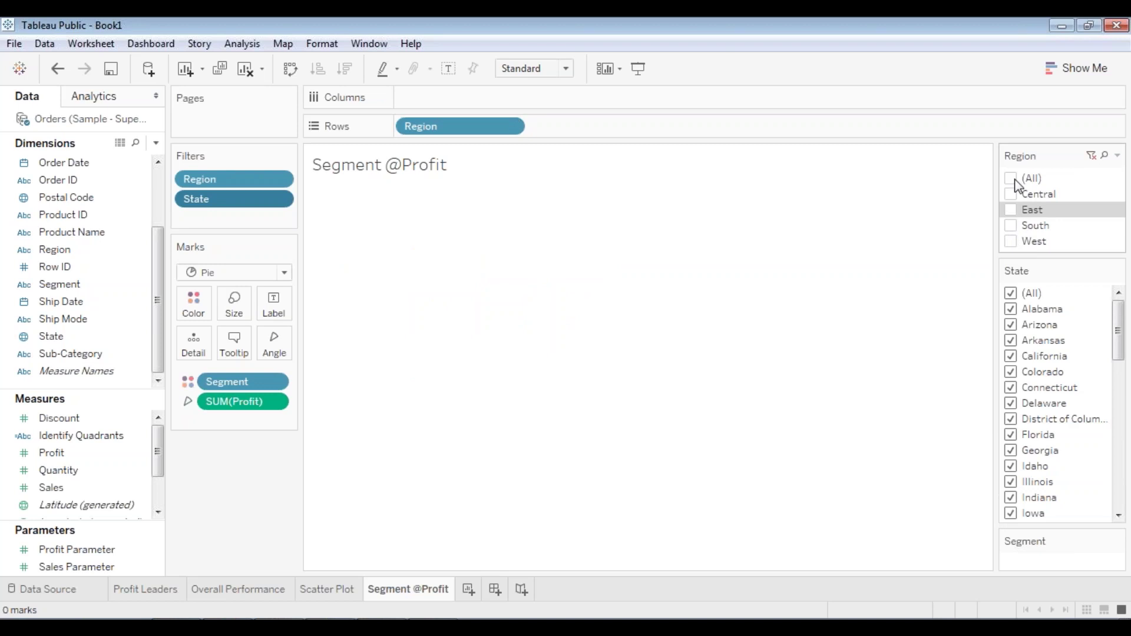
mouse_move(523, 268)
mouse_down()
mouse_move(522, 389)
mouse_move(532, 262)
mouse_up()
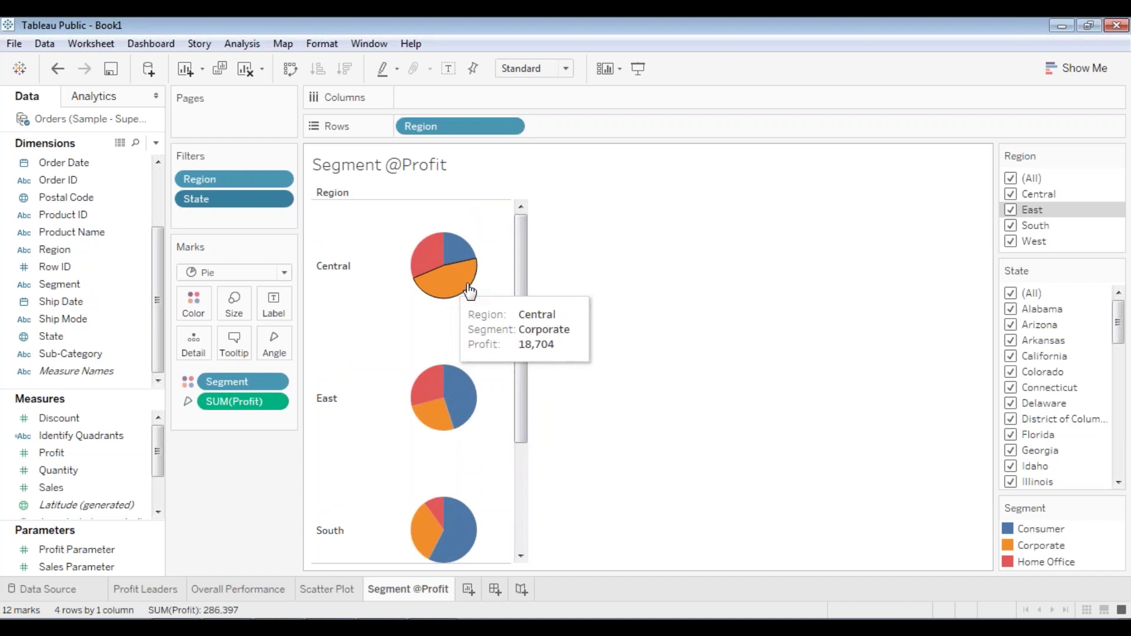
scroll(505, 434, down, 3)
mouse_move(439, 514)
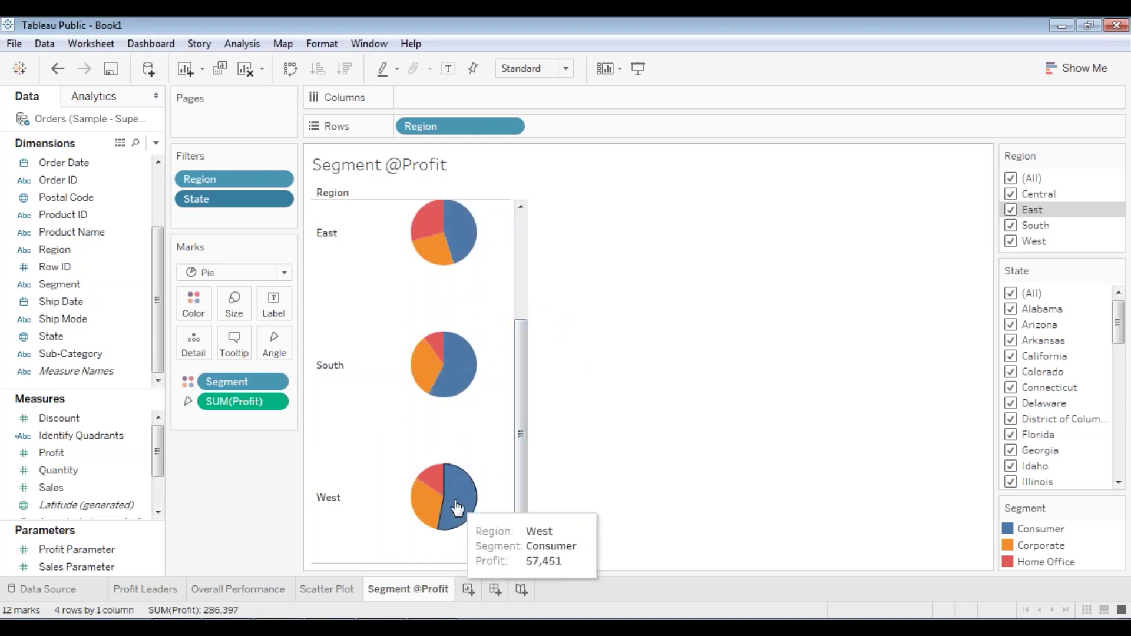
drag(522, 472, 539, 363)
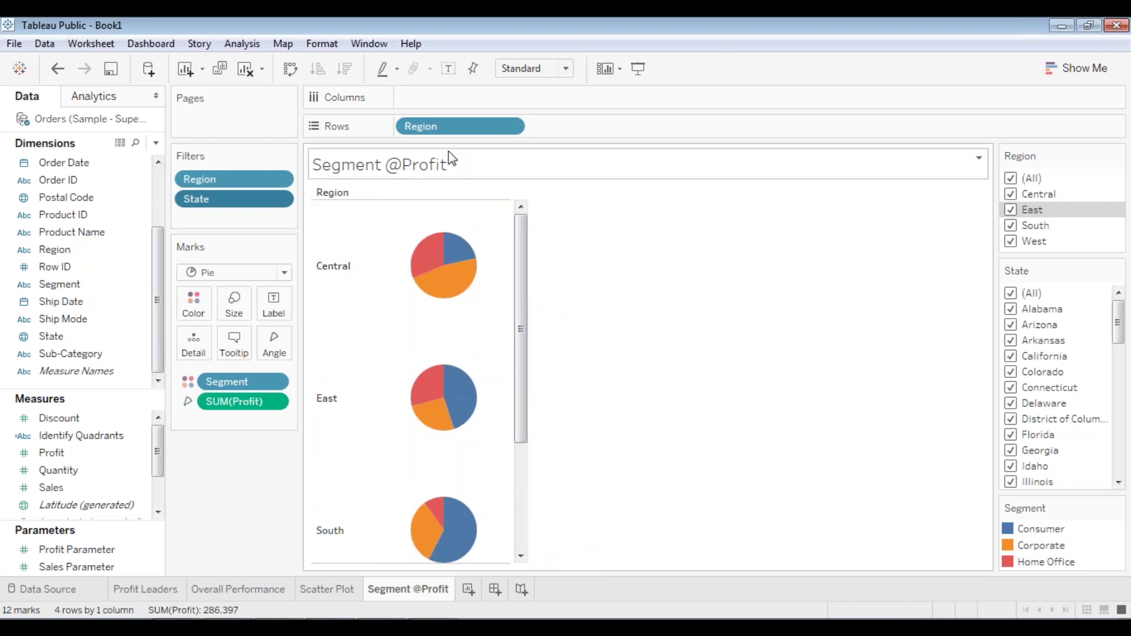
drag(522, 278, 505, 391)
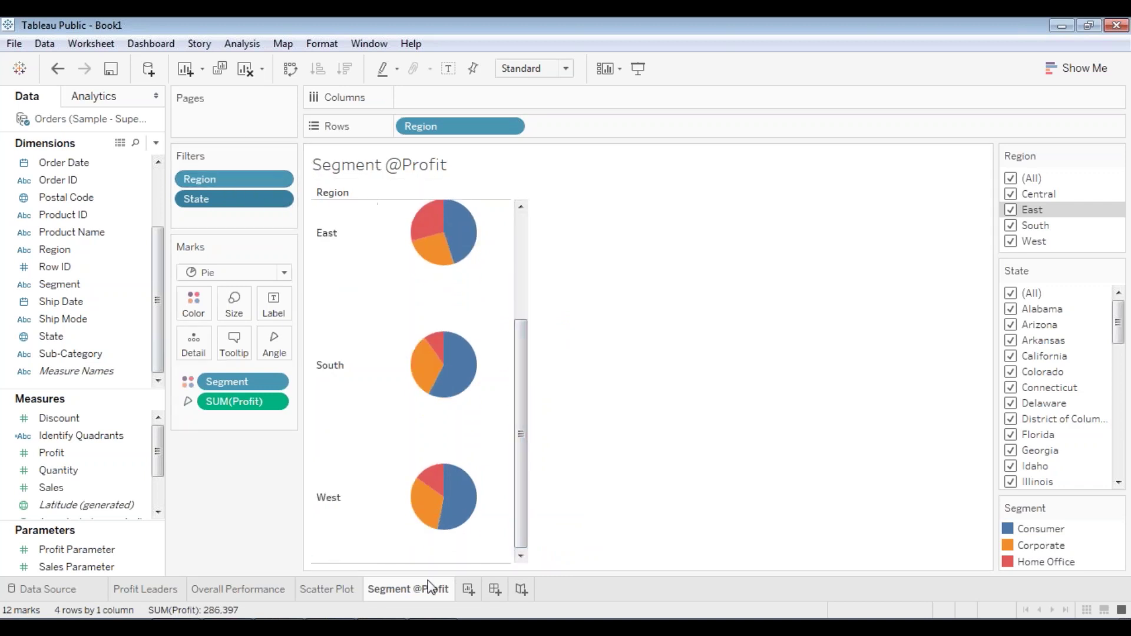
mouse_move(433, 595)
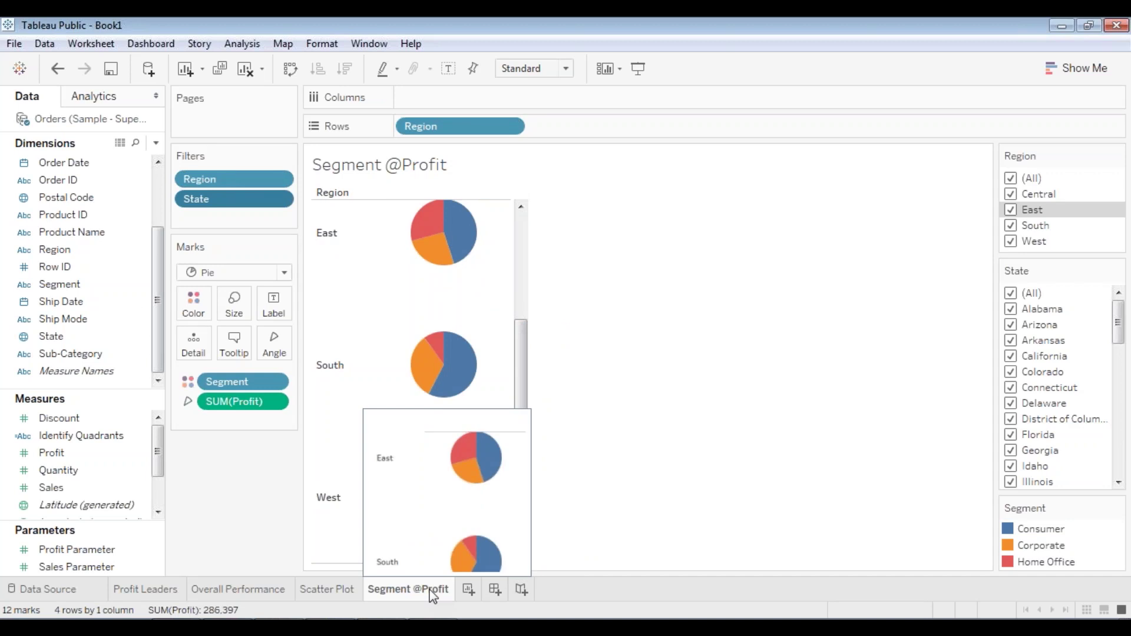
right_click(419, 596)
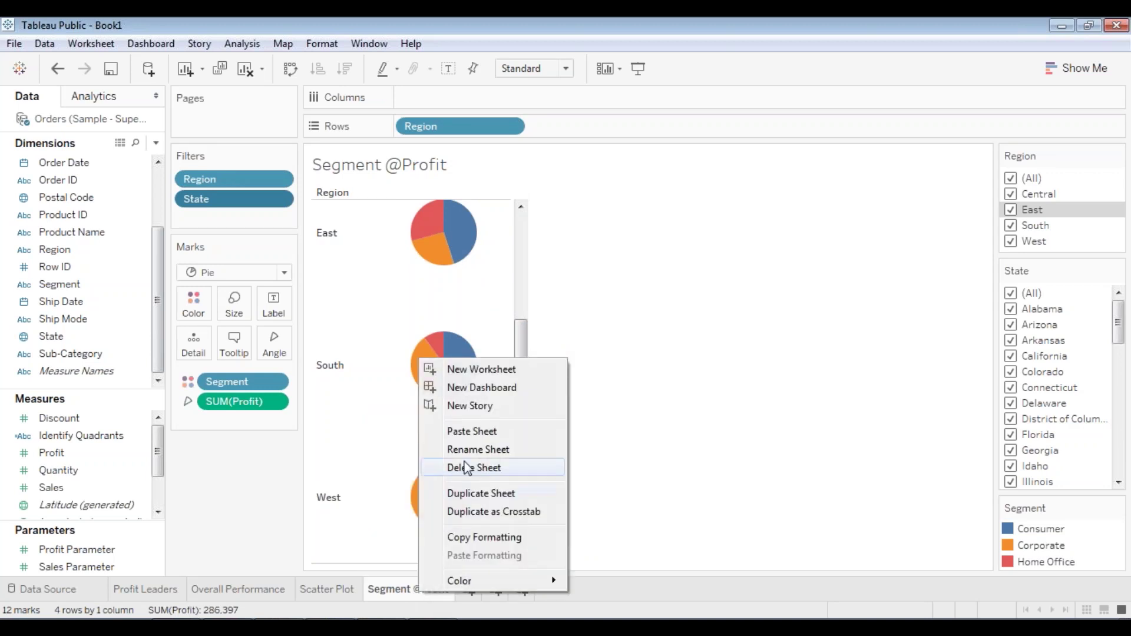
click(477, 500)
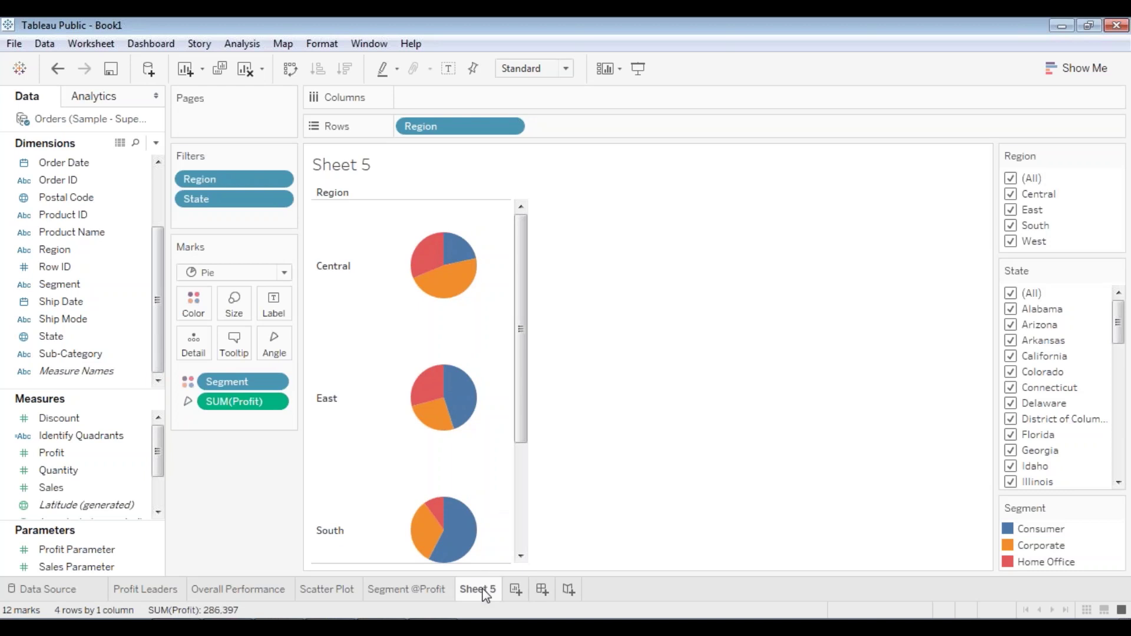
right_click(484, 594)
click(555, 446)
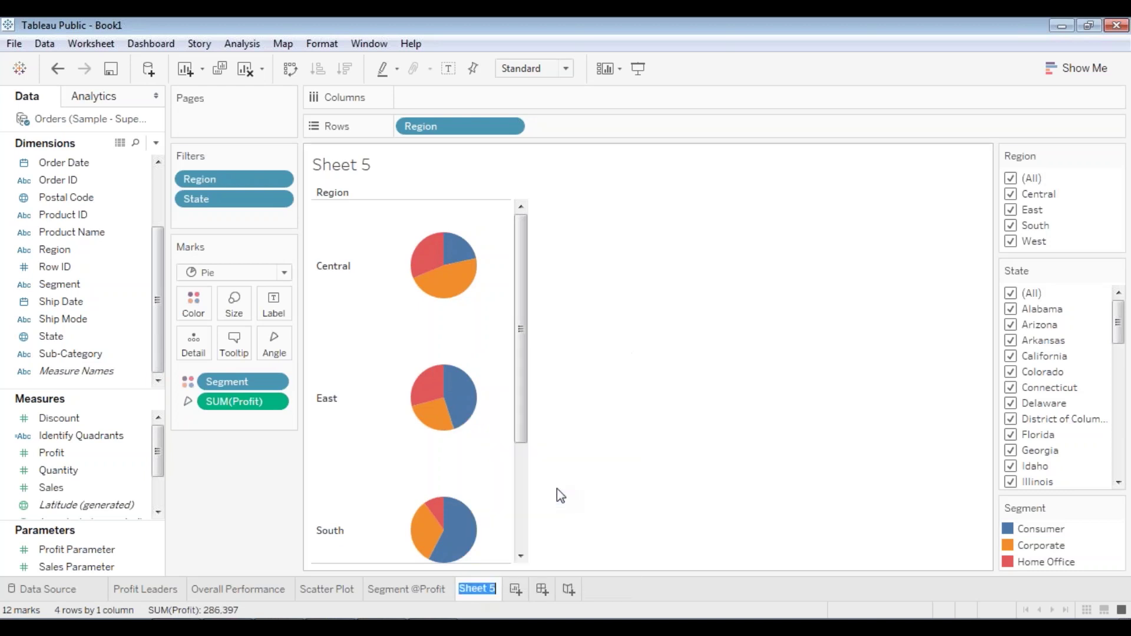
text(Segment)
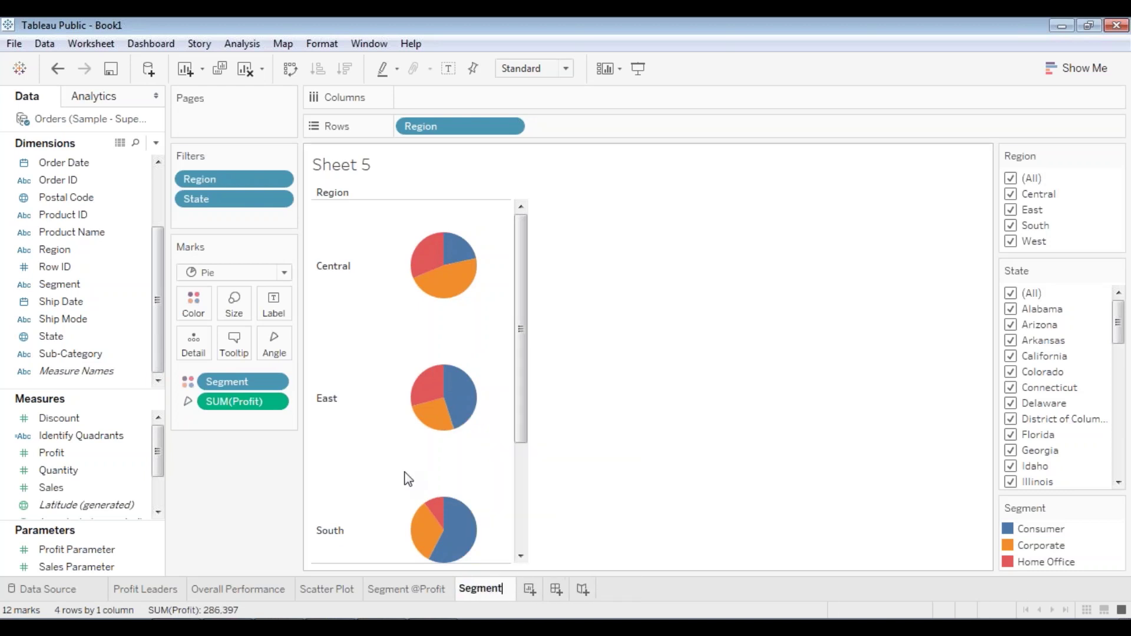
text( @Sales)
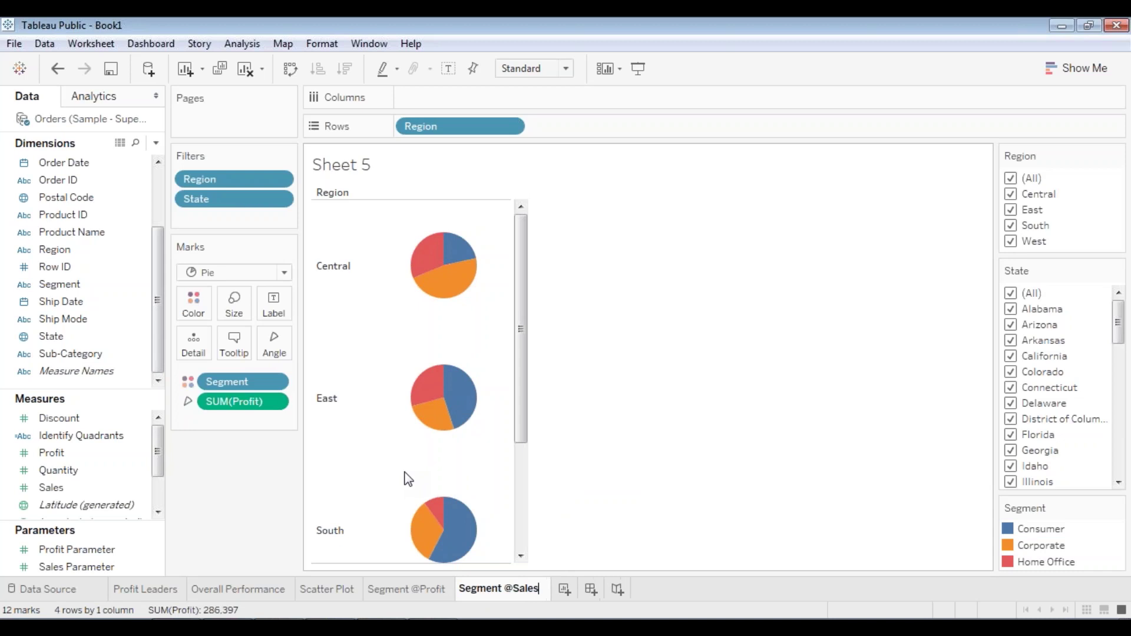
key(Return)
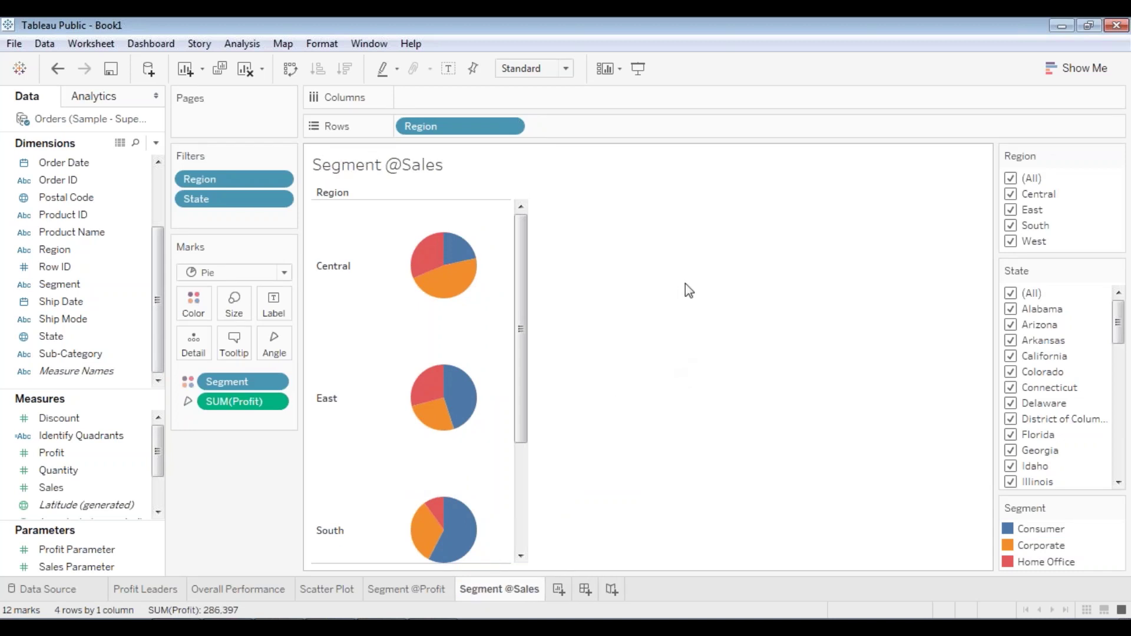
- Replace SUM(Profit) on the pie Angle with Sales
click(274, 402)
click(248, 631)
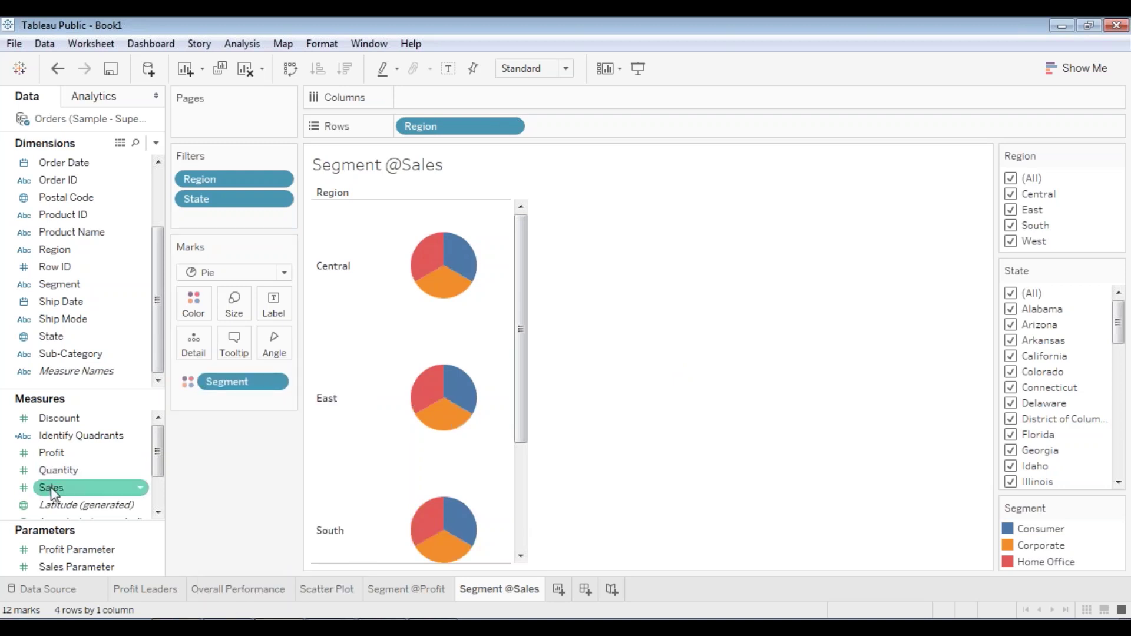
drag(51, 492, 271, 343)
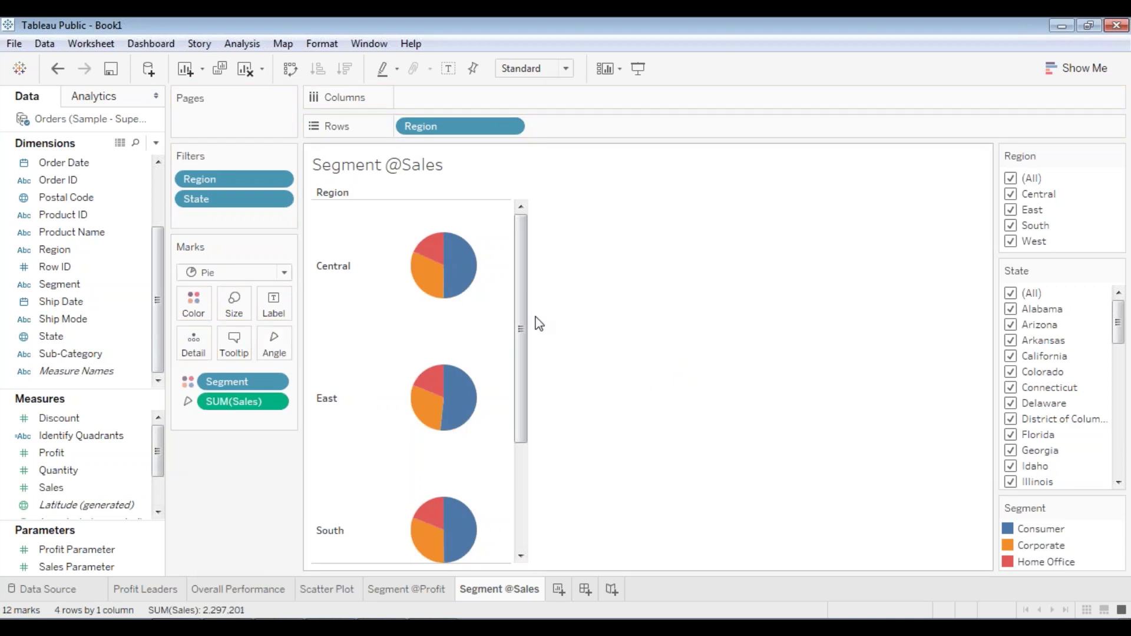
click(429, 592)
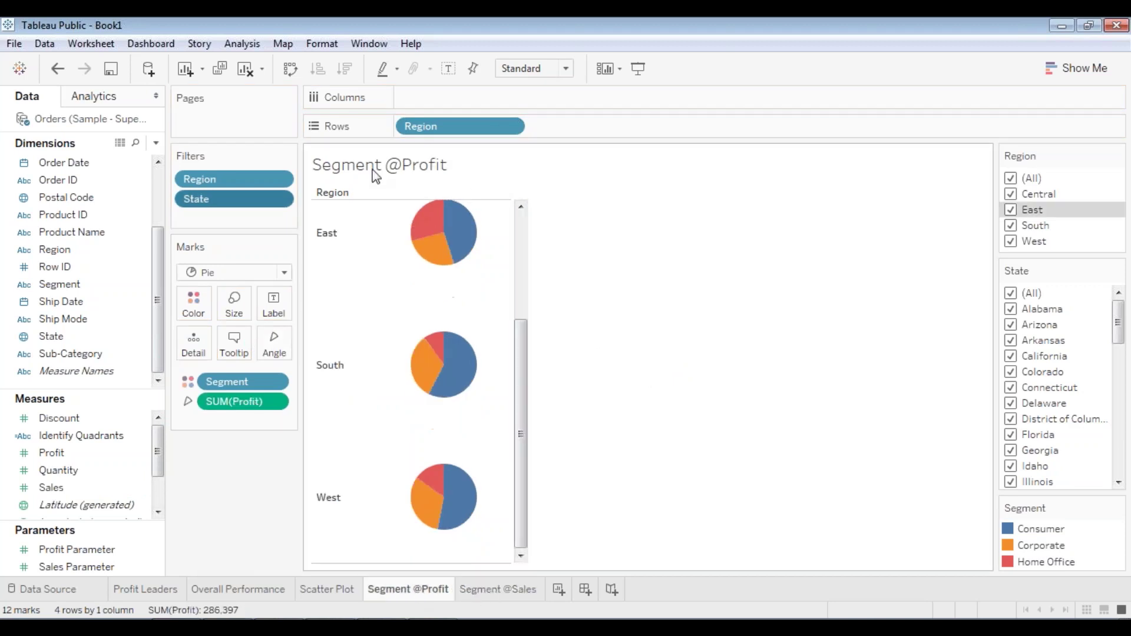
drag(522, 463, 513, 303)
mouse_move(439, 298)
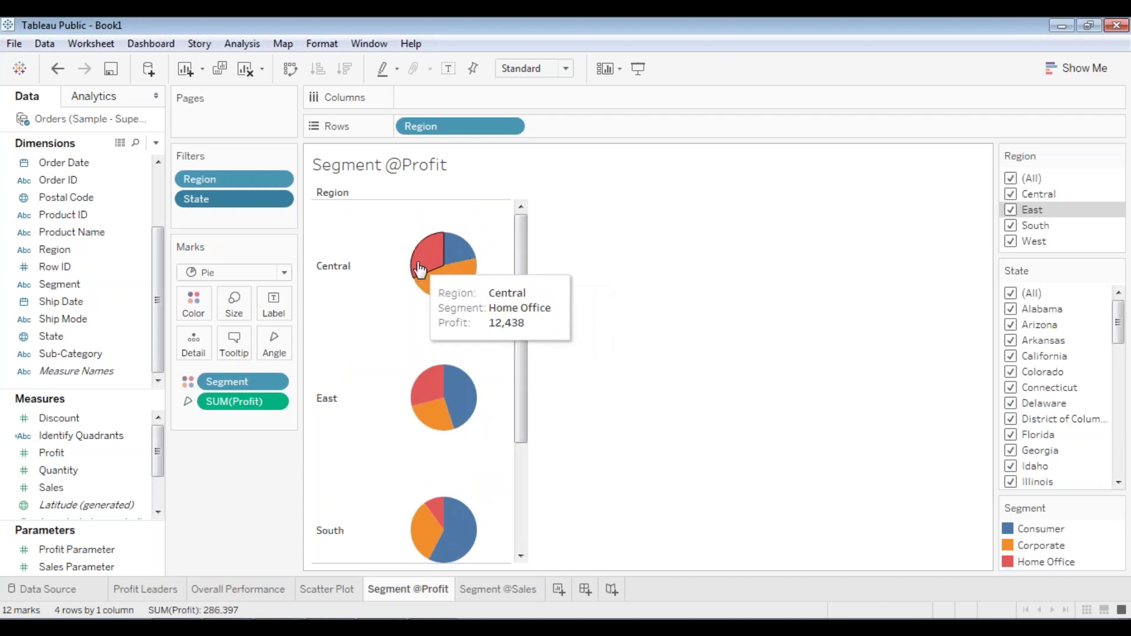
mouse_move(450, 259)
click(520, 589)
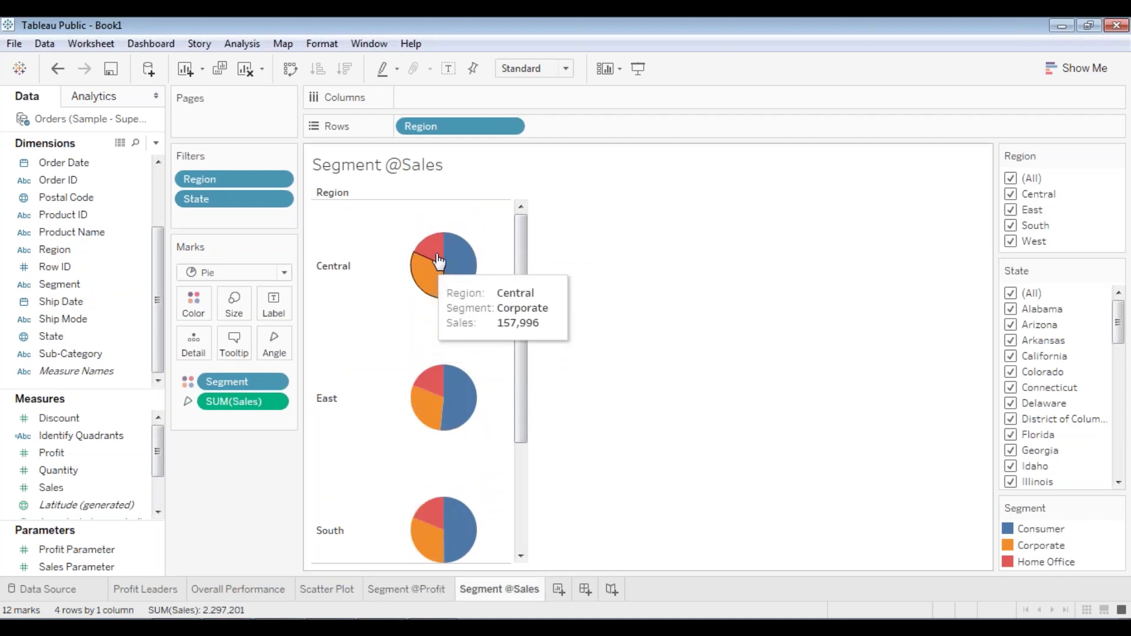
mouse_move(457, 260)
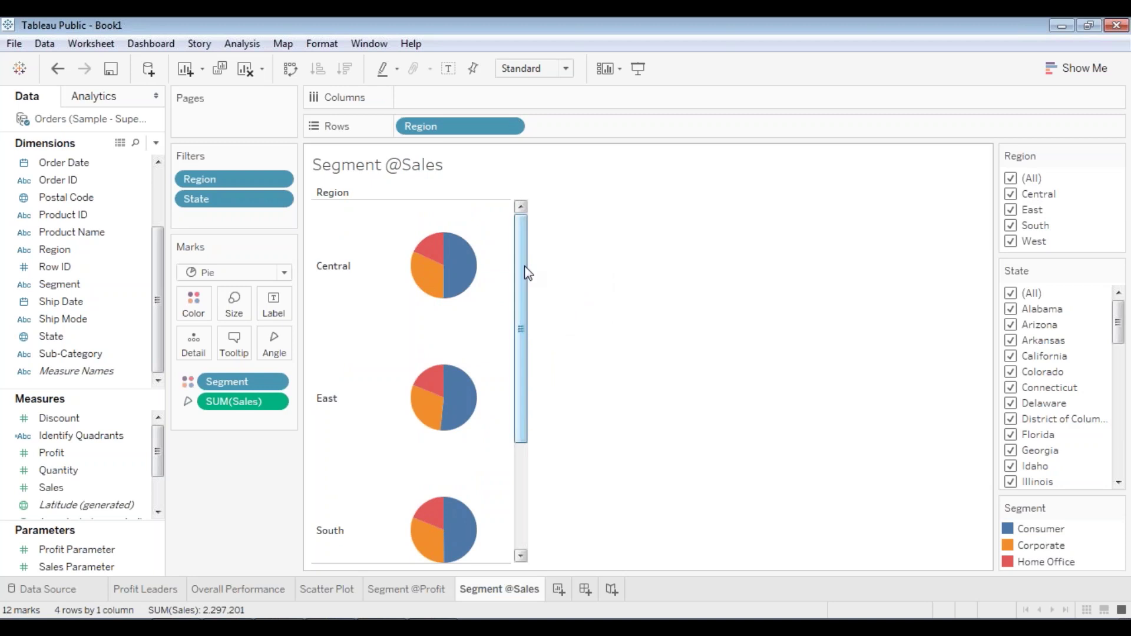
mouse_move(525, 273)
mouse_down()
mouse_move(525, 285)
mouse_move(527, 273)
mouse_up()
mouse_move(465, 262)
drag(525, 436, 521, 460)
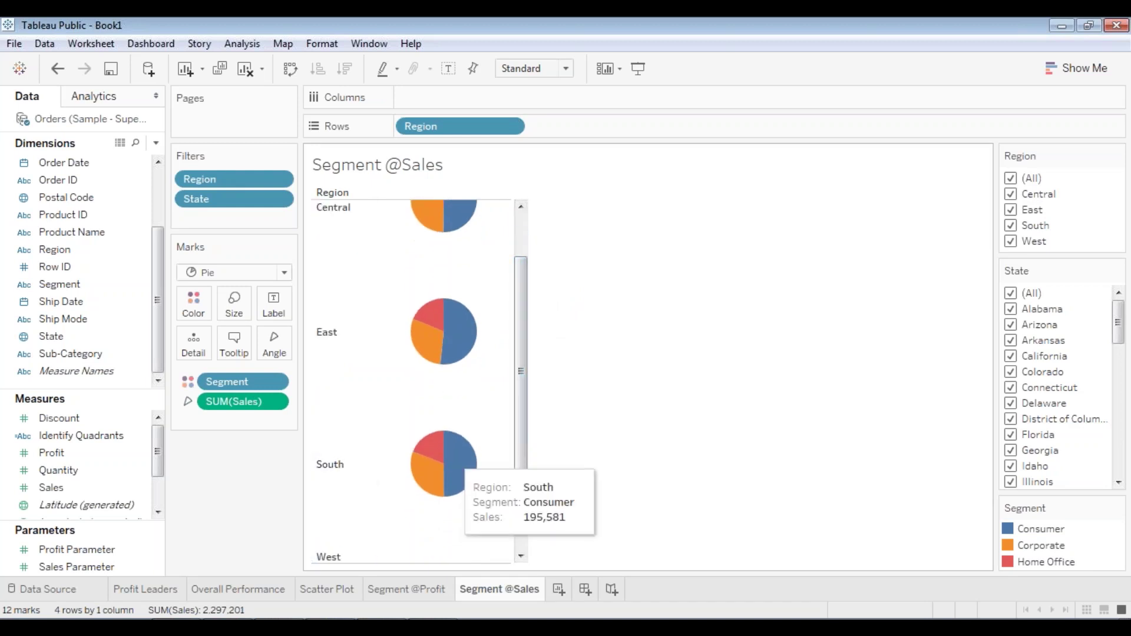
mouse_move(442, 333)
drag(522, 352, 530, 306)
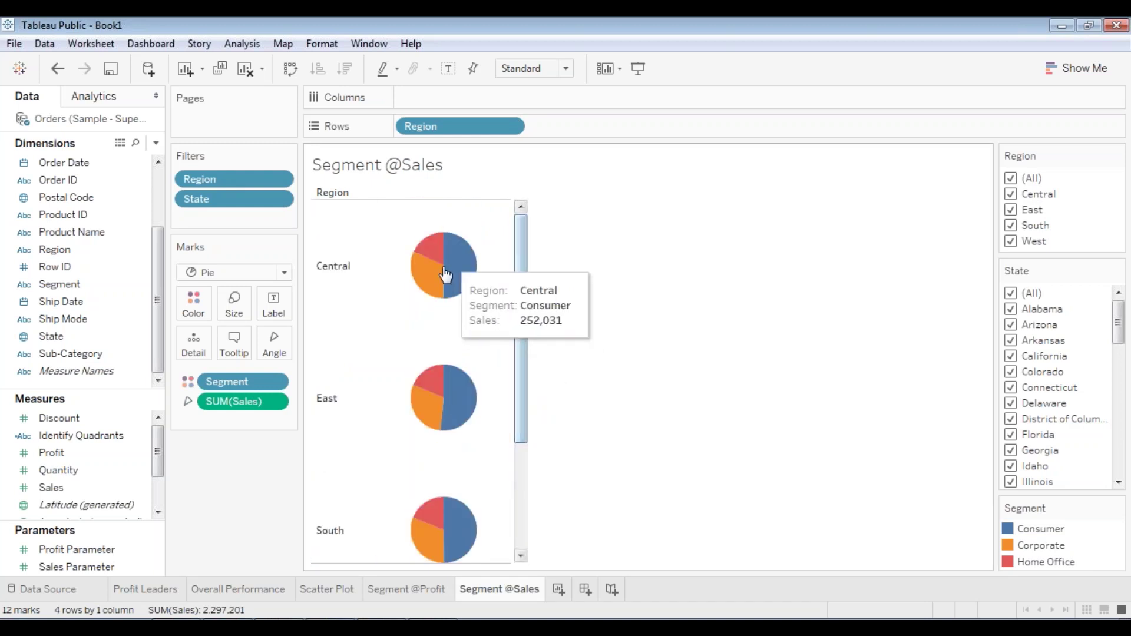
click(408, 590)
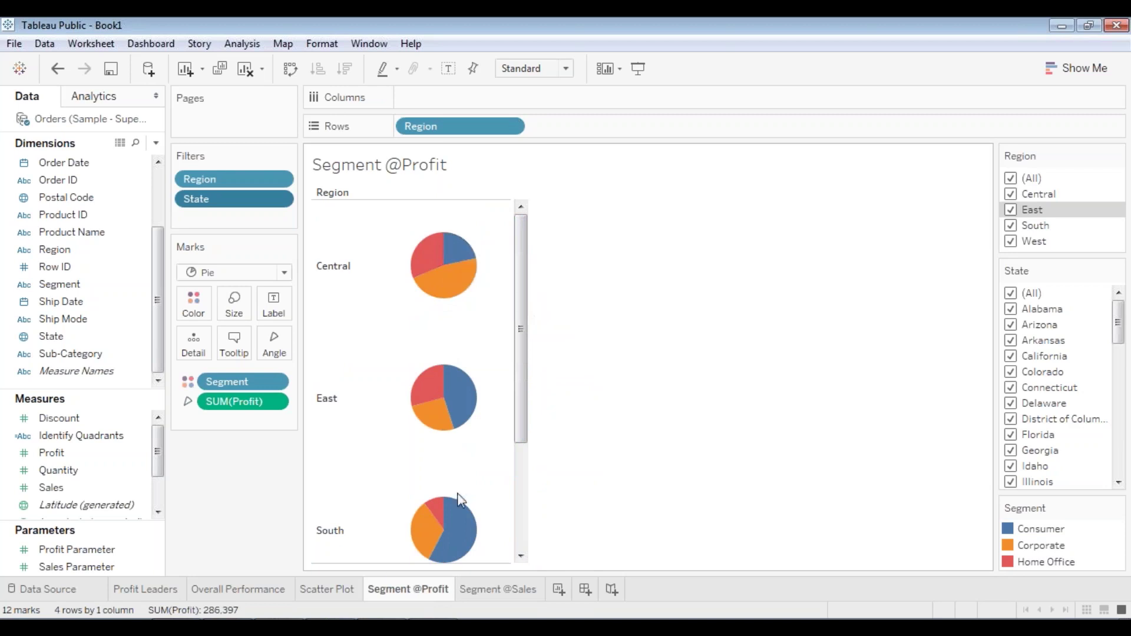
click(513, 590)
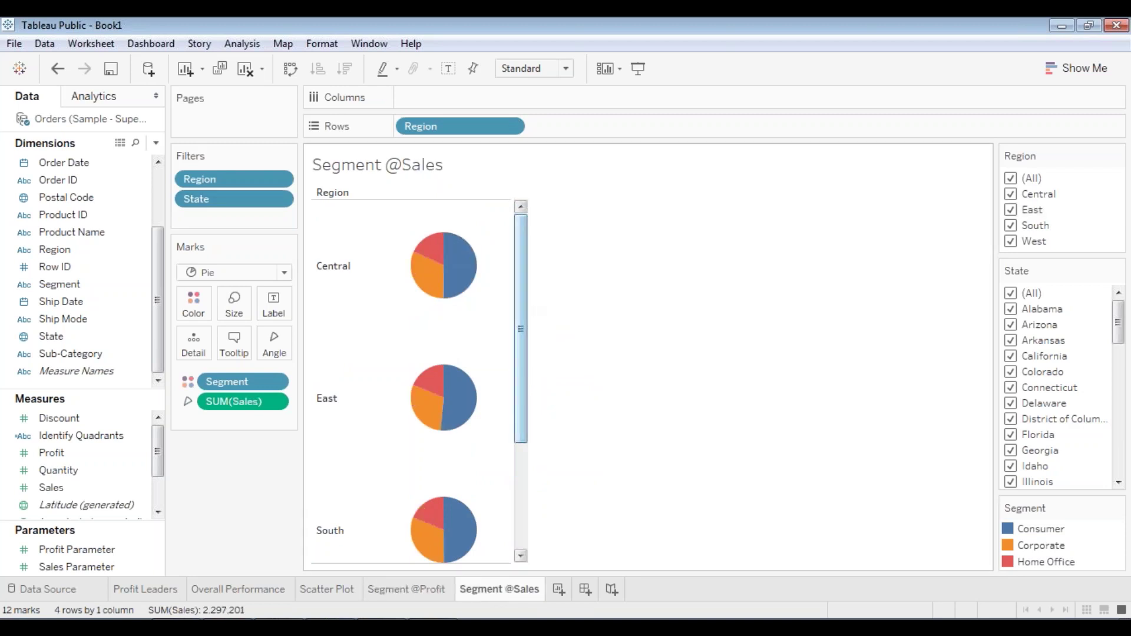
mouse_move(457, 260)
key(ctrl+shift+Tab)
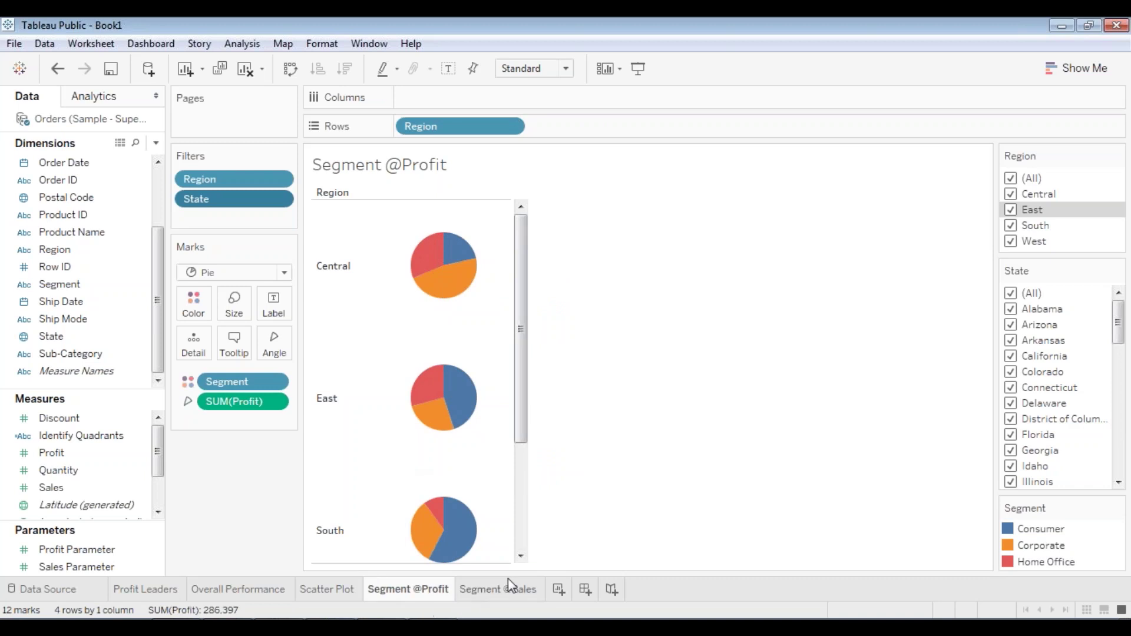
mouse_move(436, 289)
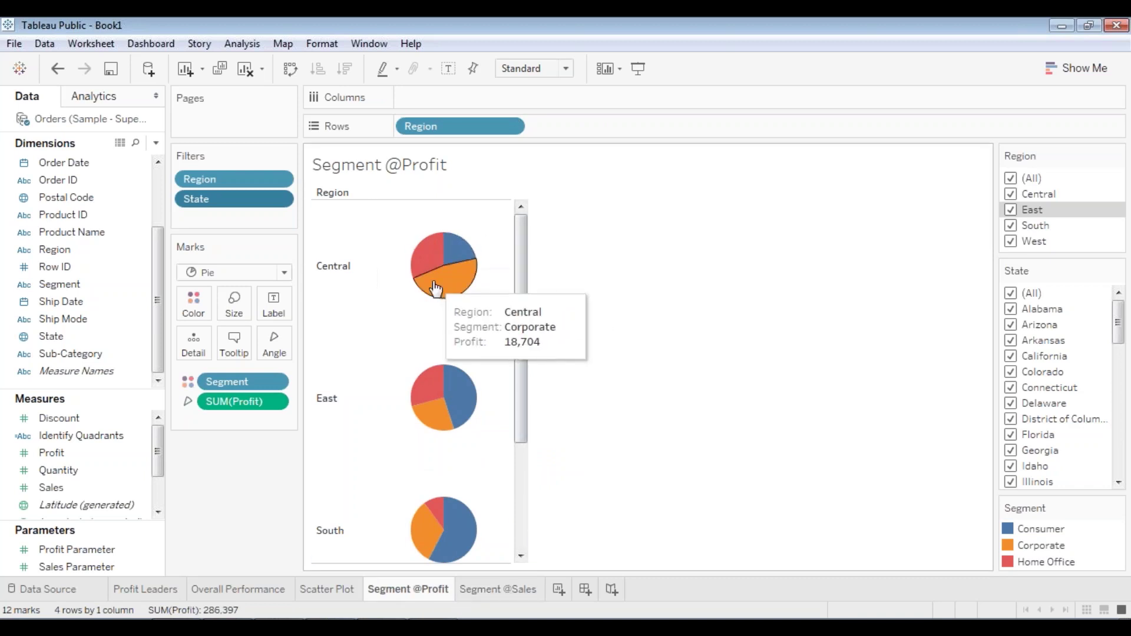
click(482, 594)
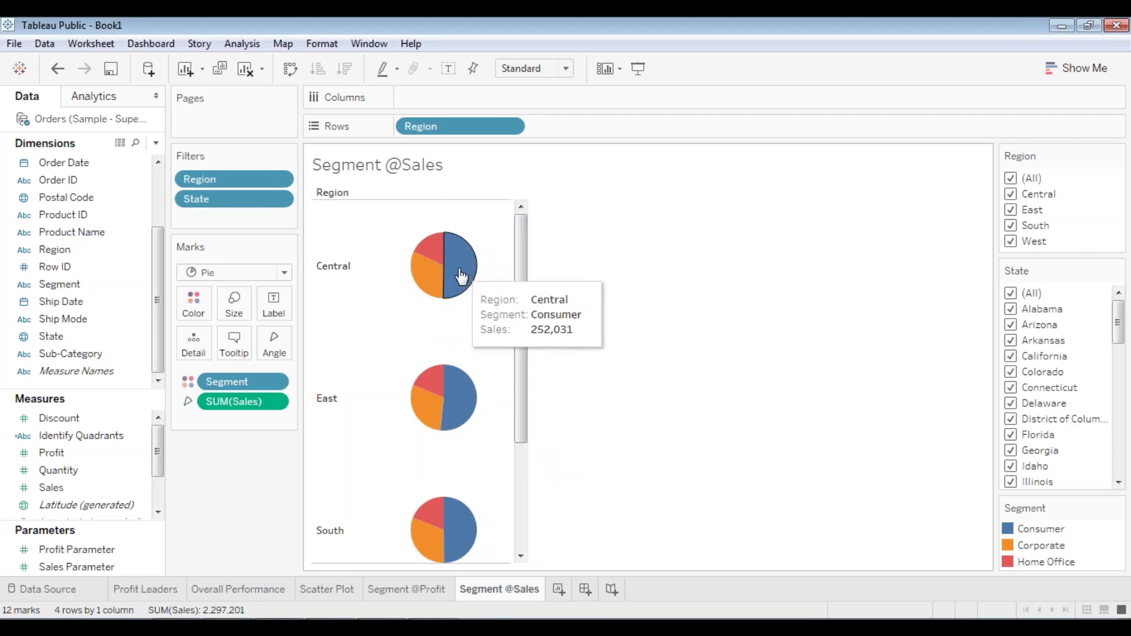
mouse_move(419, 276)
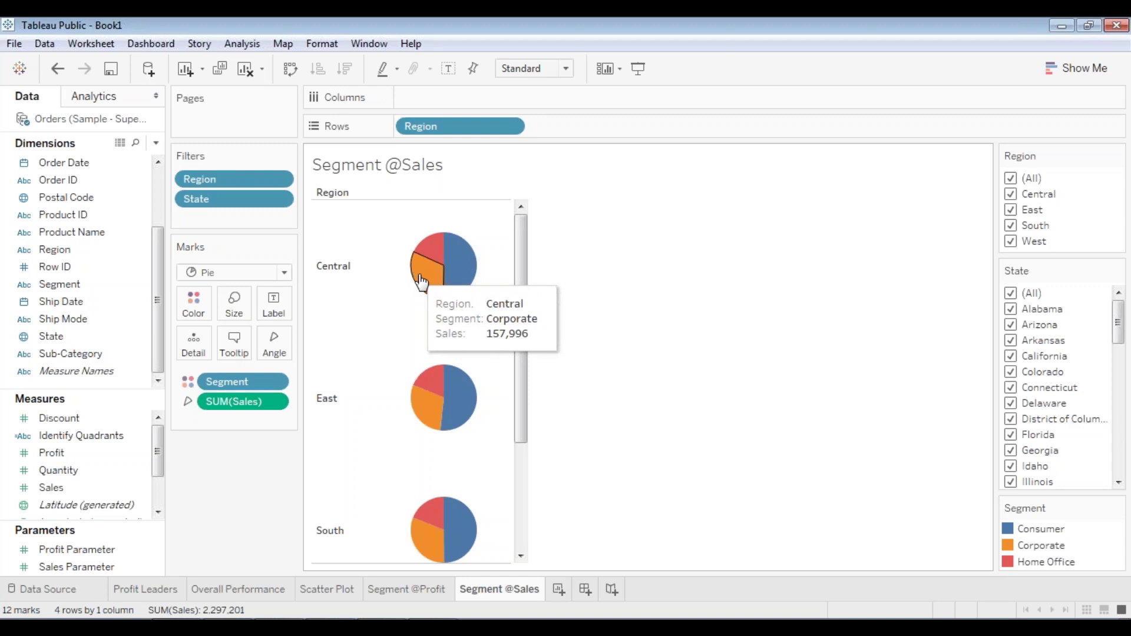
click(428, 592)
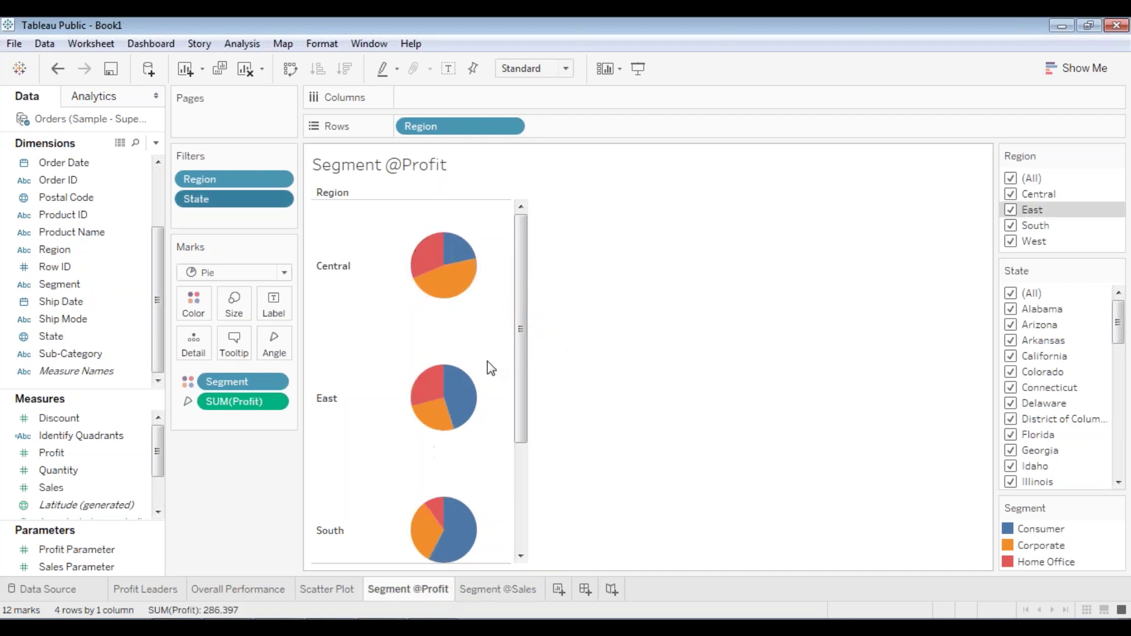
drag(523, 393, 503, 497)
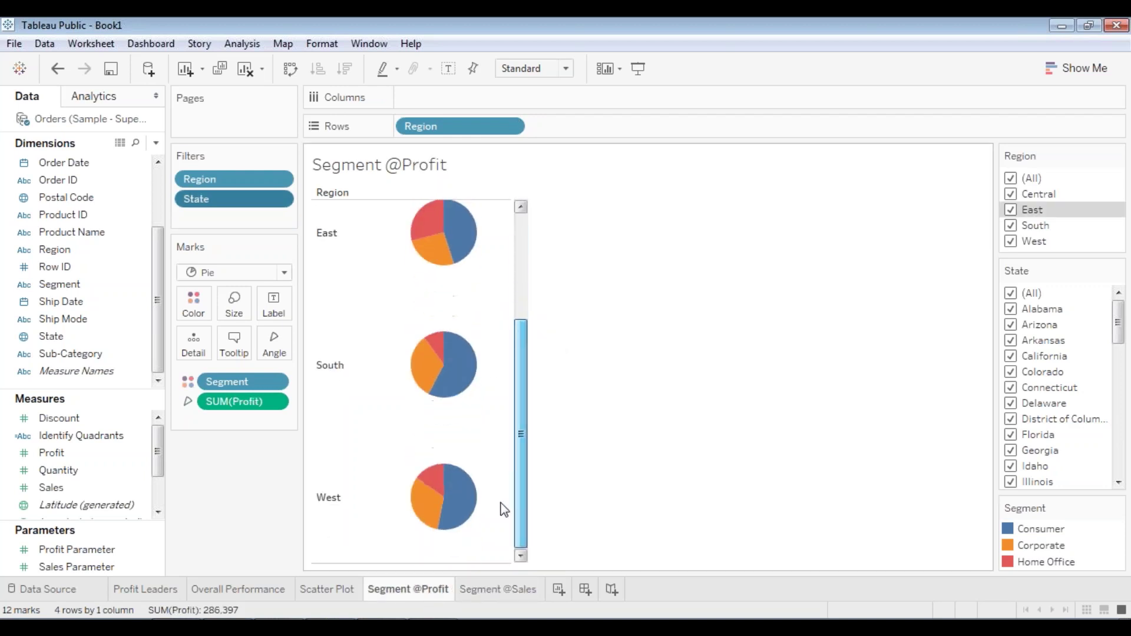
click(489, 590)
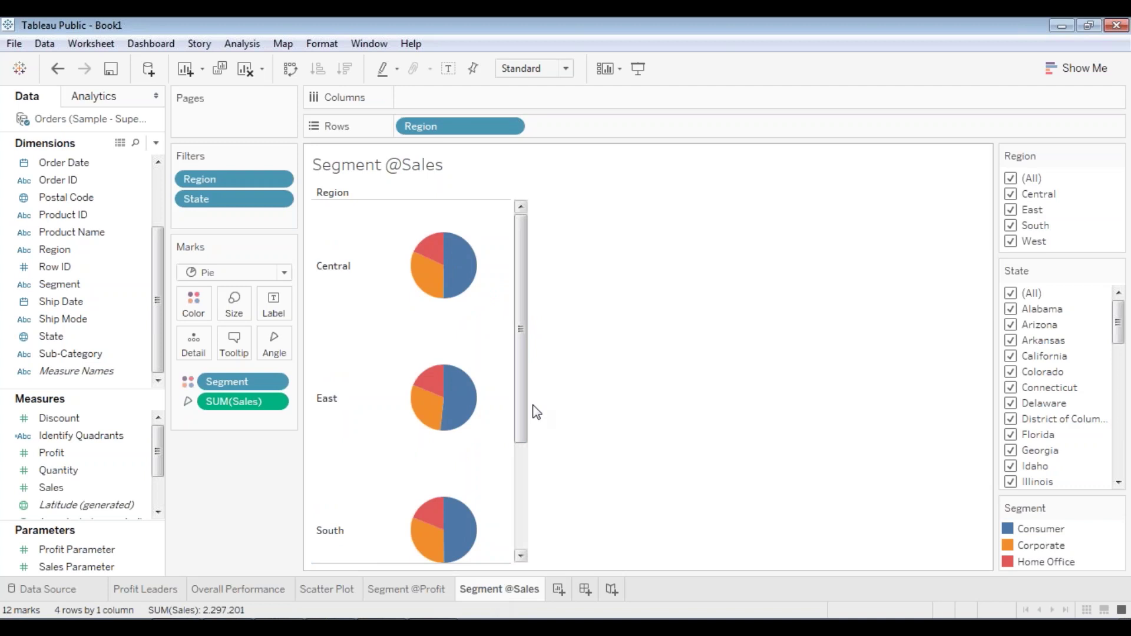
drag(522, 413, 508, 502)
click(434, 589)
mouse_move(435, 504)
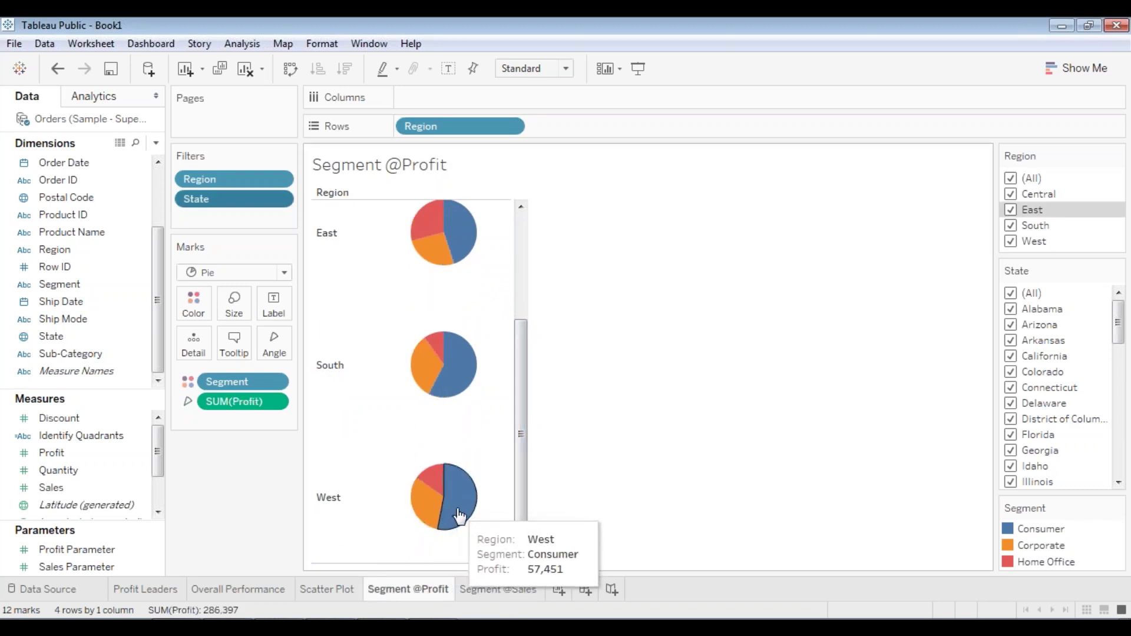
key(ctrl+Tab)
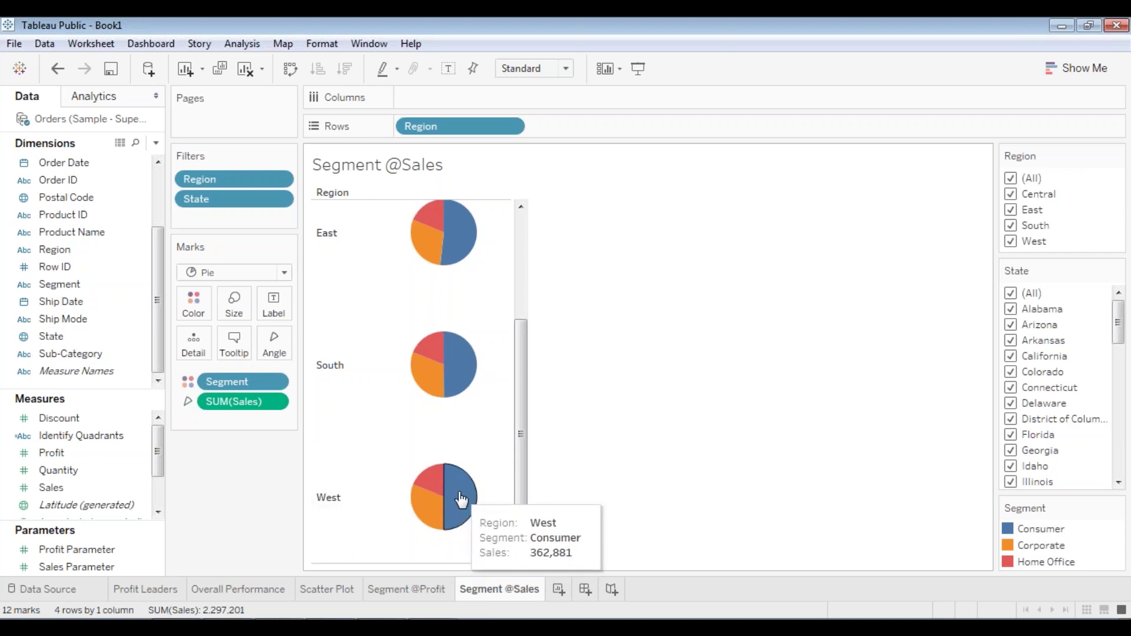
click(407, 589)
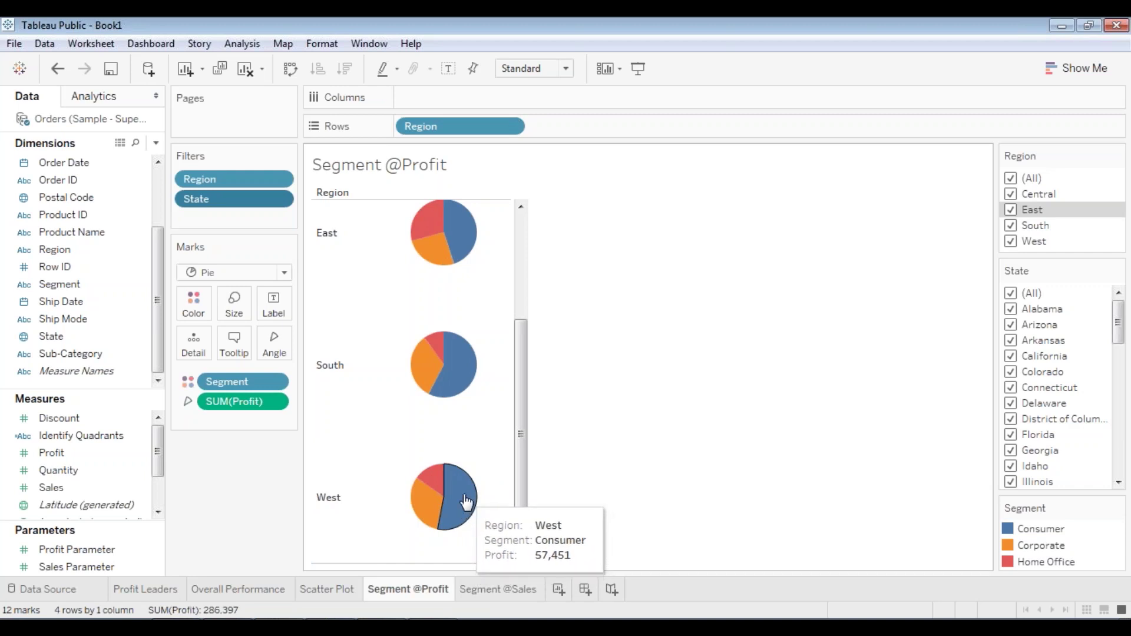
click(485, 590)
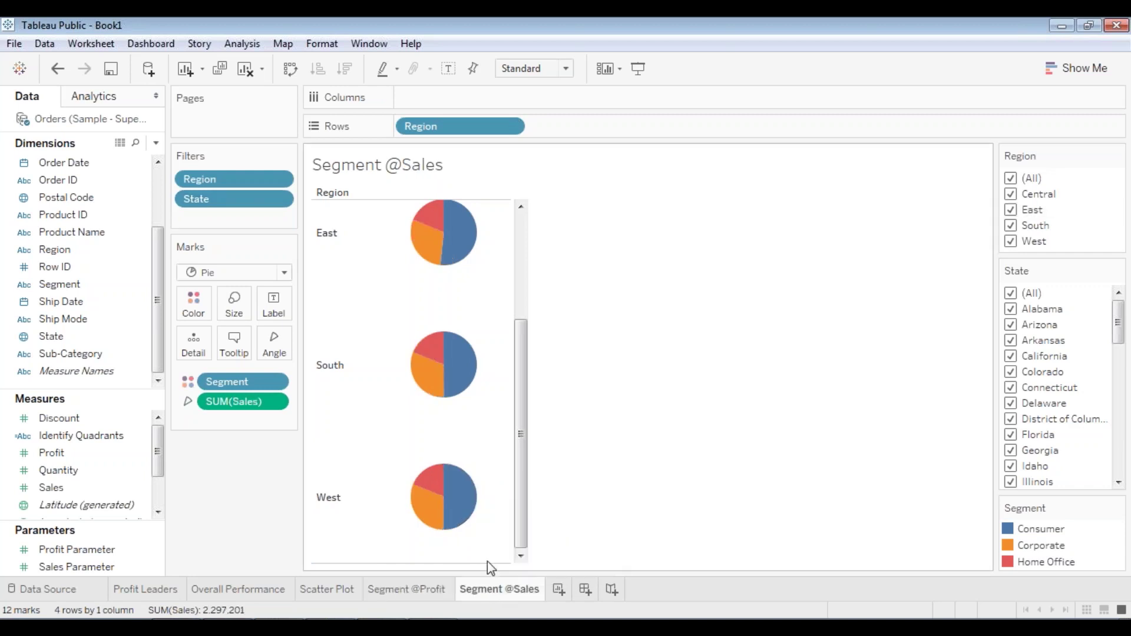
click(415, 591)
click(486, 591)
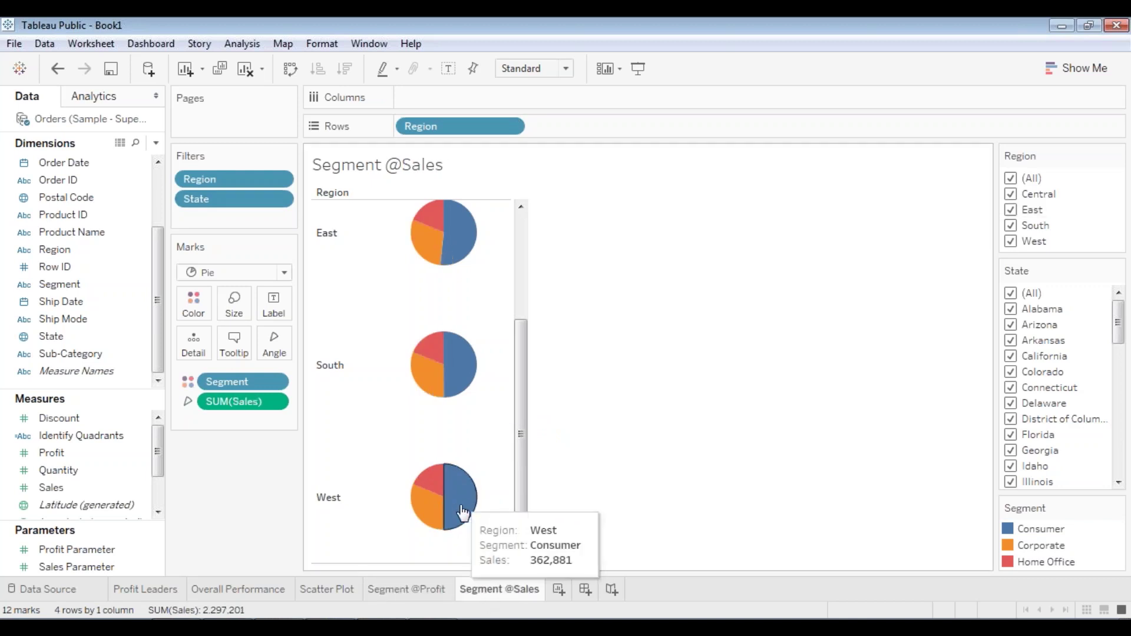
scroll(517, 512, up, 3)
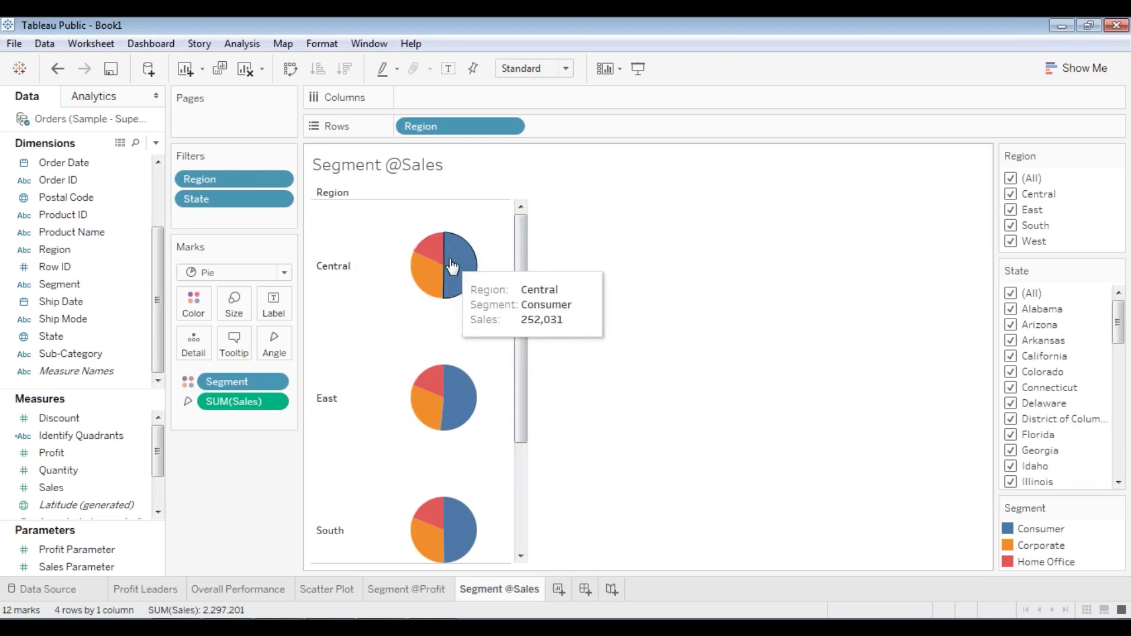
click(399, 591)
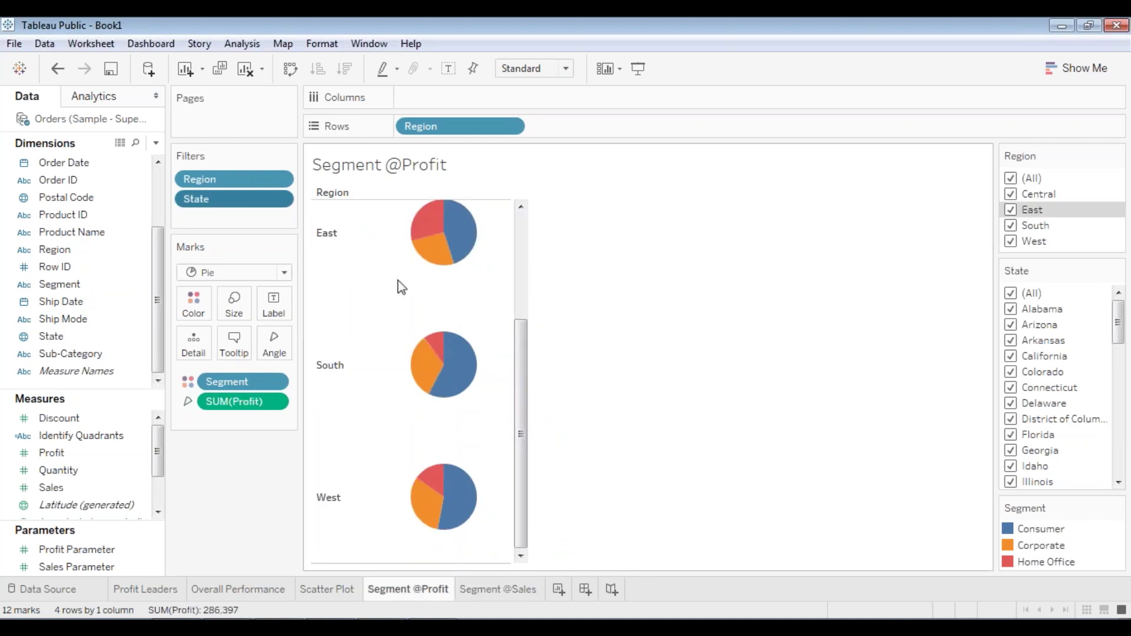
click(499, 594)
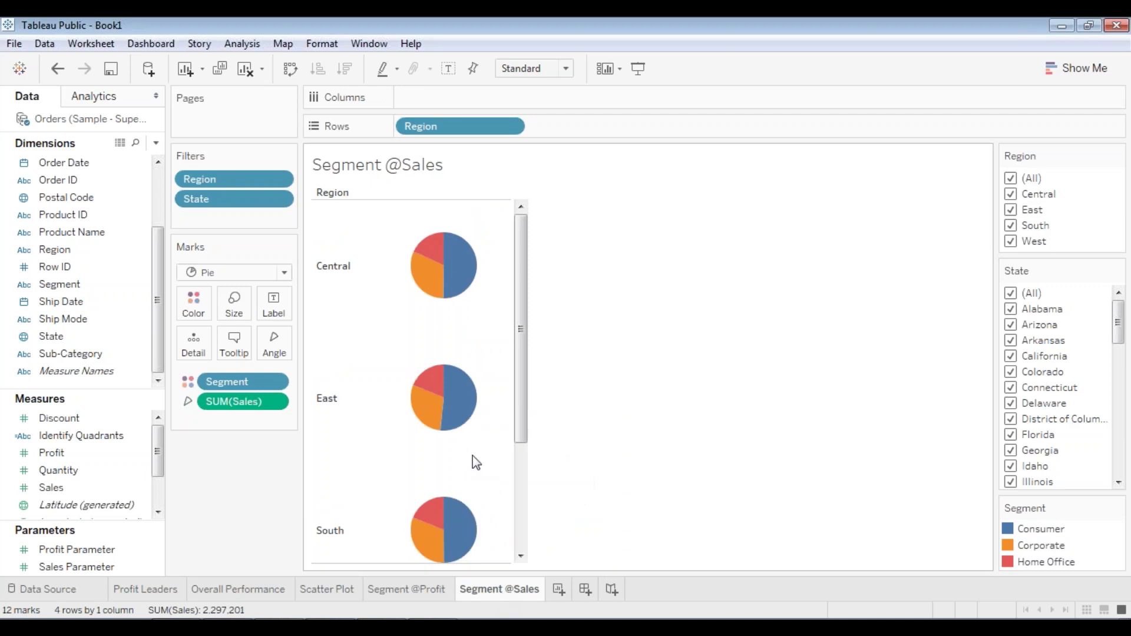
click(419, 590)
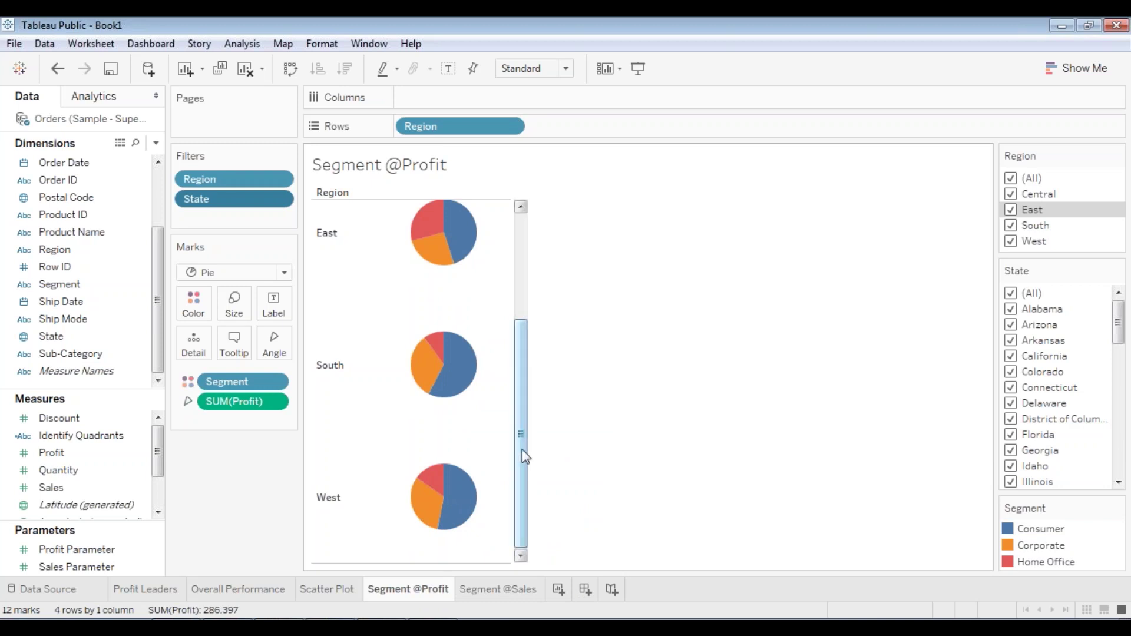
mouse_move(416, 592)
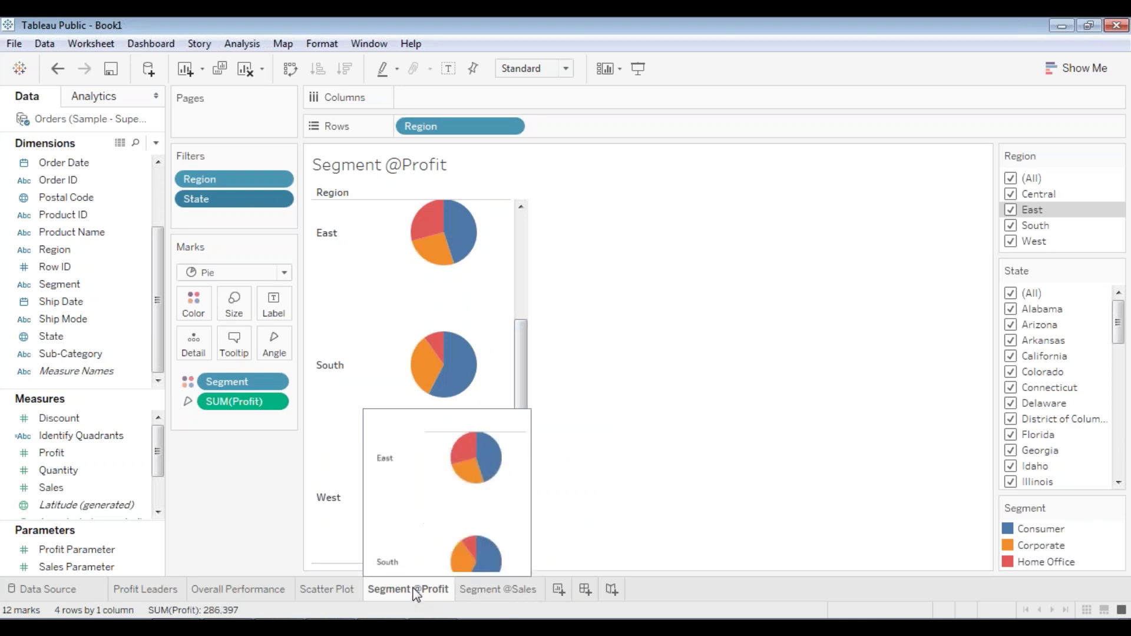
drag(525, 391, 536, 301)
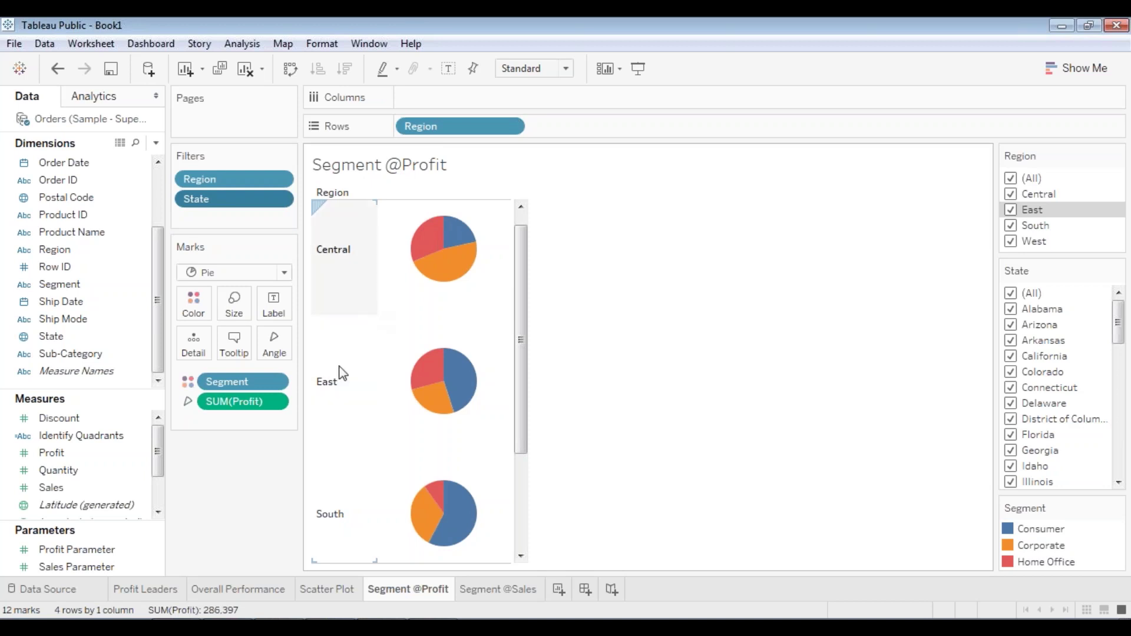
- Create a new Sheet 6 and rename it 'Revenue By Category'
click(558, 589)
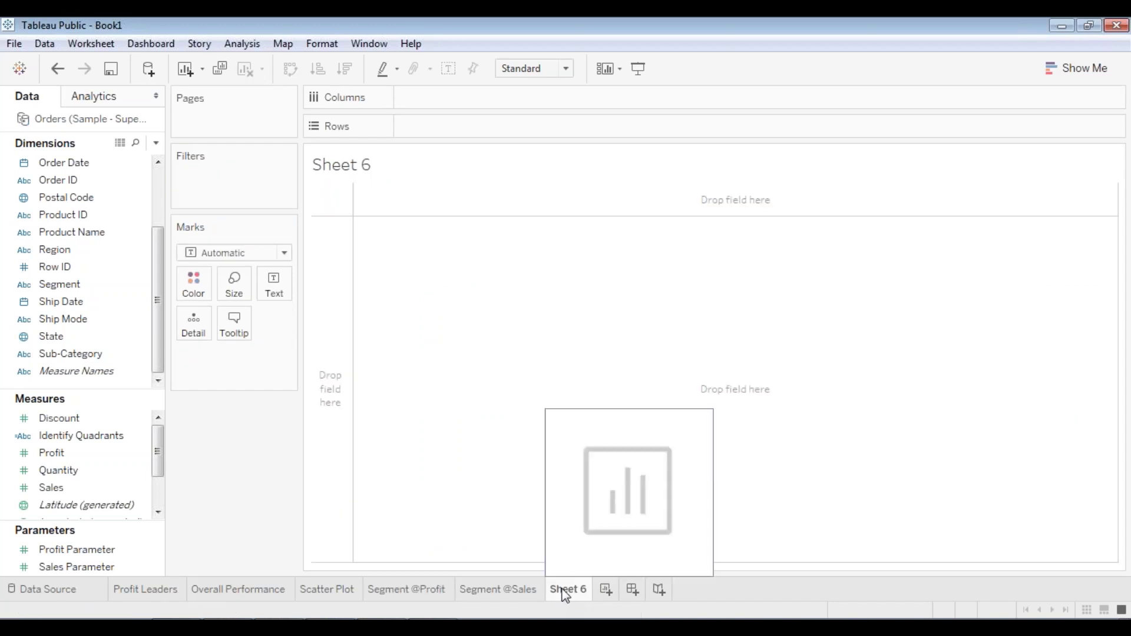
right_click(567, 591)
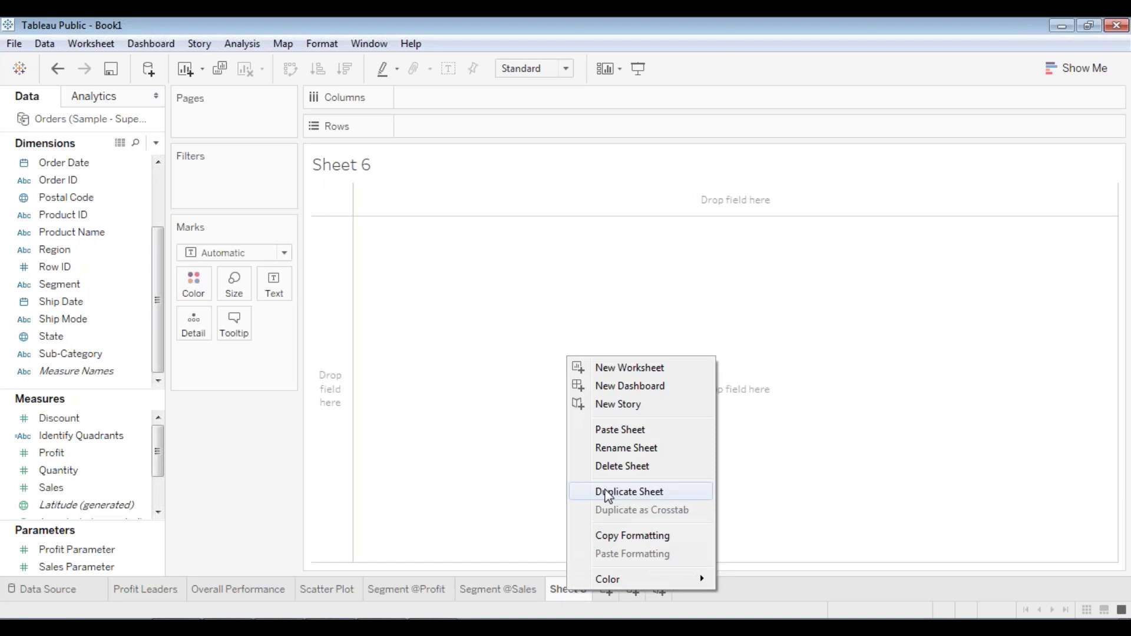
click(614, 448)
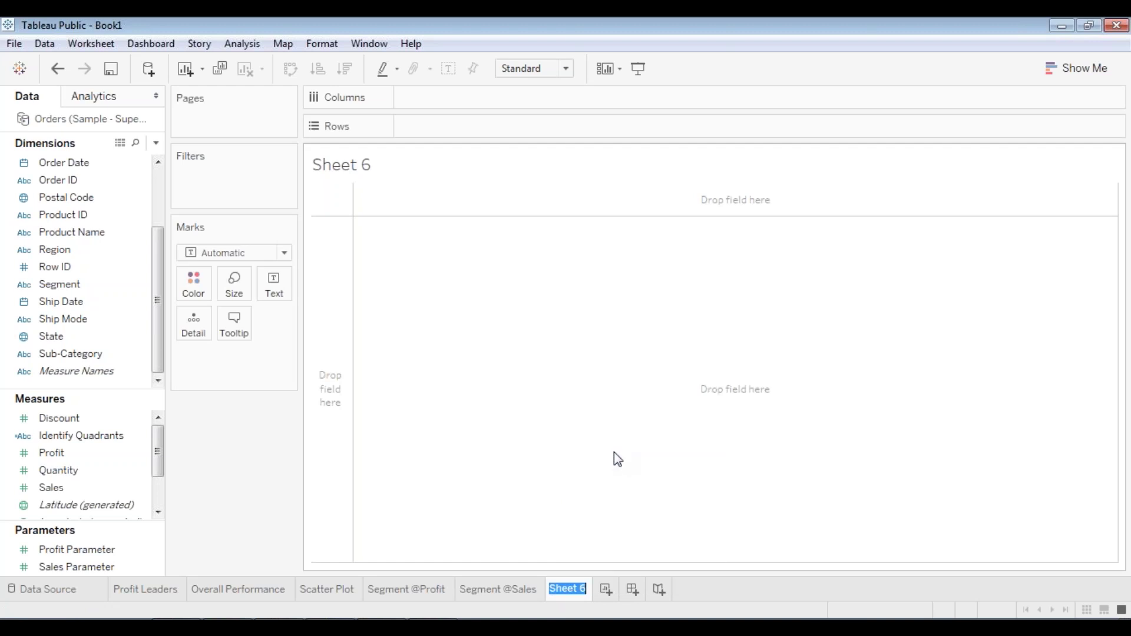
text(Revenue By Cate)
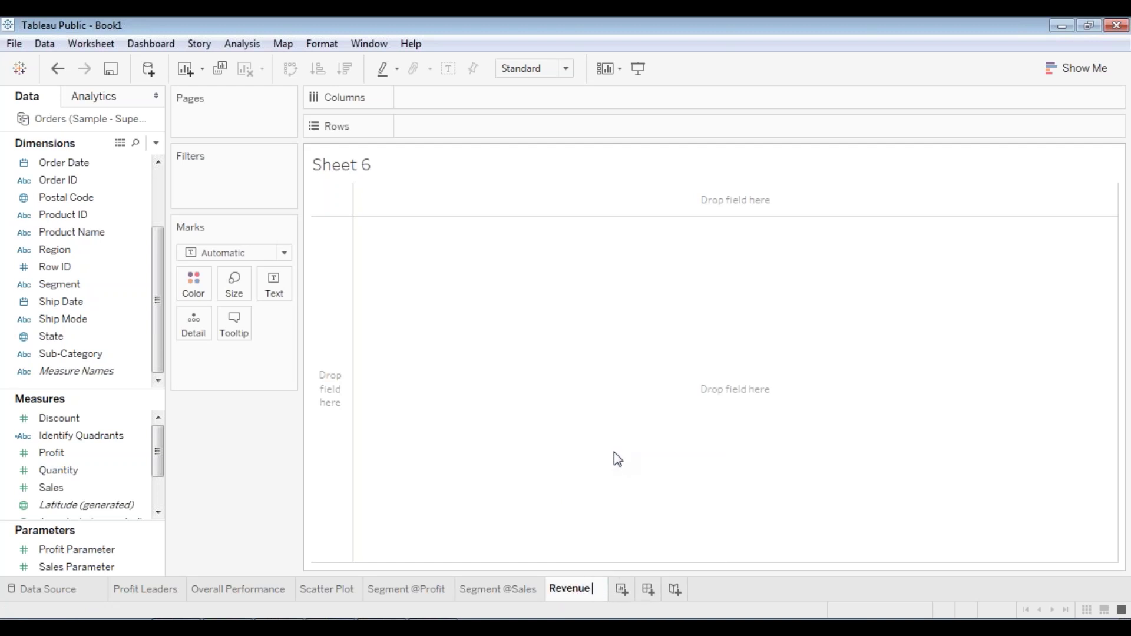
text(gory)
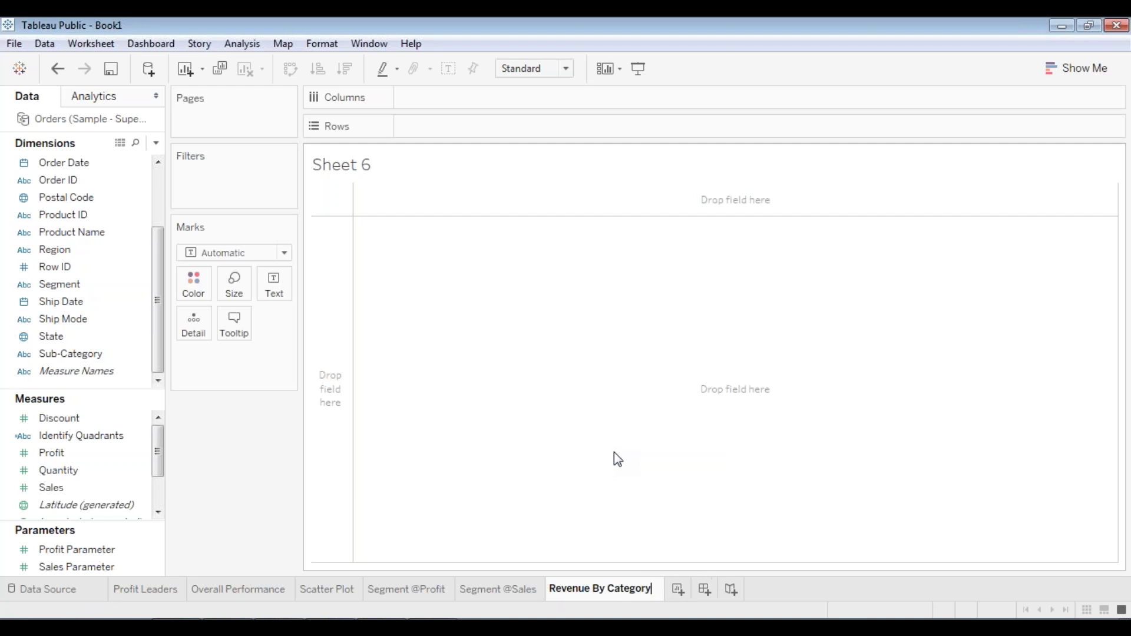
key(Return)
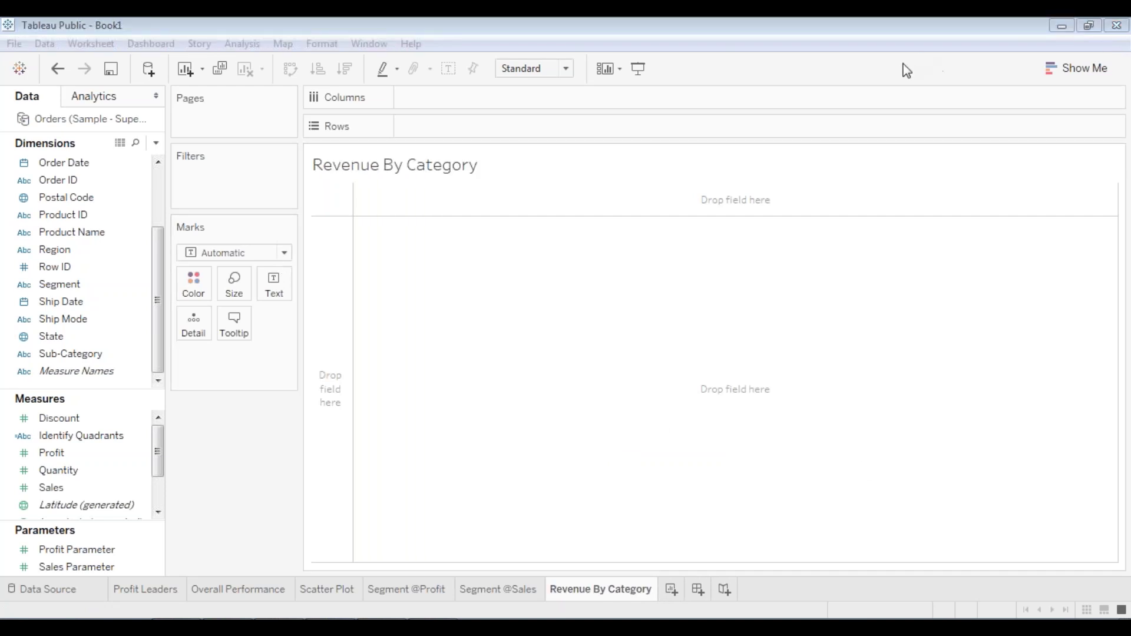
click(818, 80)
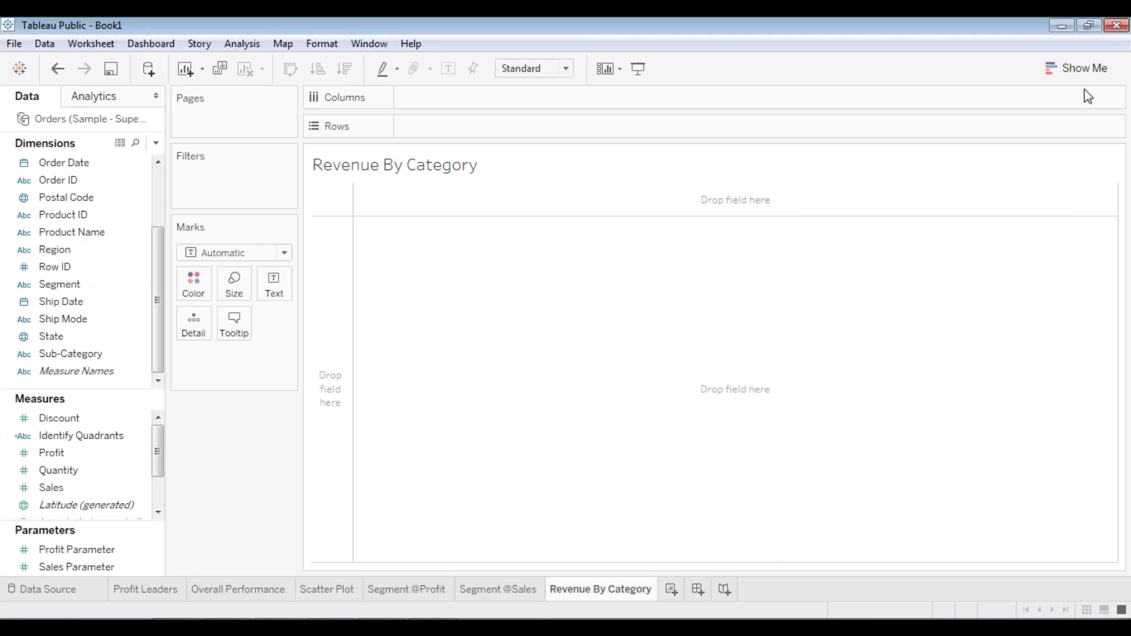
- Plot SUM(Sales) on Columns with Category and Sub-Category on Rows, giving 17 bars
click(1067, 66)
mouse_move(1007, 184)
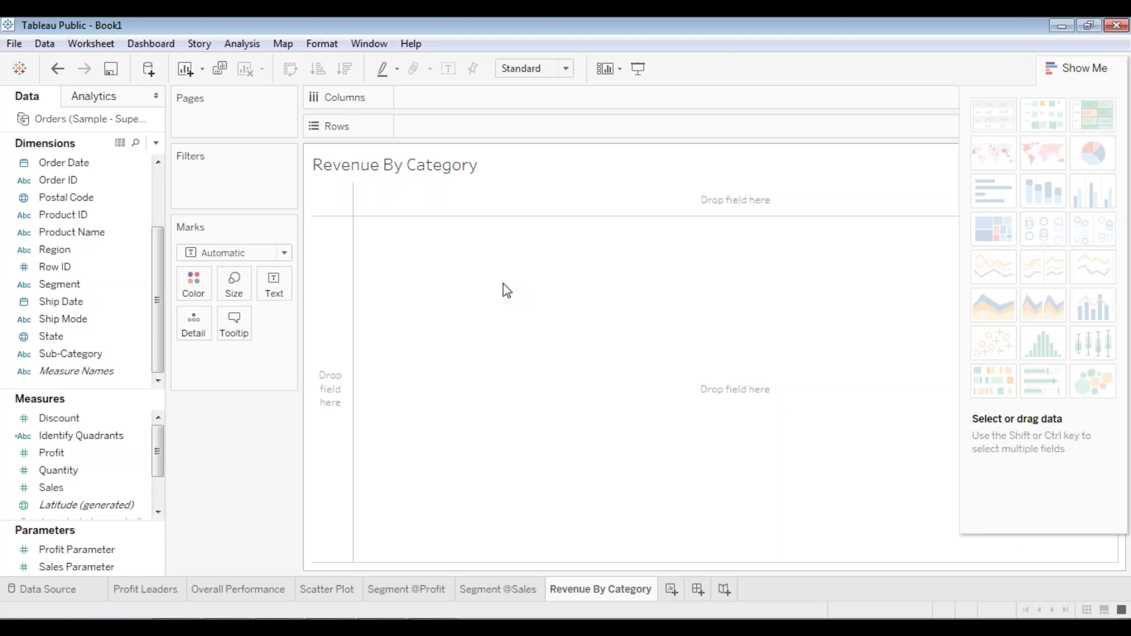
mouse_move(58, 488)
mouse_down()
mouse_move(112, 448)
mouse_move(441, 99)
mouse_up()
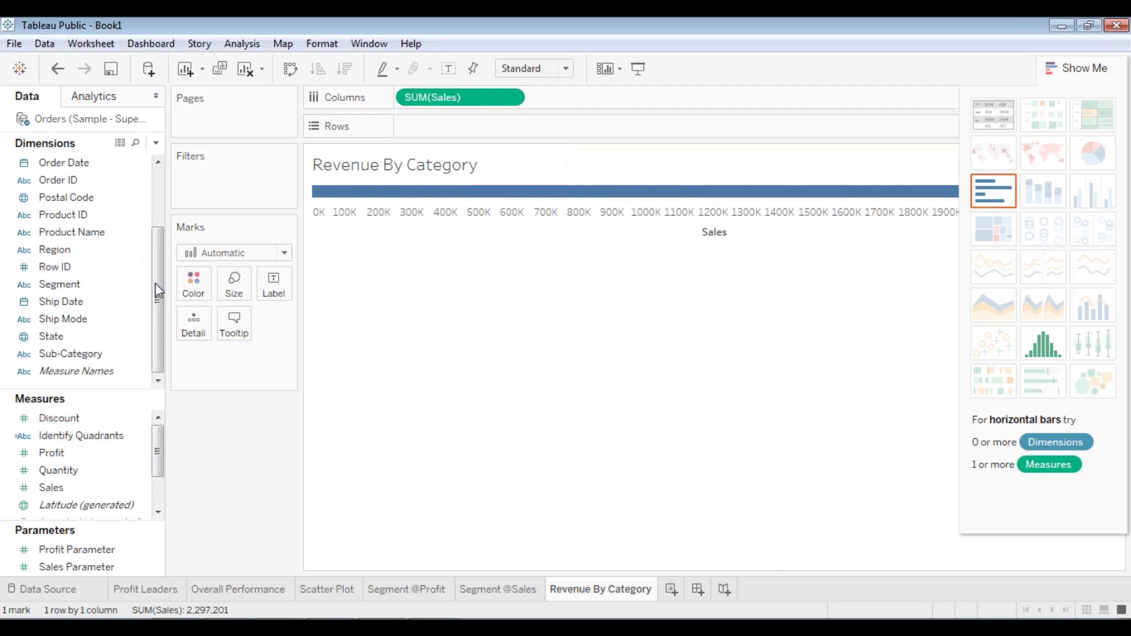
drag(154, 283, 158, 224)
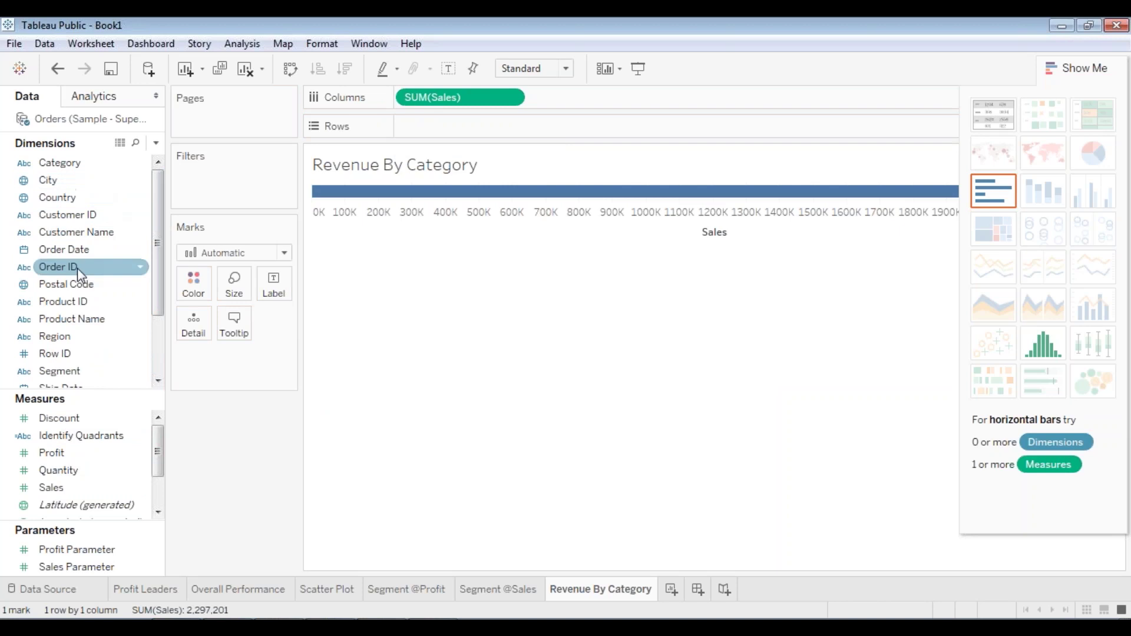
drag(71, 163, 448, 132)
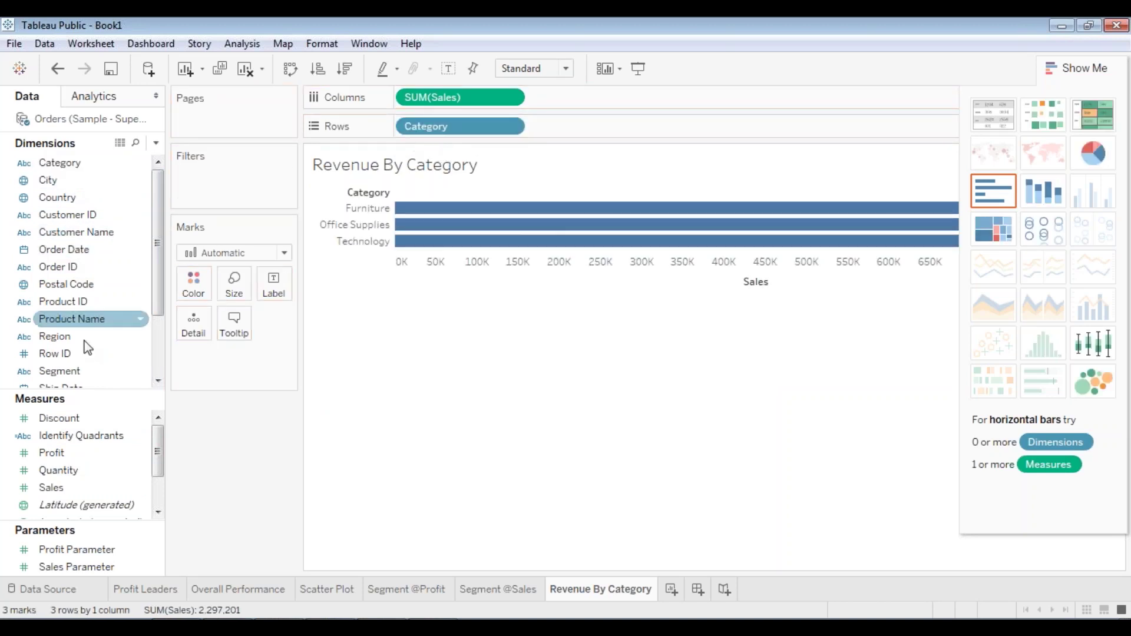
drag(157, 295, 163, 331)
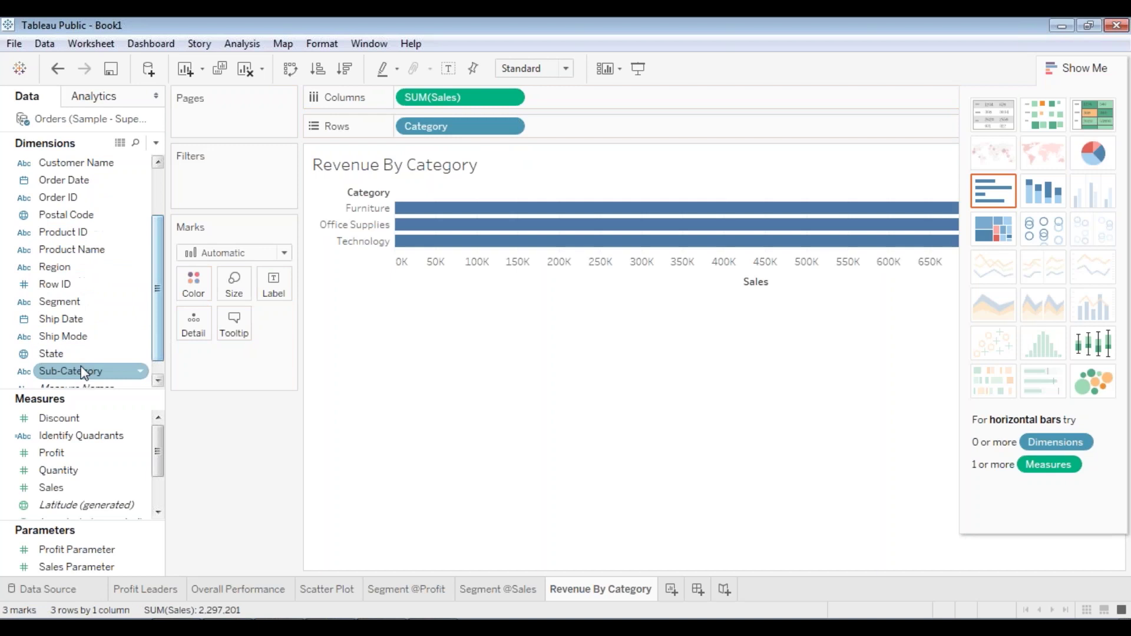
drag(84, 369, 582, 132)
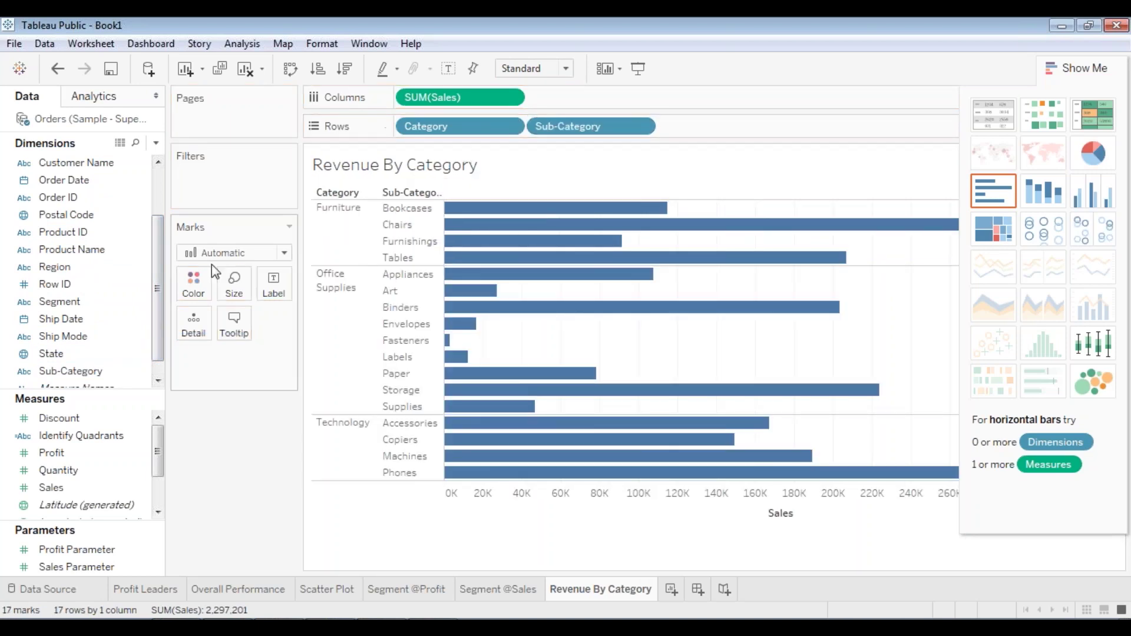
- Colour the bars by SUM(Profit), shading from orange to blue
click(70, 471)
scroll(80, 484, down, 1)
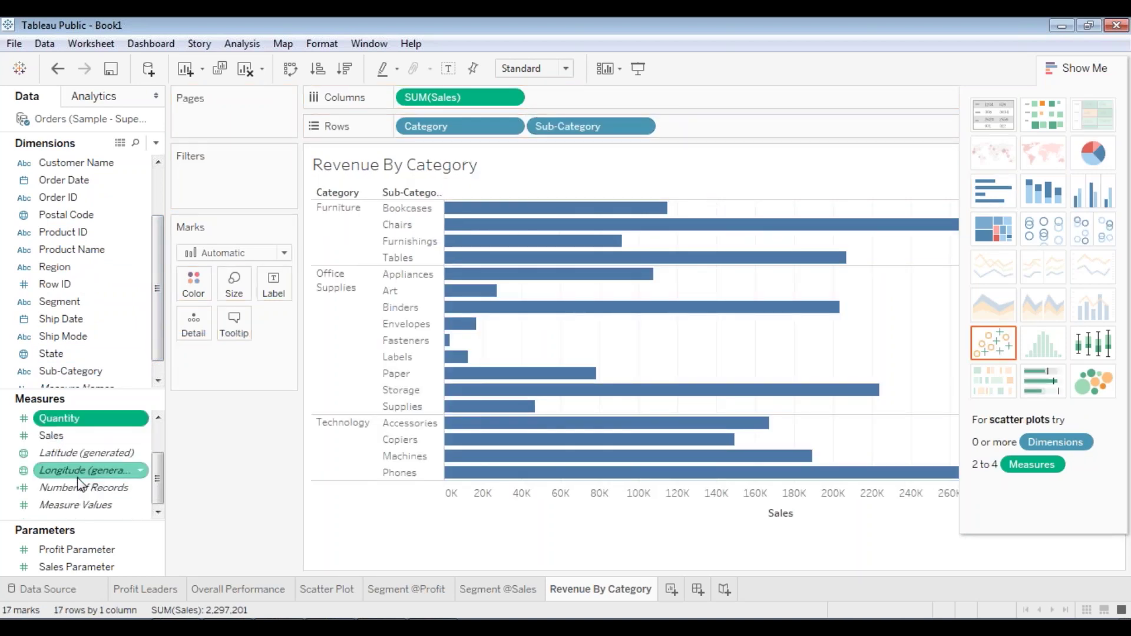
scroll(79, 471, up, 1)
ctrl+click(79, 457)
click(48, 449)
drag(48, 449, 182, 280)
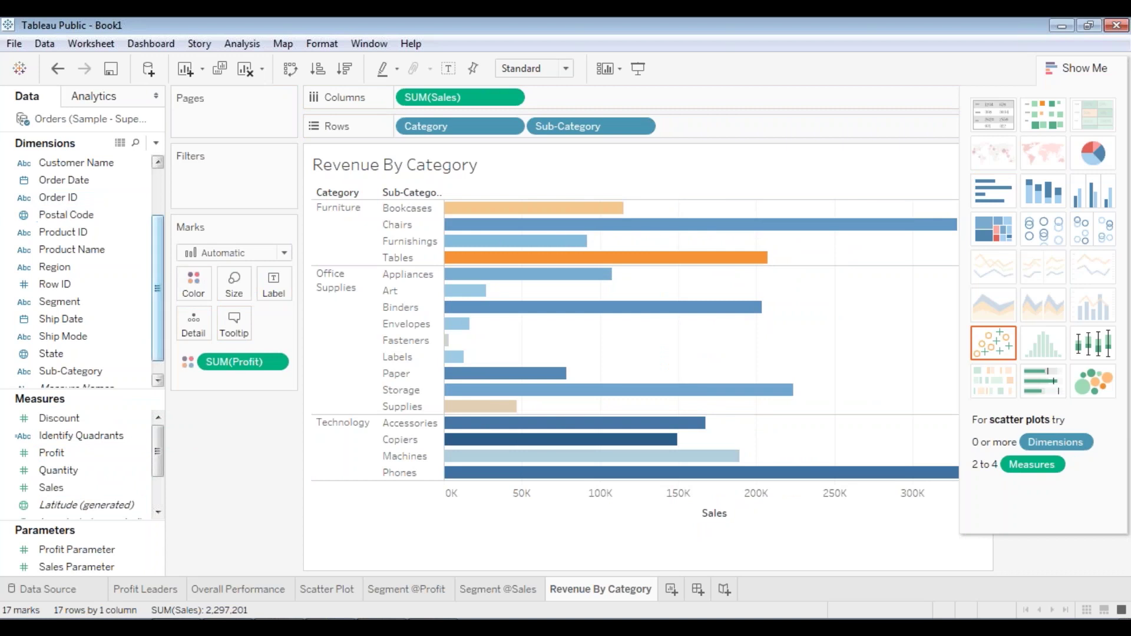
- Drag Region onto the Filters shelf
scroll(161, 196, up, 2)
scroll(77, 318, down, 1)
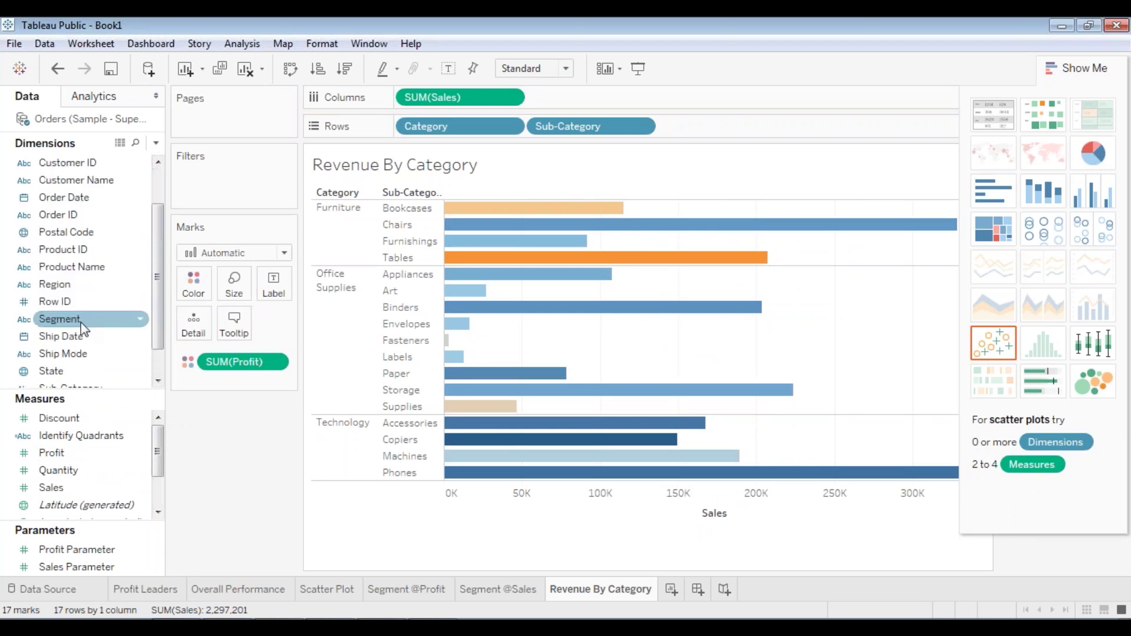
drag(65, 285, 230, 172)
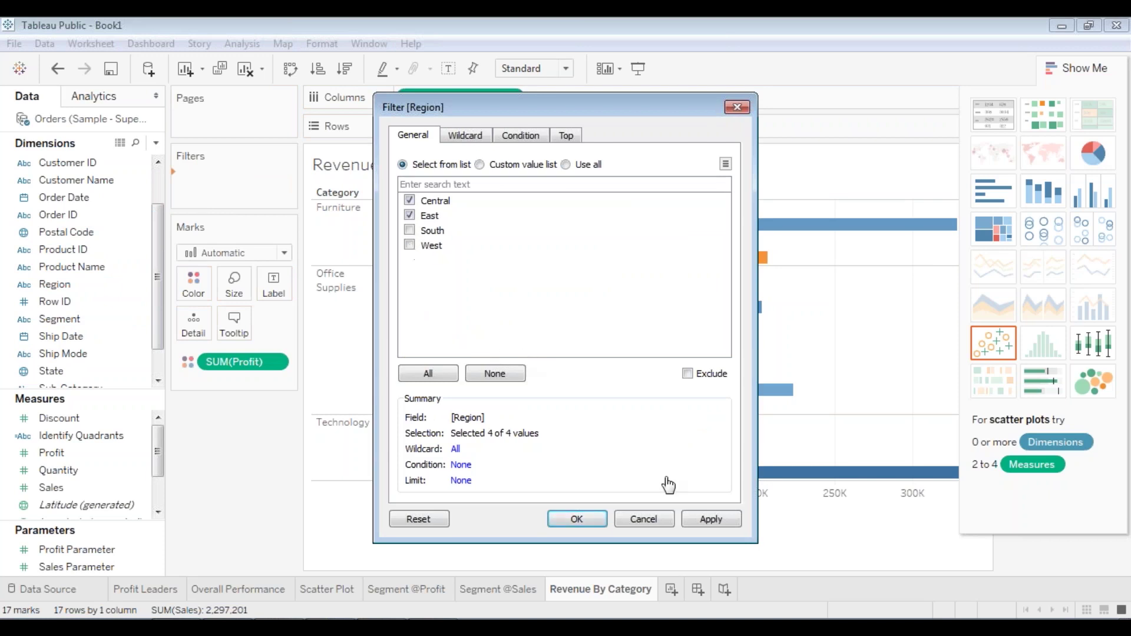
- Confirm the Region filter and add a State filter keeping every state
click(691, 523)
click(568, 519)
click(82, 268)
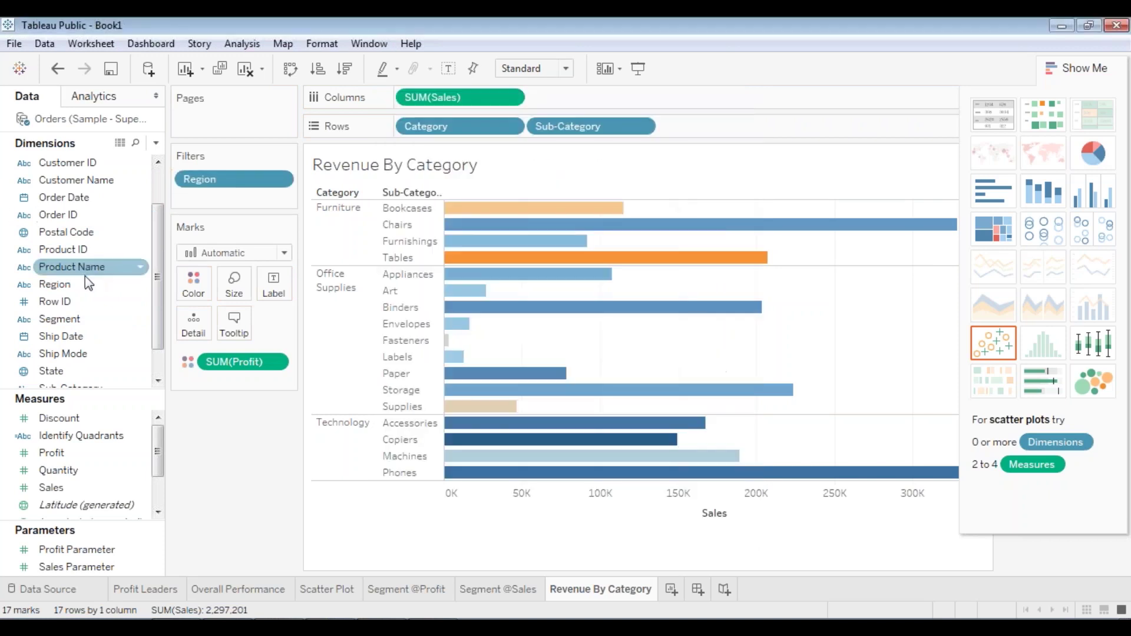
scroll(86, 277, down, 1)
drag(65, 338, 226, 207)
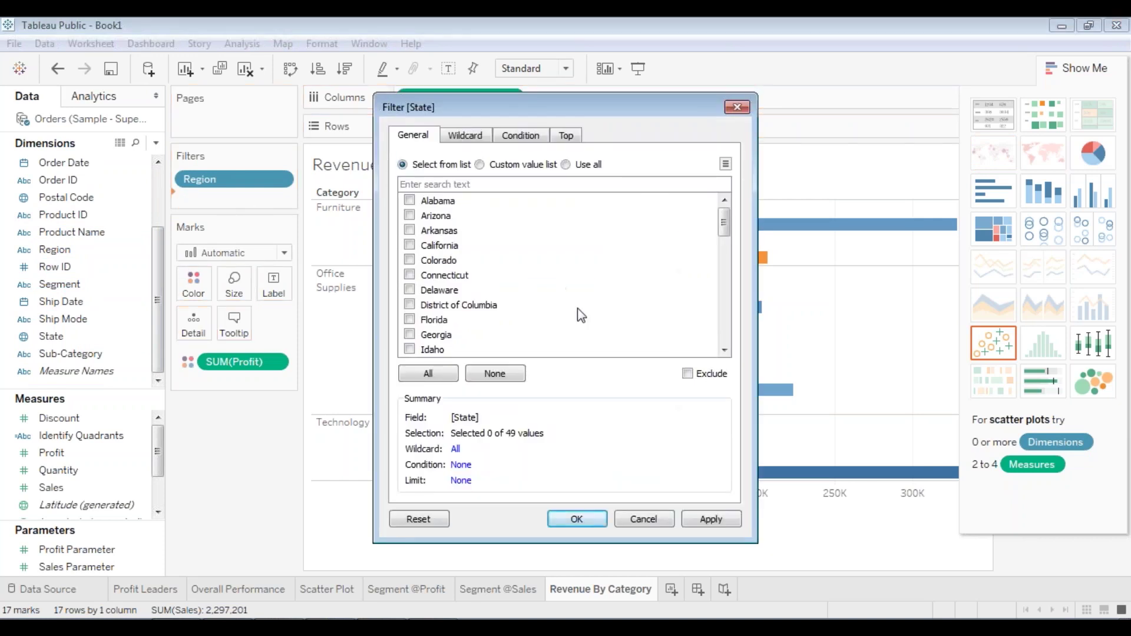
click(426, 375)
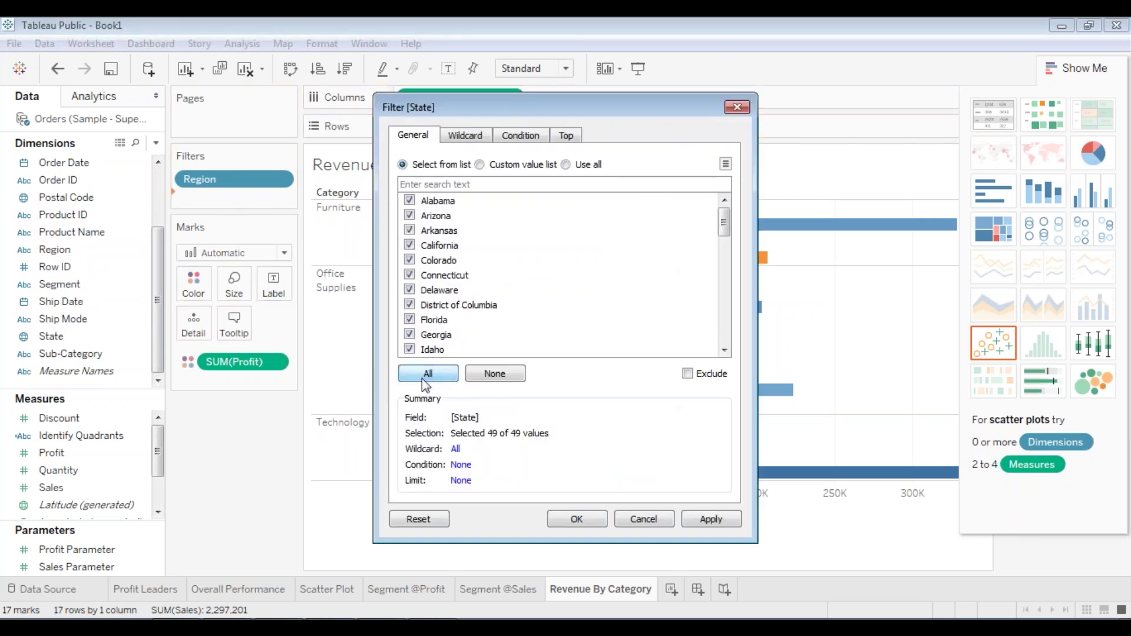
click(723, 526)
click(577, 519)
- Add a Segment filter with all segments and close Show Me to reveal the profit legend
drag(90, 286, 160, 265)
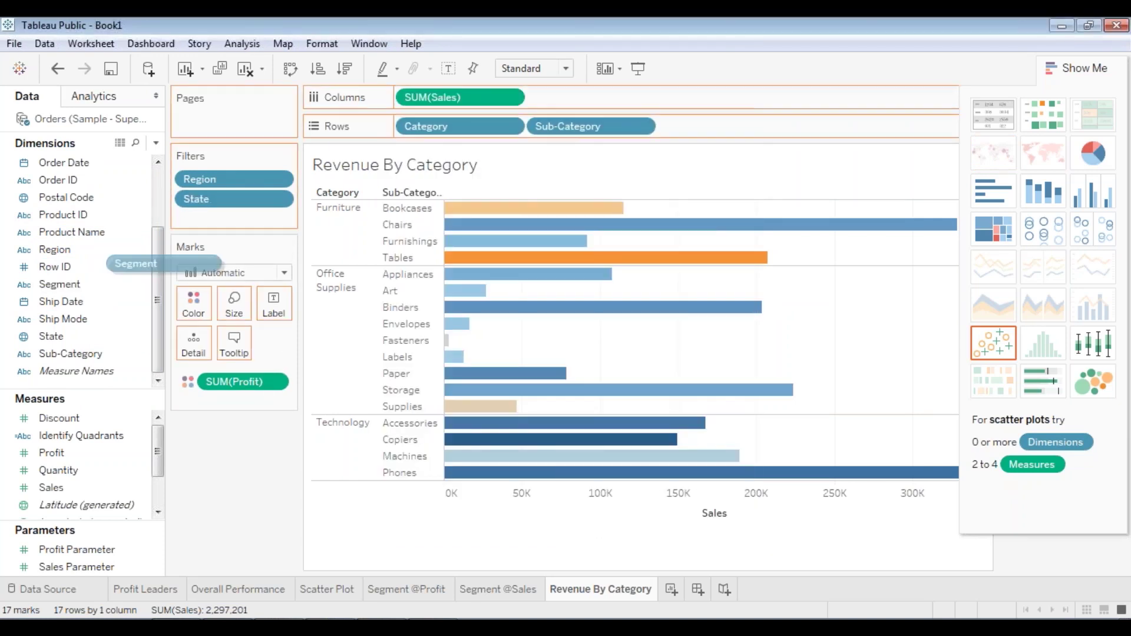
drag(249, 220, 249, 220)
click(428, 373)
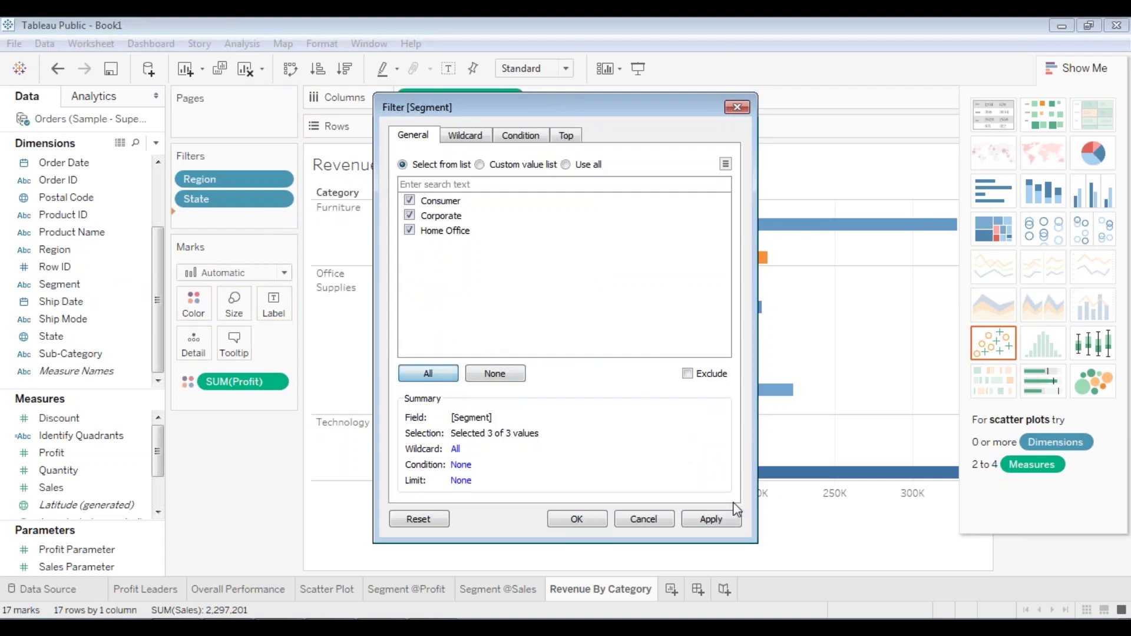
click(711, 519)
click(577, 519)
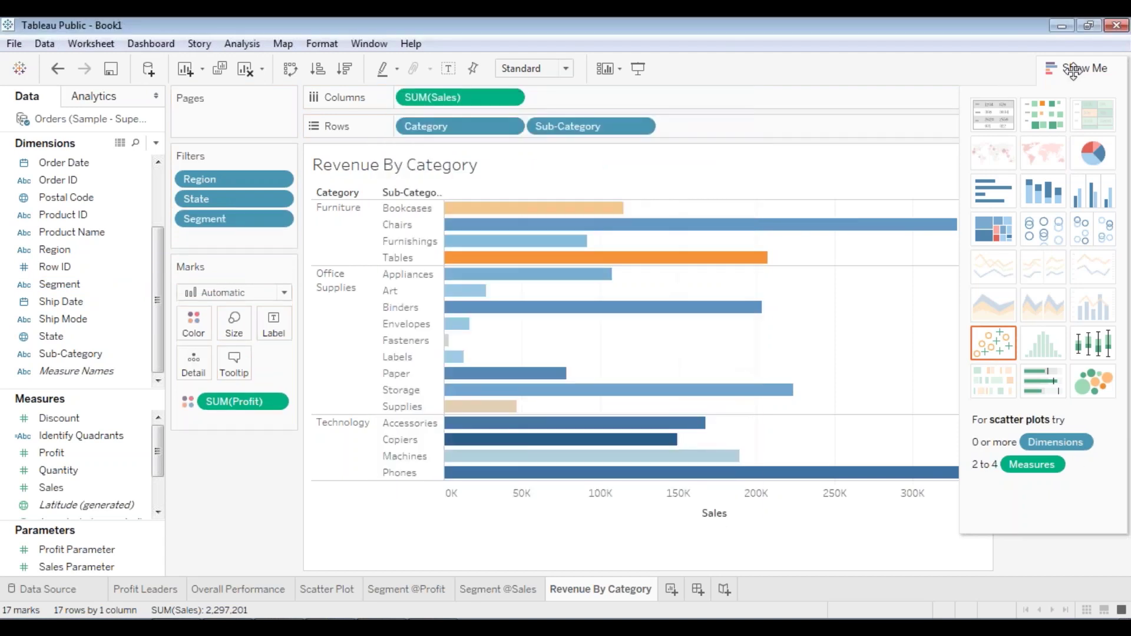
click(1074, 69)
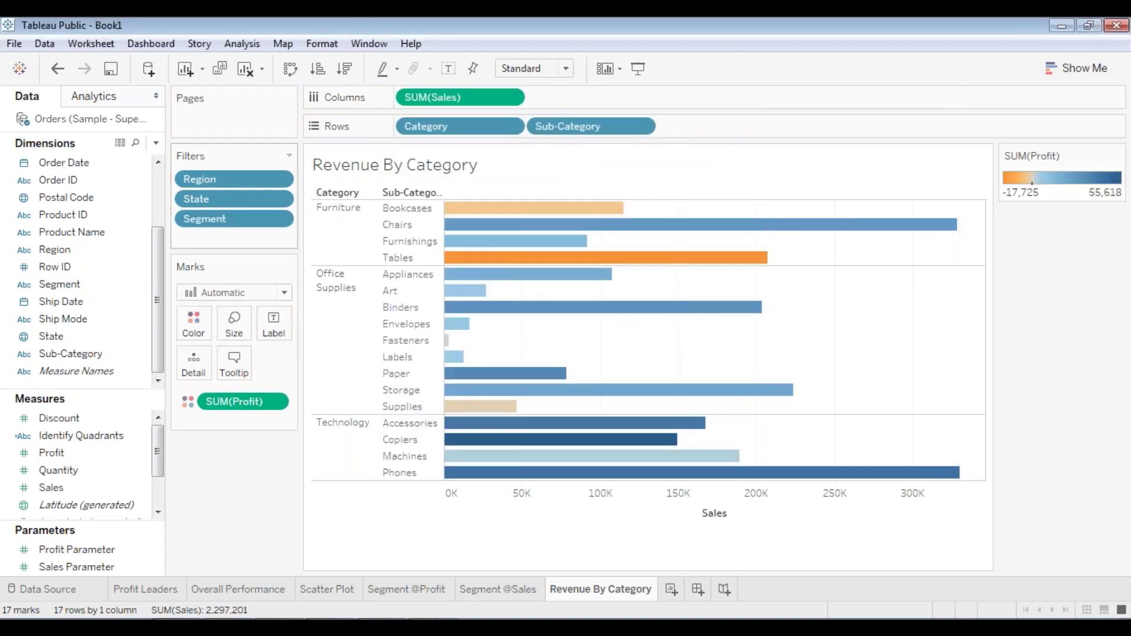
- Show Region, State and Segment filter cards, with the profit legend on top and State above Segment
right_click(236, 176)
click(270, 211)
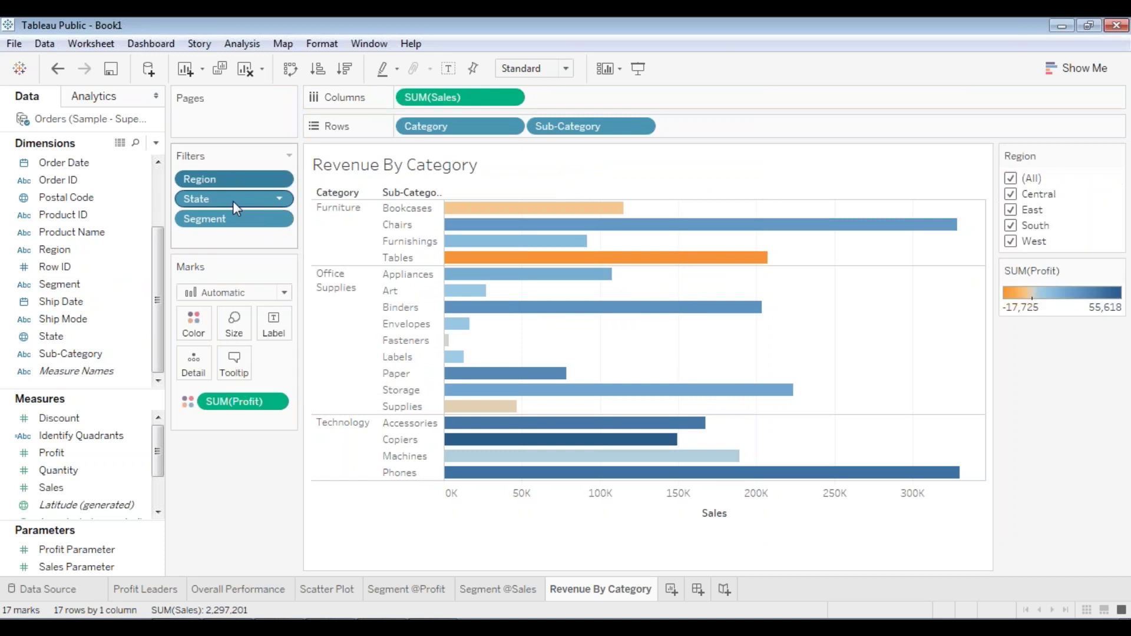
right_click(231, 197)
click(235, 231)
right_click(227, 228)
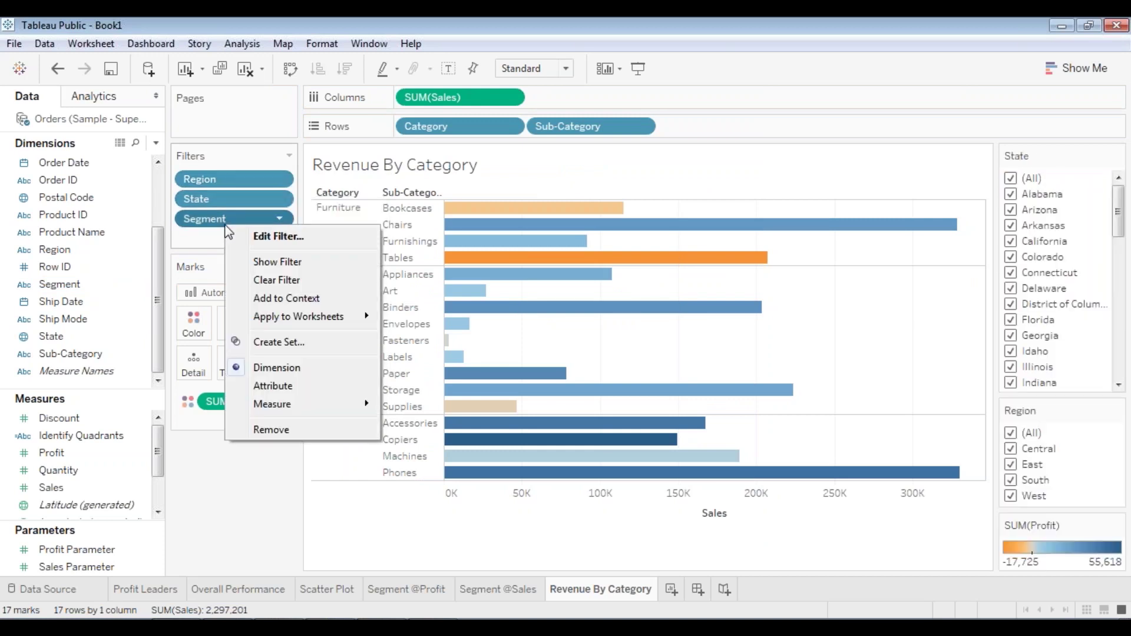
click(263, 260)
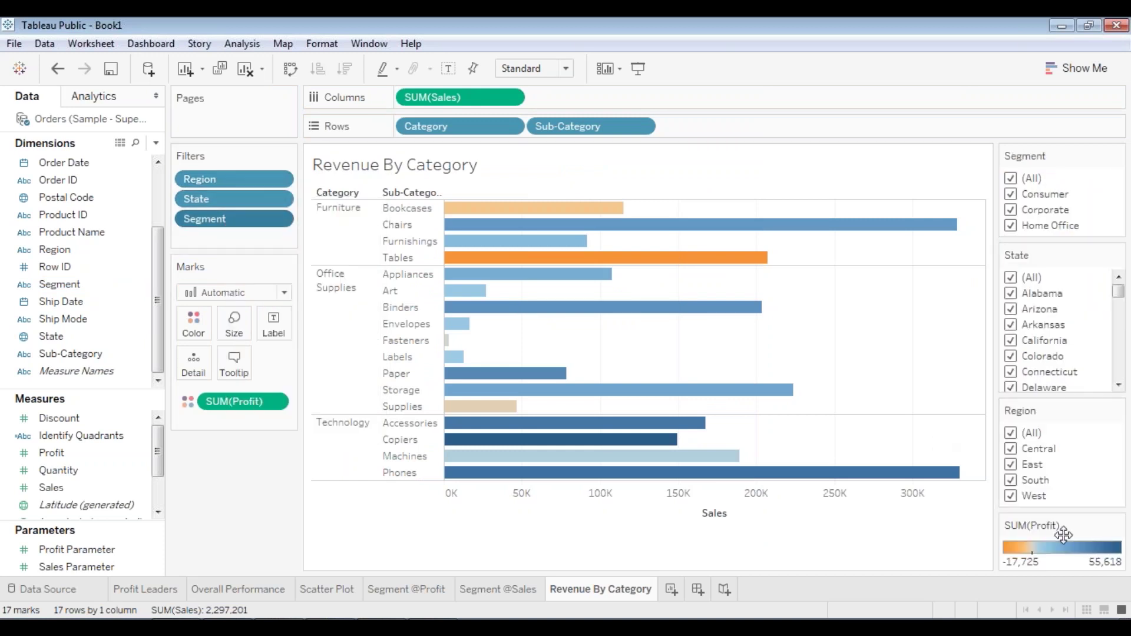
drag(1046, 527, 1060, 213)
drag(1040, 439, 1048, 325)
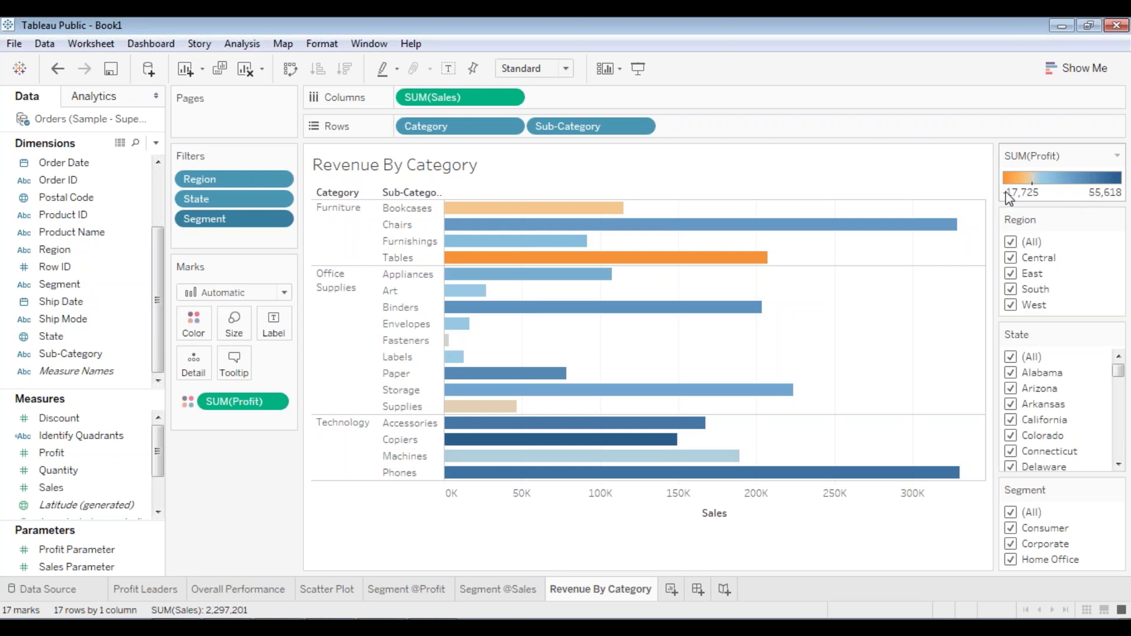
- Highlight the loss-making Tables bar, then the four Furniture bars, then Tables alone again
mouse_move(551, 240)
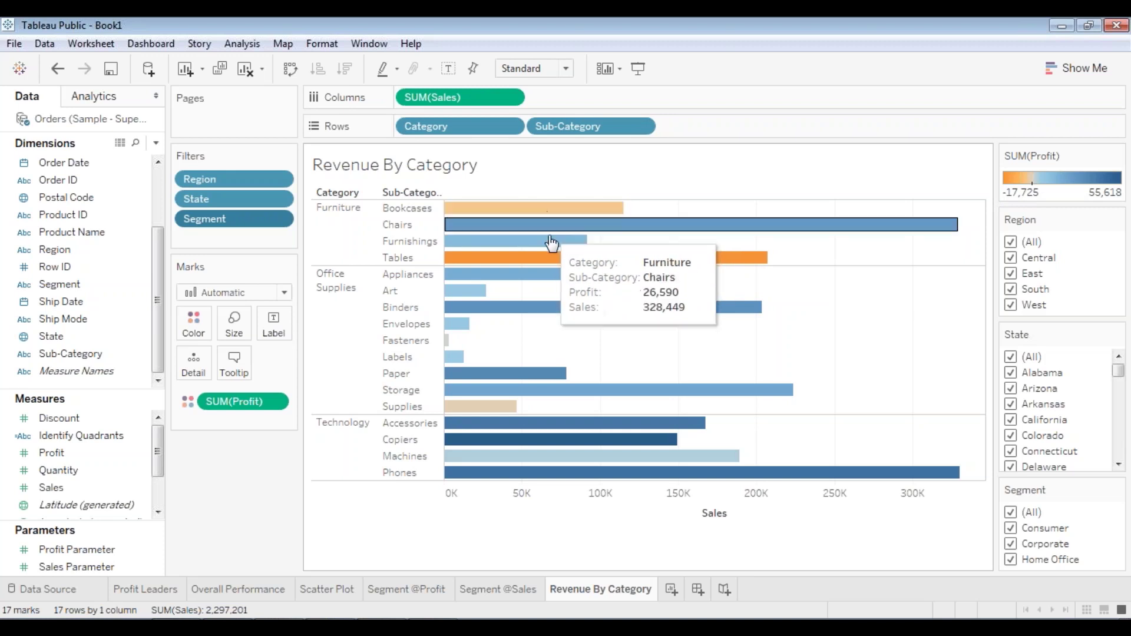
mouse_move(493, 409)
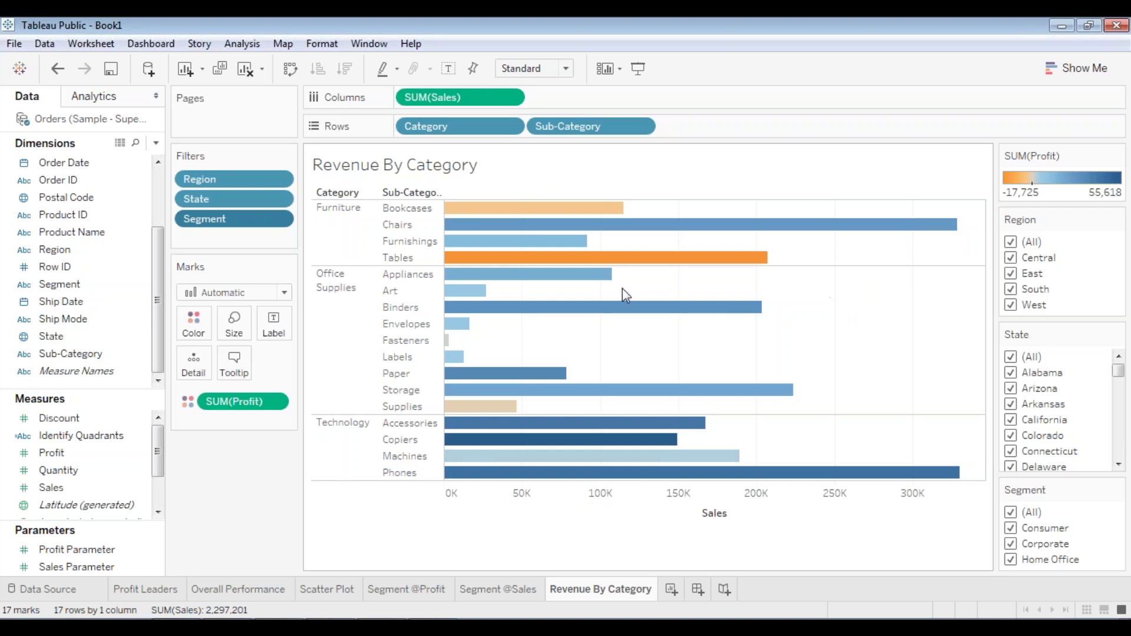
mouse_move(567, 264)
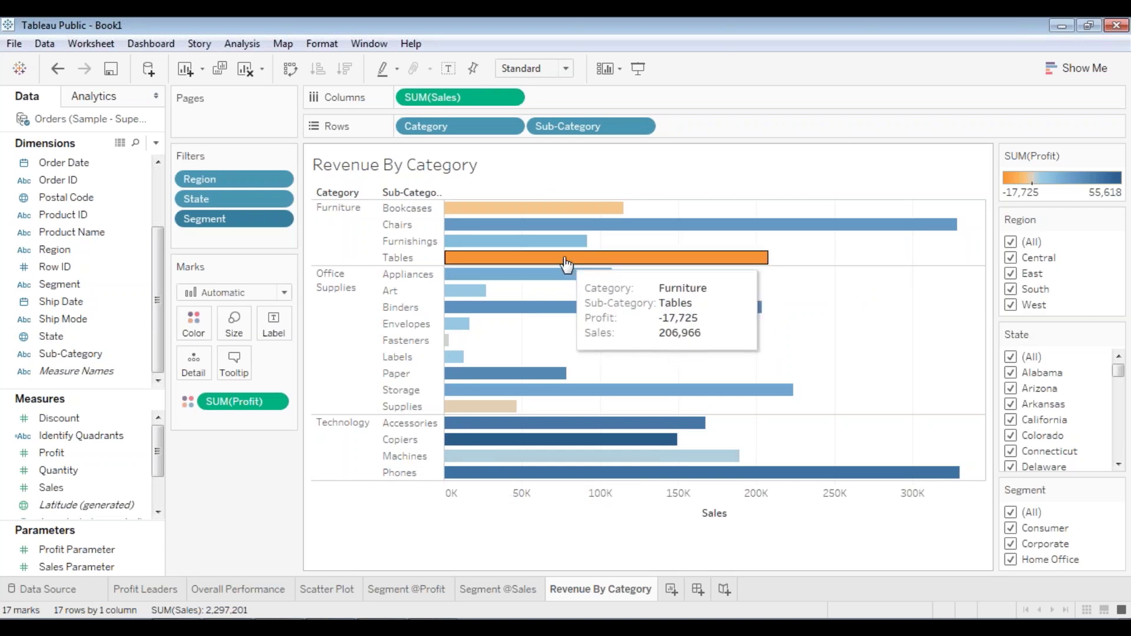
click(567, 264)
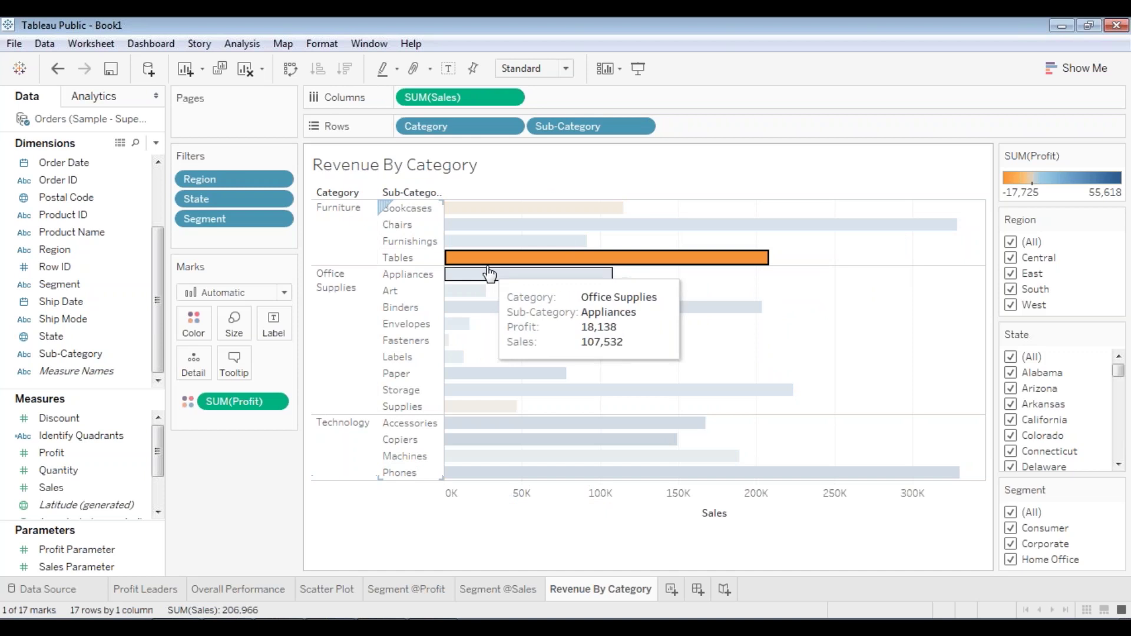
mouse_move(510, 263)
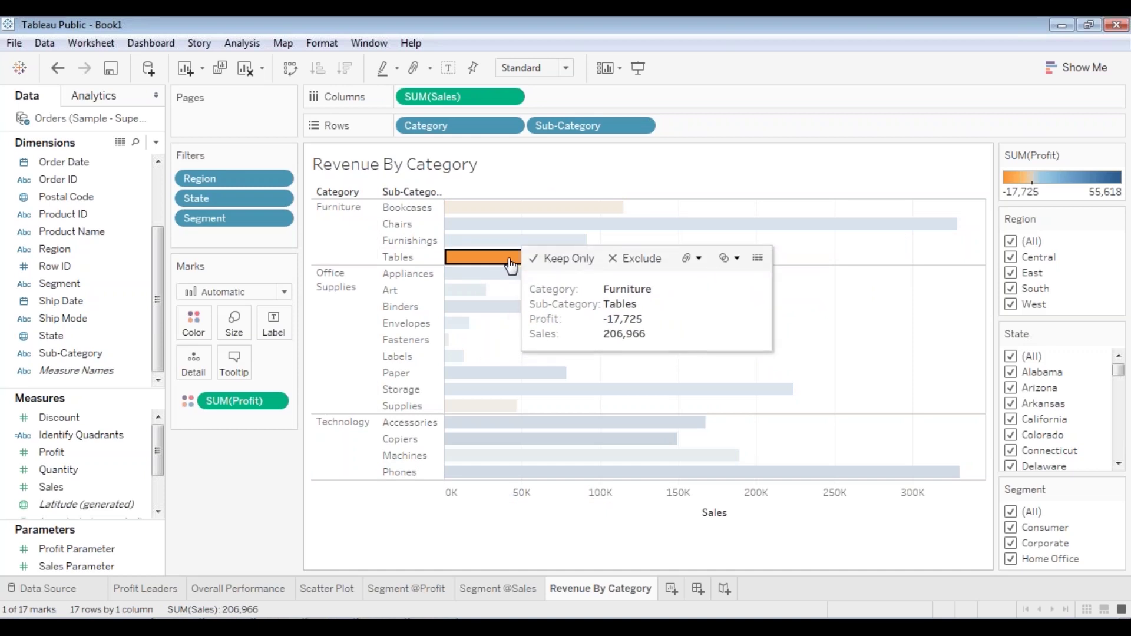
click(337, 208)
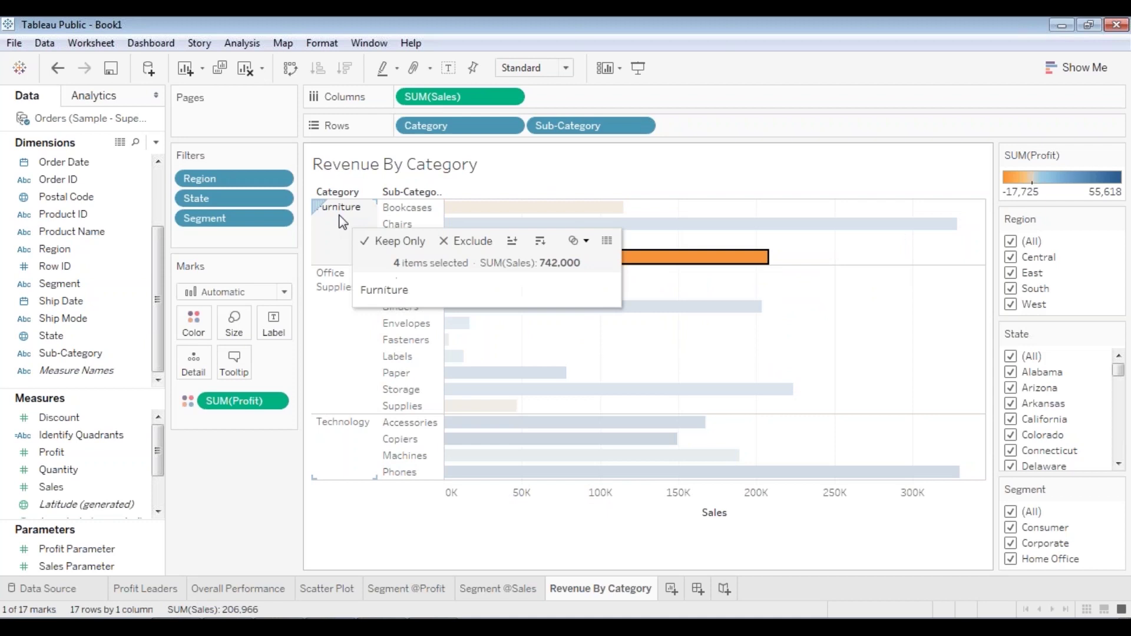
mouse_move(748, 258)
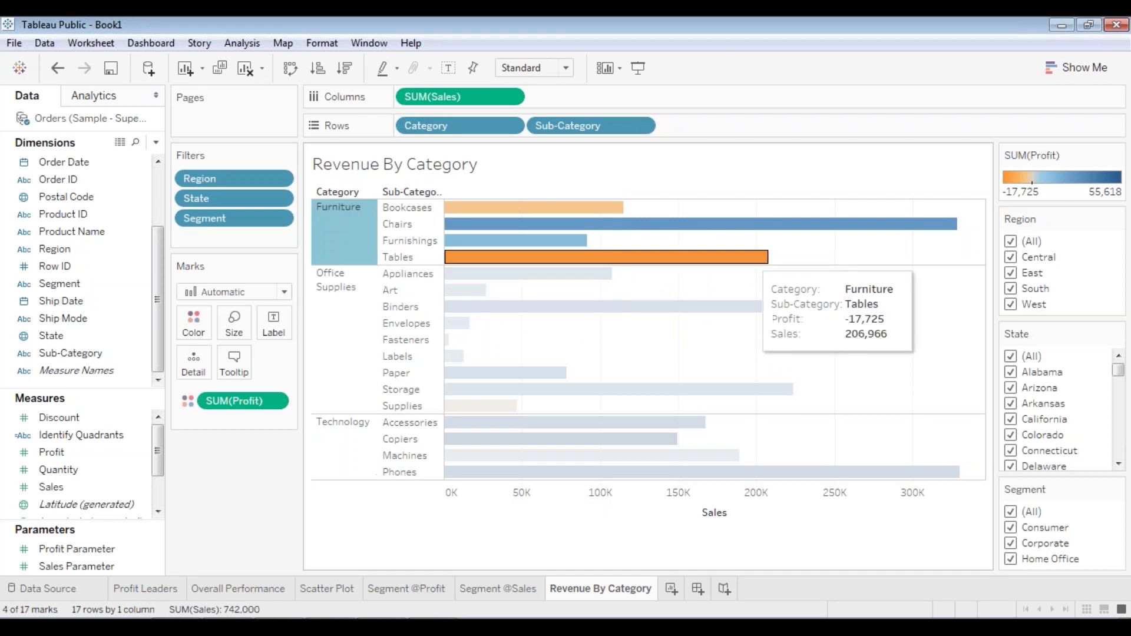
click(564, 262)
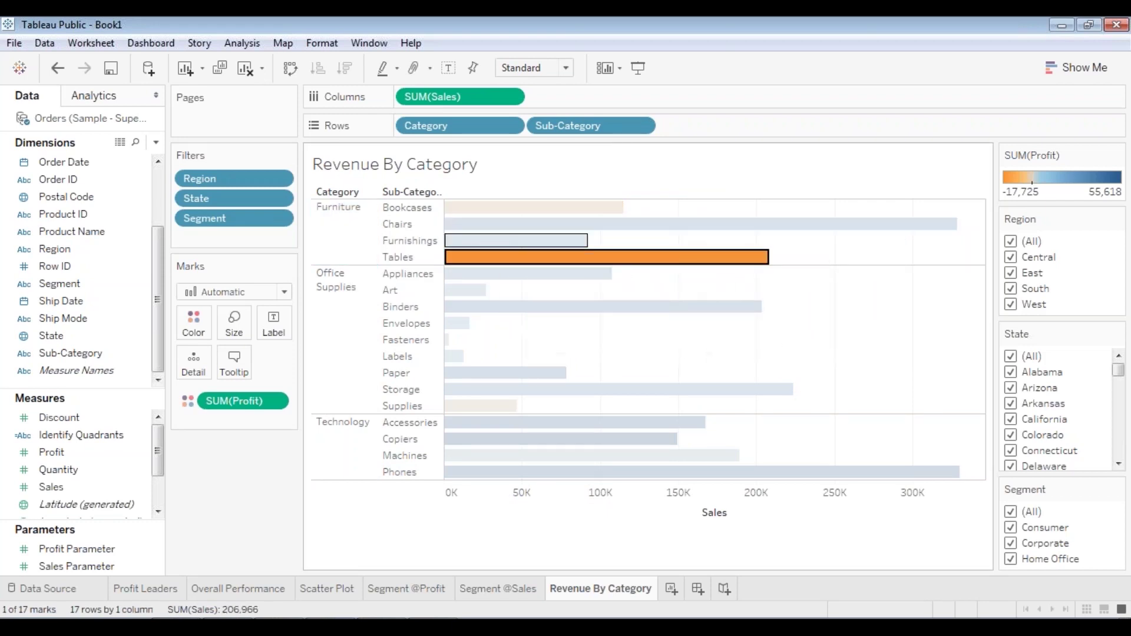
- Briefly highlight the Paper and Tables bars, then deselect so all 17 bars show fully
mouse_move(520, 261)
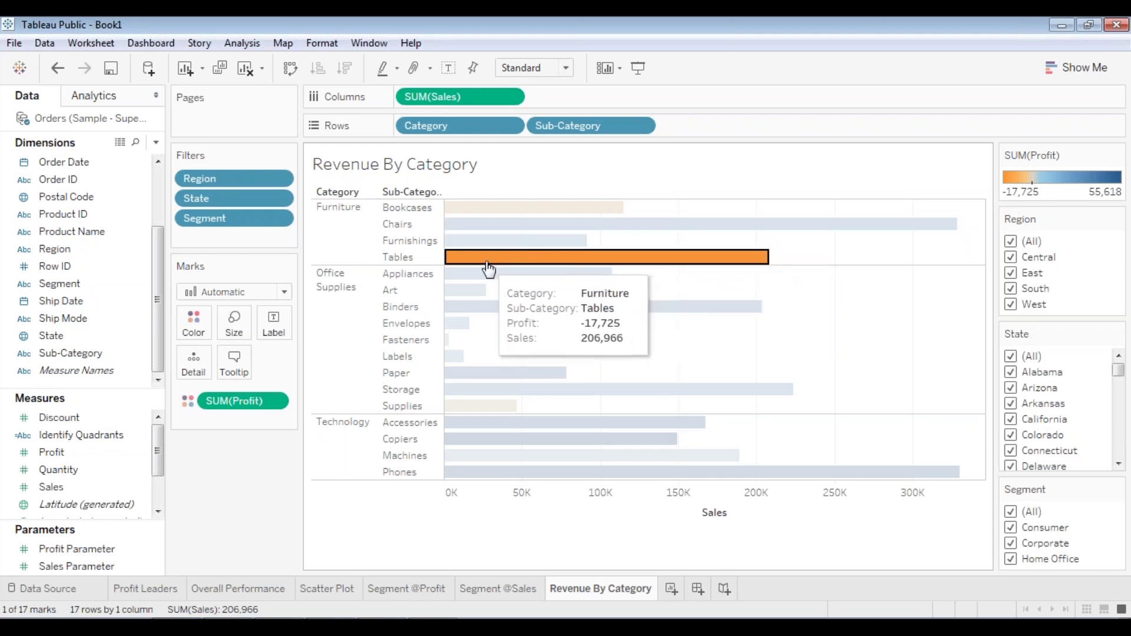
click(518, 262)
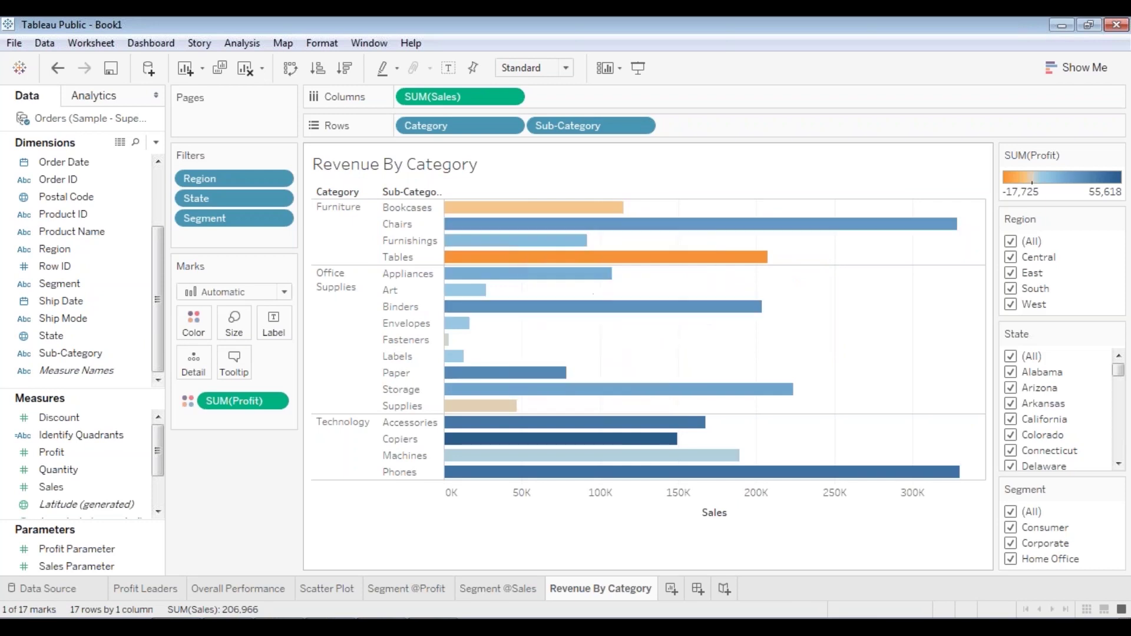
click(489, 373)
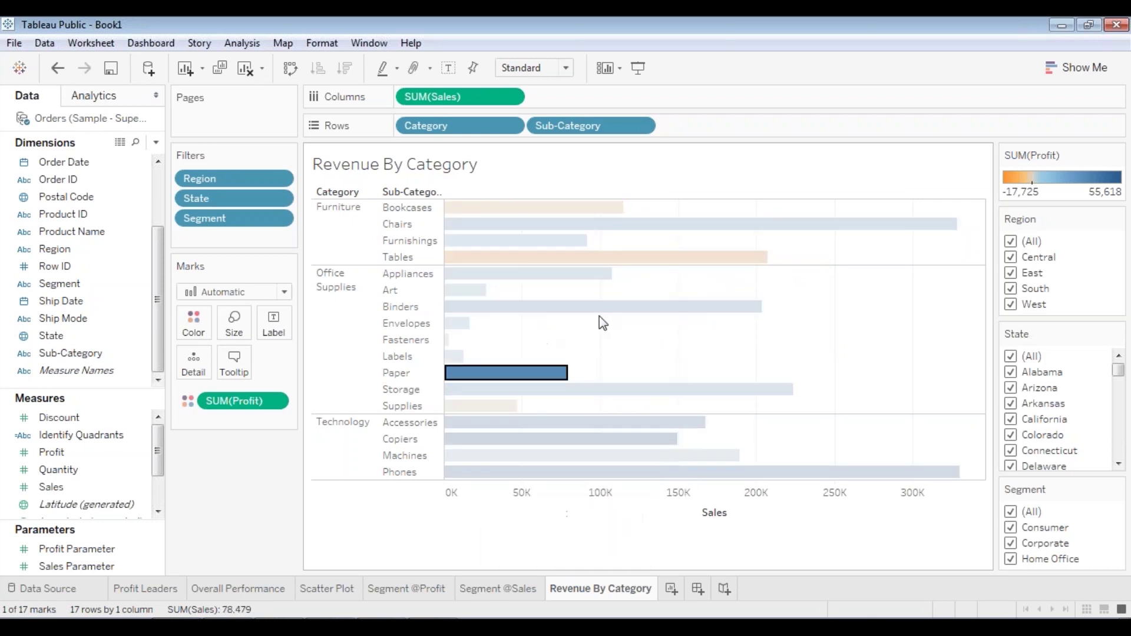
click(813, 318)
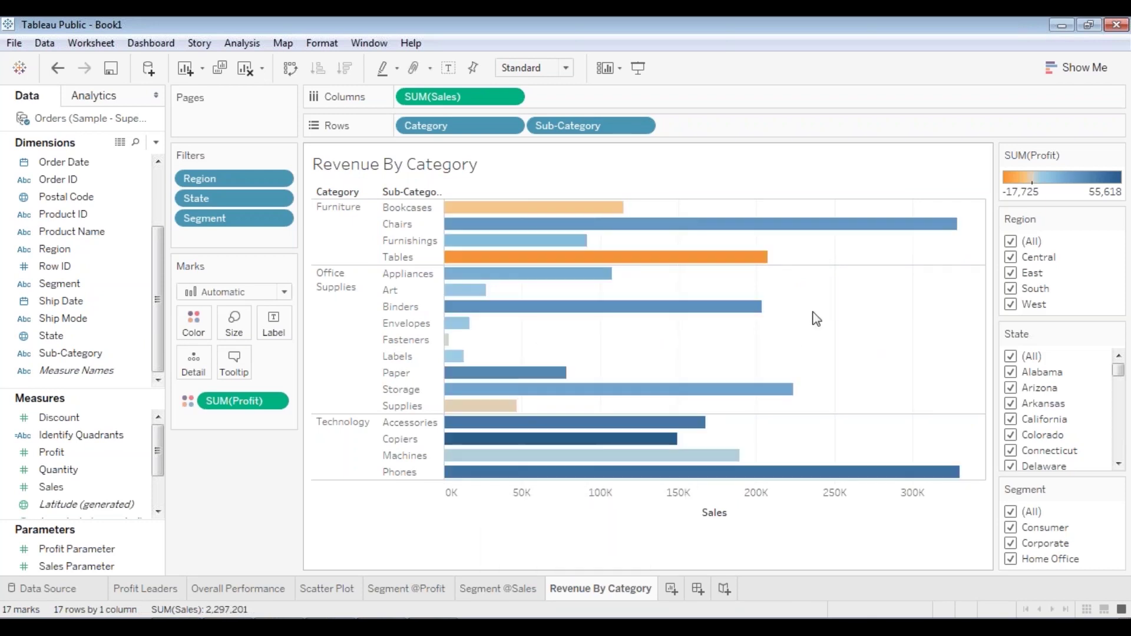
click(465, 257)
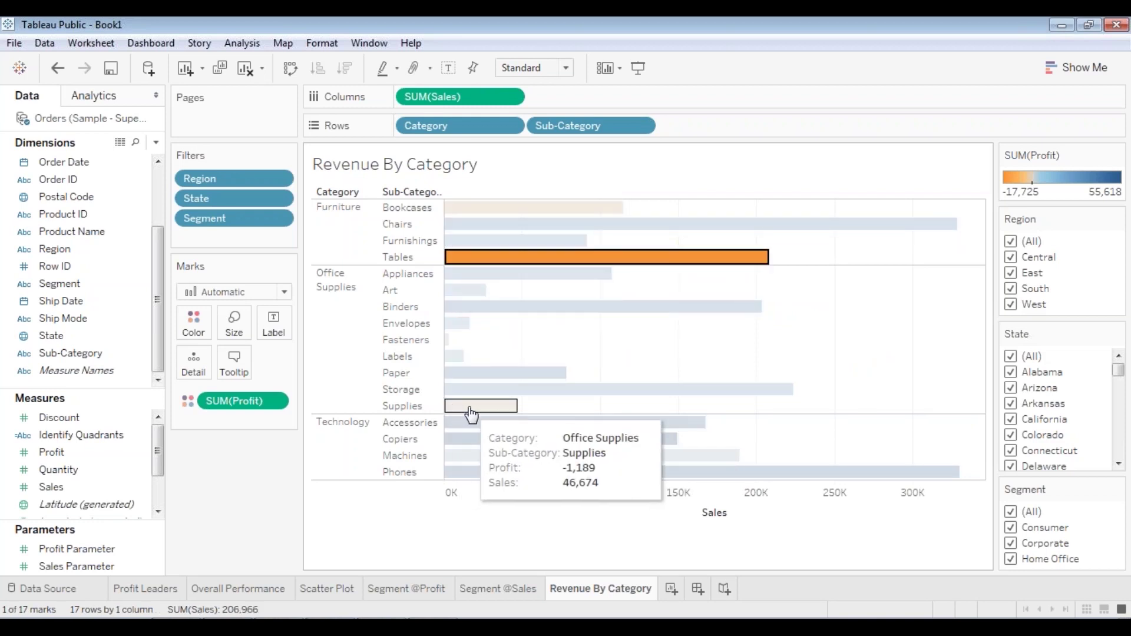
mouse_move(539, 265)
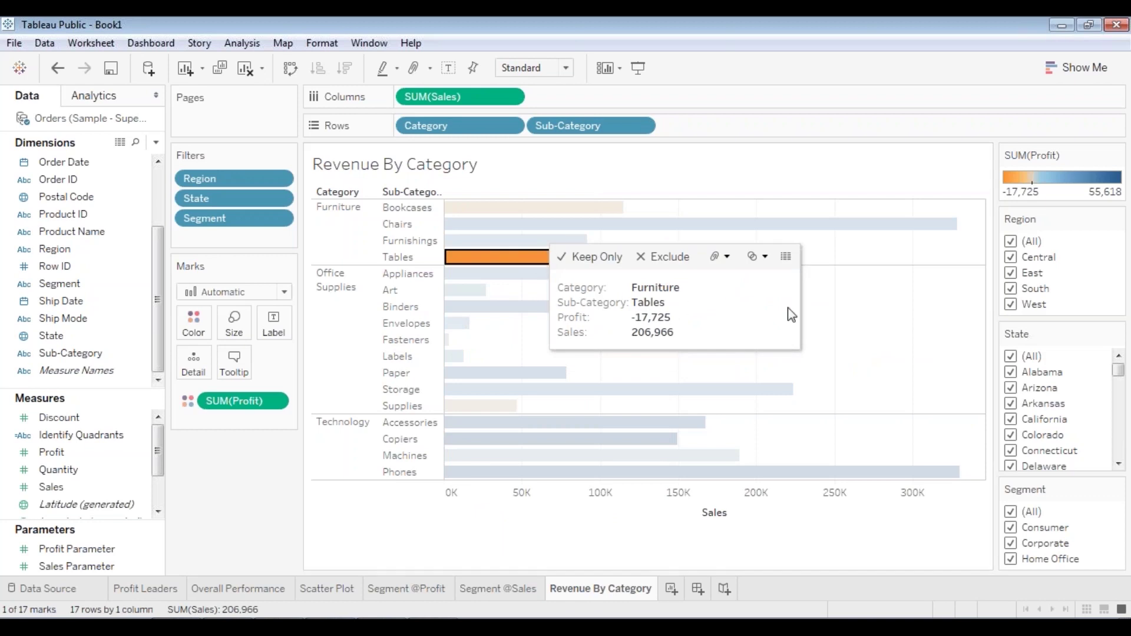
click(876, 295)
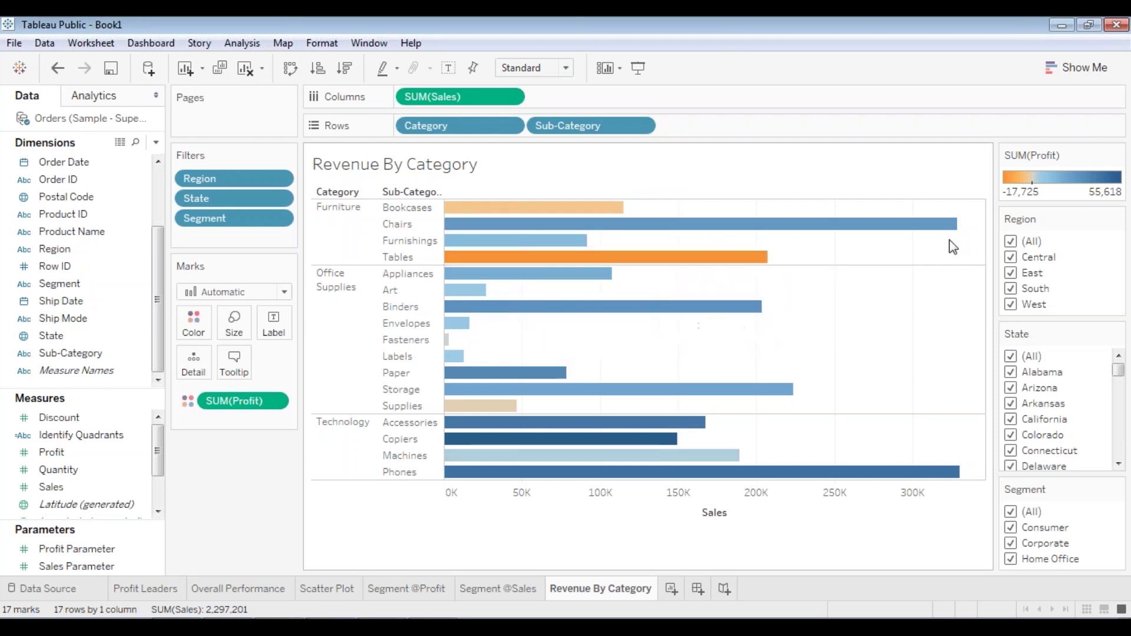
- Uncheck all regions and view Central, then East, highlighting the Chairs and Tables bars
click(1010, 241)
click(1013, 256)
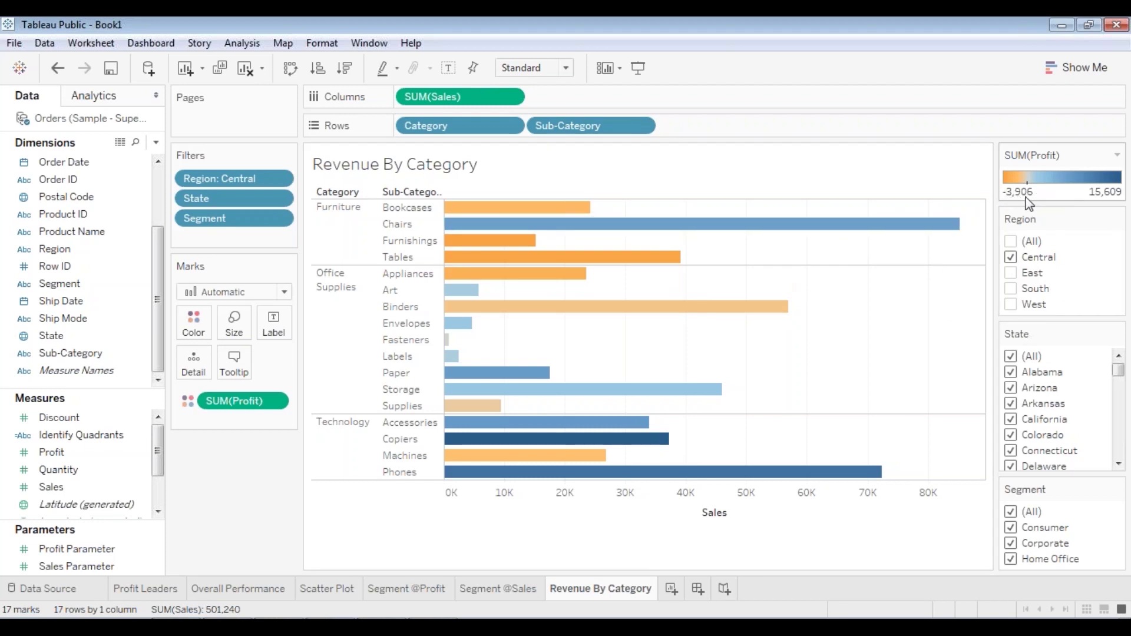
click(1011, 256)
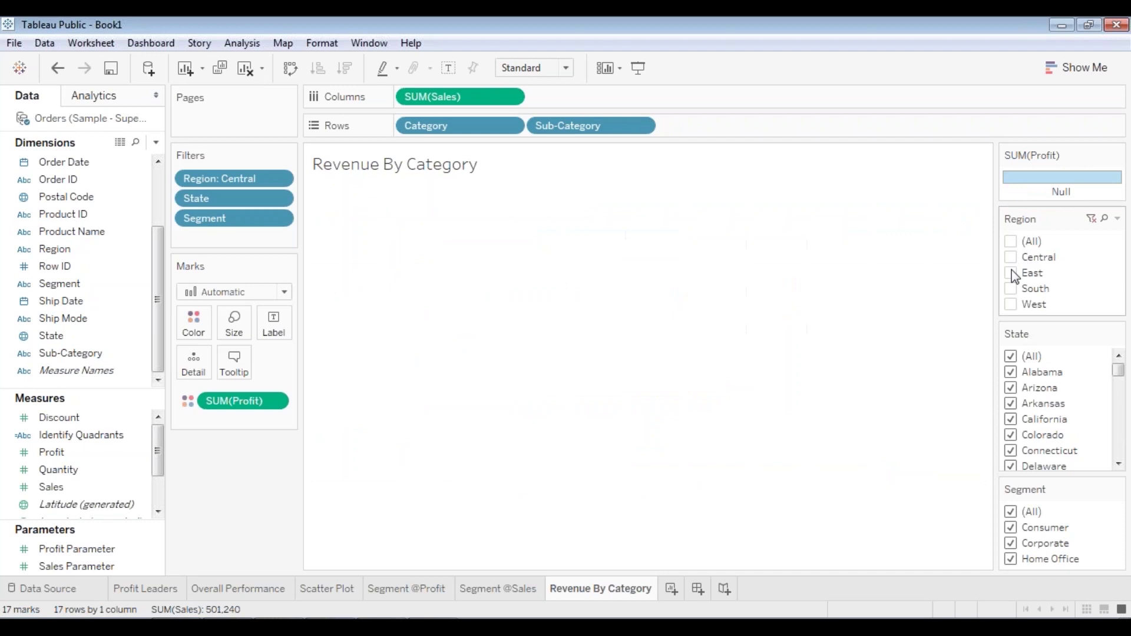
click(1011, 273)
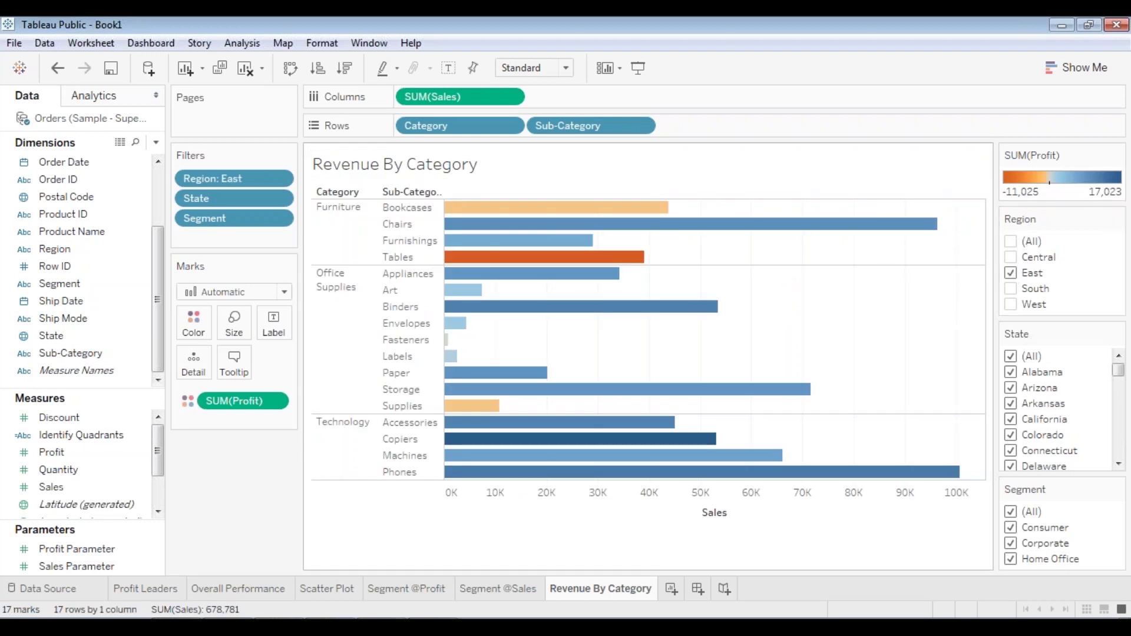
click(677, 224)
click(641, 258)
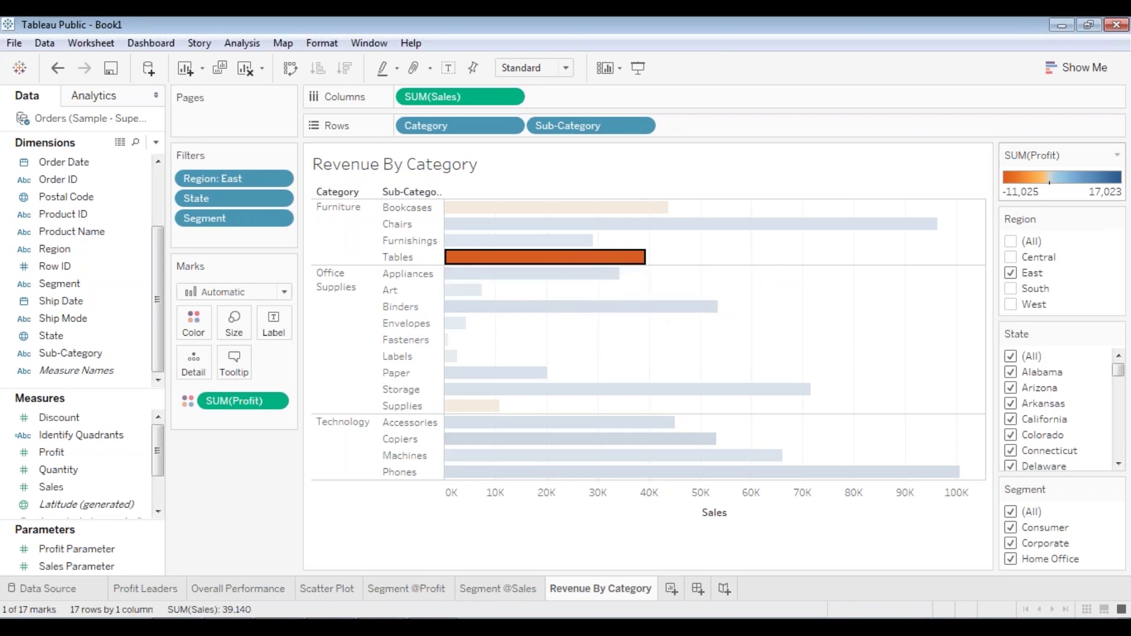
- Compare South and West, then leave only East checked, totalling 678,781 in sales
click(1011, 273)
click(1011, 288)
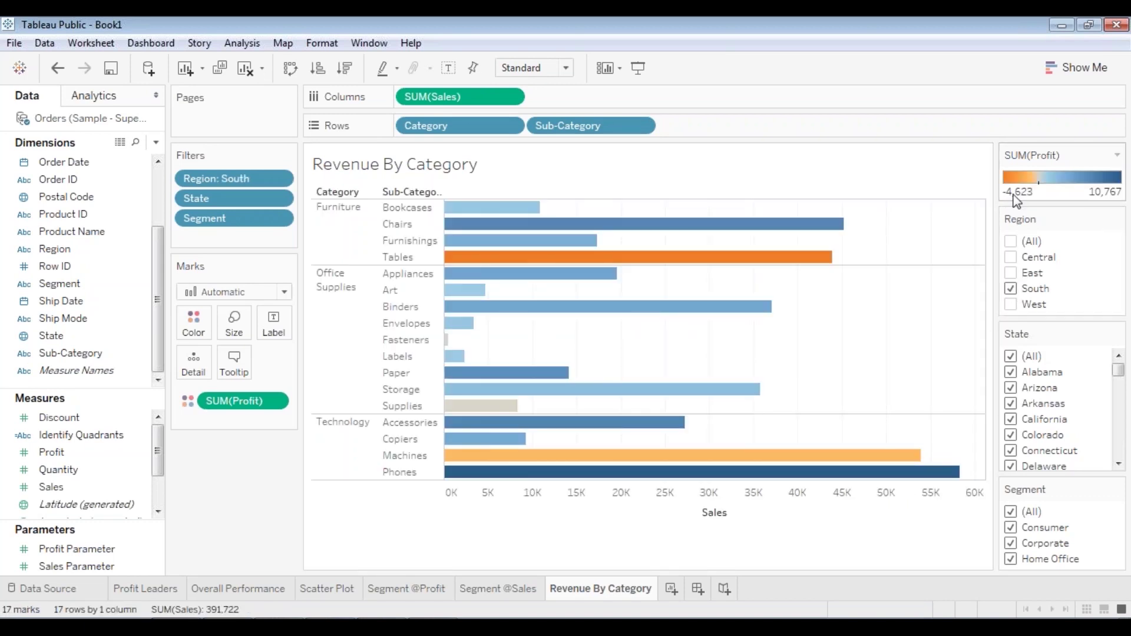
click(1011, 304)
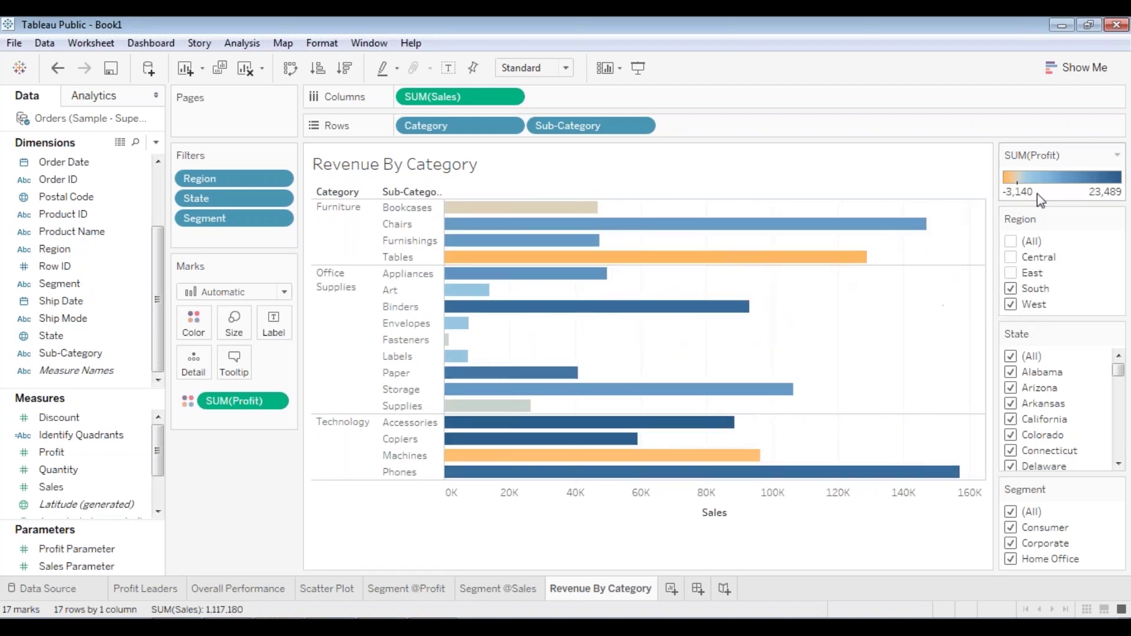
click(1011, 273)
click(1011, 288)
click(1011, 273)
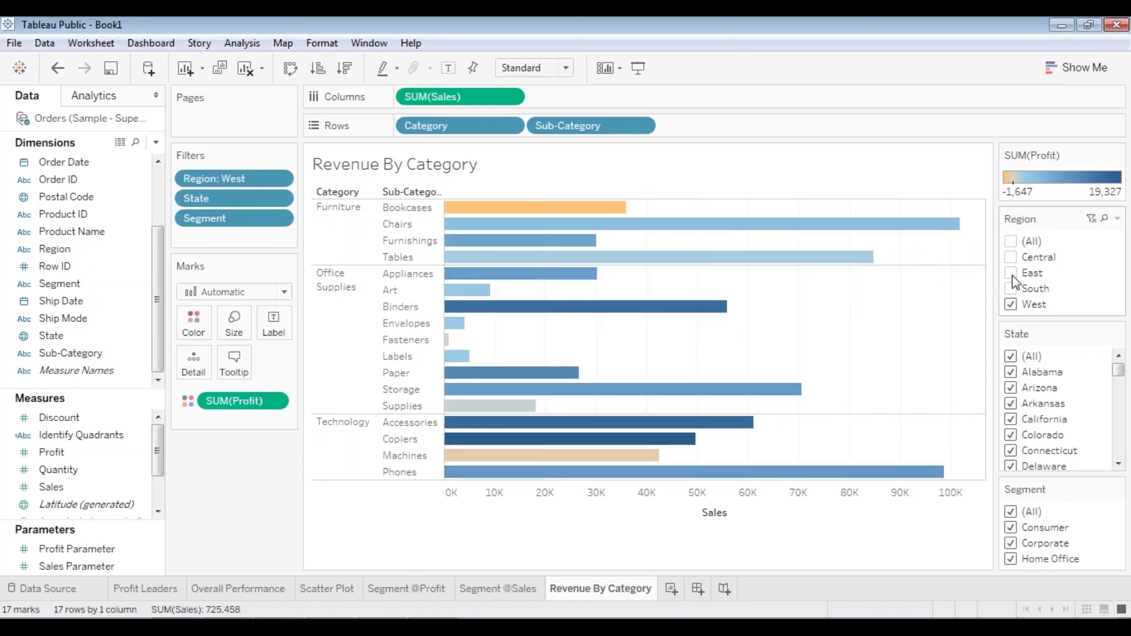
click(1011, 273)
click(1011, 304)
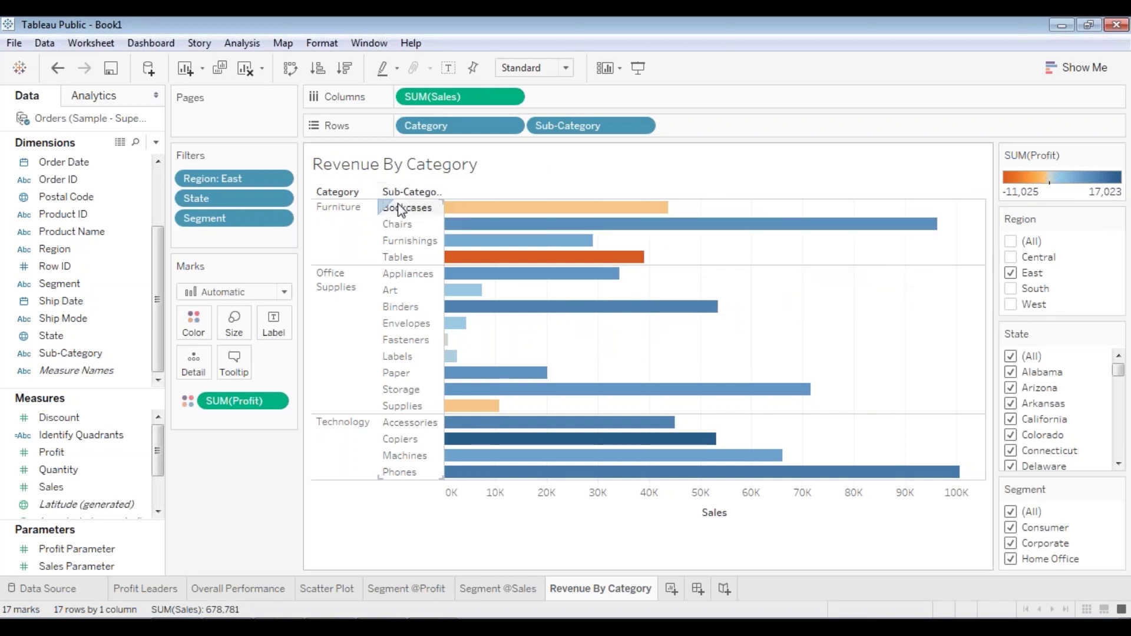
mouse_move(397, 199)
click(397, 257)
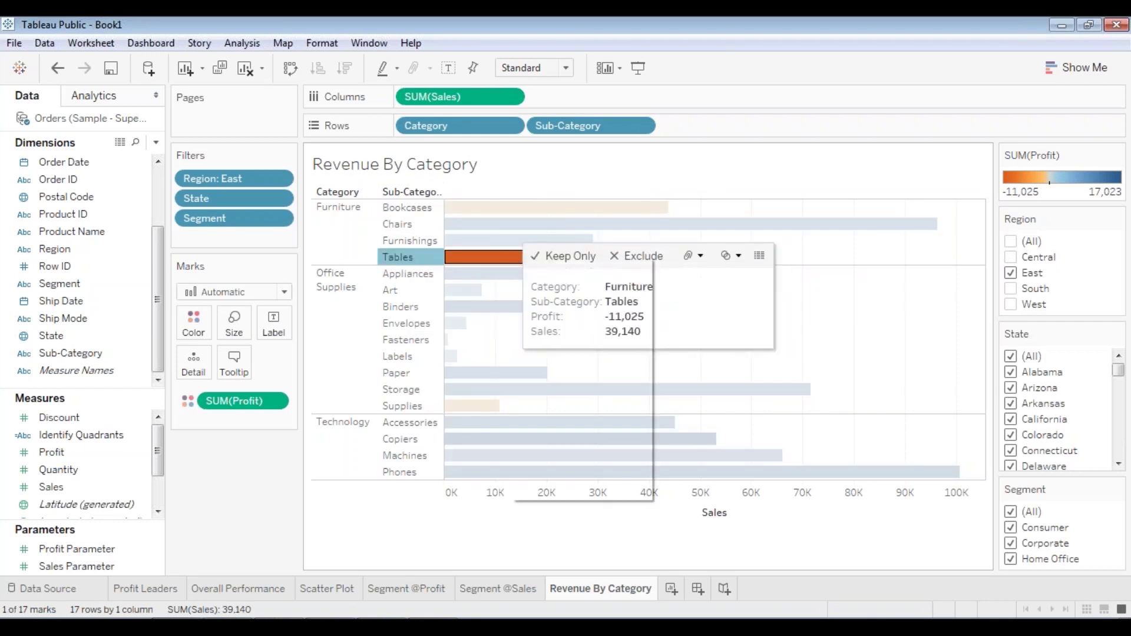
right_click(510, 258)
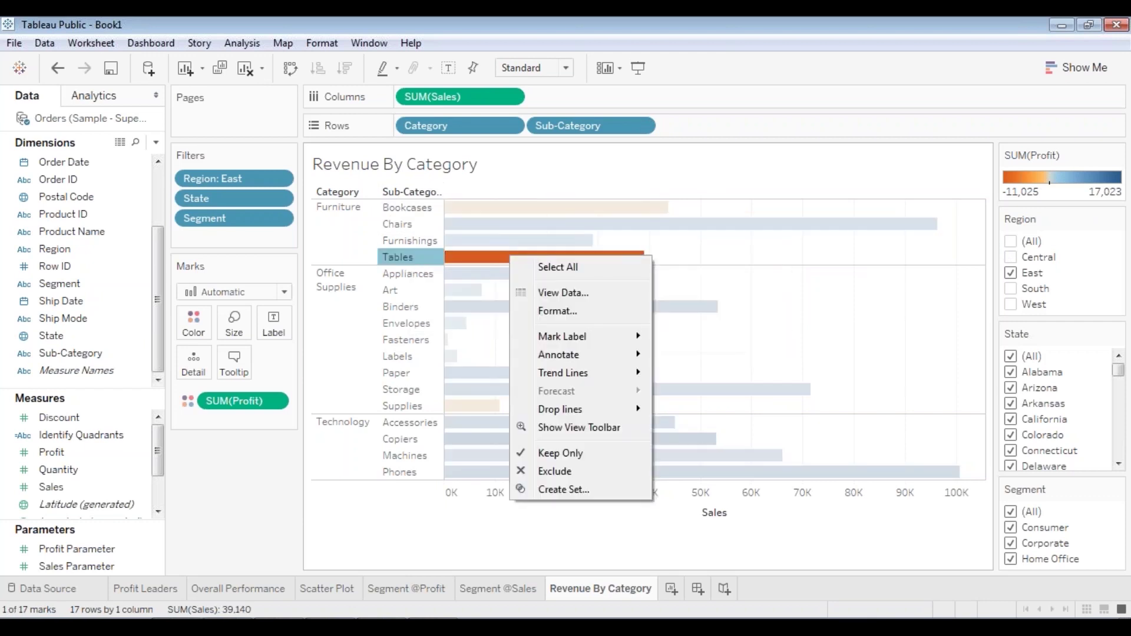
click(553, 293)
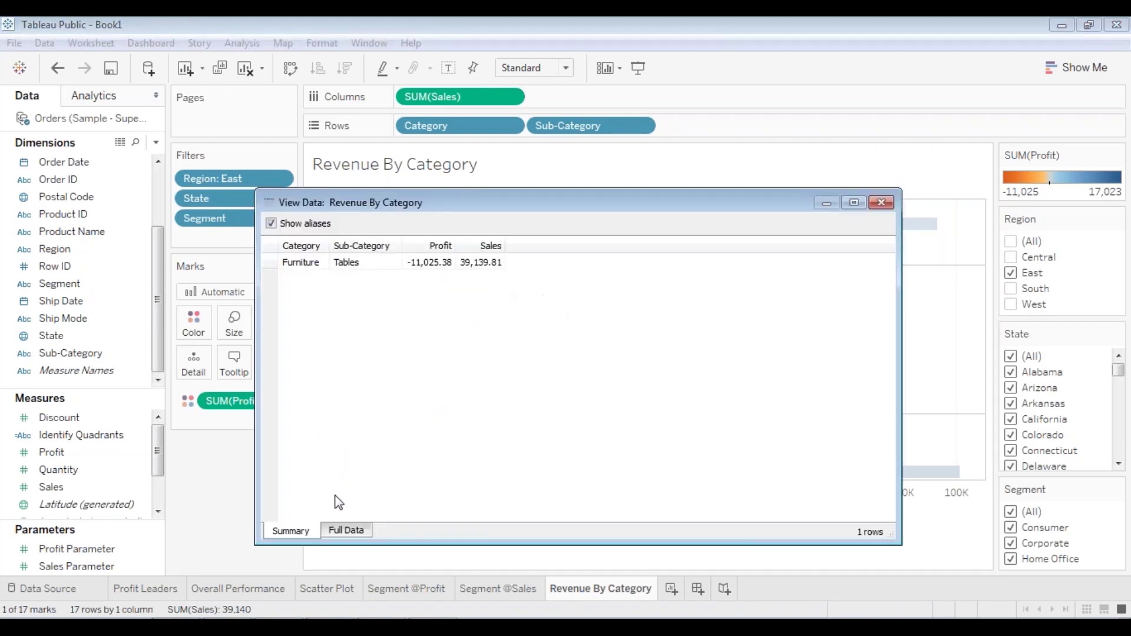
click(339, 532)
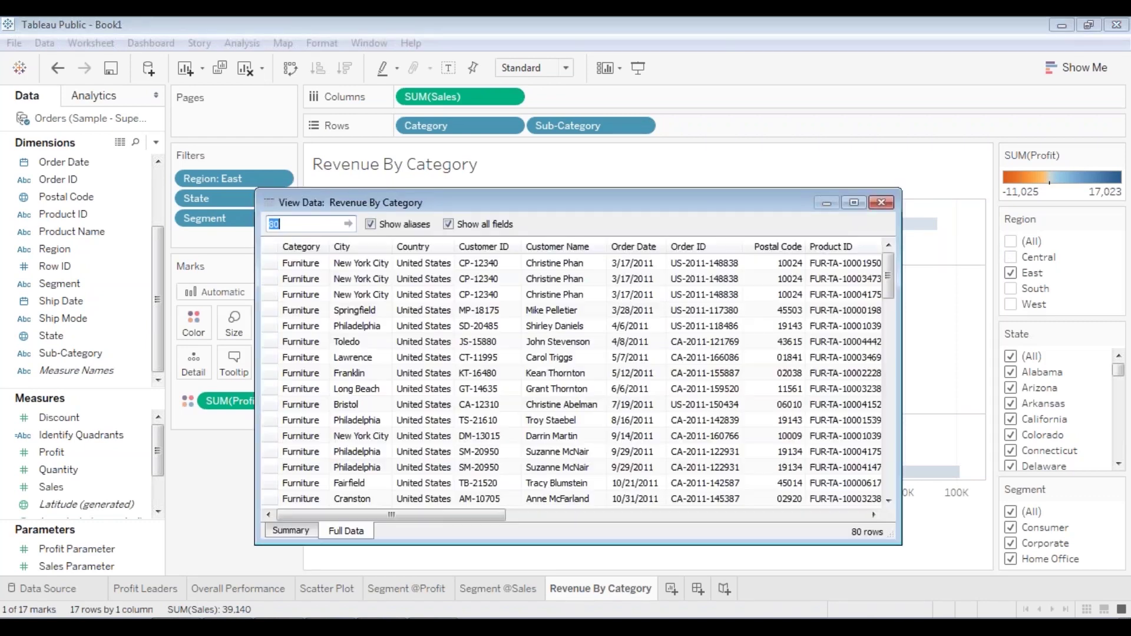
drag(888, 291, 934, 259)
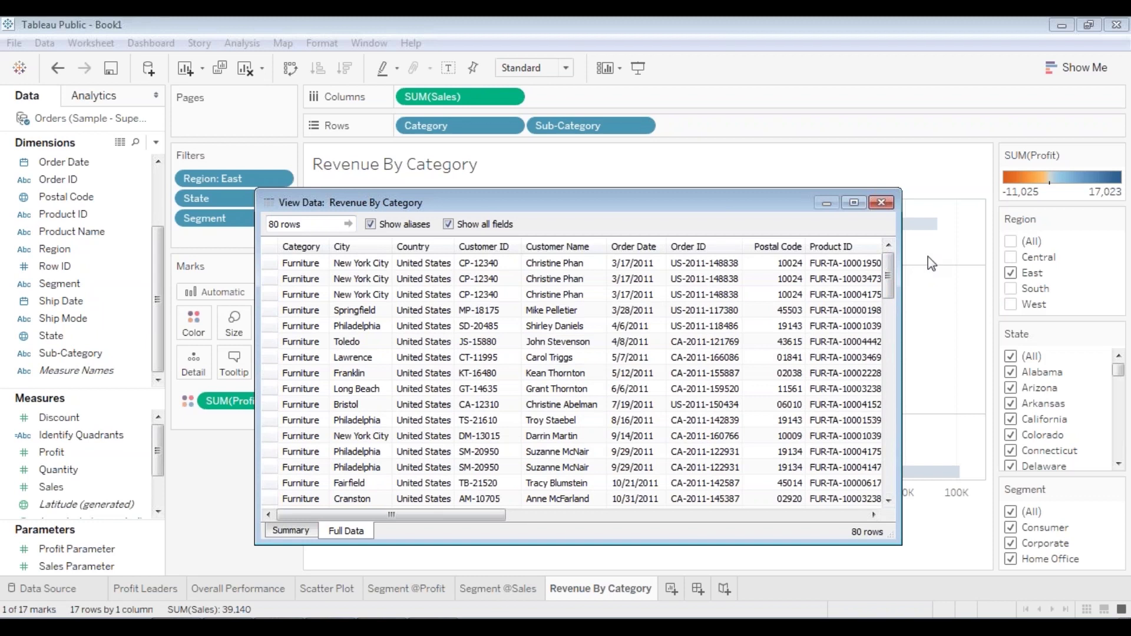
drag(701, 205, 681, 186)
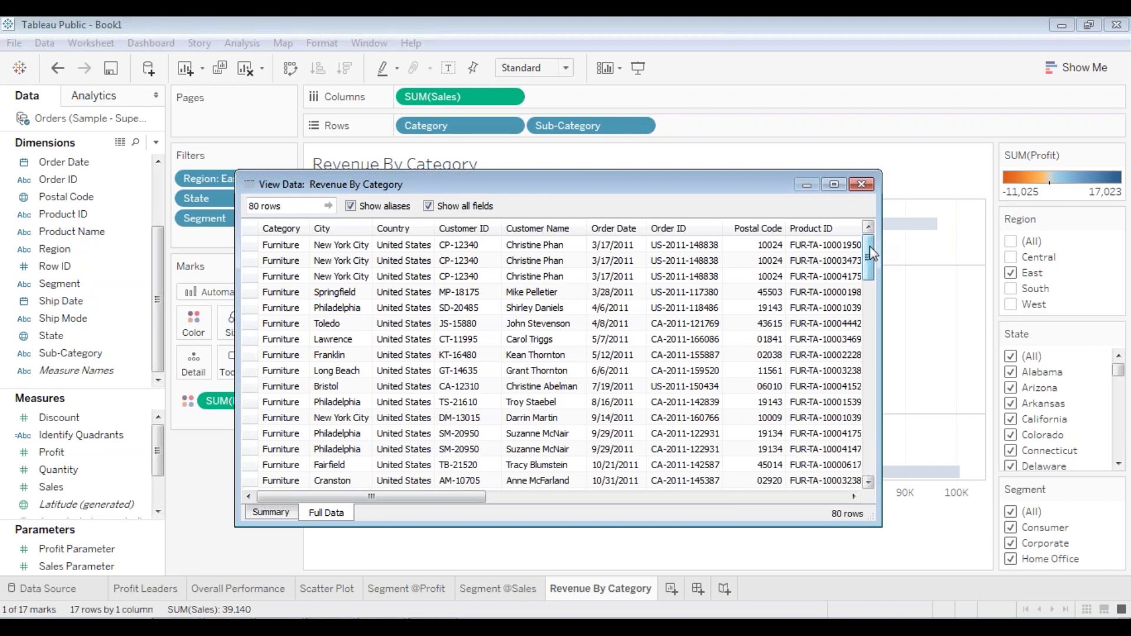
drag(870, 253, 900, 224)
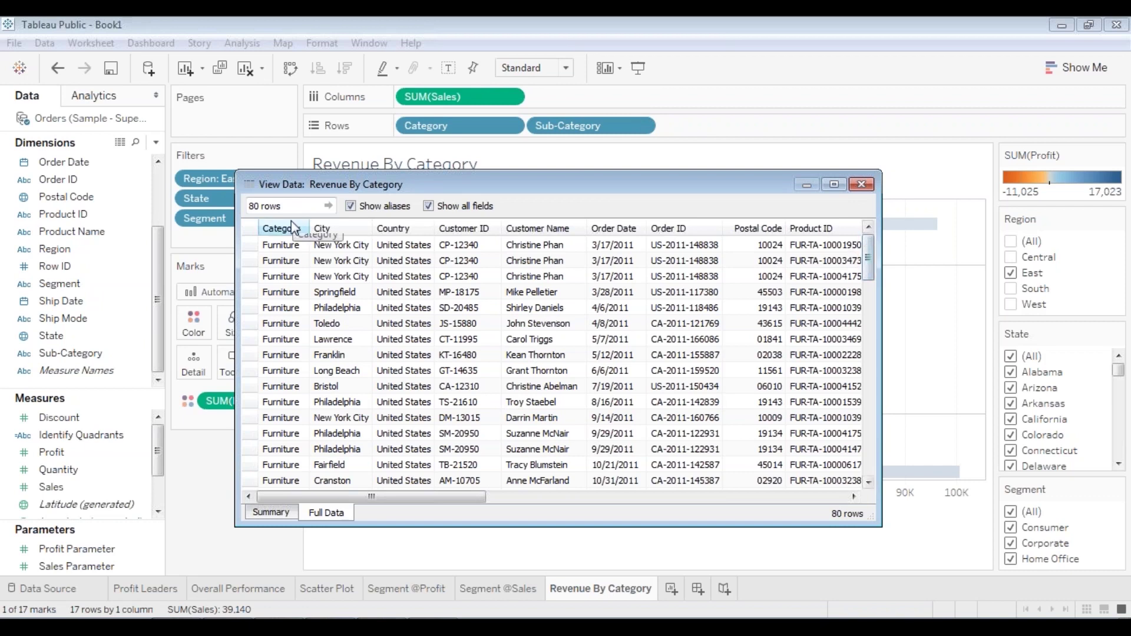
click(411, 278)
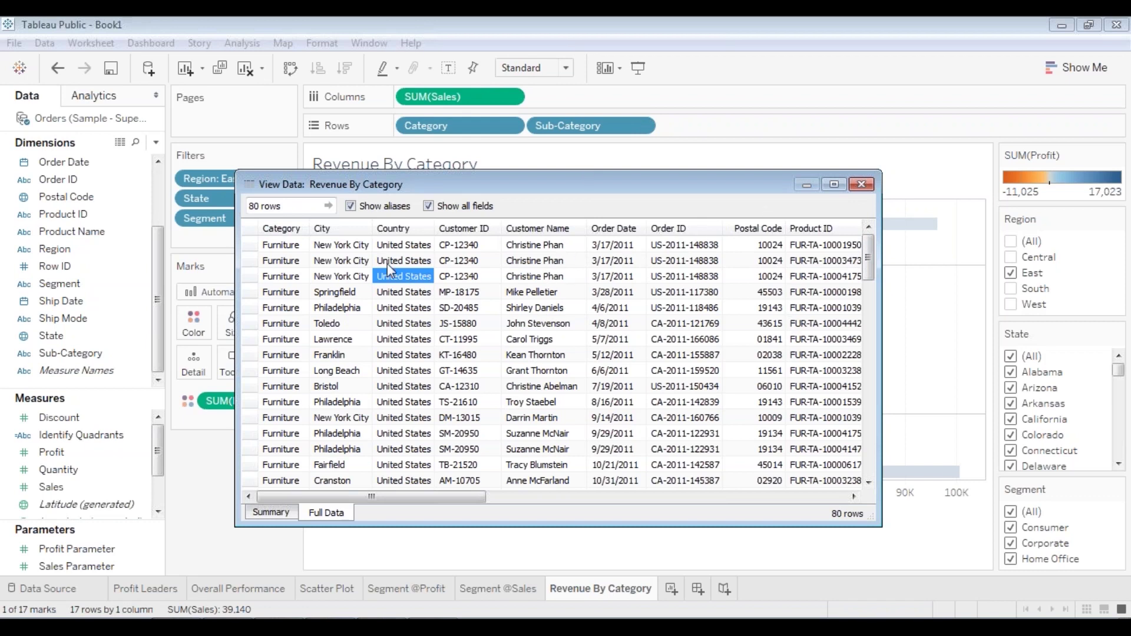
click(862, 185)
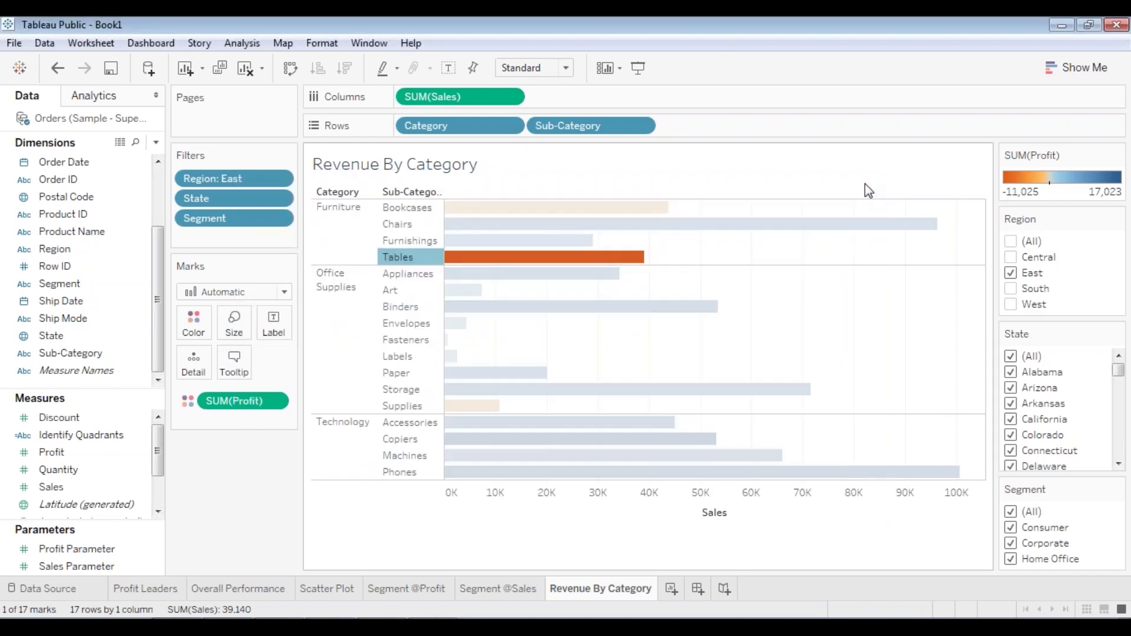
- Deselect the Tables bar and open the Analytics pane beside the East-filtered chart
click(890, 303)
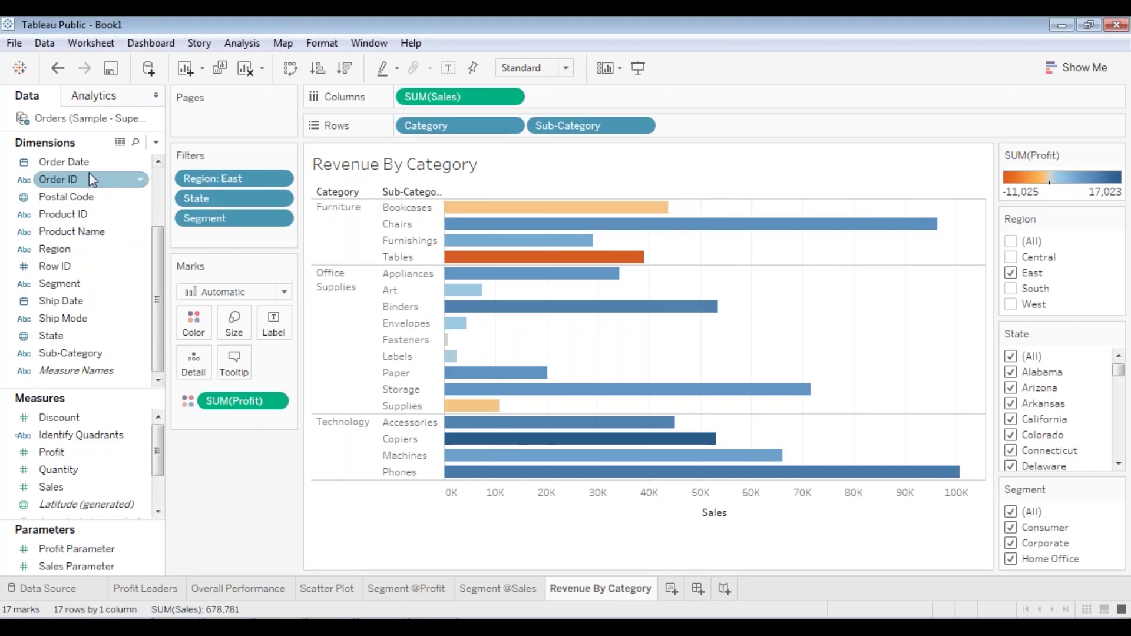
click(96, 102)
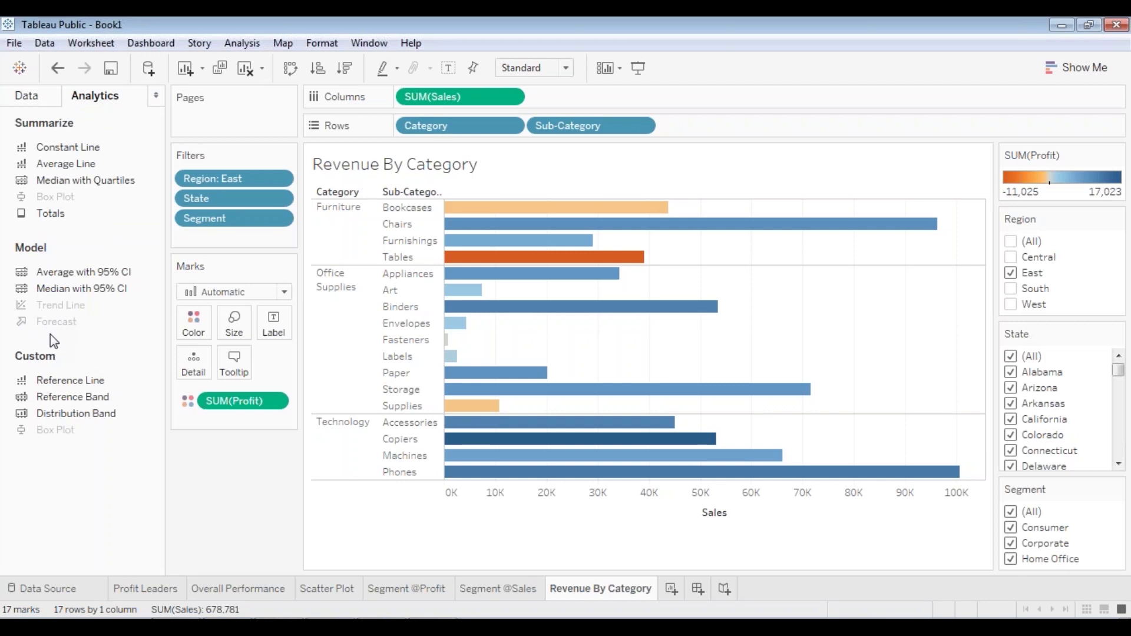
- Add a new worksheet and rename Sheet 7 to 'Sales Forcasting'
click(671, 590)
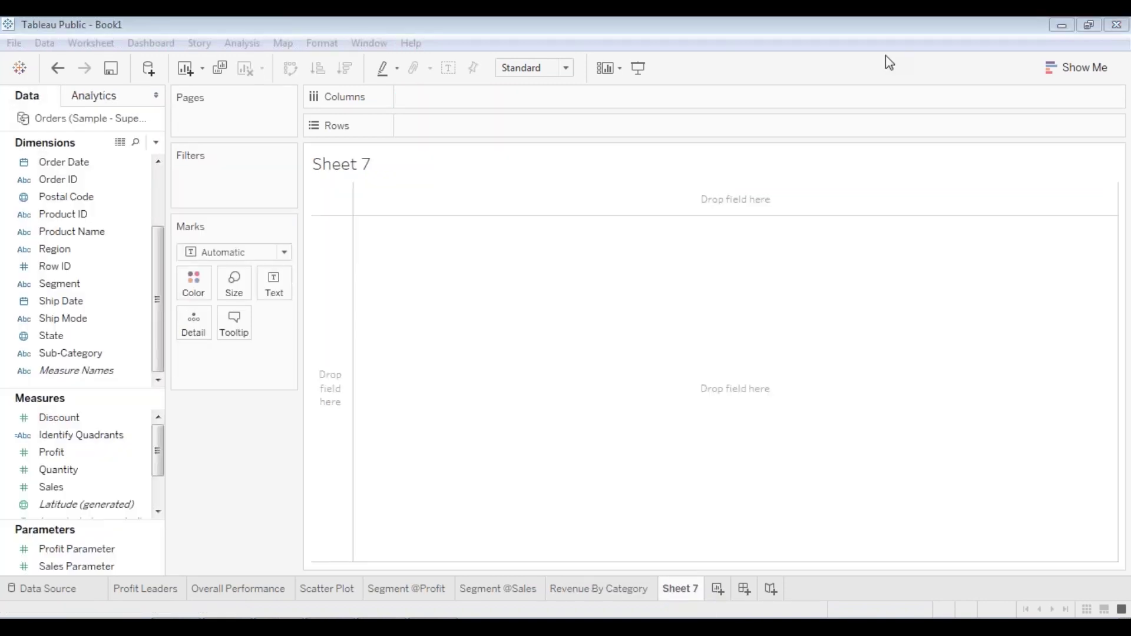
right_click(684, 590)
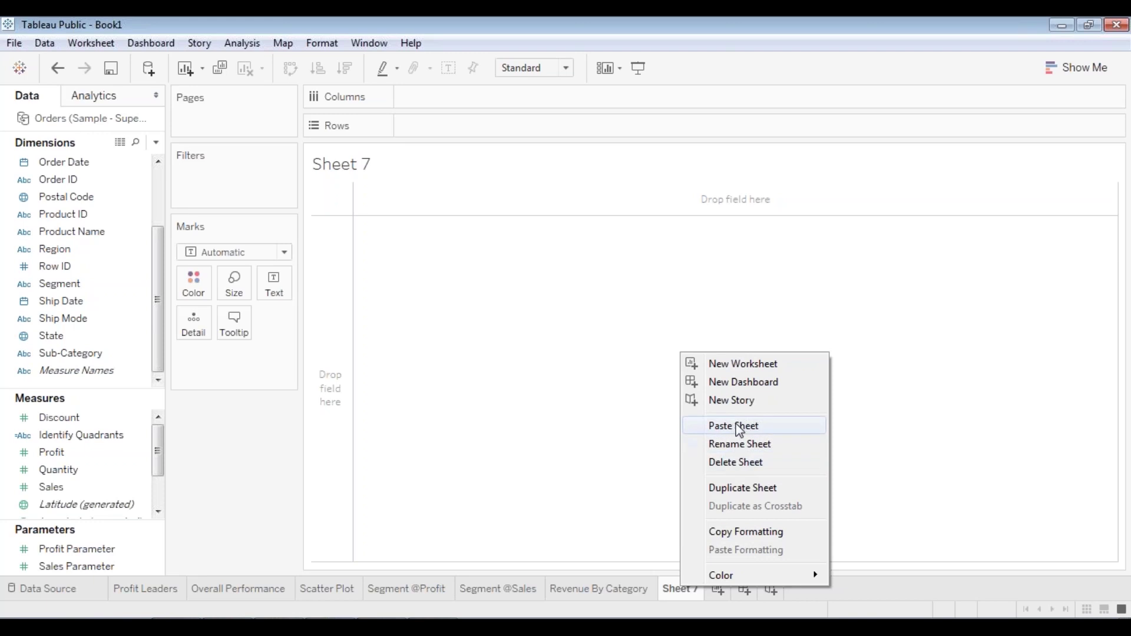
click(740, 443)
text(Sales Fo)
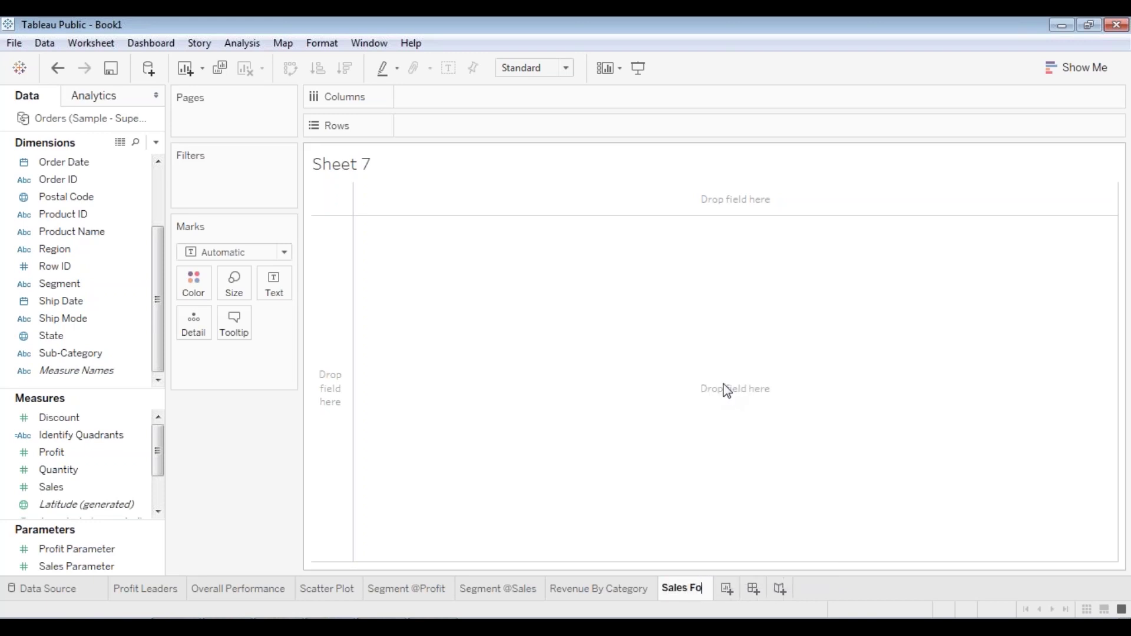
text(rcacting)
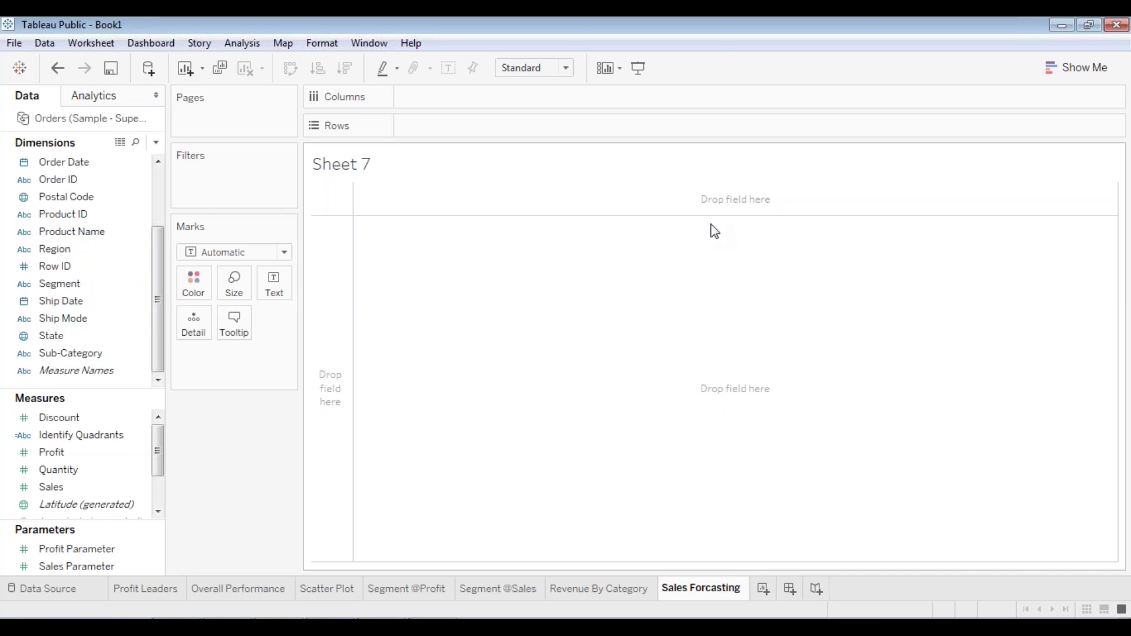
key(Return)
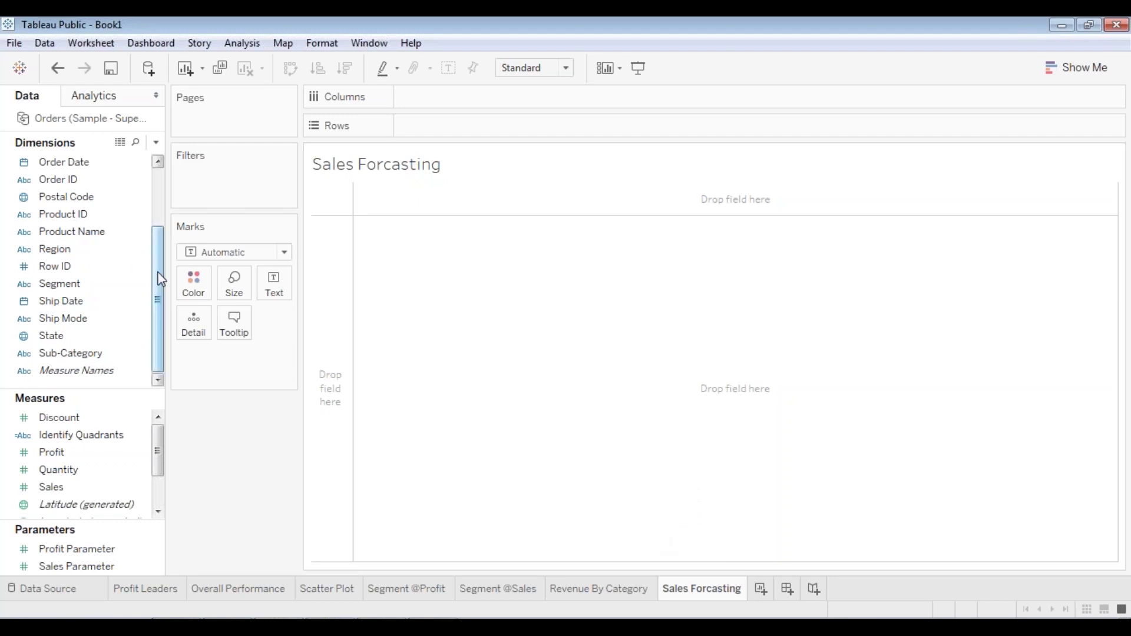
- Plot SUM(Sales) against YEAR and MONTH of Order Date as a monthly line for 2011–2014
drag(51, 487, 480, 132)
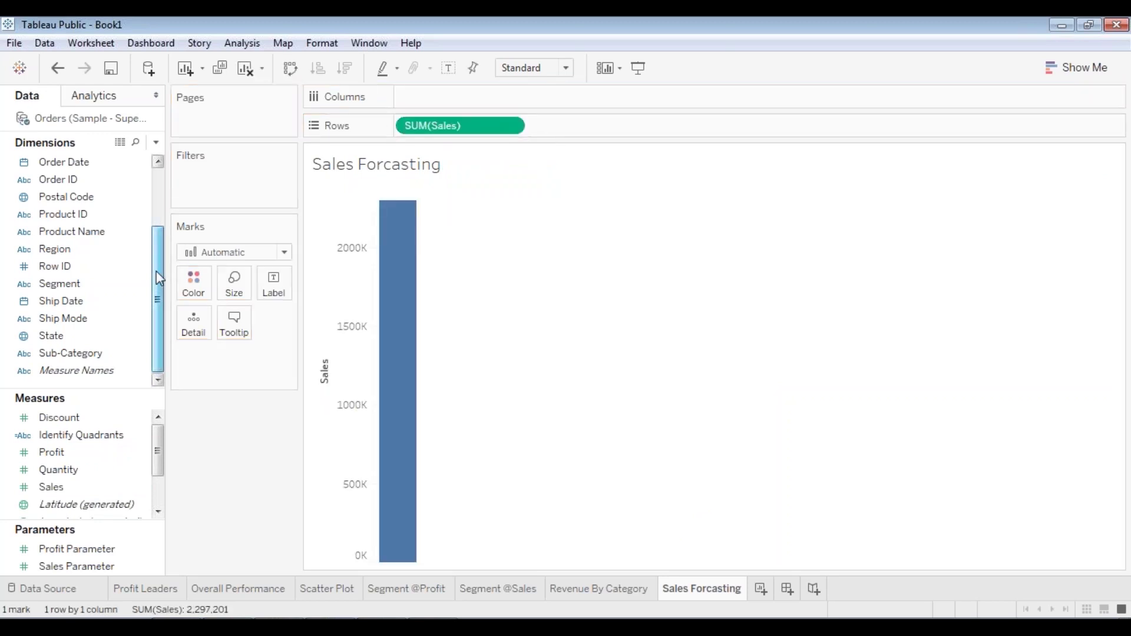
drag(156, 274, 157, 172)
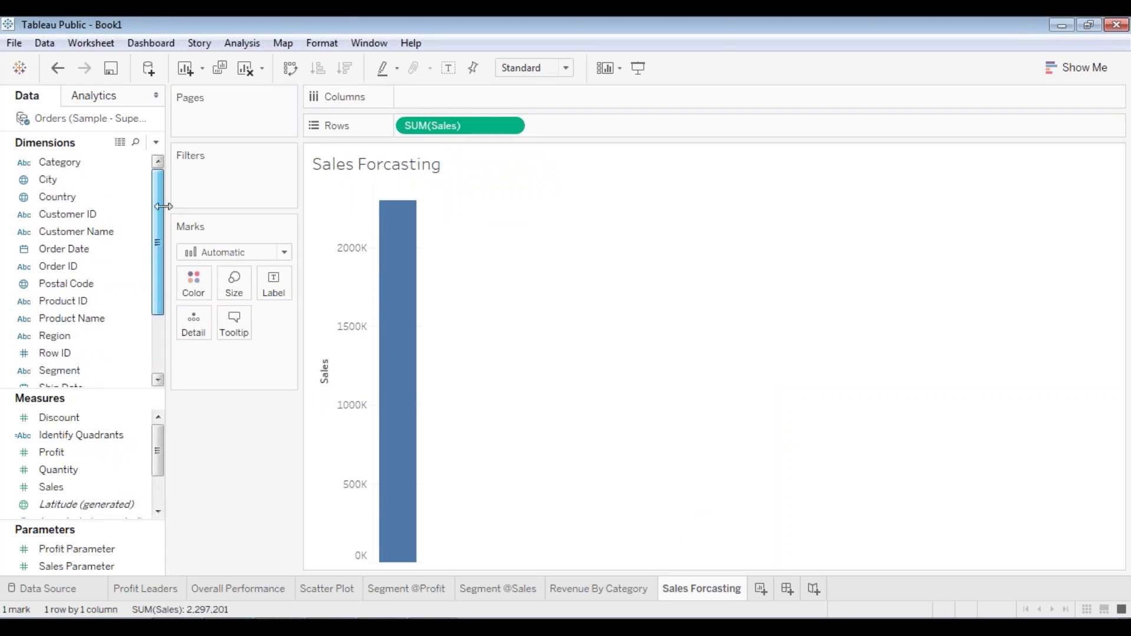
drag(64, 249, 483, 109)
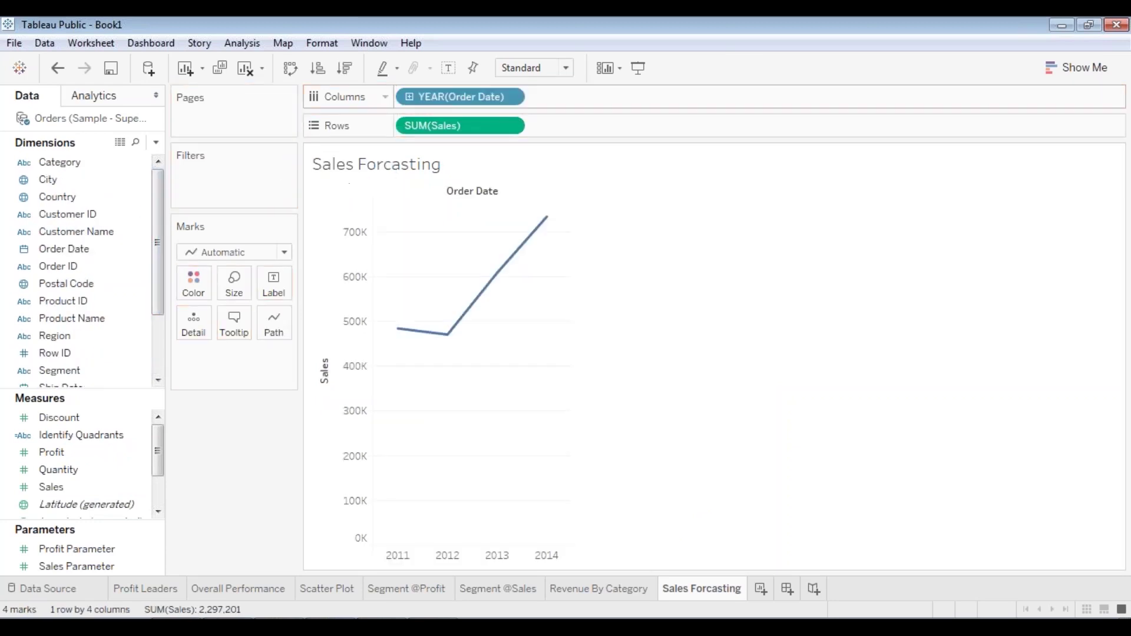
drag(133, 248, 118, 250)
drag(679, 122, 617, 100)
click(643, 96)
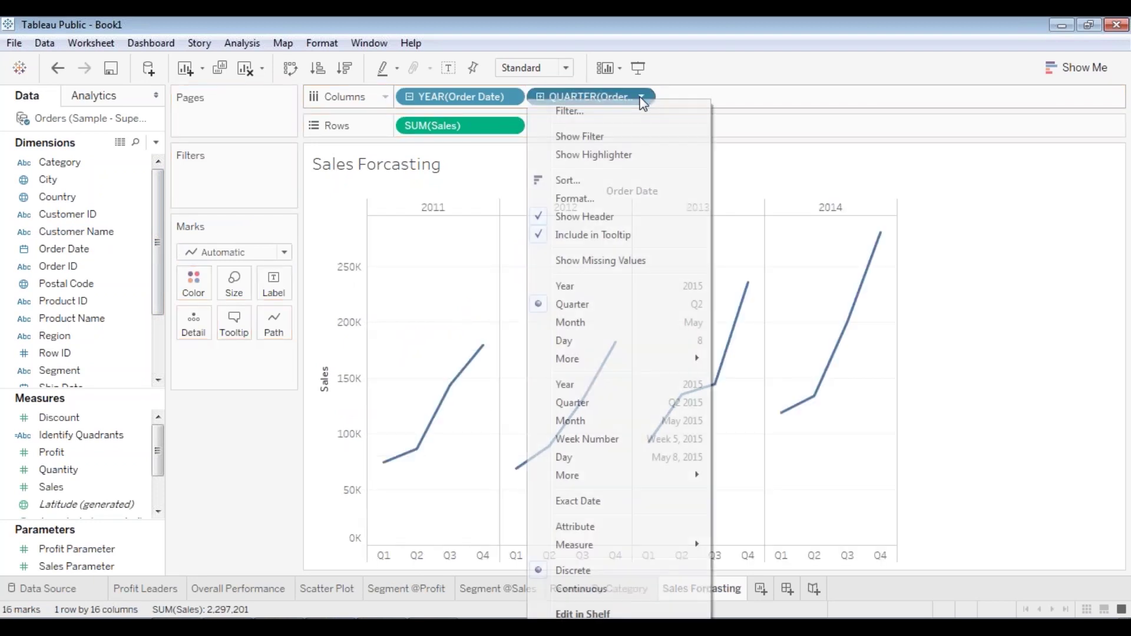
click(581, 323)
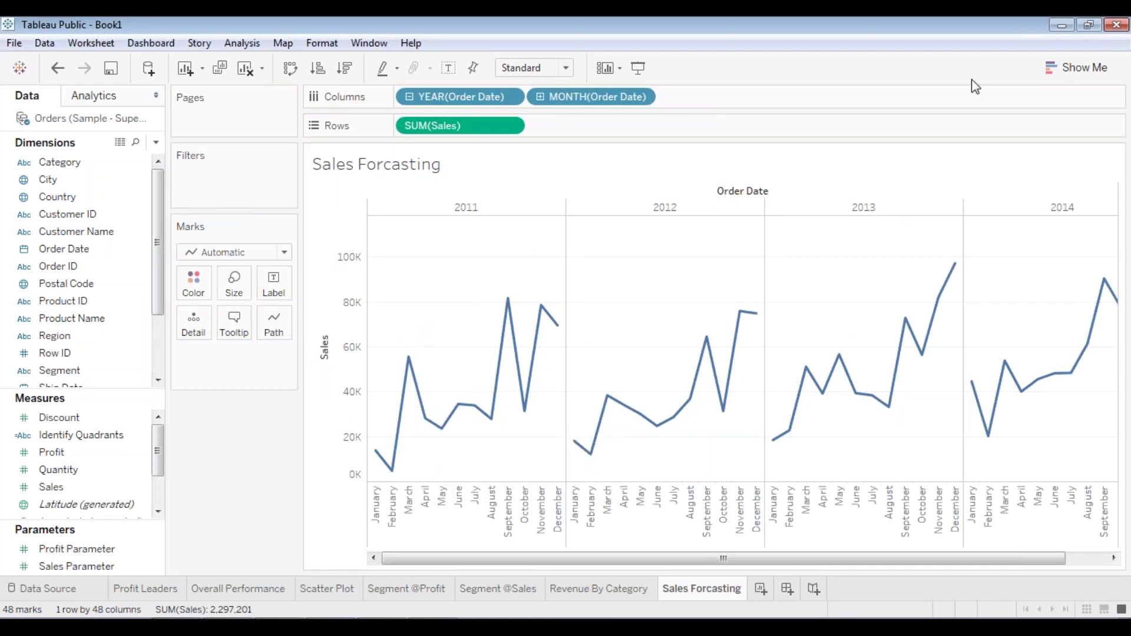
click(1078, 67)
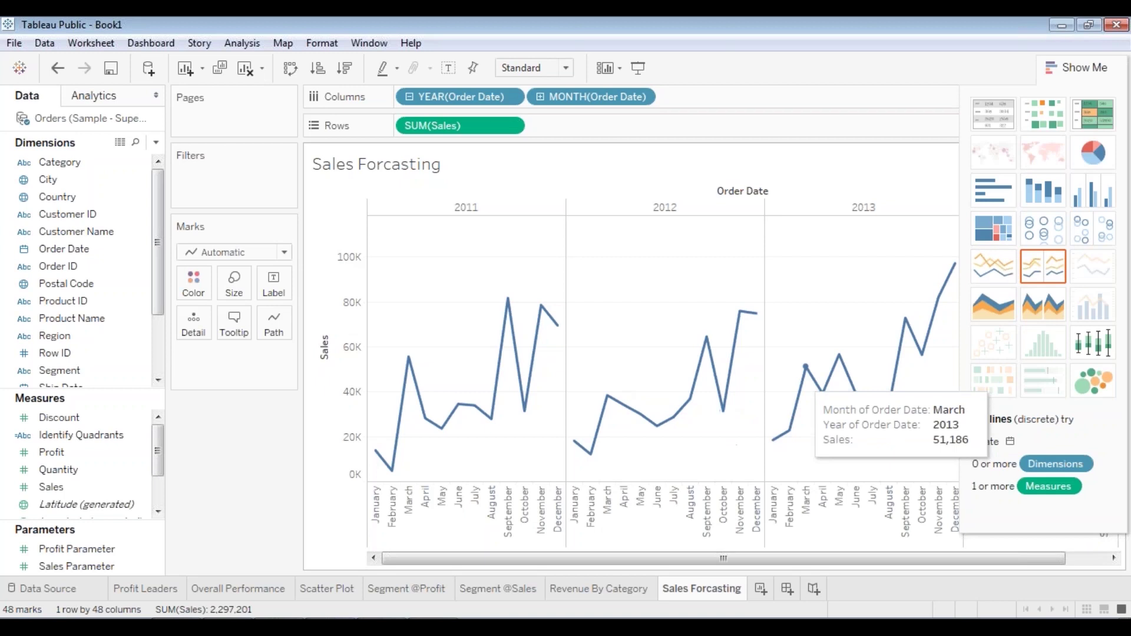
- Switch to an area chart and add Order Date to Columns for four yearly panes
click(985, 312)
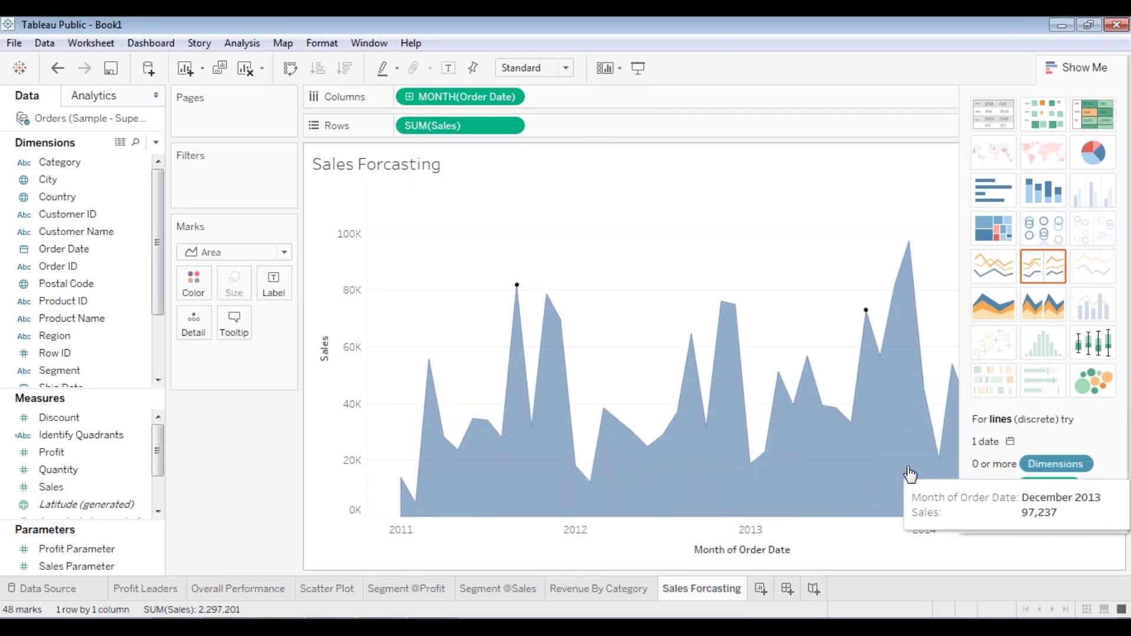
click(1057, 66)
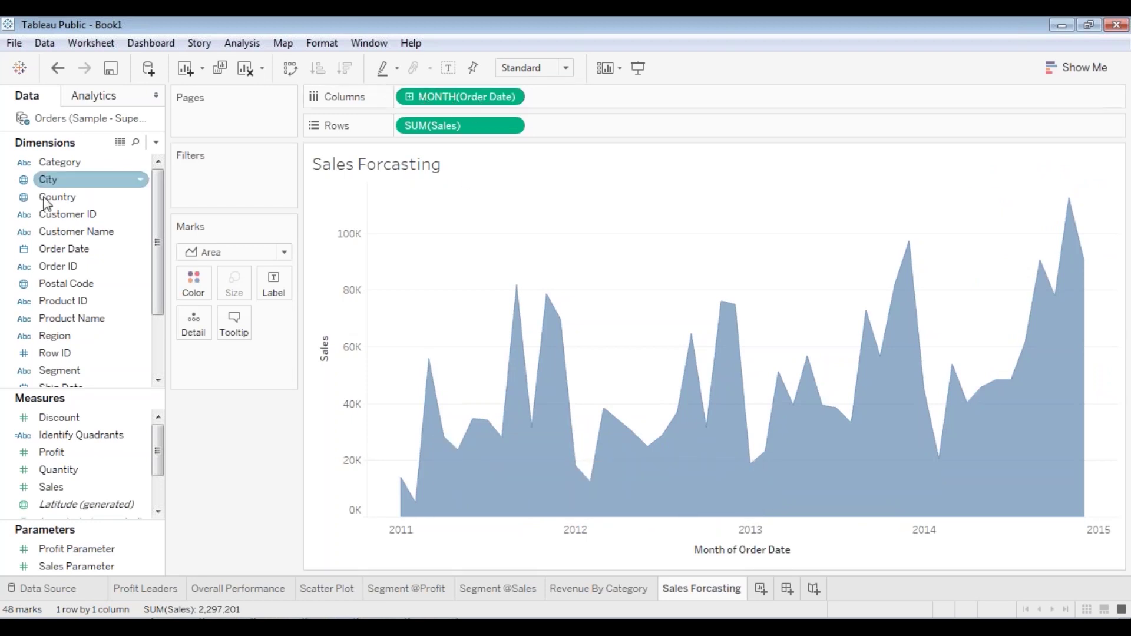
drag(73, 258, 401, 100)
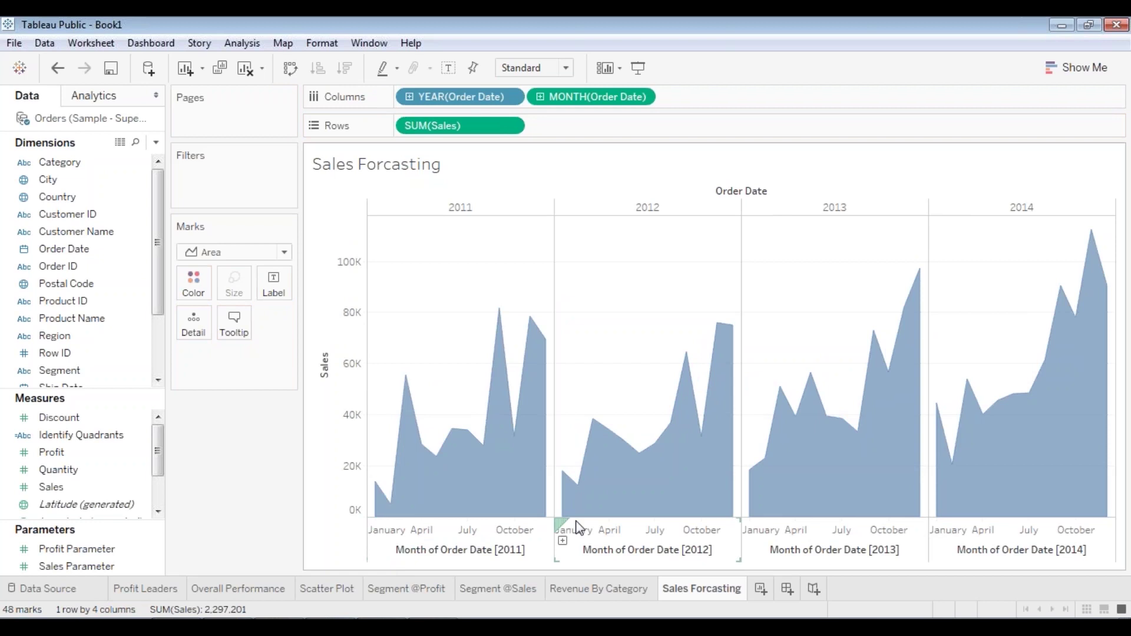
- Show months as discrete names and add a Category filter including all three categories
click(641, 96)
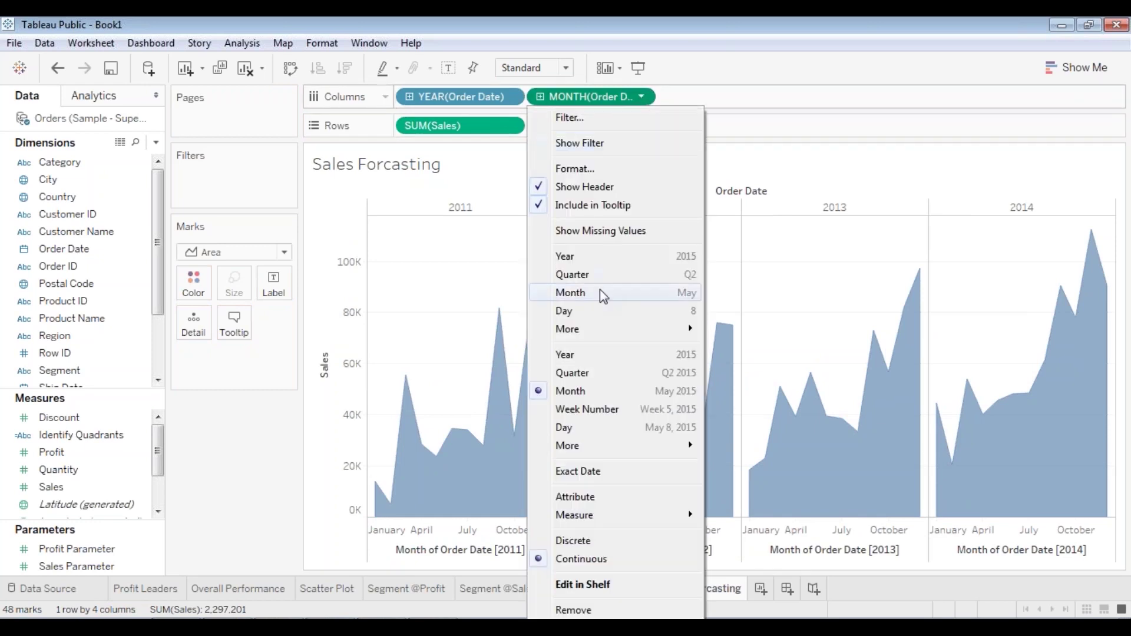
click(597, 301)
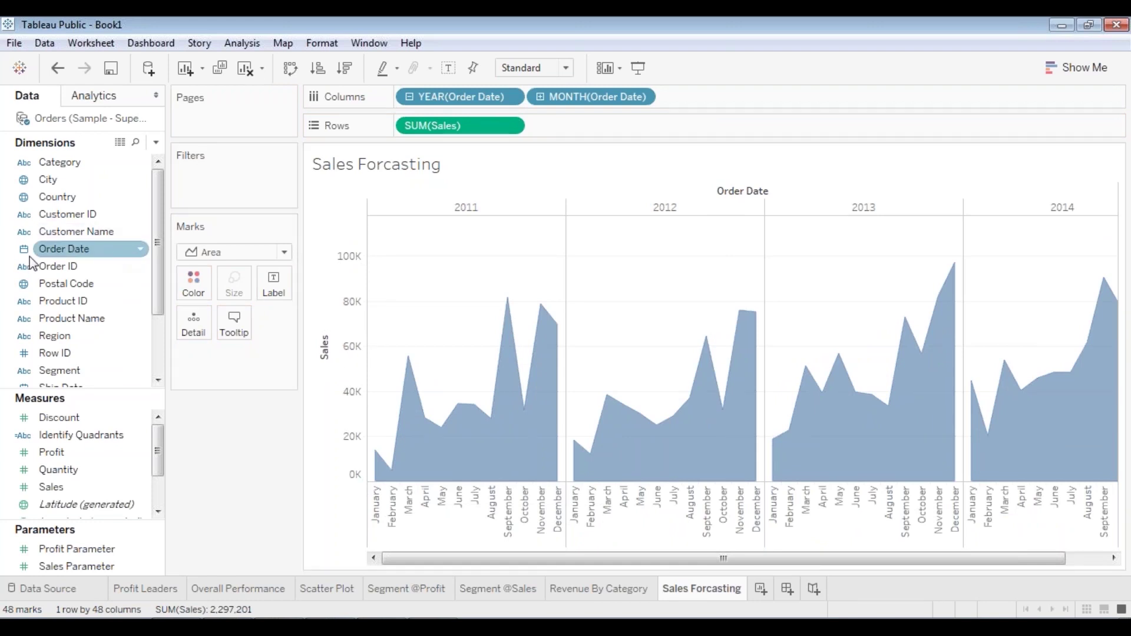
click(77, 216)
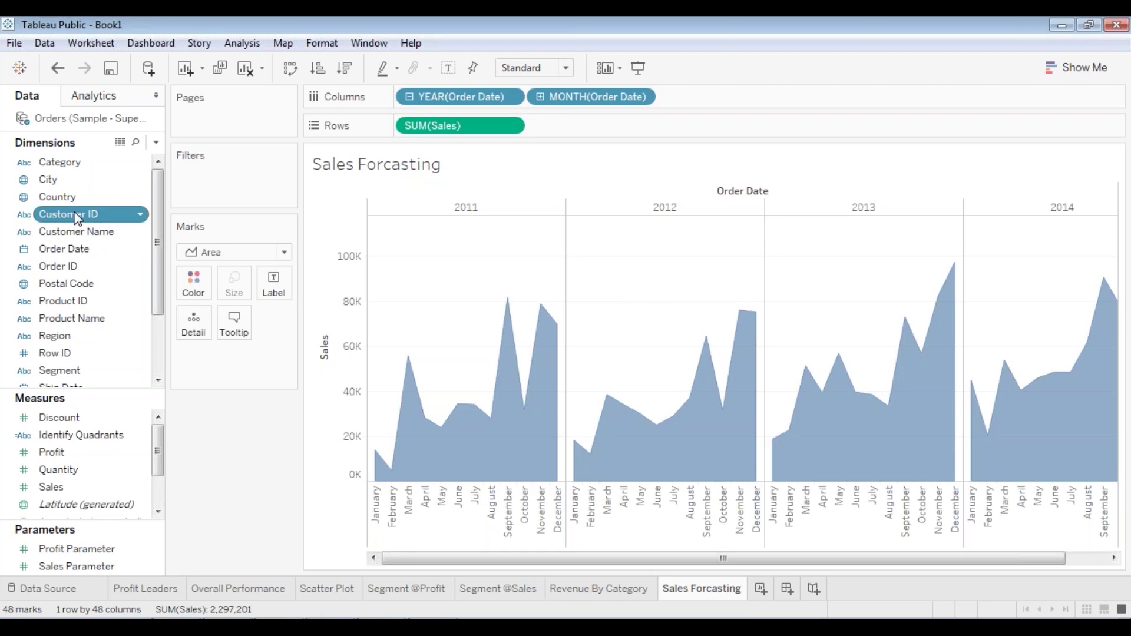
drag(71, 162, 207, 176)
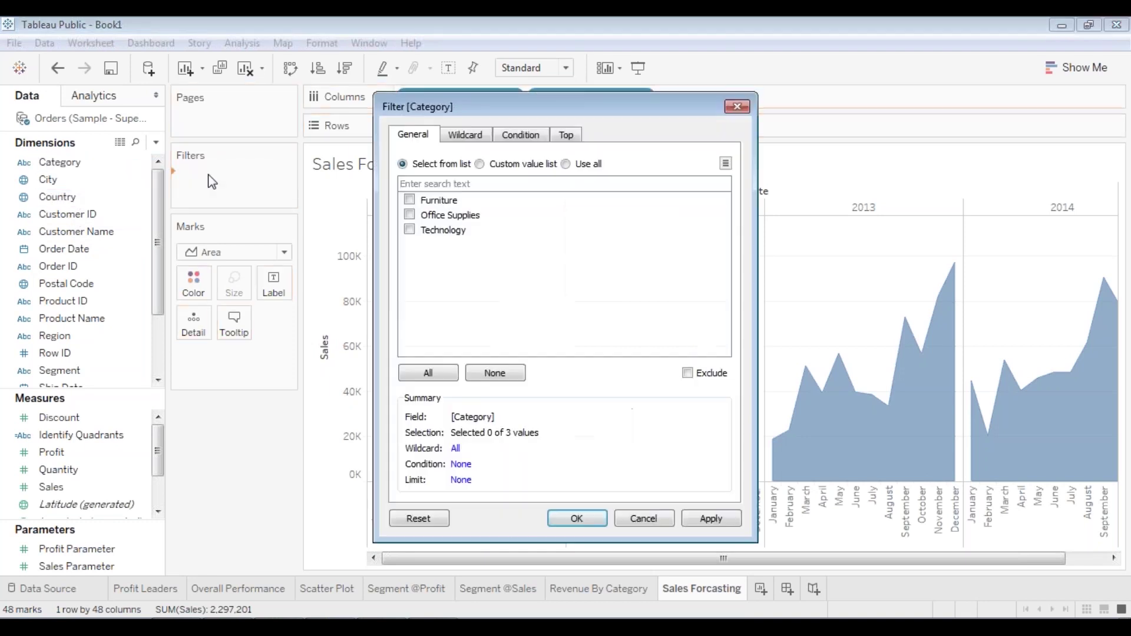
click(410, 200)
click(410, 215)
click(409, 229)
click(603, 519)
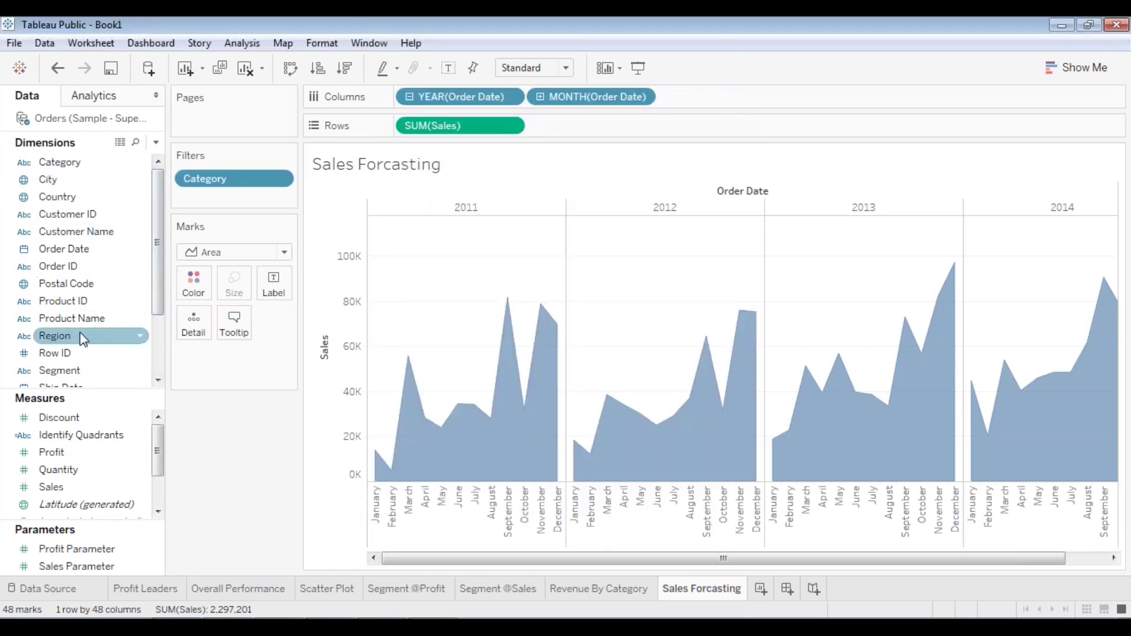
- Add a Region filter including all four regions to the Sales Forcasting sheet
drag(83, 340, 222, 170)
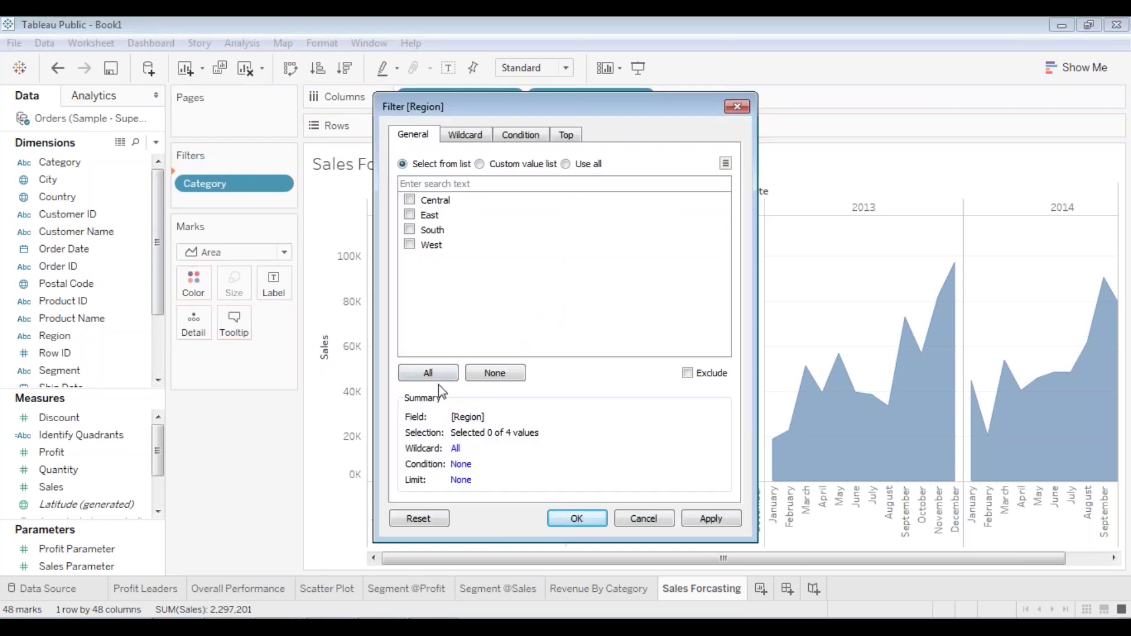
click(435, 373)
click(716, 521)
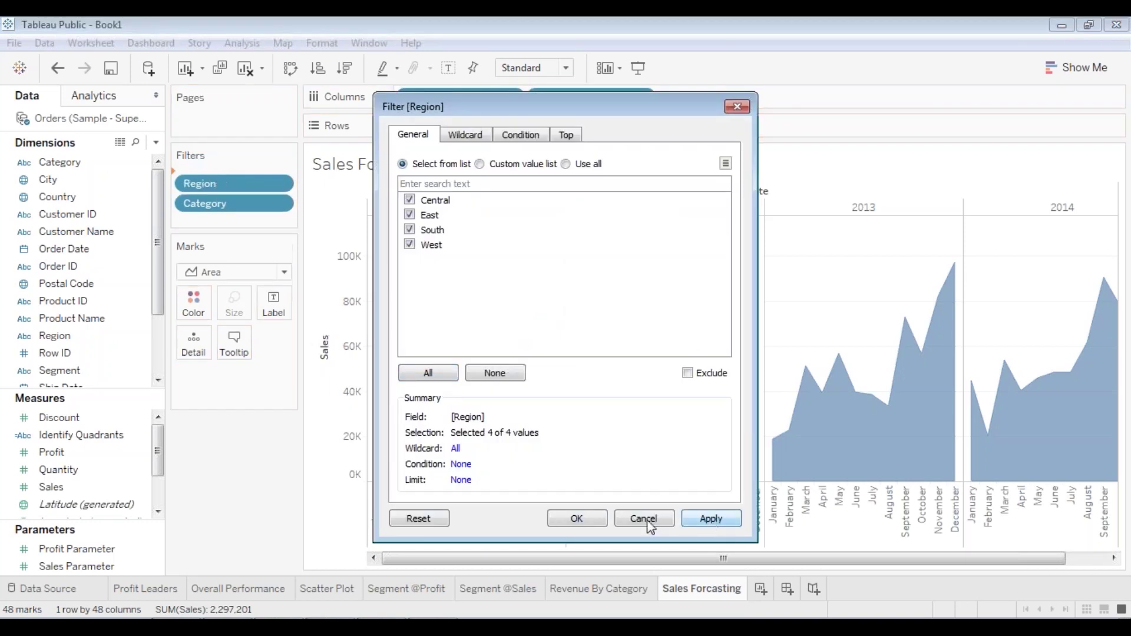
click(643, 519)
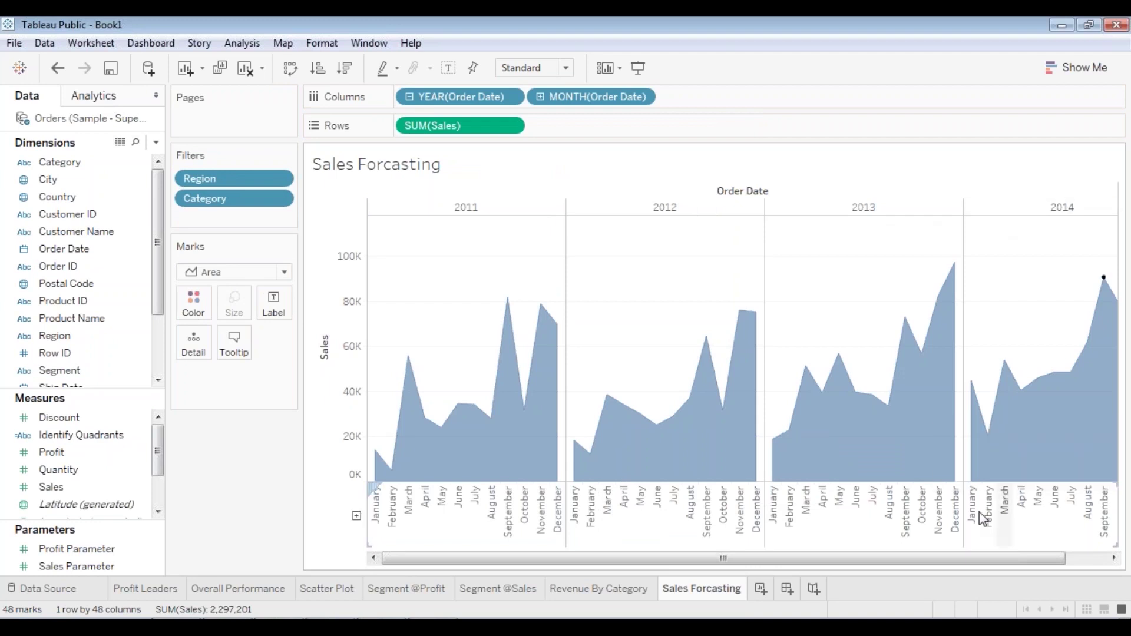
mouse_move(471, 453)
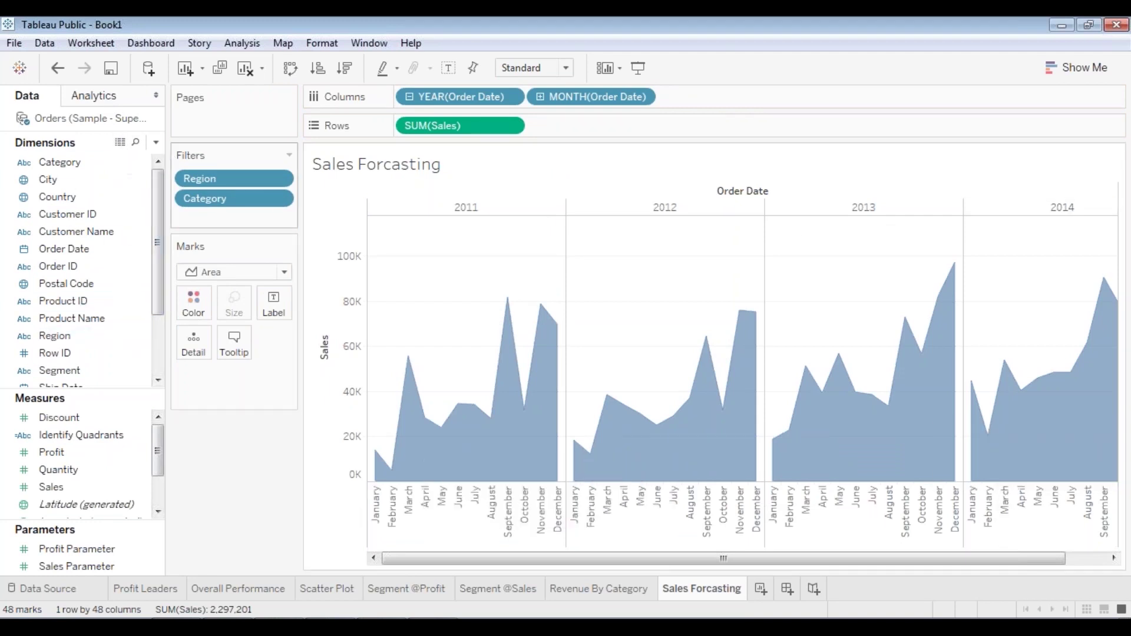
mouse_move(832, 440)
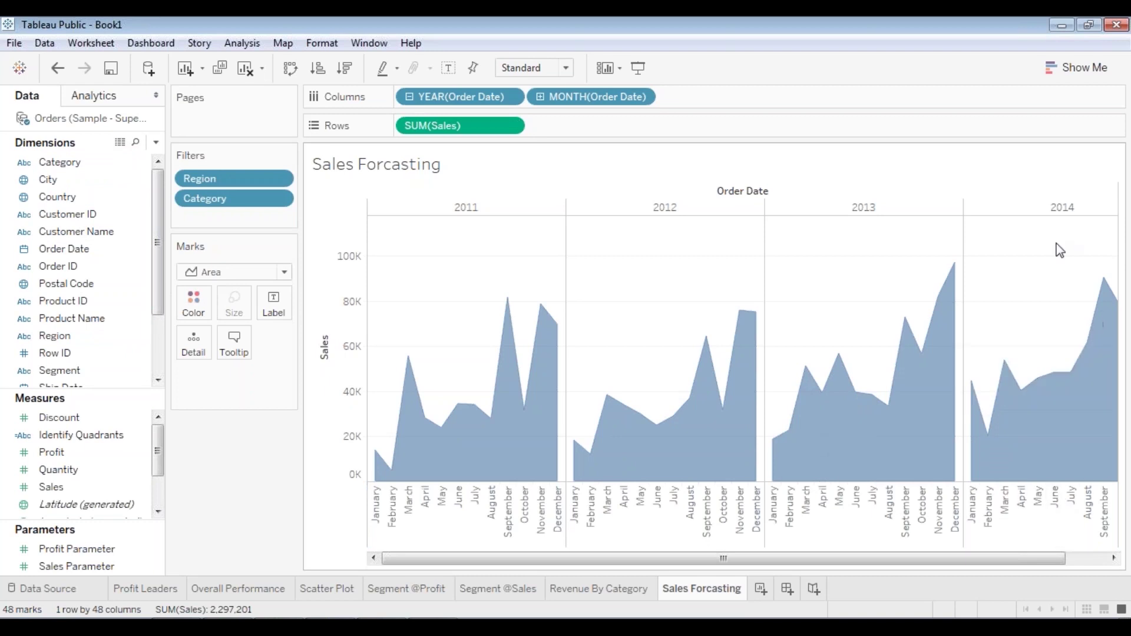
- Drag Forecast onto the area chart, extending it to 60 marks totalling 3,163,147
click(94, 95)
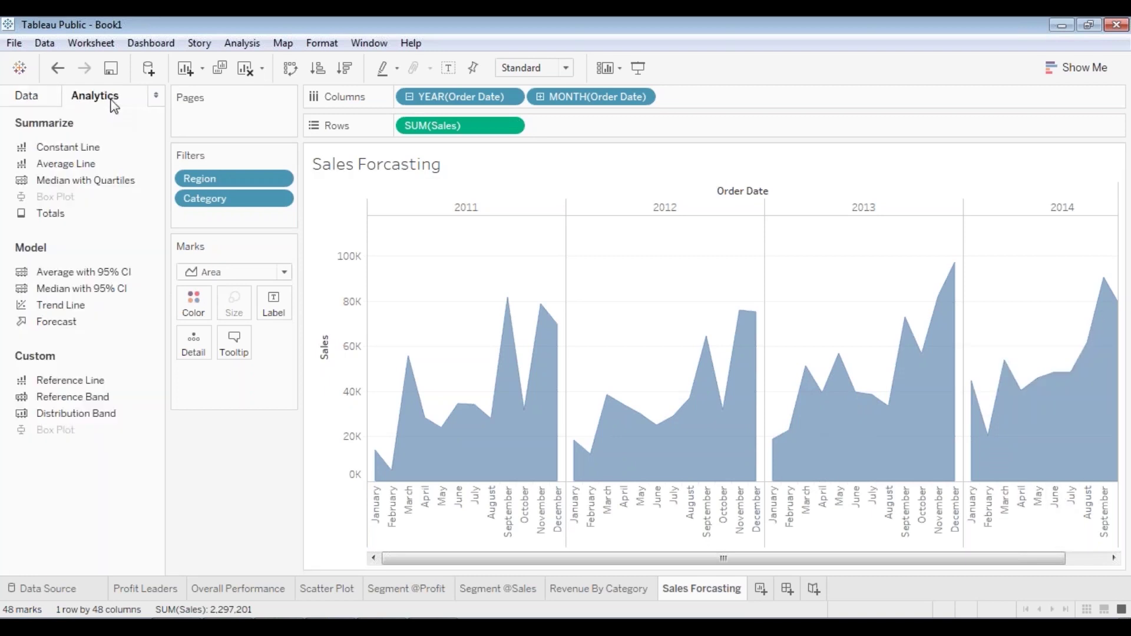
drag(1002, 560, 1114, 560)
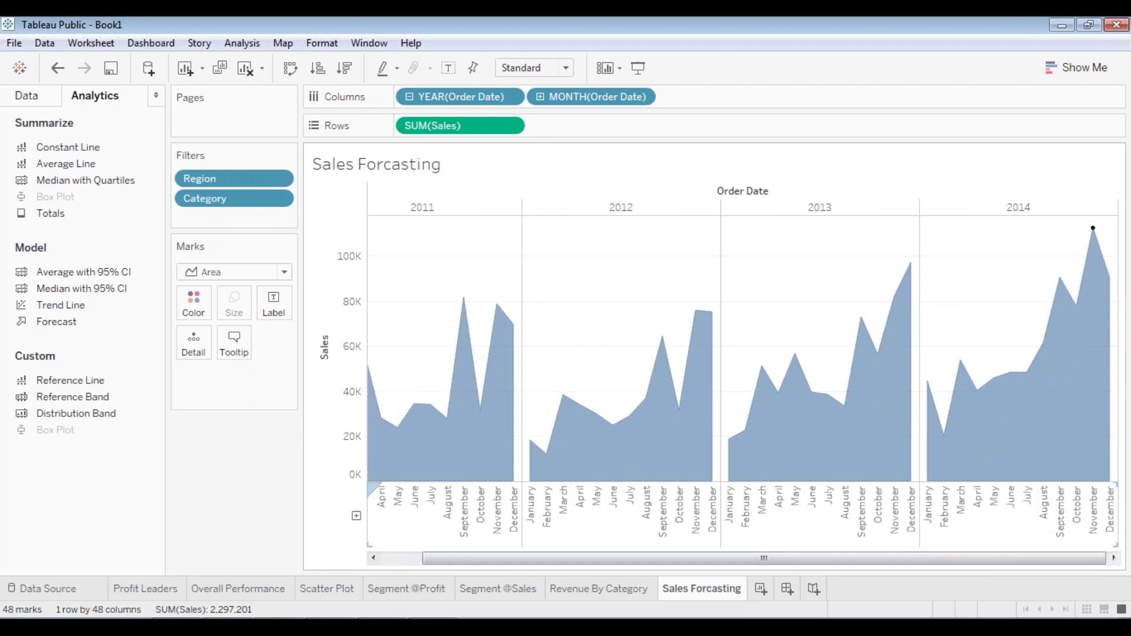
mouse_move(1103, 475)
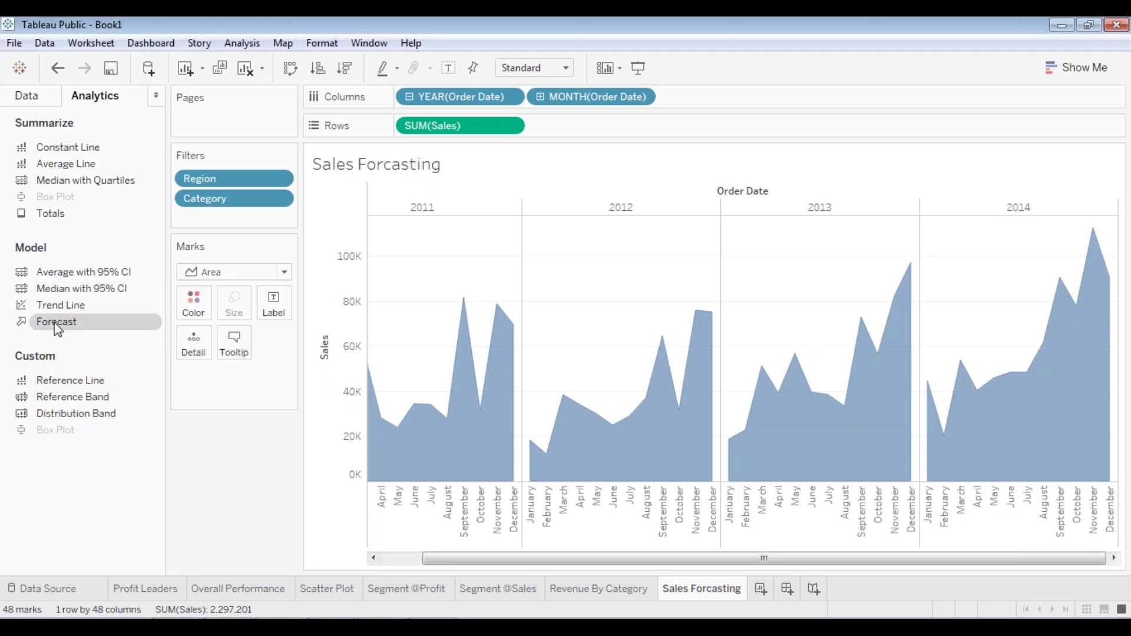
drag(52, 326, 300, 284)
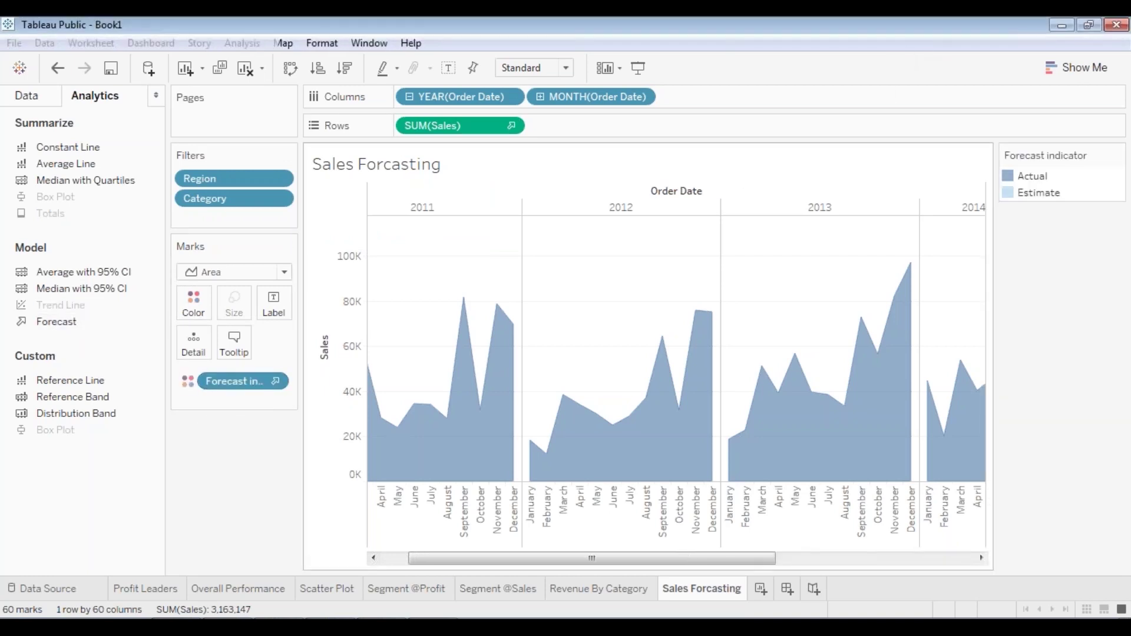
drag(697, 559, 945, 577)
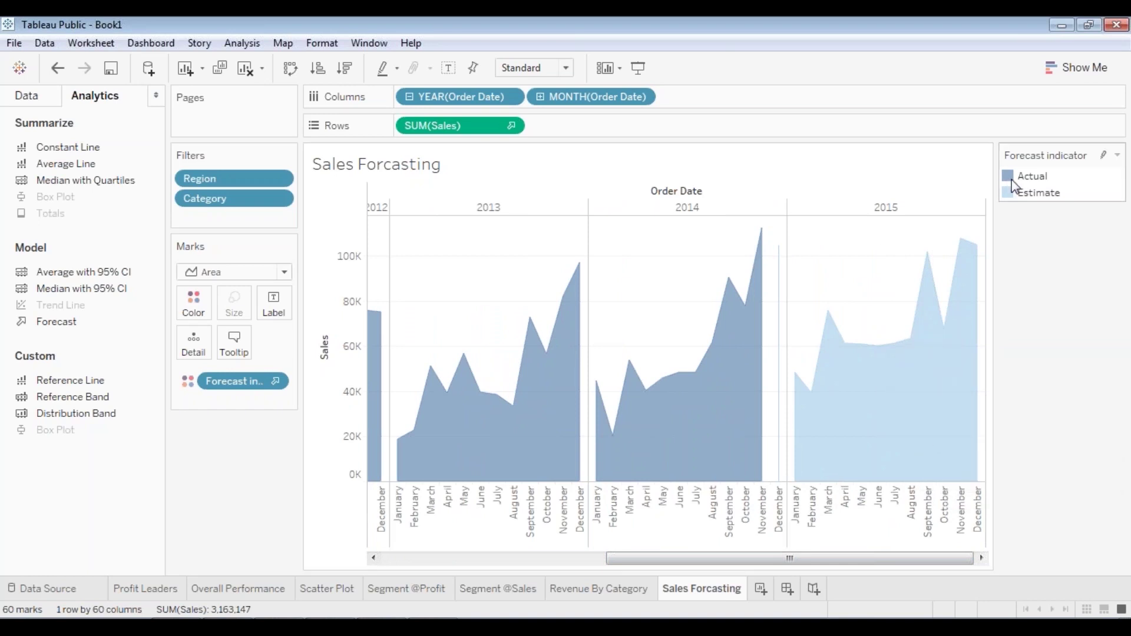
drag(811, 558, 854, 560)
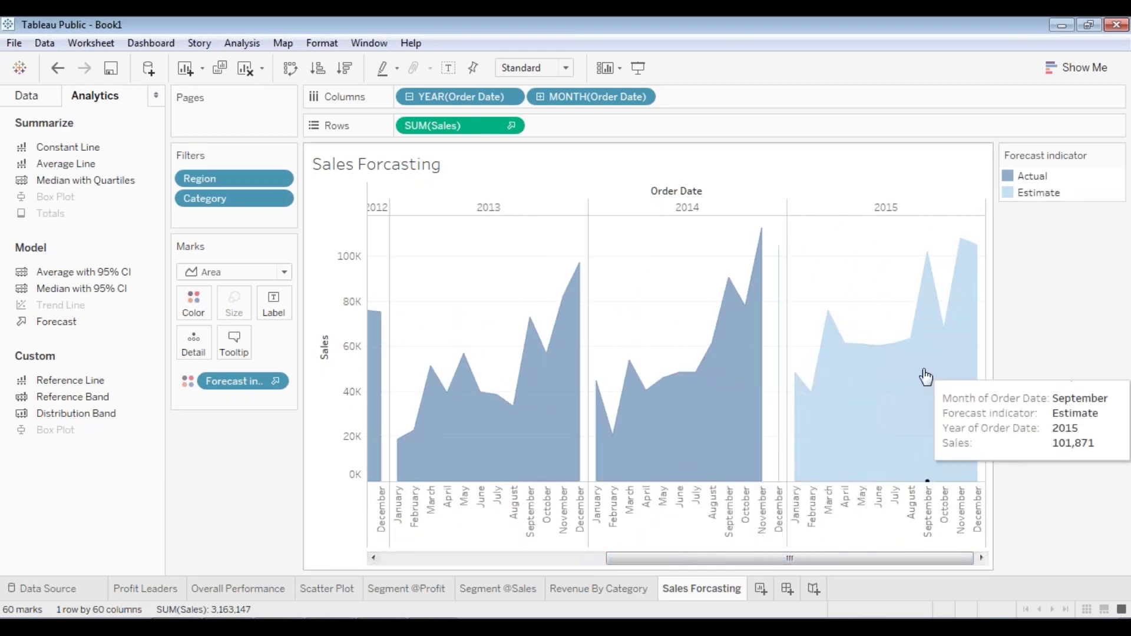
drag(879, 557, 653, 558)
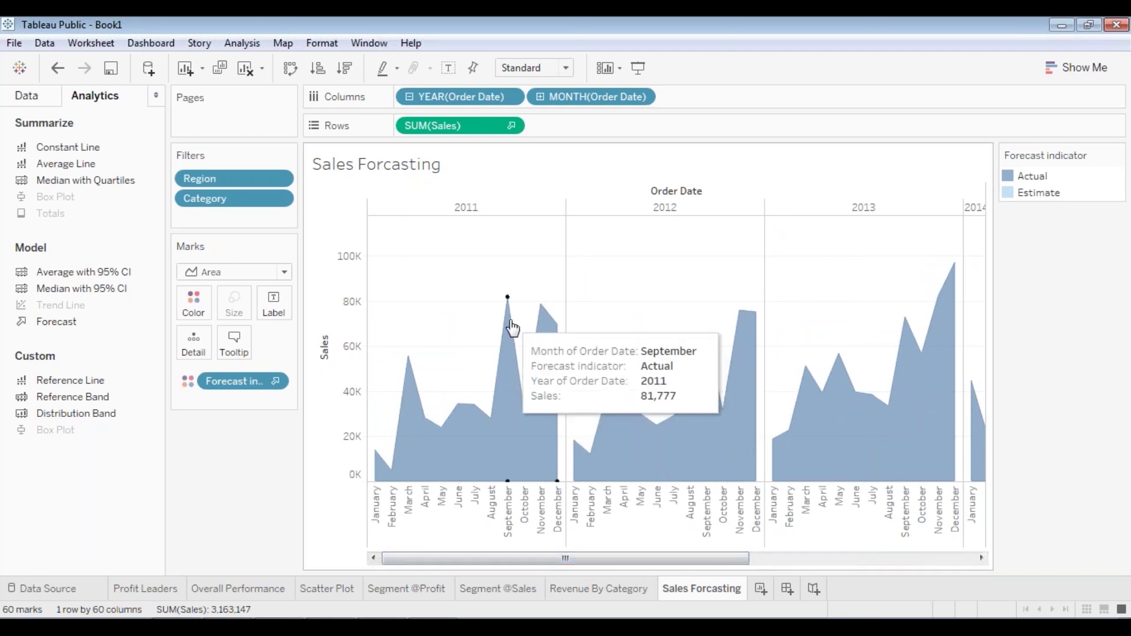
mouse_move(539, 328)
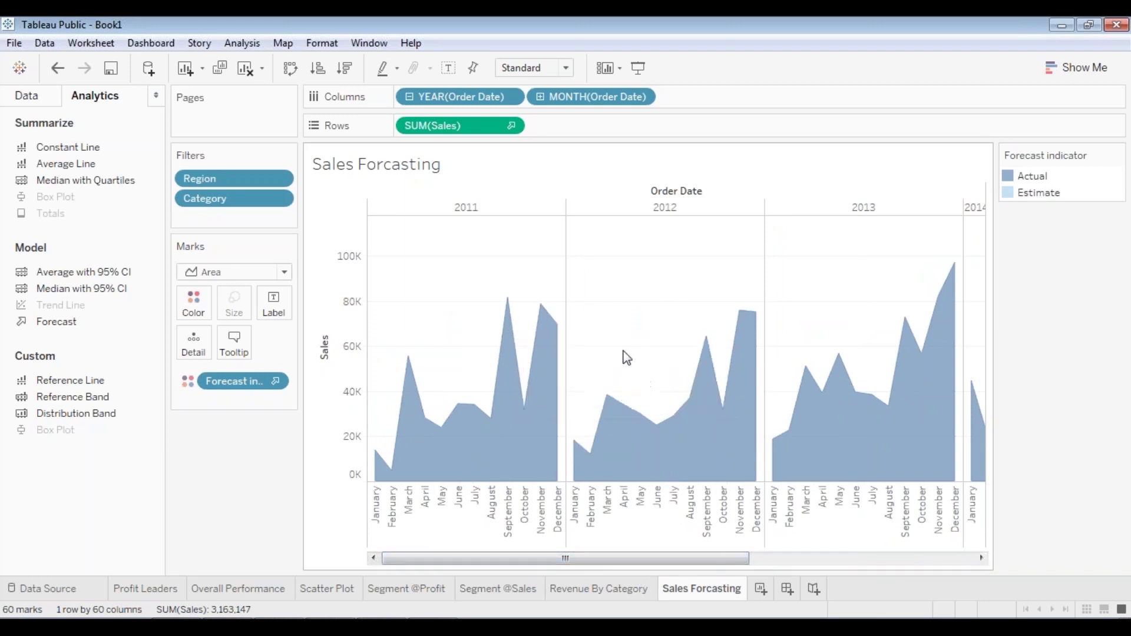
mouse_move(708, 348)
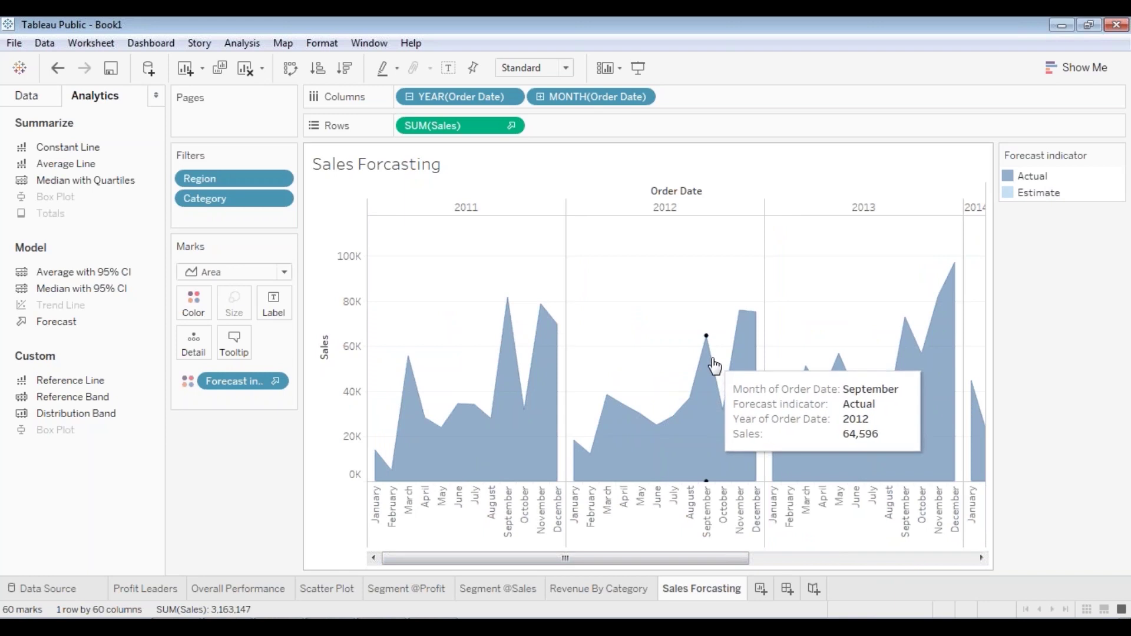
mouse_move(741, 353)
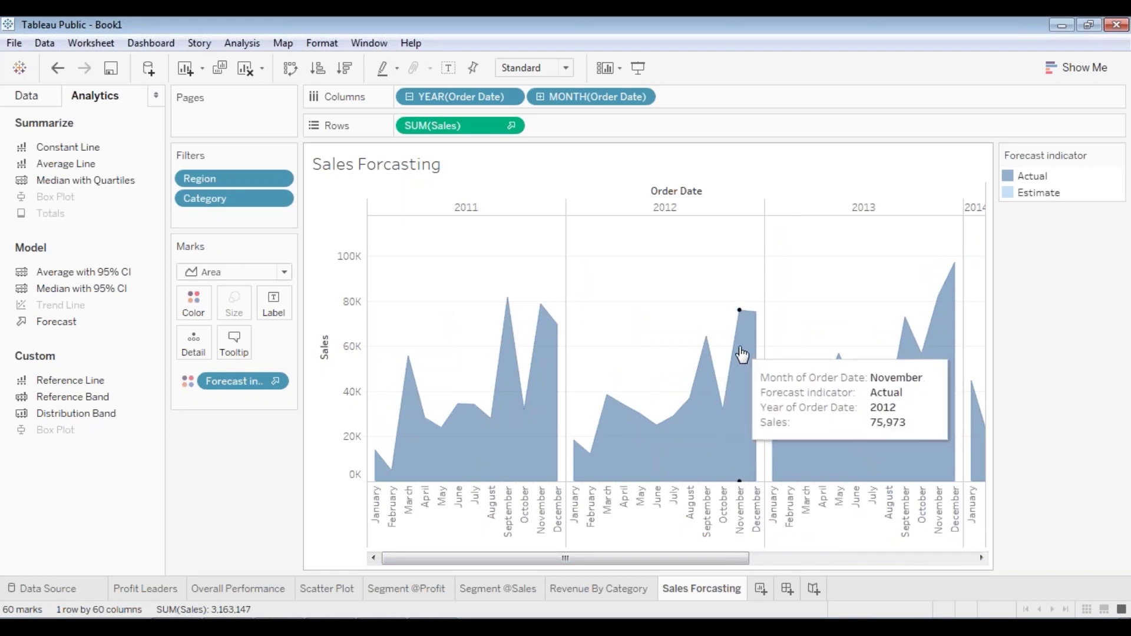
drag(725, 558, 996, 575)
mouse_move(534, 348)
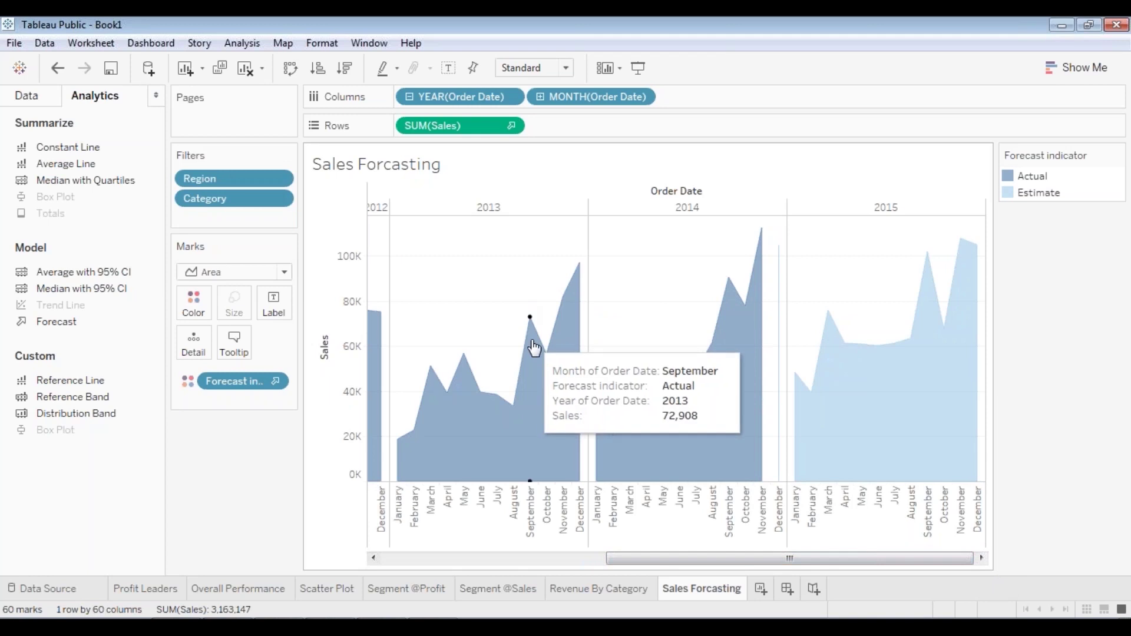
mouse_move(714, 318)
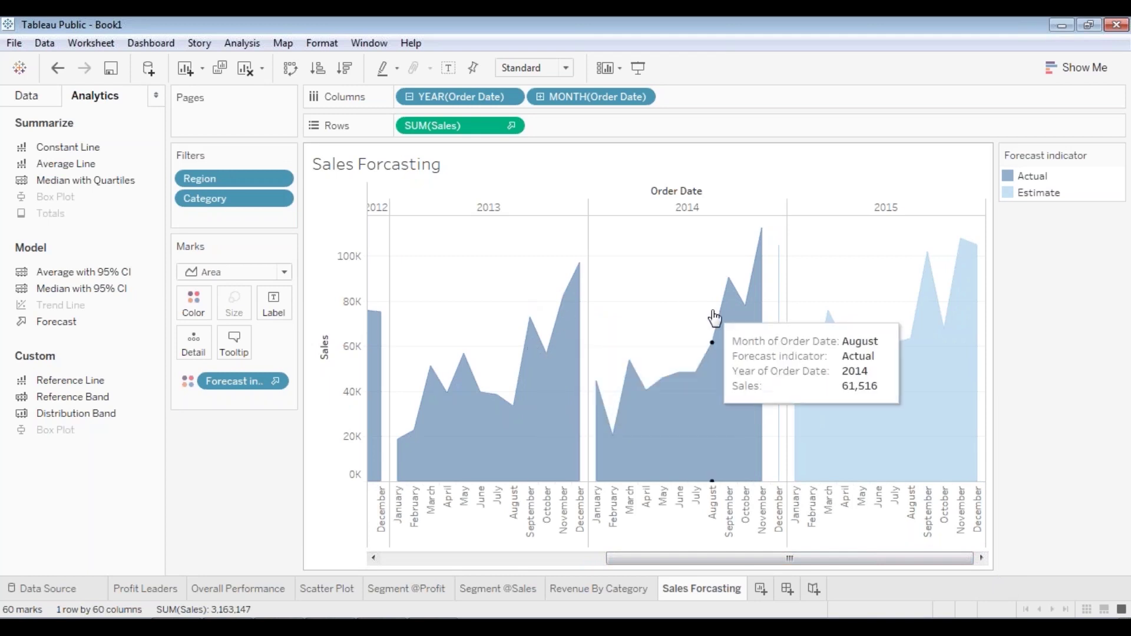
mouse_move(765, 297)
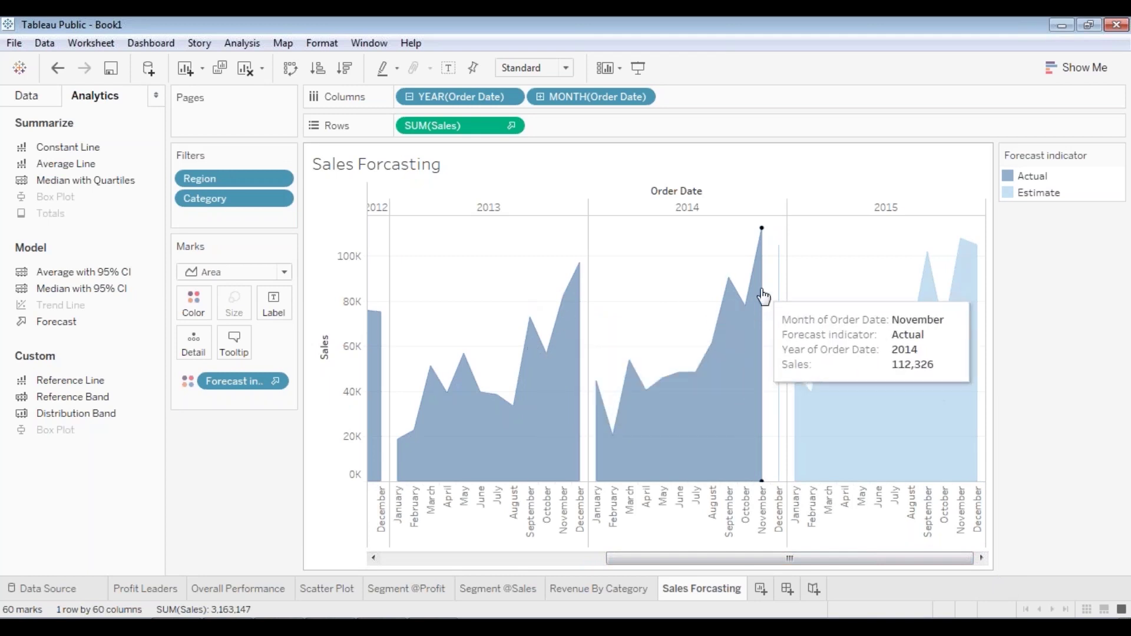
drag(772, 556, 839, 572)
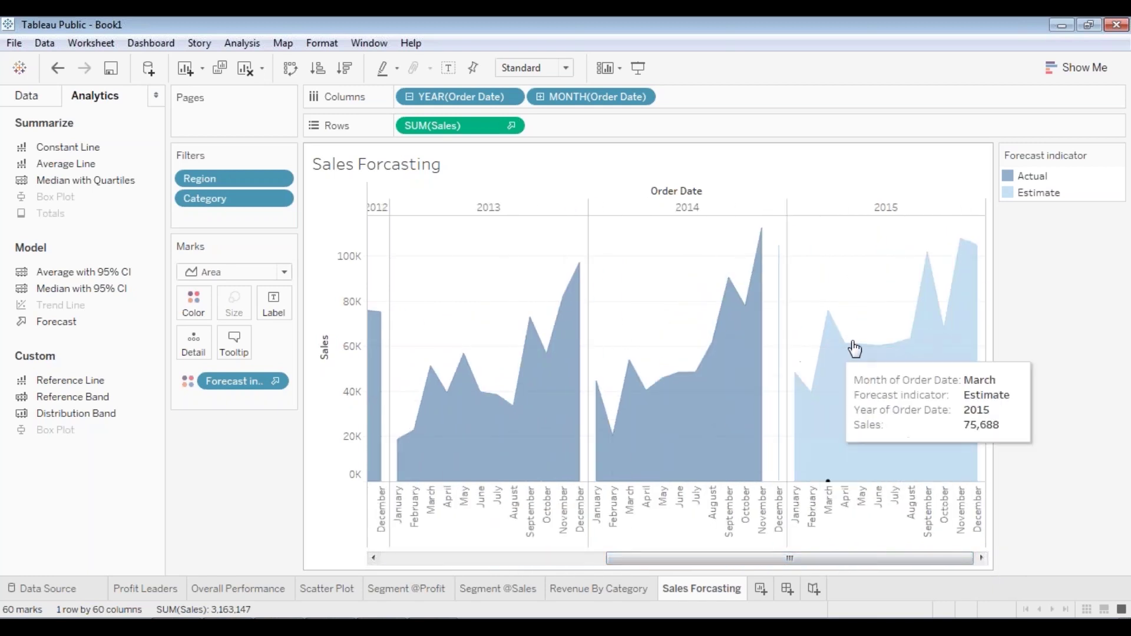
mouse_move(916, 331)
mouse_move(929, 259)
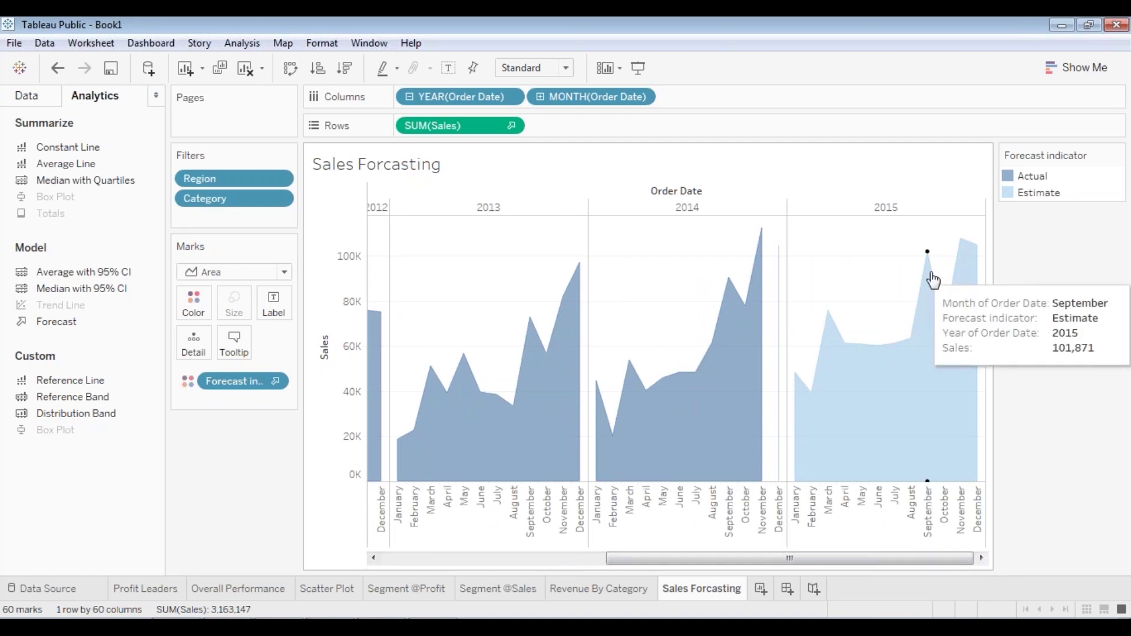
mouse_move(967, 269)
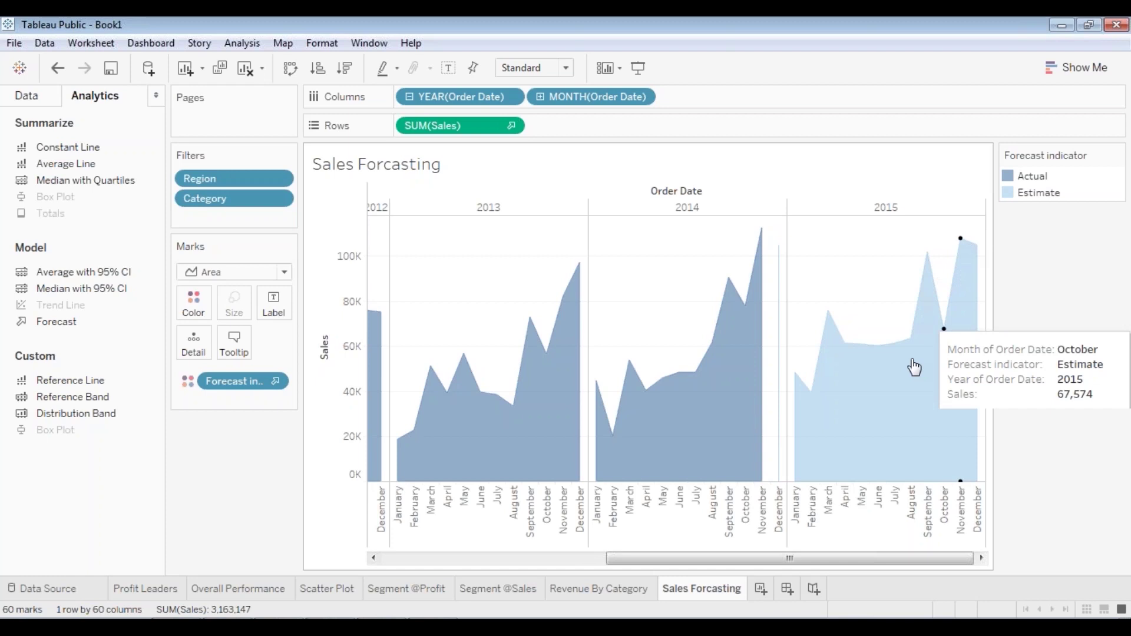
drag(840, 560, 917, 557)
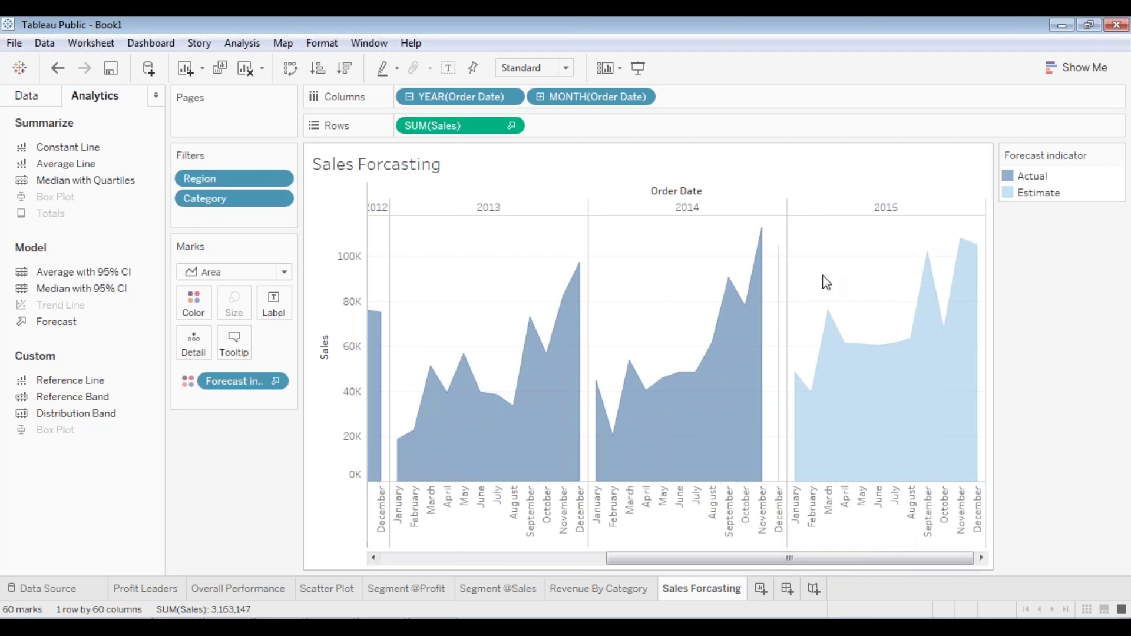
drag(830, 564, 893, 563)
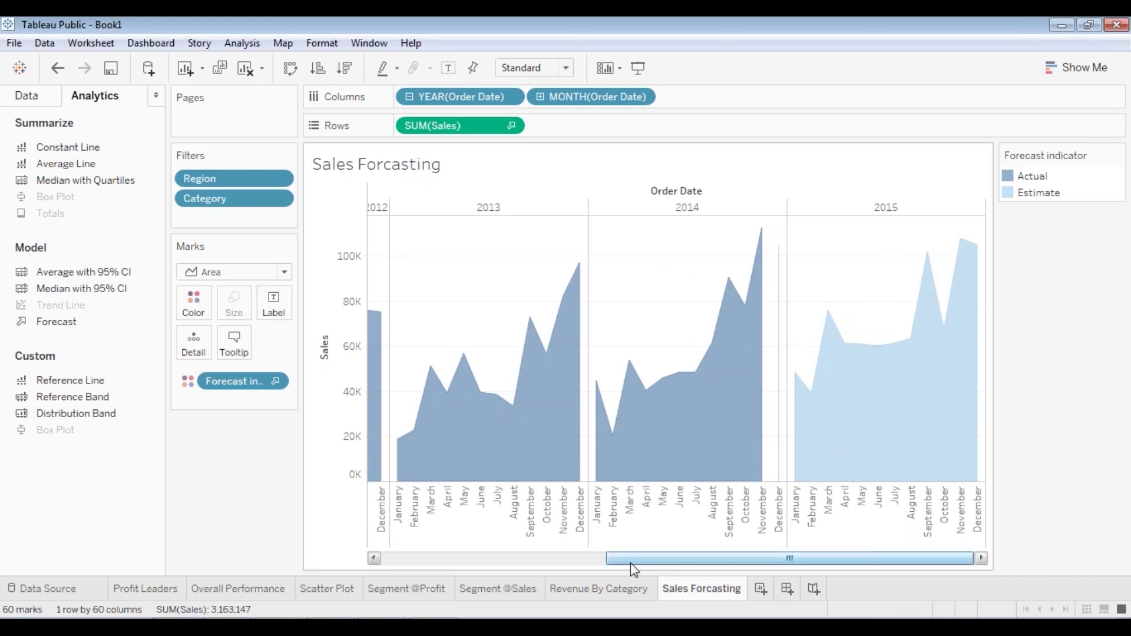
drag(630, 565, 400, 566)
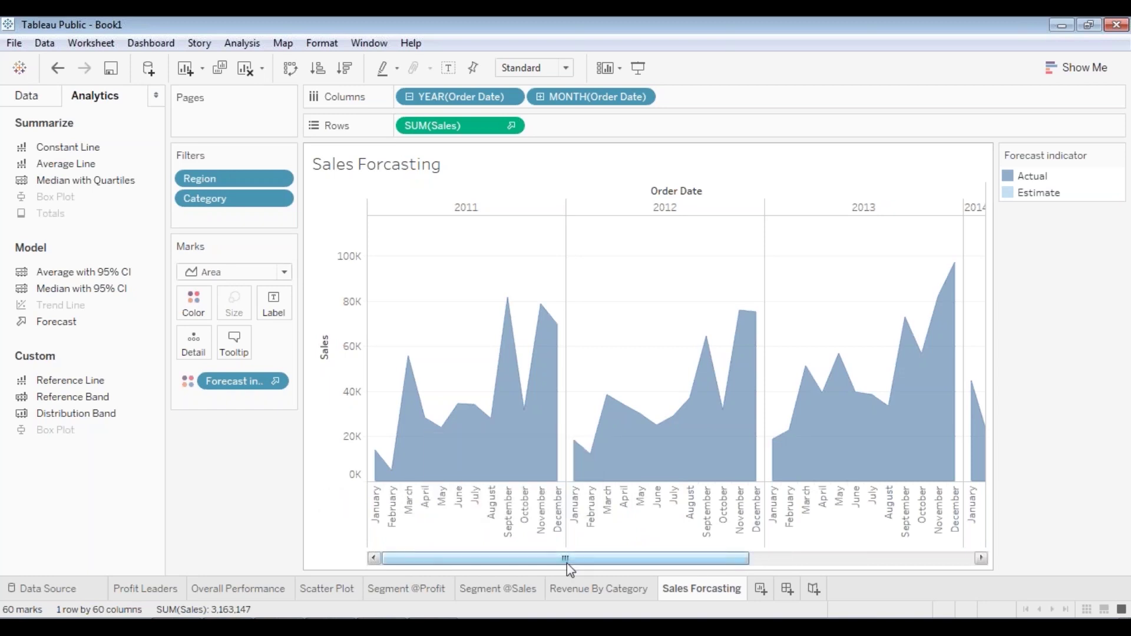
drag(567, 558, 211, 508)
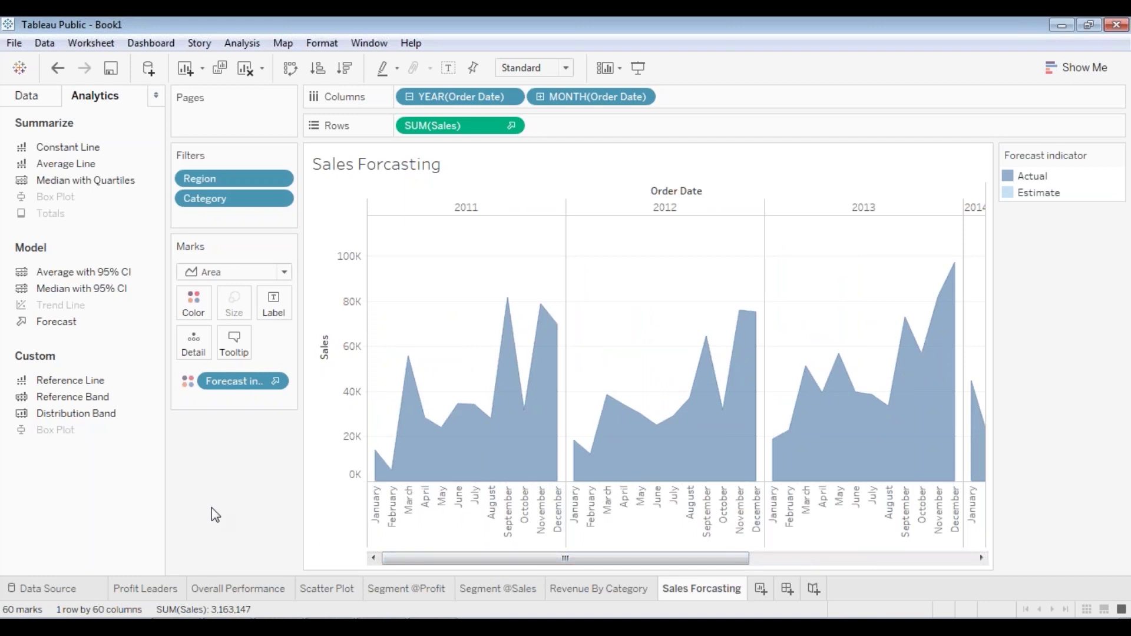
drag(581, 558, 504, 560)
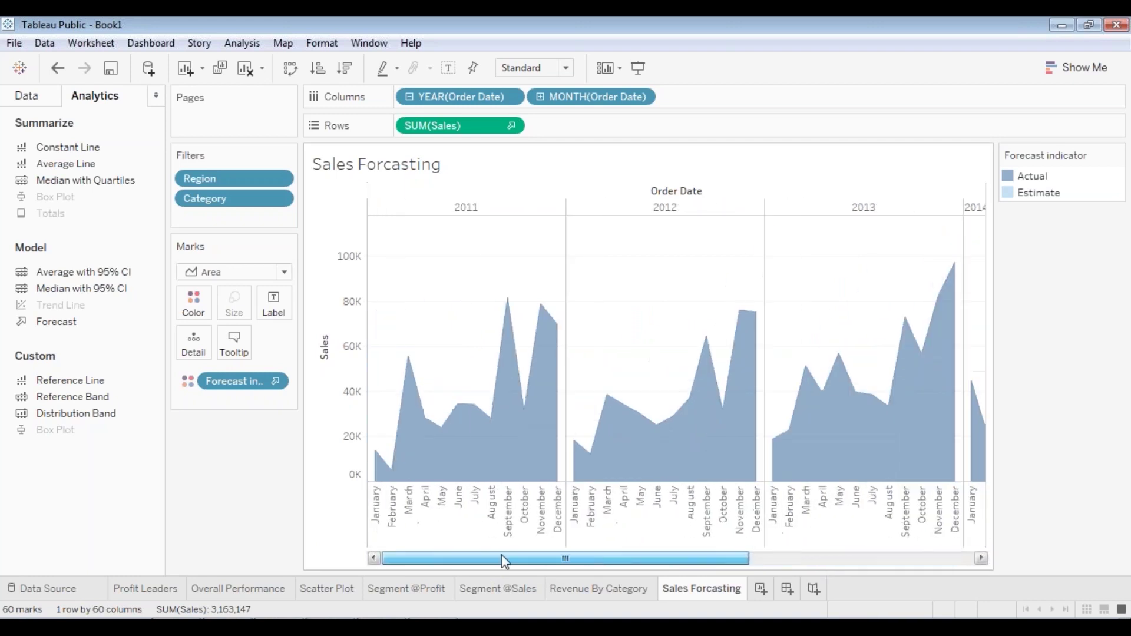
click(326, 589)
click(489, 590)
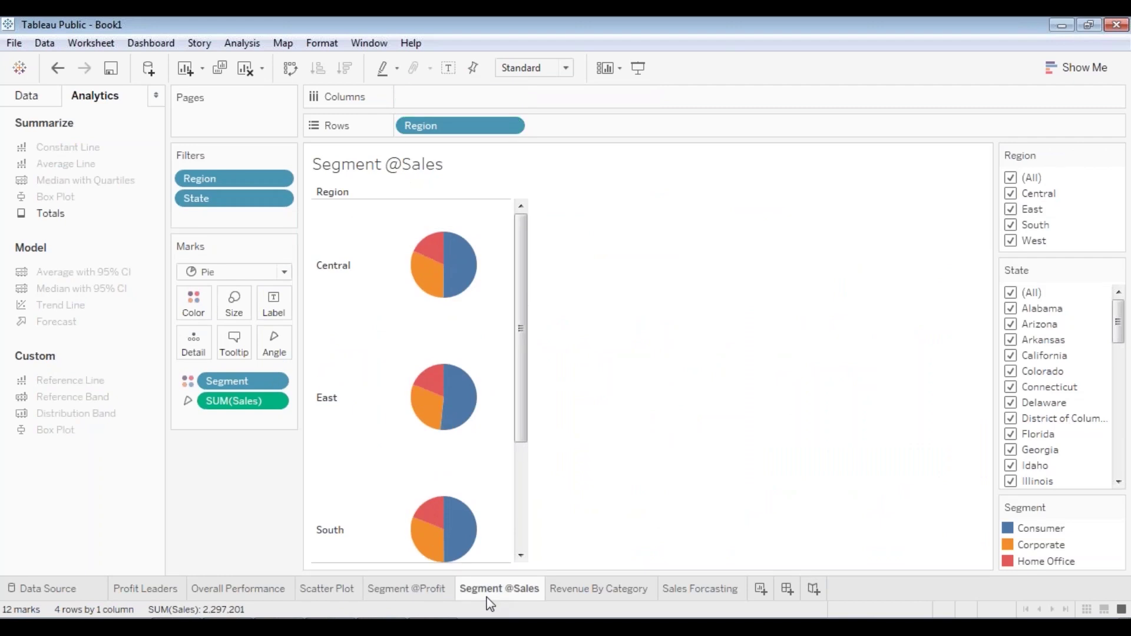
click(597, 586)
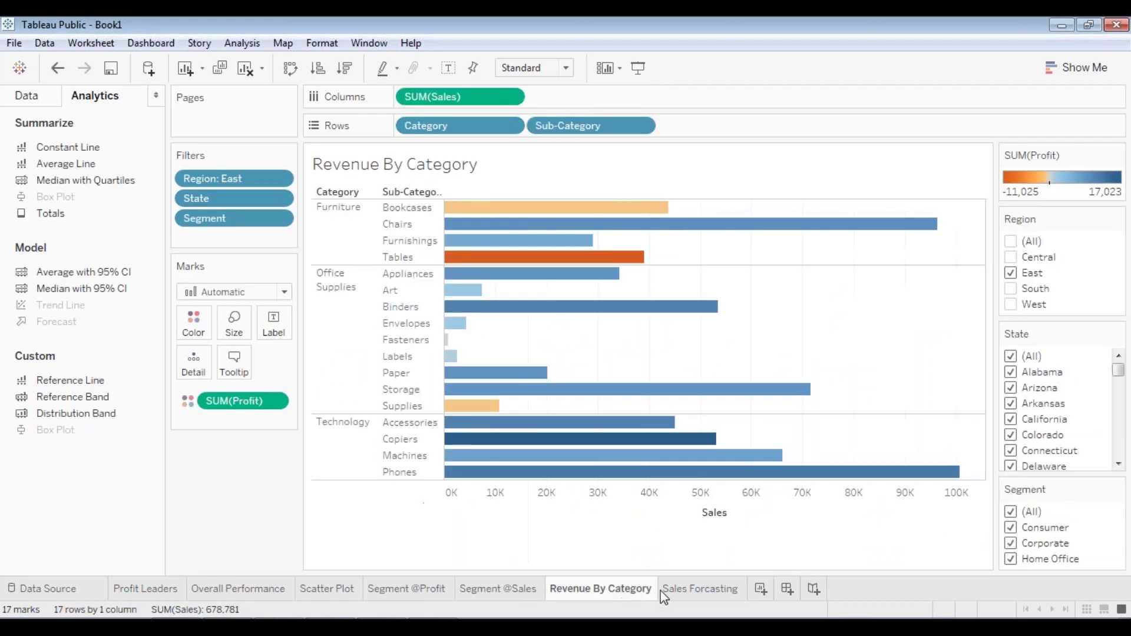
click(685, 593)
drag(681, 563, 933, 568)
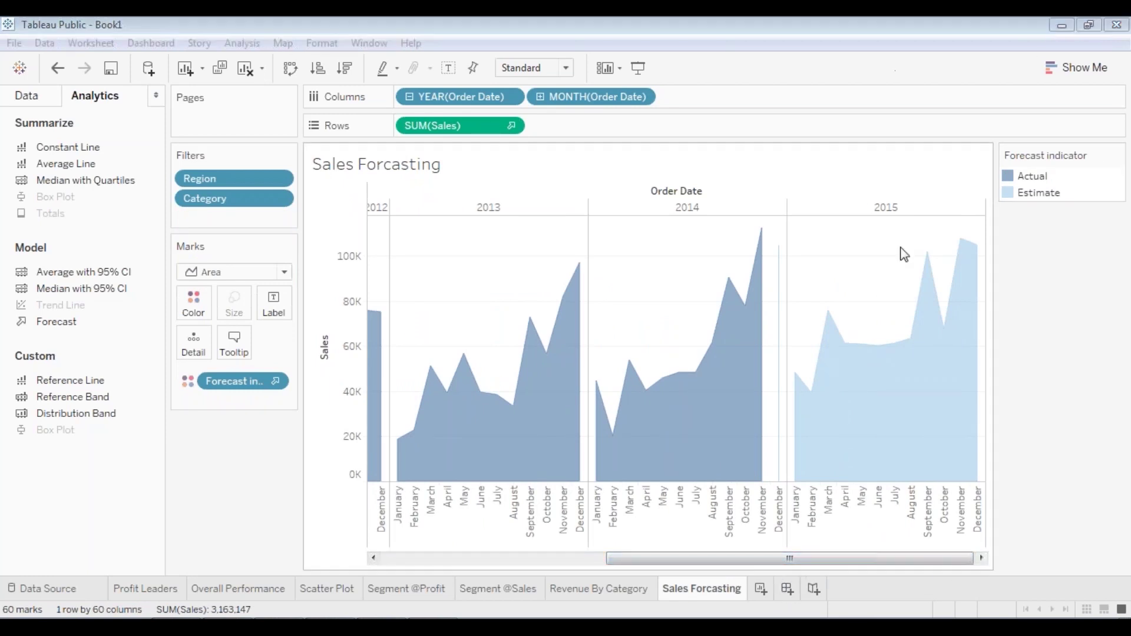
- Add a blank Dashboard 1 listing all seven worksheets in its Sheets pane
click(788, 590)
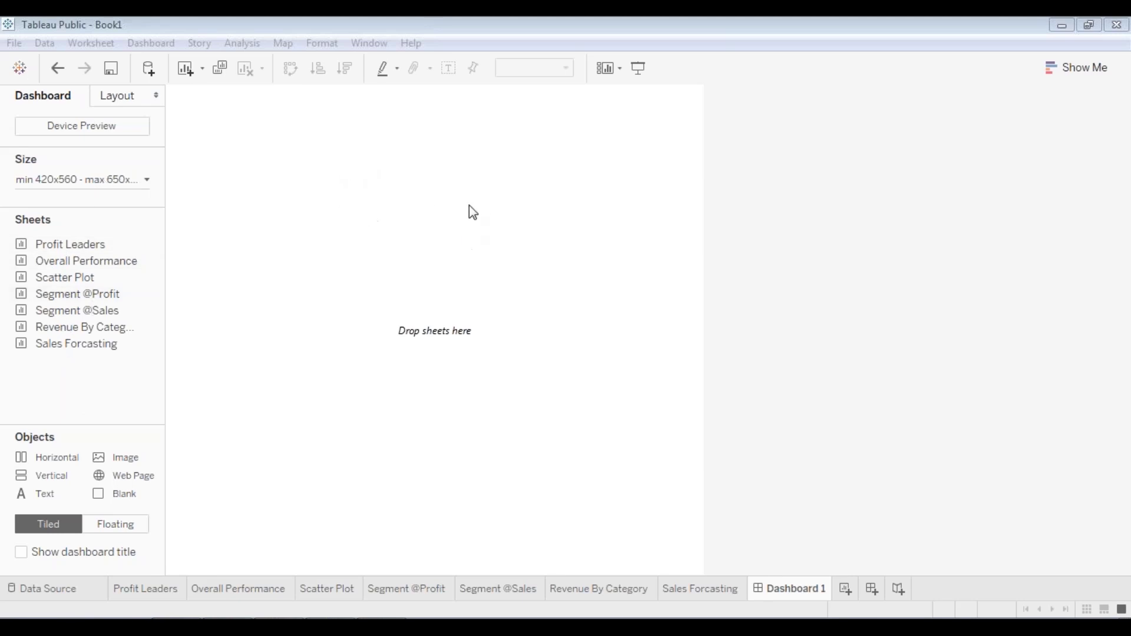
click(72, 264)
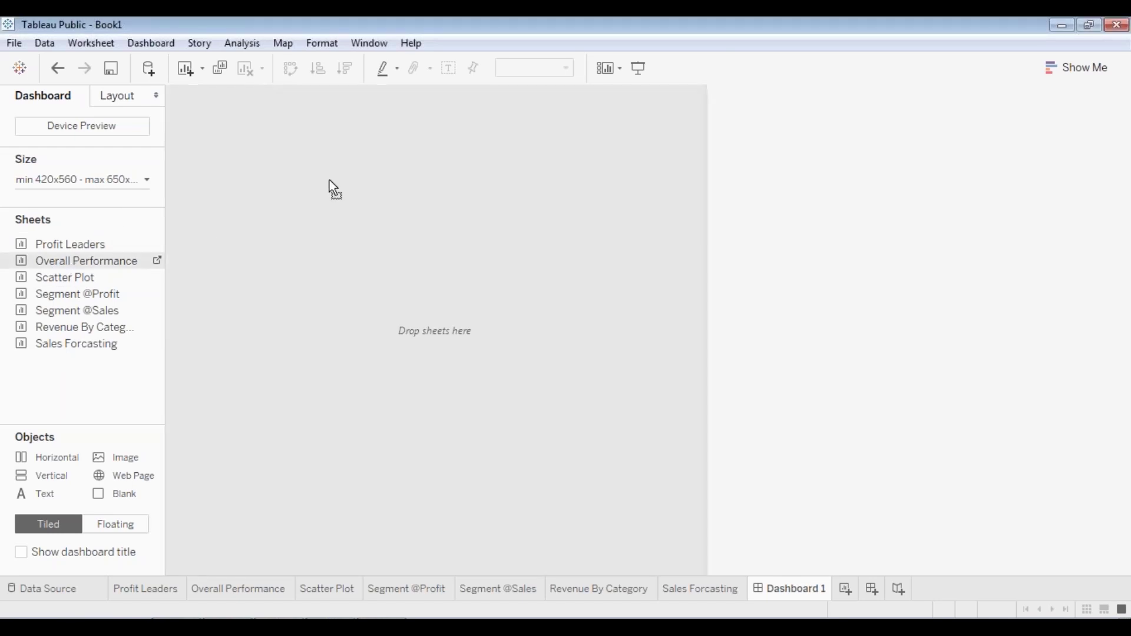
- Drop Overall Performance onto Dashboard 1 and check its chart and Region filter card
drag(329, 180, 357, 177)
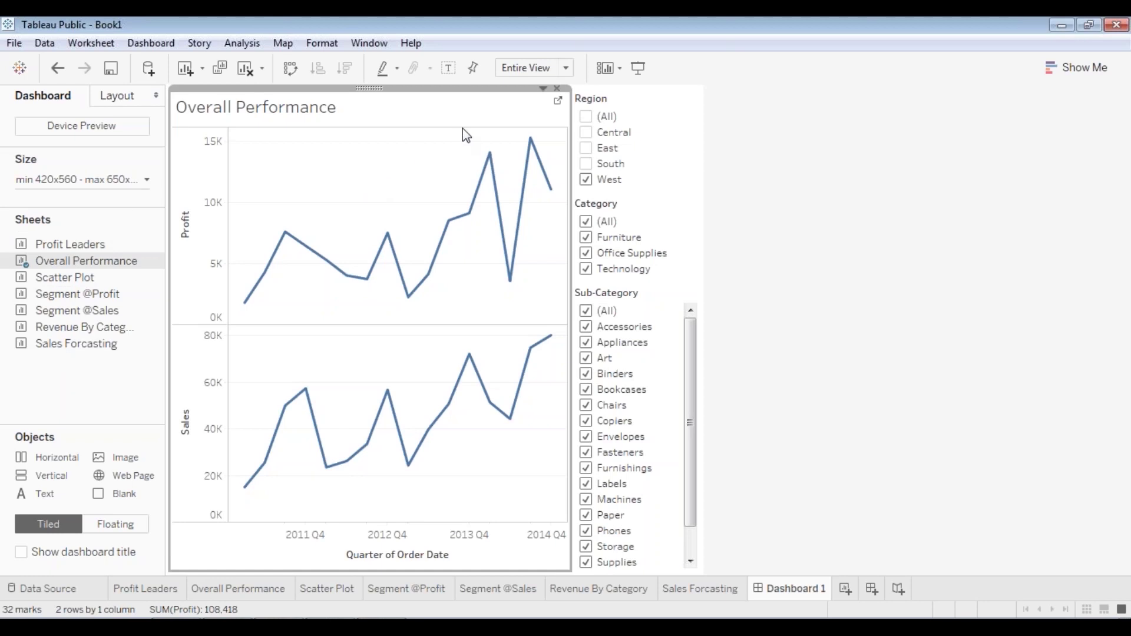
click(628, 99)
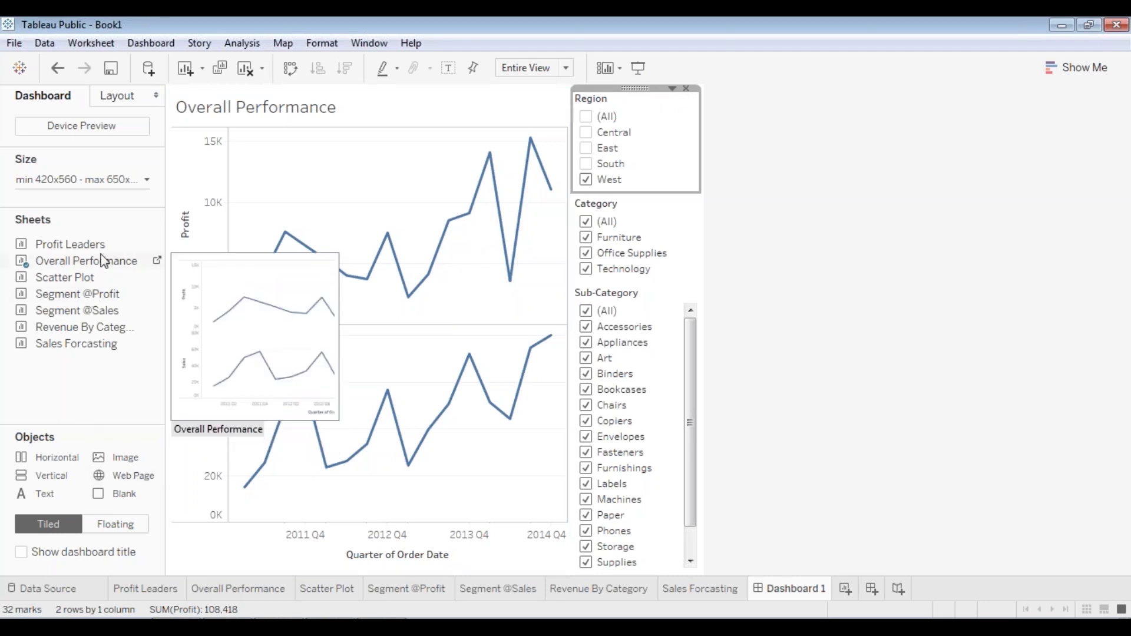
click(467, 100)
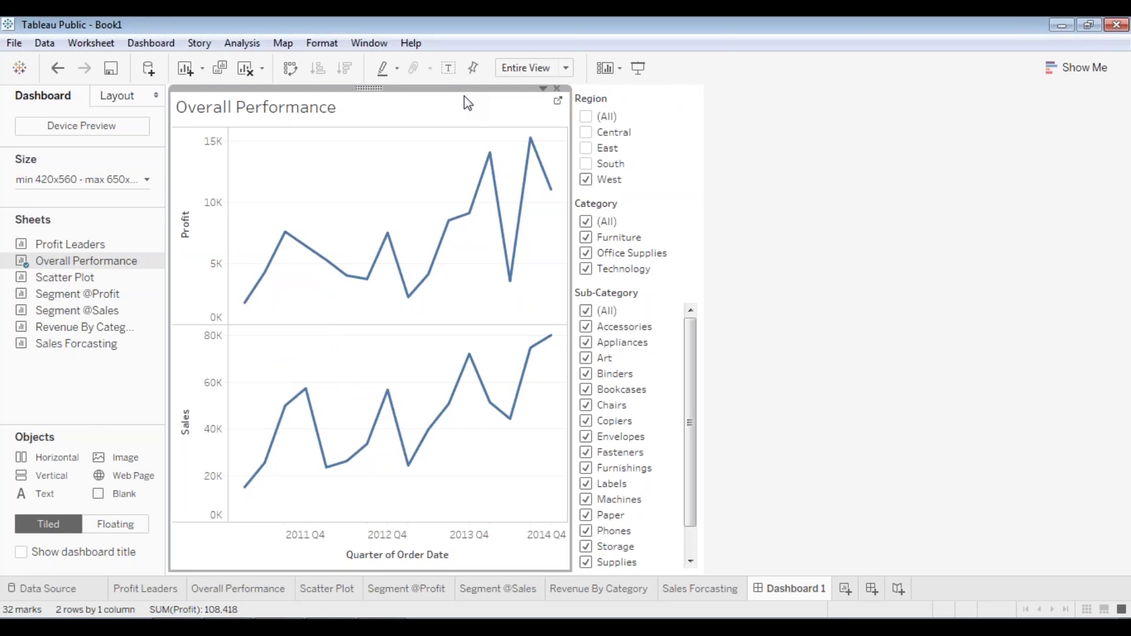
click(640, 100)
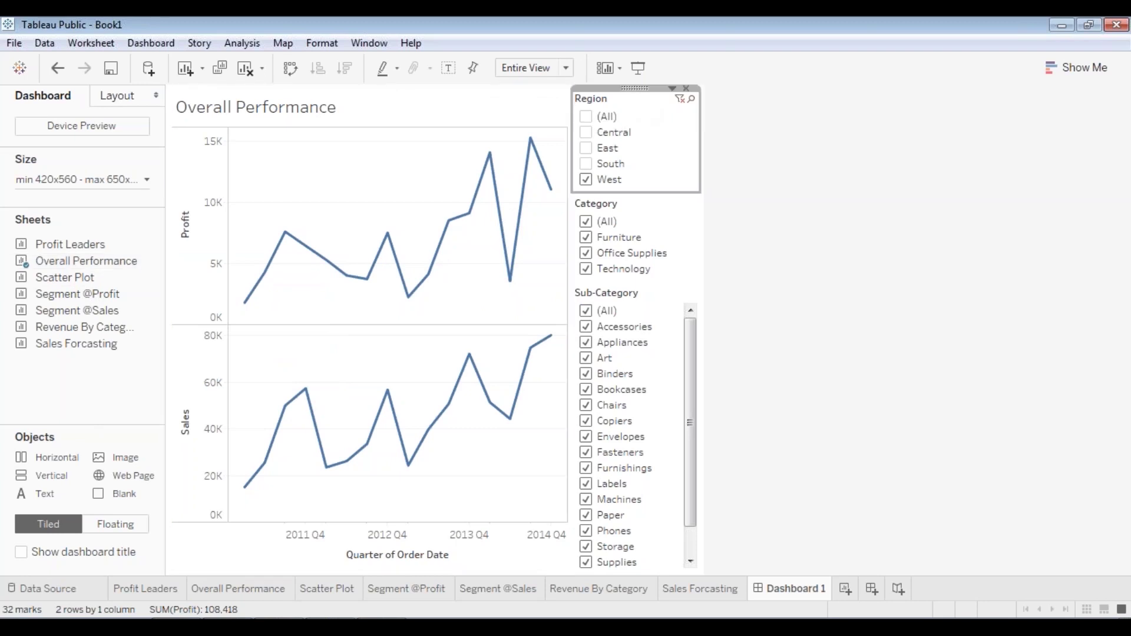
- Make Region and Category single-value dropdowns, with Category set back to (All)
click(672, 88)
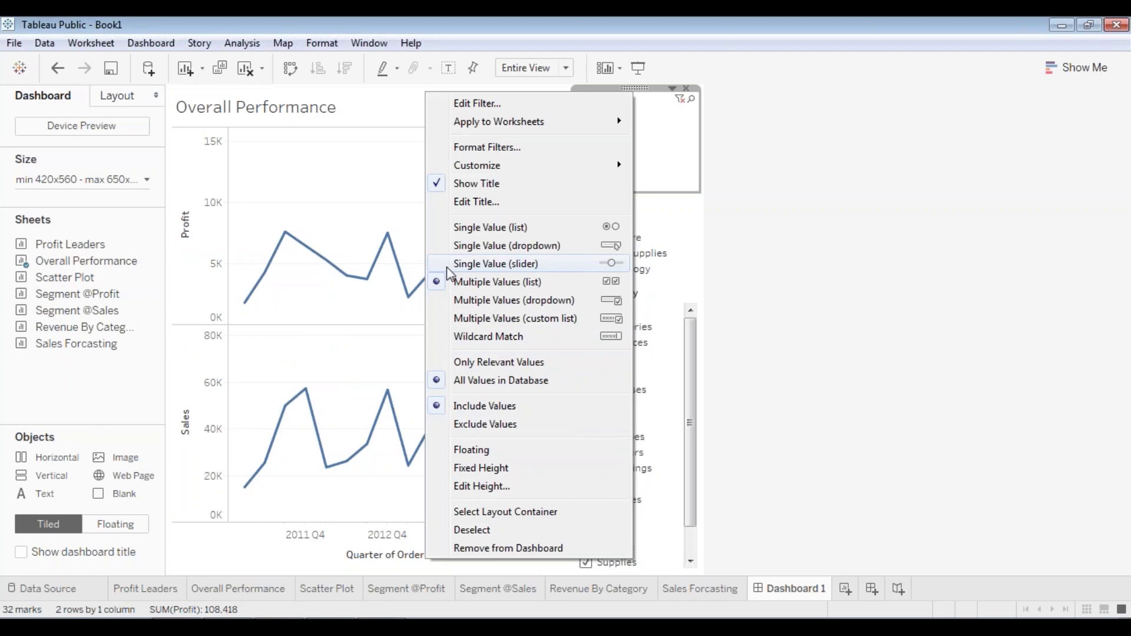
click(528, 249)
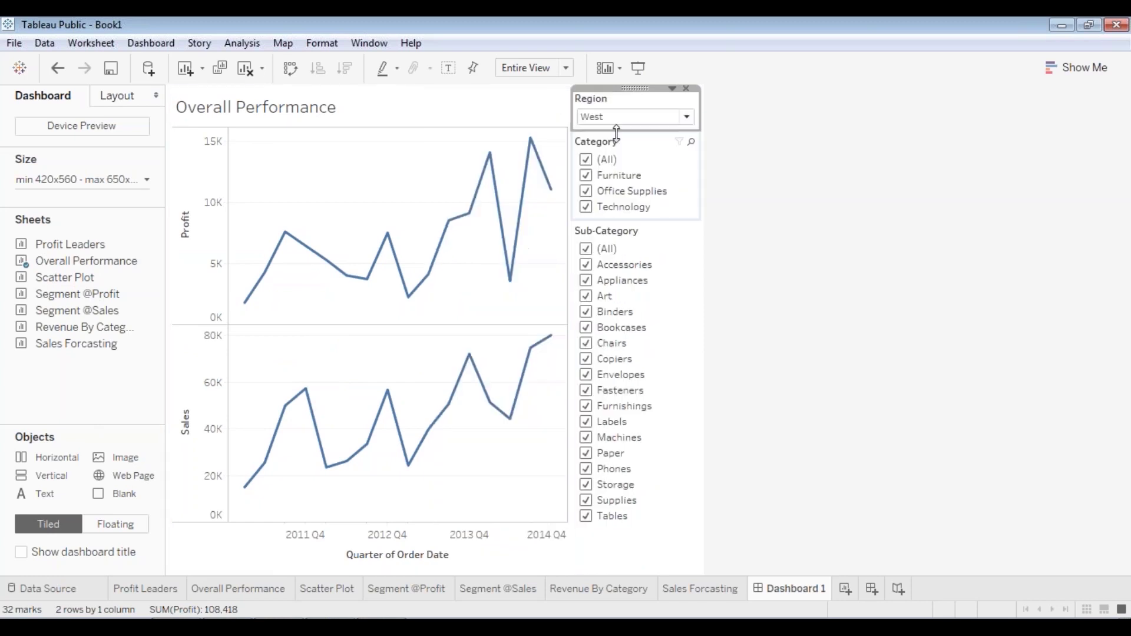
click(648, 150)
click(673, 131)
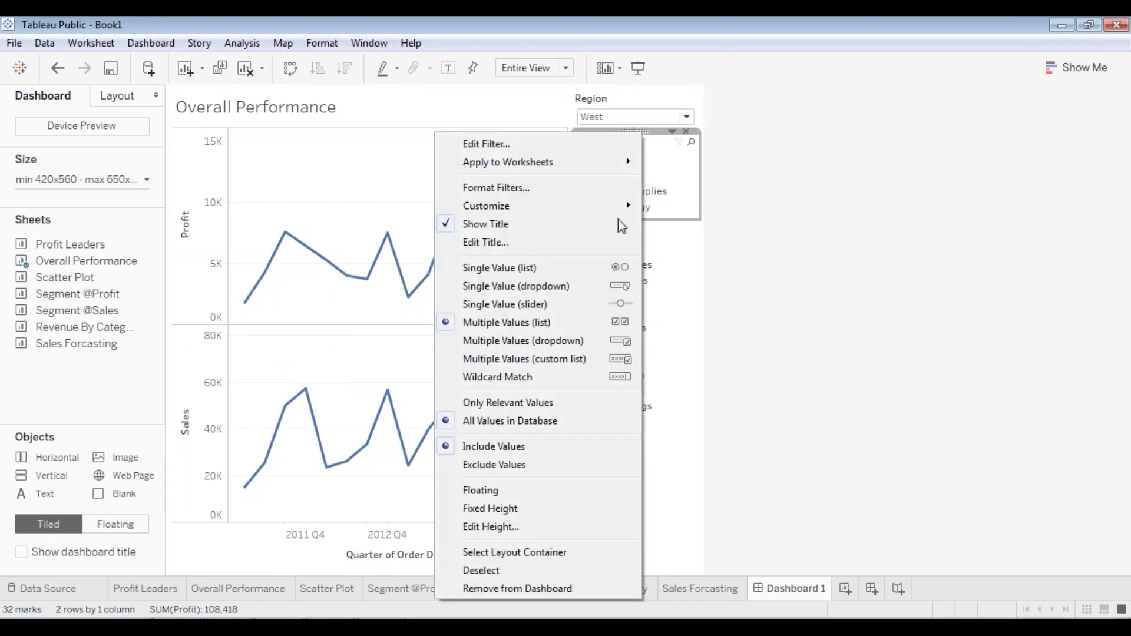
click(544, 288)
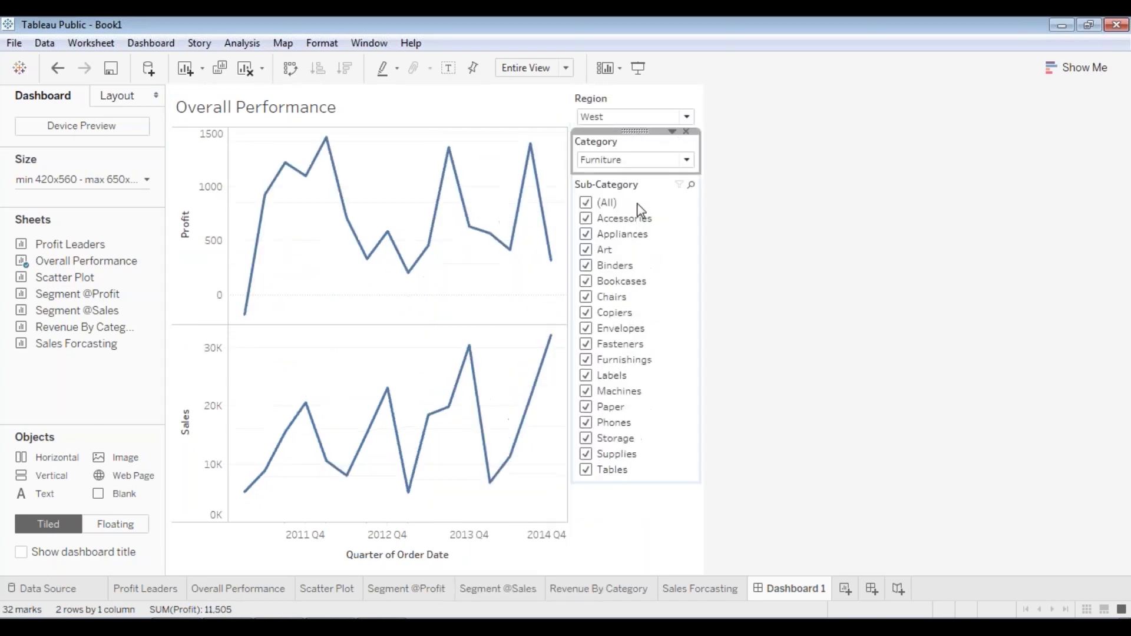
click(676, 165)
click(592, 171)
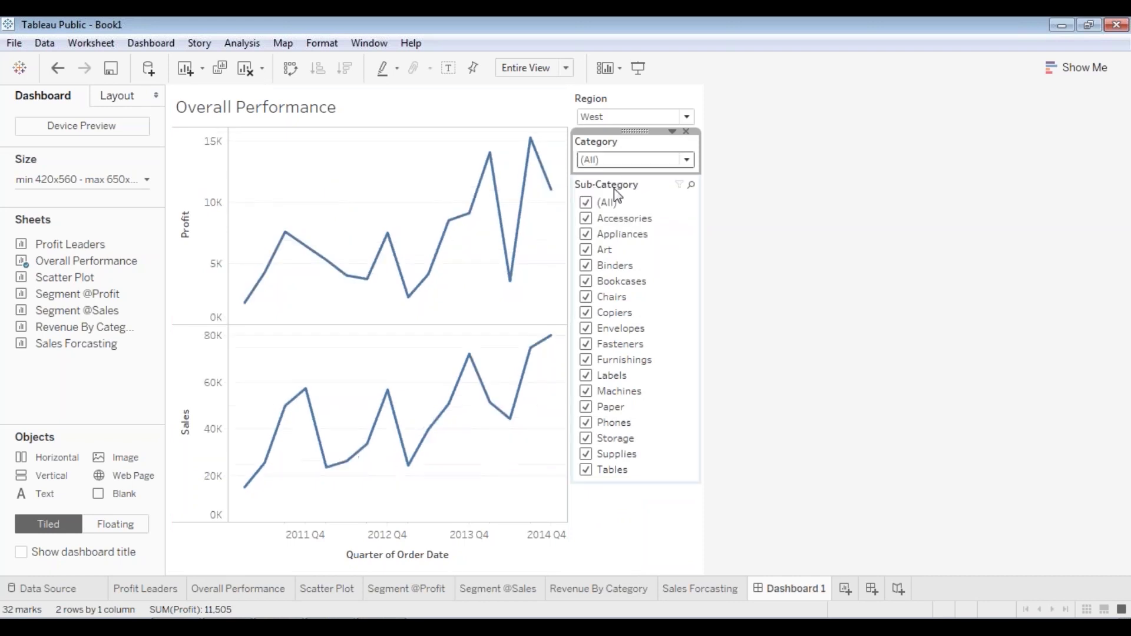
- Make Sub-Category a single-value dropdown showing (All)
right_click(625, 190)
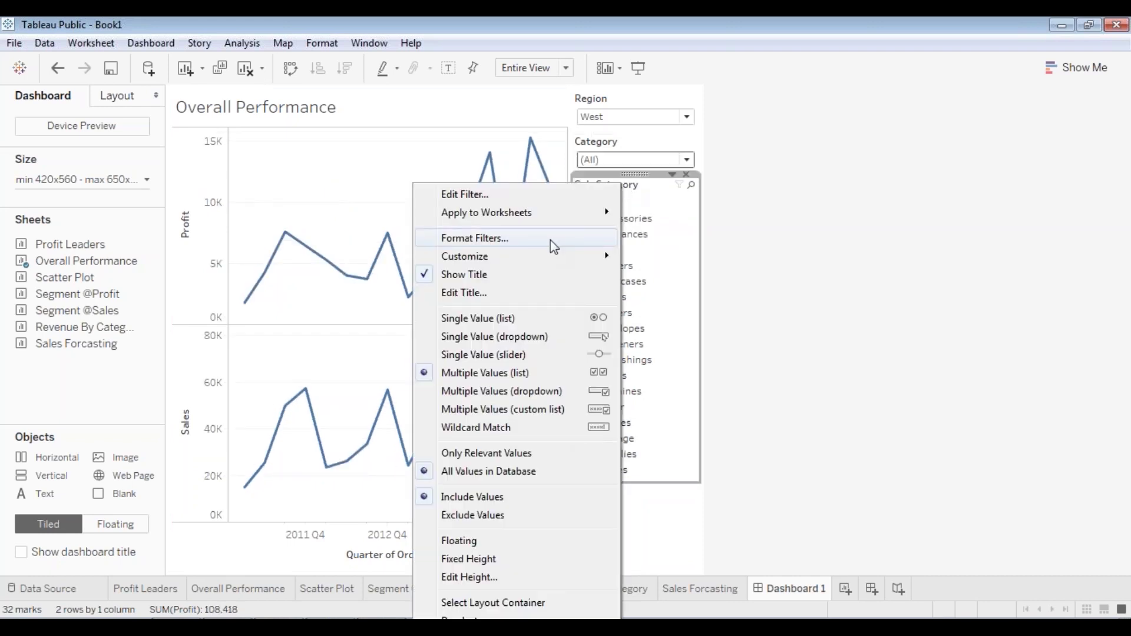
click(523, 337)
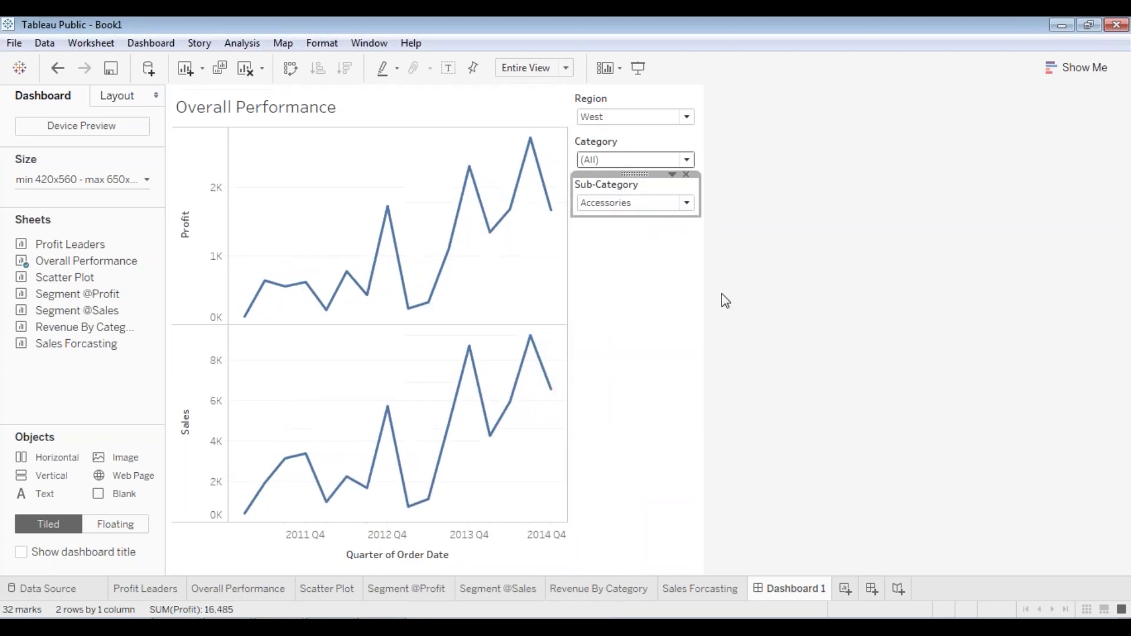
click(631, 203)
click(627, 240)
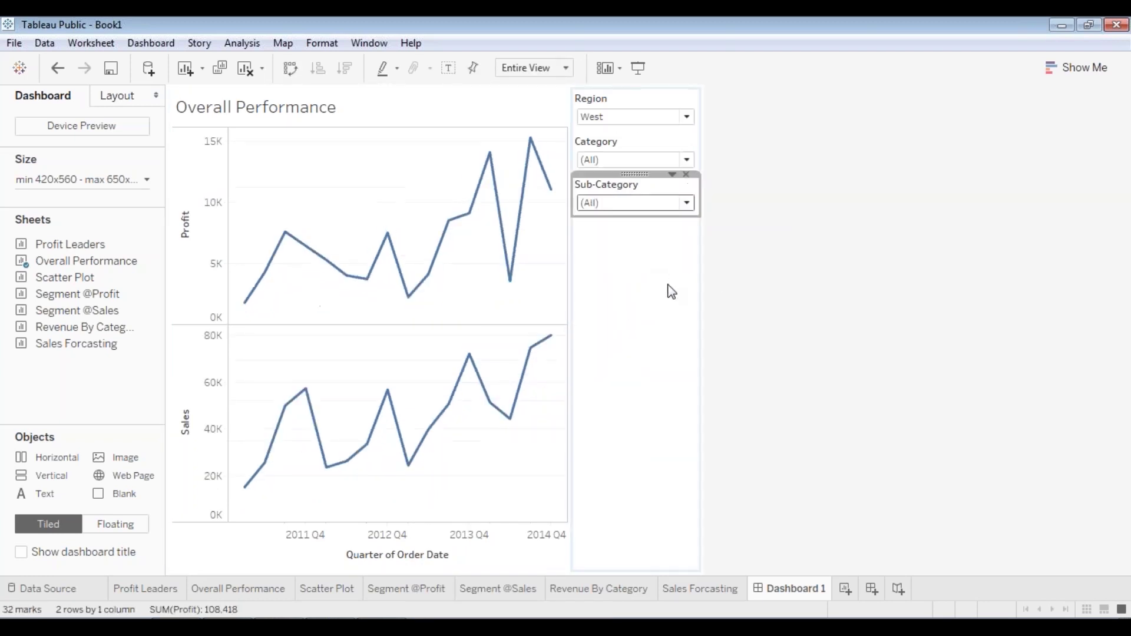
click(680, 402)
click(376, 185)
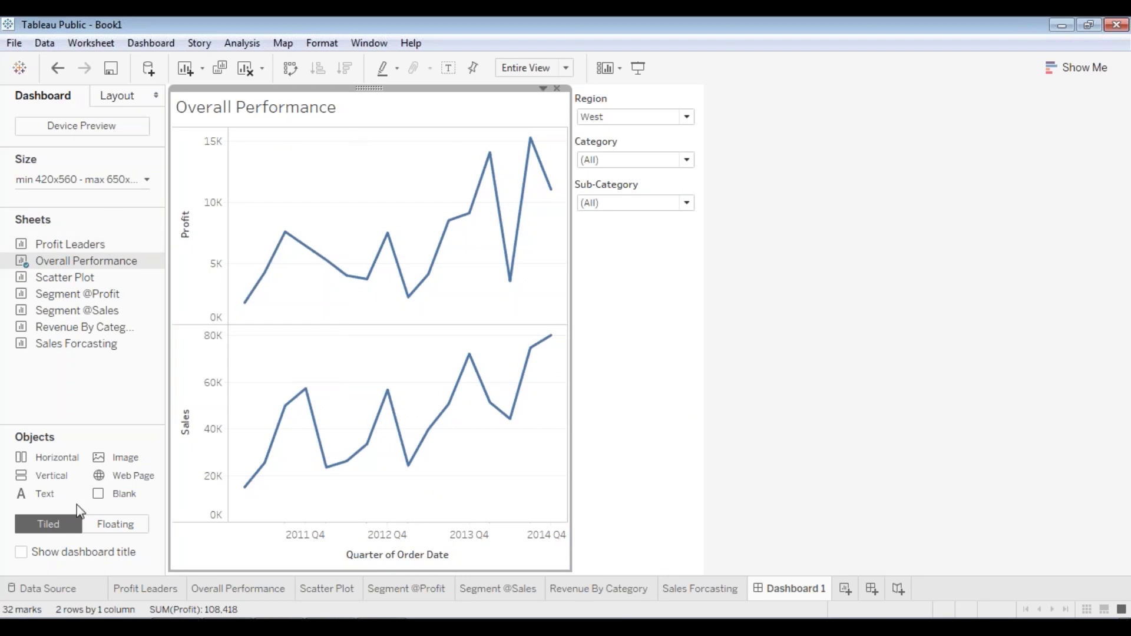
- Make the Overall Performance chart floating and move it below the filters
right_click(369, 89)
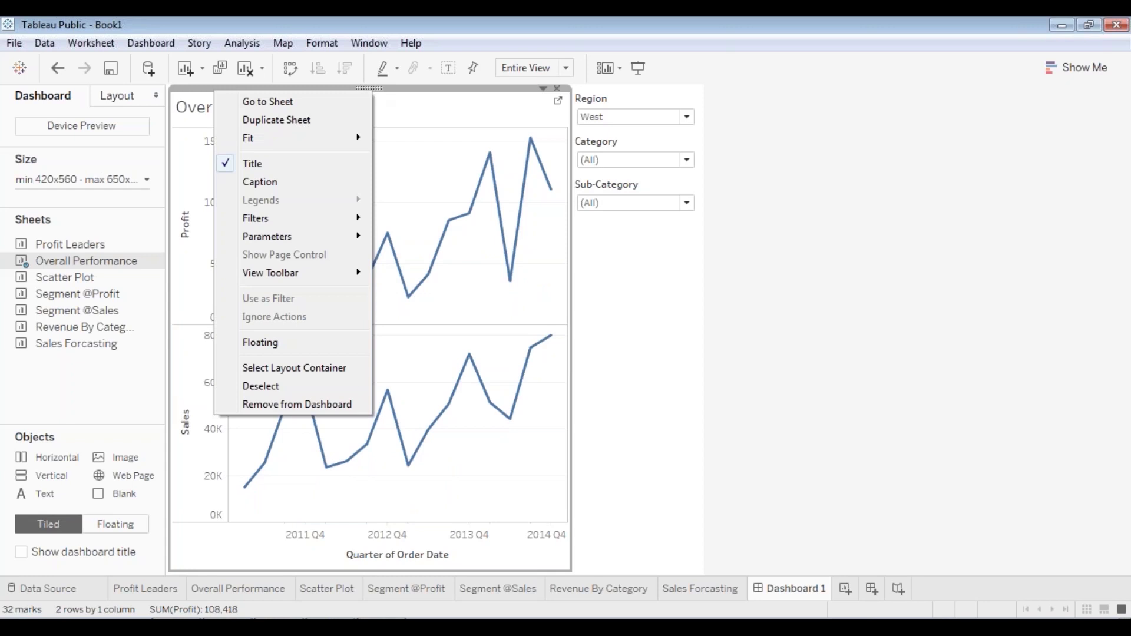
click(301, 342)
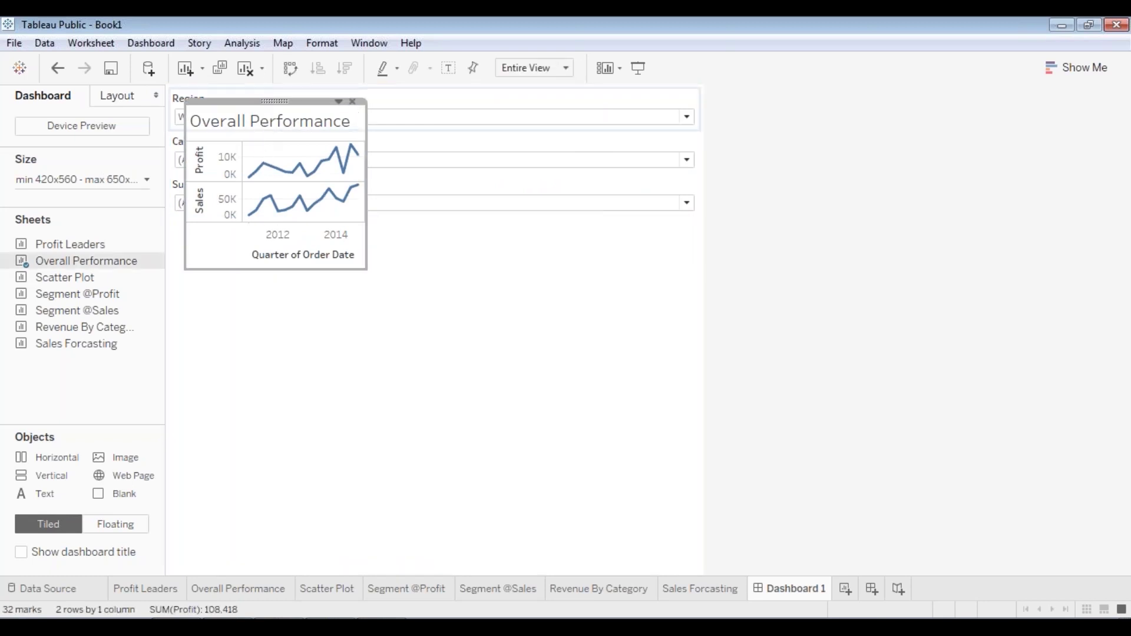
drag(269, 100, 274, 232)
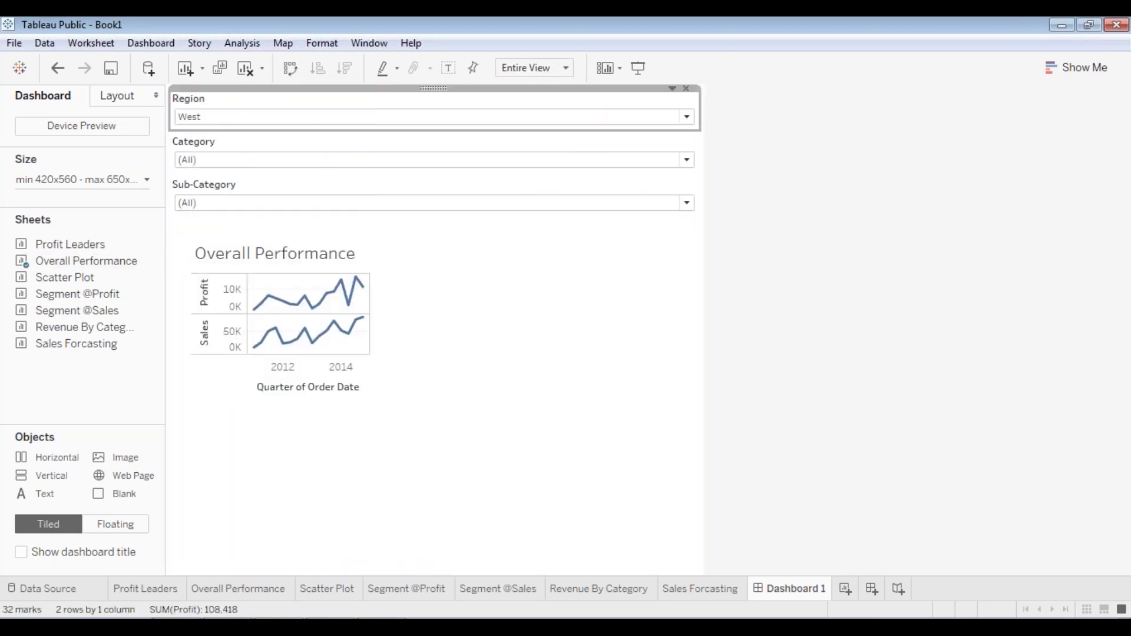
- Make the Region, Category and Sub-Category filters floating and place them on the dashboard
right_click(369, 122)
click(249, 447)
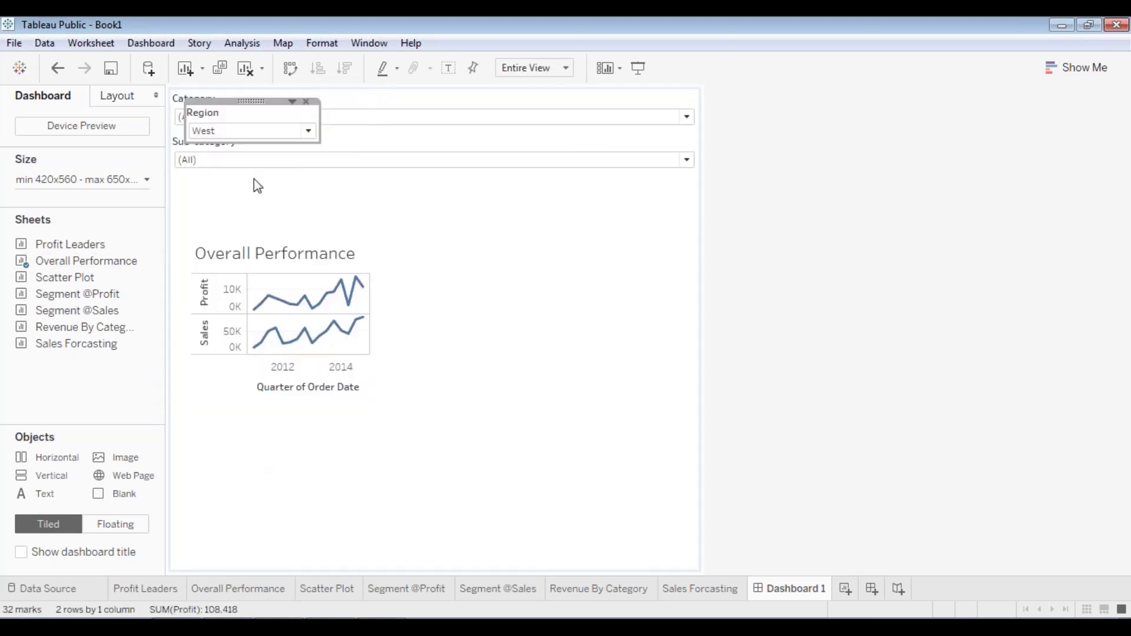
drag(253, 101, 448, 292)
click(424, 121)
click(409, 94)
right_click(409, 94)
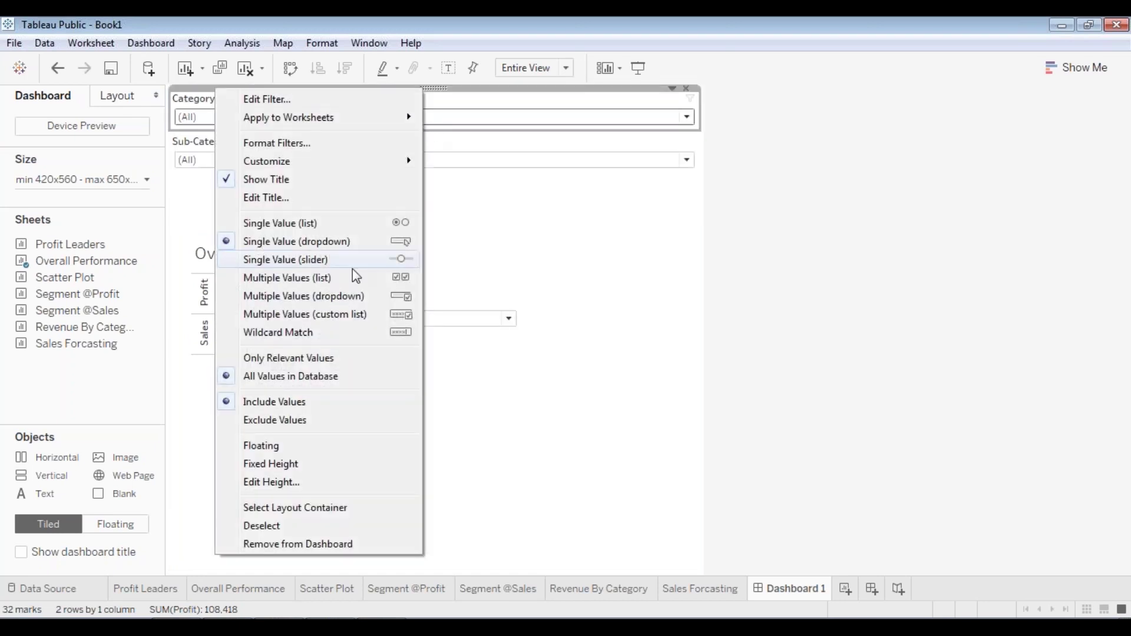
click(295, 447)
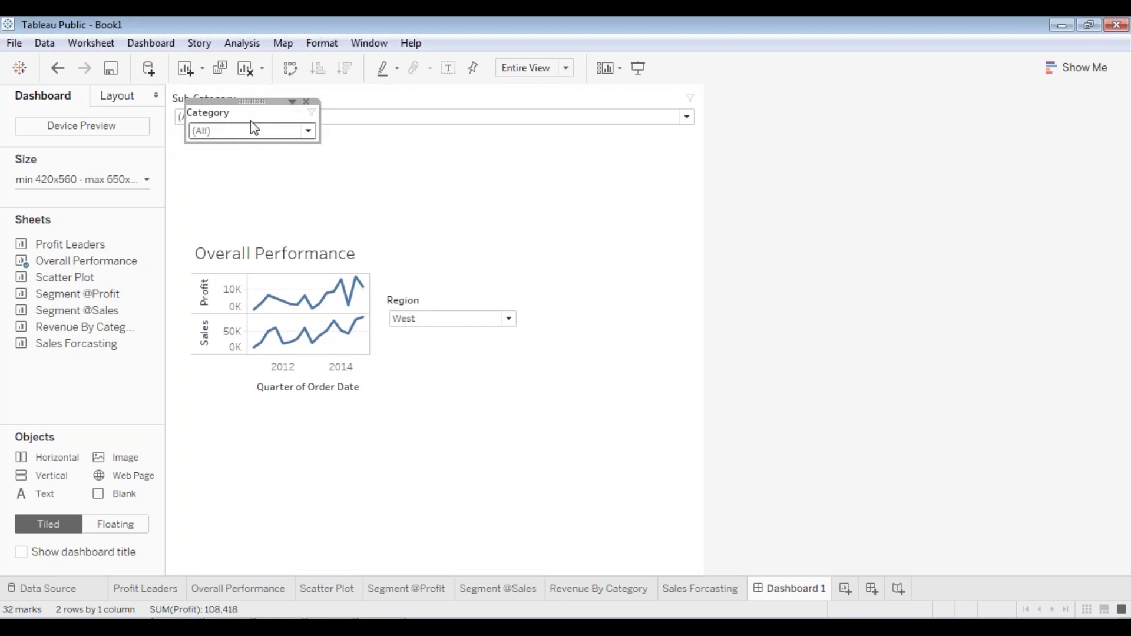
drag(252, 101, 471, 226)
click(471, 118)
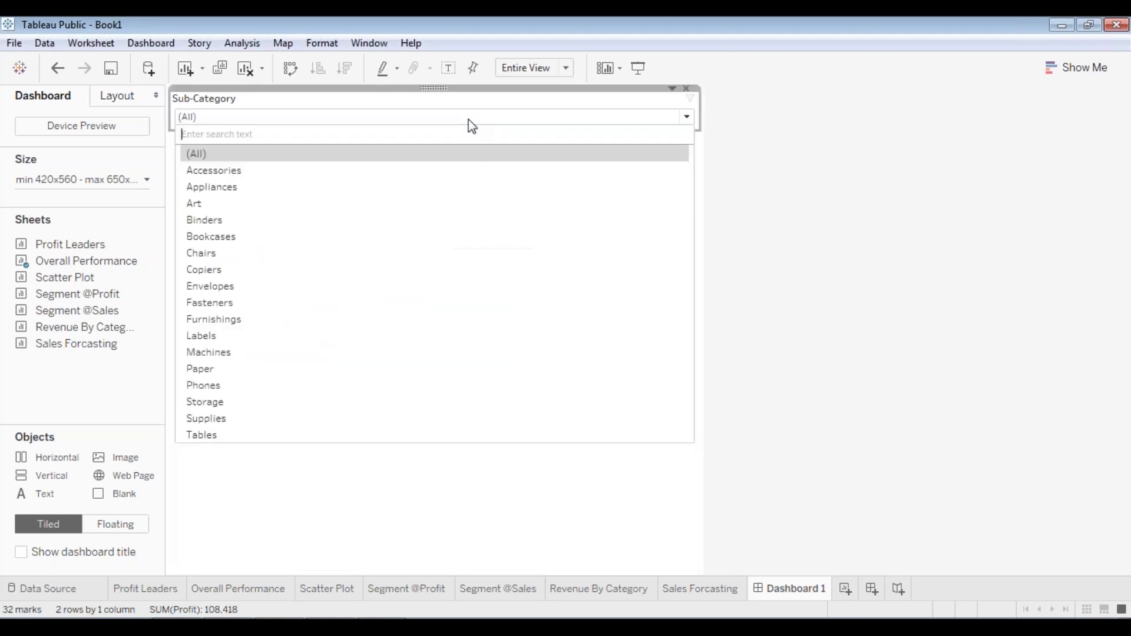
right_click(441, 93)
click(307, 441)
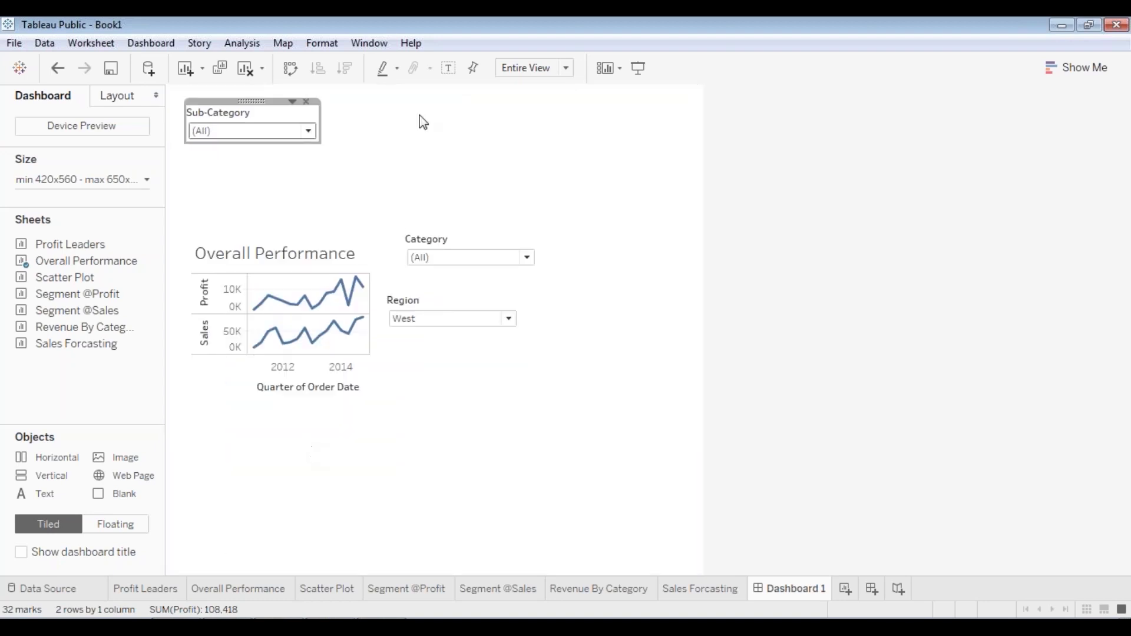
drag(260, 101, 500, 185)
- Move the chart to the top-left and stack Sub-Category, then Category, on the right
click(283, 246)
drag(282, 227, 253, 141)
drag(496, 191, 600, 129)
click(475, 239)
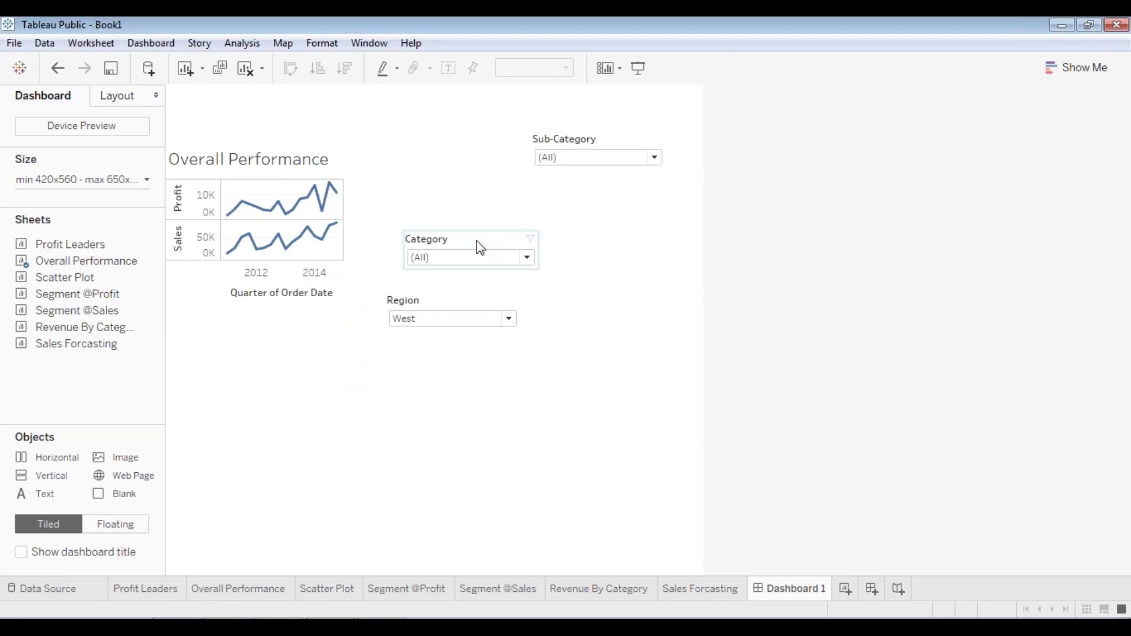
drag(475, 240, 607, 204)
click(468, 318)
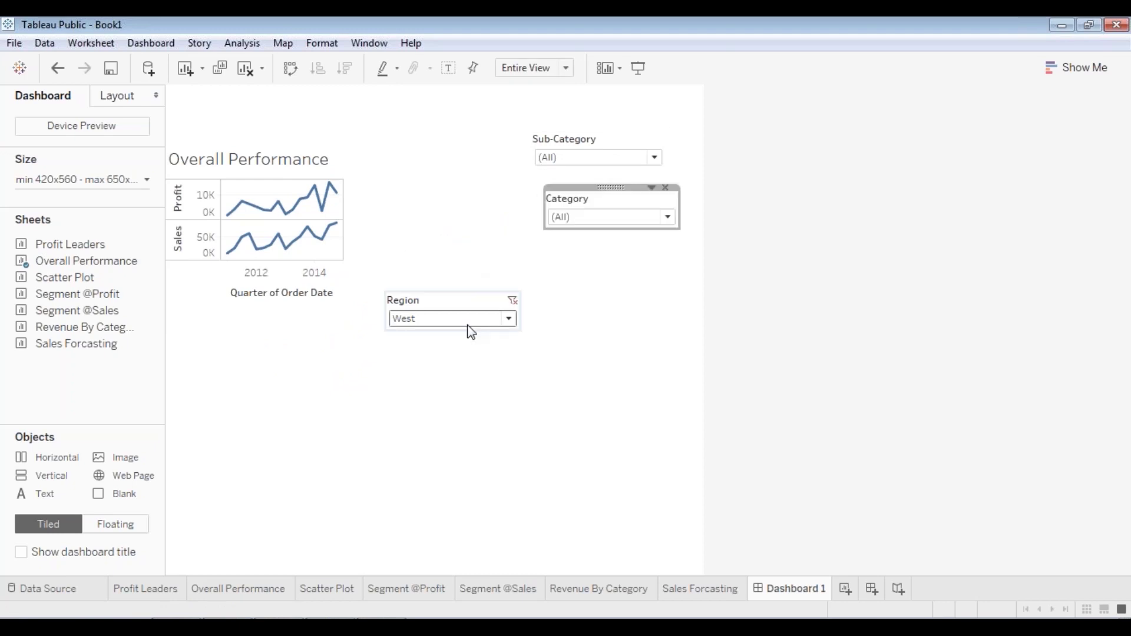
click(452, 297)
- Put Region below Category, then widen the chart to the right edge and make it taller
drag(452, 297, 606, 253)
click(336, 223)
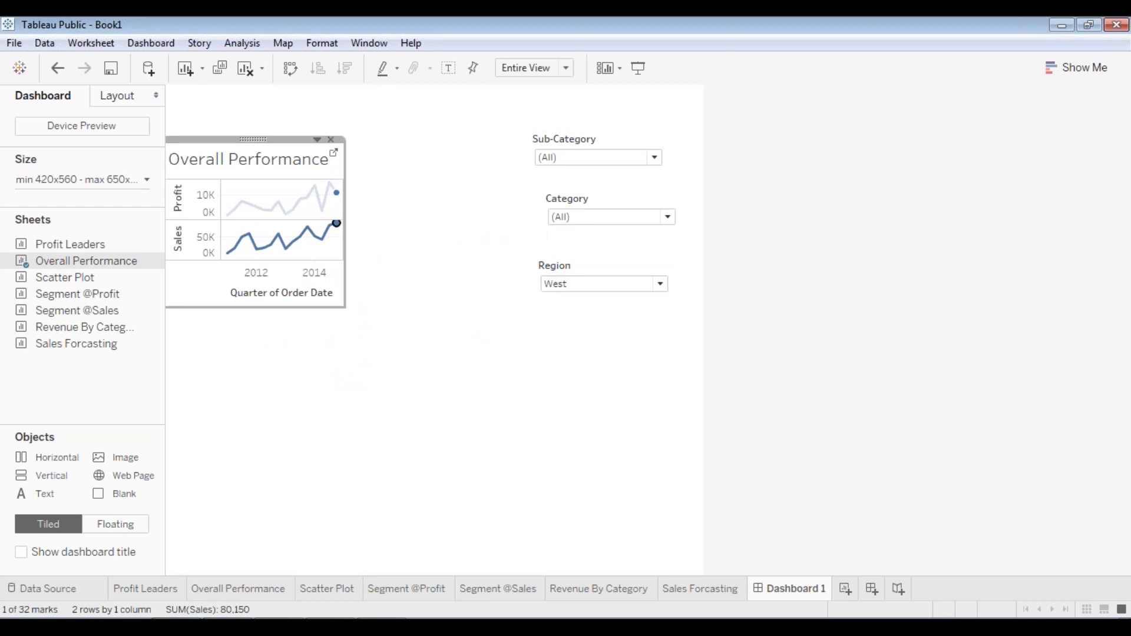
drag(346, 202, 702, 225)
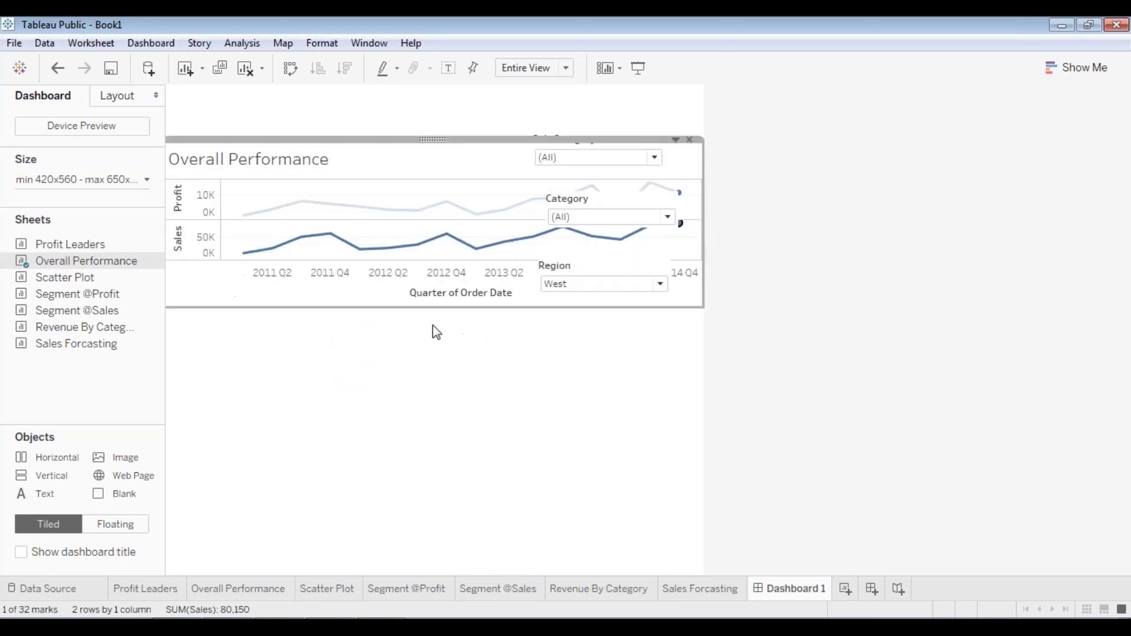
drag(419, 310, 417, 363)
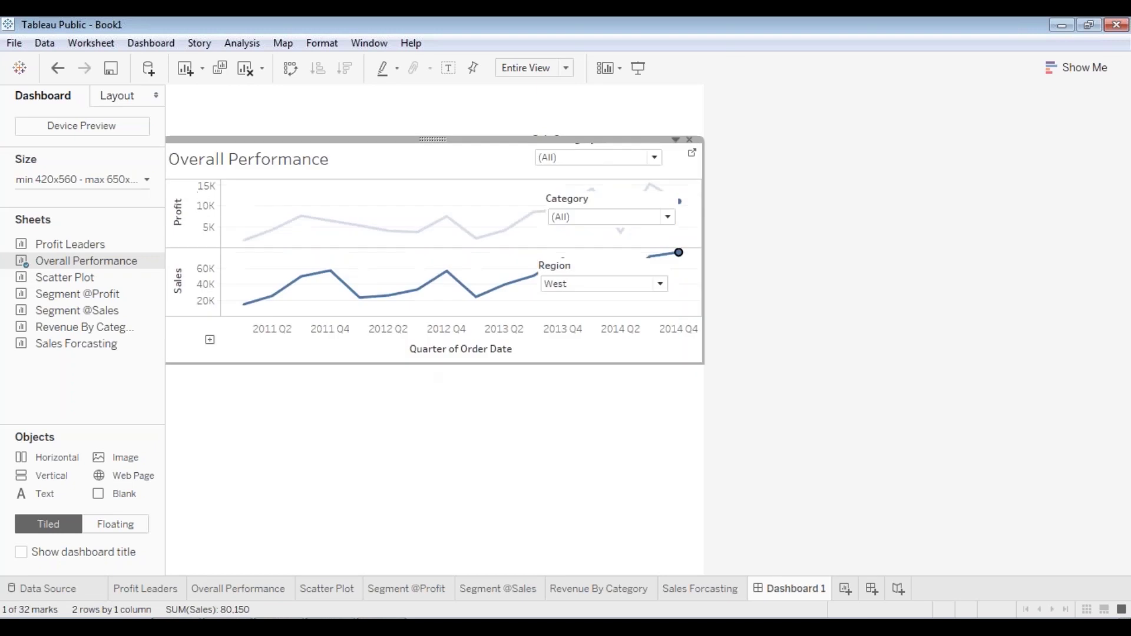
- Move the Region filter to the chart's top-left with Sub-Category beside it
click(562, 159)
click(548, 94)
click(591, 141)
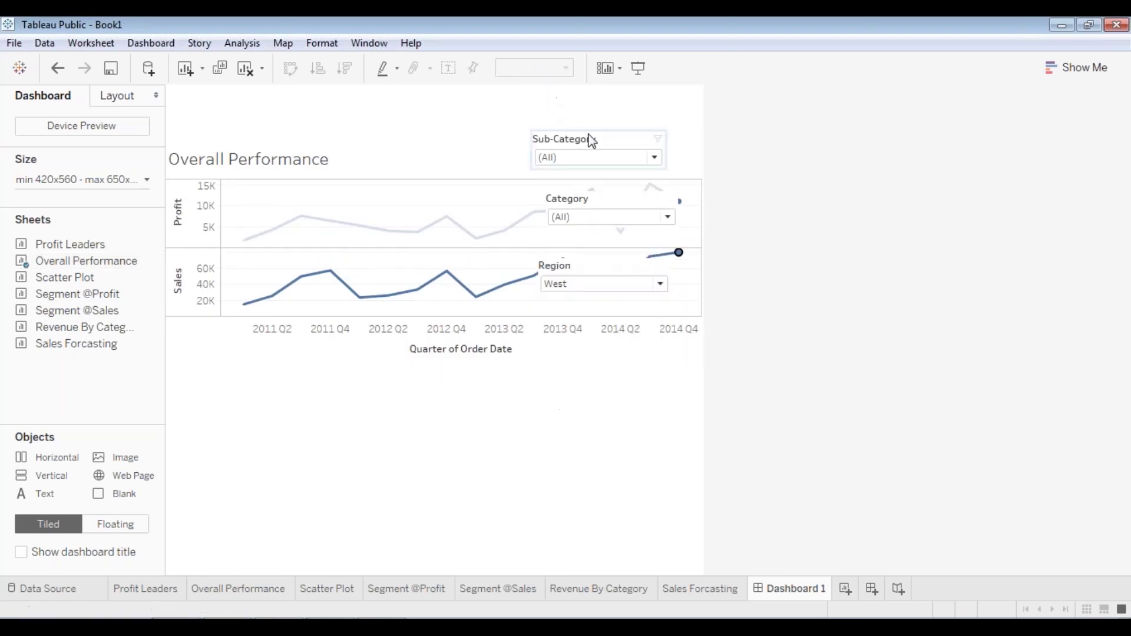
mouse_move(603, 132)
mouse_down()
mouse_move(472, 136)
mouse_move(616, 137)
mouse_up()
click(583, 277)
drag(604, 254, 478, 141)
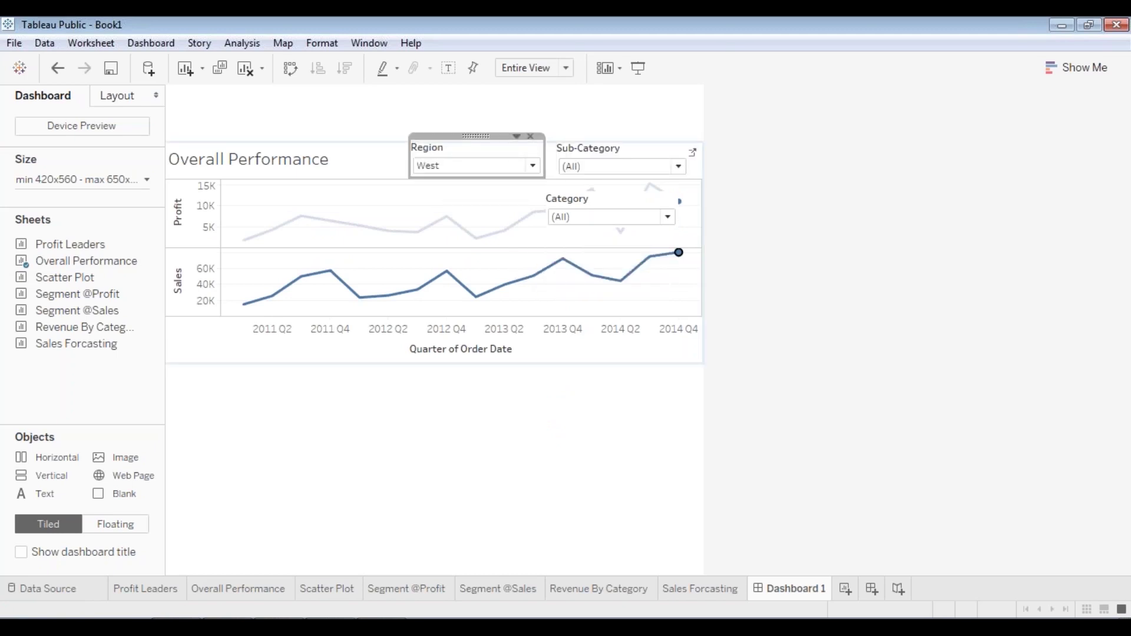
click(611, 162)
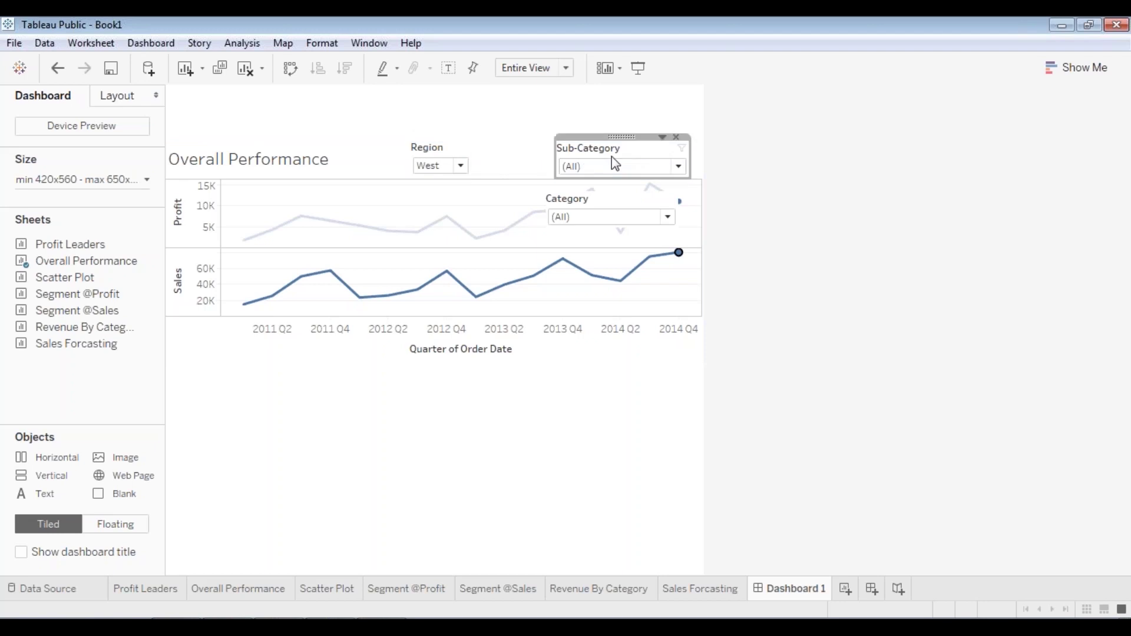
drag(620, 137, 540, 137)
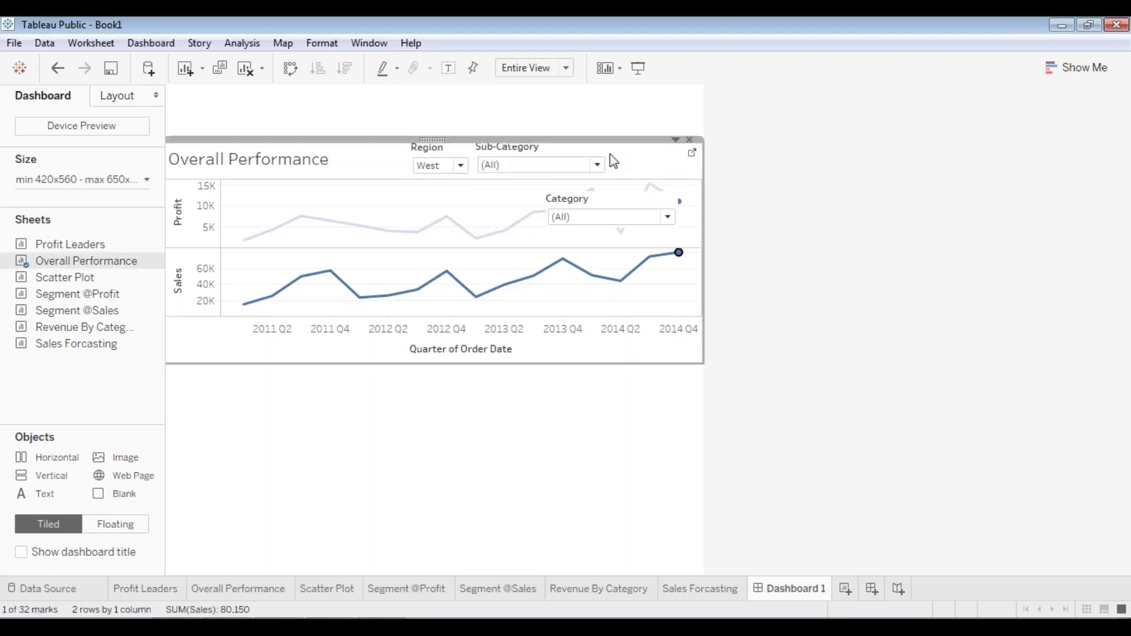
- Line up Category between Region and Sub-Category along the chart header
click(566, 162)
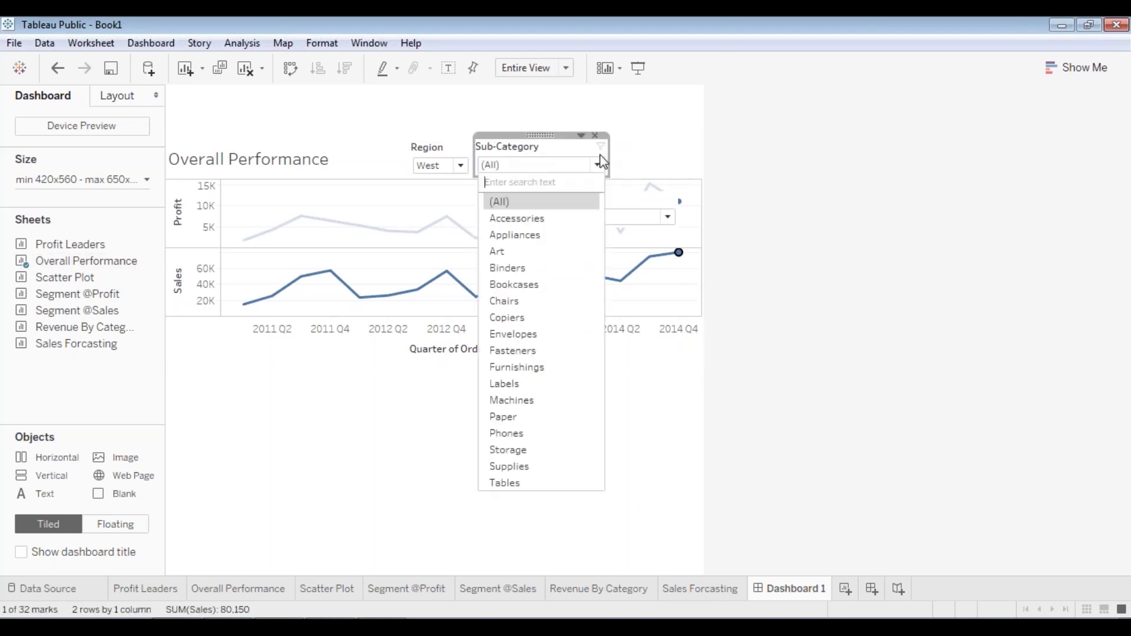
click(544, 137)
drag(541, 135, 664, 140)
click(595, 218)
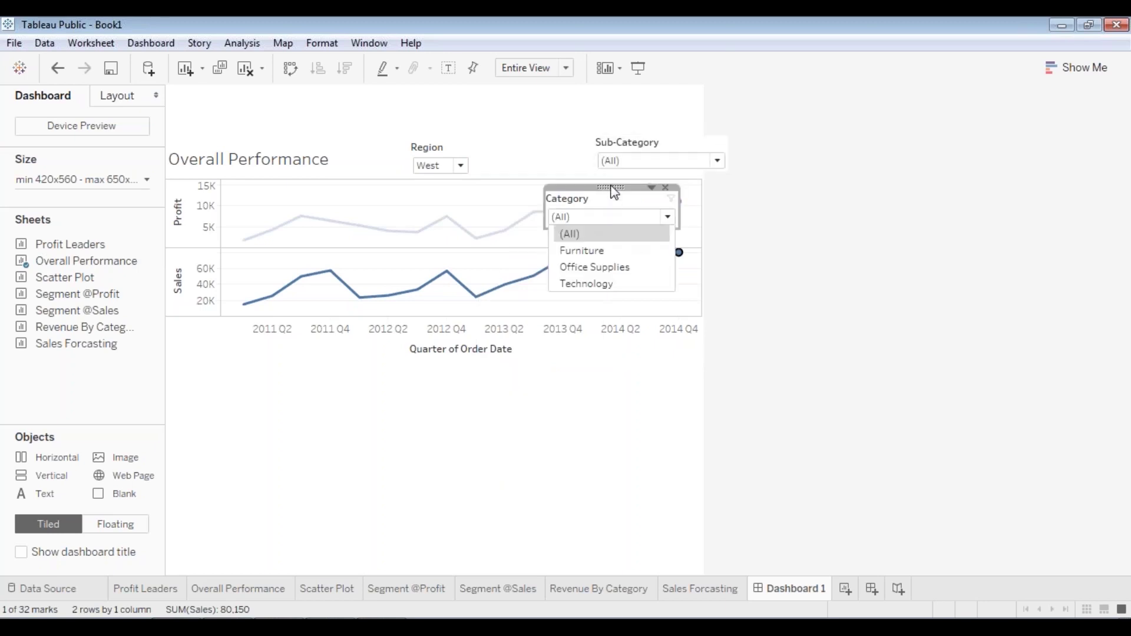
click(614, 192)
drag(614, 192, 556, 154)
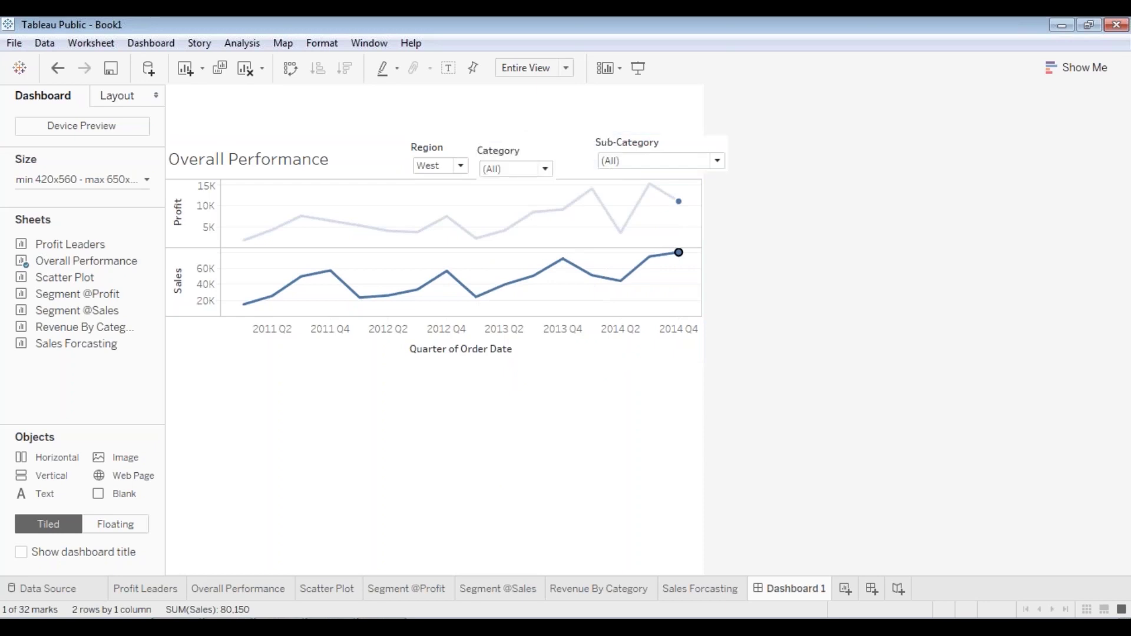
click(515, 137)
click(665, 143)
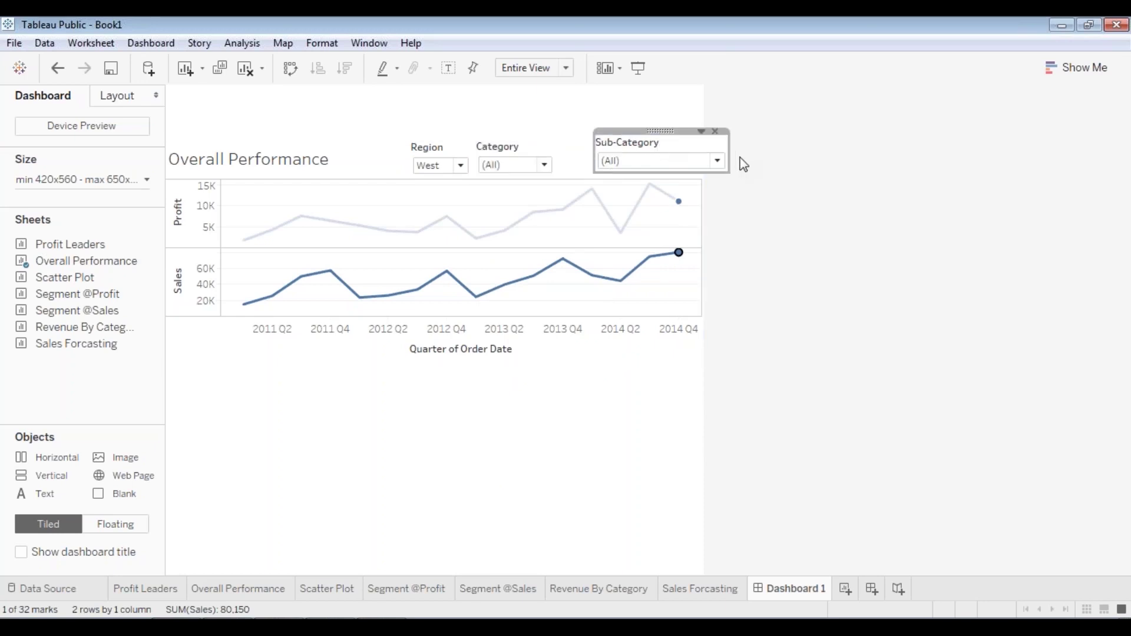
drag(725, 147, 589, 135)
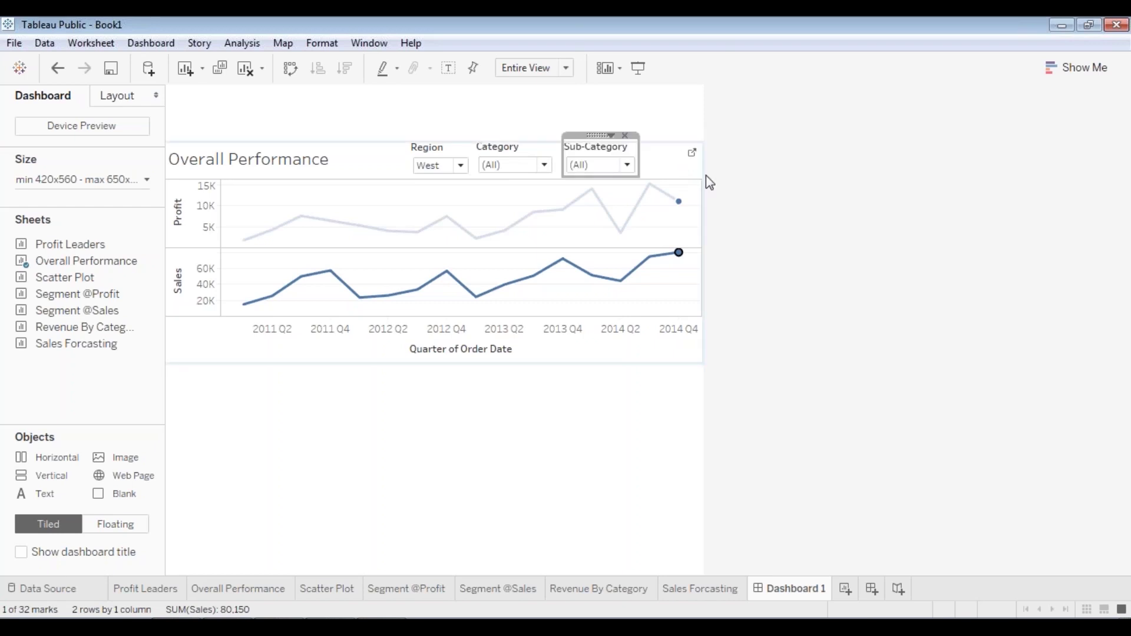
click(748, 286)
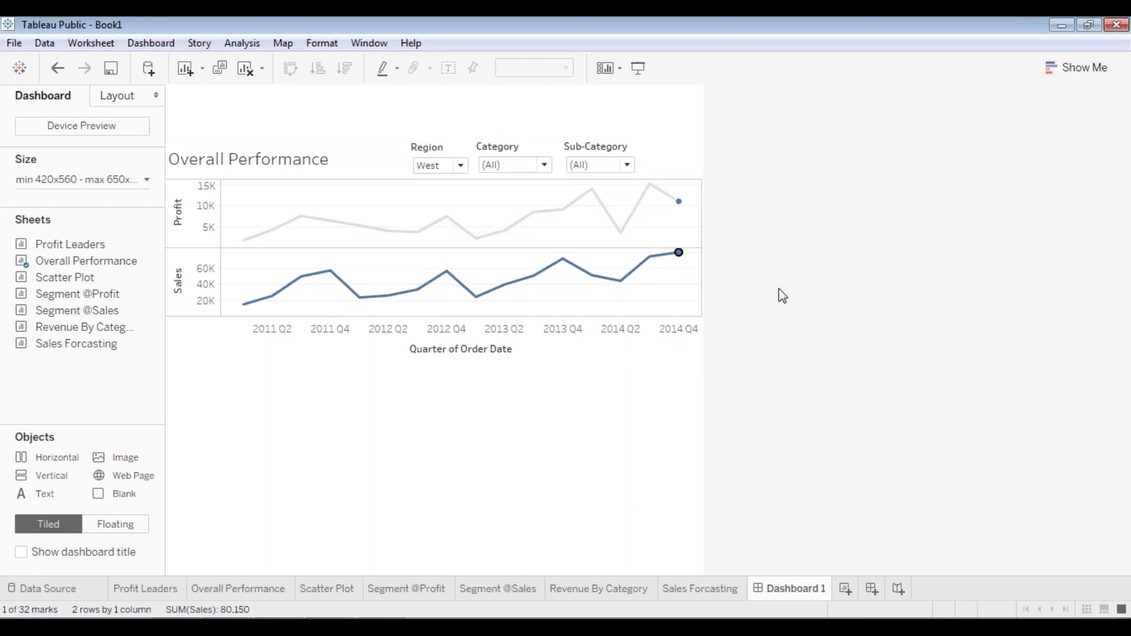
- Clear the chart's selected marks and set the Region filter back to (All)
click(526, 298)
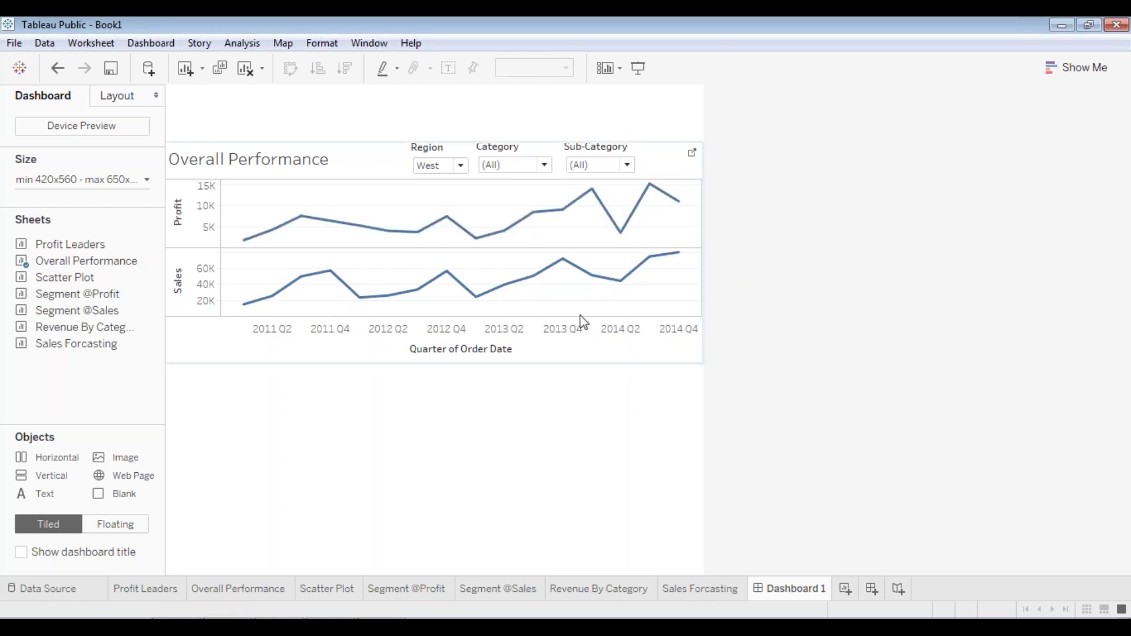
click(460, 165)
click(454, 183)
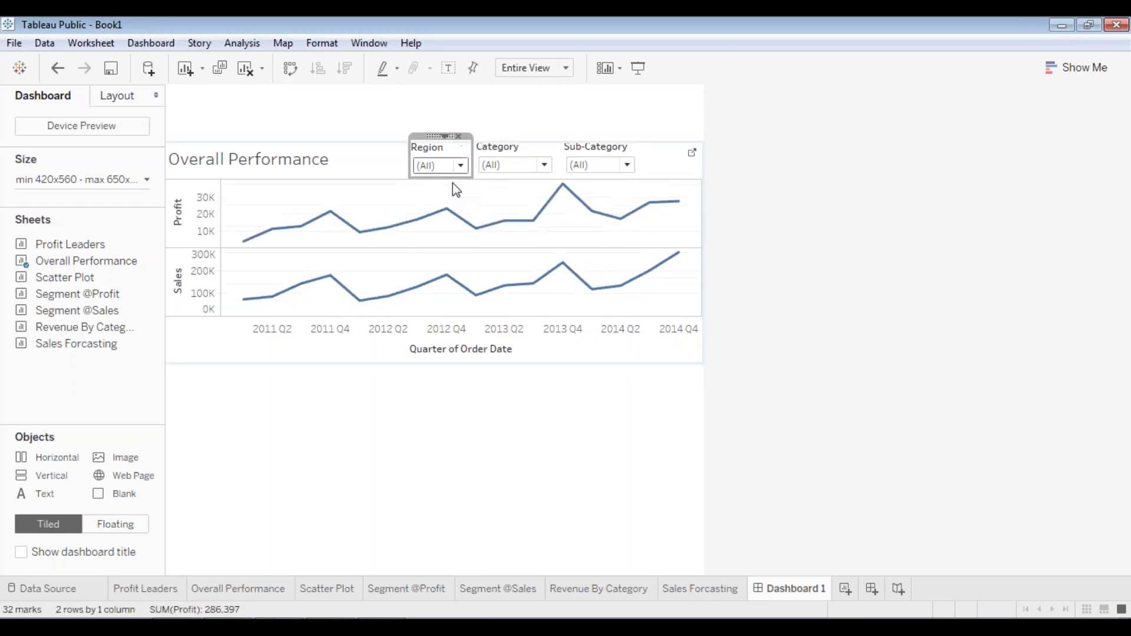
click(553, 449)
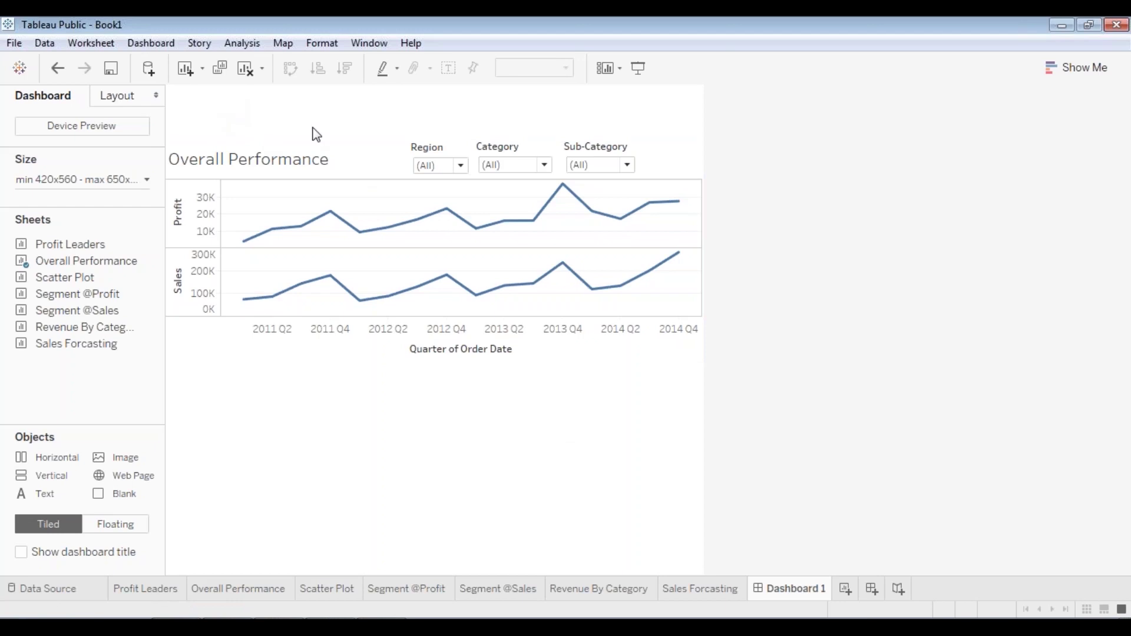
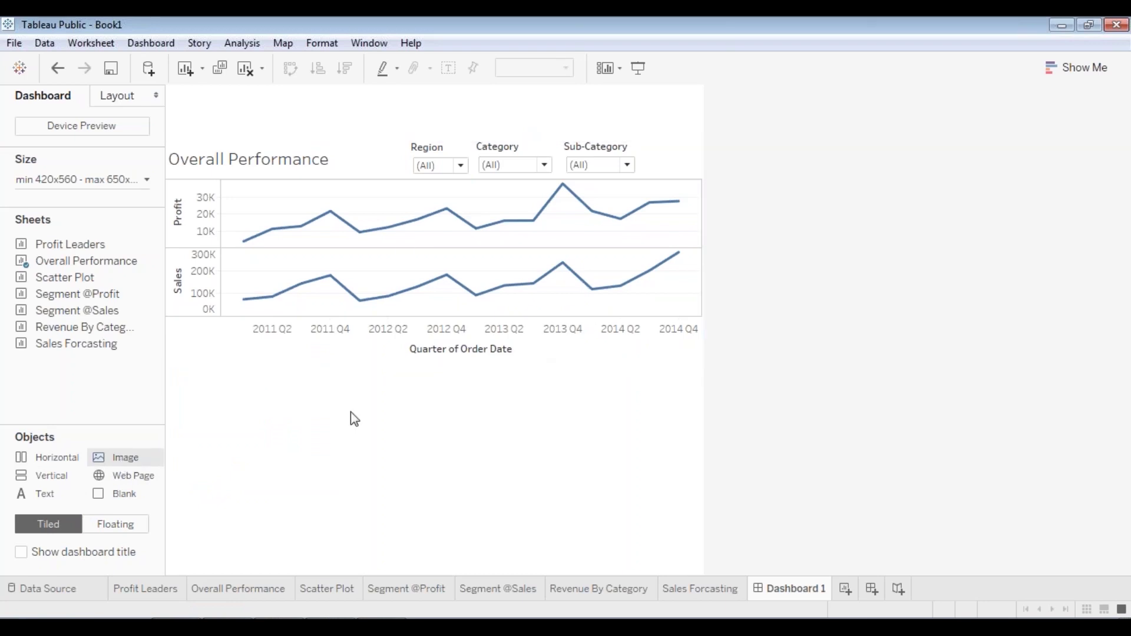
- Insert the edureka_logo image from Local Disk (D:) into Dashboard 1
double_click(127, 459)
drag(130, 228, 88, 316)
click(89, 280)
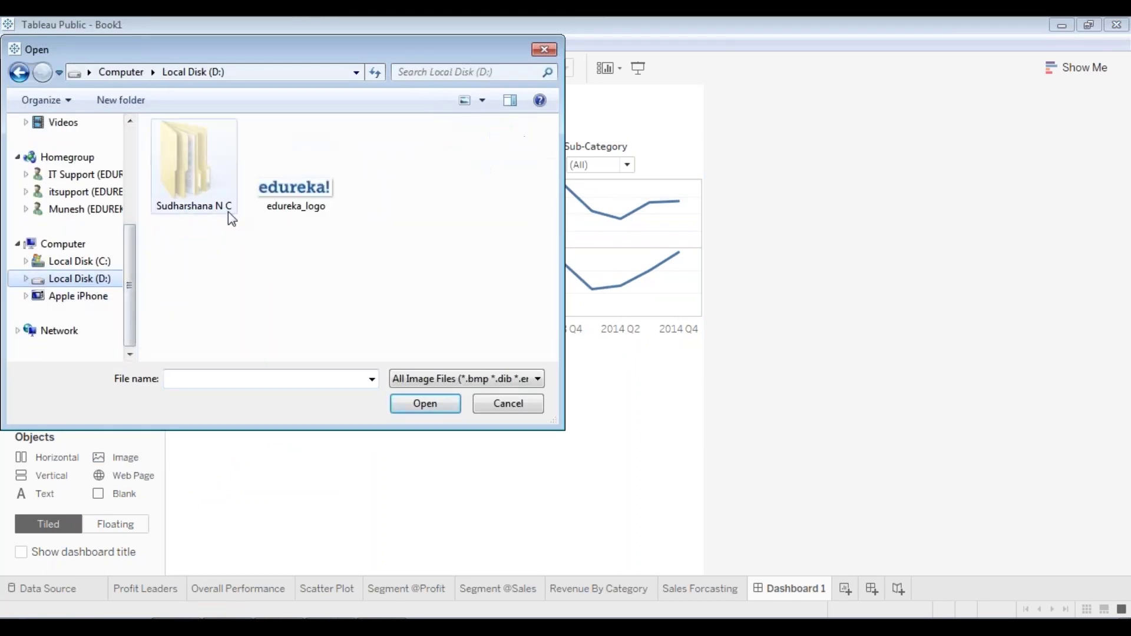
click(295, 205)
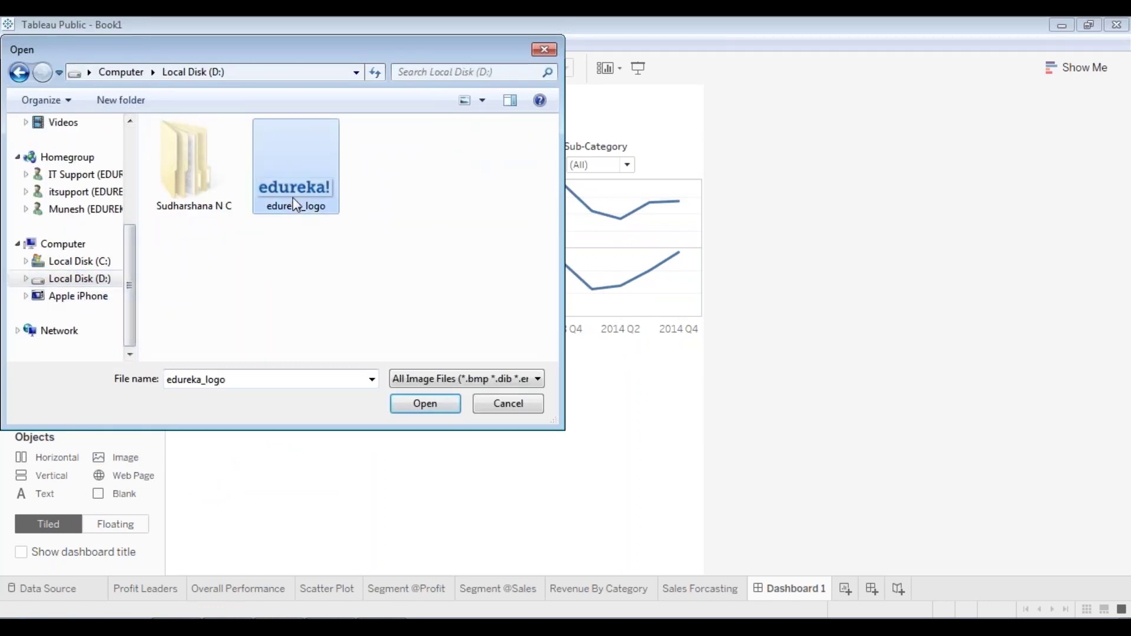
double_click(295, 206)
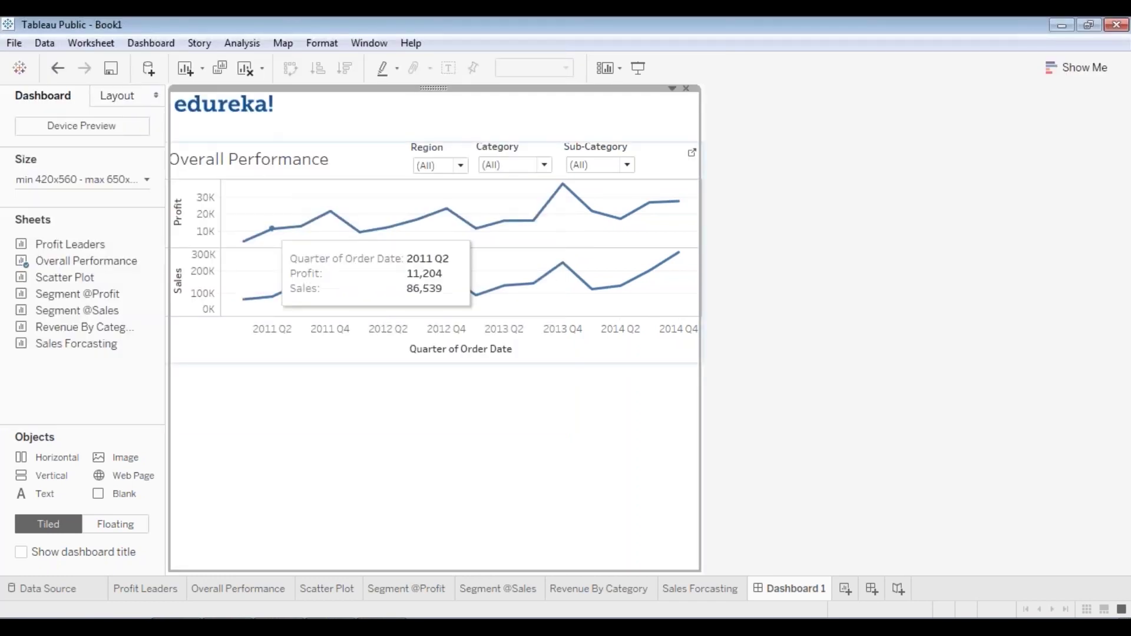
- Make the logo floating and enlarge it in the top-left corner above the chart
right_click(433, 95)
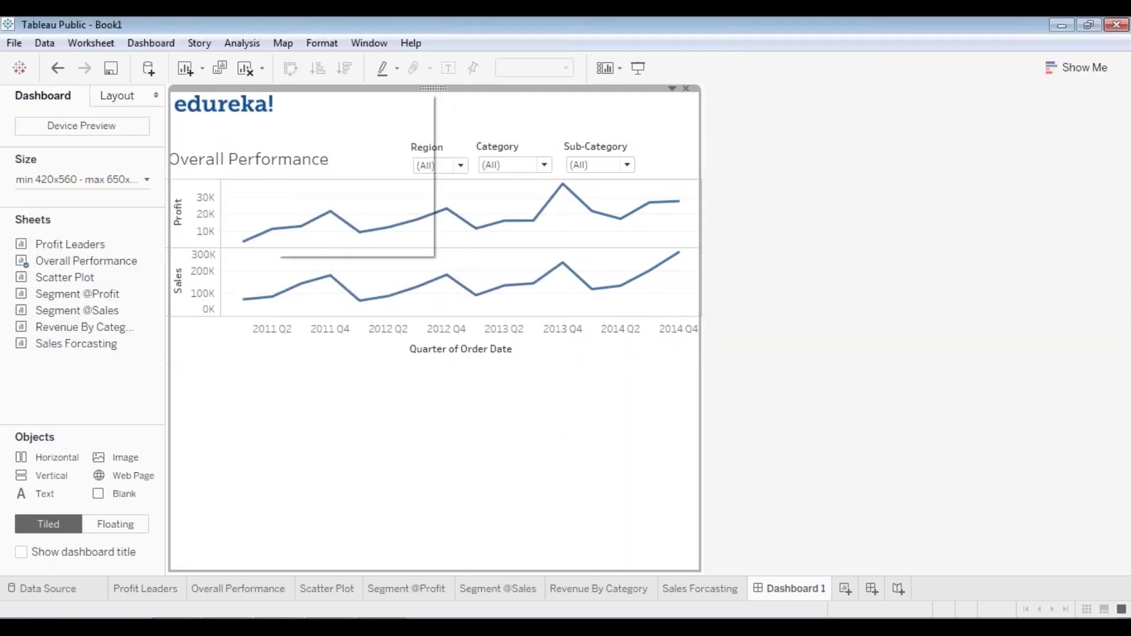
click(371, 185)
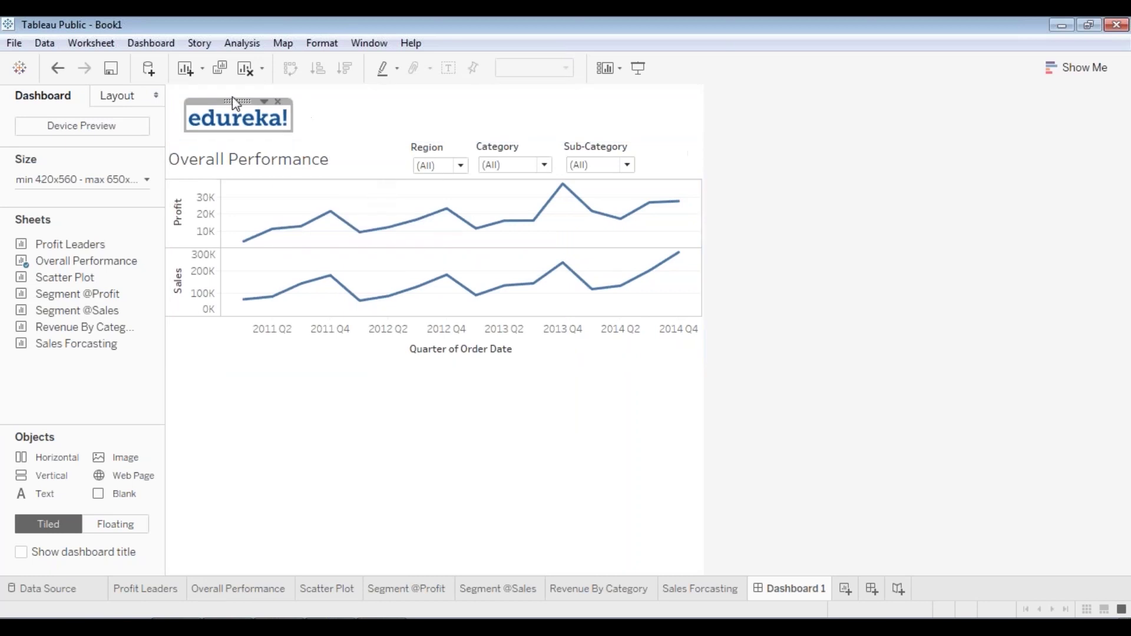
drag(235, 104, 425, 97)
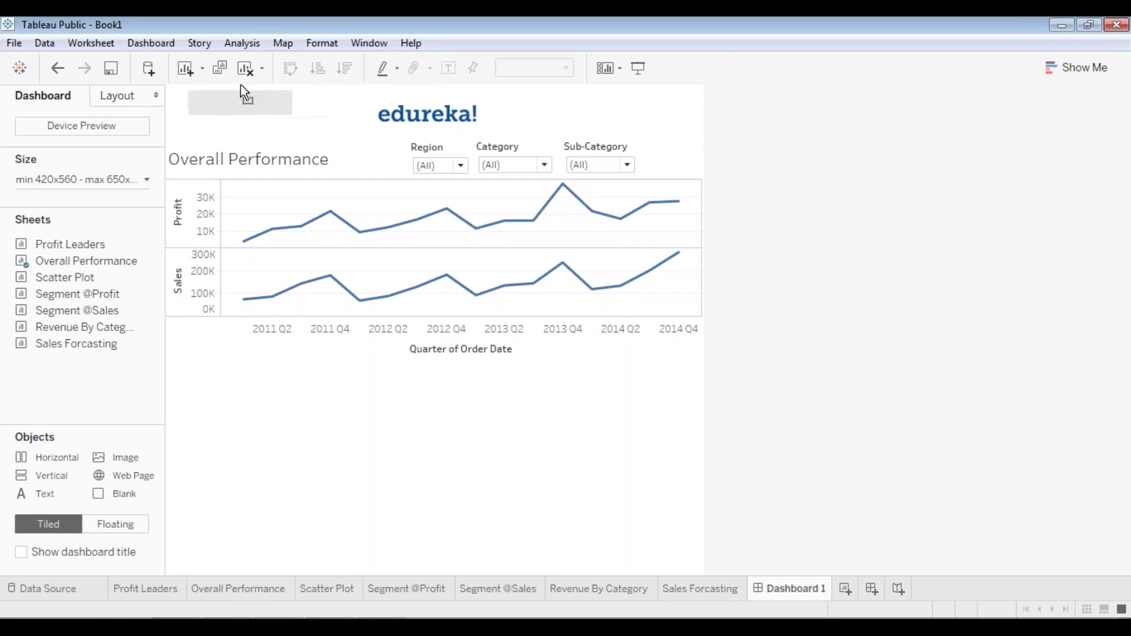
key(ctrl+z)
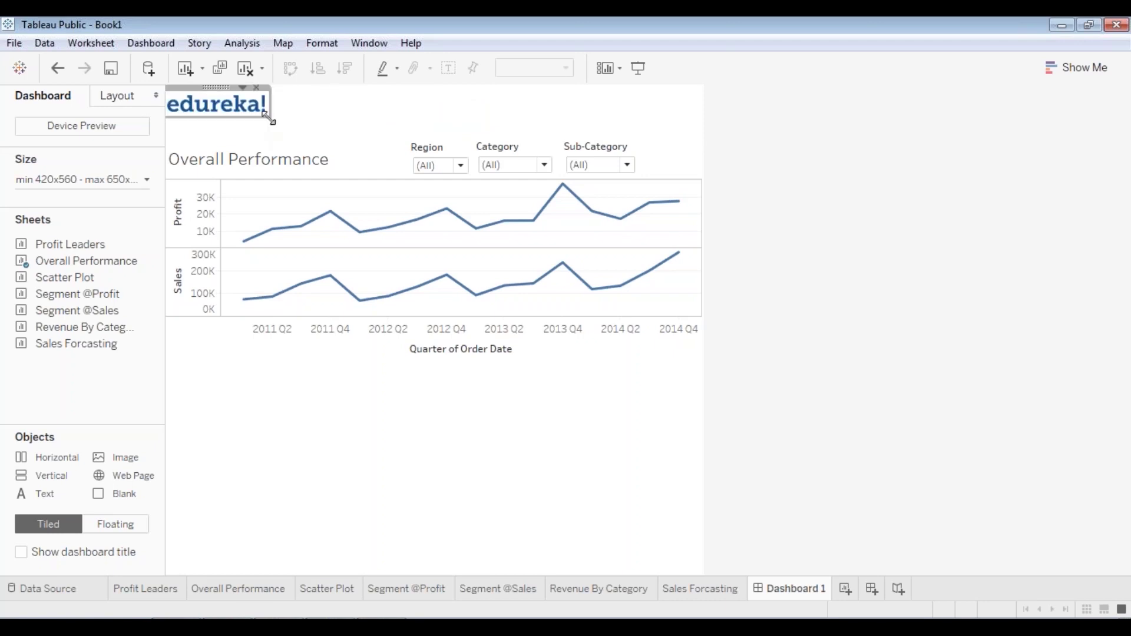
mouse_move(270, 119)
mouse_down()
mouse_move(296, 136)
mouse_move(283, 126)
mouse_up()
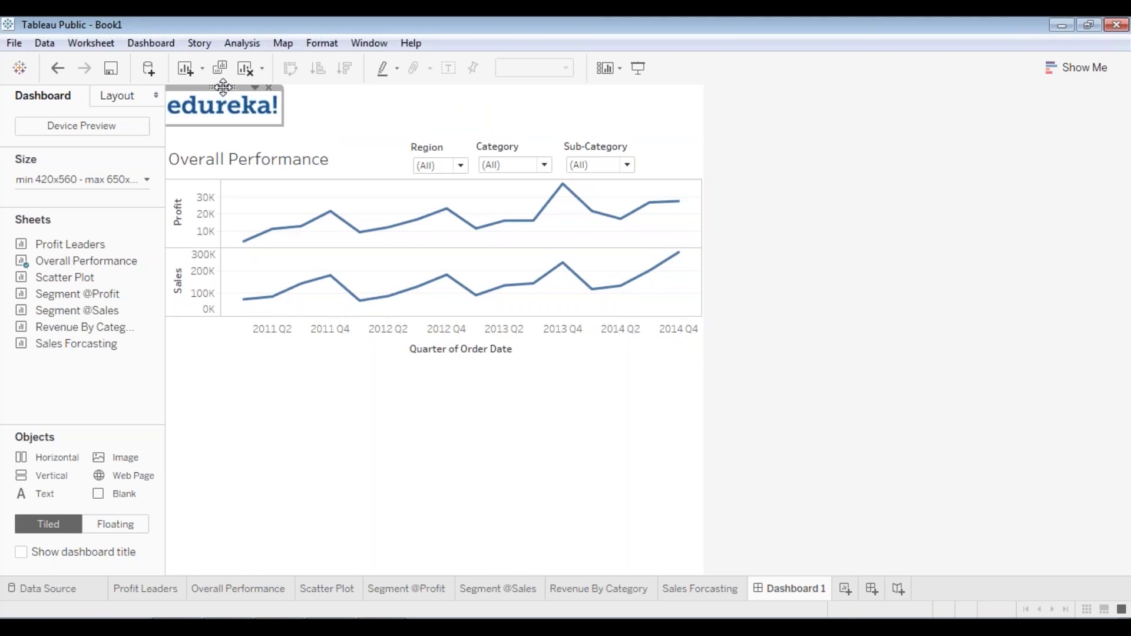
click(627, 83)
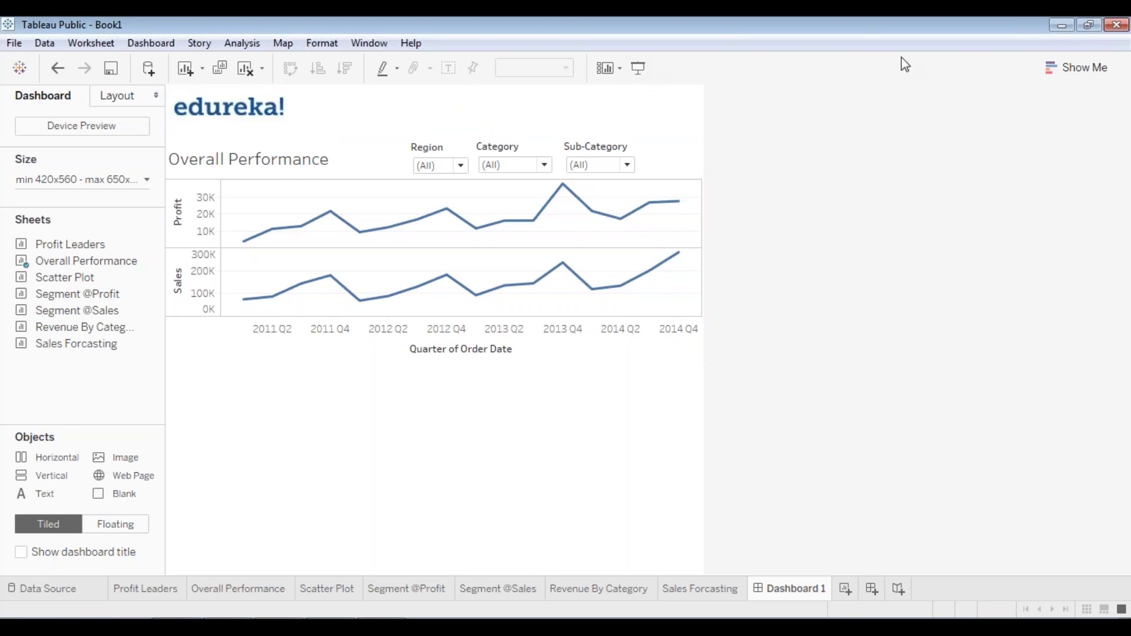
- Preview the dashboard, then adjust the Region, Category and Sub-Category filter card heights
click(639, 69)
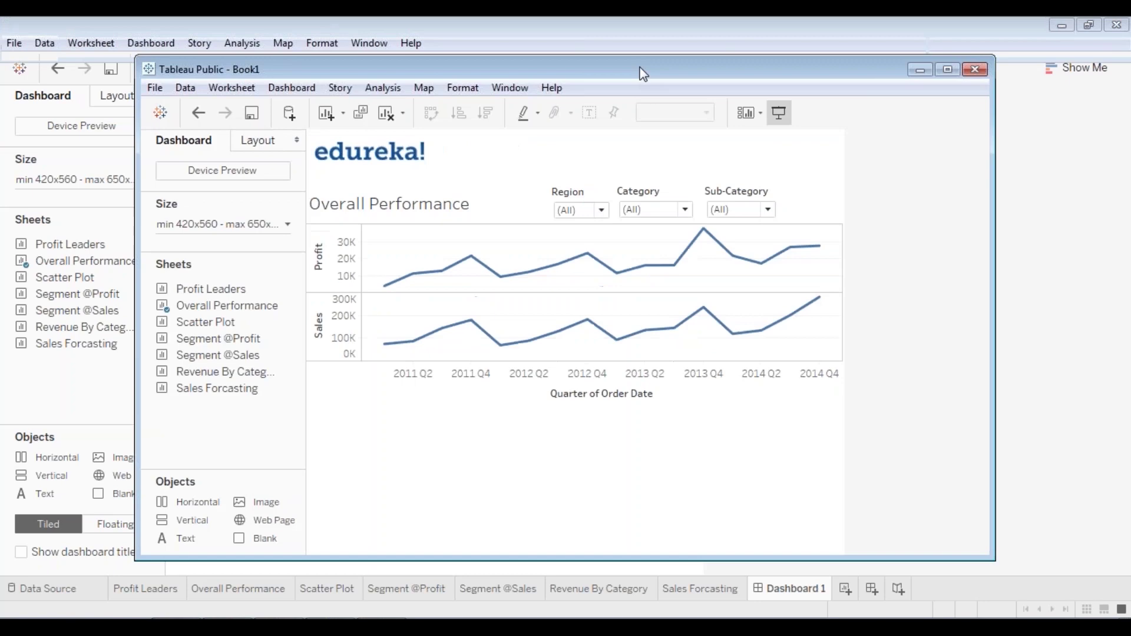
mouse_move(530, 198)
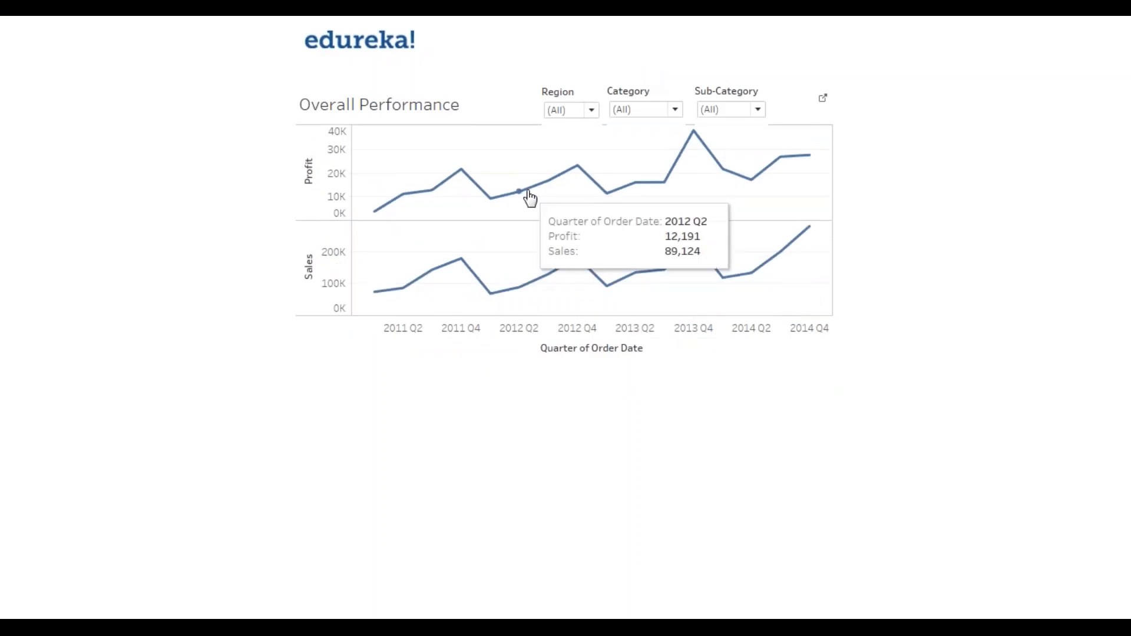
key(Escape)
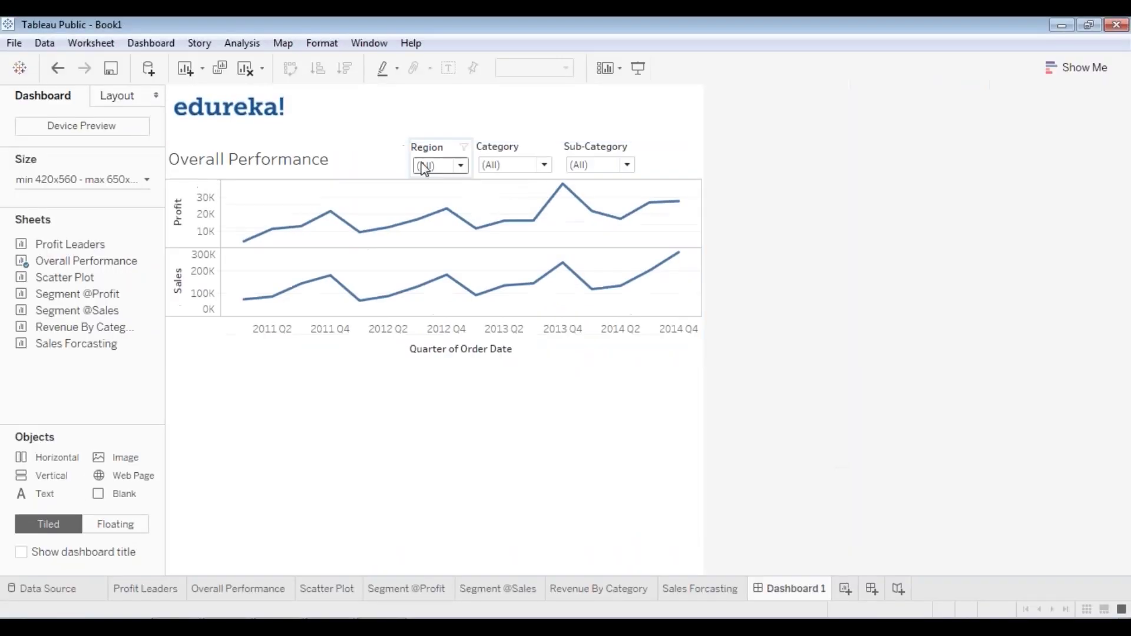
click(447, 172)
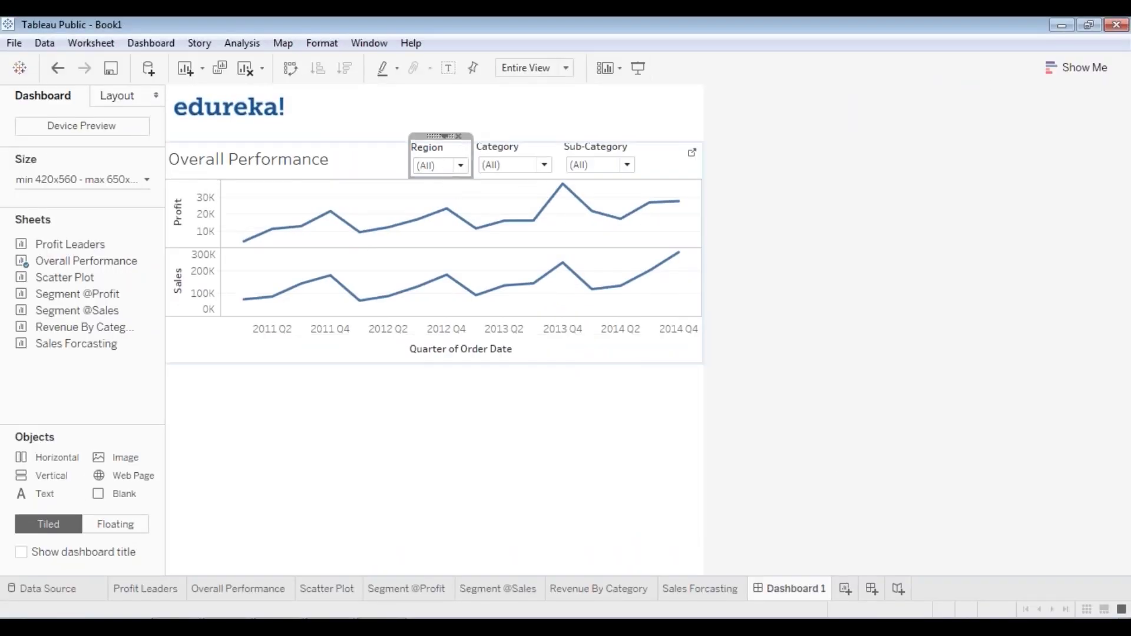
drag(446, 172, 449, 174)
click(544, 165)
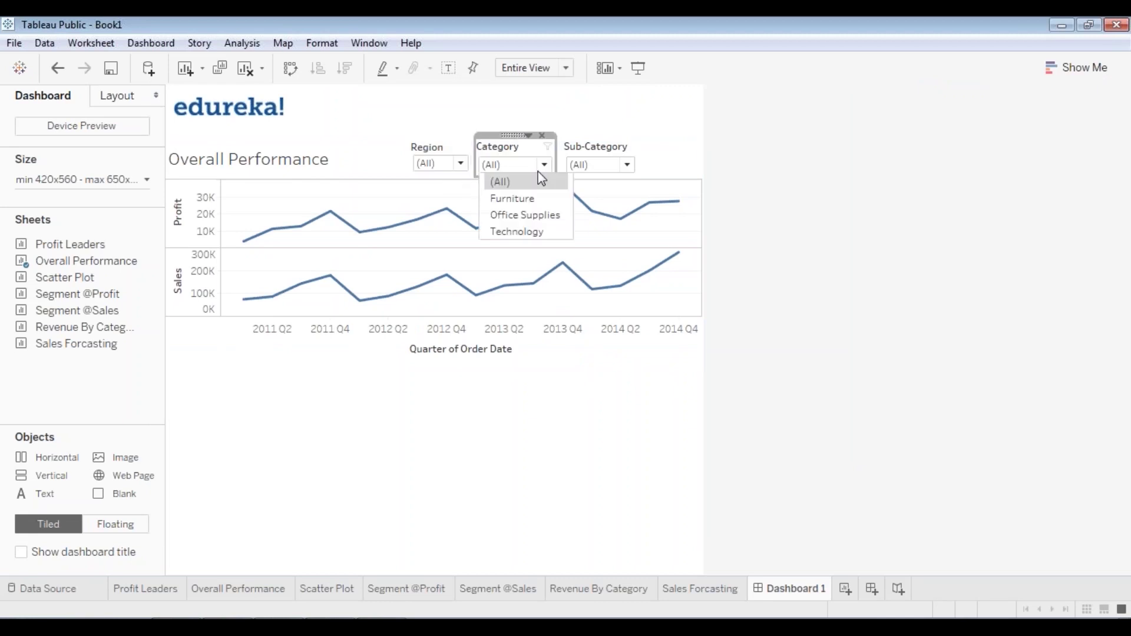
click(521, 151)
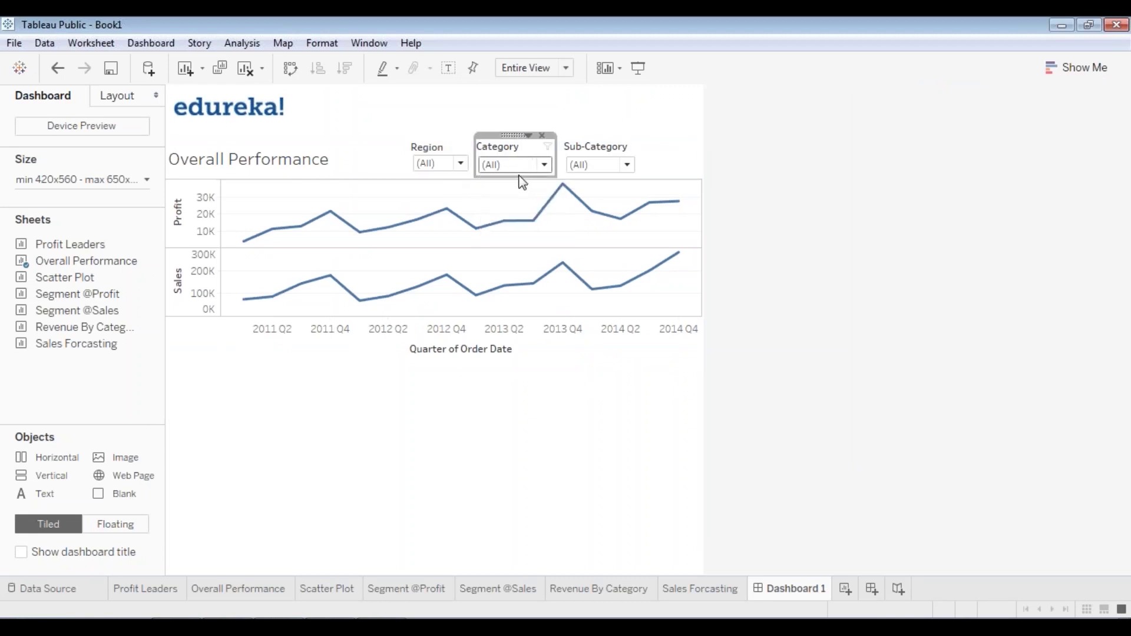
drag(519, 177, 519, 174)
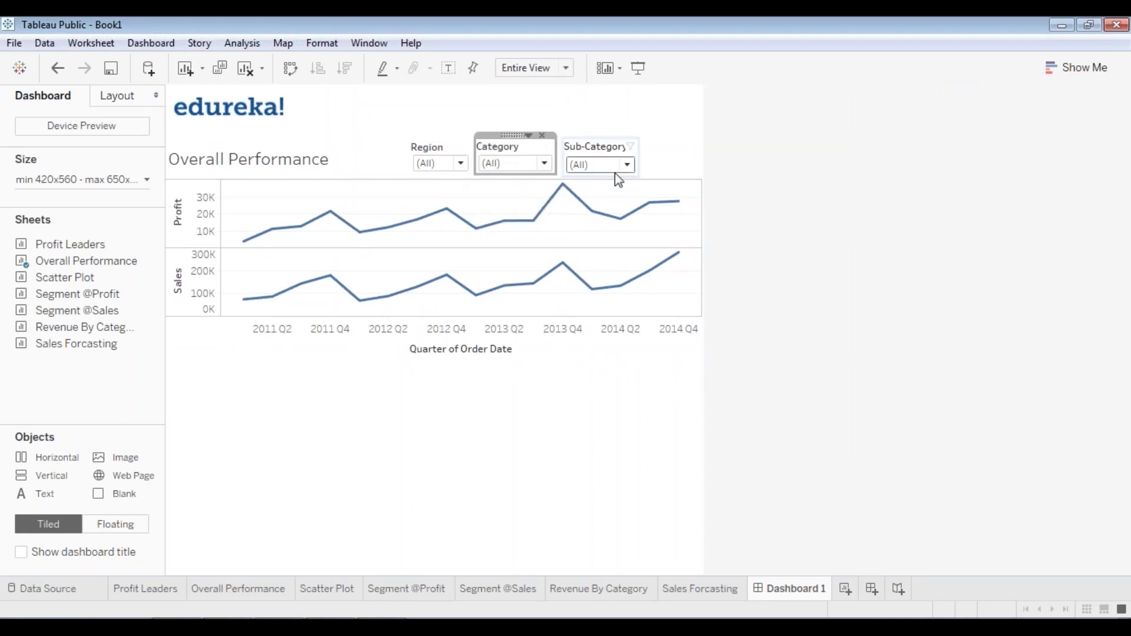
click(613, 147)
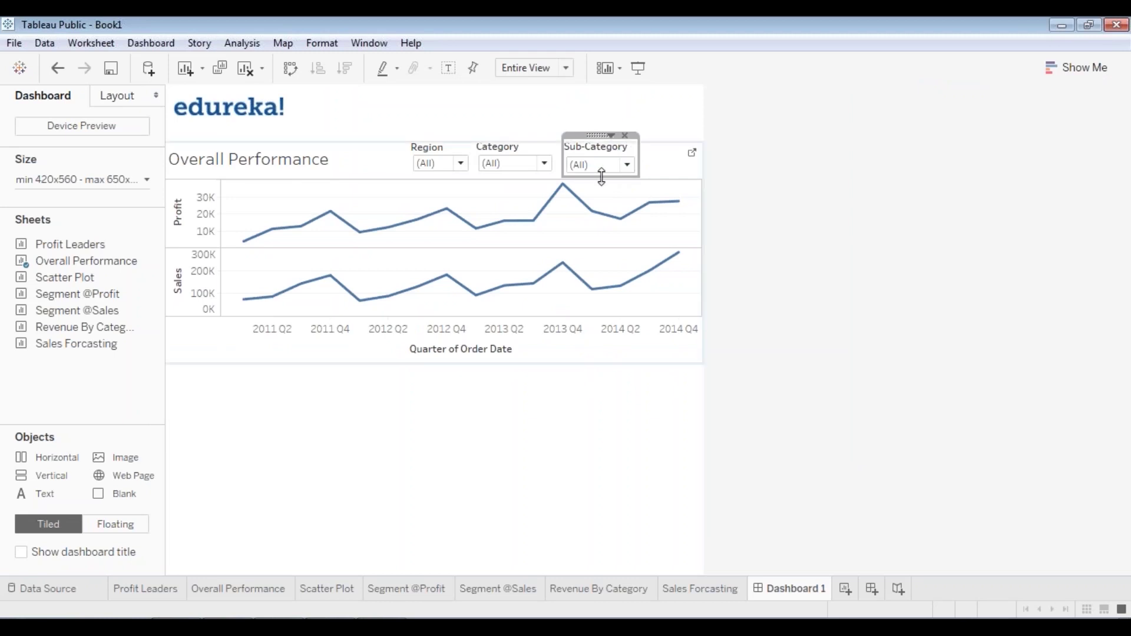
drag(601, 174, 618, 171)
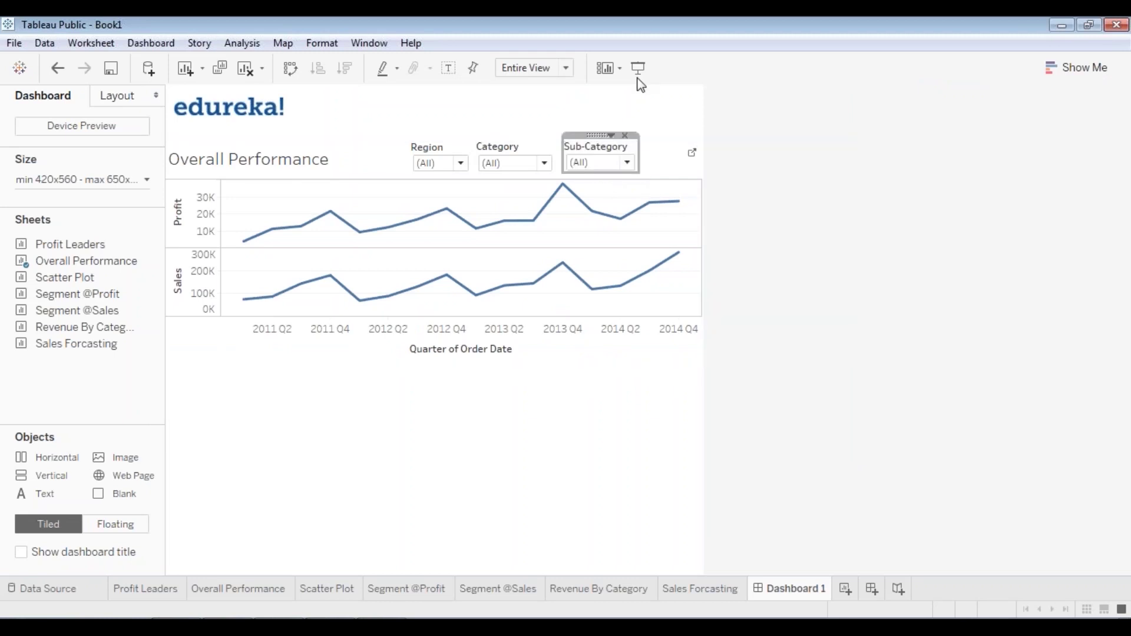
- Raise the Category and Region filters slightly so they sit level
click(638, 67)
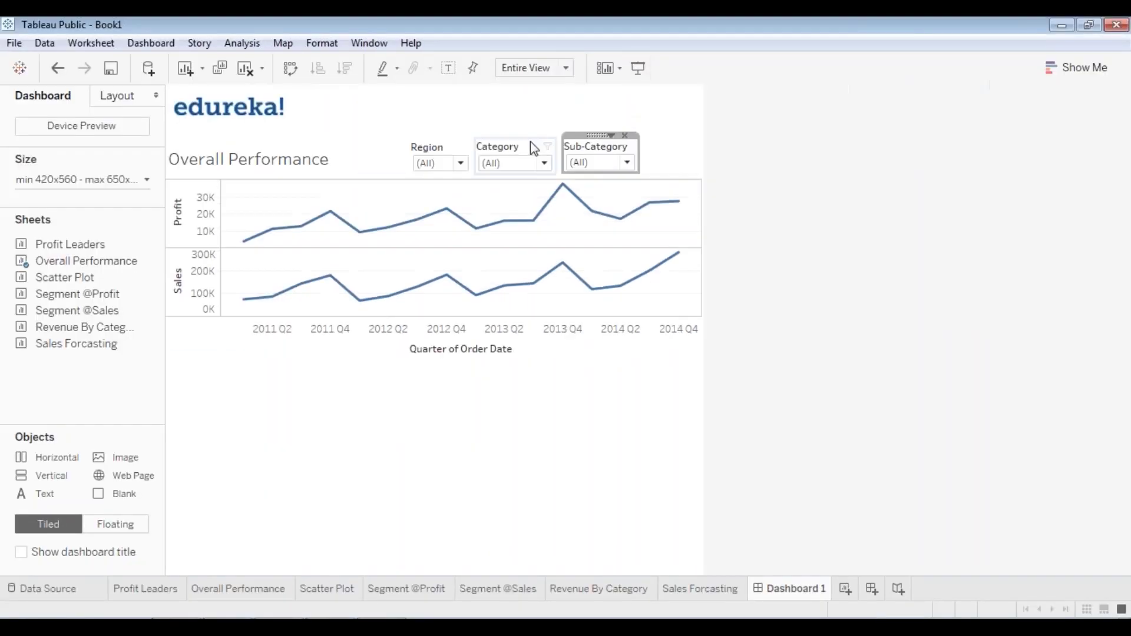
click(511, 142)
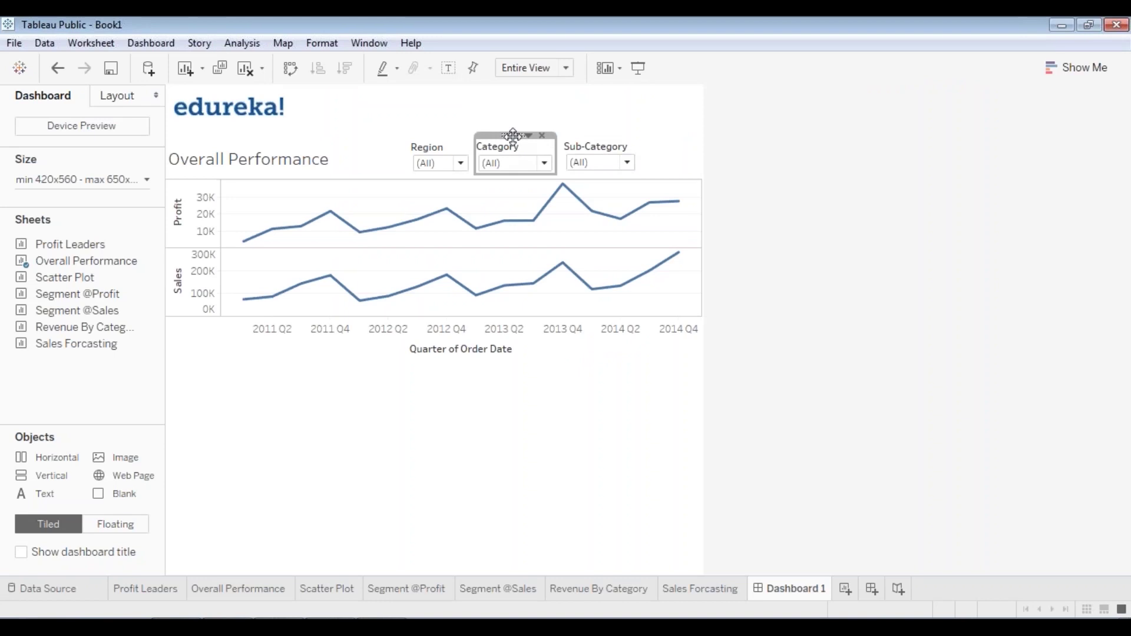
drag(513, 136, 515, 131)
click(445, 152)
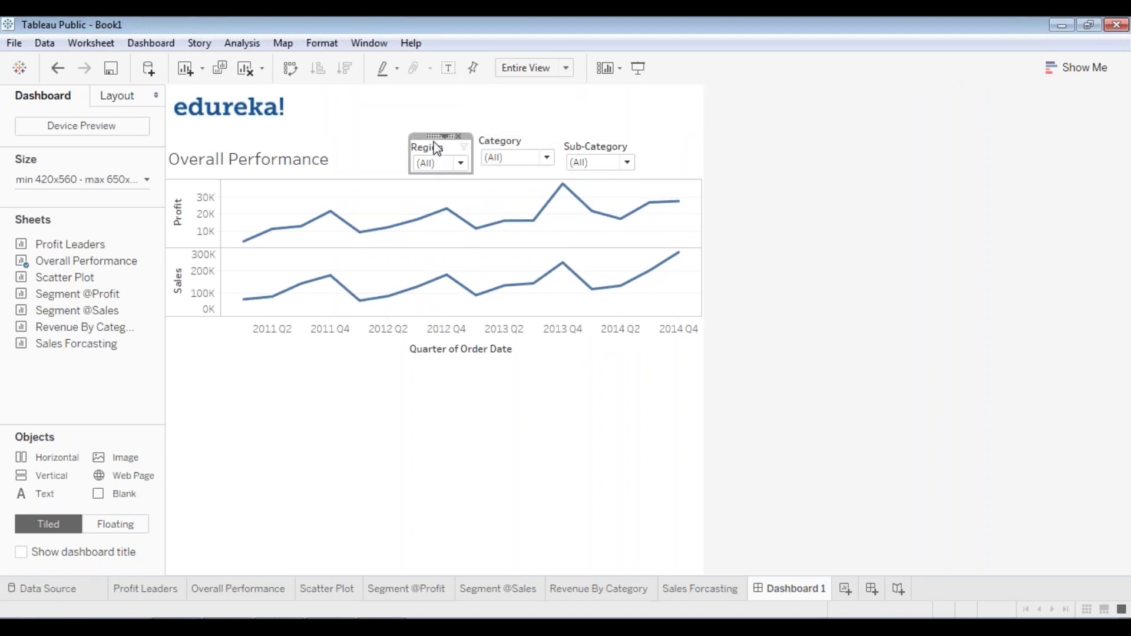
drag(436, 135, 436, 131)
- Raise the Sub-Category filter into line and check the row in full-screen preview
click(641, 70)
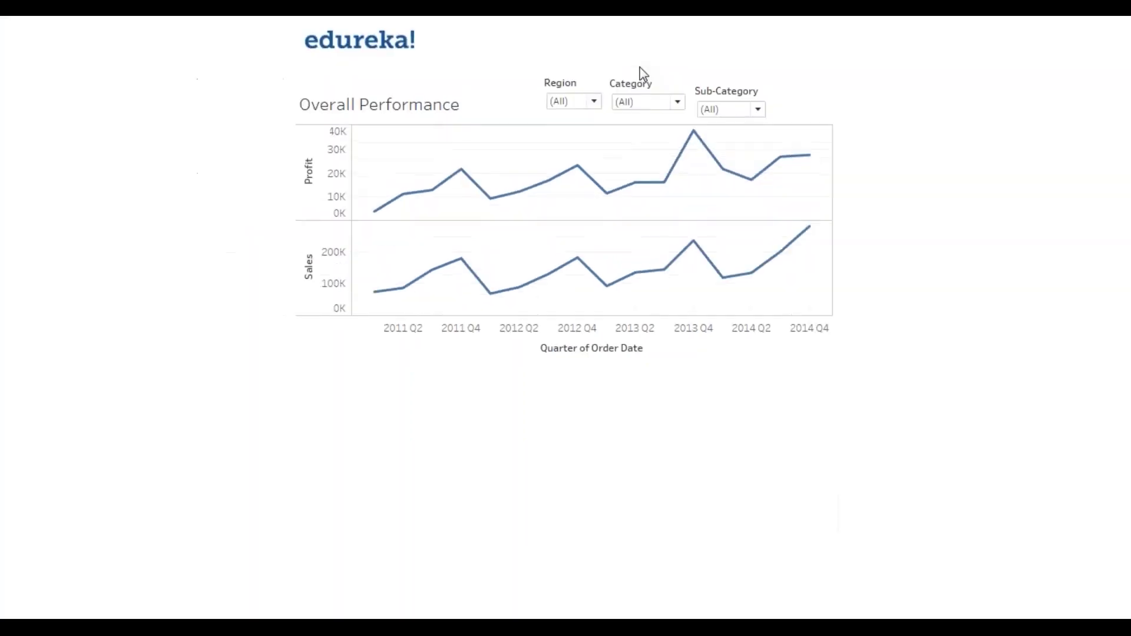
key(Escape)
click(630, 159)
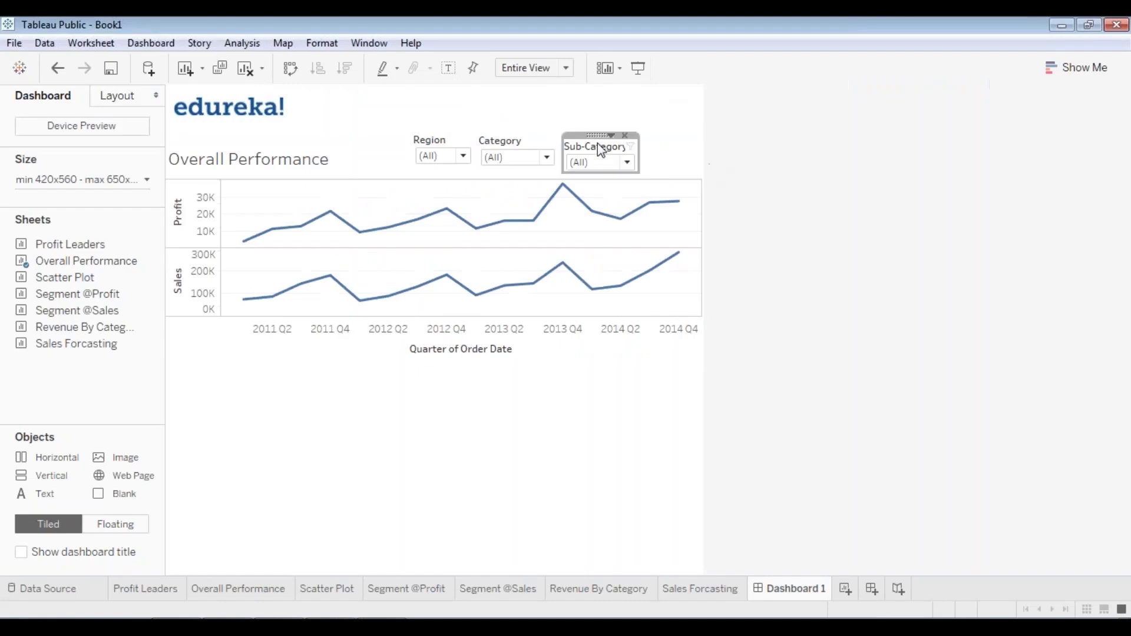
drag(597, 129, 594, 126)
click(638, 68)
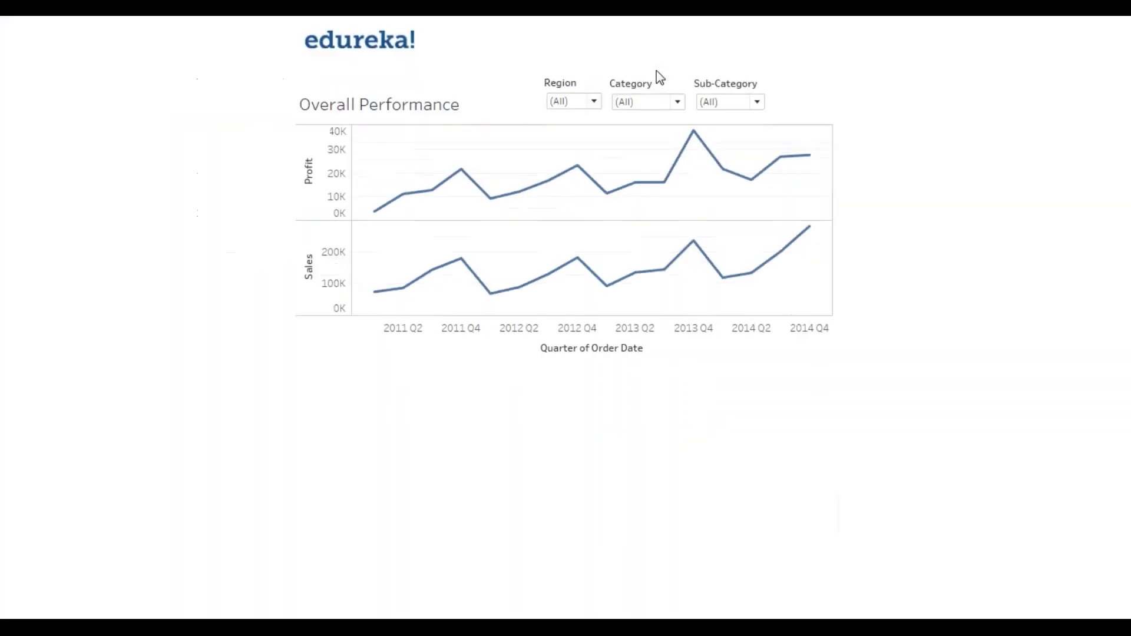
key(Escape)
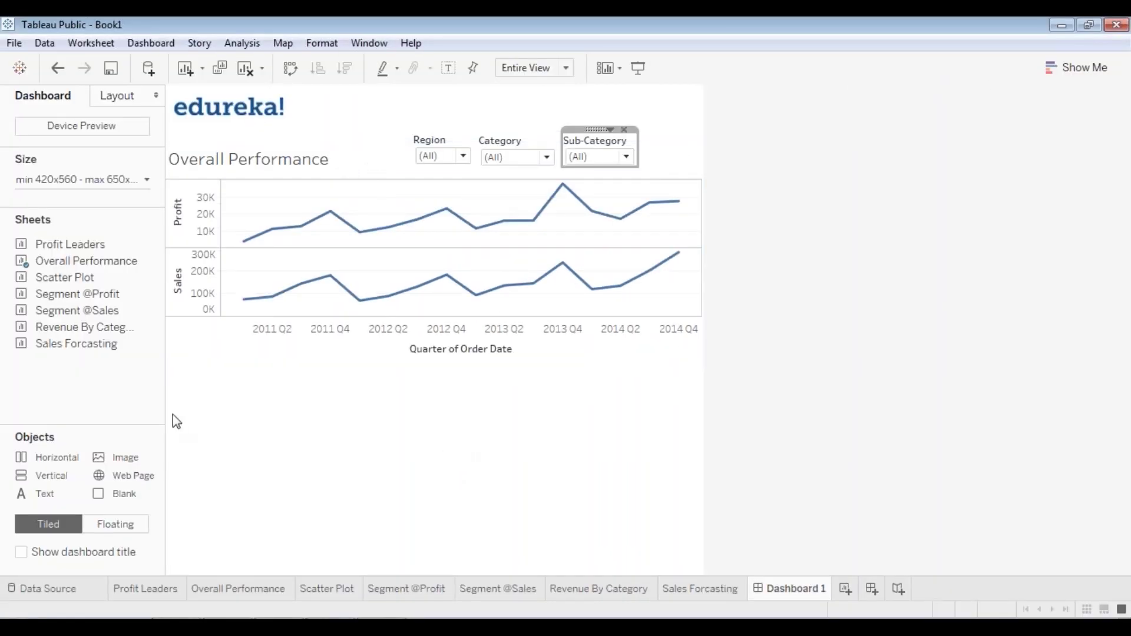
- Add the Scatter Plot sheet as a floating object and drag it below the Overall Performance line chart
drag(77, 344, 489, 412)
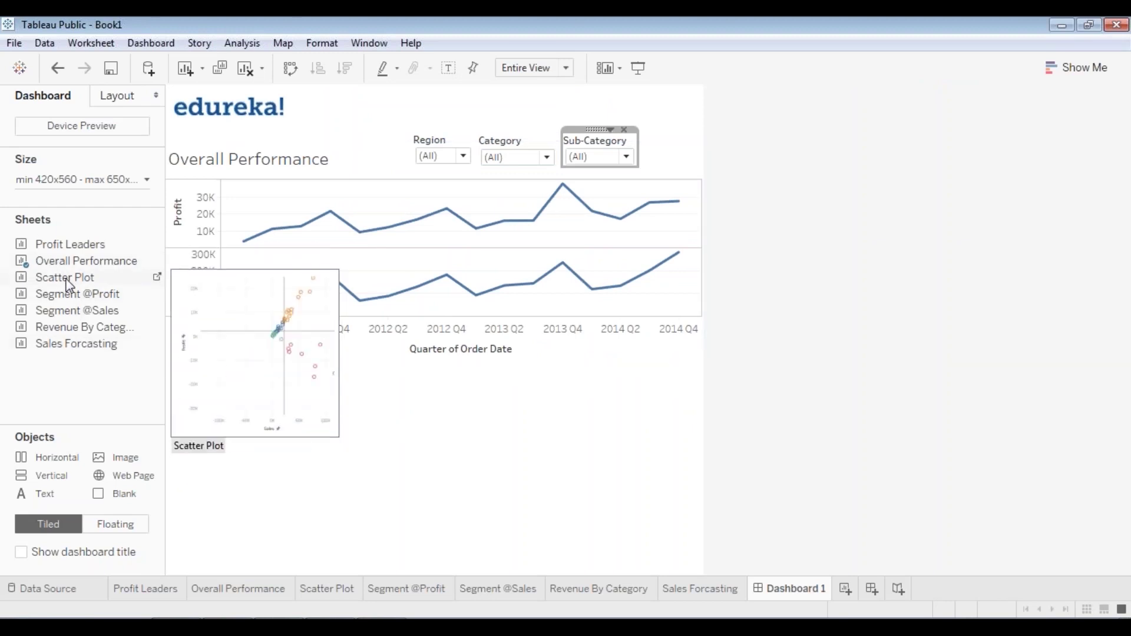
drag(68, 293, 325, 423)
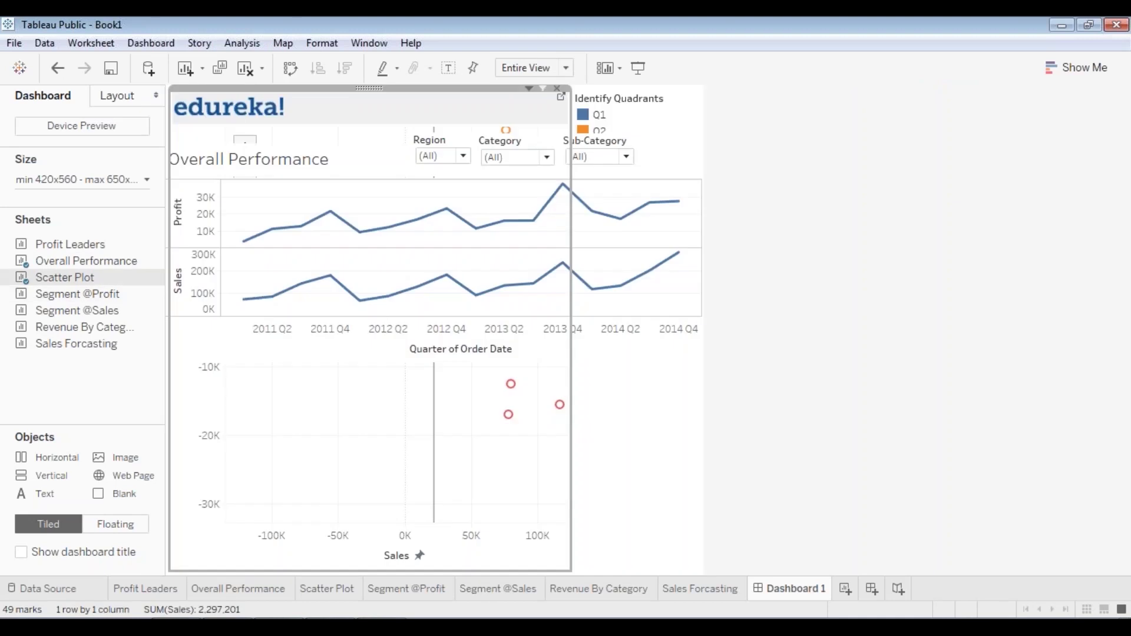
right_click(369, 89)
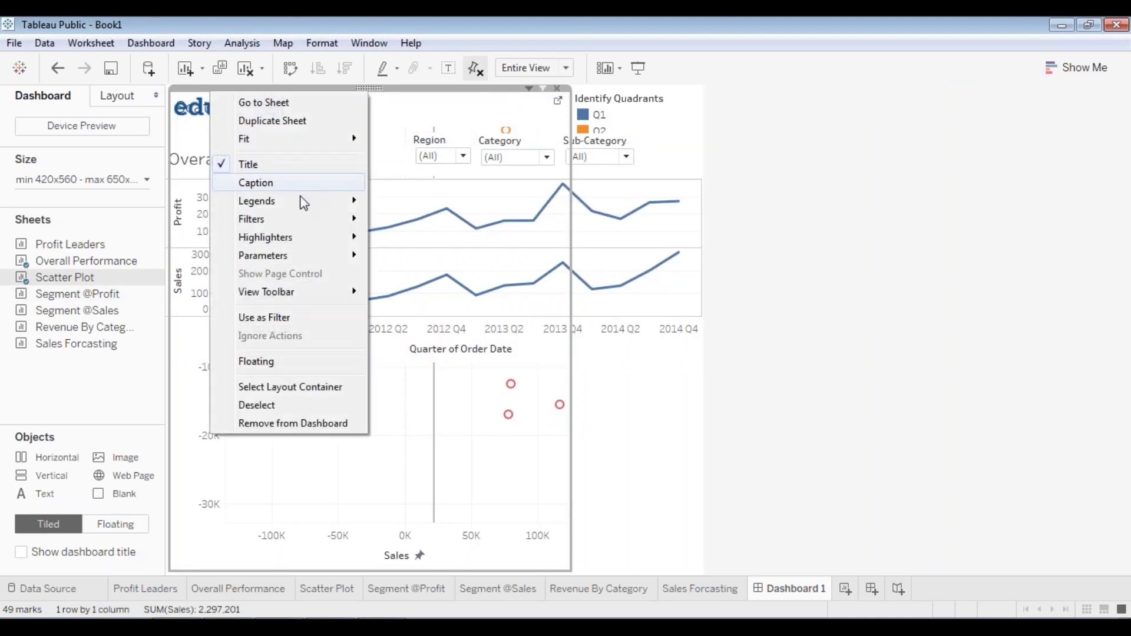
click(285, 361)
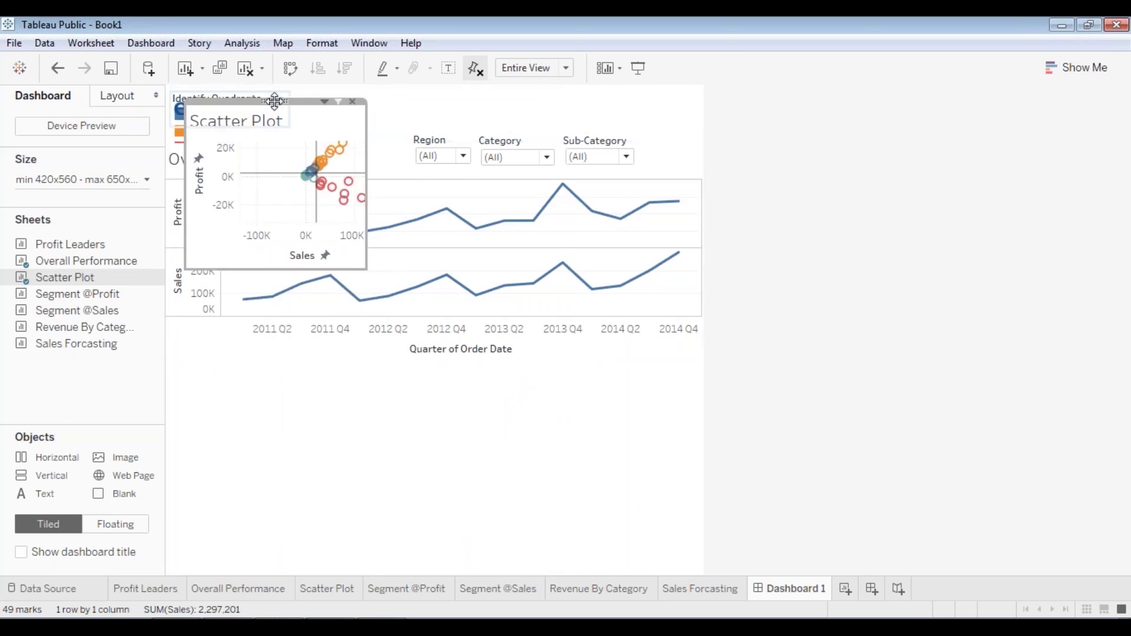
mouse_move(275, 101)
mouse_down()
mouse_move(285, 339)
mouse_move(273, 358)
mouse_up()
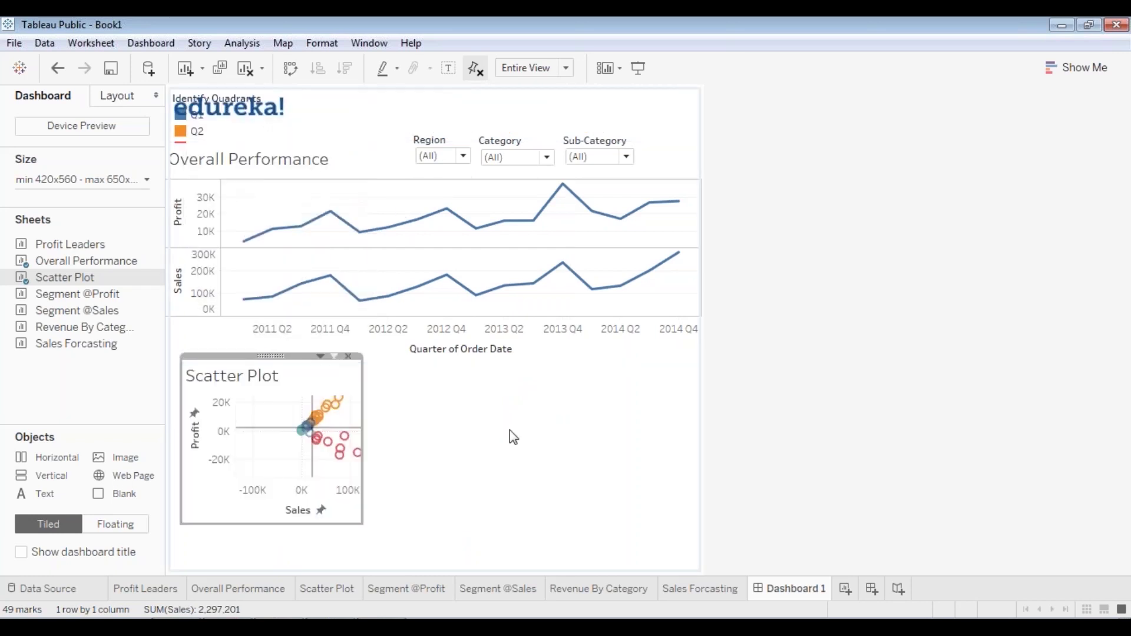
click(538, 420)
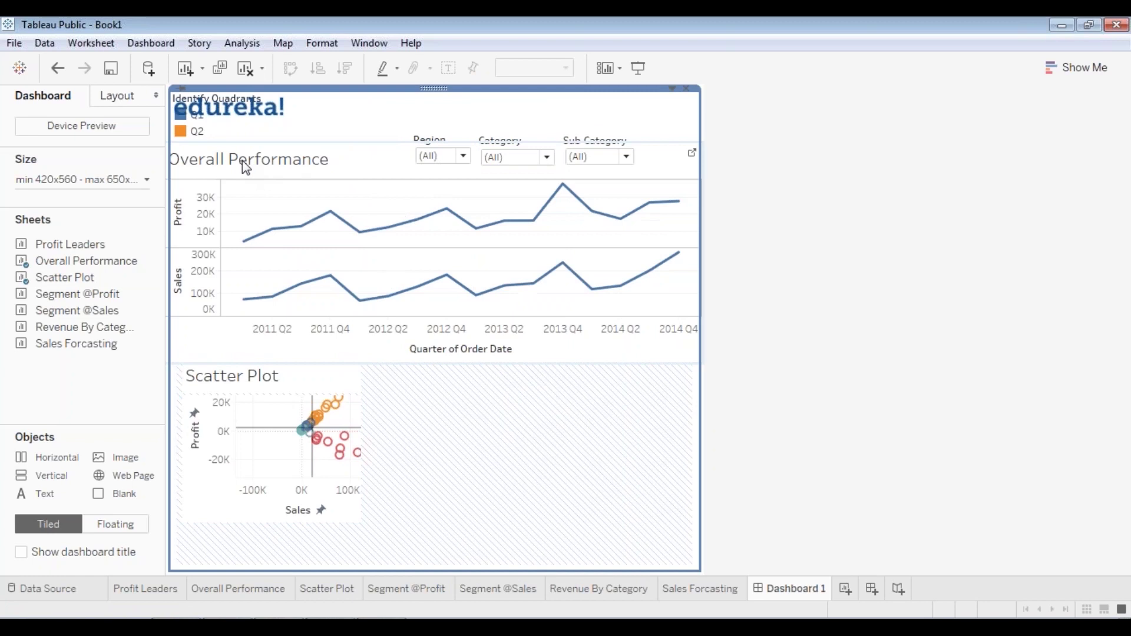
- Set the dashboard size range to 620 px minimum width and 960 px height
click(145, 181)
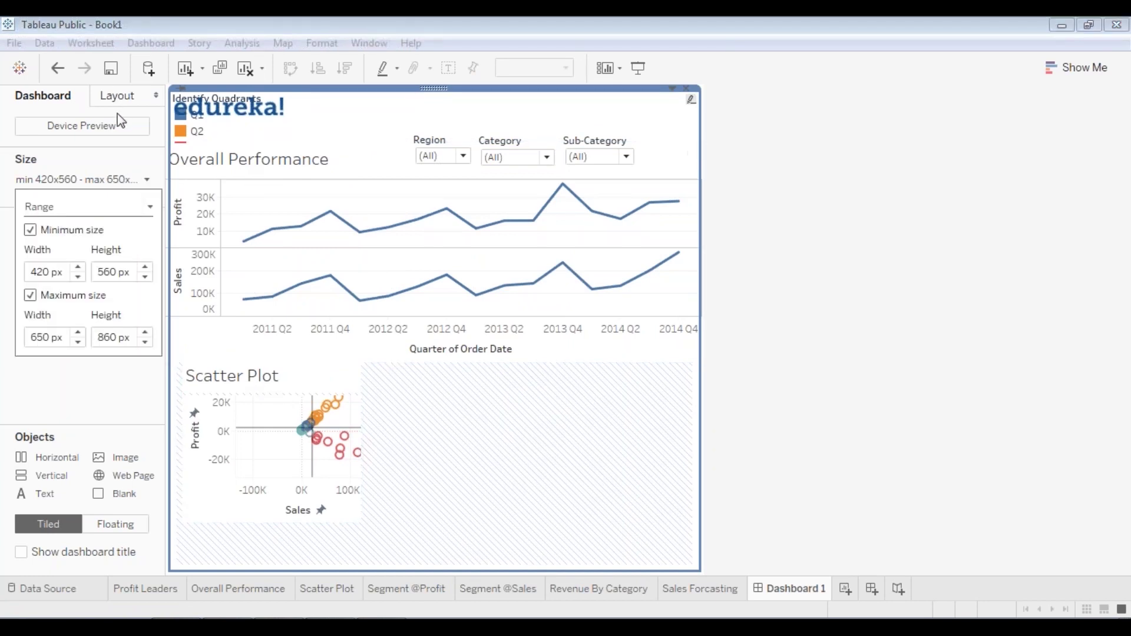
click(77, 269)
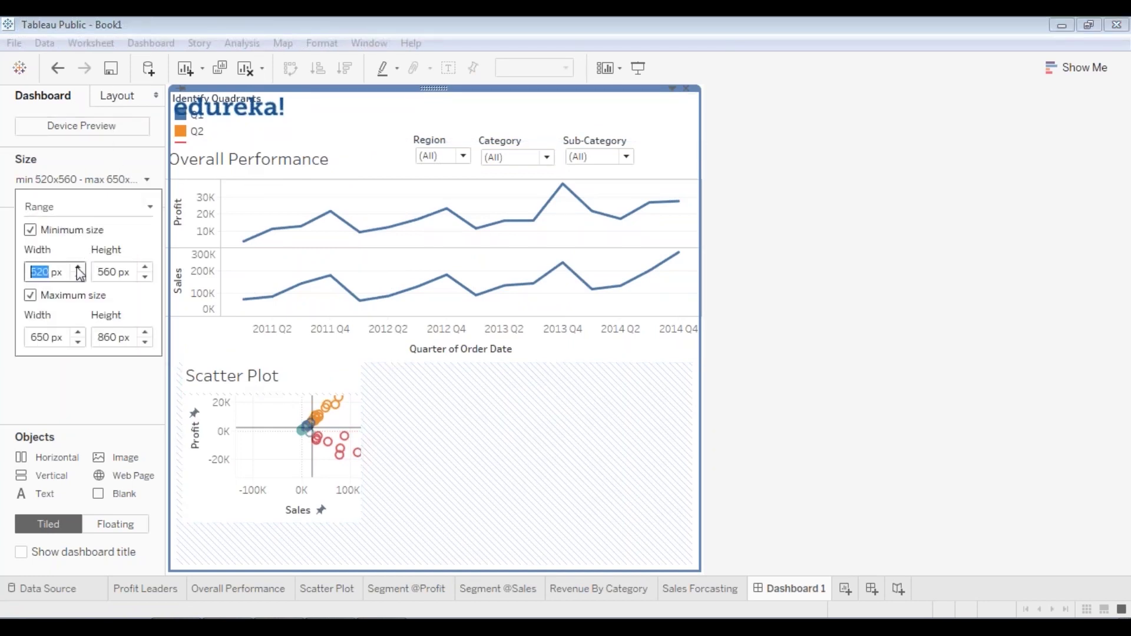
click(77, 268)
click(78, 268)
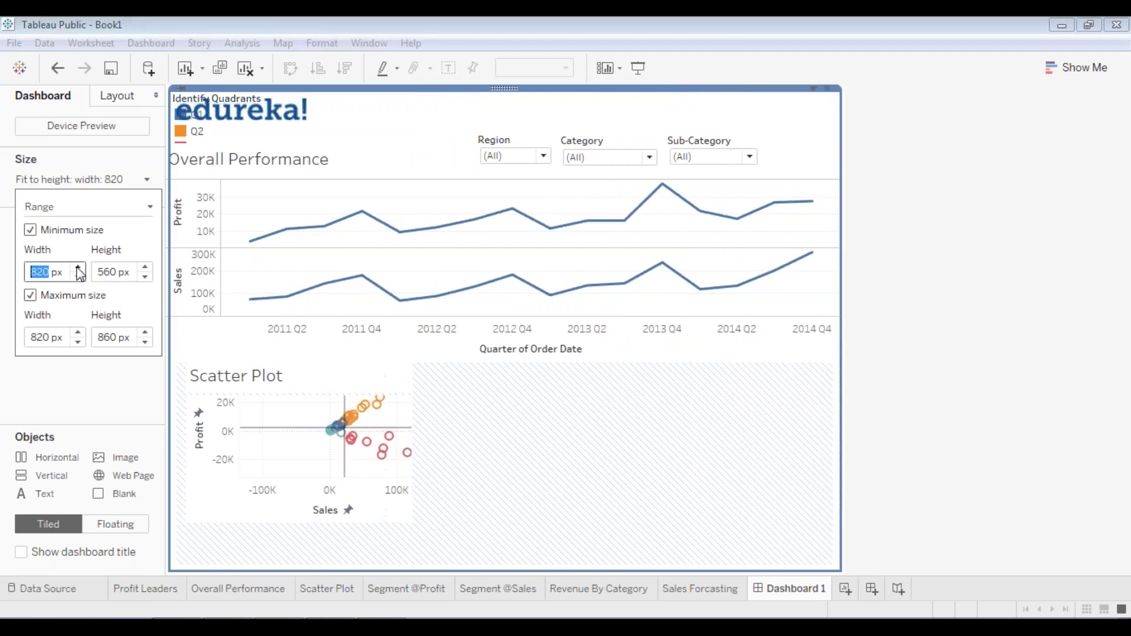
click(78, 276)
click(78, 275)
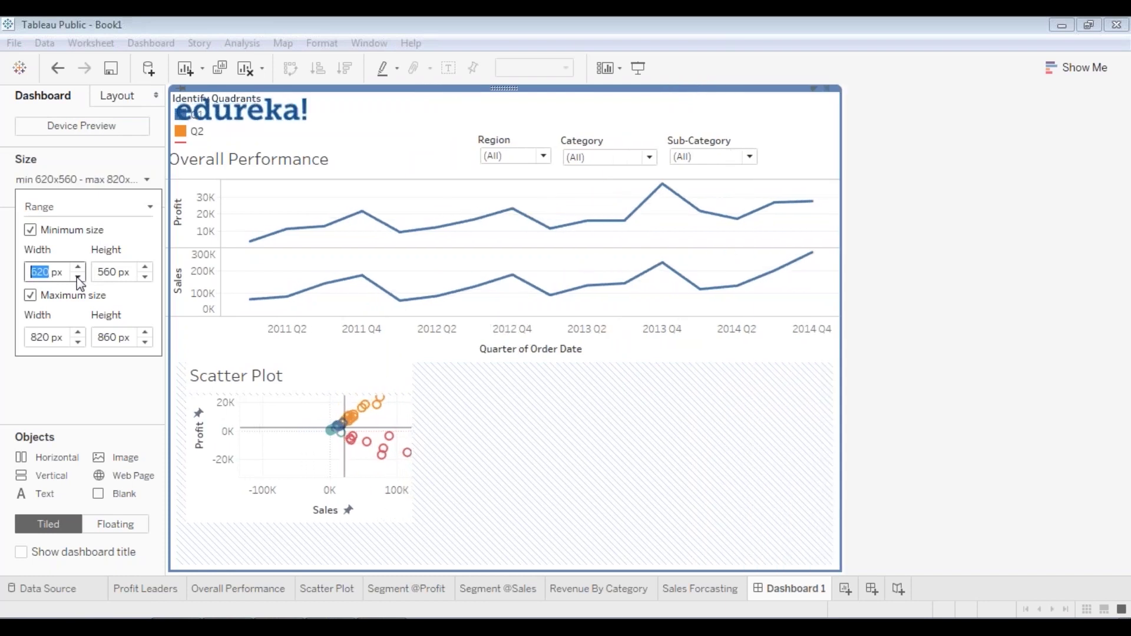
click(145, 268)
click(145, 268)
click(145, 268)
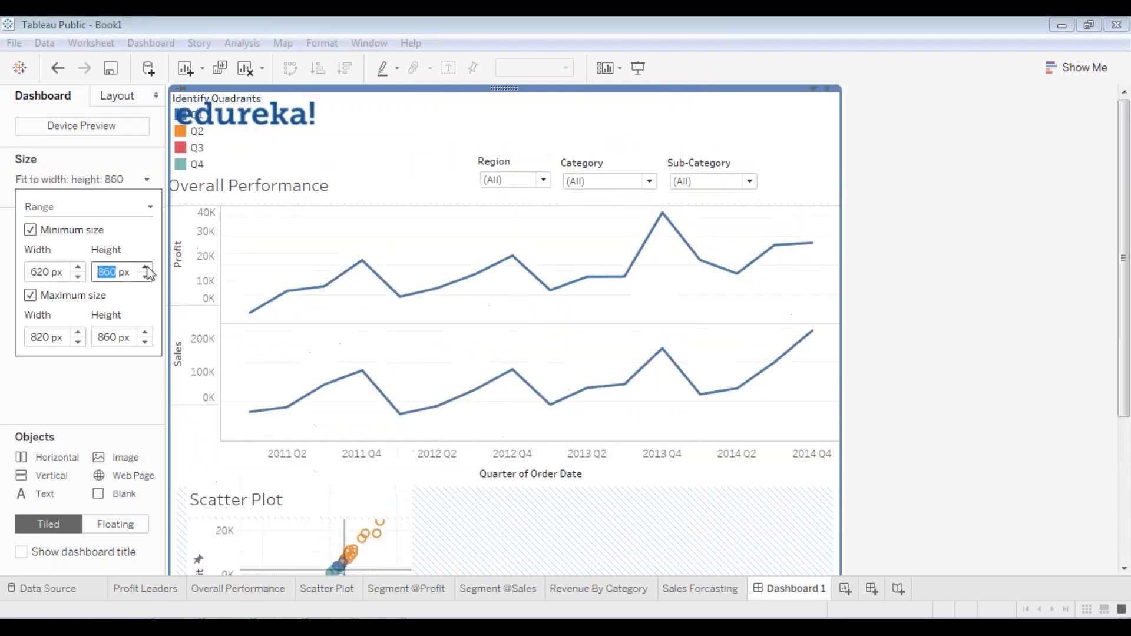
click(145, 269)
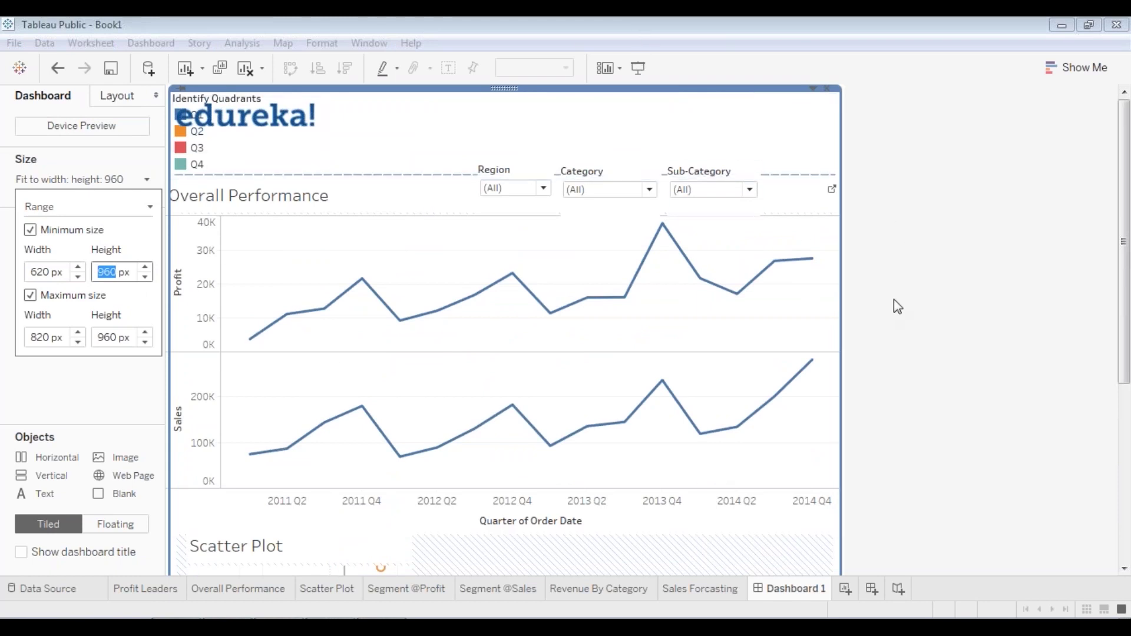
click(913, 295)
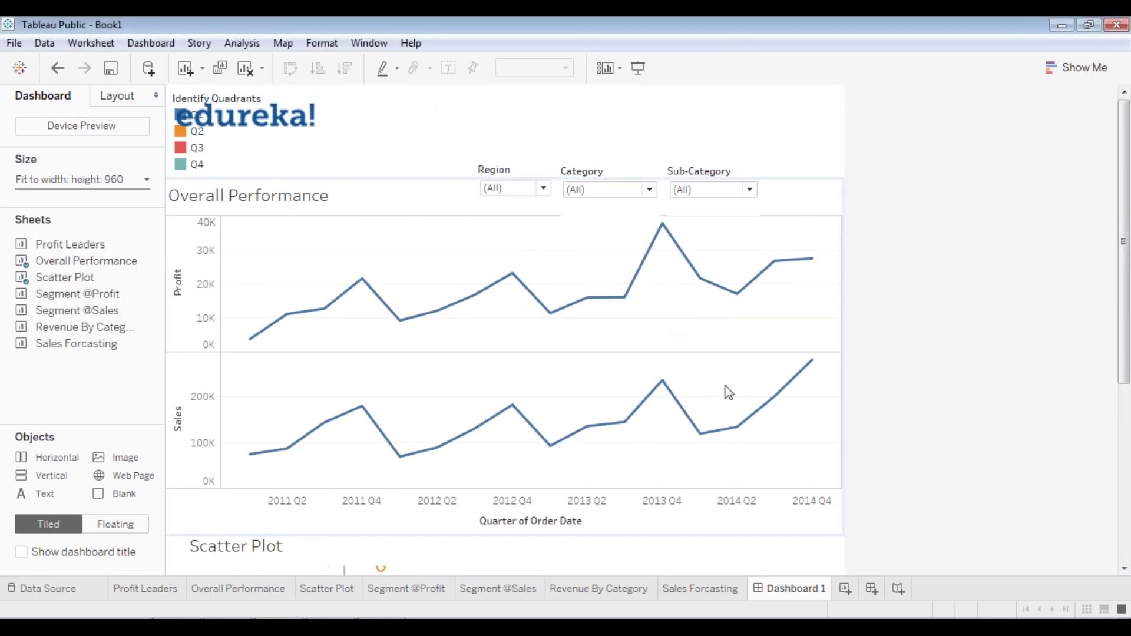
- Drag the Scatter Plot below the line charts and stretch it to fill more space
scroll(917, 432, down, 5)
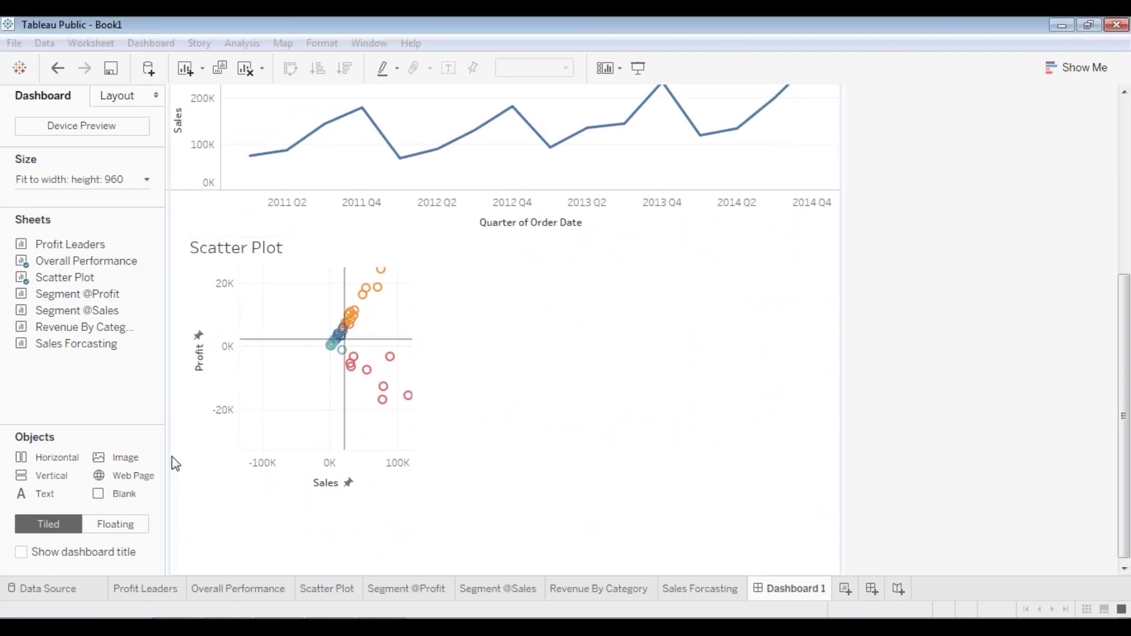
click(320, 397)
drag(320, 396, 570, 589)
scroll(790, 440, up, 2)
scroll(1021, 391, up, 3)
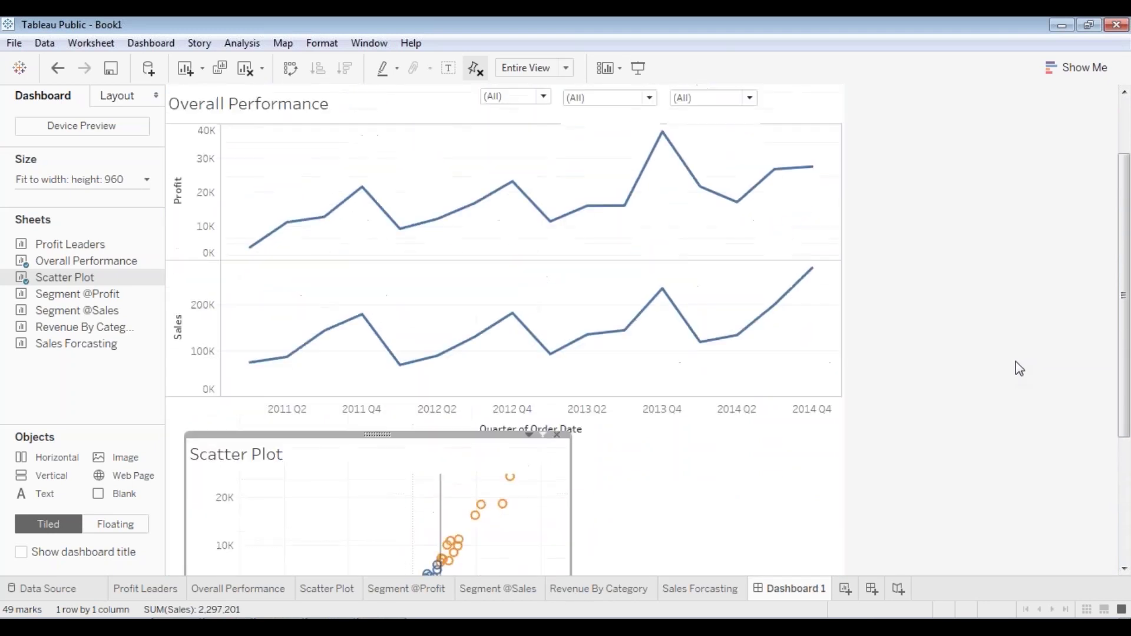
scroll(995, 335, up, 1)
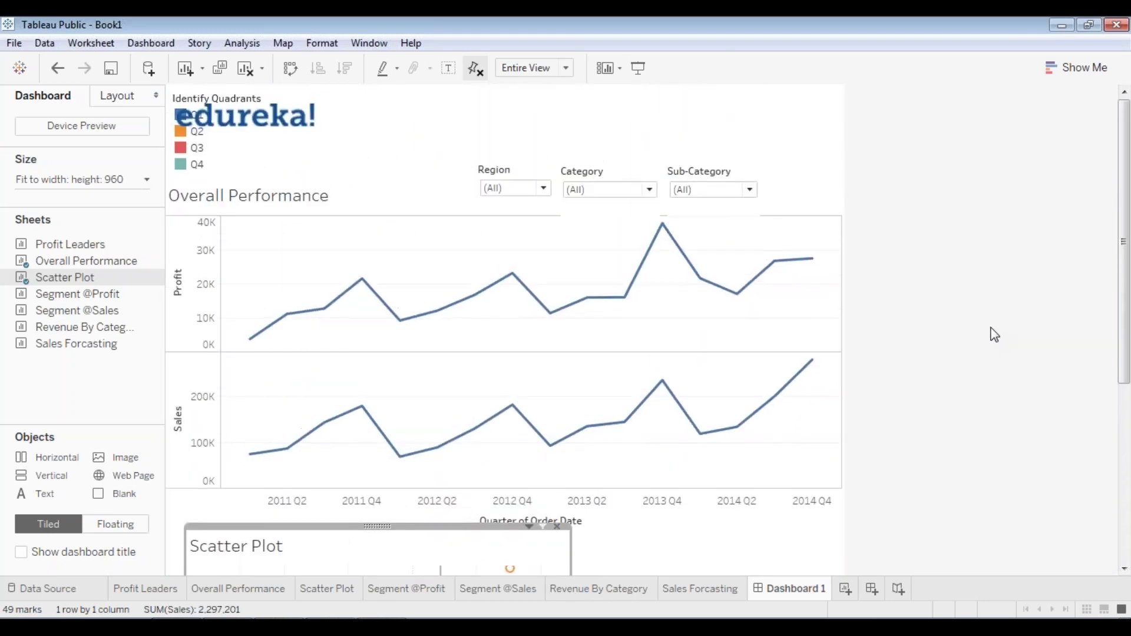
scroll(1002, 330, down, 5)
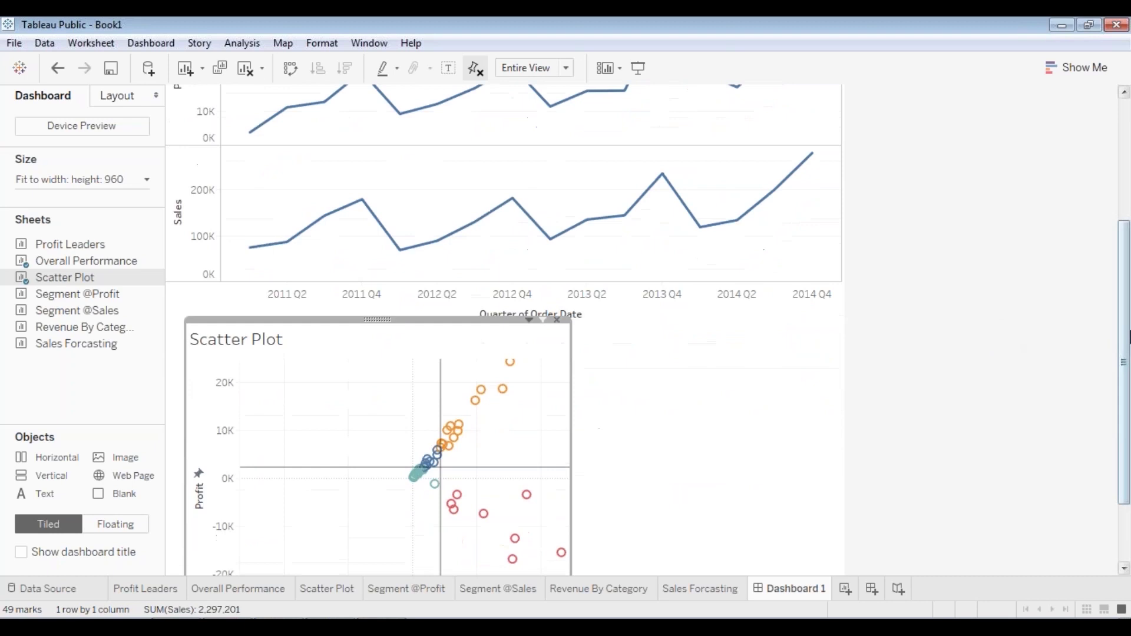
drag(1125, 348, 1121, 468)
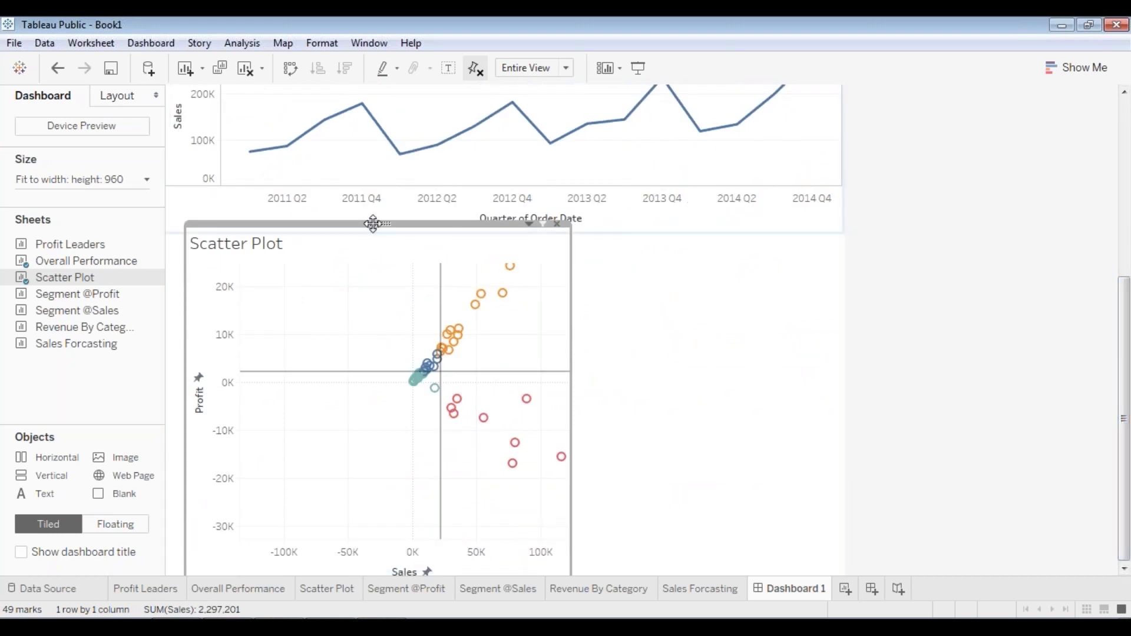
- Resize the Scatter Plot, then pan and zoom out so all points up to 450K sales show
drag(371, 223, 374, 202)
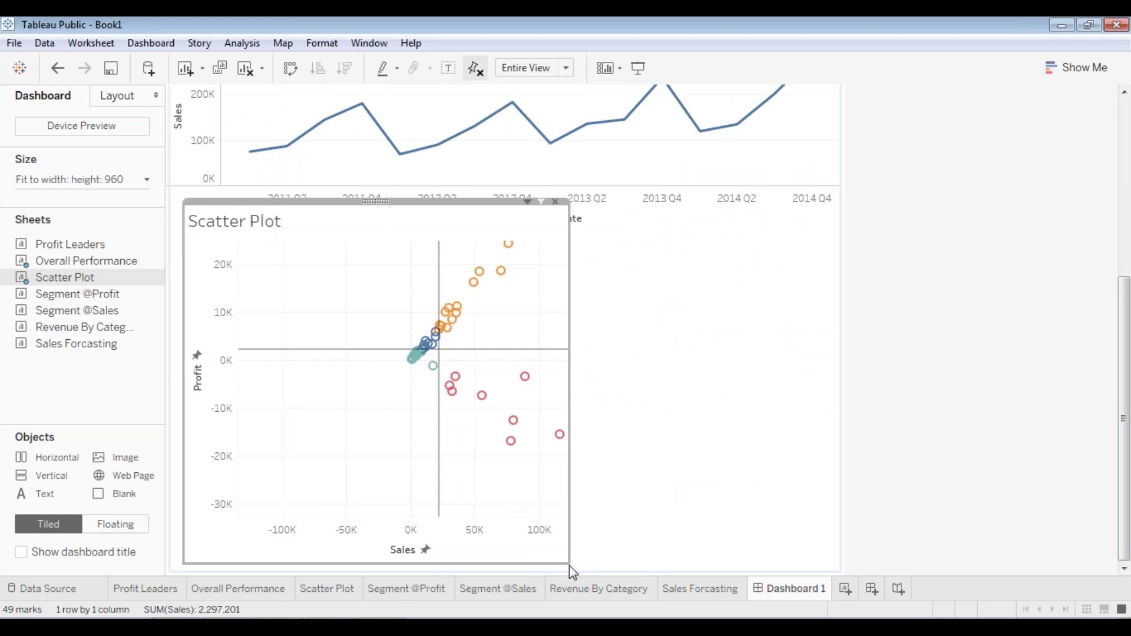
drag(570, 565, 540, 547)
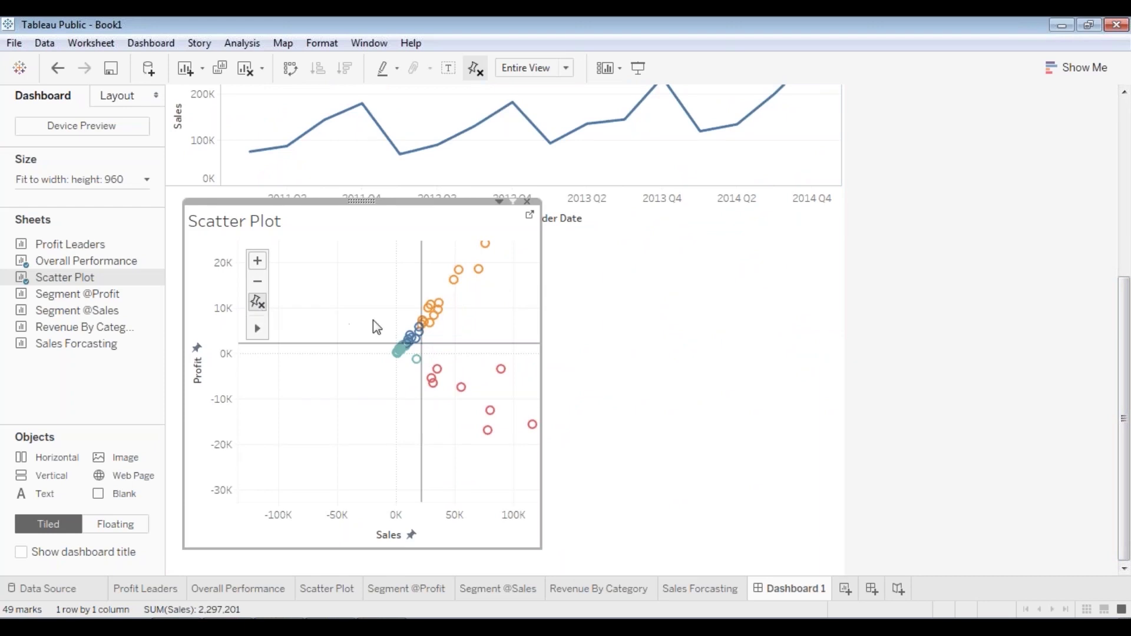
mouse_move(259, 328)
click(301, 330)
drag(486, 316, 348, 433)
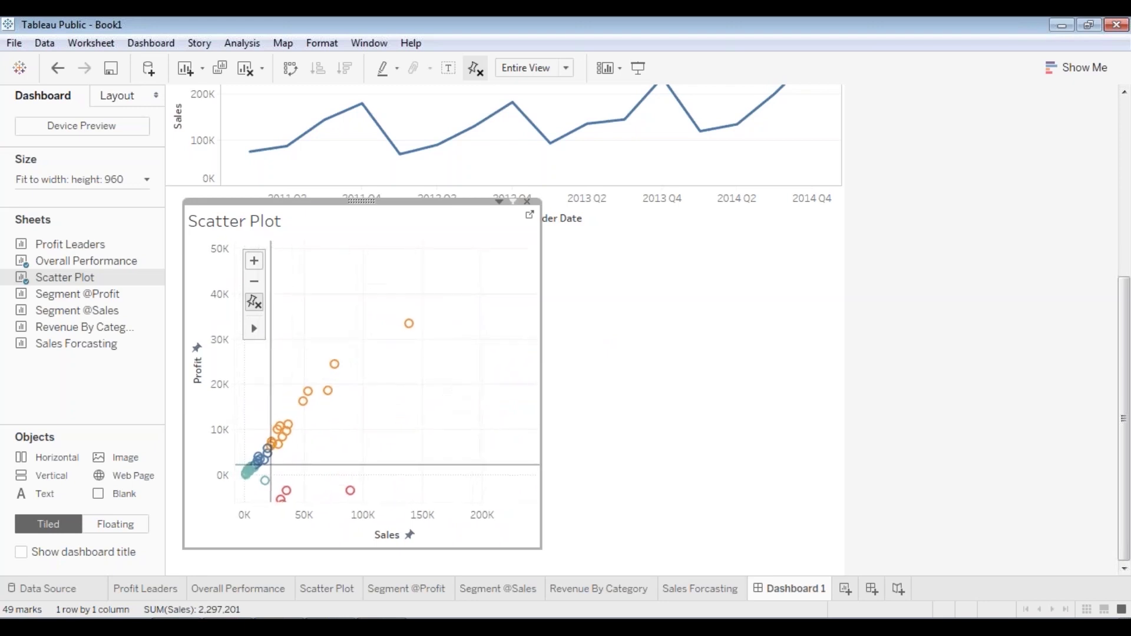
mouse_move(544, 357)
mouse_down()
mouse_move(677, 377)
mouse_move(796, 375)
mouse_up()
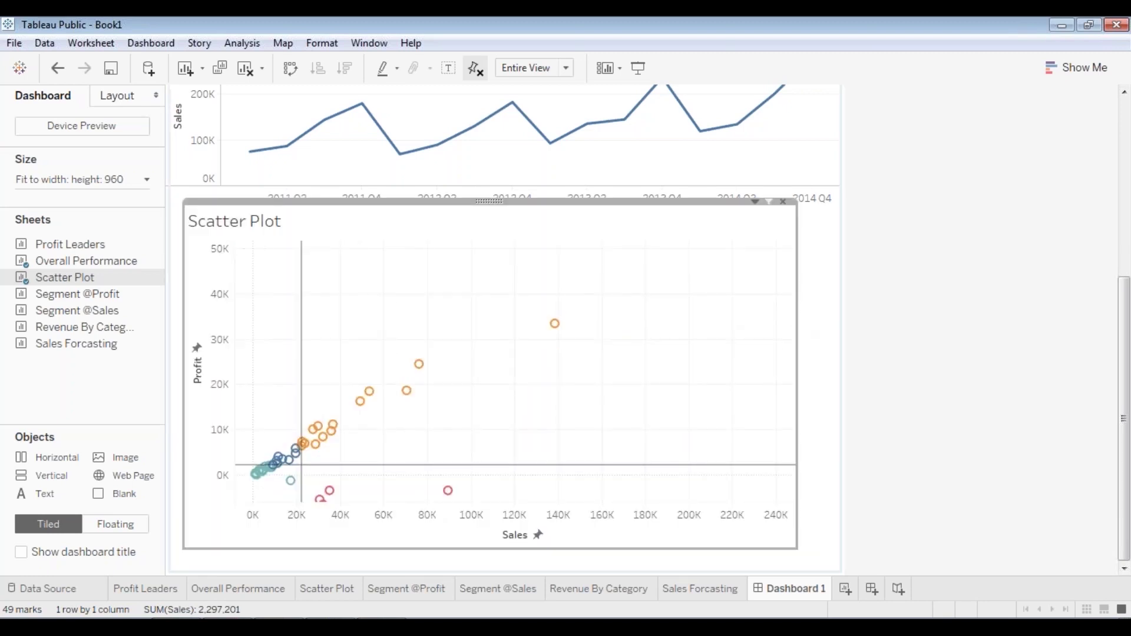
click(259, 285)
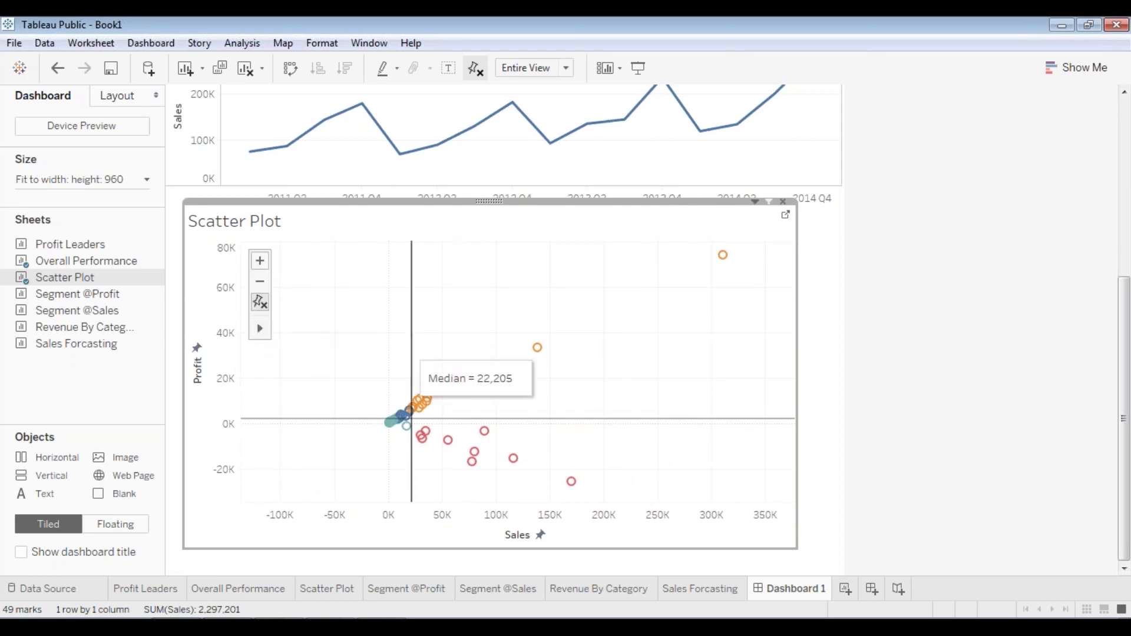
drag(576, 387, 452, 397)
- Narrow the Scatter Plot and position it directly beneath the Quarter of Order Date axis
mouse_move(758, 274)
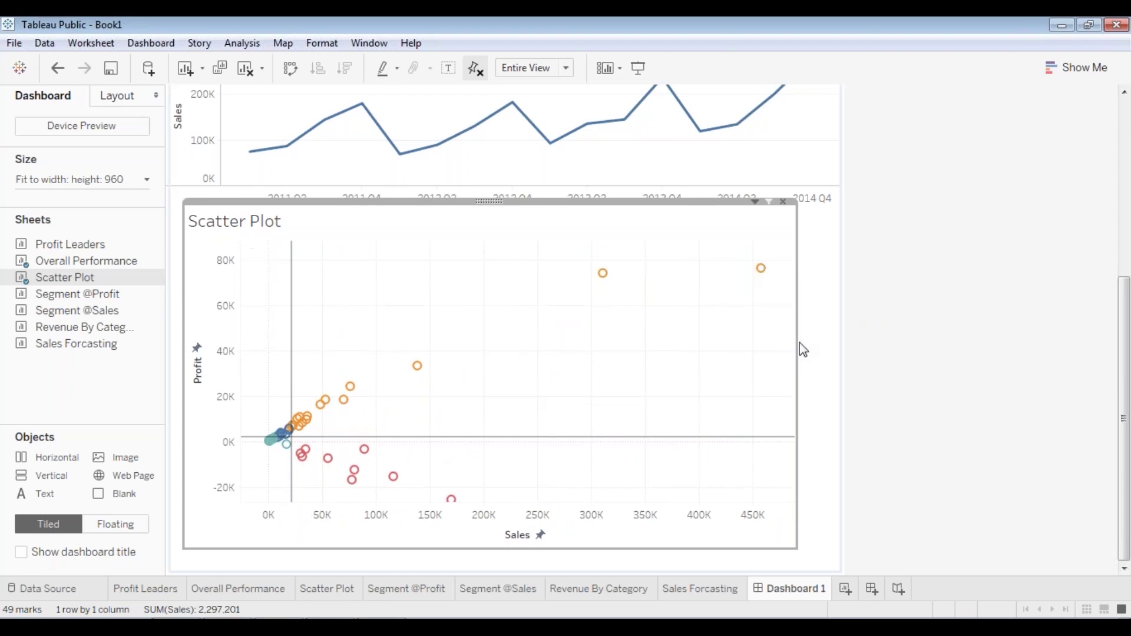
drag(800, 350, 713, 349)
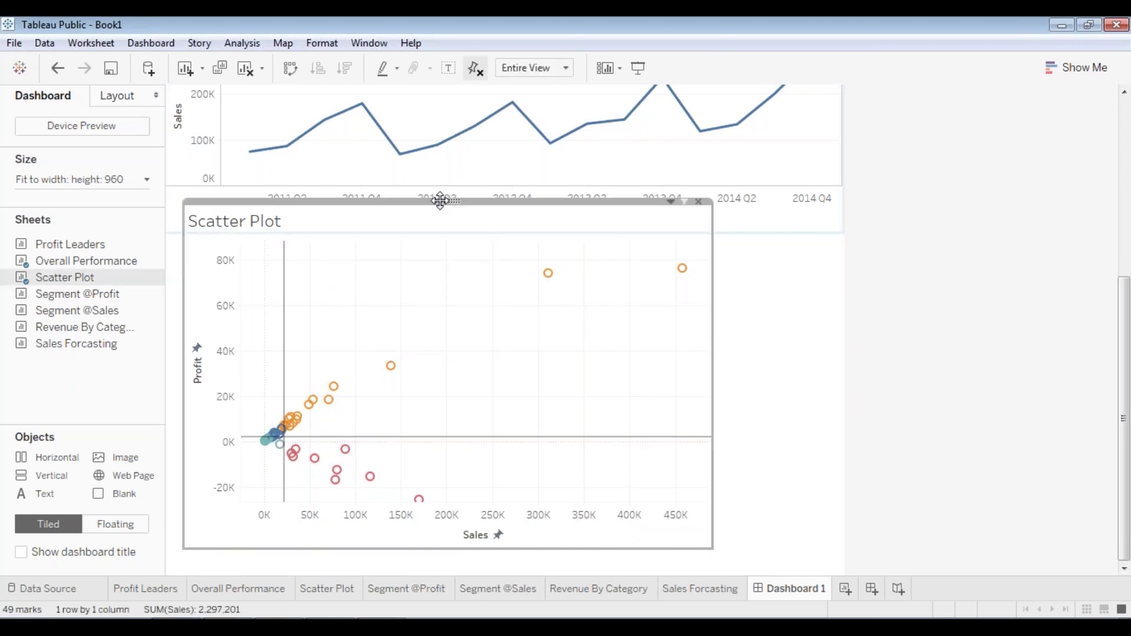
drag(441, 201, 439, 214)
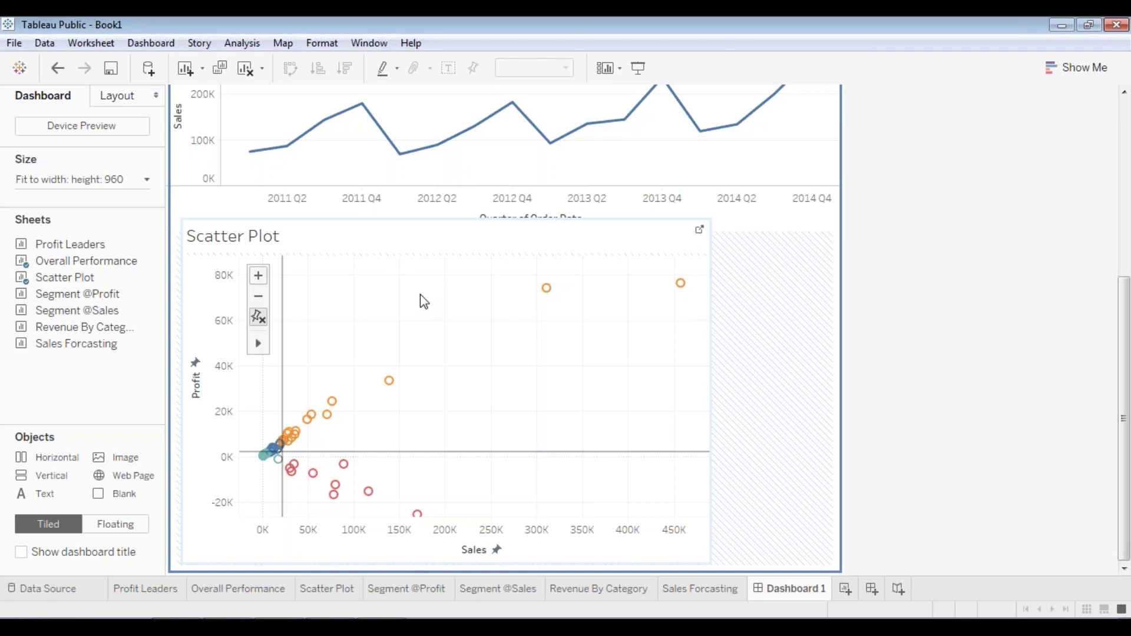
drag(416, 217, 415, 232)
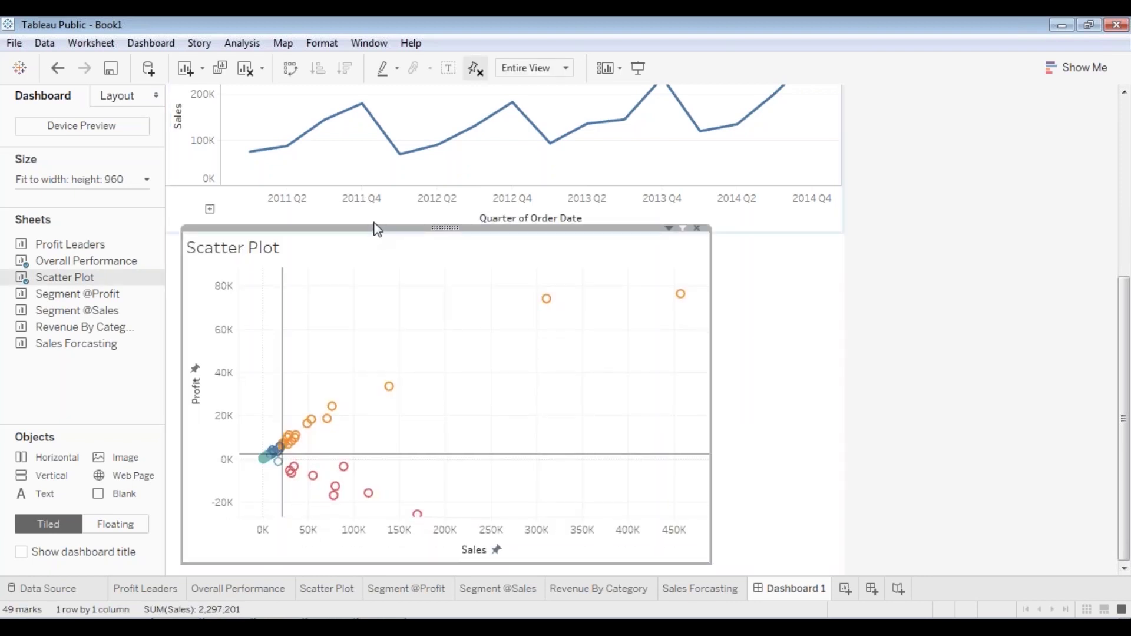
click(873, 309)
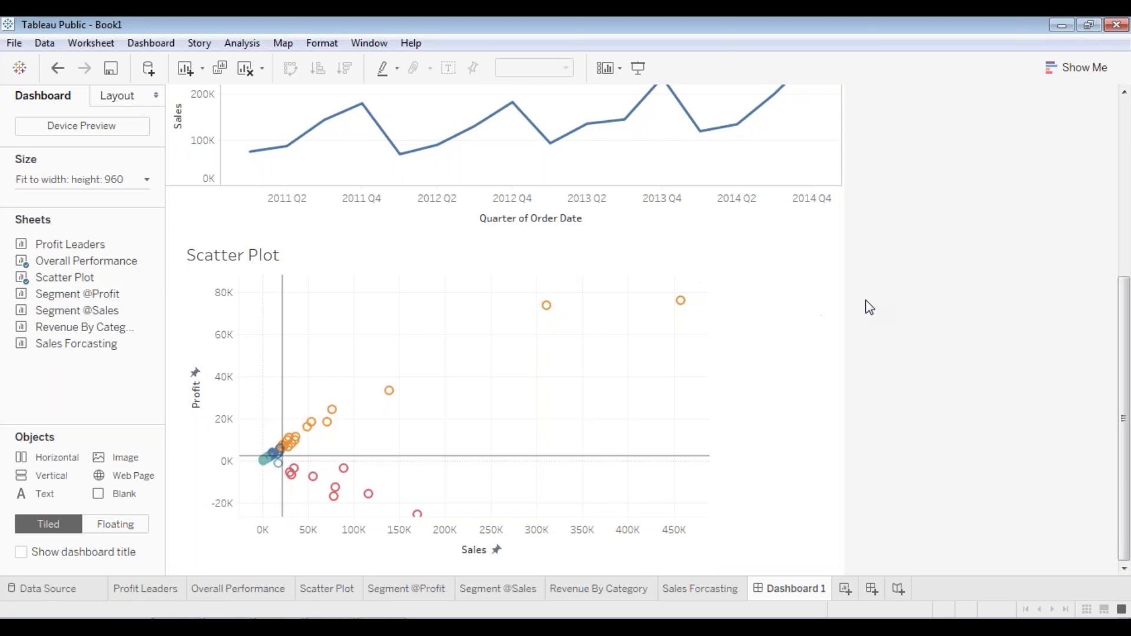
click(593, 345)
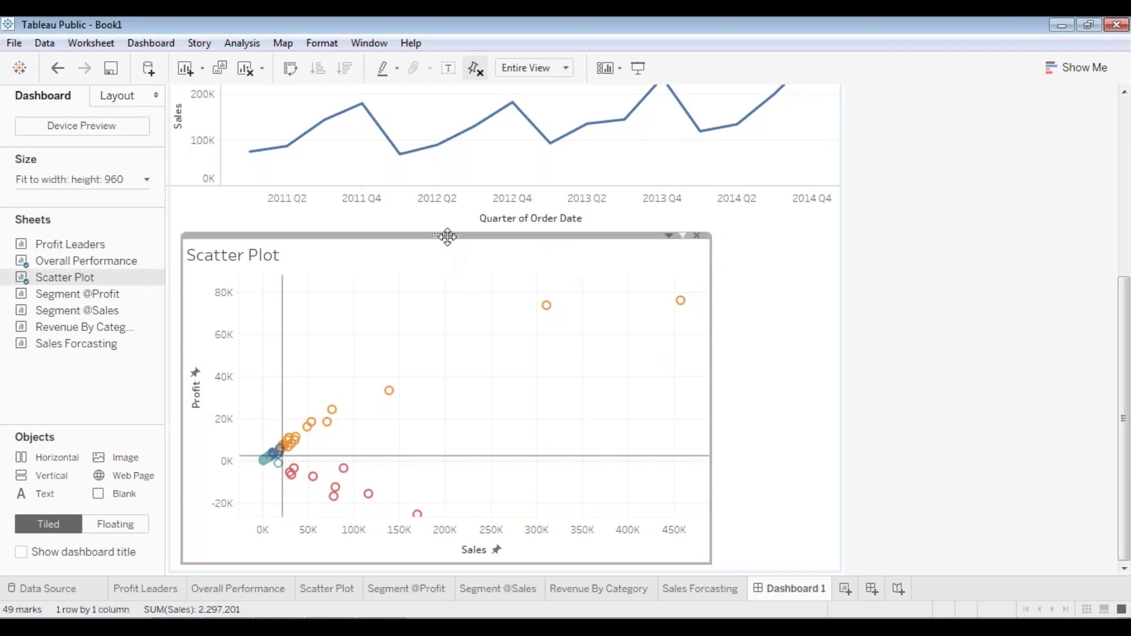
drag(447, 236, 448, 233)
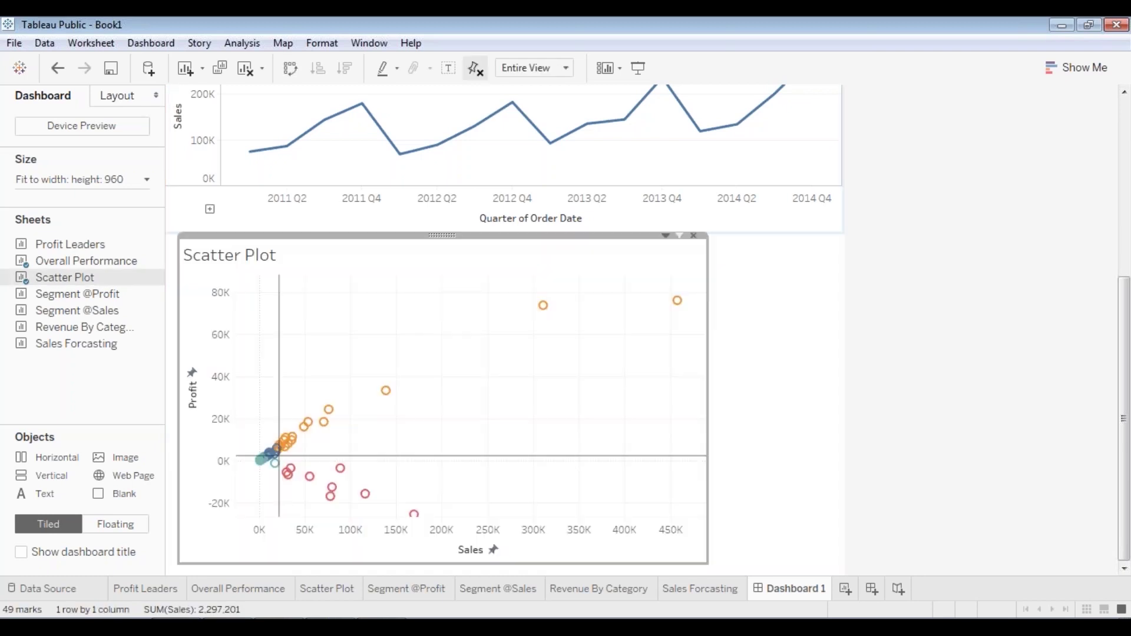
click(640, 70)
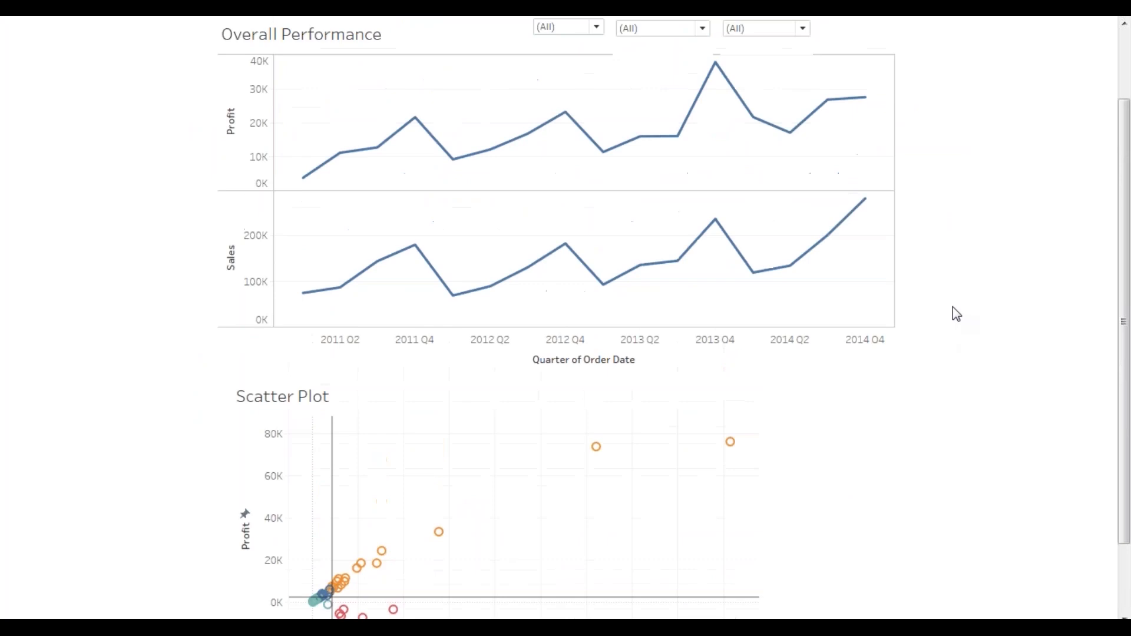
scroll(955, 314, up, 3)
scroll(963, 194, down, 5)
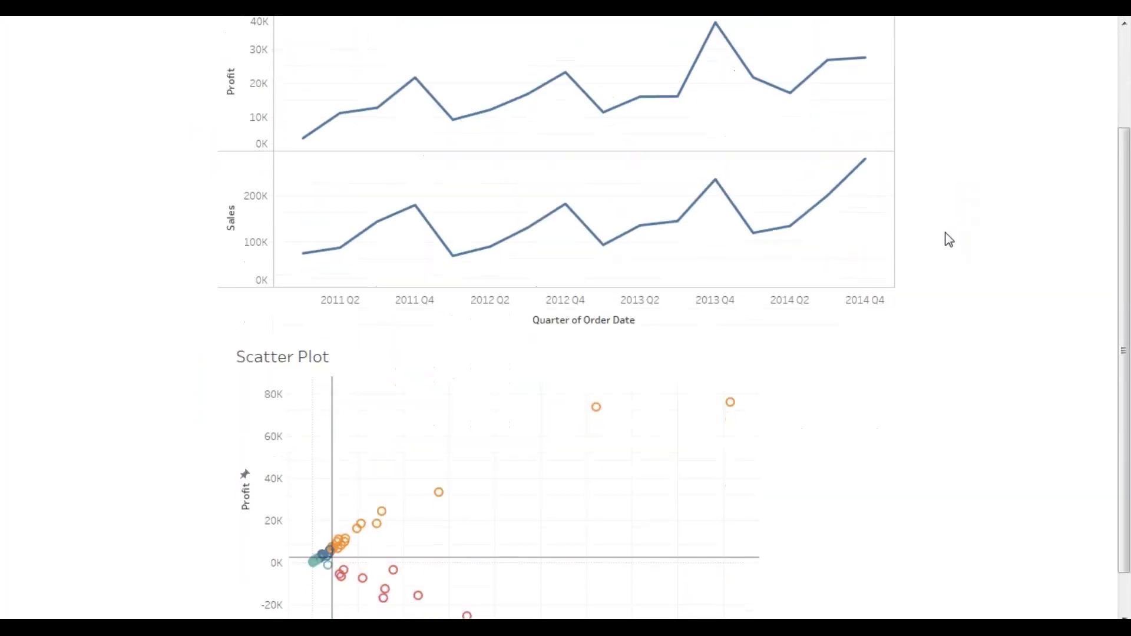
scroll(949, 239, down, 1)
key(Escape)
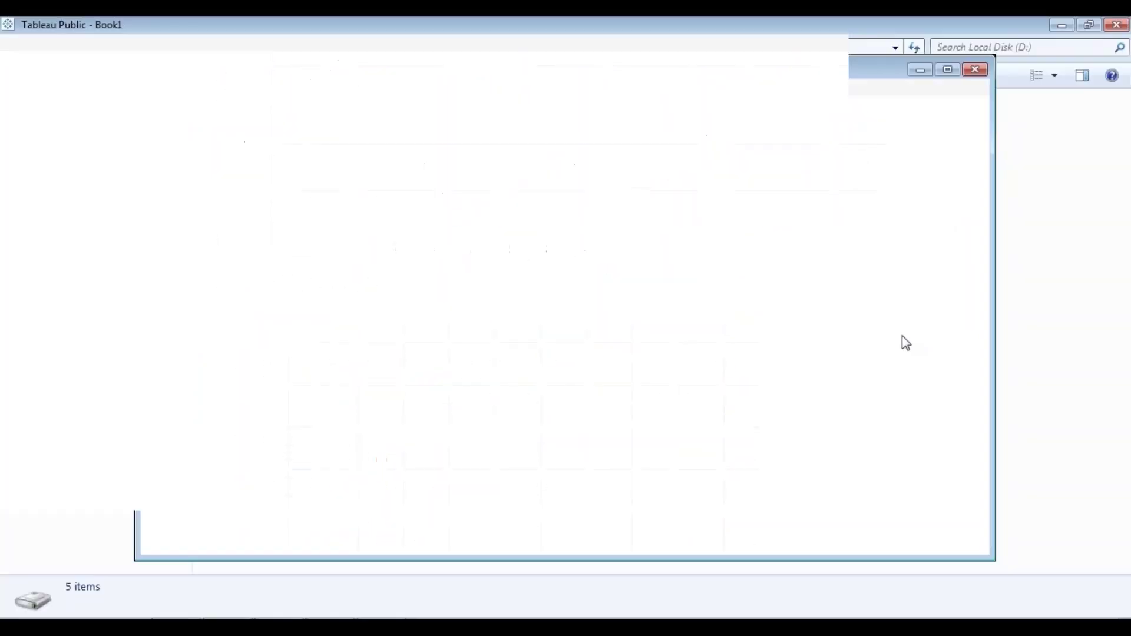
scroll(1021, 377, down, 1)
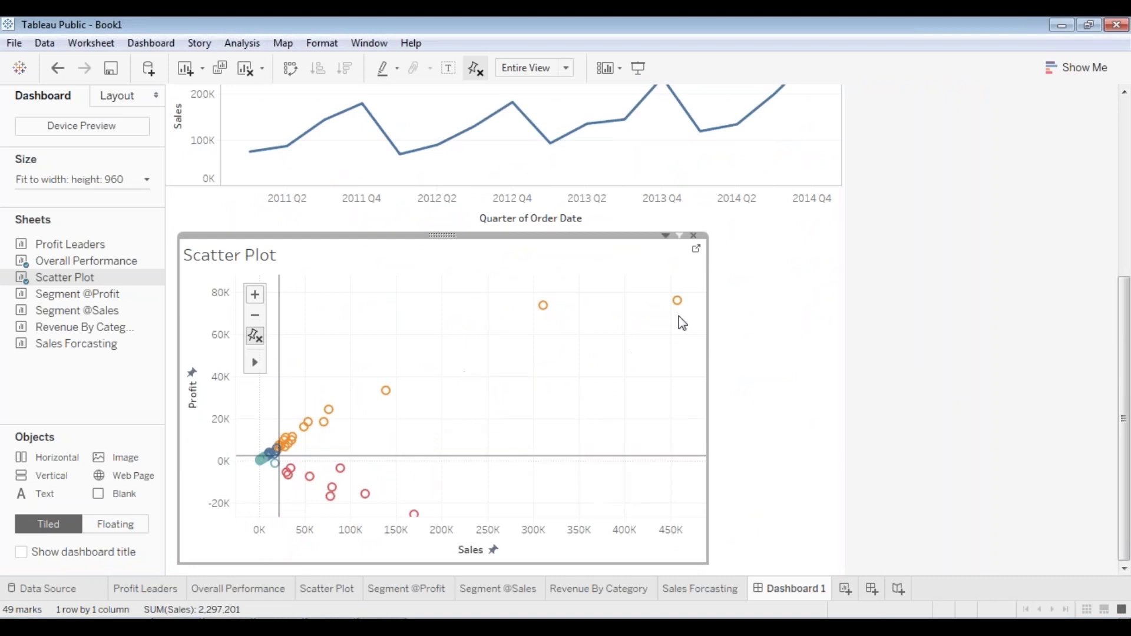
- Make the Identify Quadrants legend floating and move it down the dashboard
click(1123, 435)
click(1129, 238)
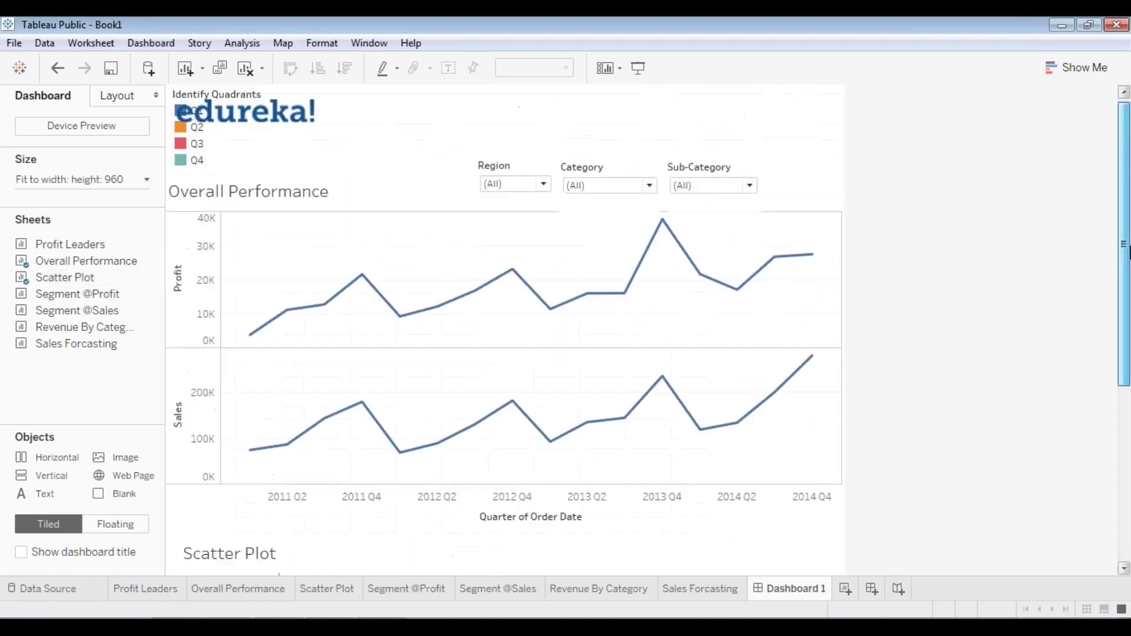
click(198, 163)
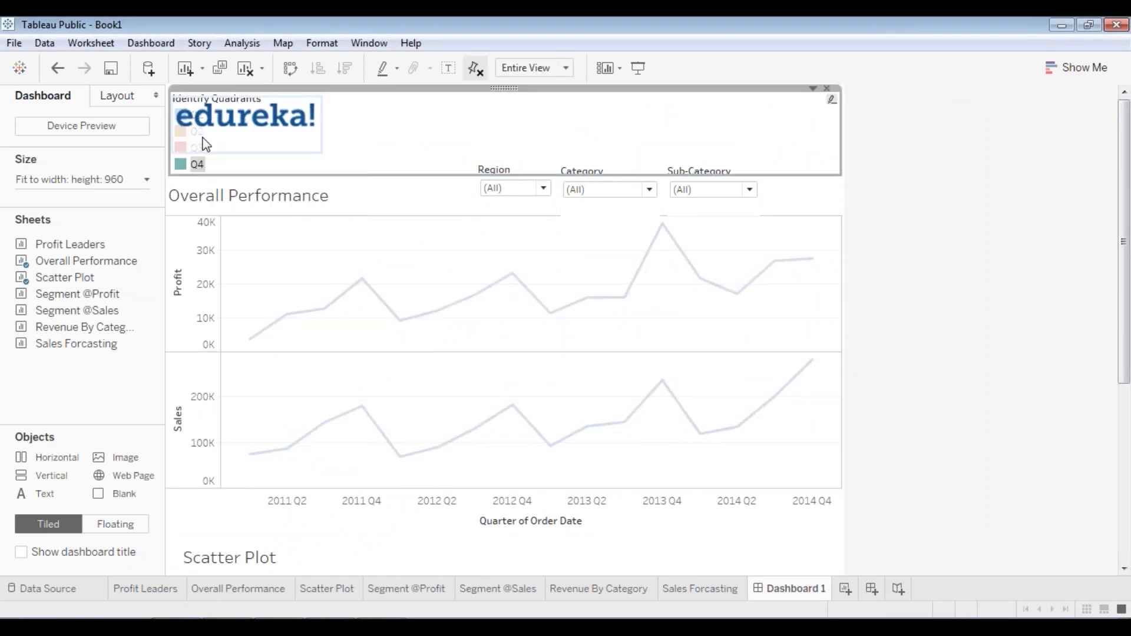
right_click(504, 89)
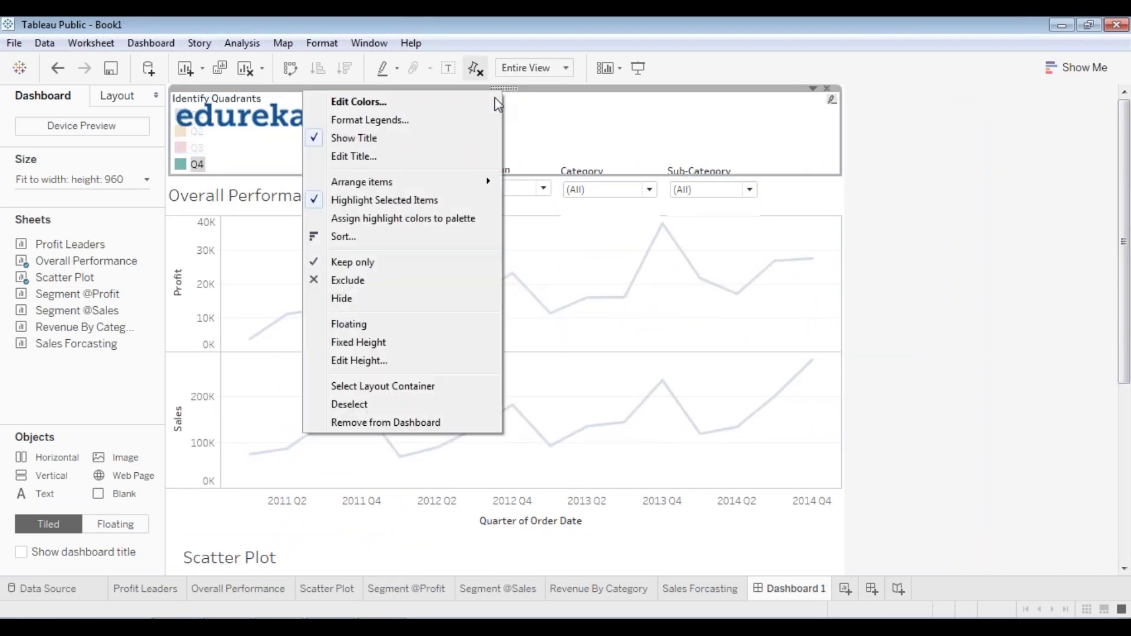
click(389, 324)
drag(233, 103, 648, 510)
- Place the Identify Quadrants legend lower, to the right of the Scatter Plot
scroll(650, 282, down, 5)
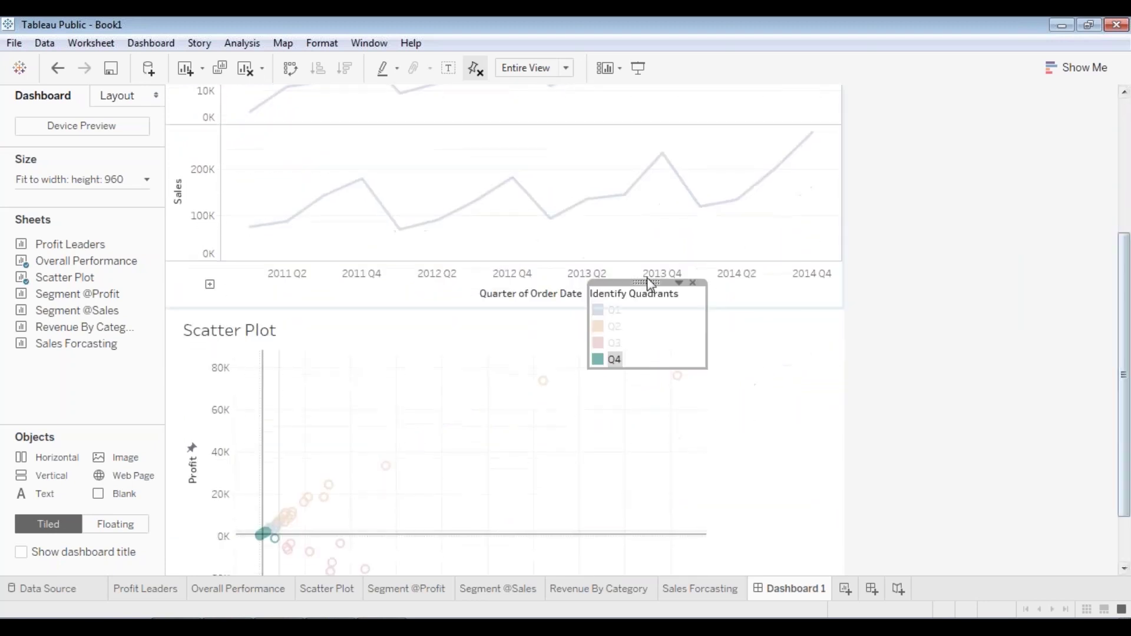
drag(650, 283, 782, 366)
scroll(836, 305, down, 2)
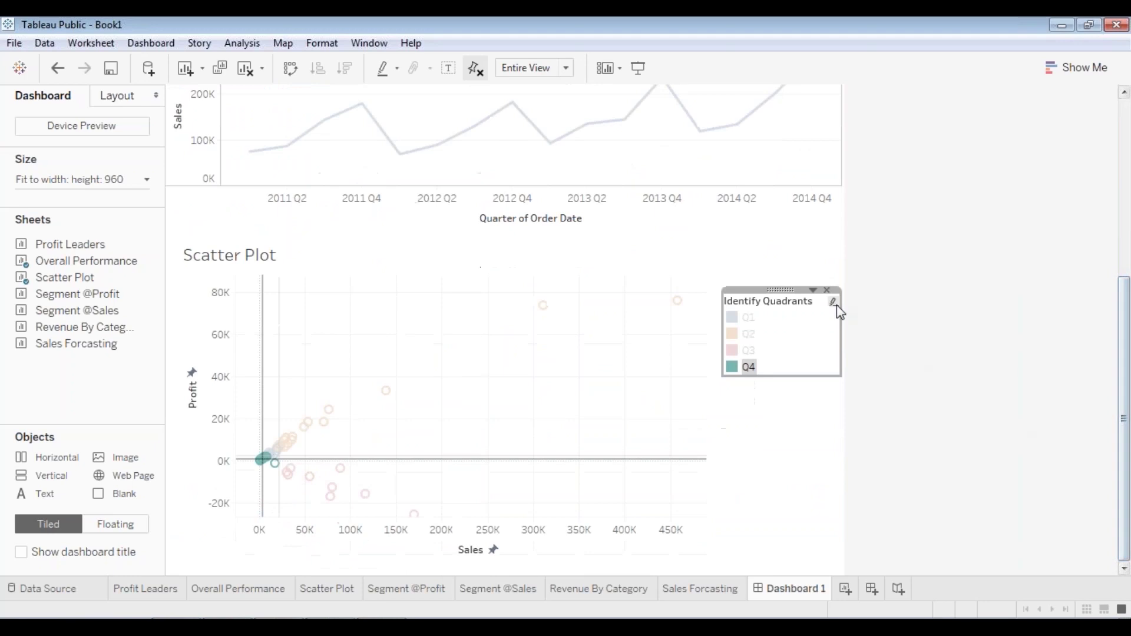
drag(779, 288, 783, 271)
click(766, 442)
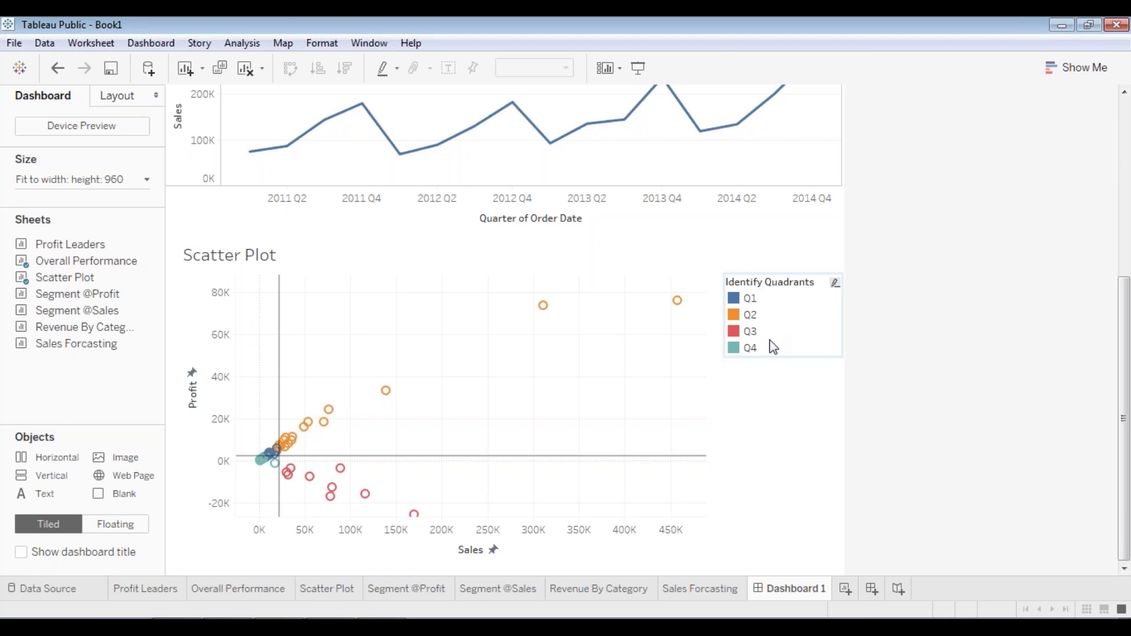
drag(784, 283, 786, 374)
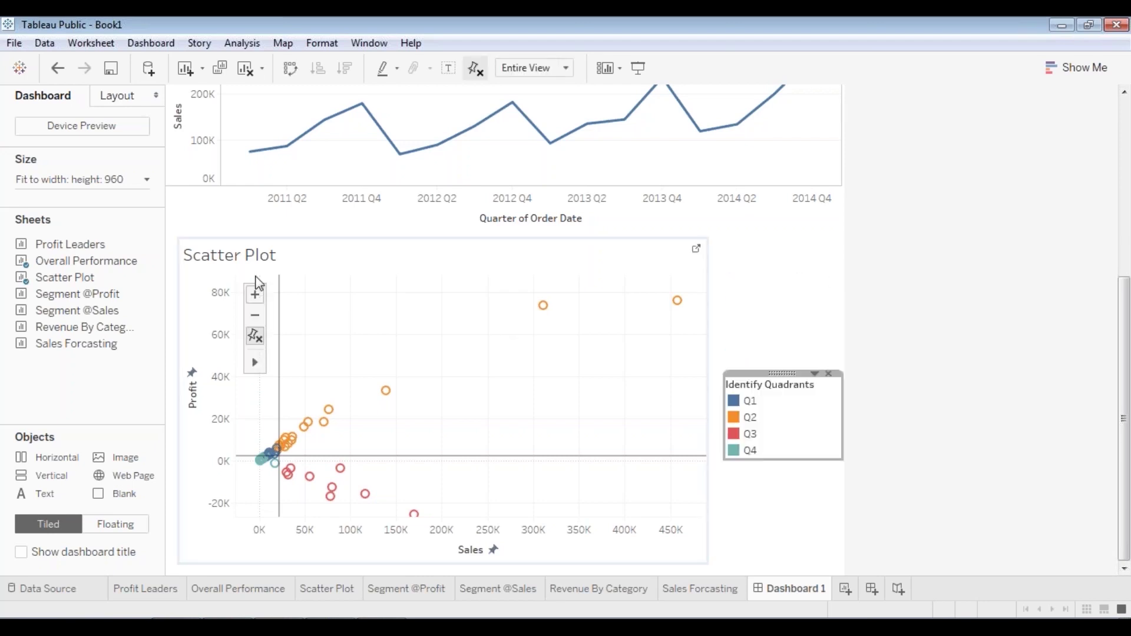
scroll(912, 362, up, 3)
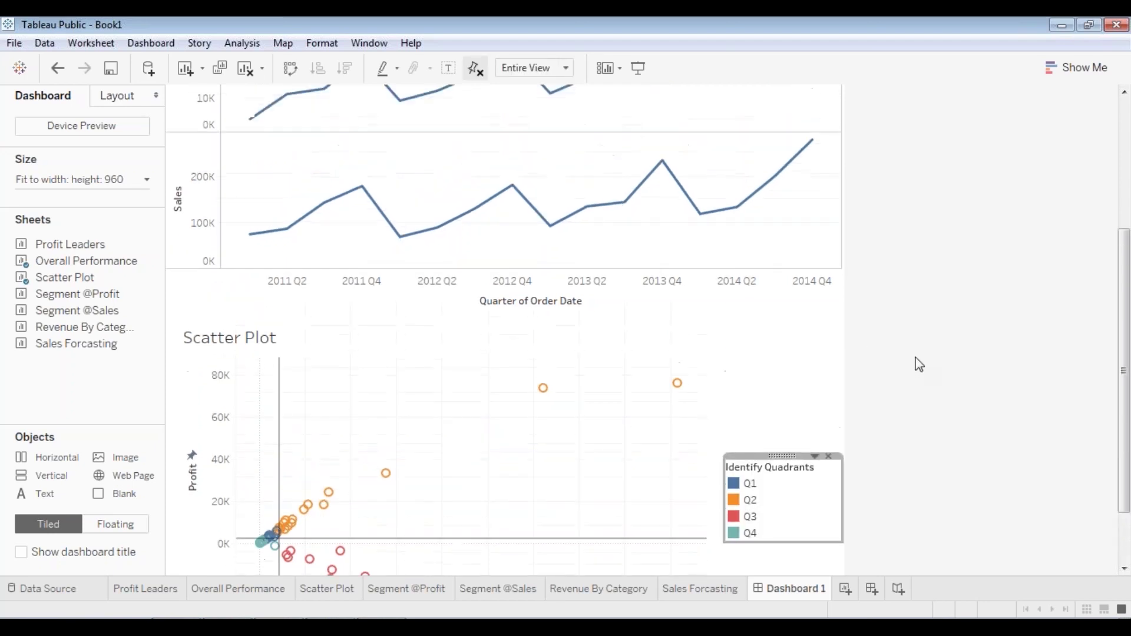
- Show a Region filter for the Scatter Plot from its container's Filters menu
right_click(607, 355)
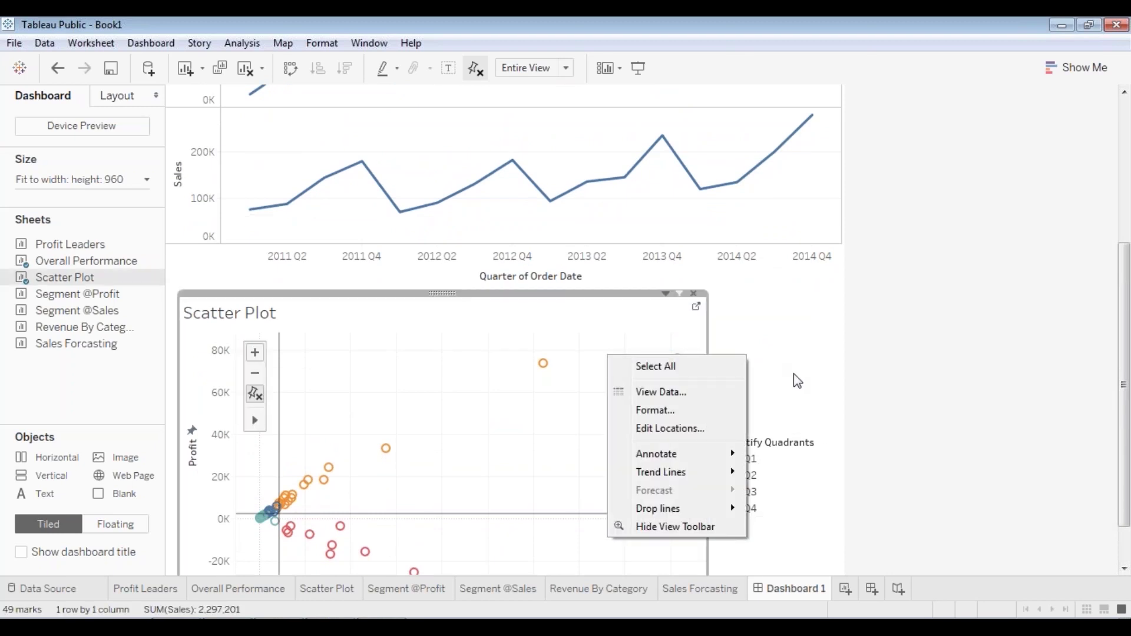
click(773, 360)
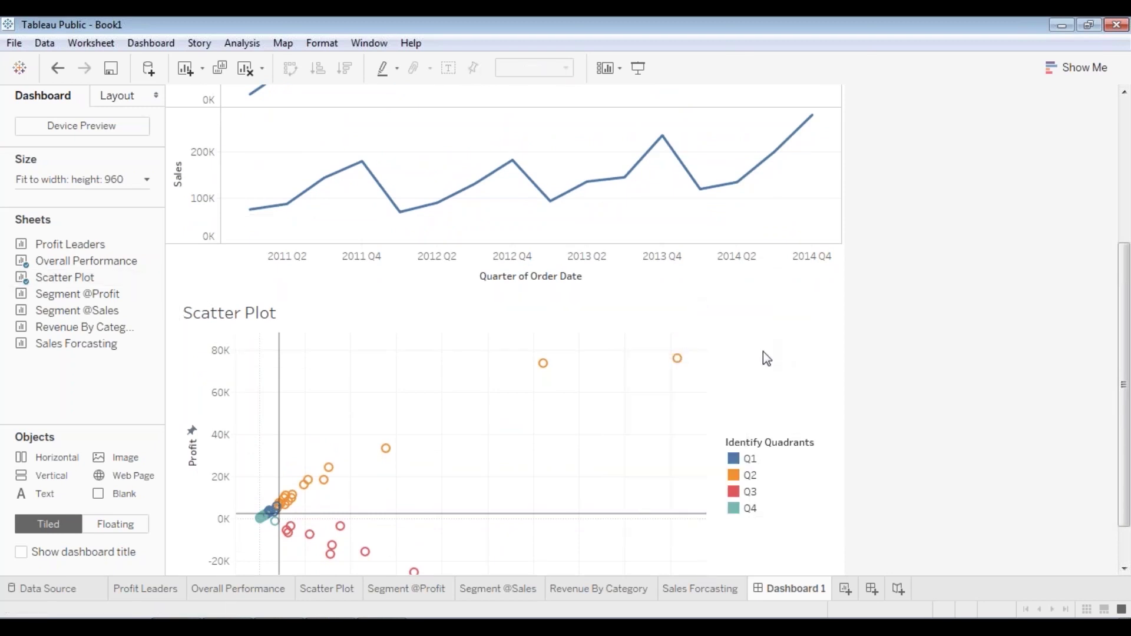
right_click(518, 308)
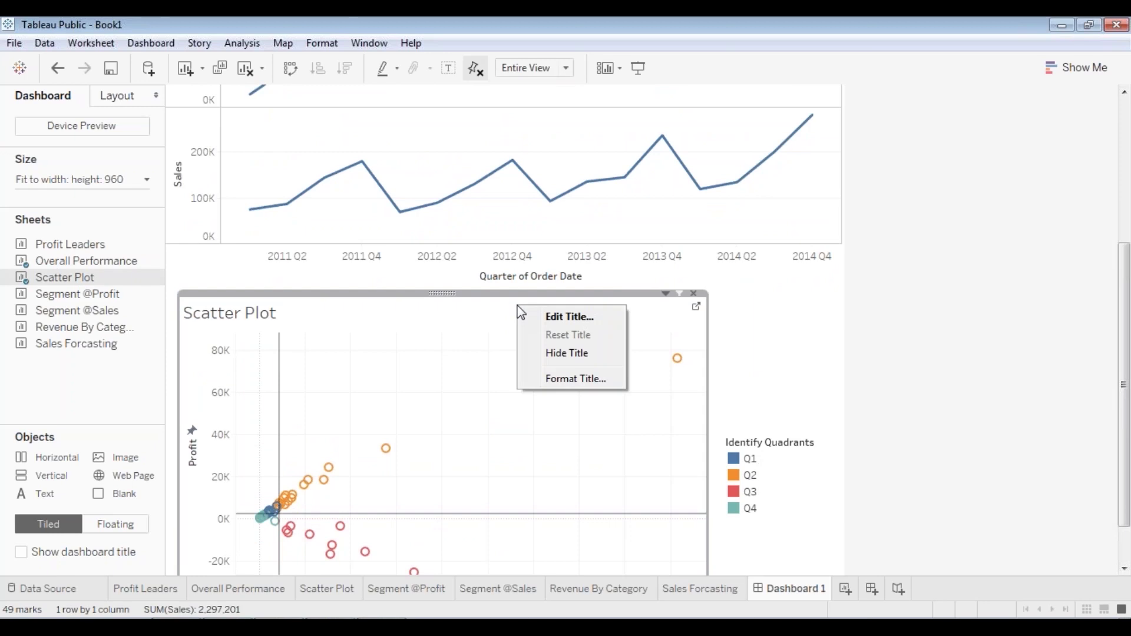
click(439, 293)
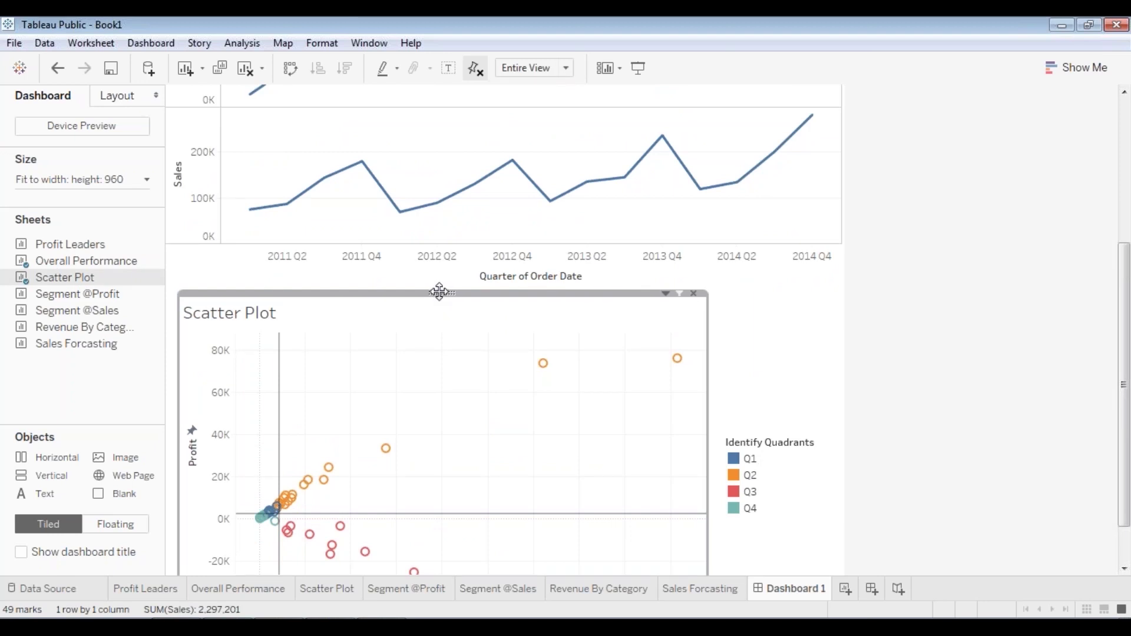
right_click(443, 293)
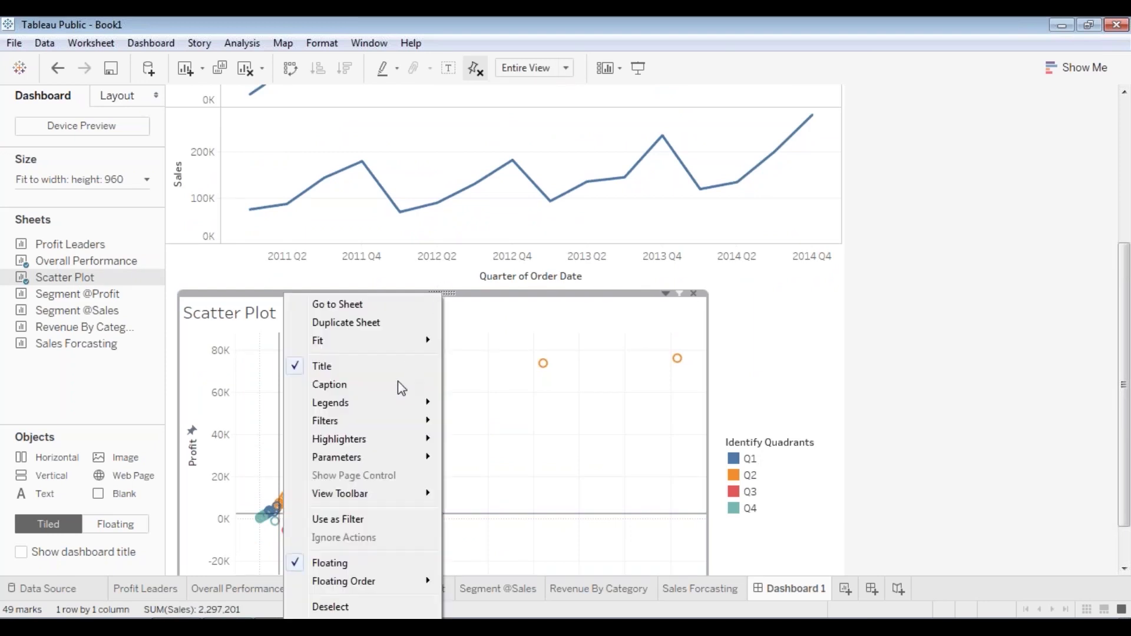
mouse_move(384, 422)
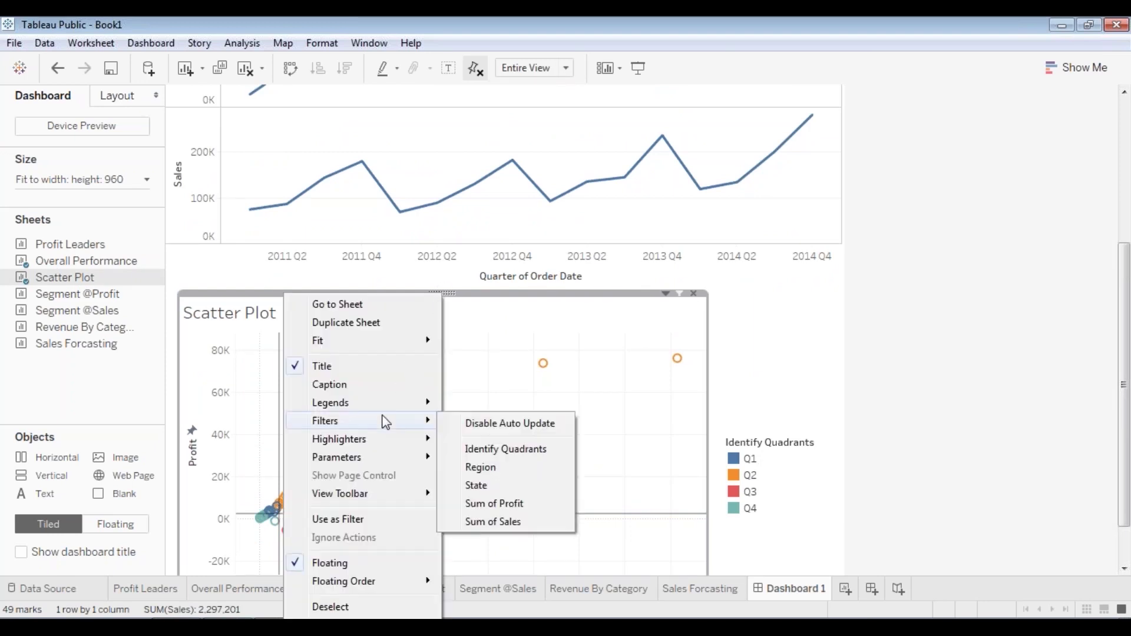
click(494, 467)
- Narrow the Region filter card and stack it above the Identify Quadrants legend
click(793, 305)
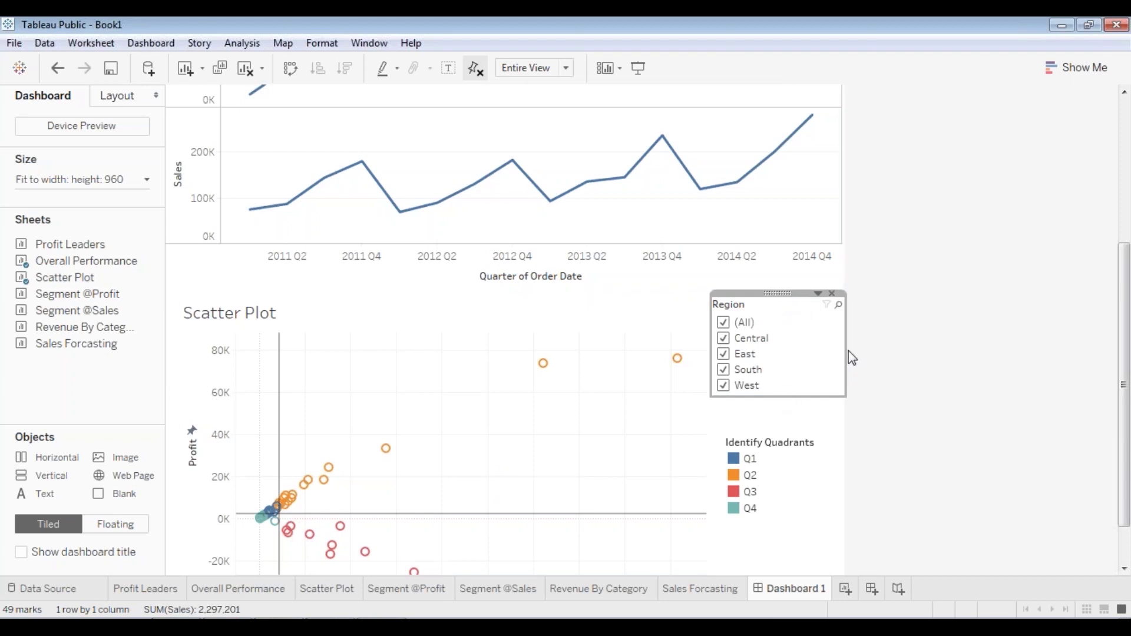
drag(849, 351, 819, 350)
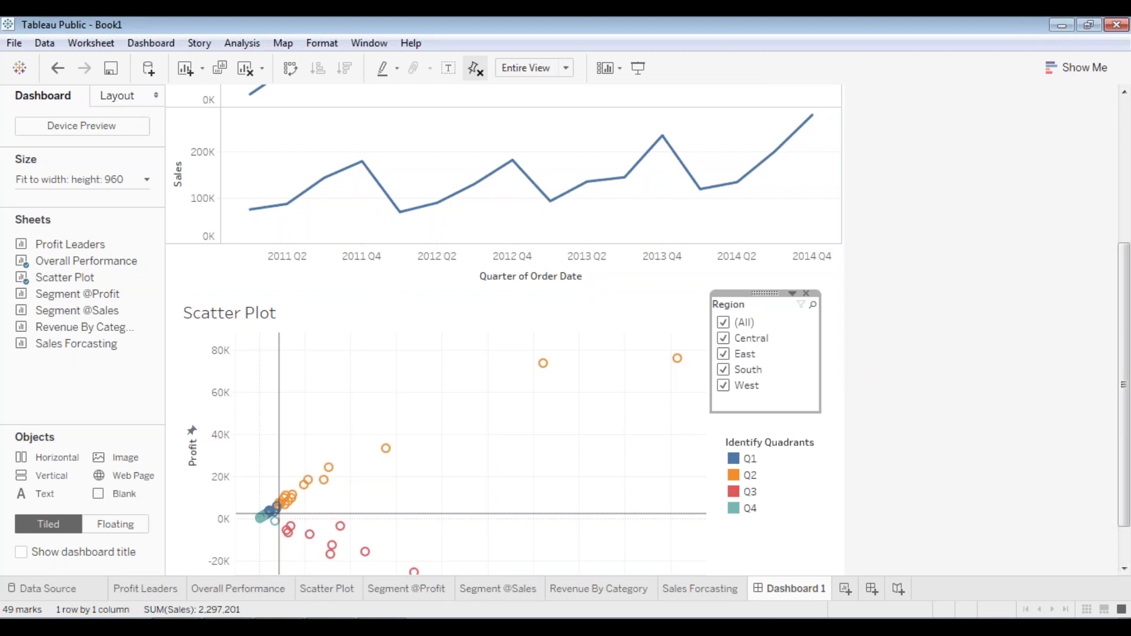
drag(767, 298, 831, 473)
drag(777, 430, 775, 404)
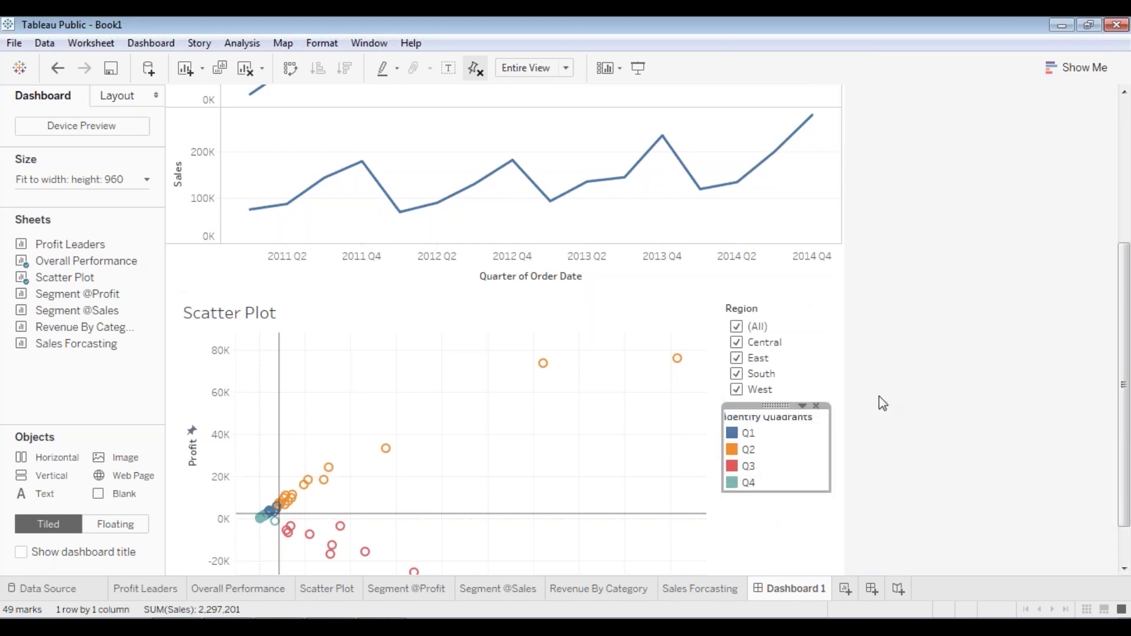
click(780, 406)
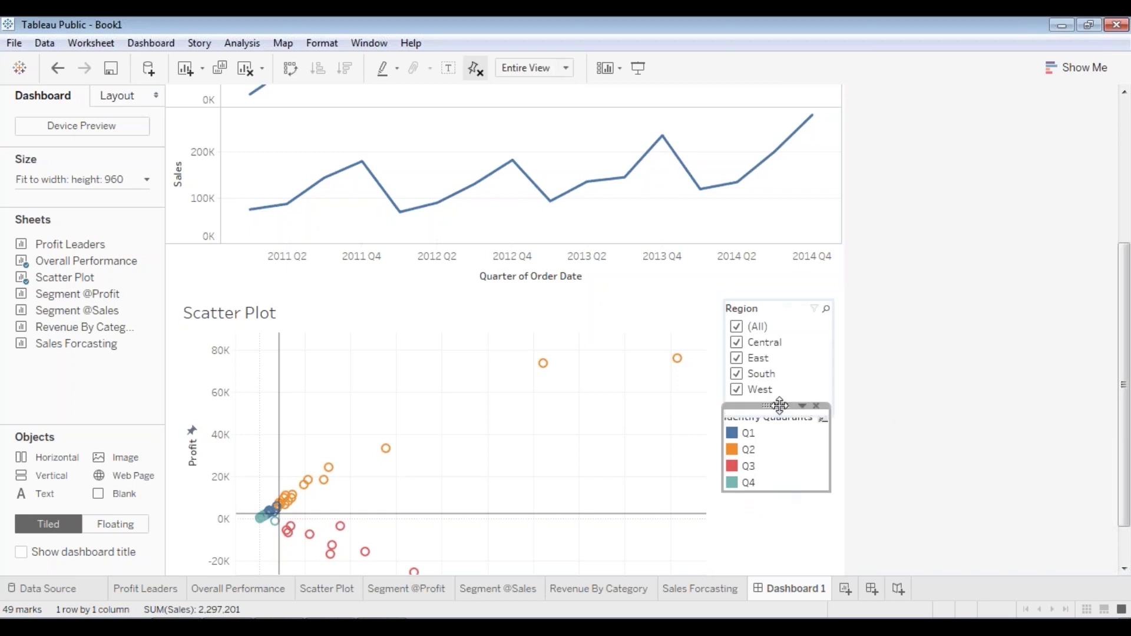
drag(779, 412, 779, 415)
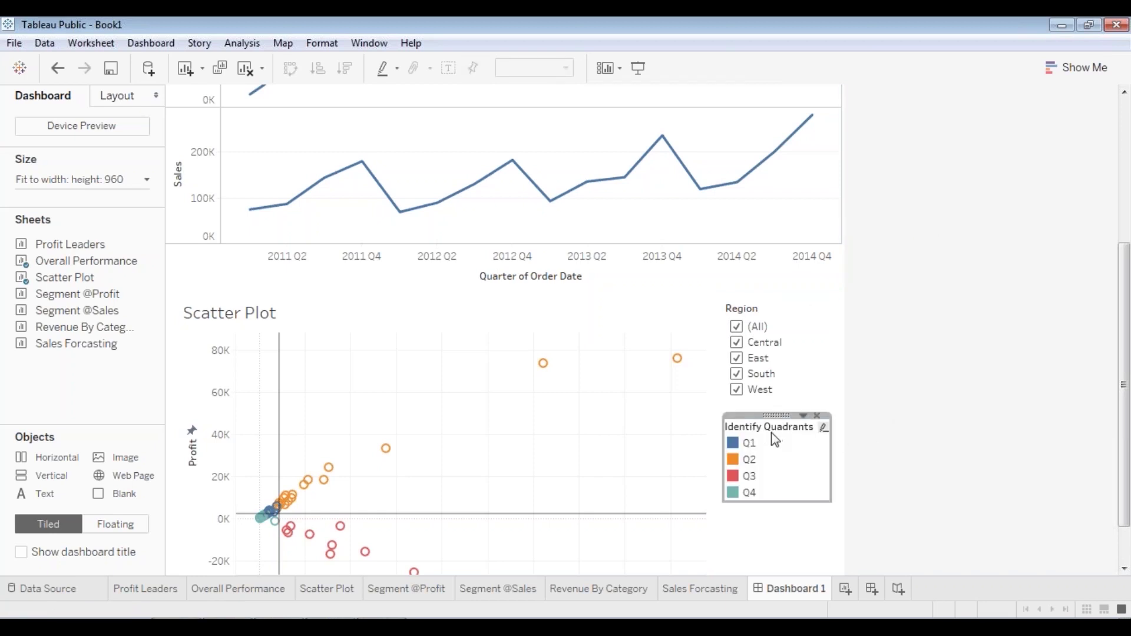
click(773, 432)
drag(781, 415, 783, 413)
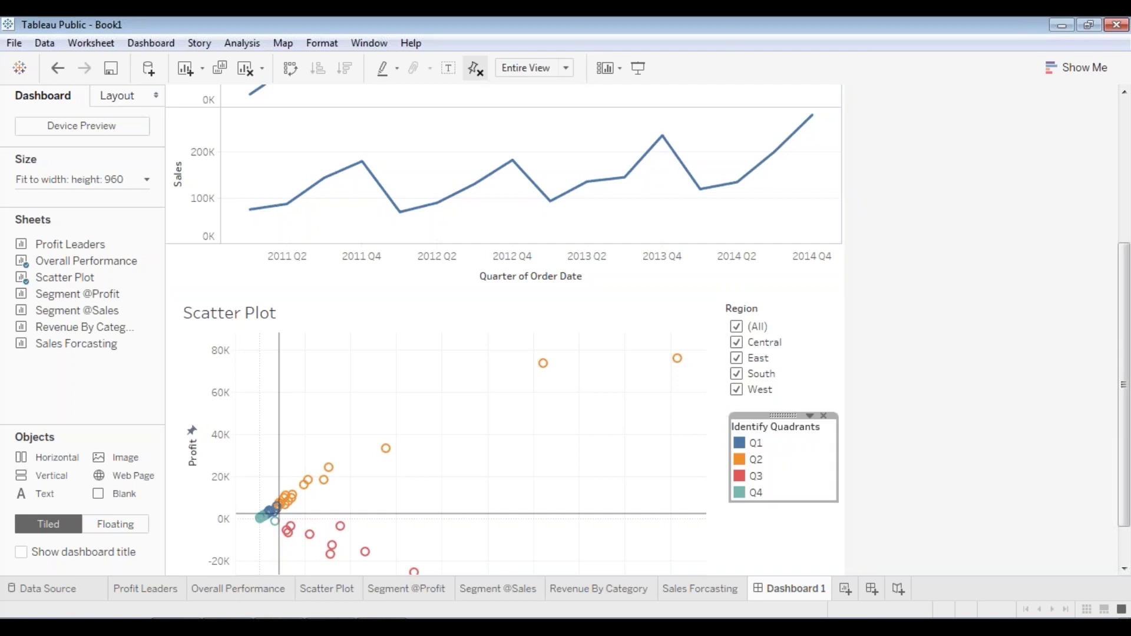
- Check the stacked filter and legend in full-screen preview, then select the top Region filter
click(638, 68)
scroll(929, 279, up, 3)
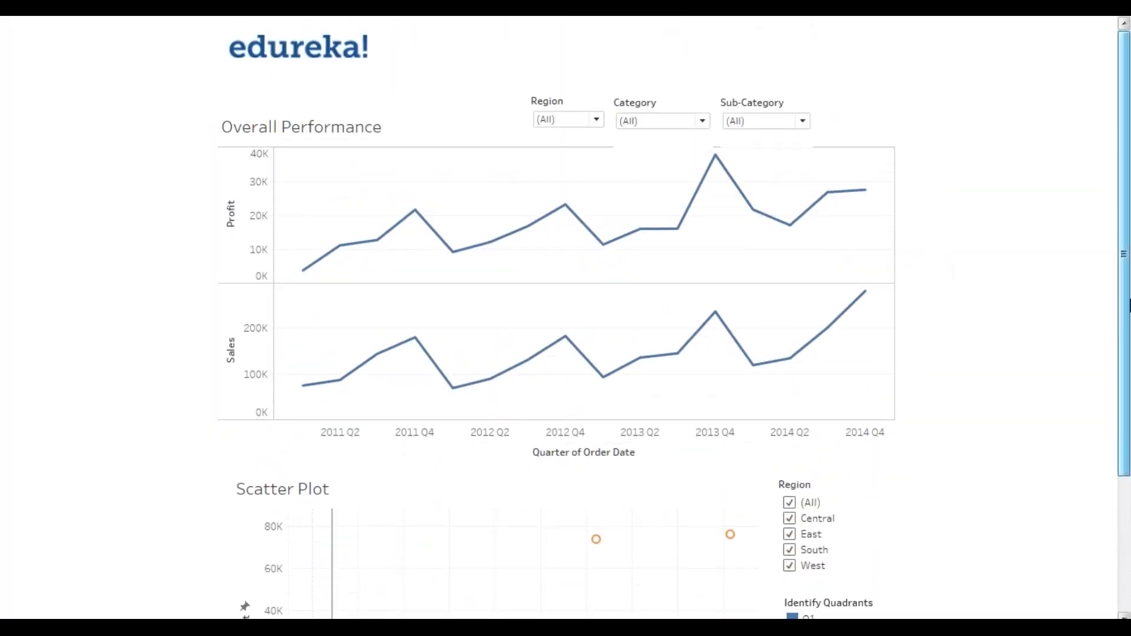
key(Escape)
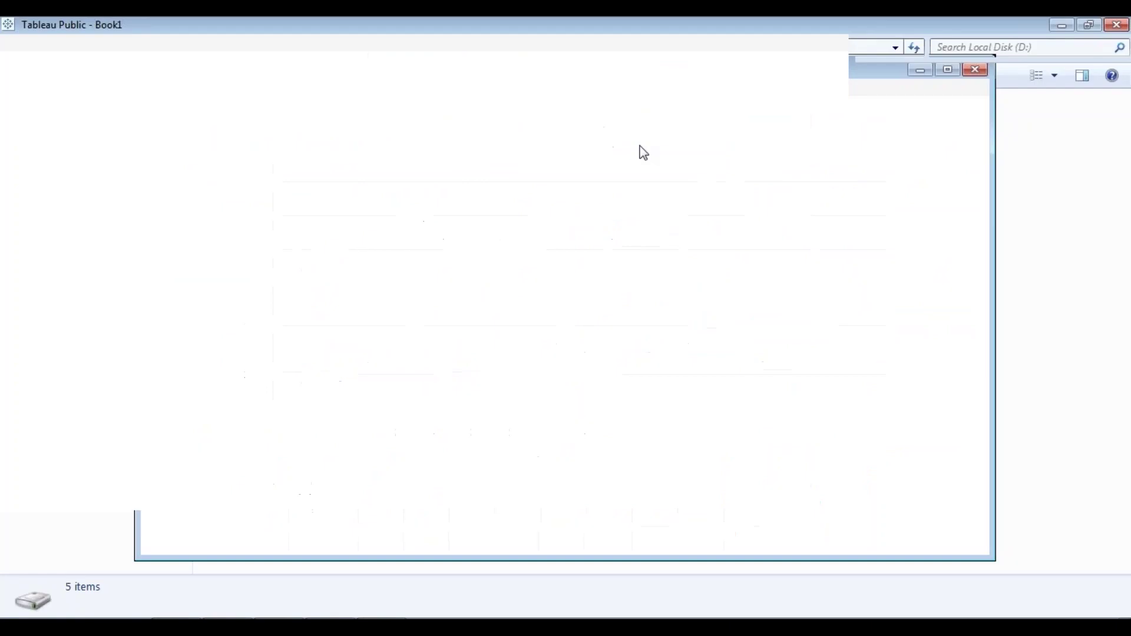
click(264, 206)
click(496, 172)
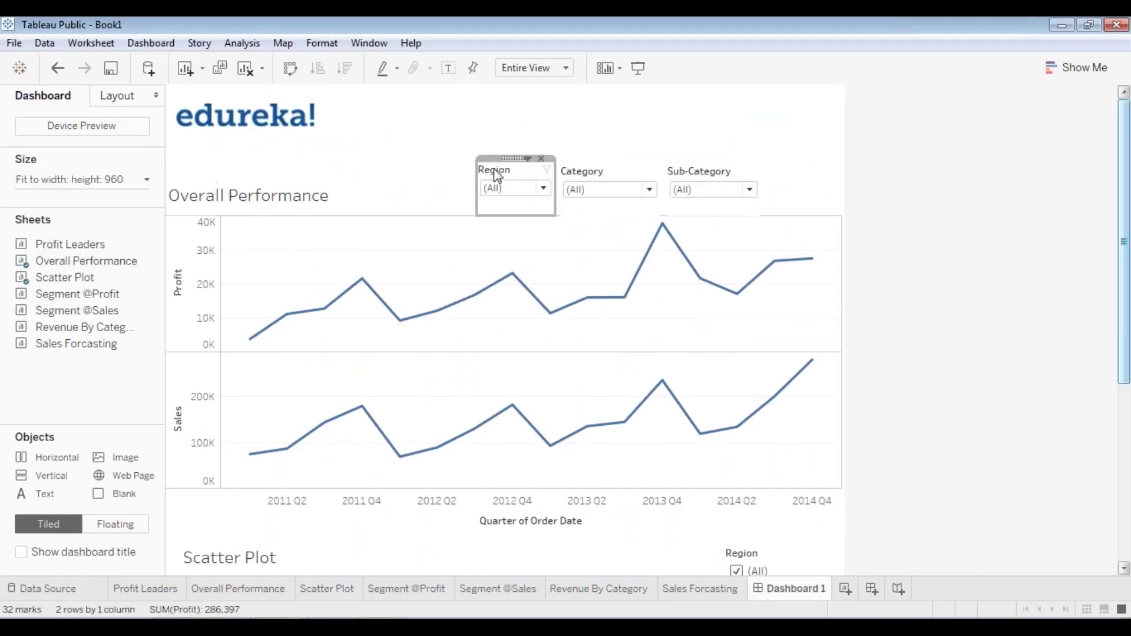
- Raise the Region and Category filters into one row and shorten the Category box
drag(513, 158, 511, 137)
click(597, 171)
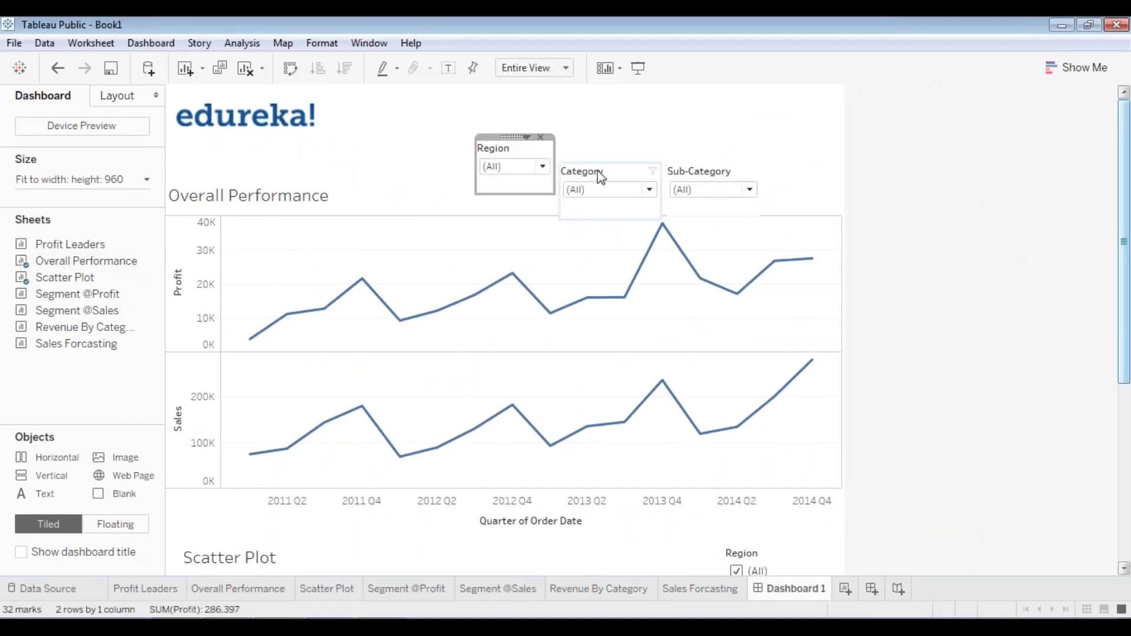
drag(608, 152, 610, 136)
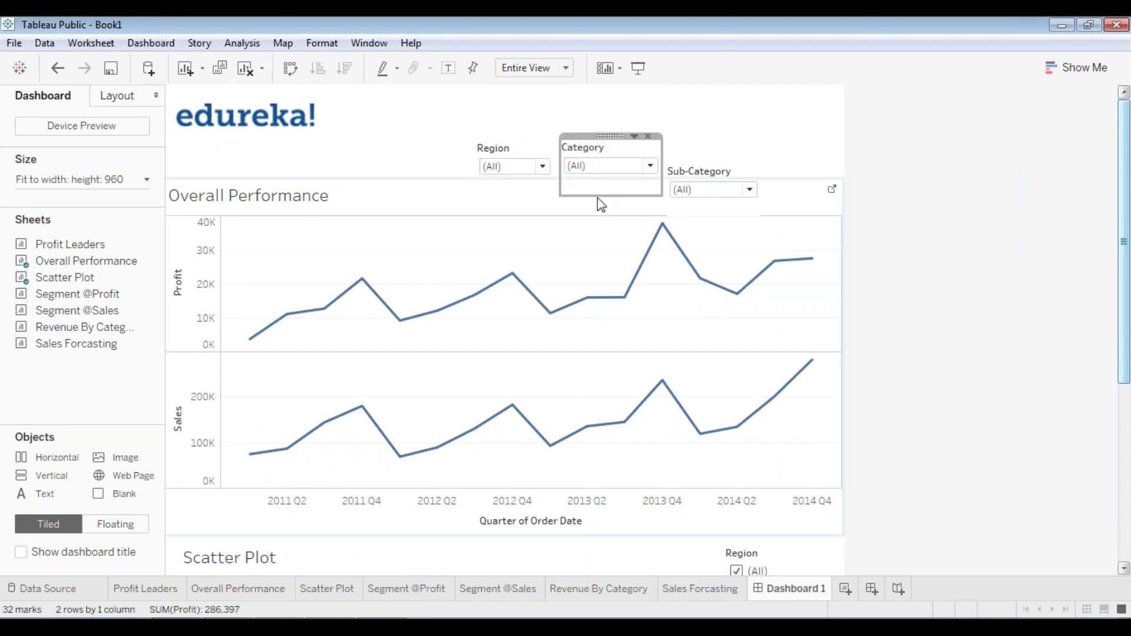
drag(597, 194, 601, 188)
- Bring Sub-Category into the row, shorten its box, and check the layout in preview
click(720, 170)
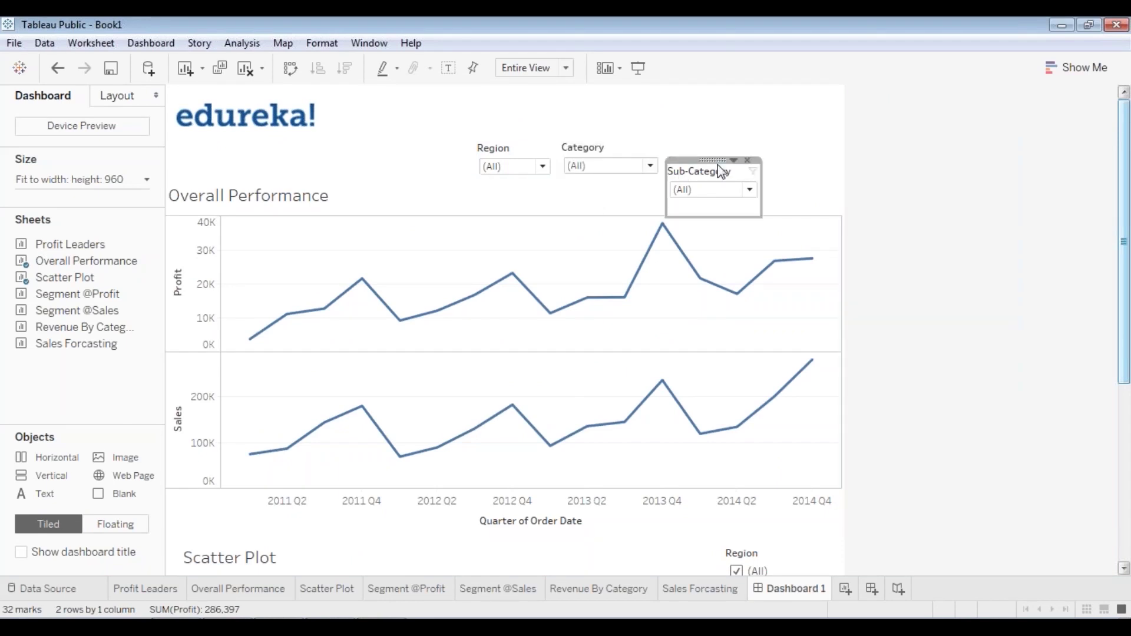
drag(713, 160, 713, 136)
drag(700, 190, 703, 181)
click(504, 198)
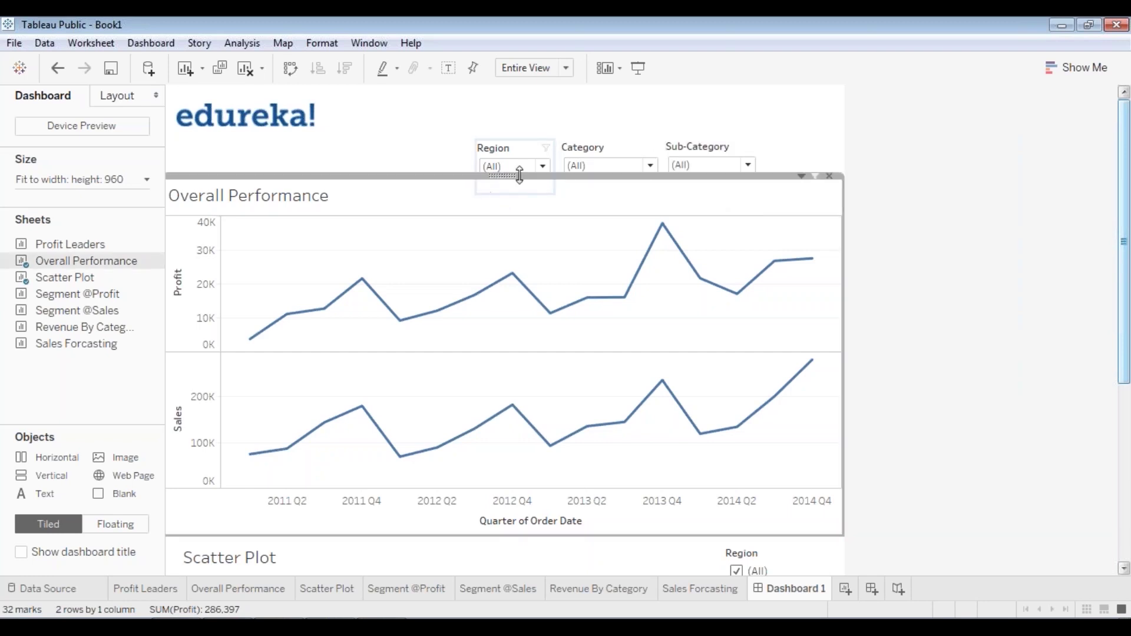
click(528, 151)
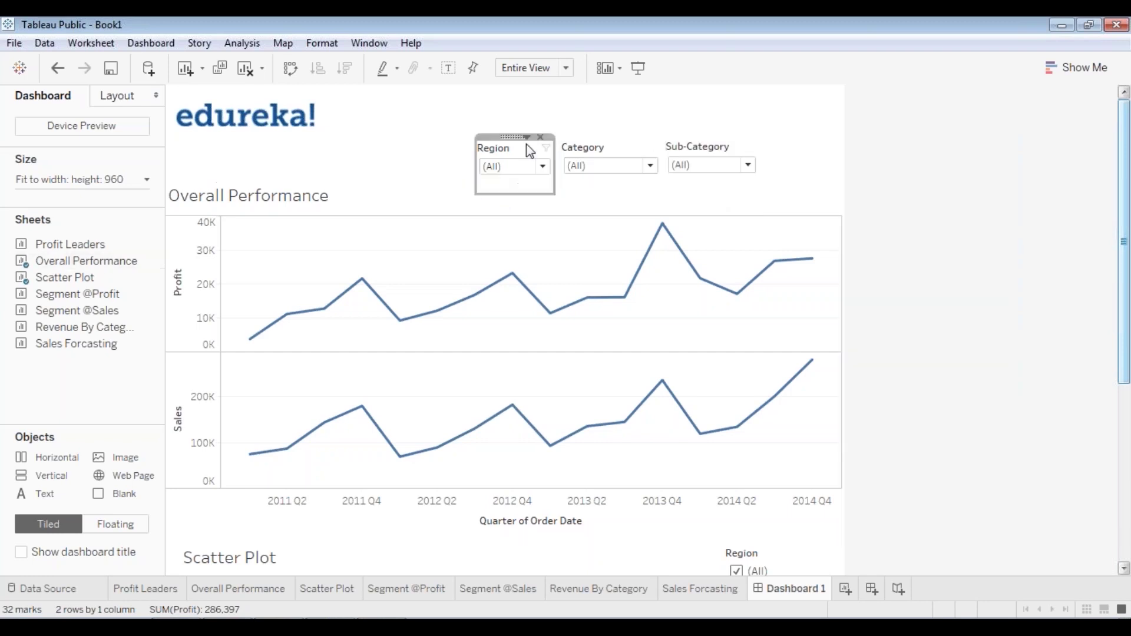
click(514, 184)
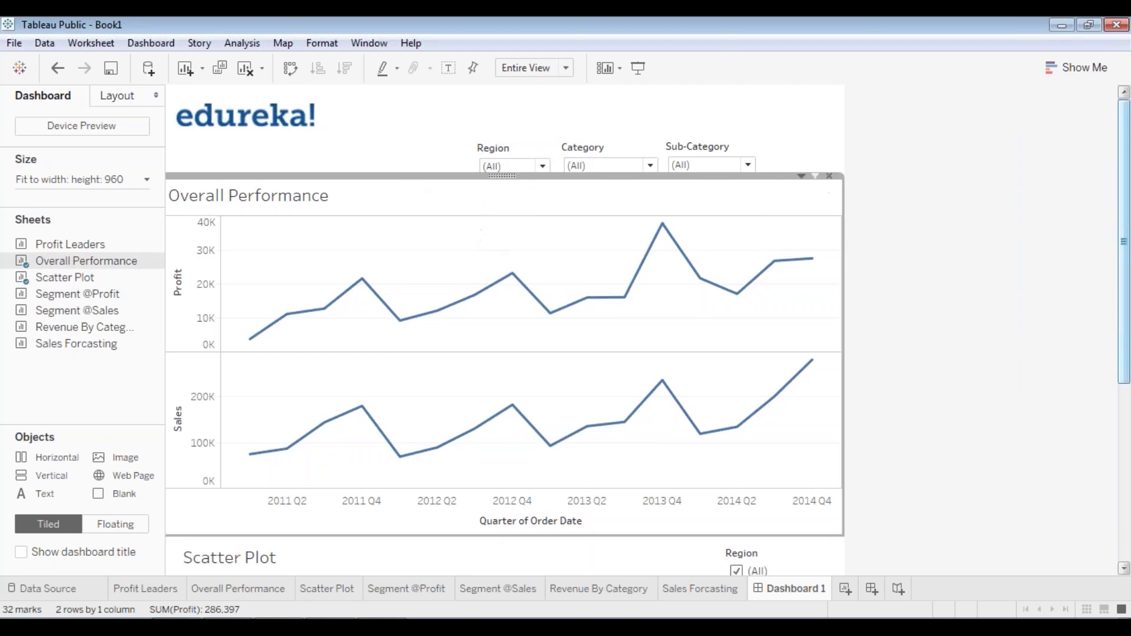
click(638, 67)
key(Escape)
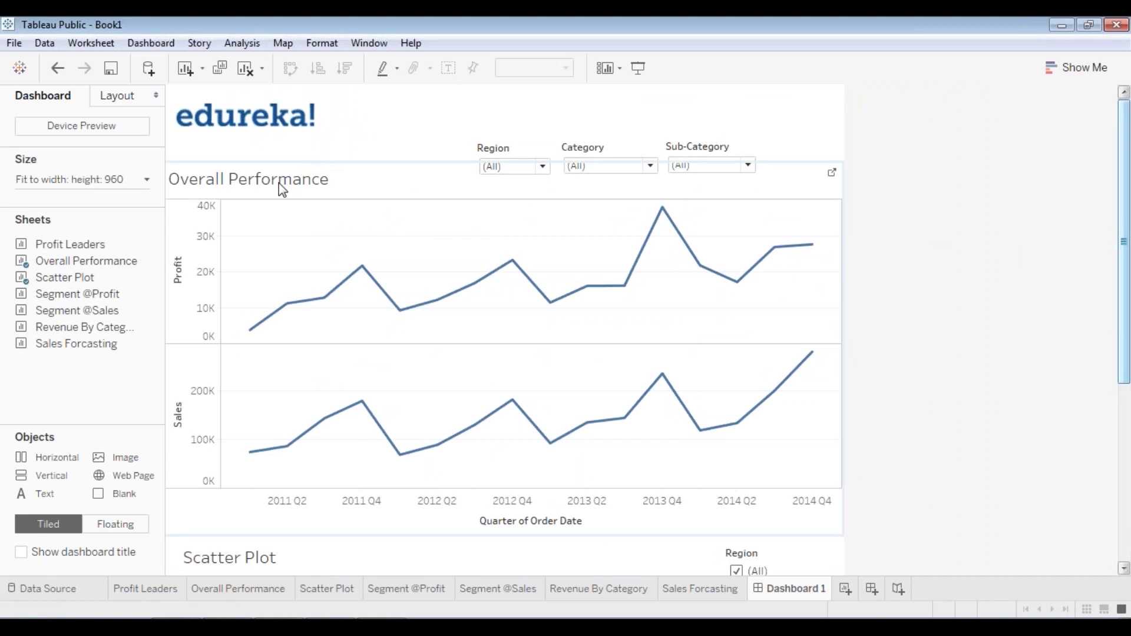
- Make the Overall Performance title text blue and bold
double_click(281, 184)
drag(507, 252, 289, 251)
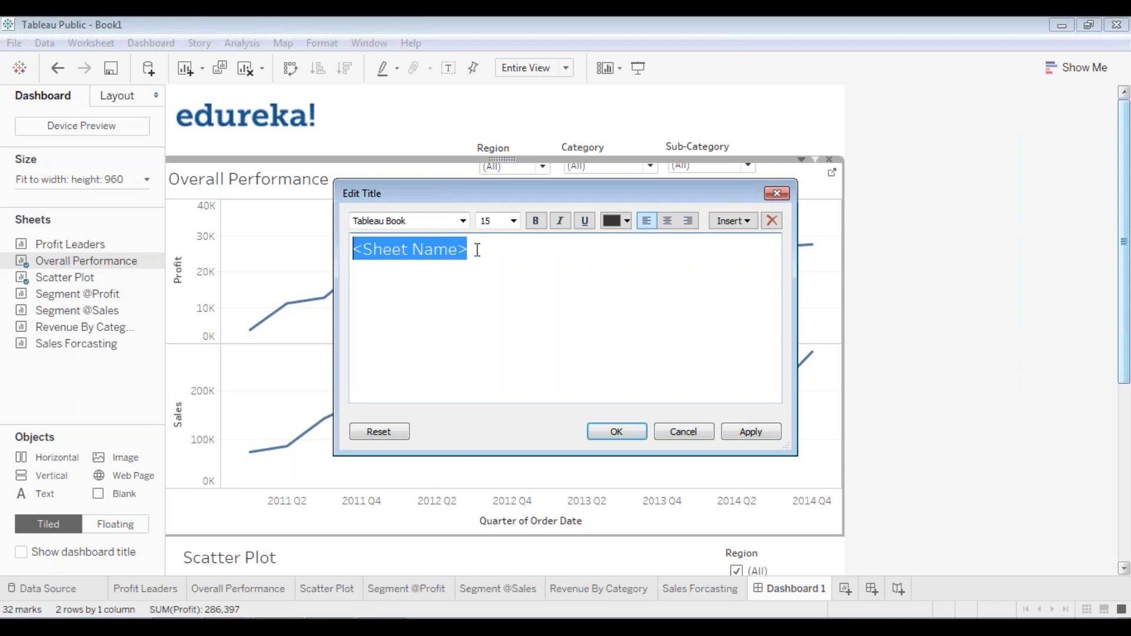
click(627, 221)
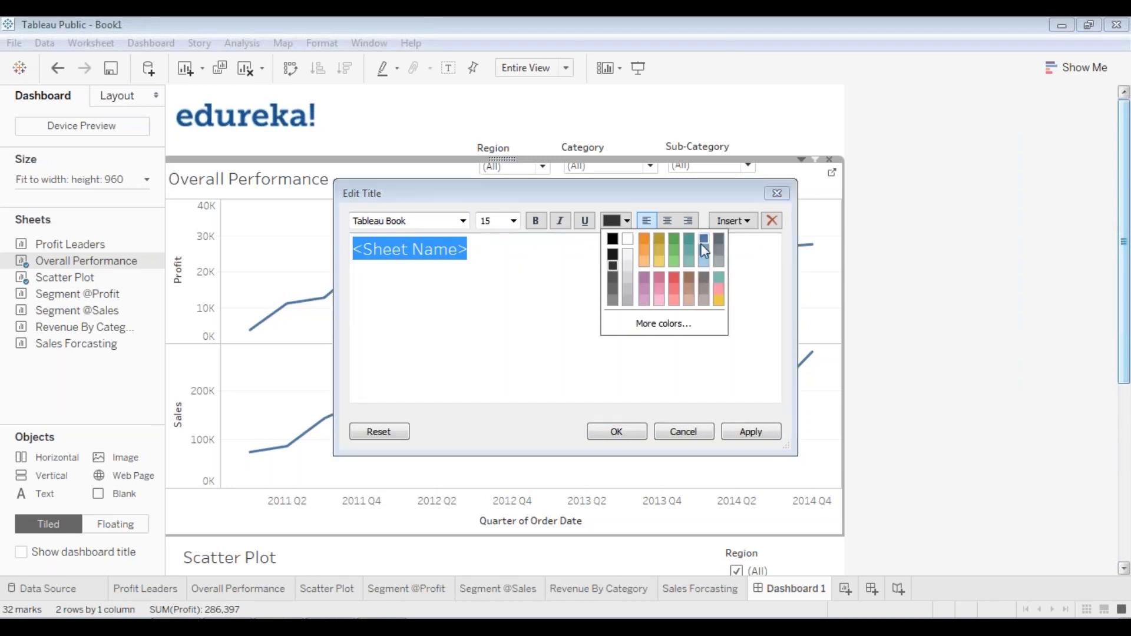
click(705, 239)
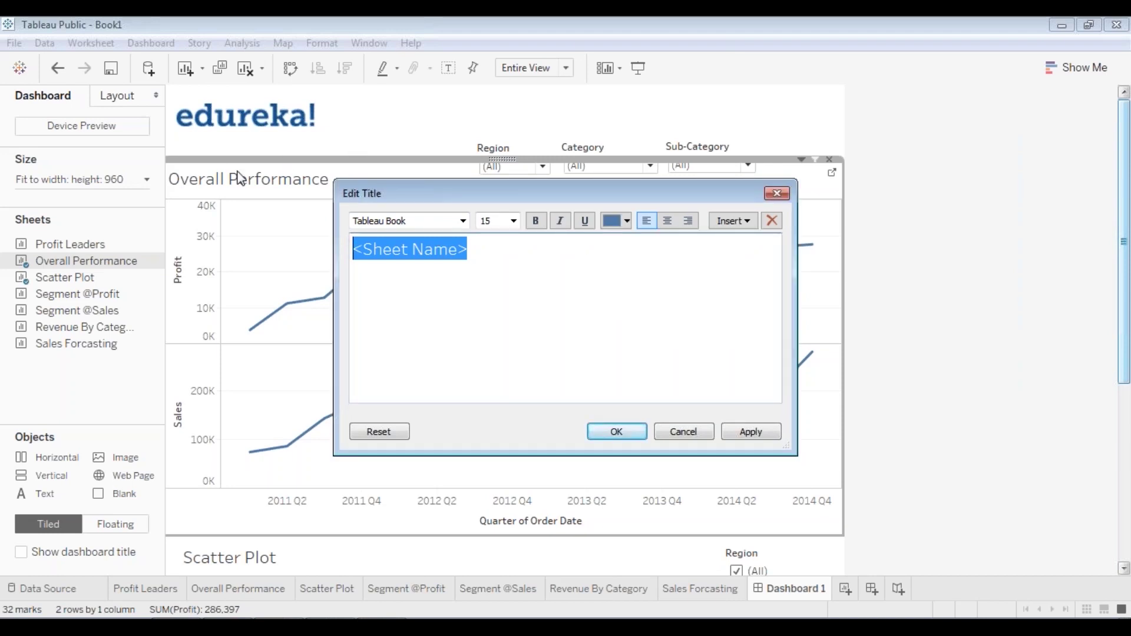
click(539, 224)
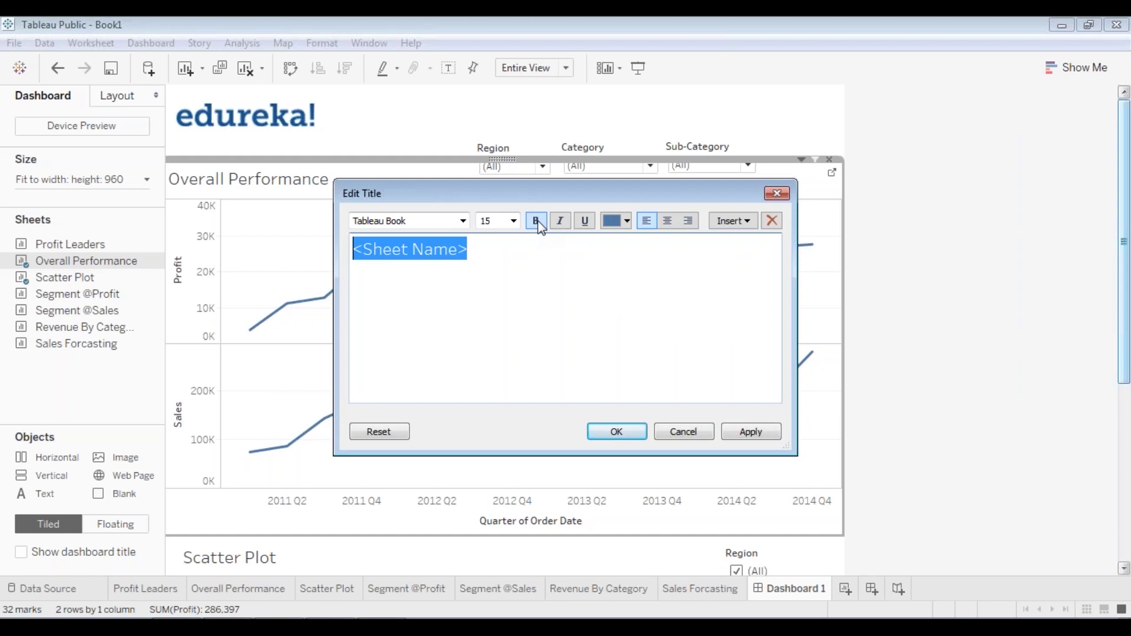
click(668, 228)
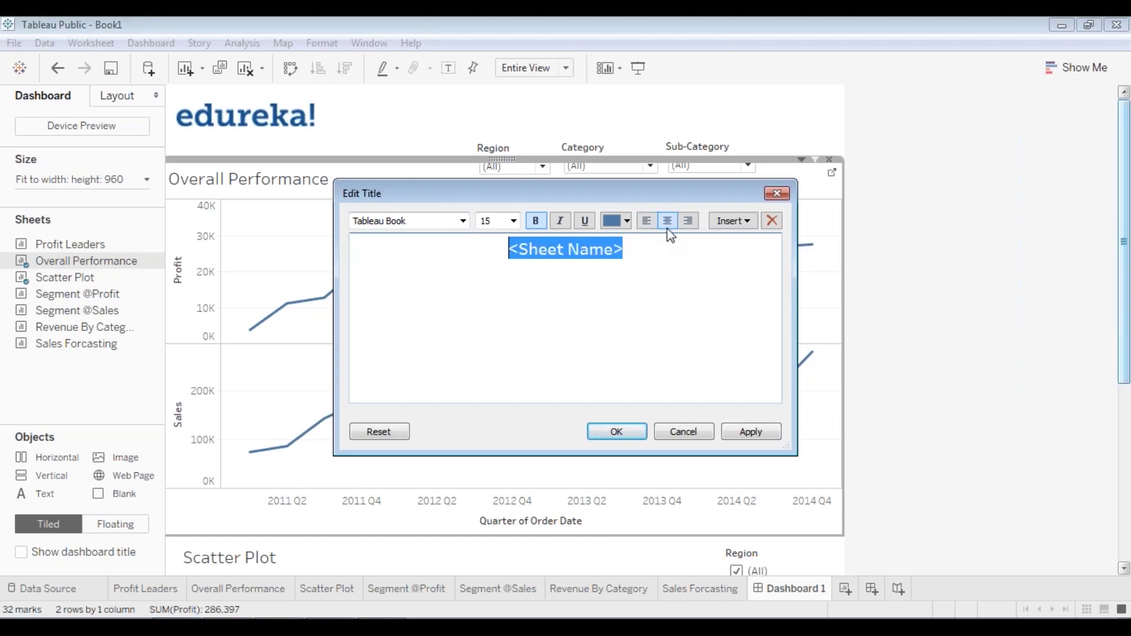
click(644, 222)
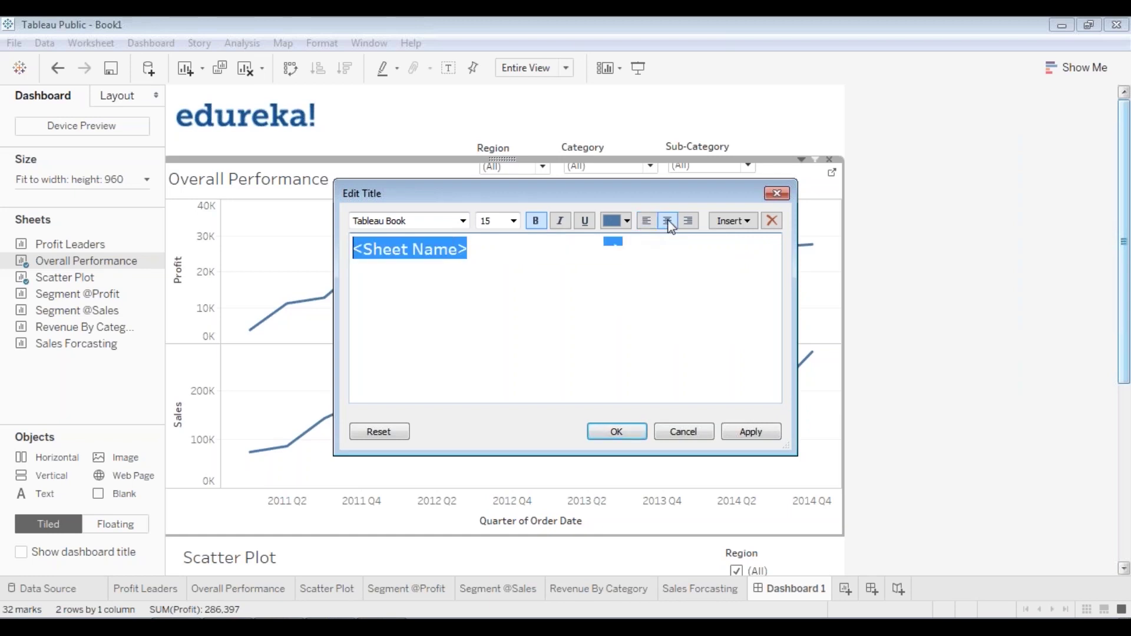
click(668, 222)
click(731, 433)
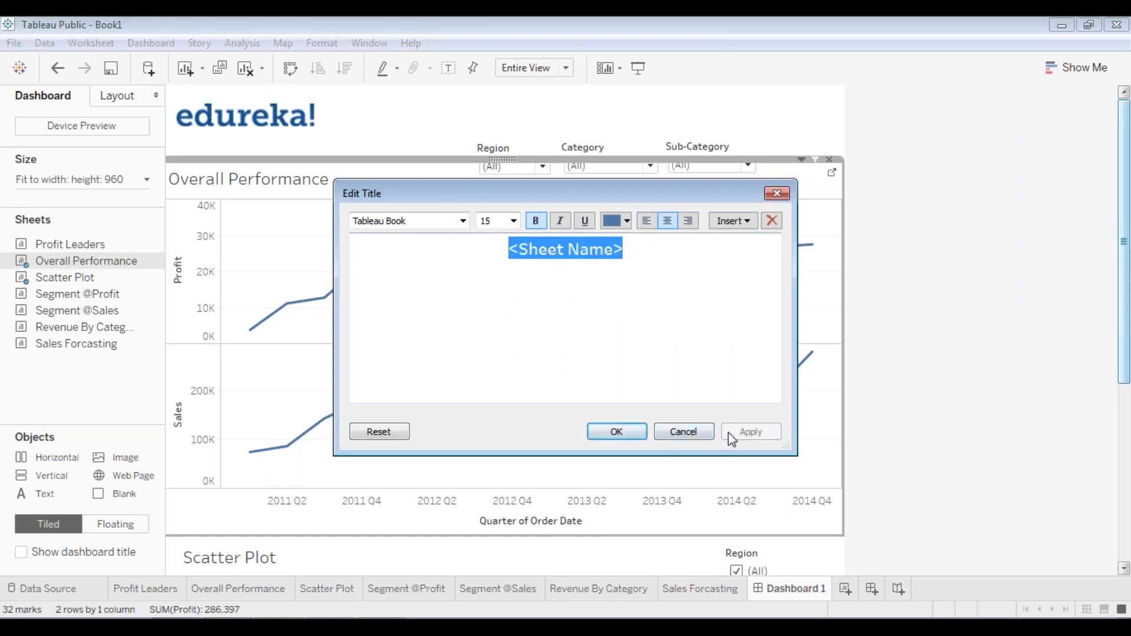
- Left-align the Overall Performance title and check it in full-screen preview
click(645, 222)
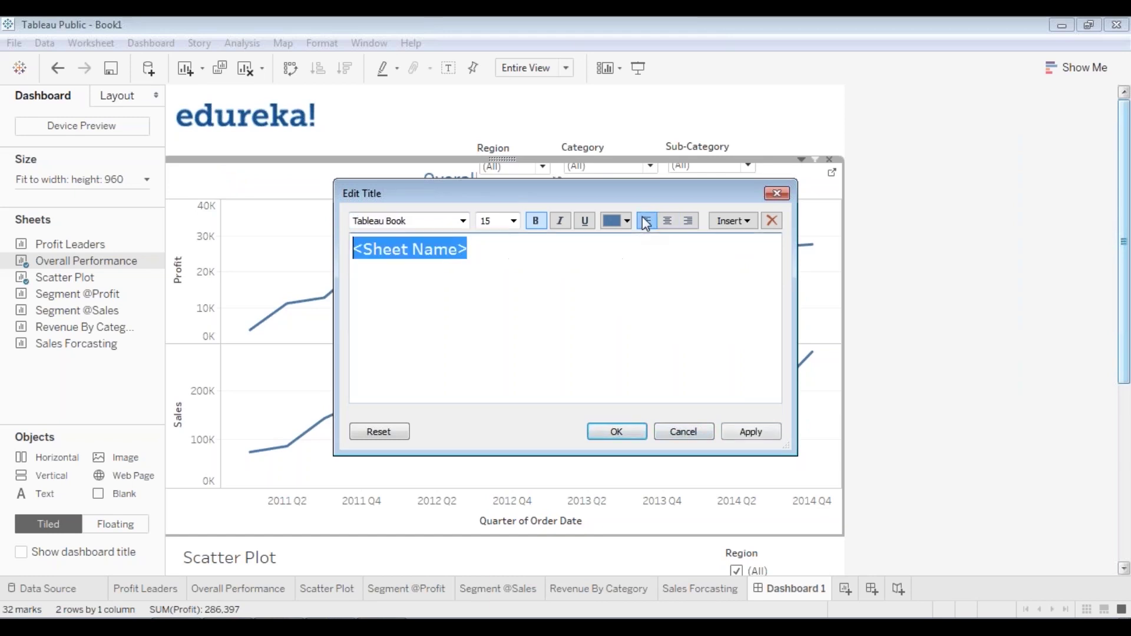
click(751, 433)
click(615, 433)
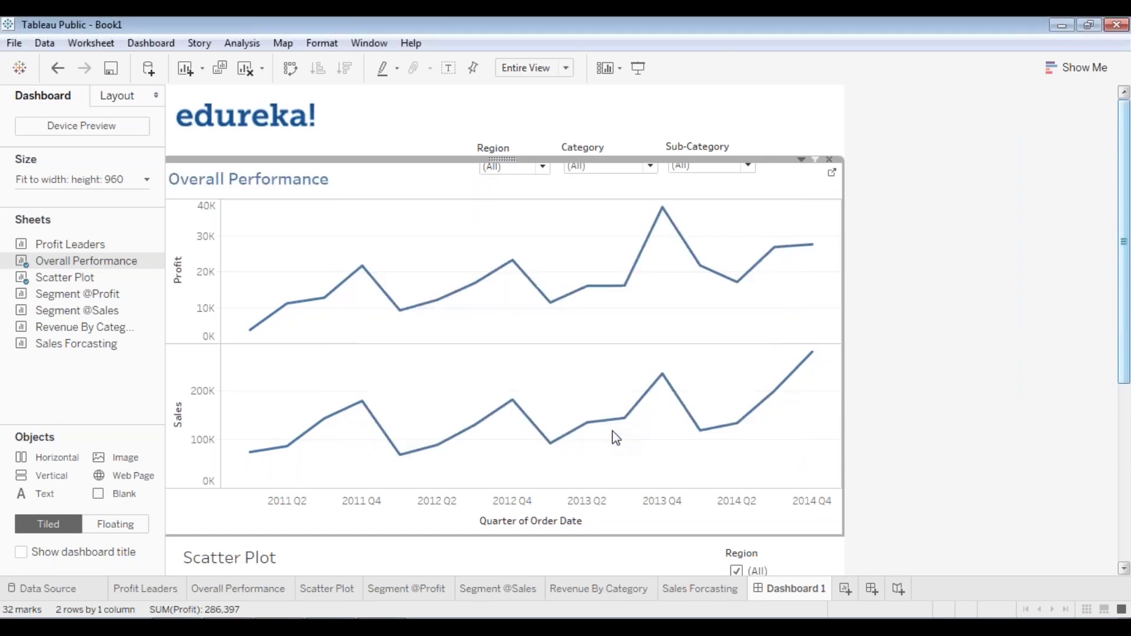
click(640, 68)
key(Escape)
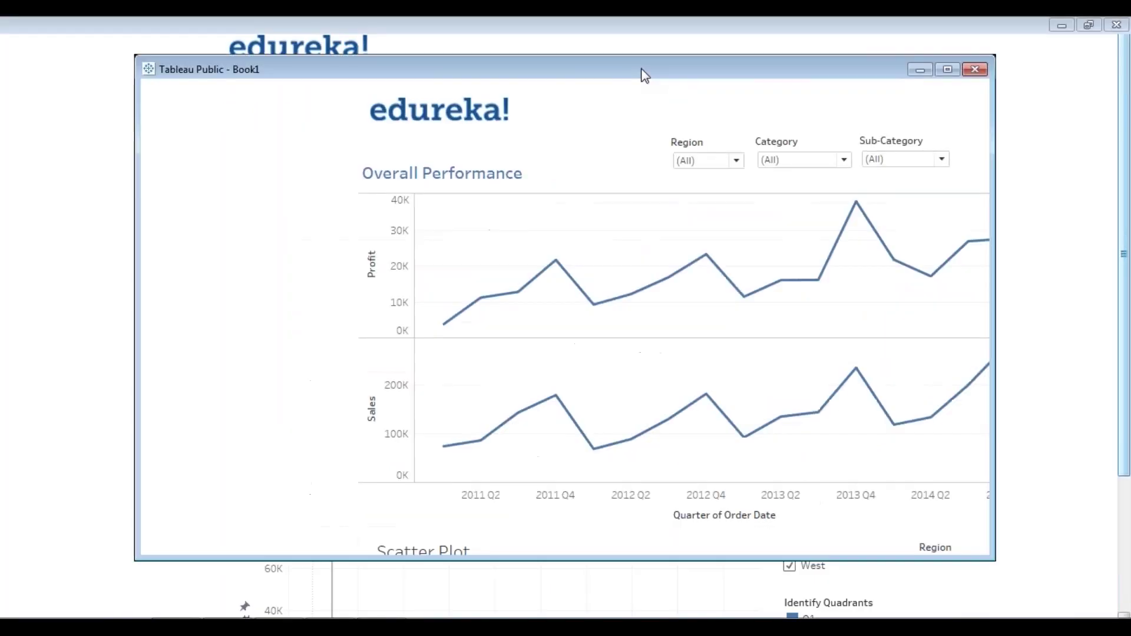
- Colour the Scatter Plot title blue and view the dashboard full-screen
double_click(254, 565)
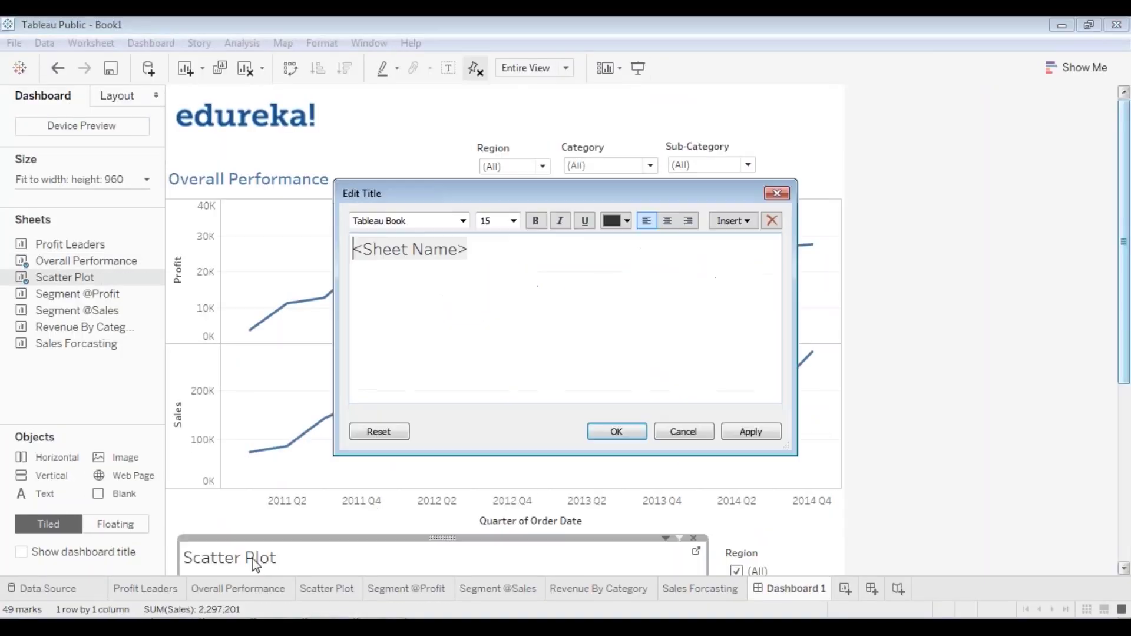
drag(490, 253, 352, 249)
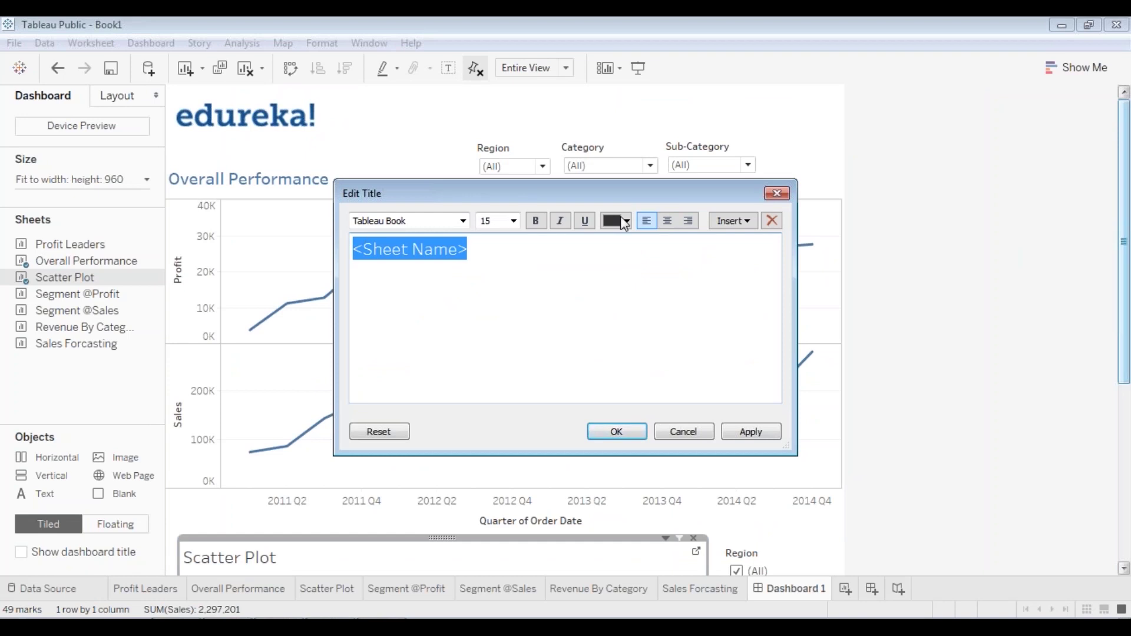
click(627, 220)
click(707, 243)
click(750, 431)
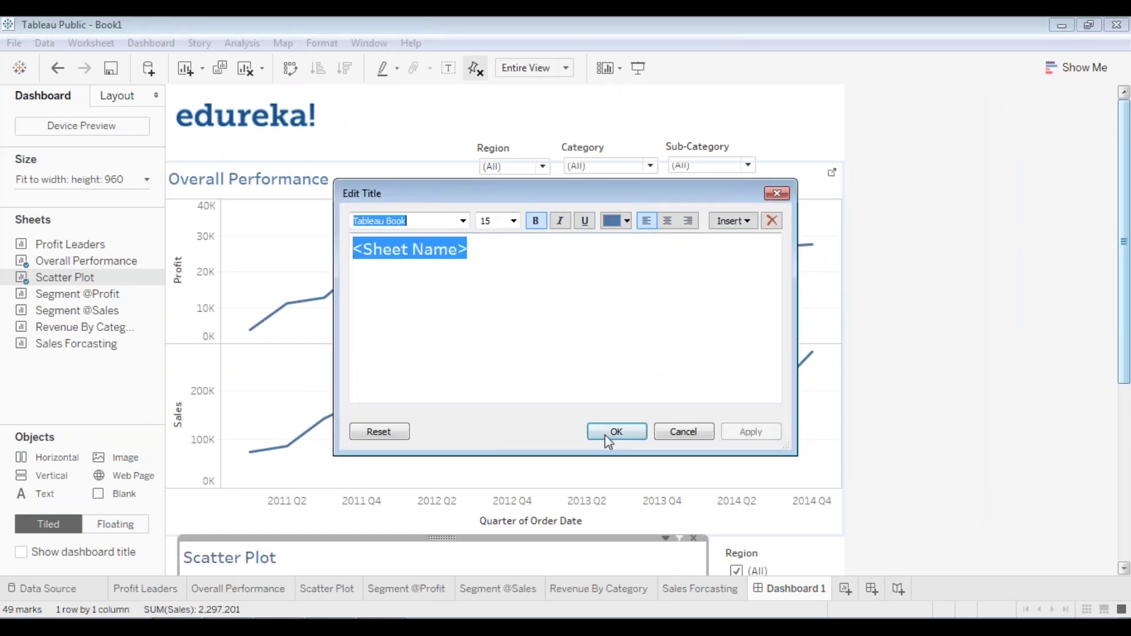
click(616, 432)
click(638, 69)
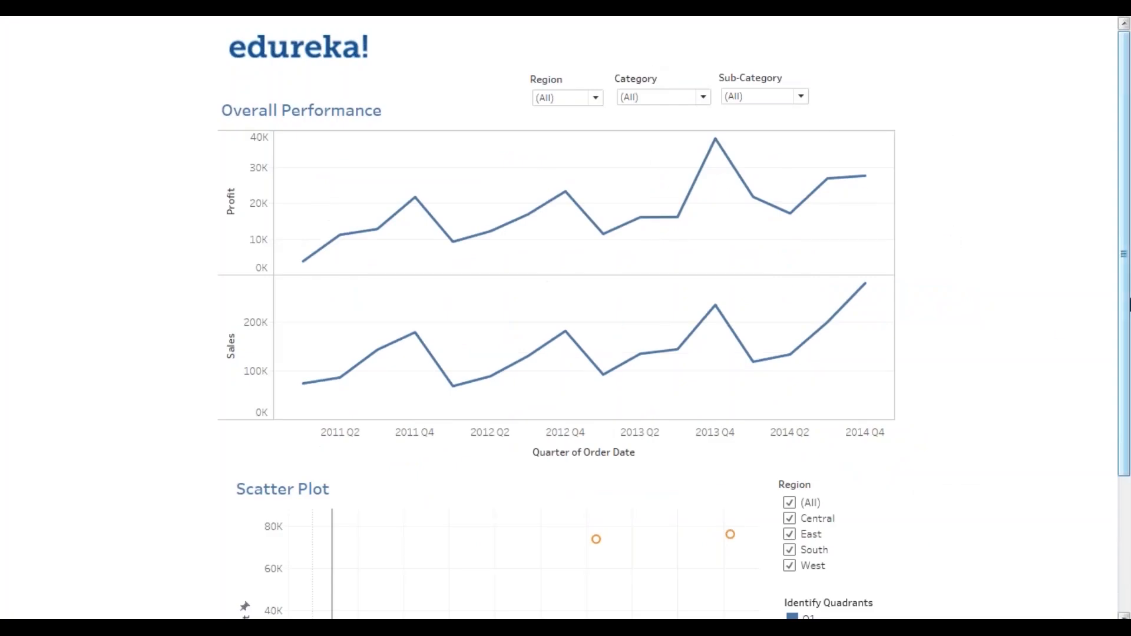
mouse_move(1124, 318)
mouse_down()
mouse_move(1124, 465)
mouse_move(1123, 339)
mouse_up()
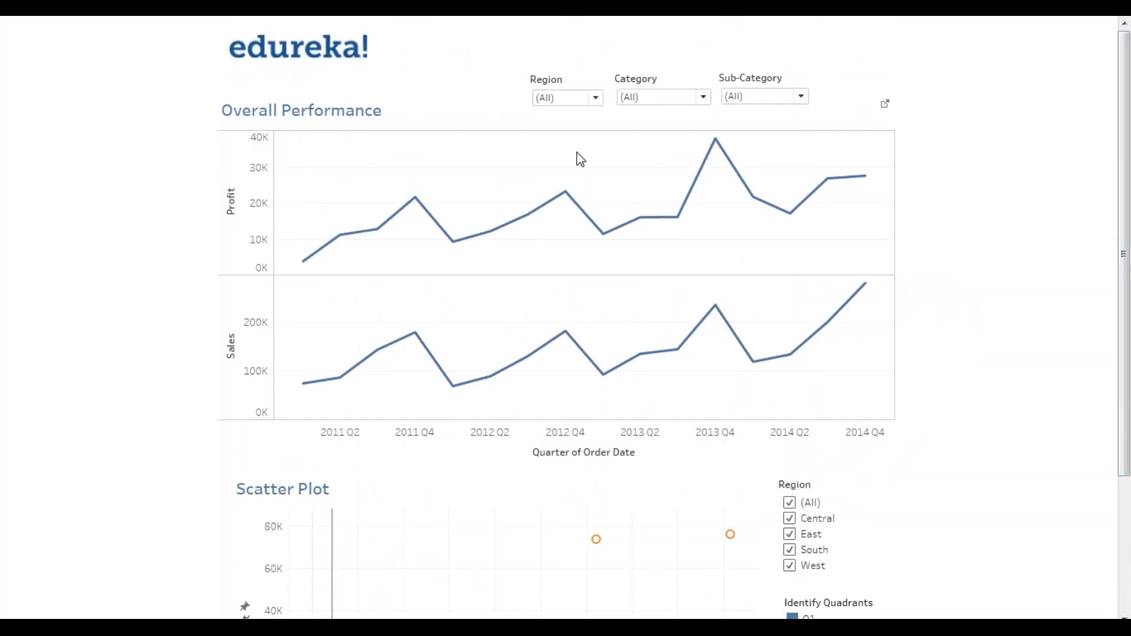
click(578, 100)
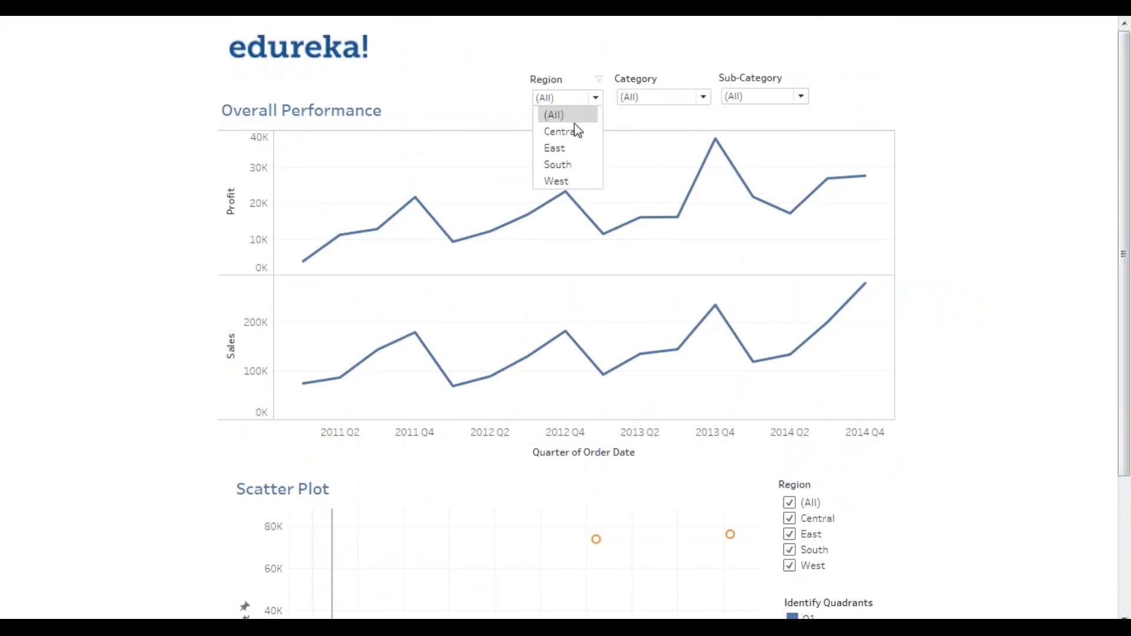
click(576, 130)
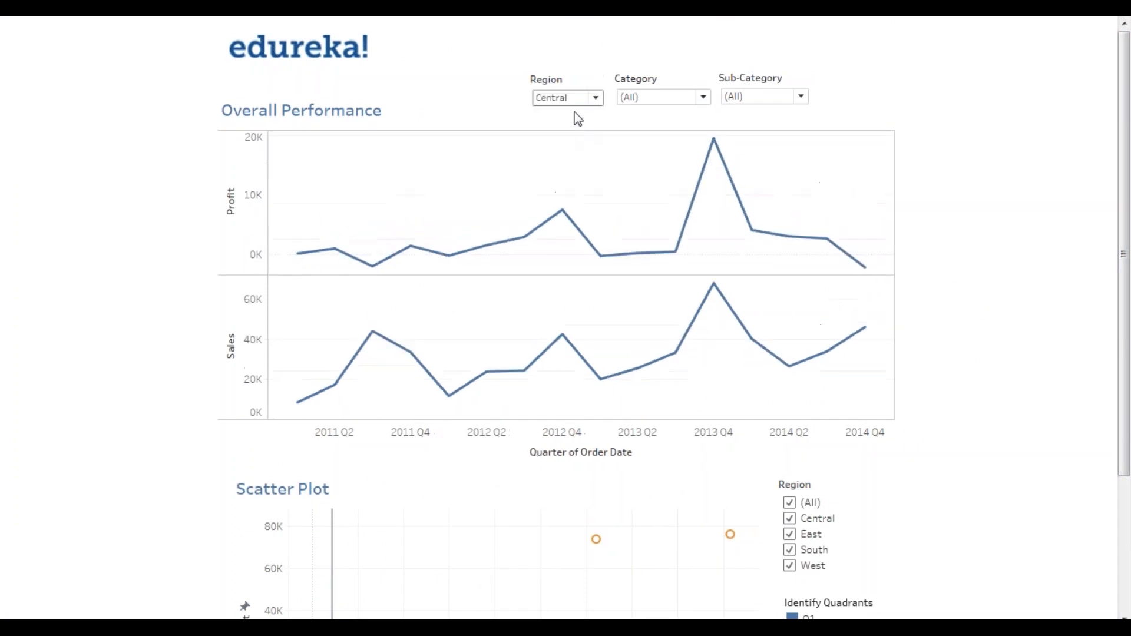
click(582, 103)
click(589, 149)
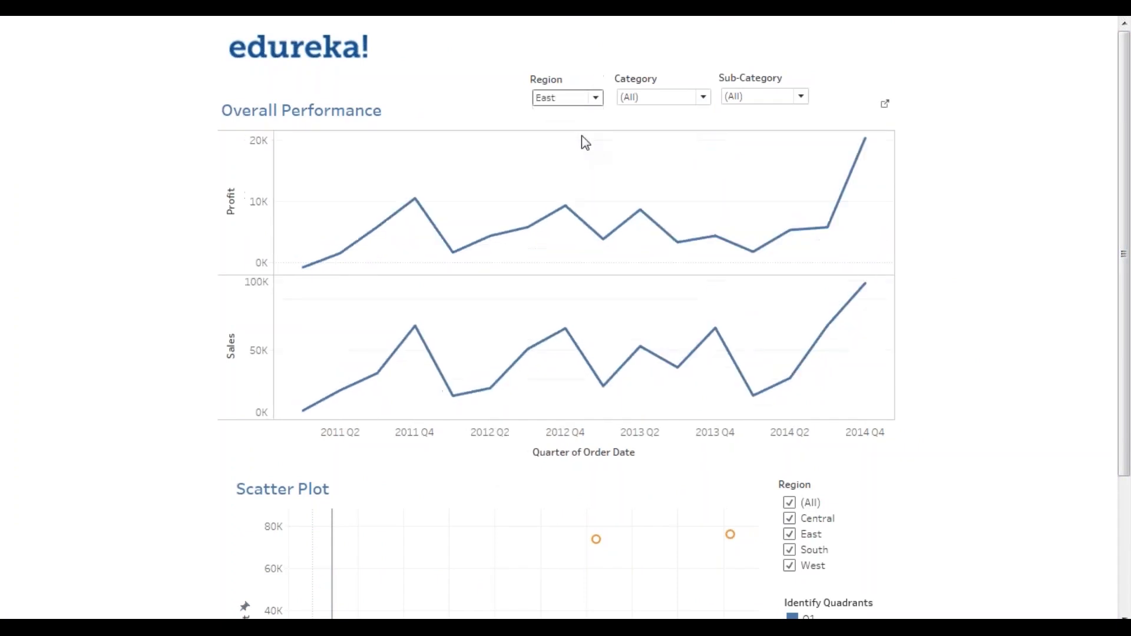
click(579, 105)
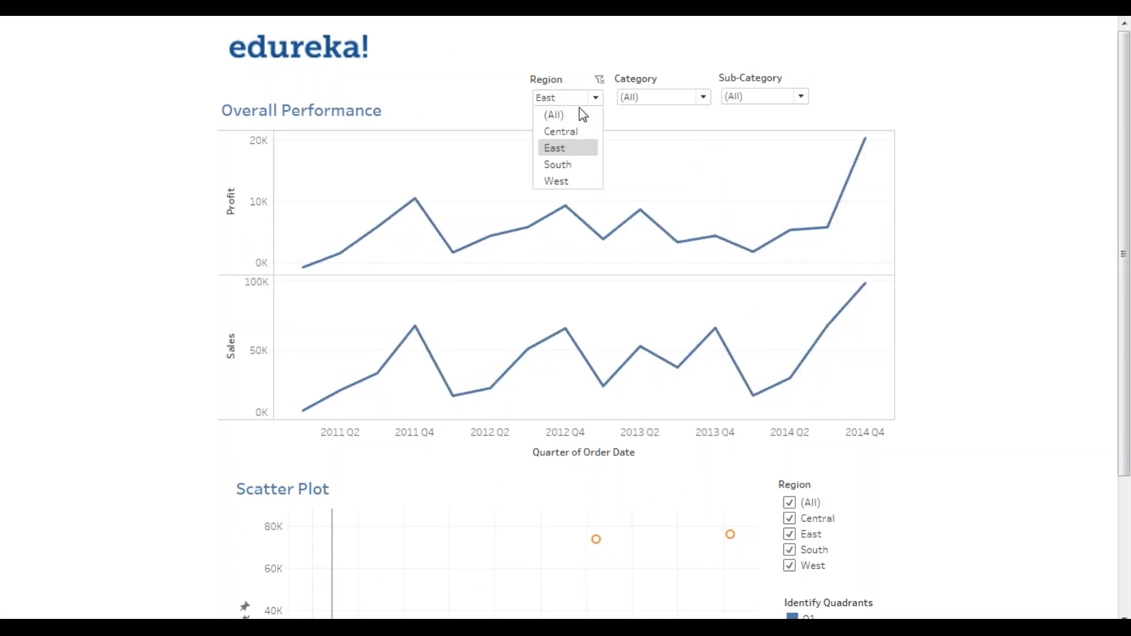
click(571, 172)
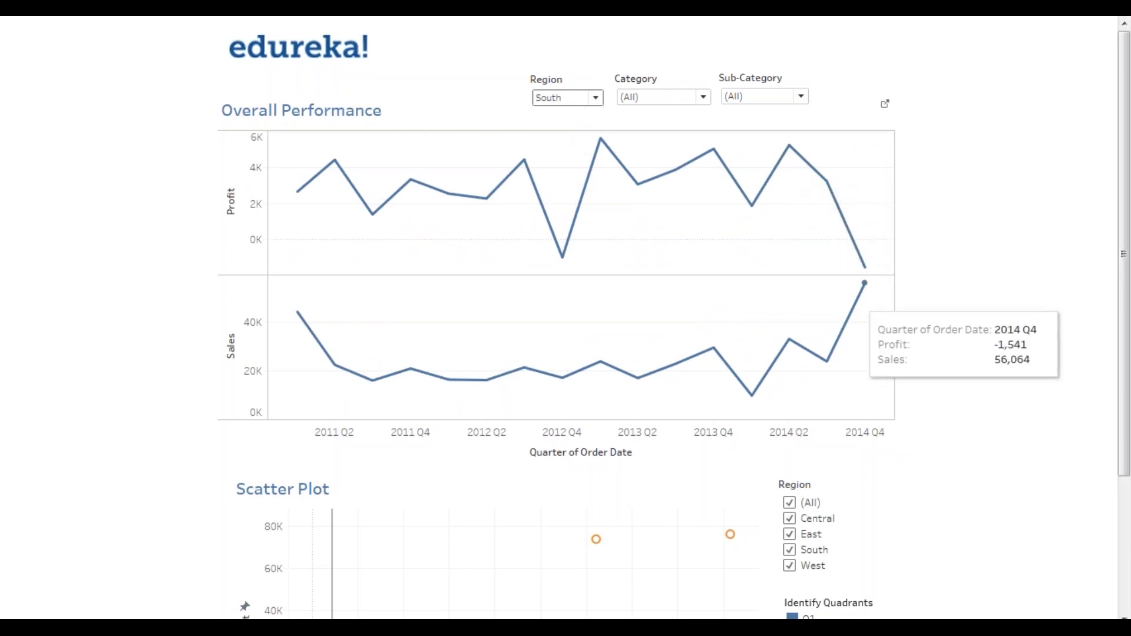
mouse_move(864, 270)
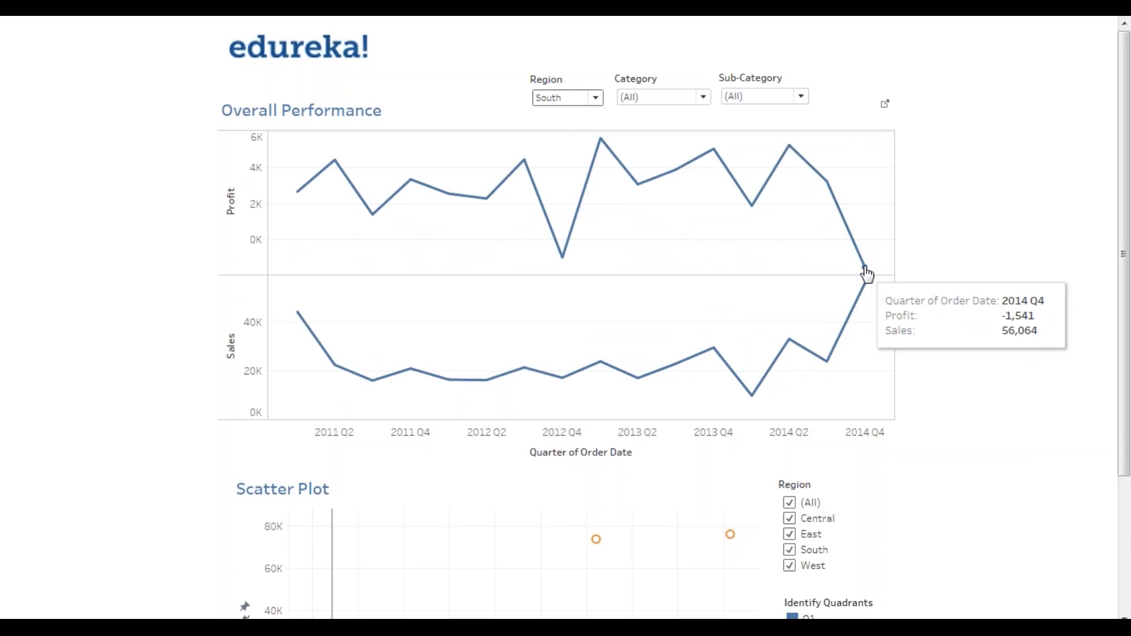
click(592, 98)
click(556, 182)
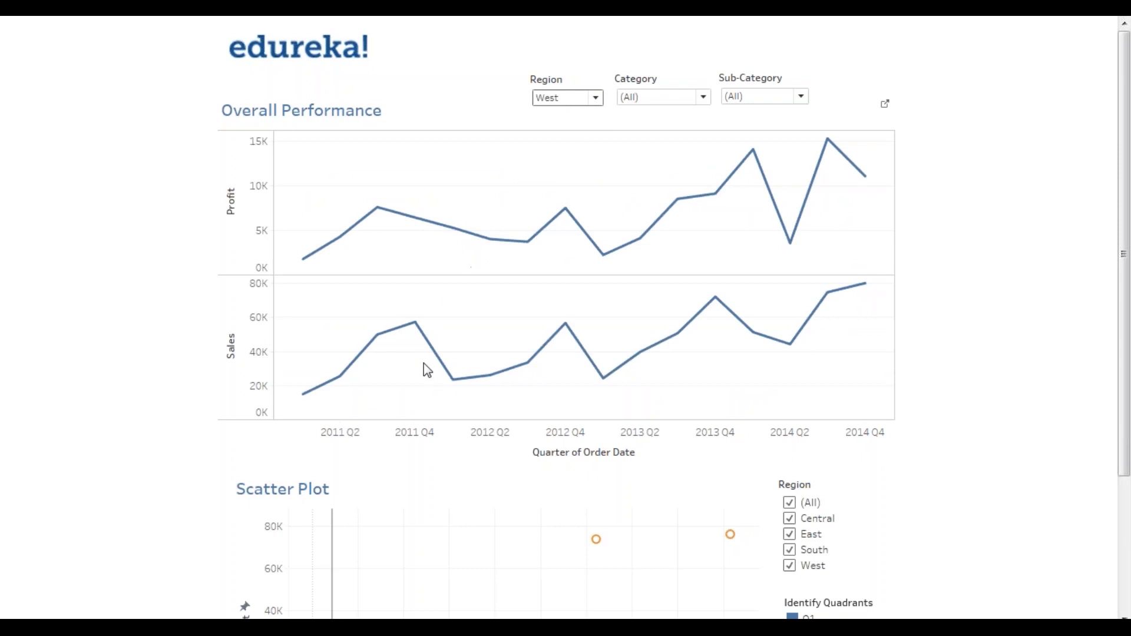
mouse_move(869, 174)
click(569, 98)
click(565, 115)
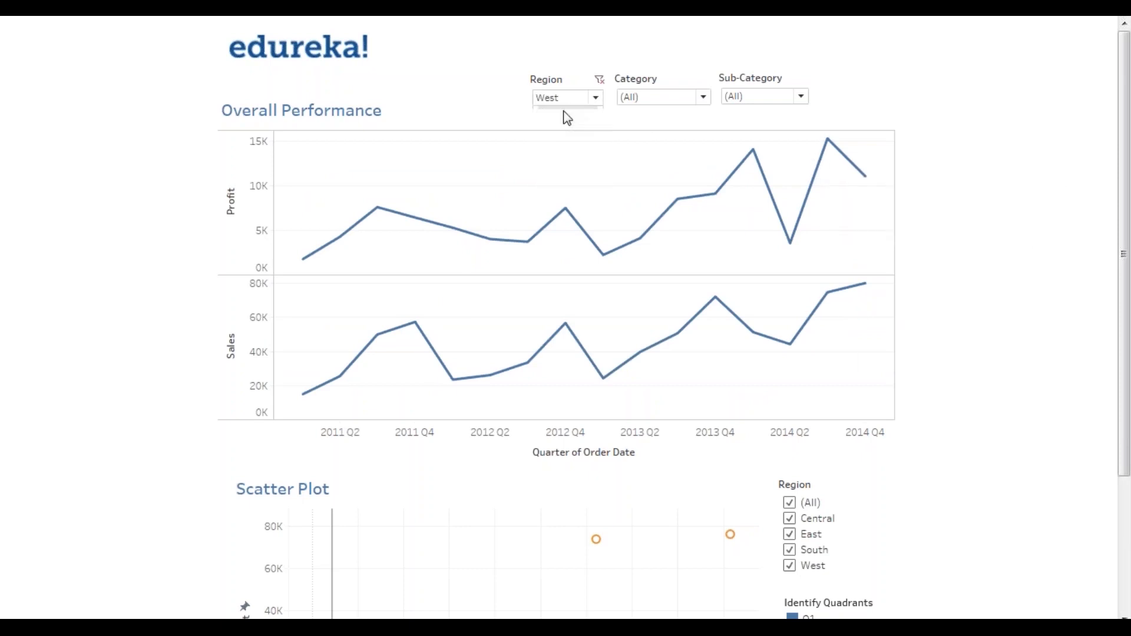
click(659, 105)
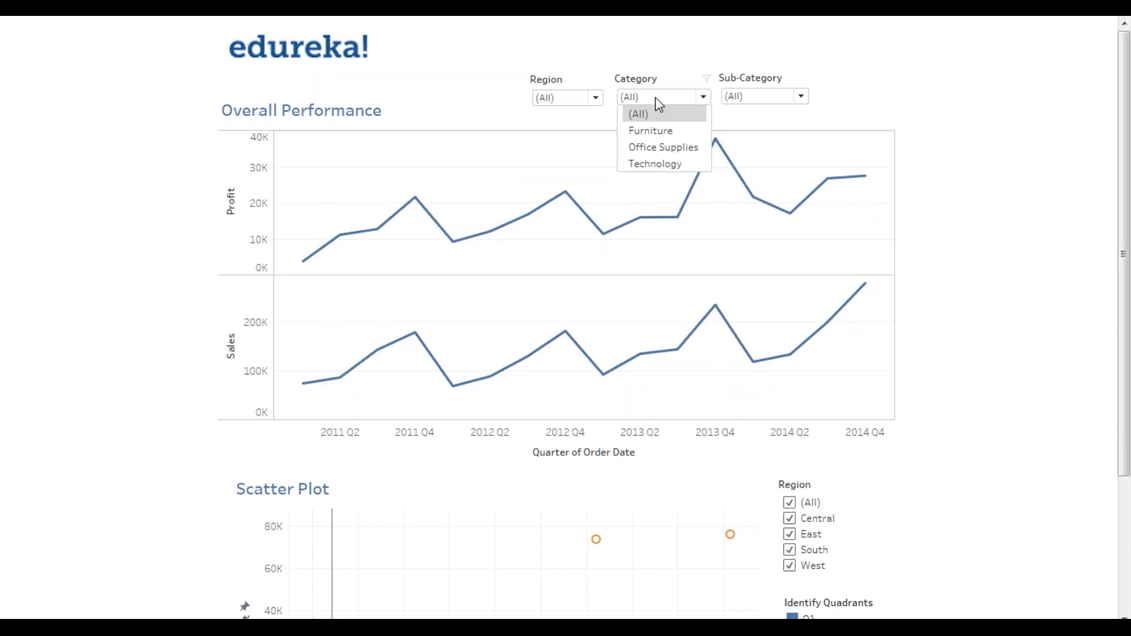
click(675, 132)
mouse_move(537, 202)
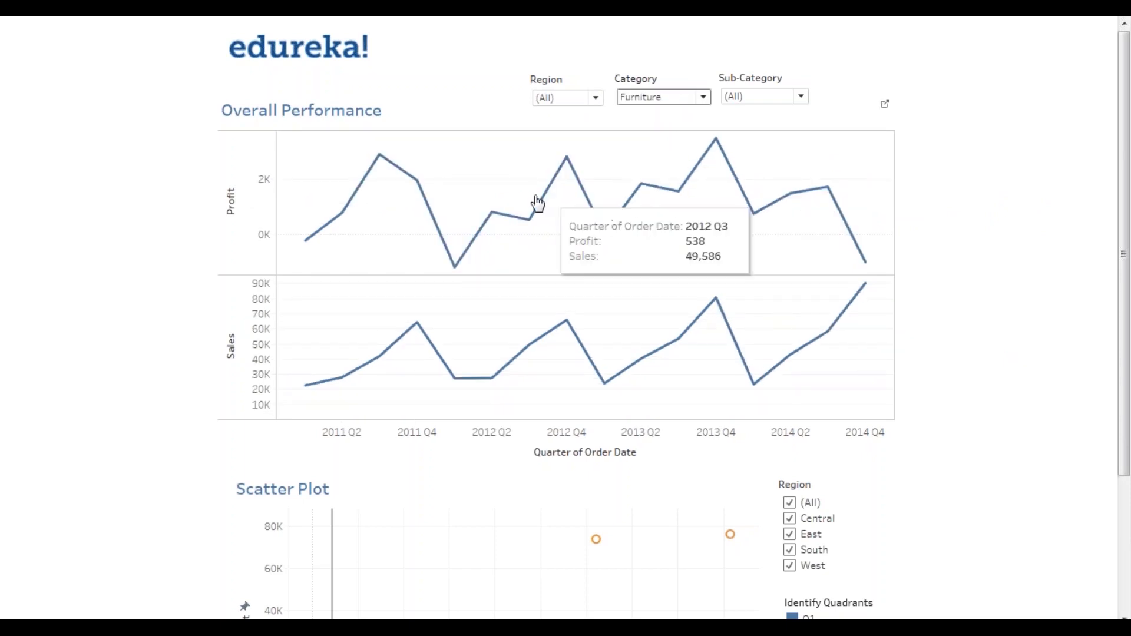
mouse_move(866, 299)
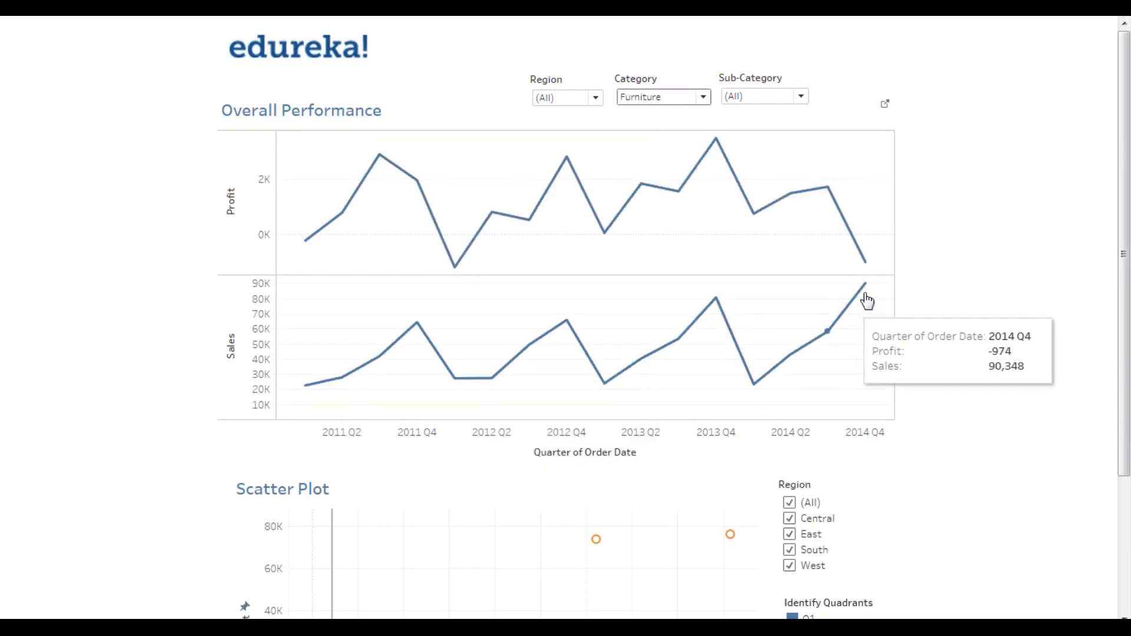
click(687, 101)
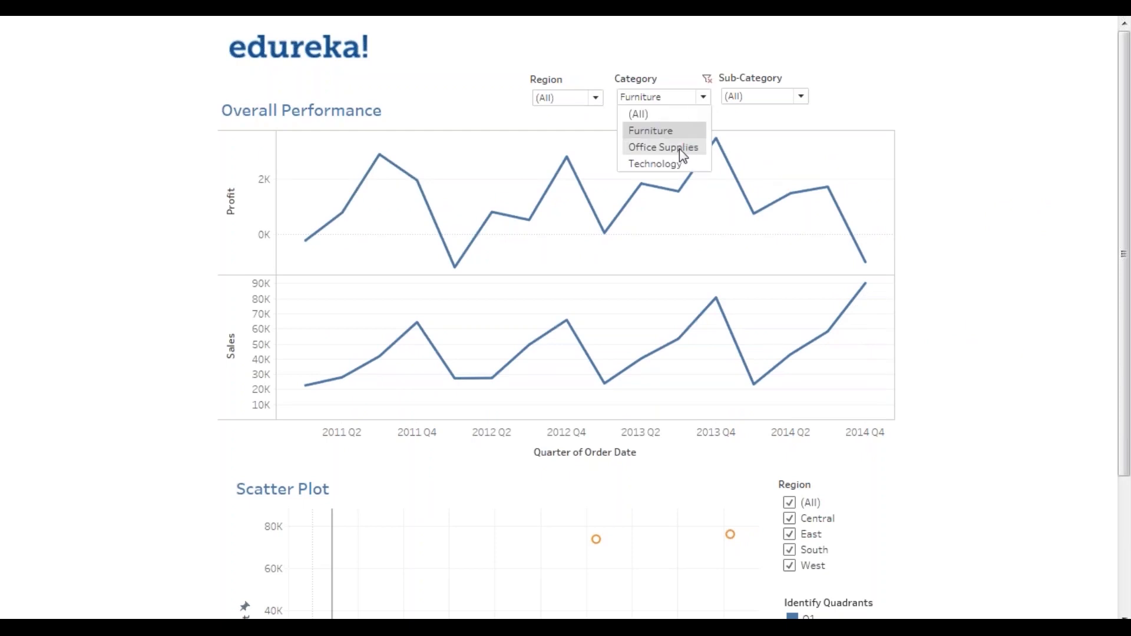
click(680, 148)
click(680, 98)
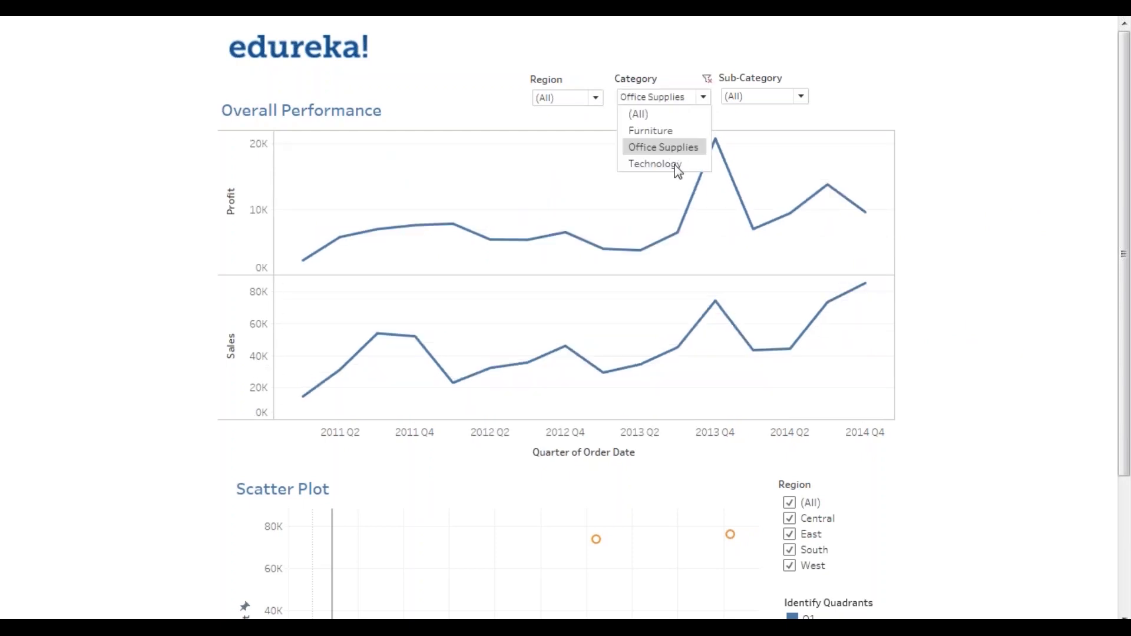
click(677, 165)
click(681, 98)
click(677, 114)
click(744, 99)
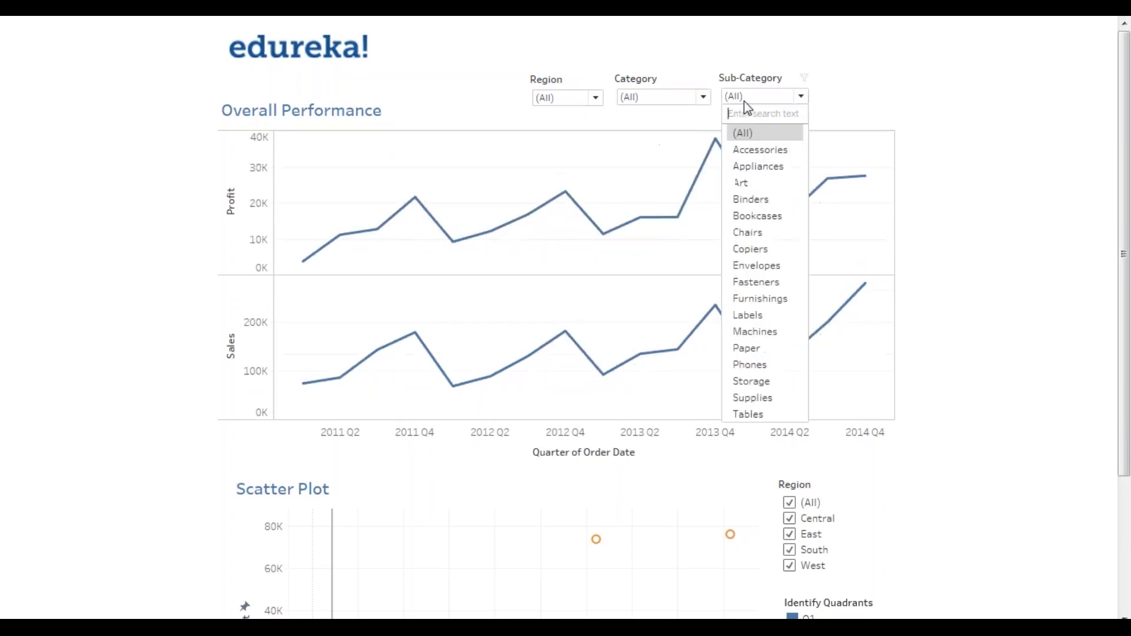
click(770, 234)
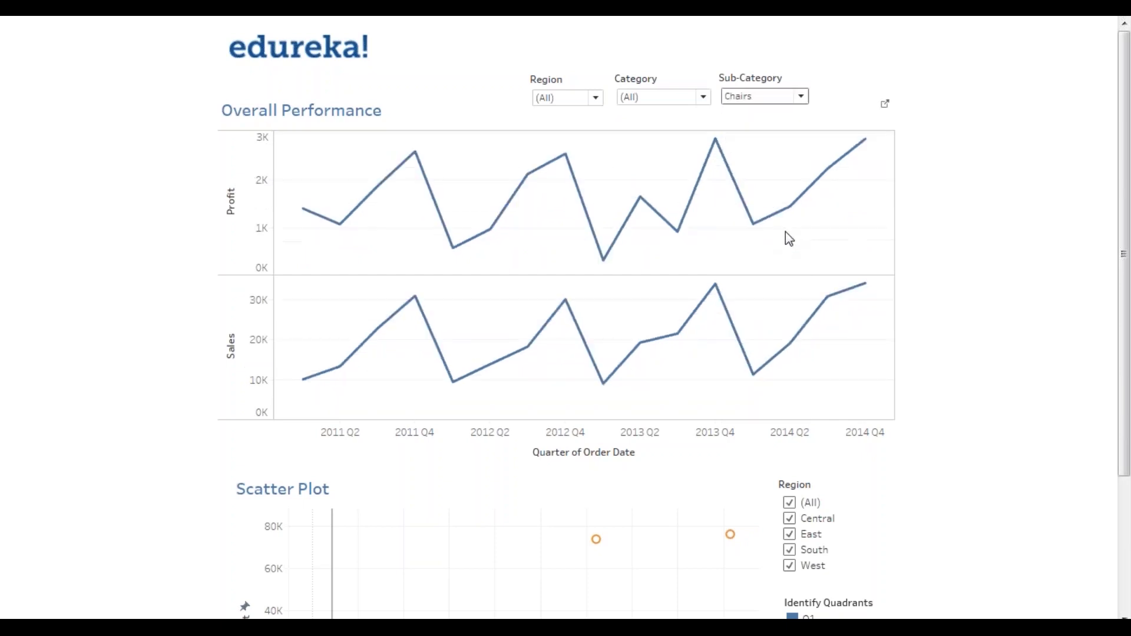
click(572, 98)
click(561, 131)
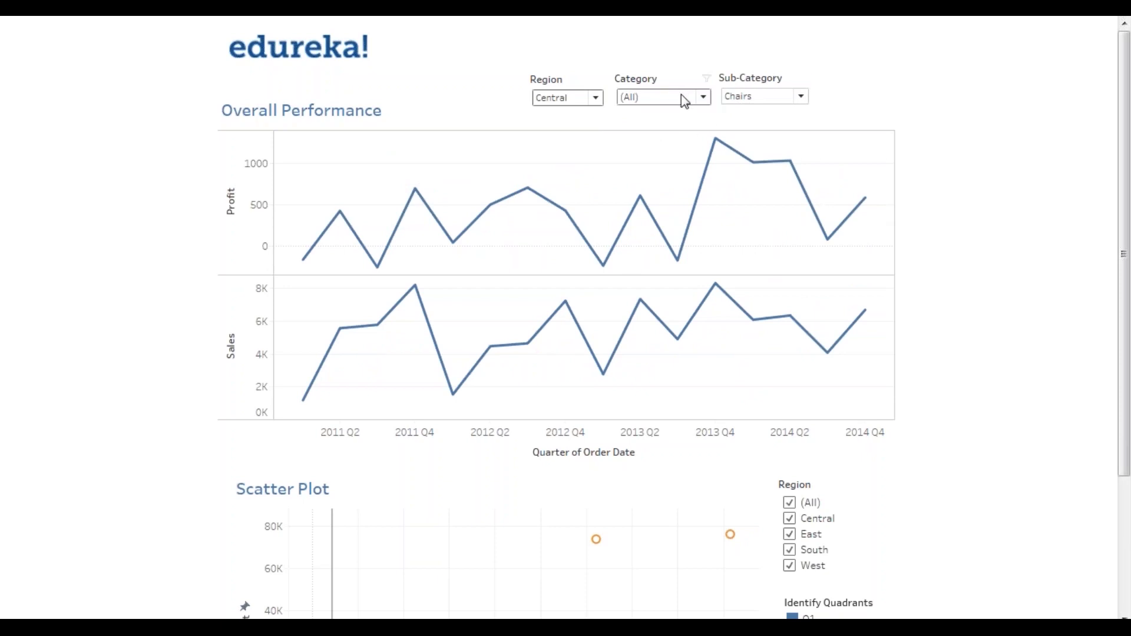
click(594, 98)
click(575, 116)
click(780, 99)
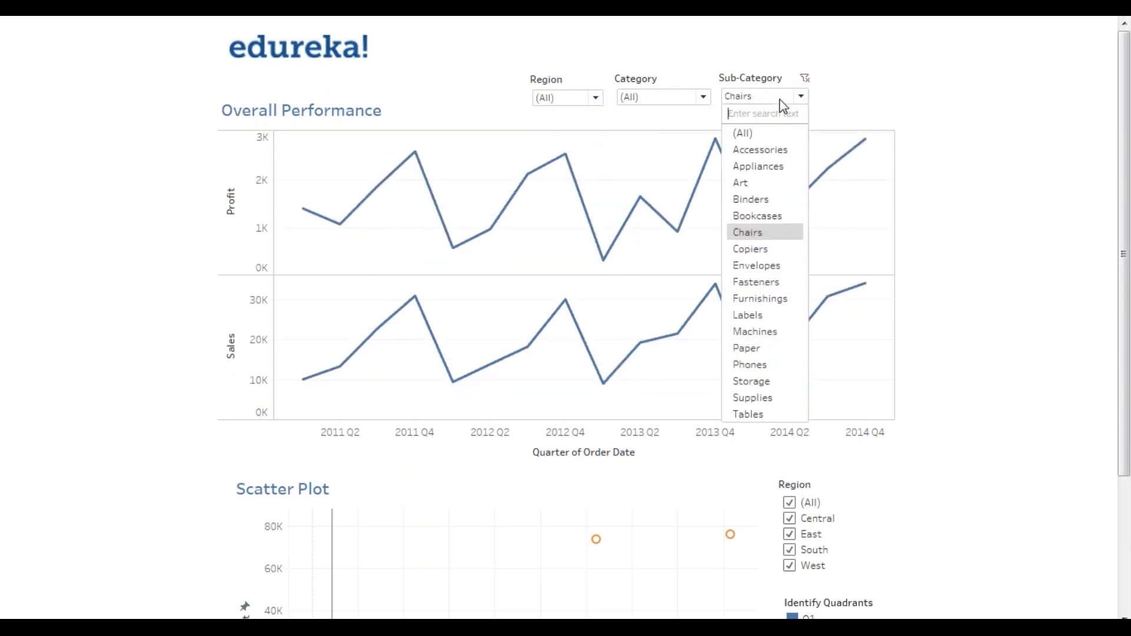
click(767, 132)
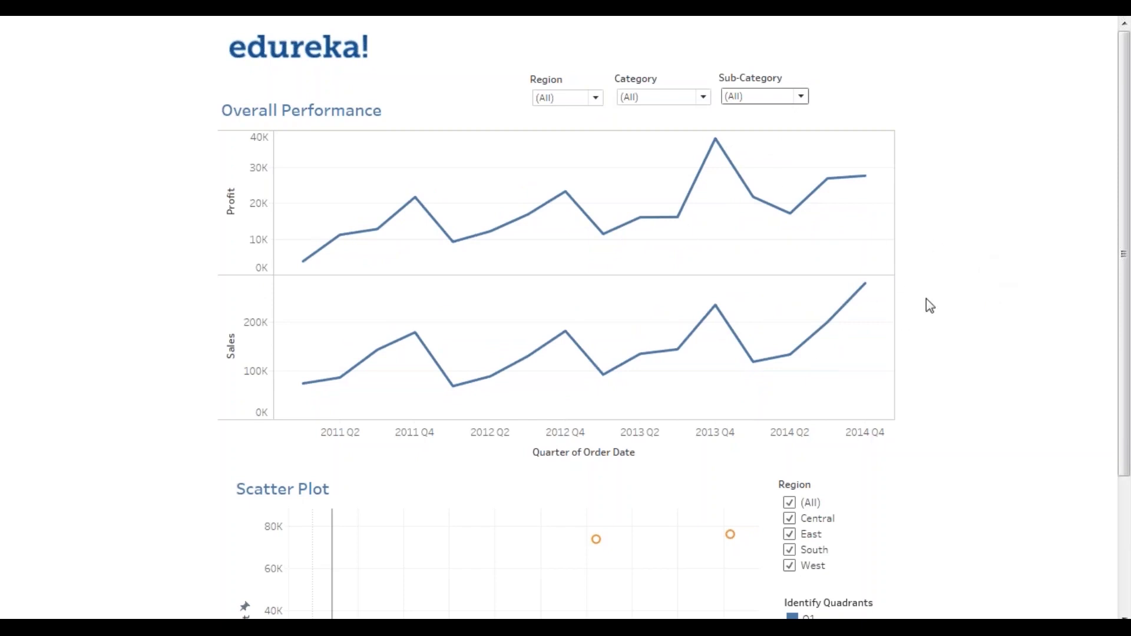
- Zoom into the scatter plot points and pan around to show the negative profits
scroll(995, 318, down, 3)
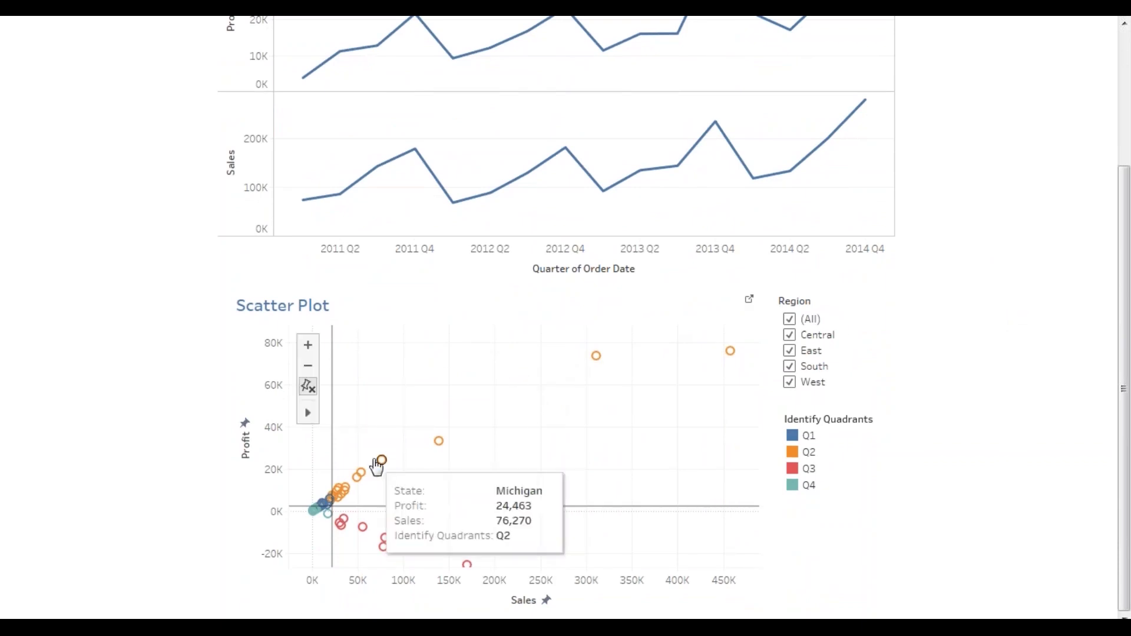
double_click(356, 434)
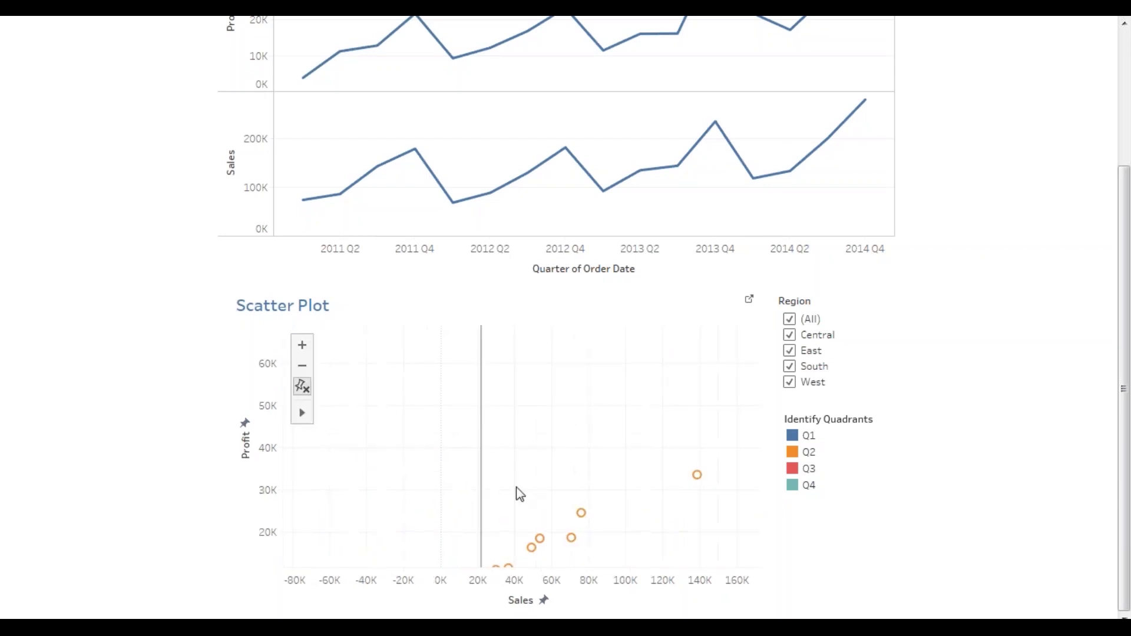
drag(517, 495, 507, 363)
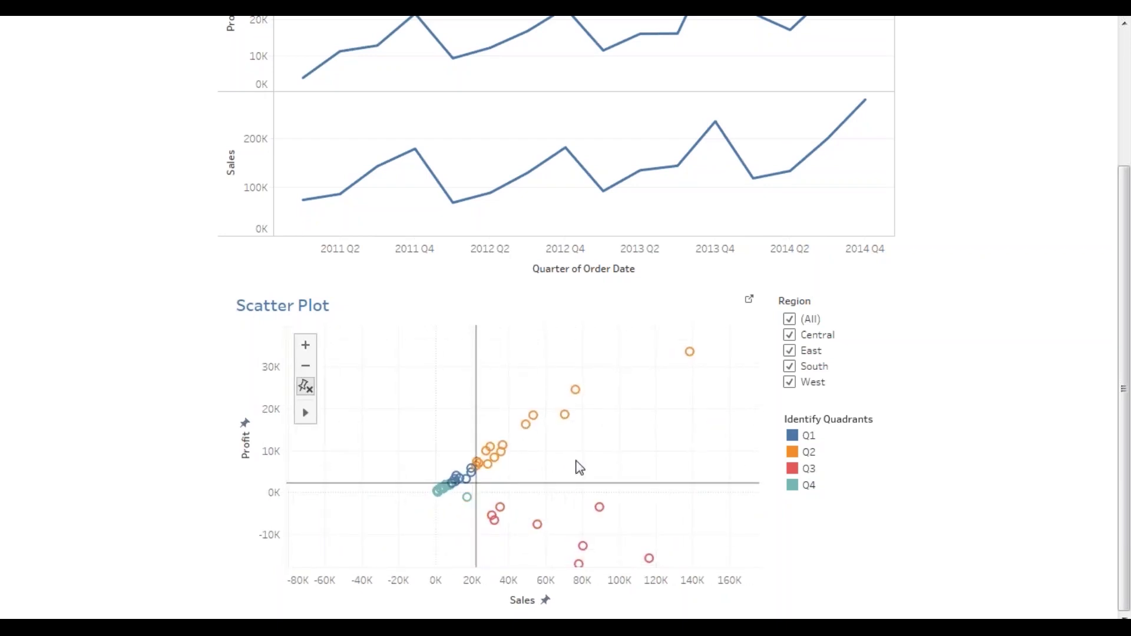
drag(578, 467, 554, 465)
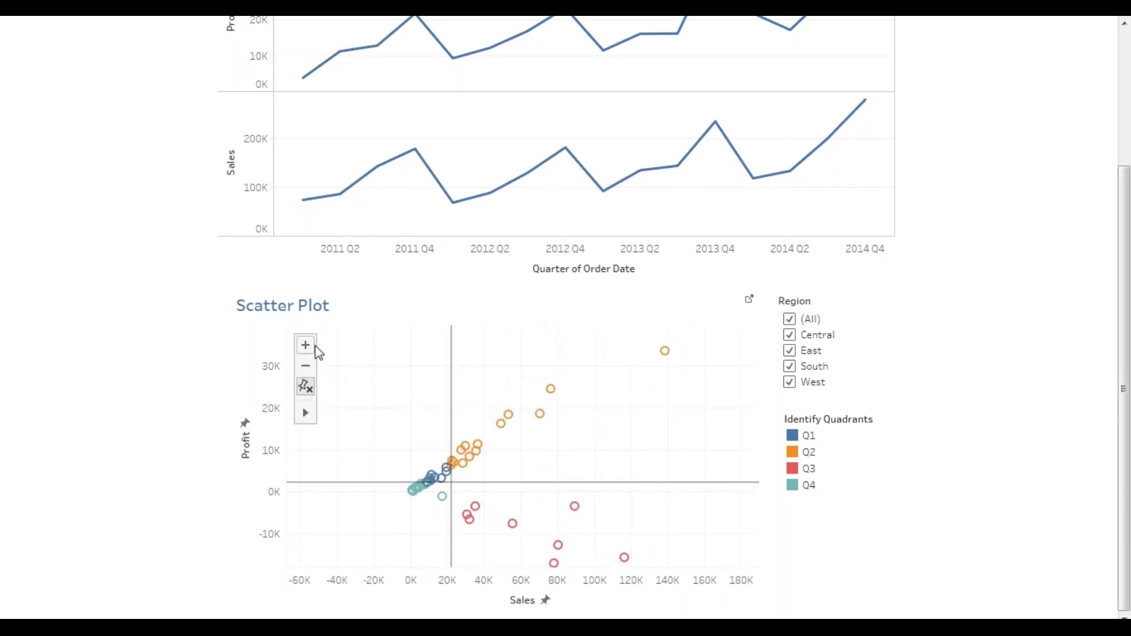
scroll(573, 454, up, 3)
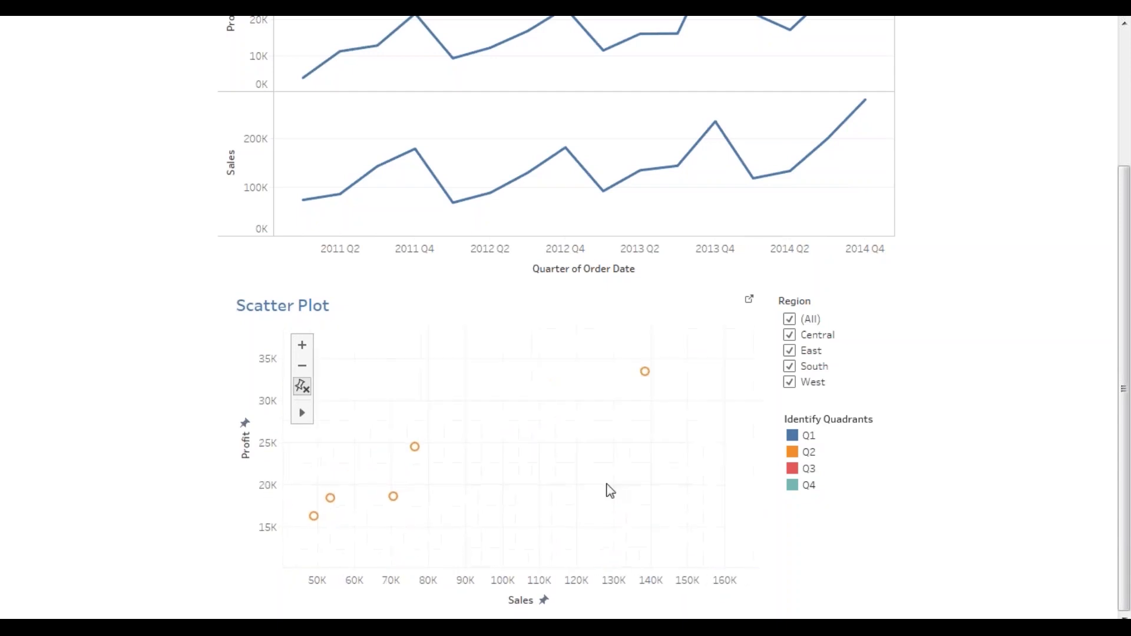
drag(609, 489, 682, 425)
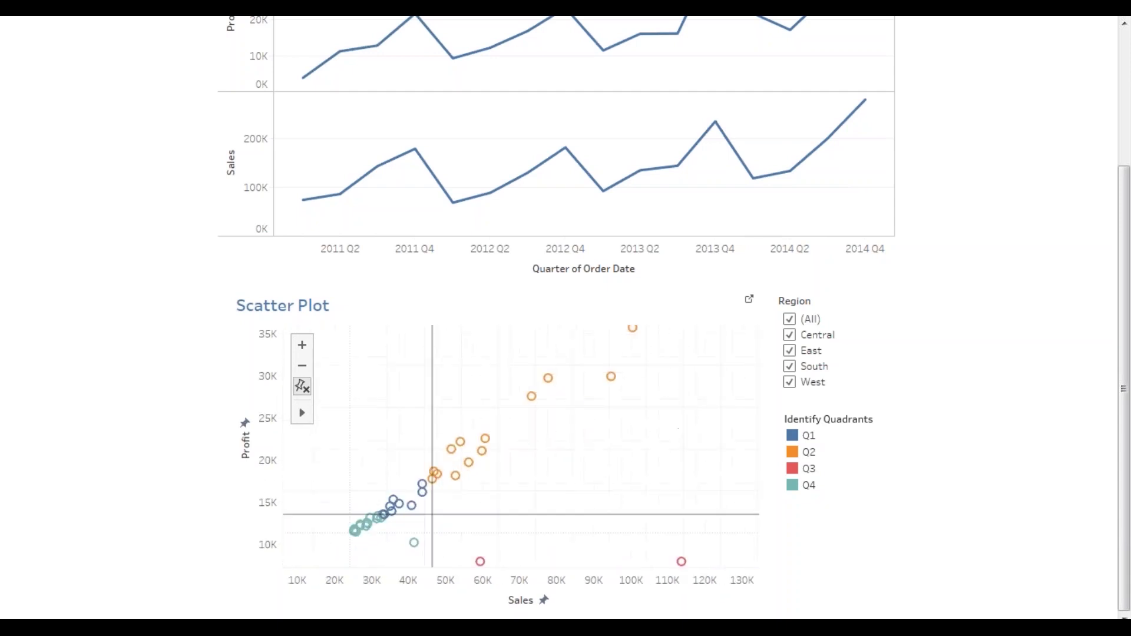
- Zoom the scatter plot out three levels, so Sales spans roughly -200K to 300K, and recentre the points
click(303, 371)
click(303, 372)
click(302, 371)
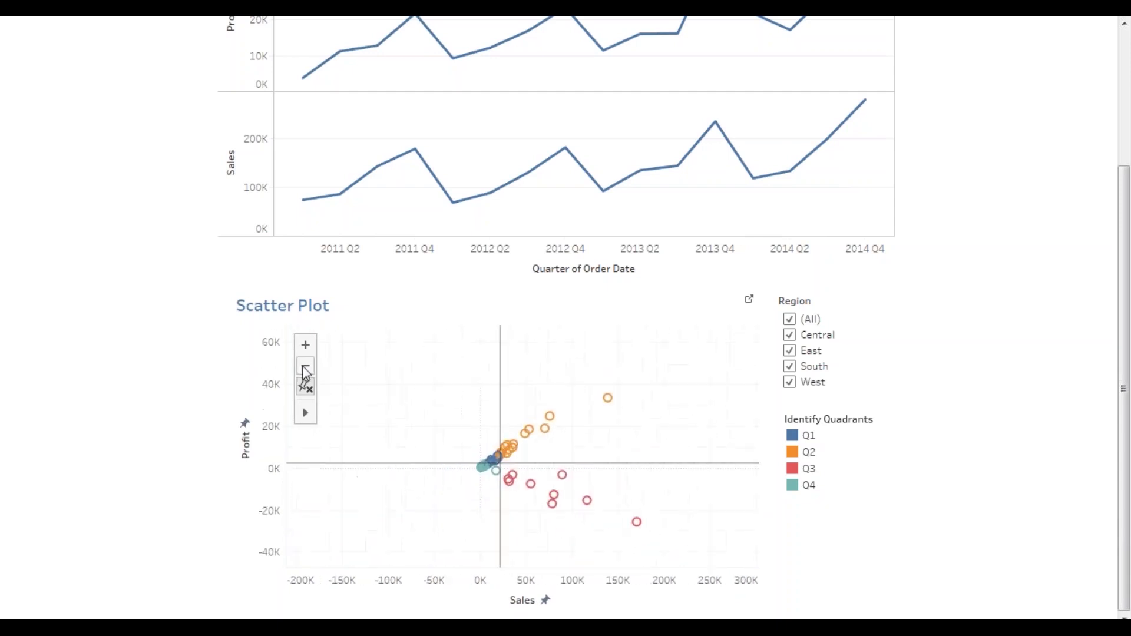
drag(635, 437, 495, 482)
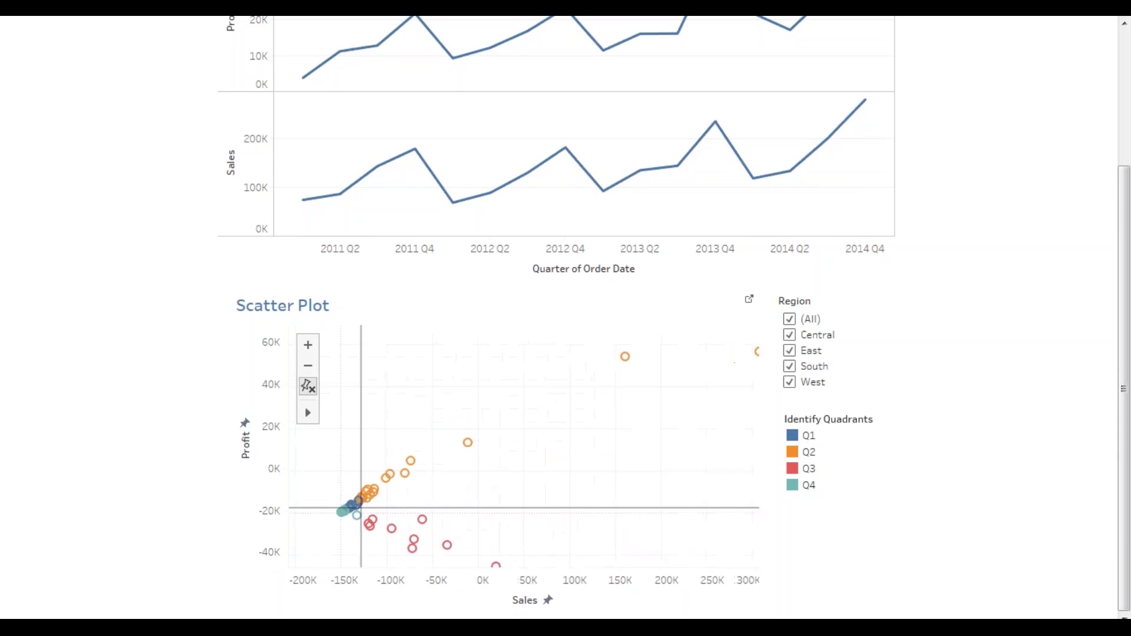
drag(638, 476, 606, 471)
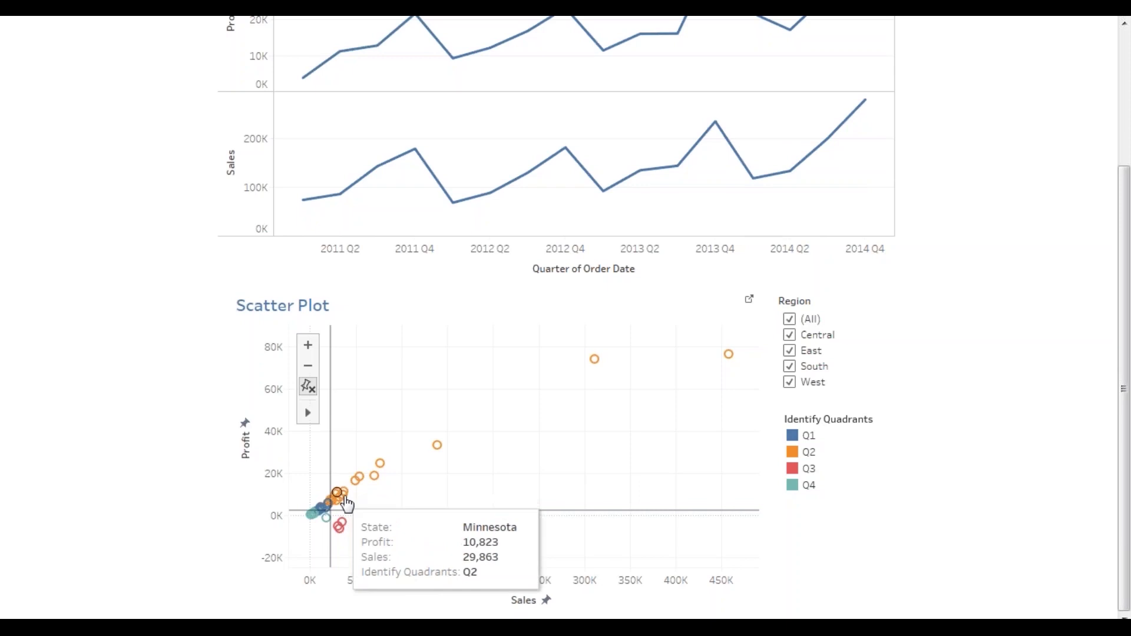
click(790, 320)
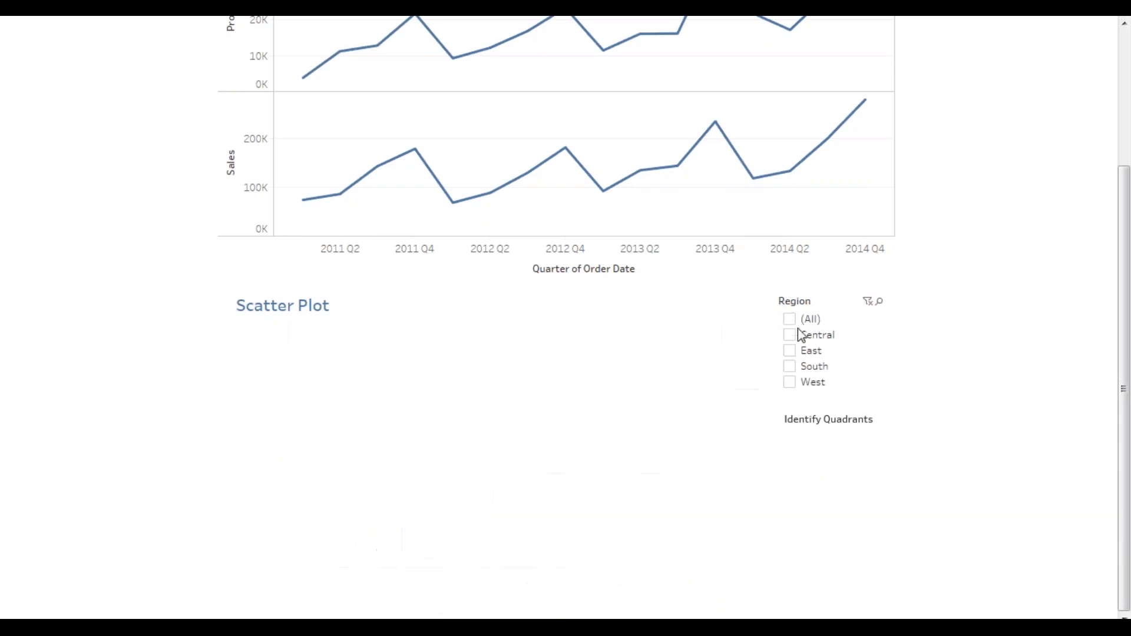
click(789, 334)
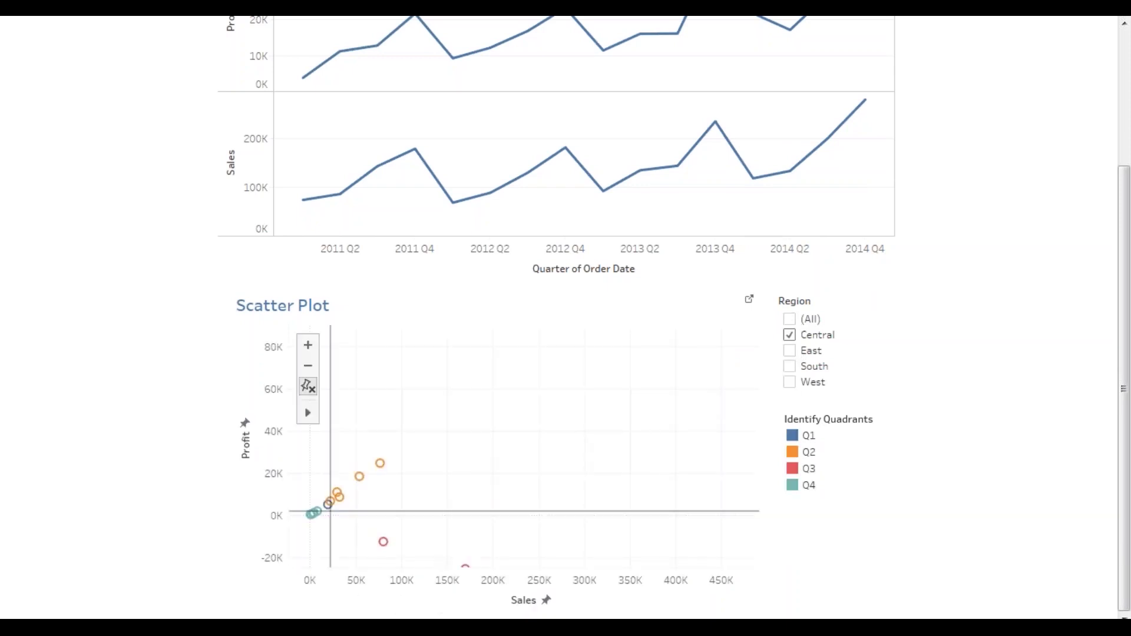
drag(428, 505, 485, 469)
drag(580, 435, 587, 439)
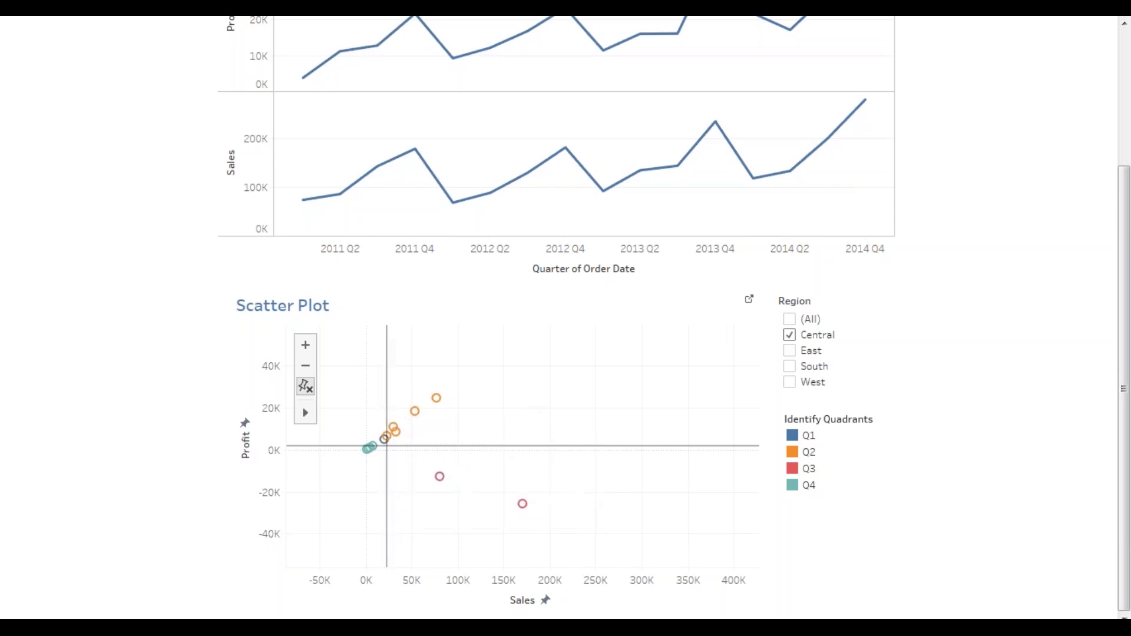
click(790, 335)
click(790, 382)
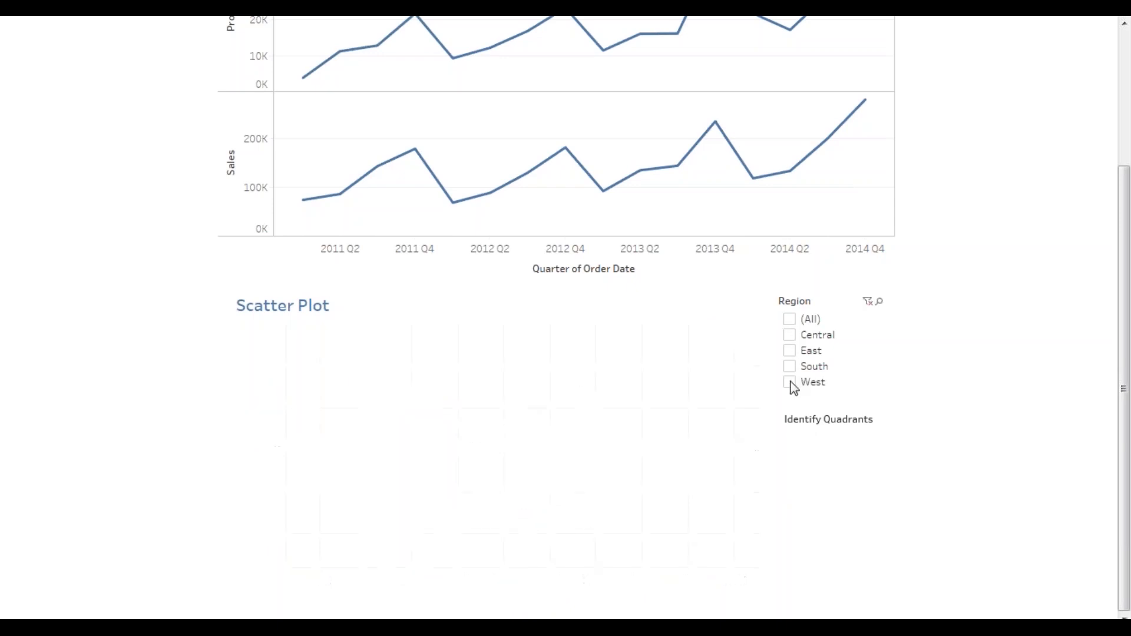
drag(366, 425, 528, 457)
mouse_move(670, 366)
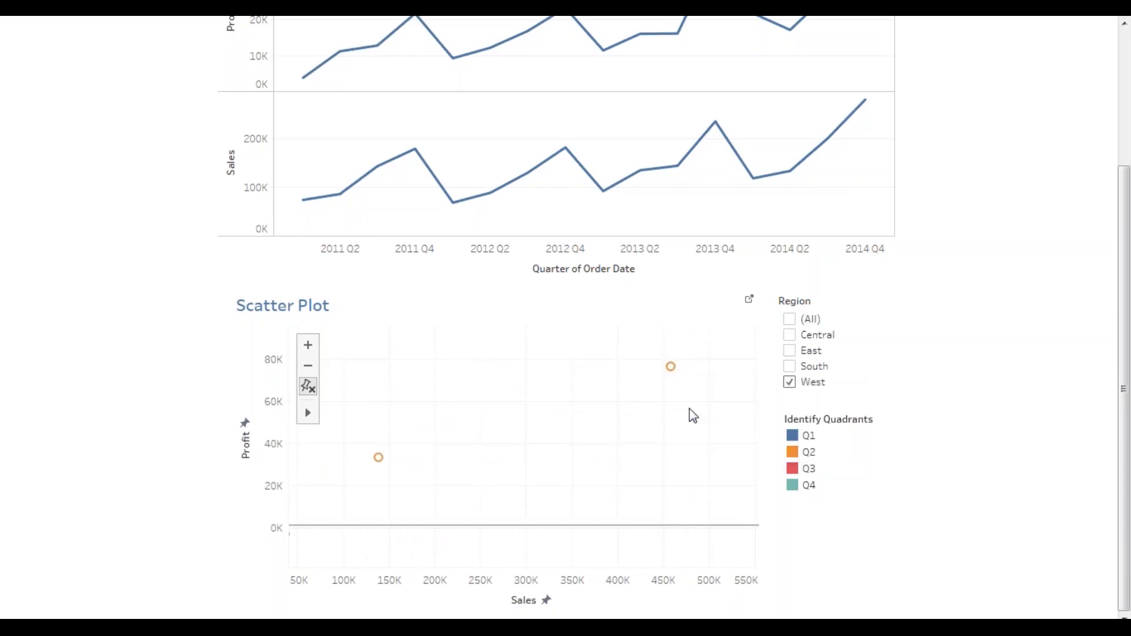
drag(515, 470, 623, 394)
mouse_move(495, 388)
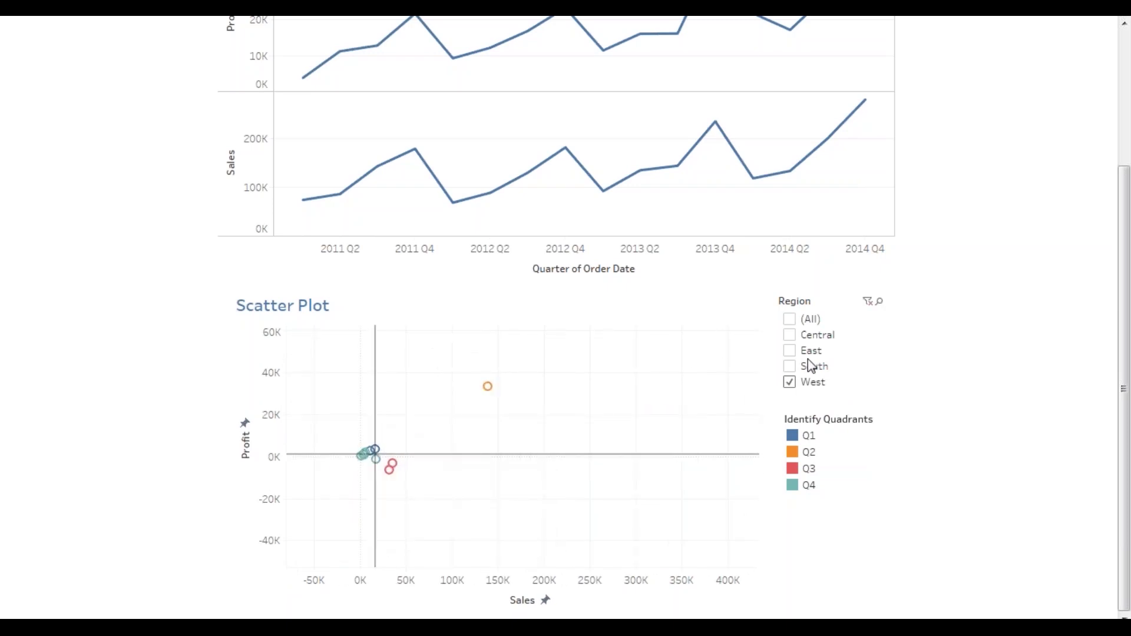
click(790, 366)
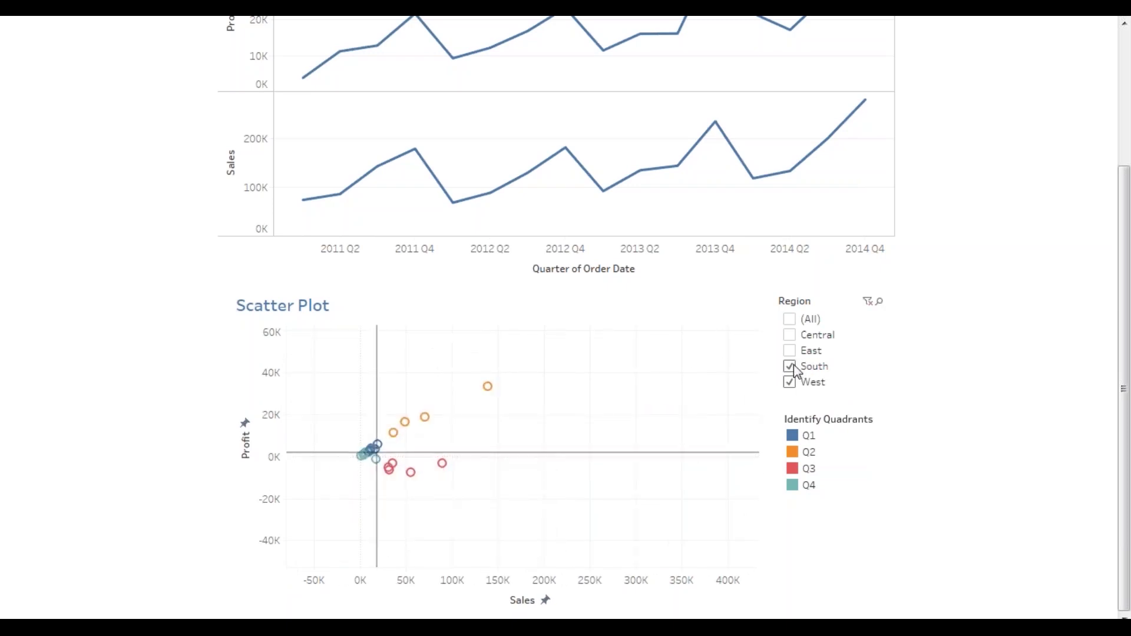
click(791, 319)
click(311, 366)
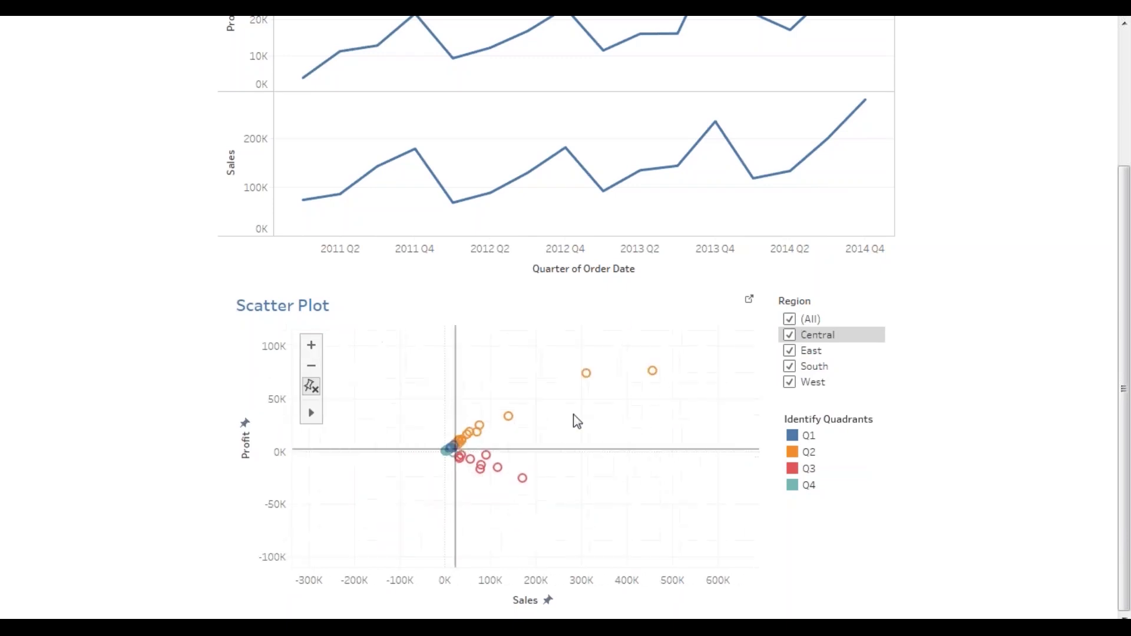
drag(576, 421, 522, 456)
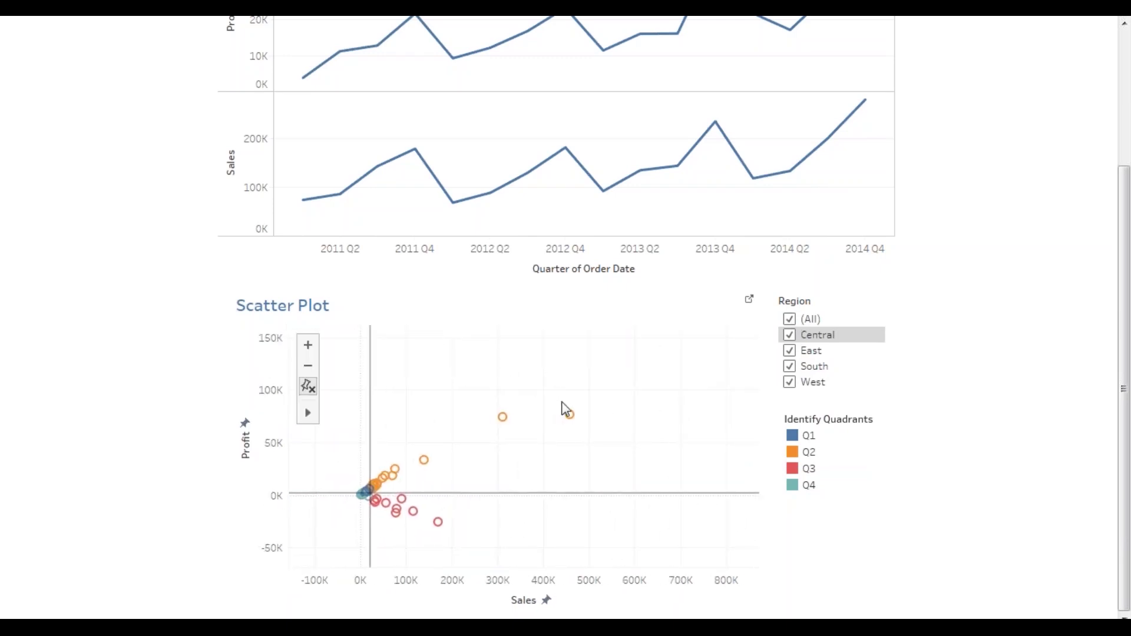
click(308, 345)
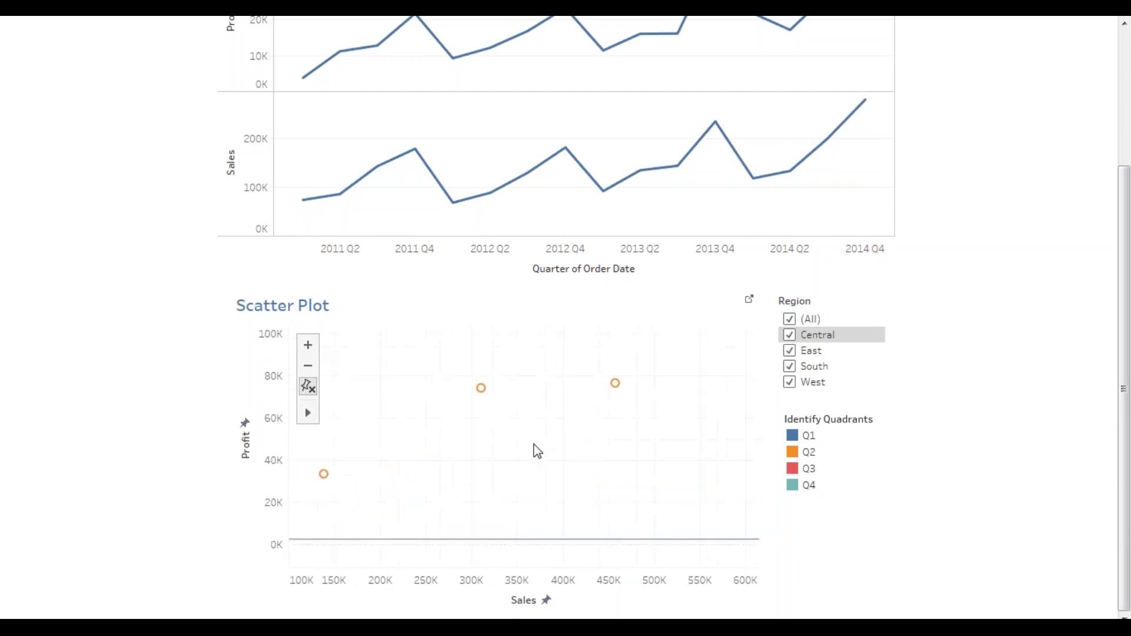
drag(538, 452, 649, 400)
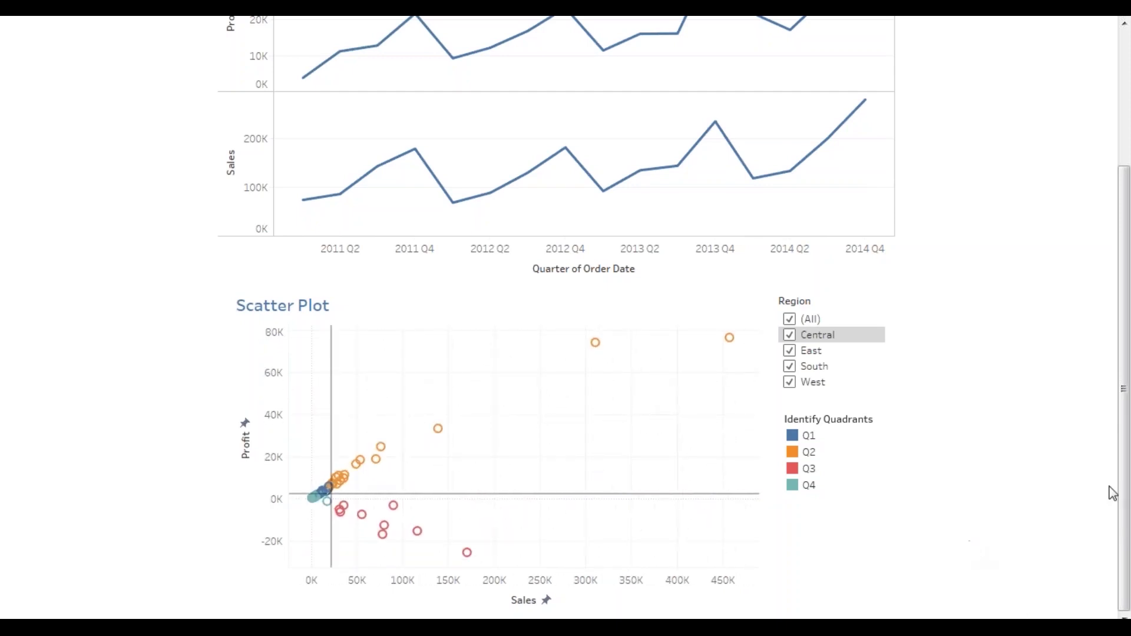
drag(1124, 392, 1124, 256)
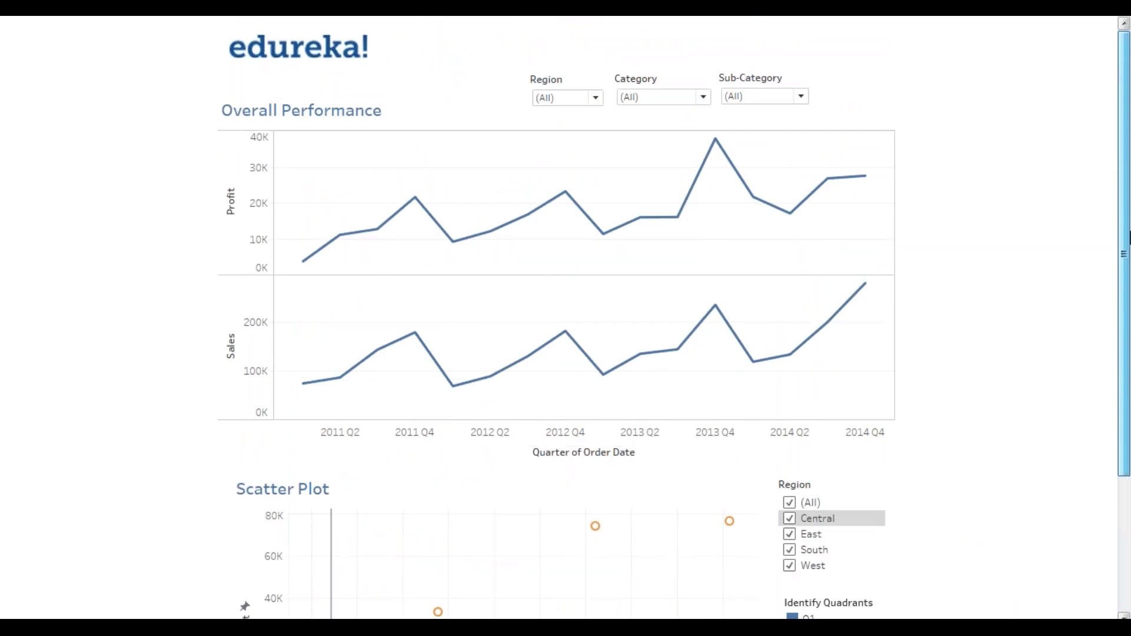
- Exit presentation mode and scroll Dashboard 1 down to the finished Scatter Plot
drag(1128, 237, 1129, 289)
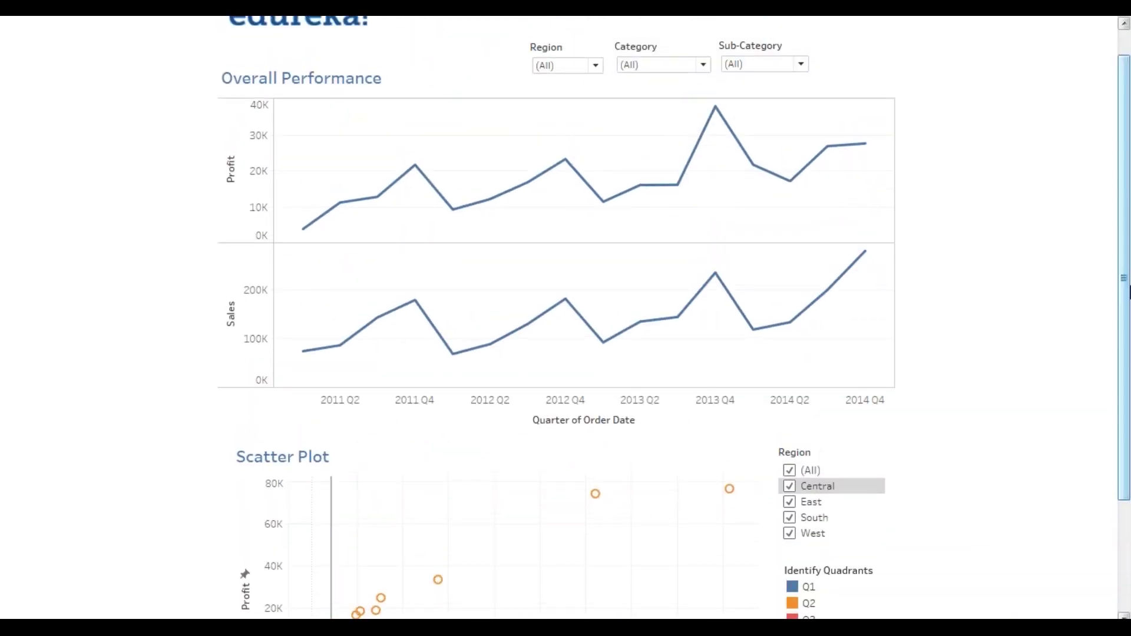
drag(1128, 337, 1130, 289)
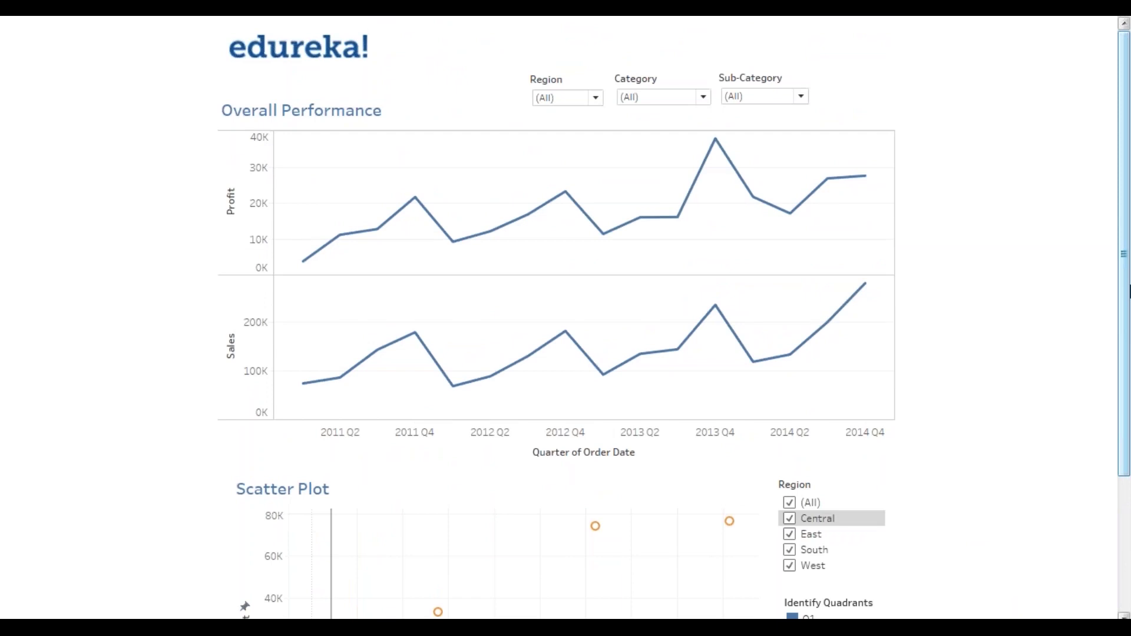
key(Escape)
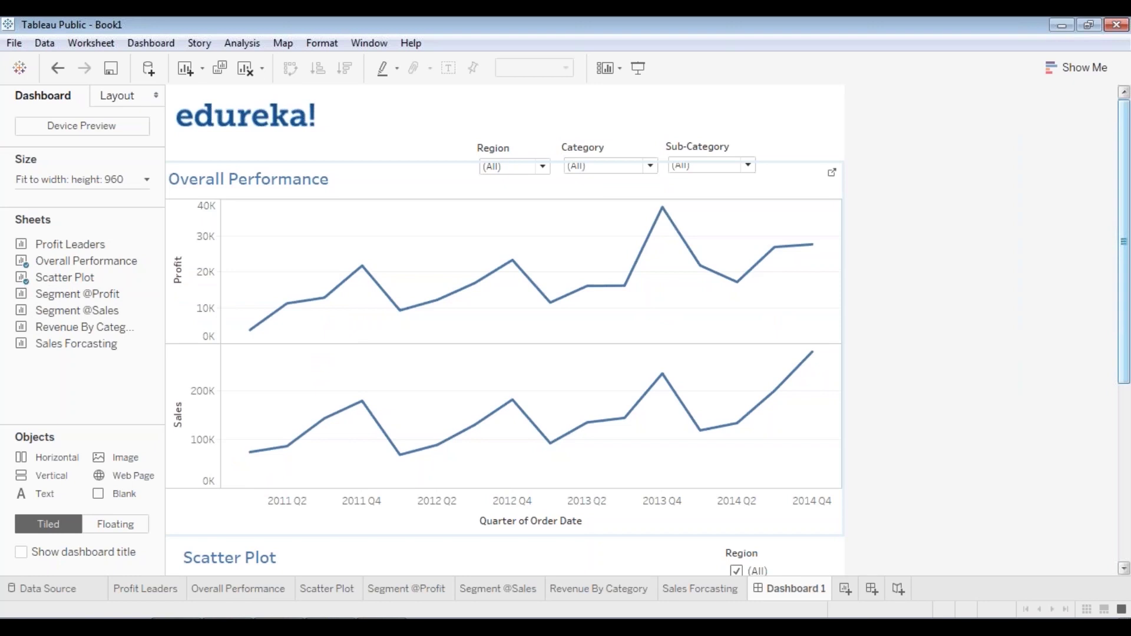
mouse_move(1128, 323)
mouse_down()
mouse_move(1129, 500)
mouse_move(1128, 489)
mouse_up()
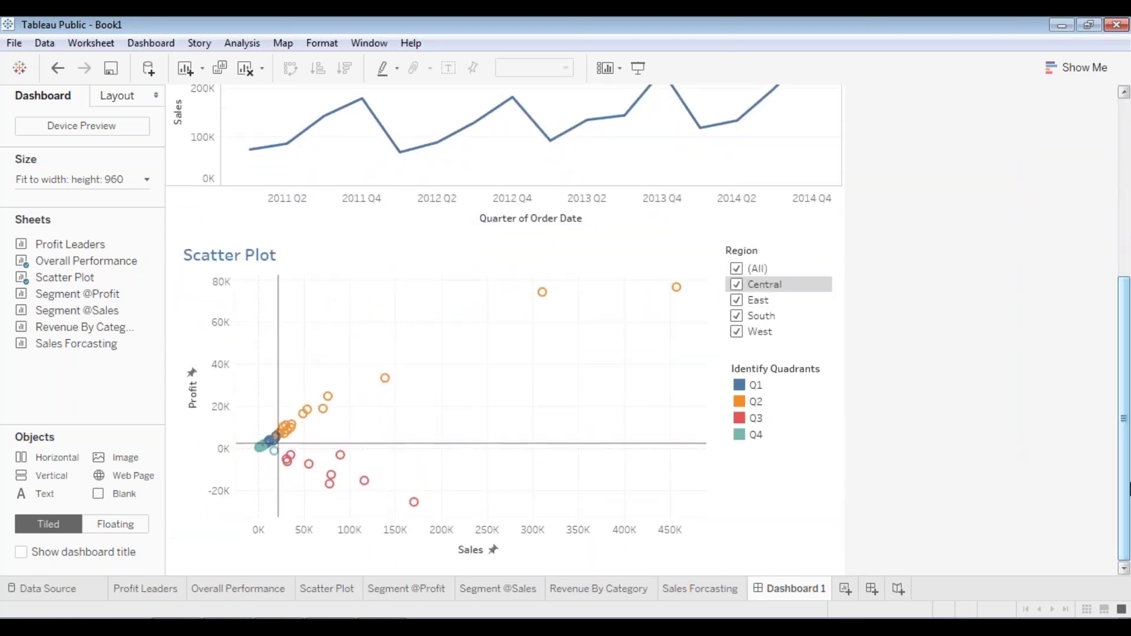
click(894, 62)
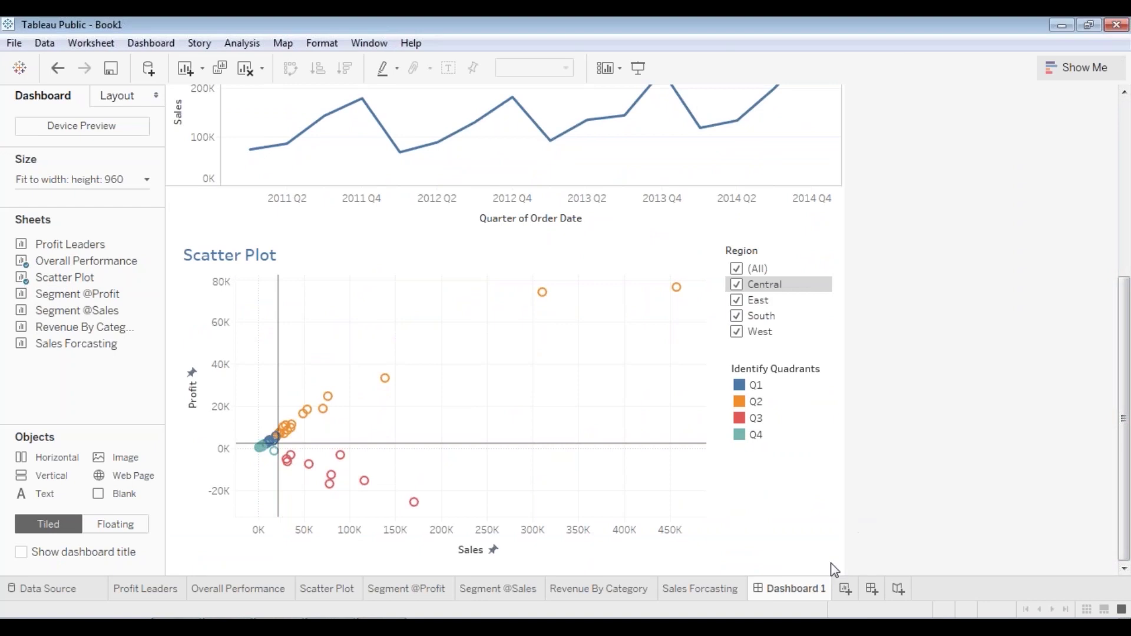
click(872, 589)
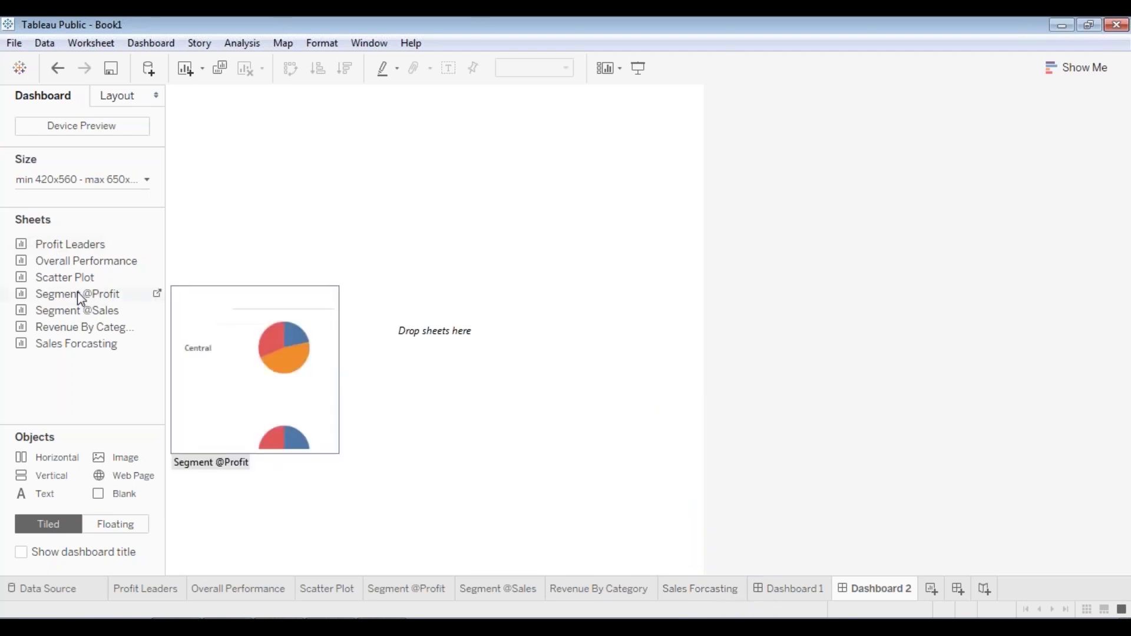
drag(83, 298, 267, 197)
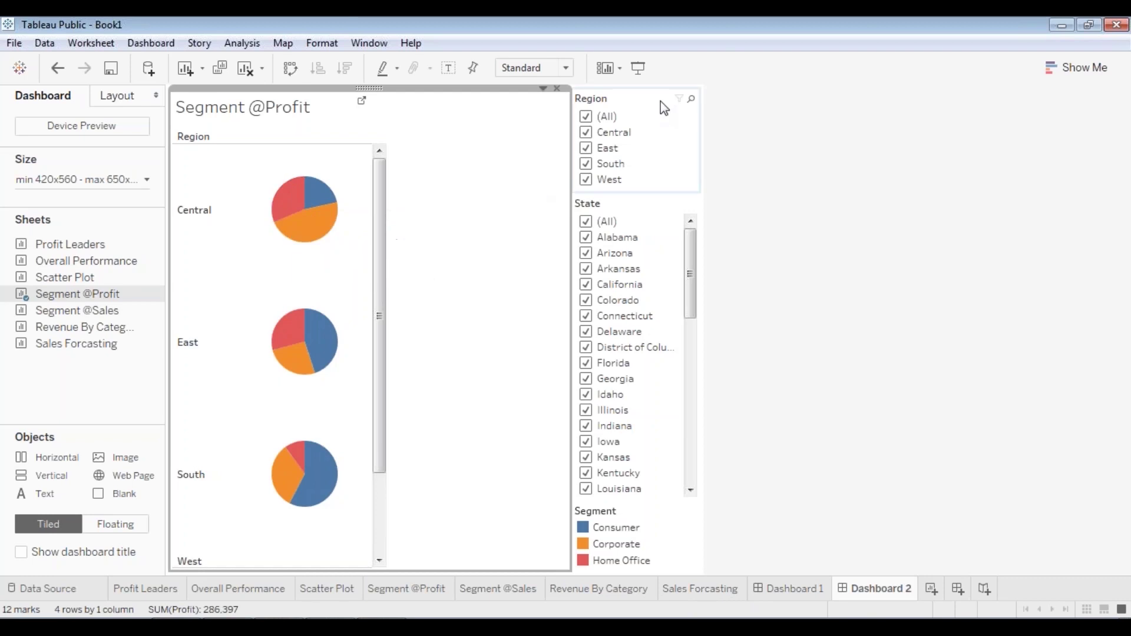
click(634, 96)
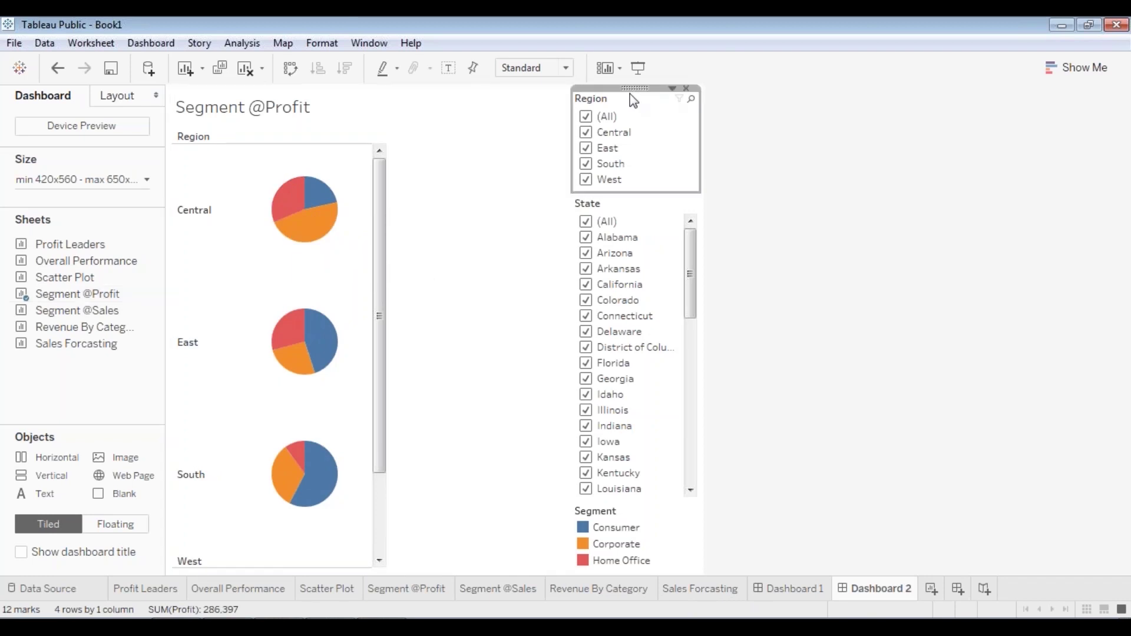
click(687, 89)
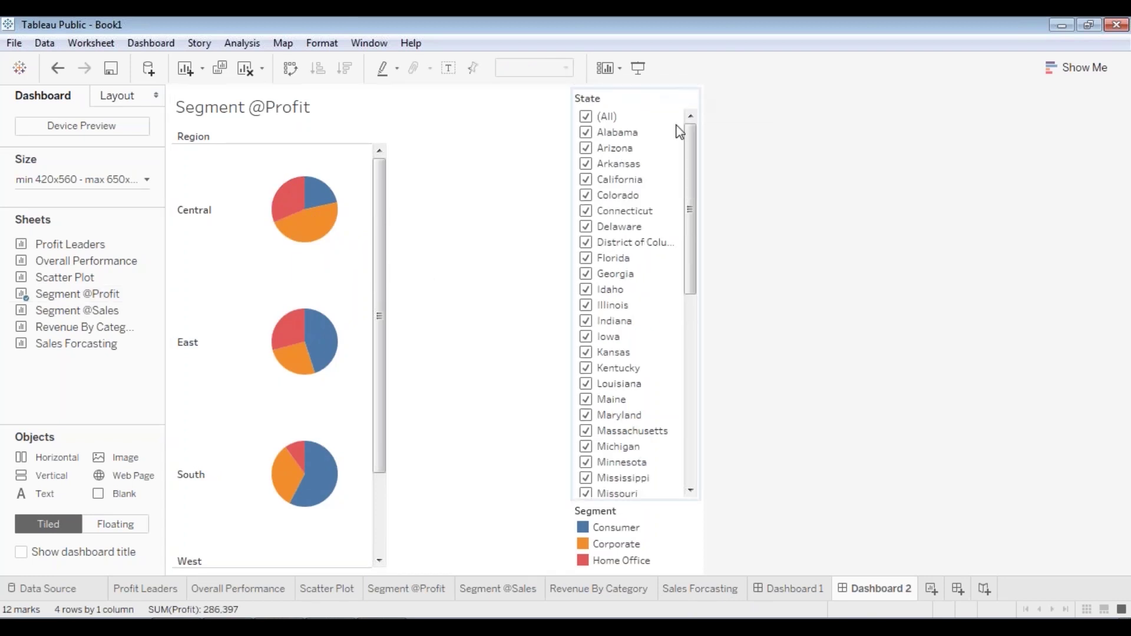
click(644, 107)
click(687, 88)
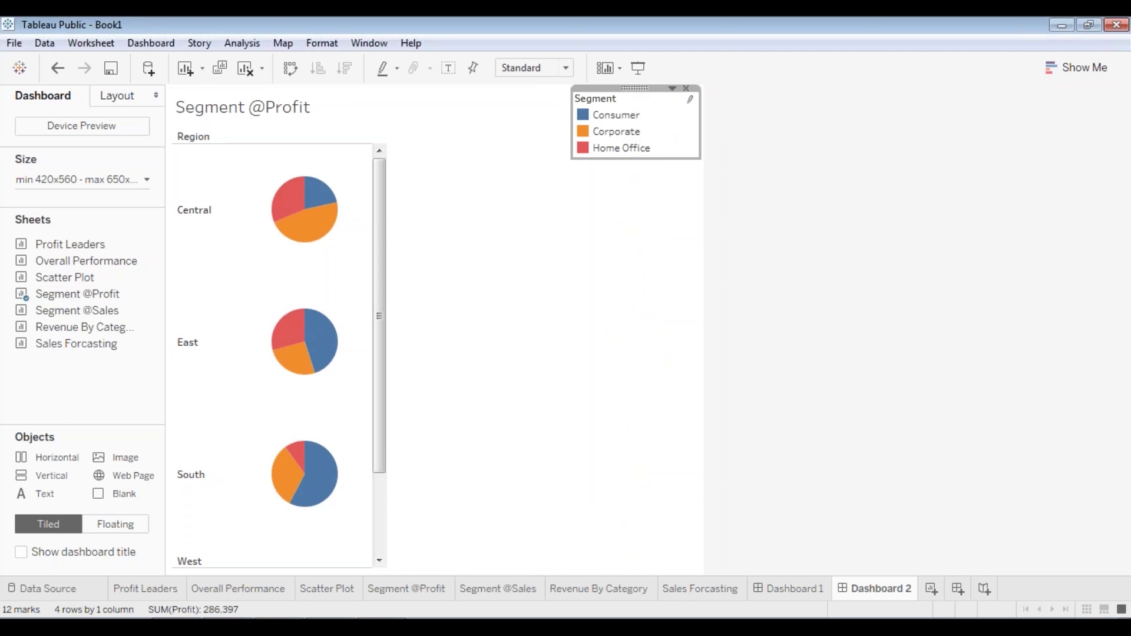
drag(634, 89, 578, 156)
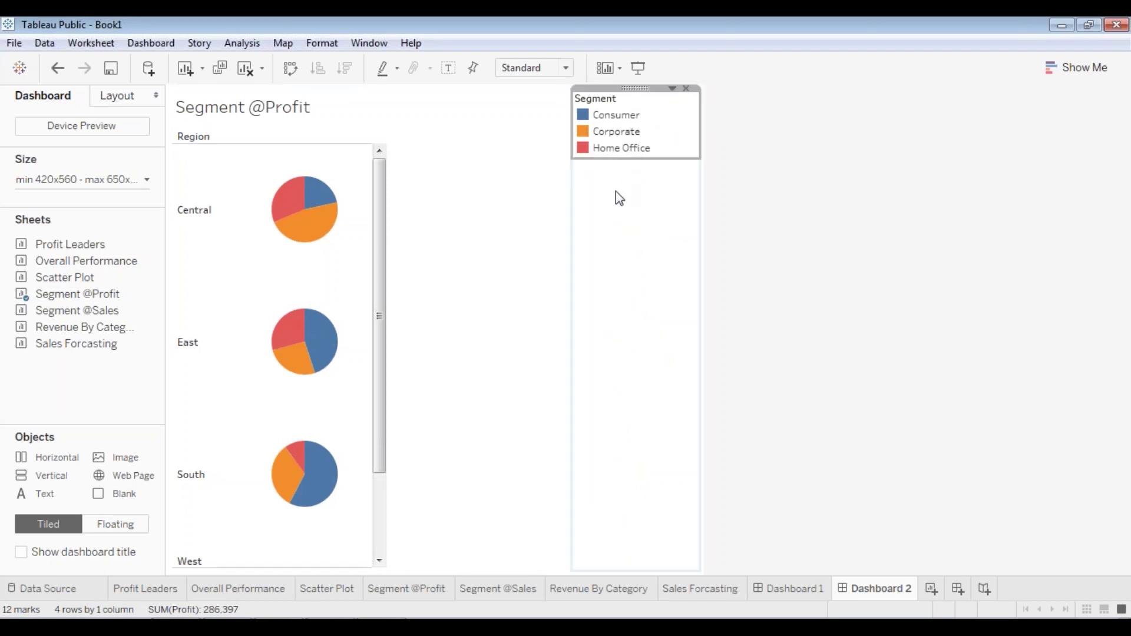
click(189, 210)
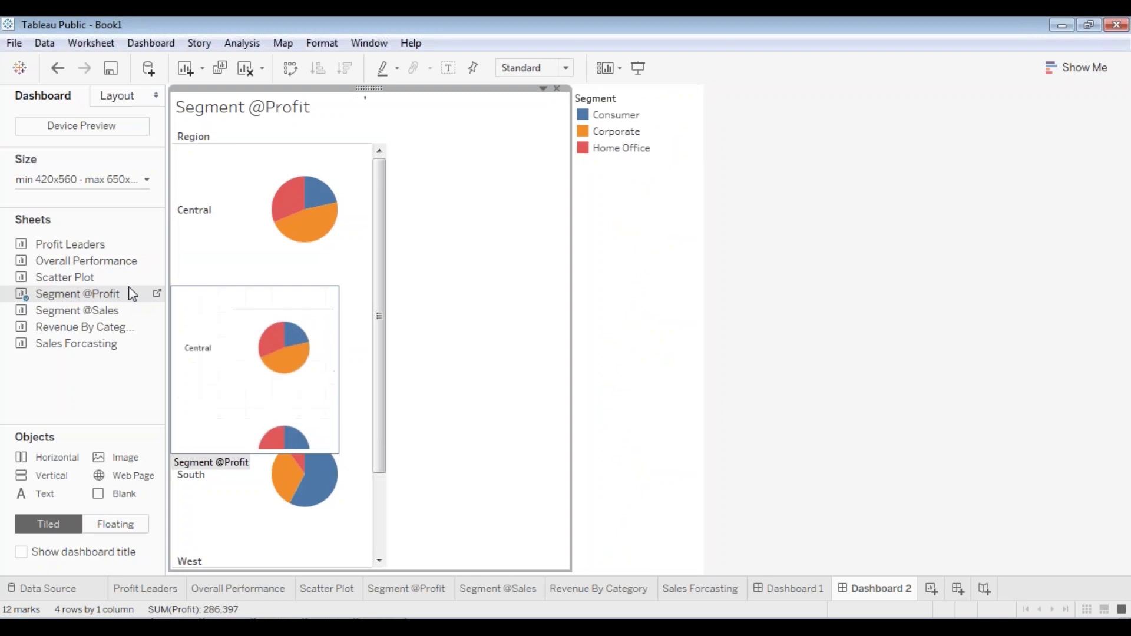
drag(571, 229, 390, 219)
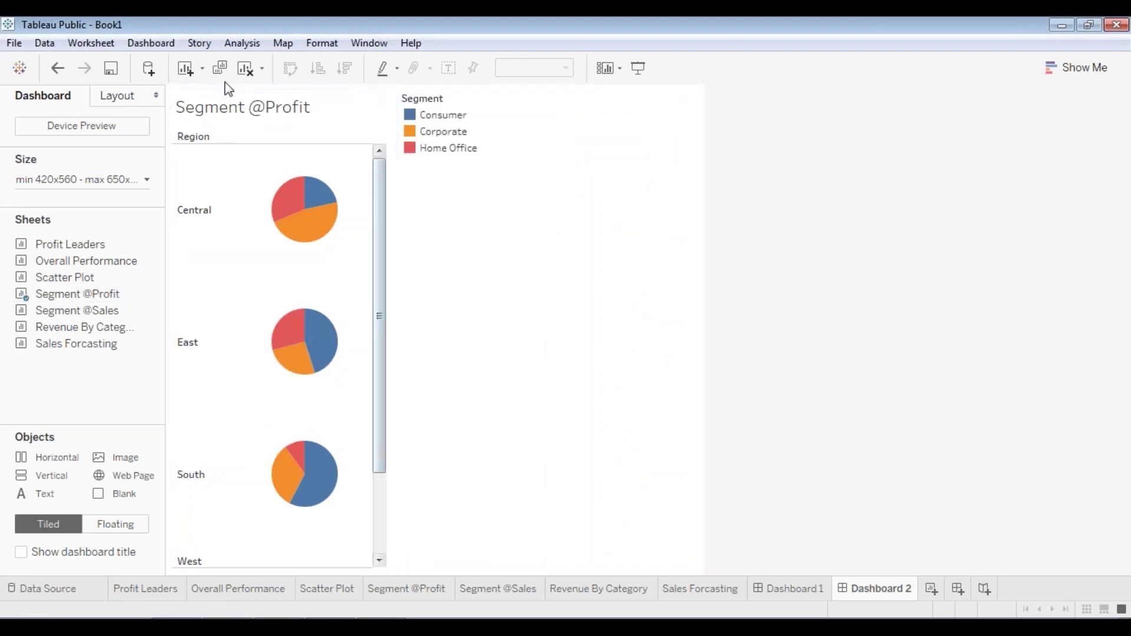
right_click(275, 93)
click(222, 357)
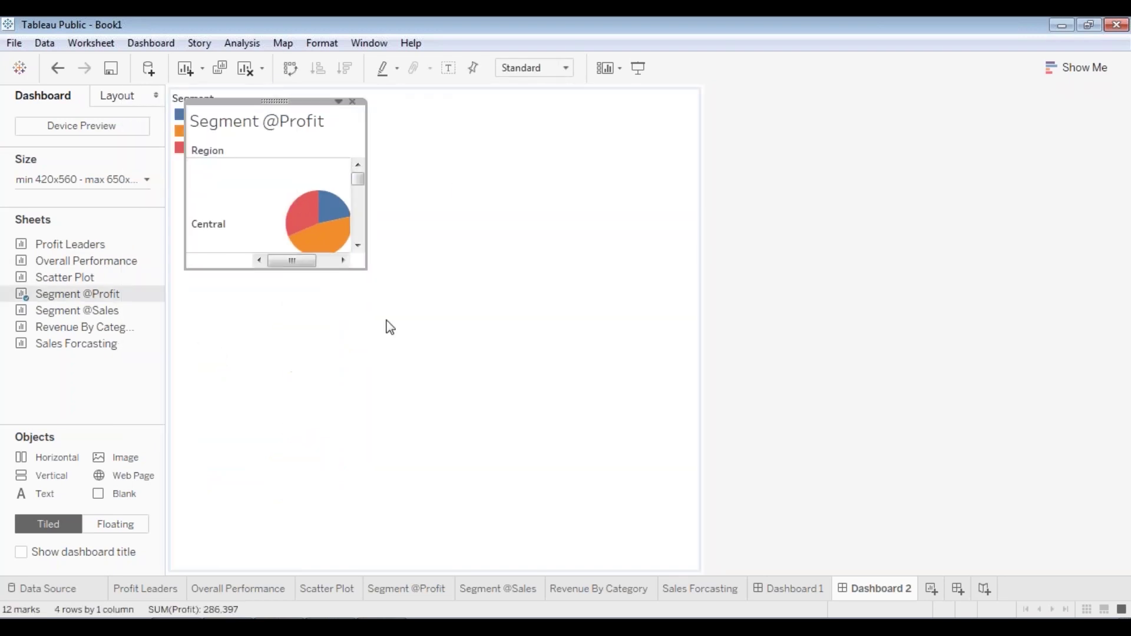
drag(255, 269, 211, 576)
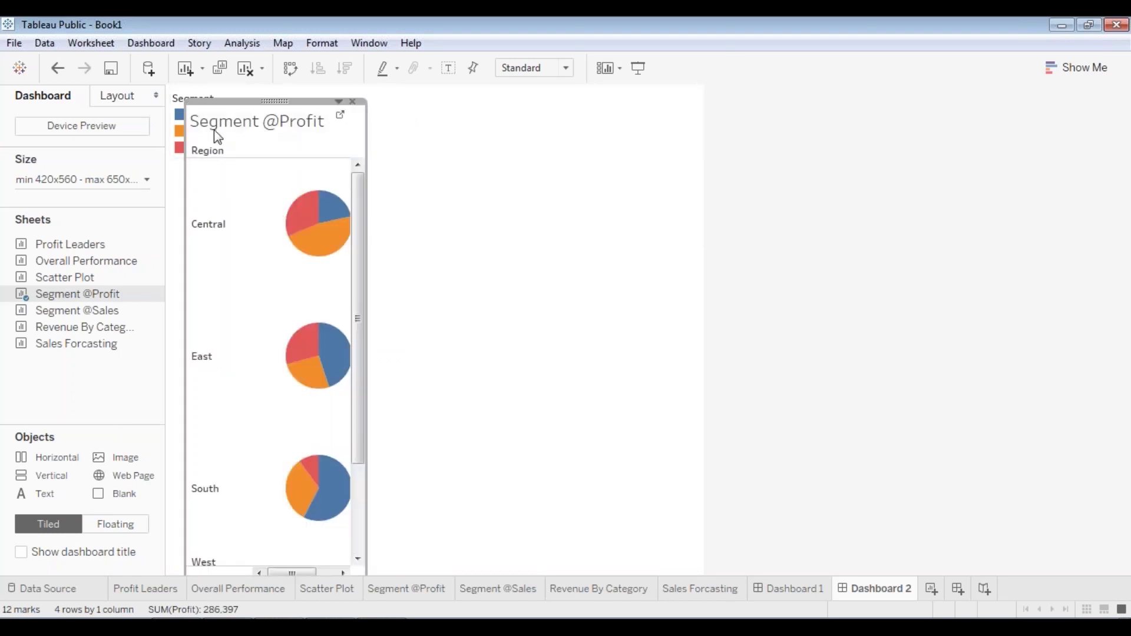
click(176, 126)
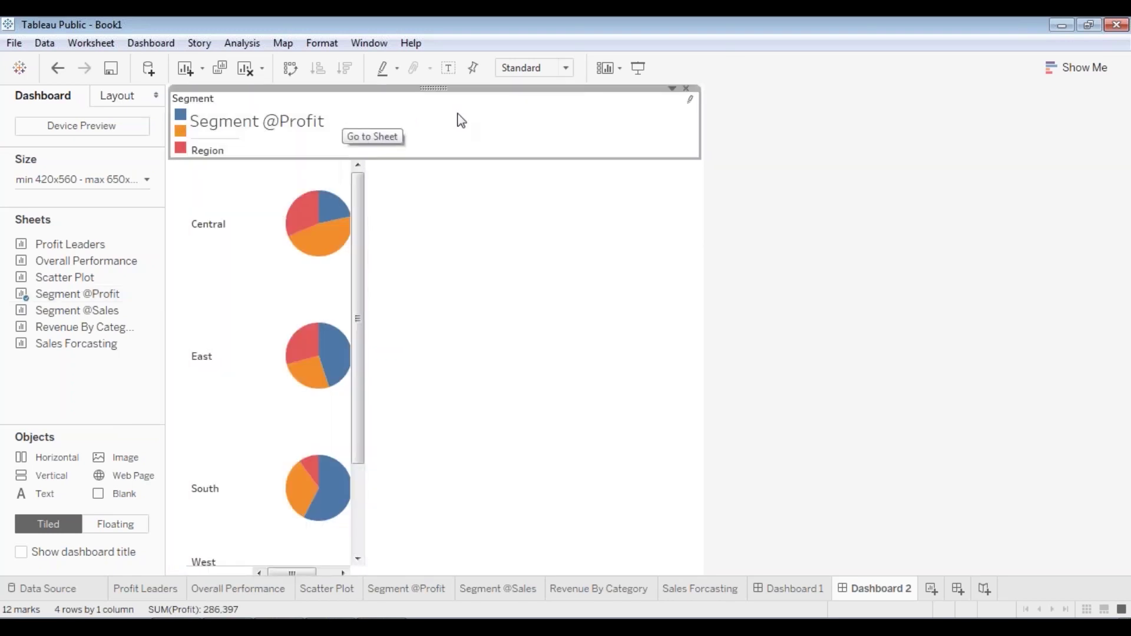
right_click(435, 86)
click(316, 327)
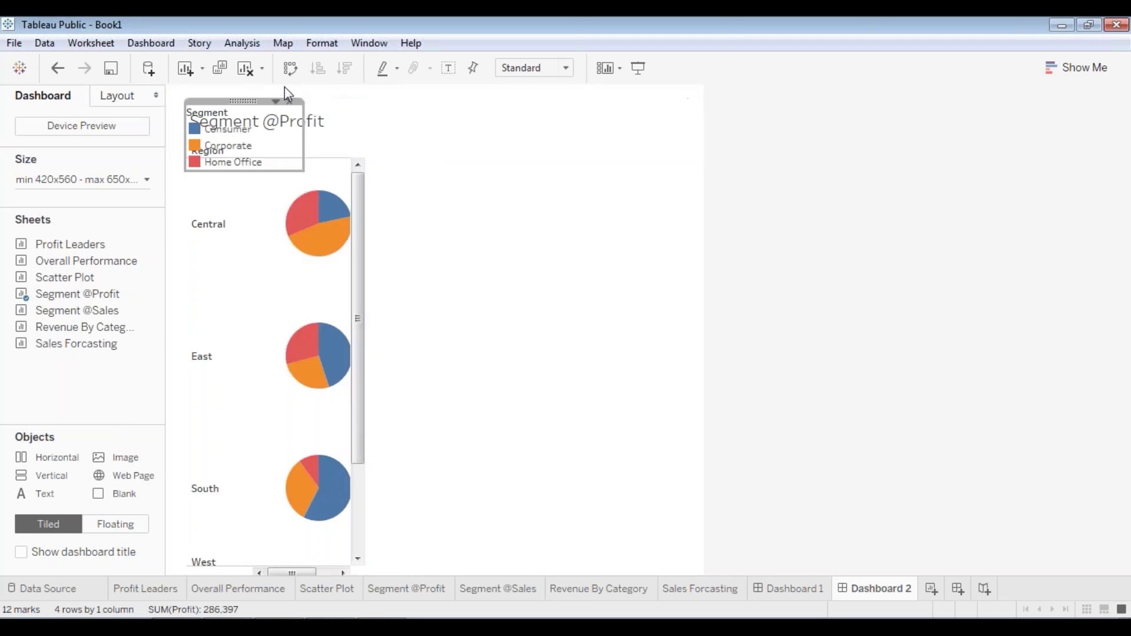
drag(254, 101, 666, 176)
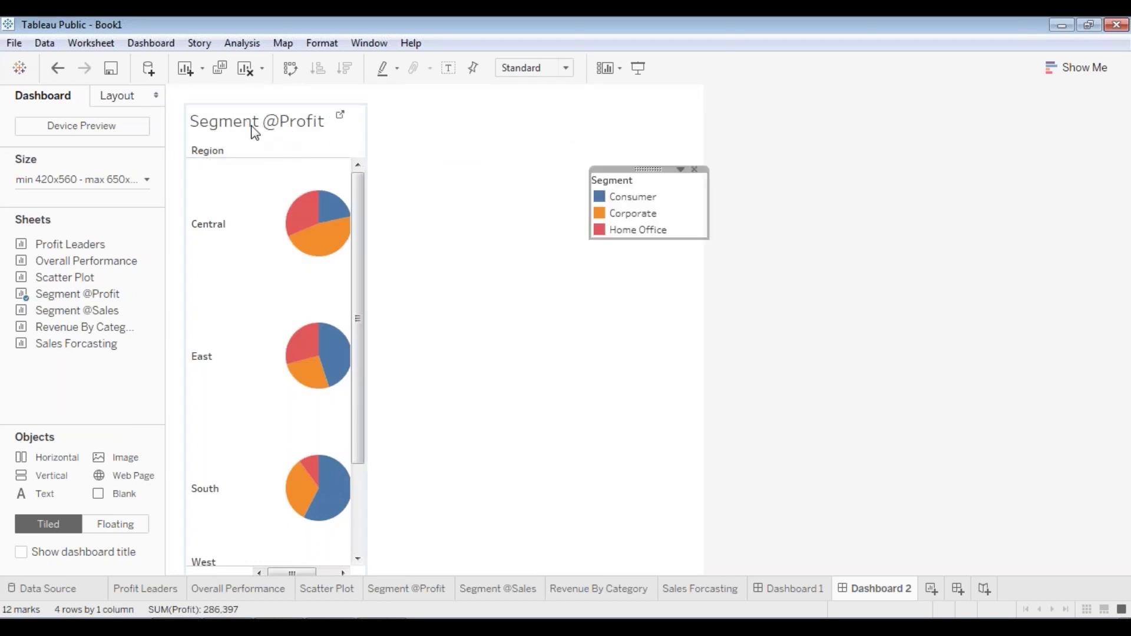
mouse_move(255, 131)
mouse_down()
mouse_move(256, 89)
mouse_move(253, 109)
mouse_move(261, 94)
mouse_move(274, 96)
mouse_up()
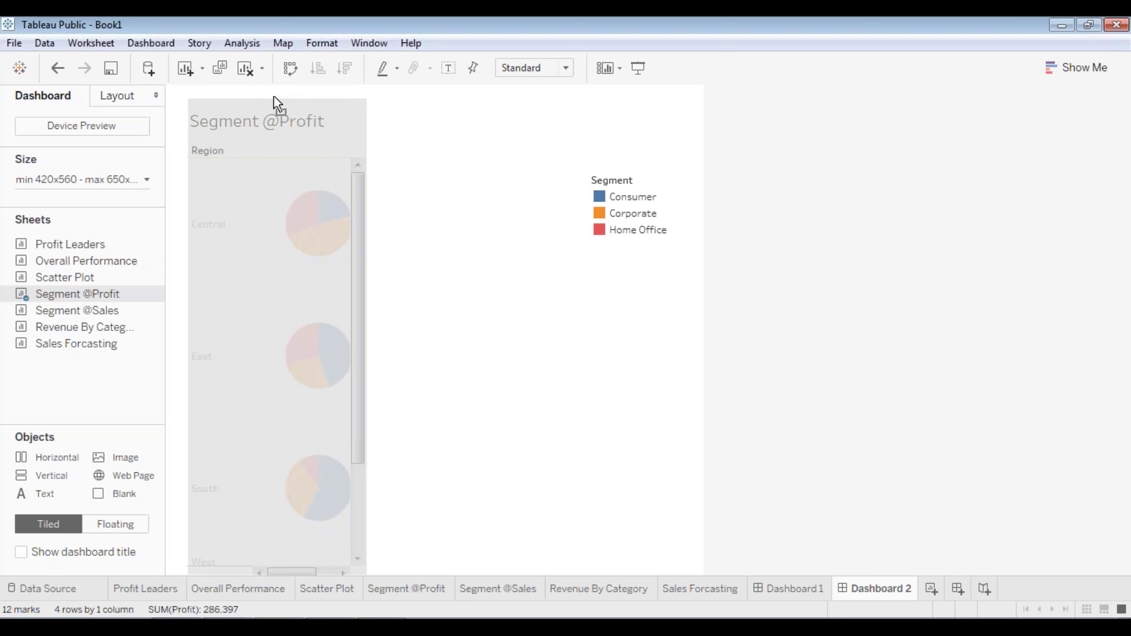
drag(274, 97, 249, 83)
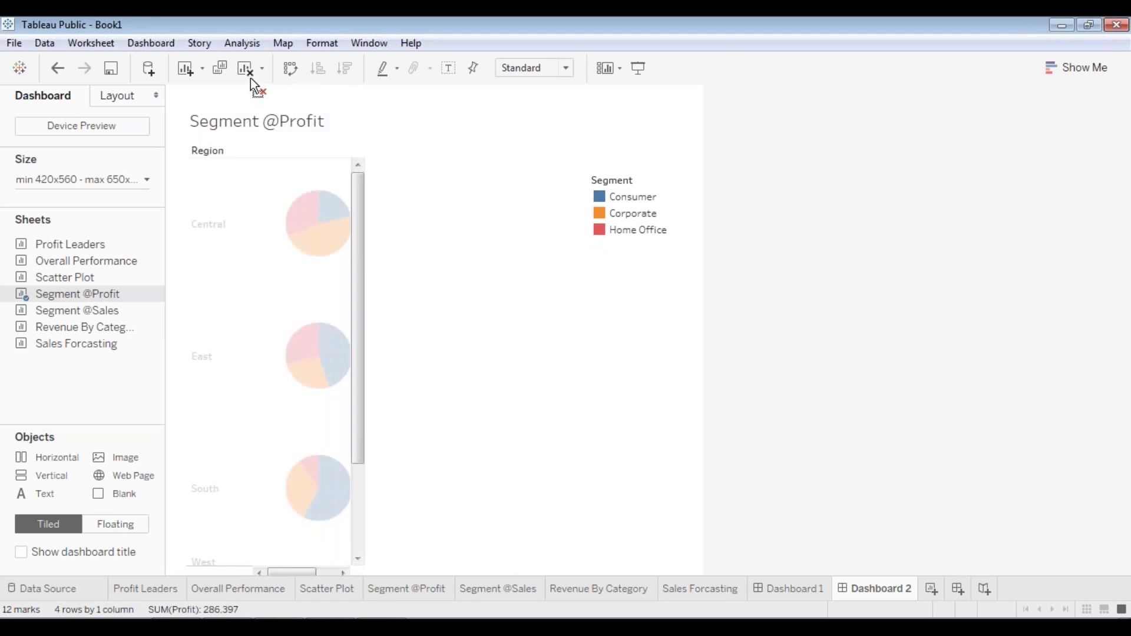
drag(251, 82, 252, 82)
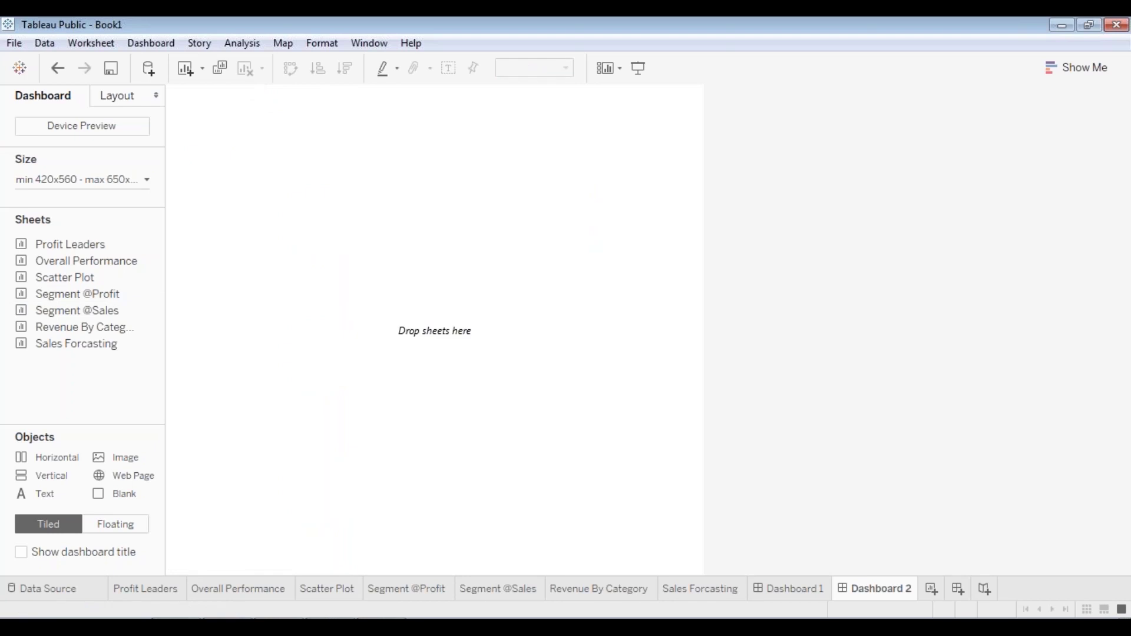
key(ctrl+z)
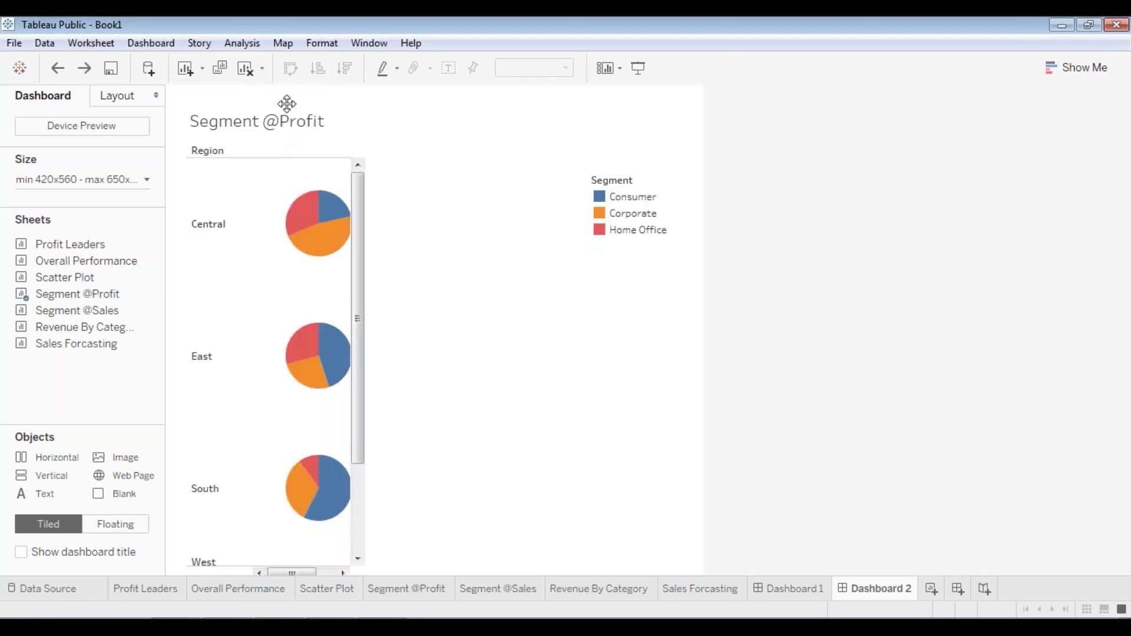
mouse_move(282, 101)
mouse_down()
mouse_move(447, 129)
mouse_move(312, 158)
mouse_move(267, 92)
mouse_move(284, 117)
mouse_move(260, 106)
mouse_move(400, 105)
mouse_move(726, 146)
mouse_move(401, 139)
mouse_move(277, 106)
mouse_move(260, 80)
mouse_move(262, 98)
mouse_up()
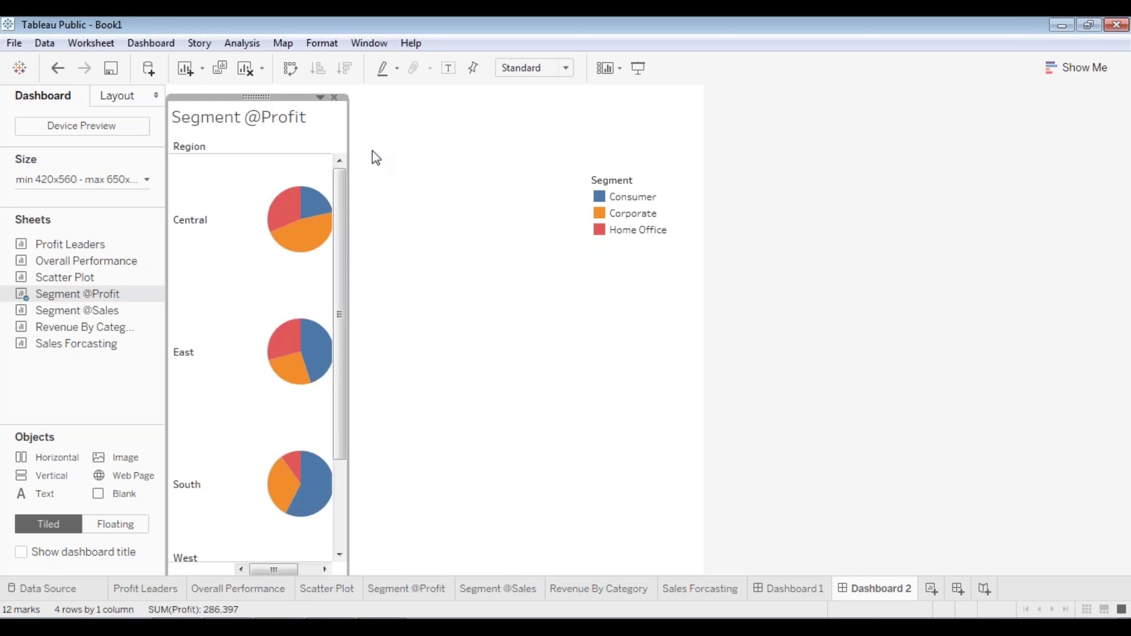
click(271, 123)
drag(273, 96, 275, 143)
click(295, 96)
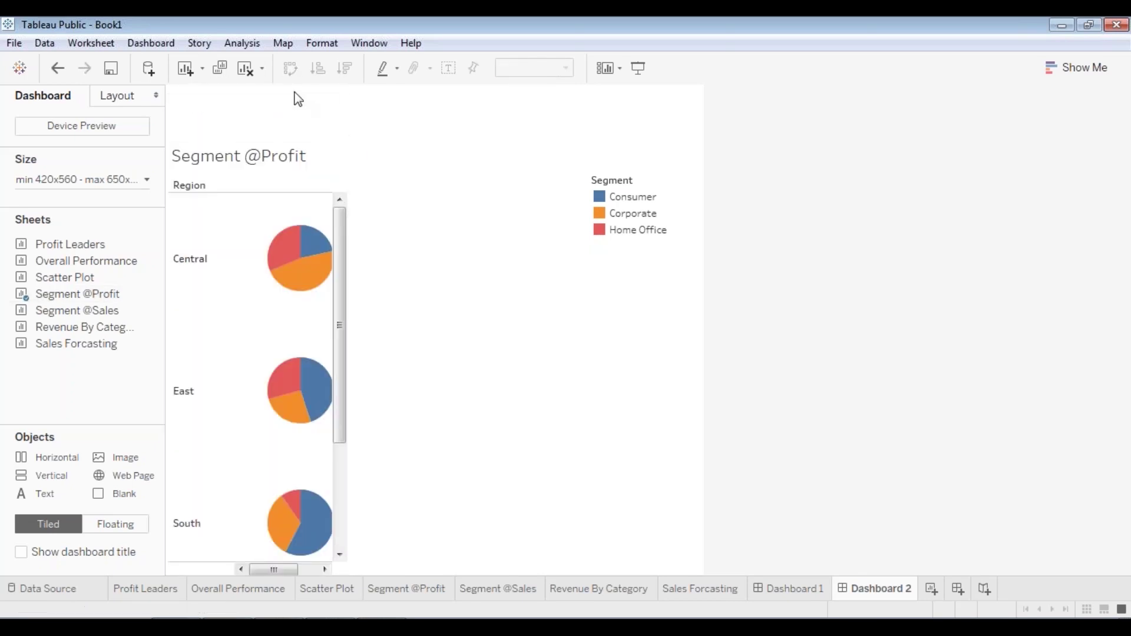
- Add the edureka_logo image as a floating object, enlarged and placed top-left
drag(134, 460, 336, 161)
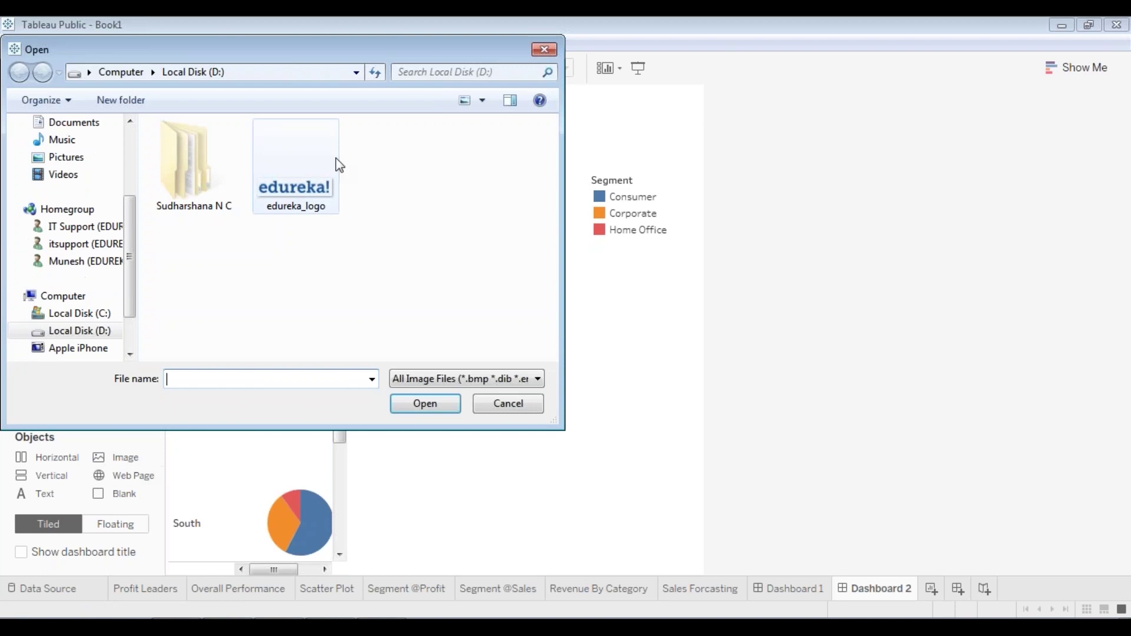
double_click(330, 165)
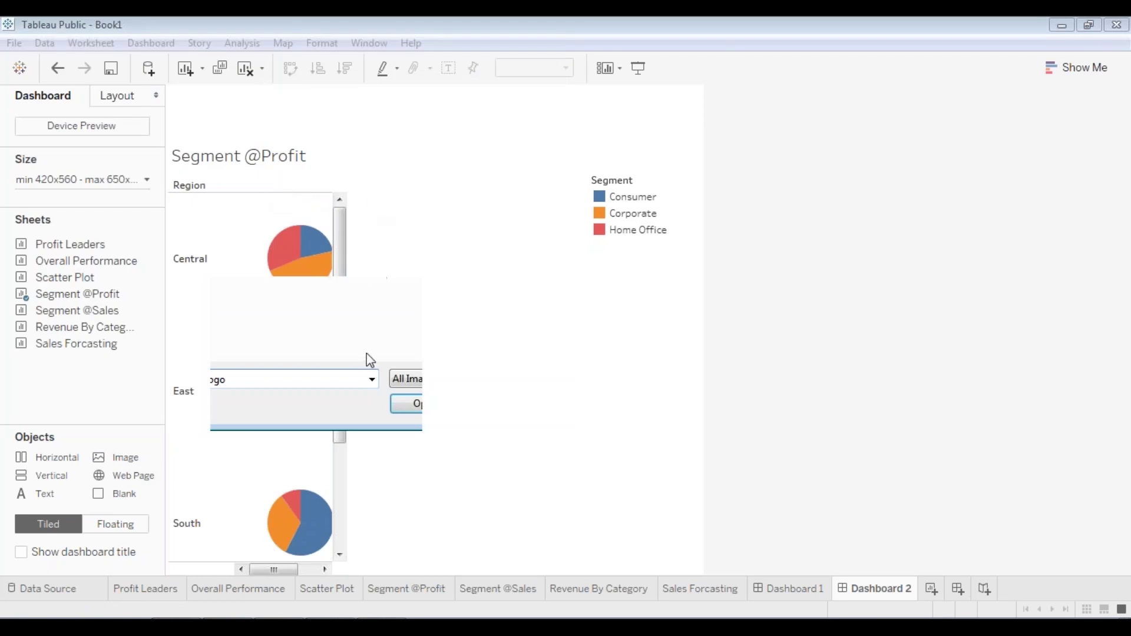
click(416, 93)
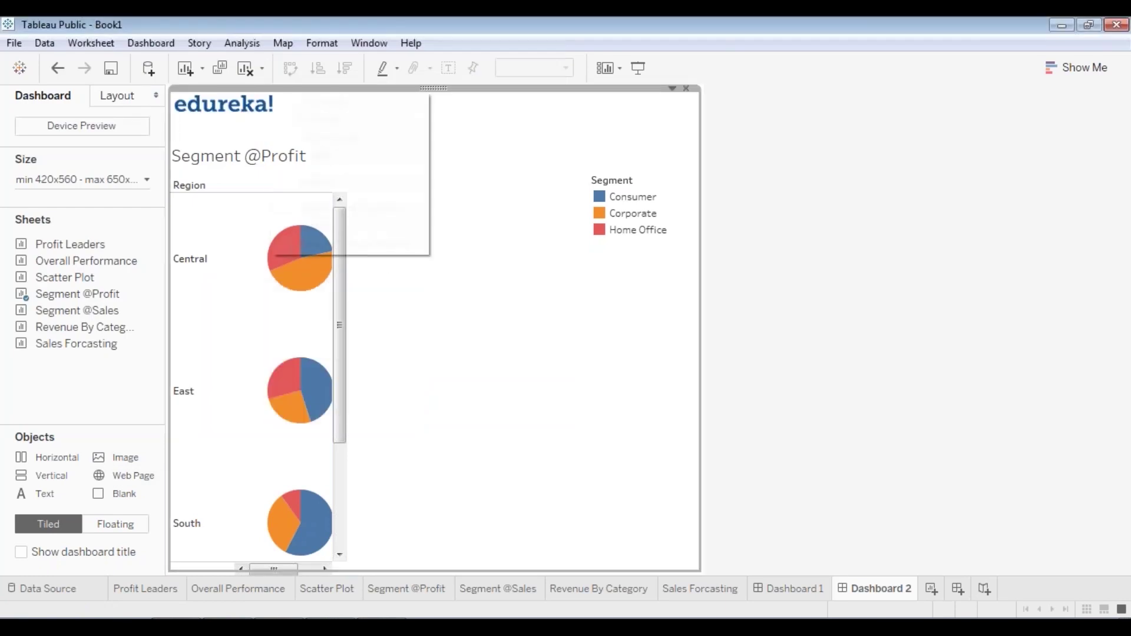
click(328, 187)
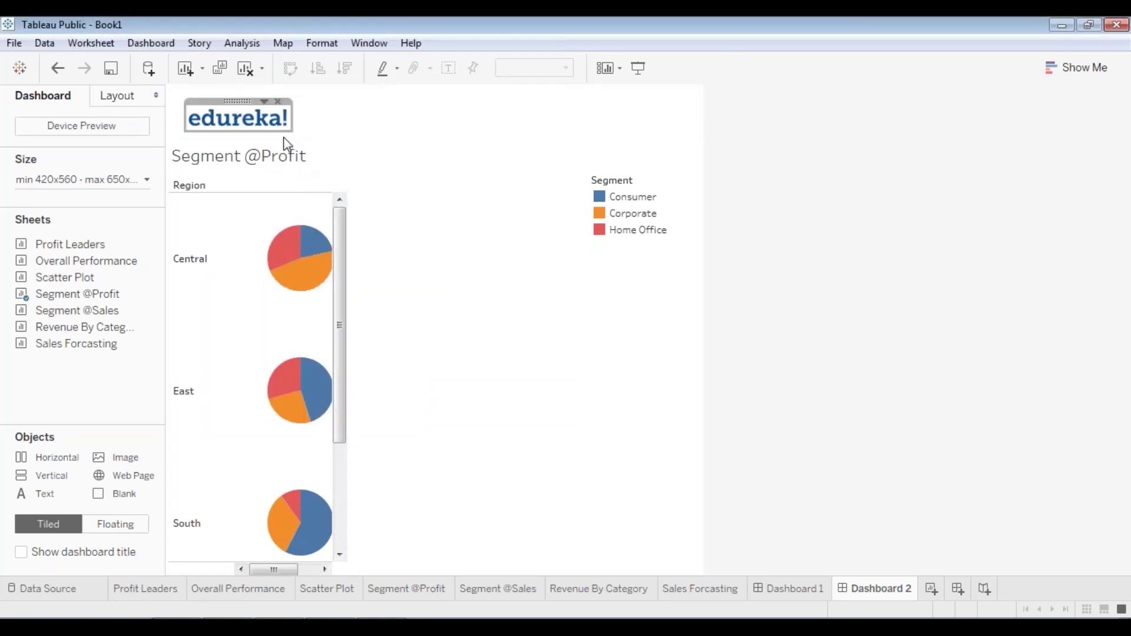
drag(293, 132, 318, 153)
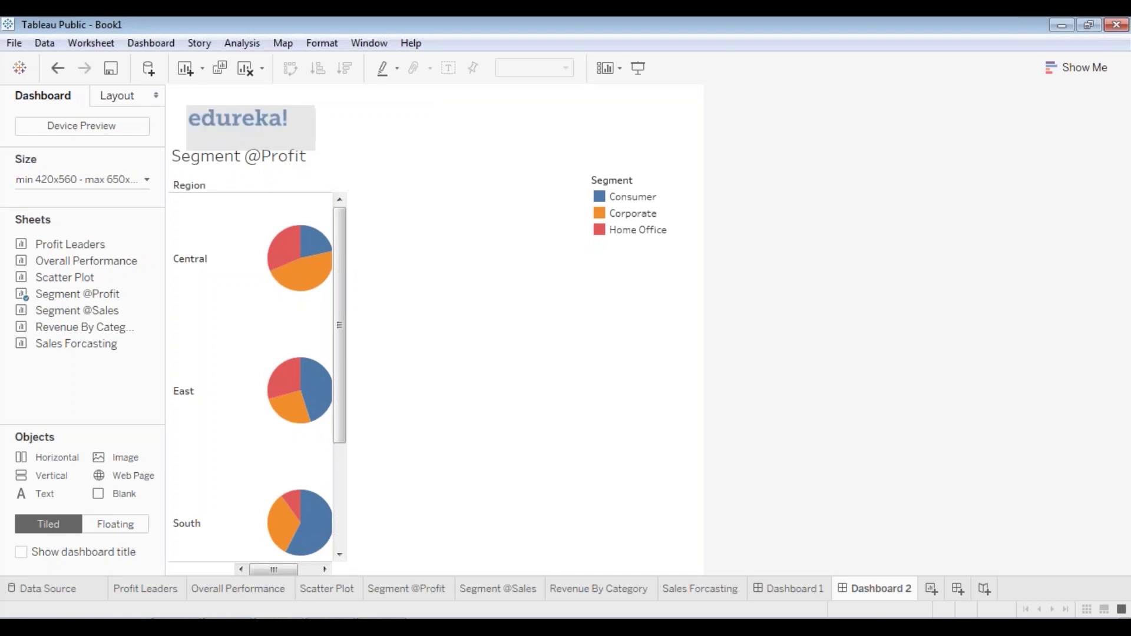
drag(250, 102, 241, 84)
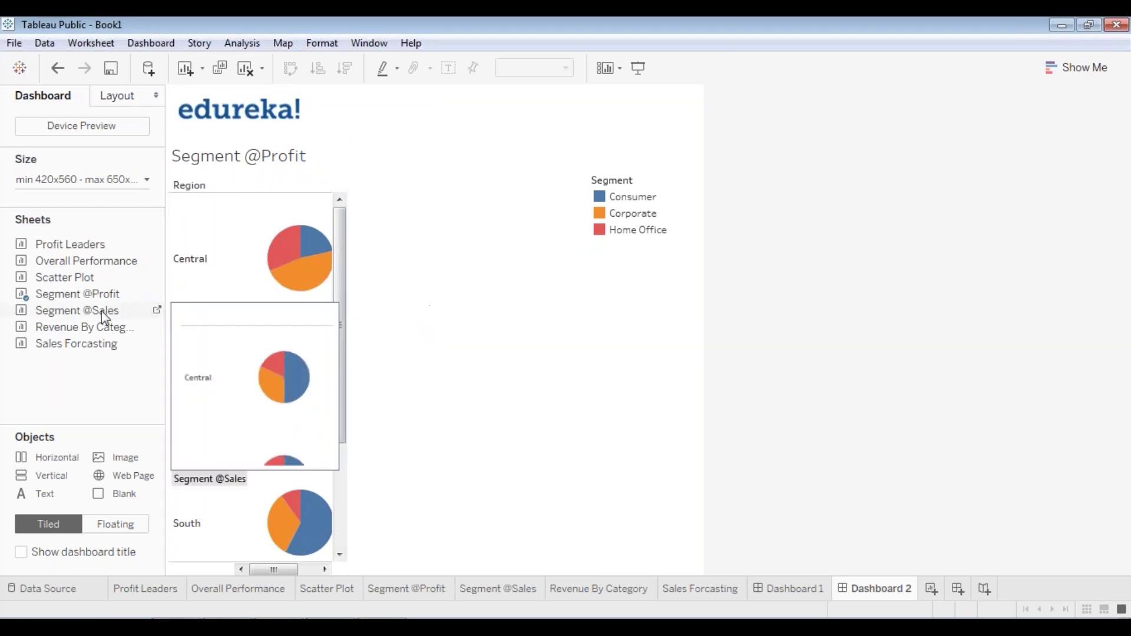
drag(141, 308, 425, 230)
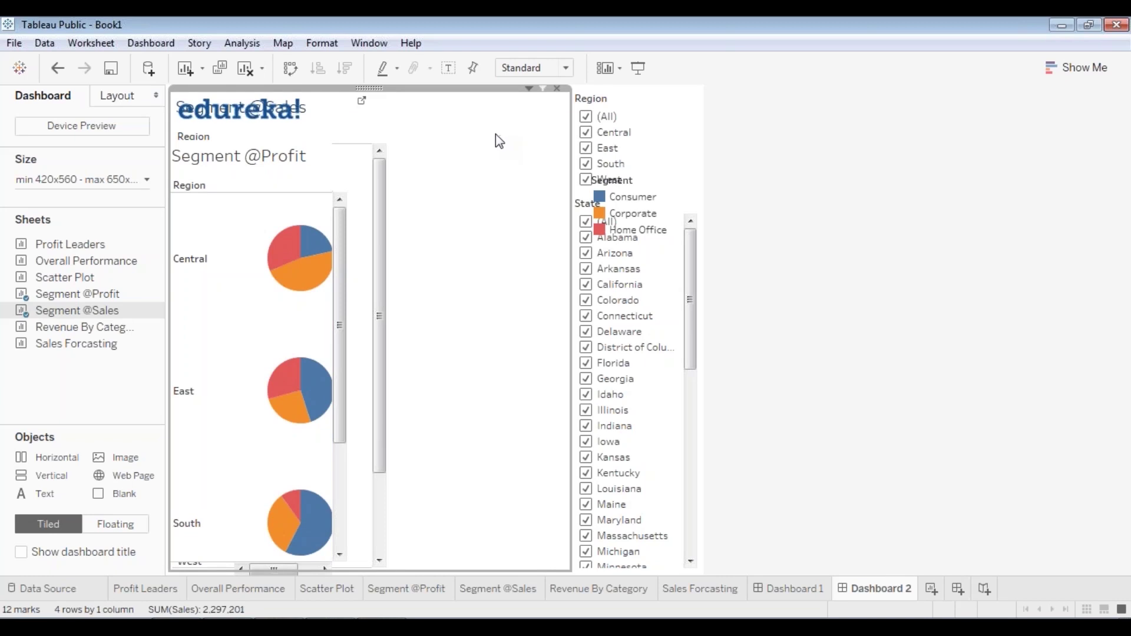
right_click(366, 88)
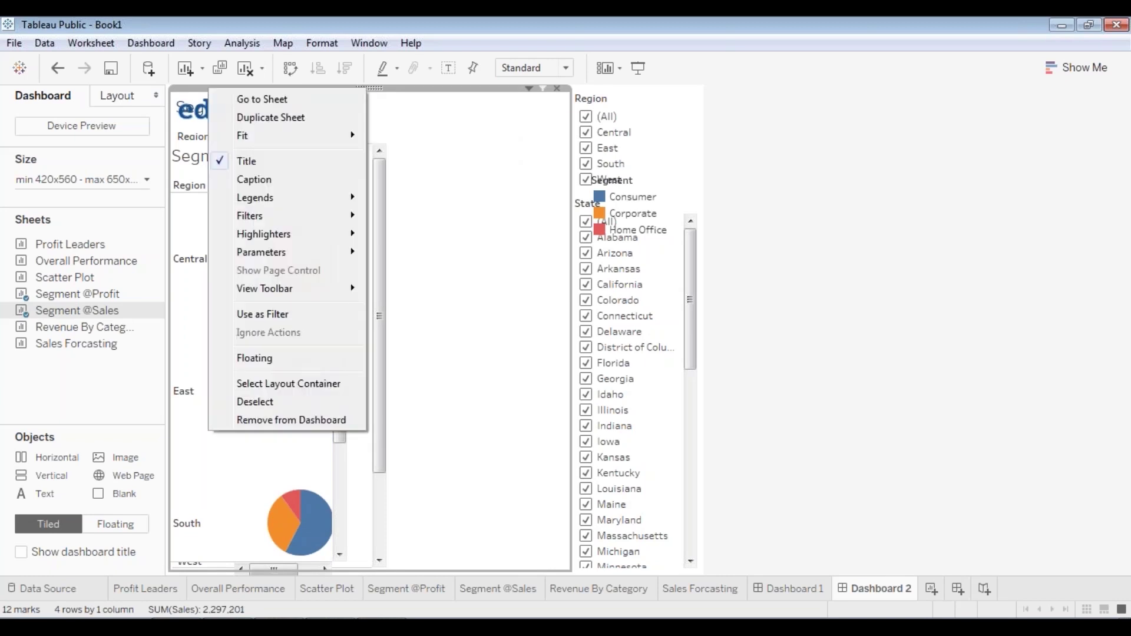
click(278, 357)
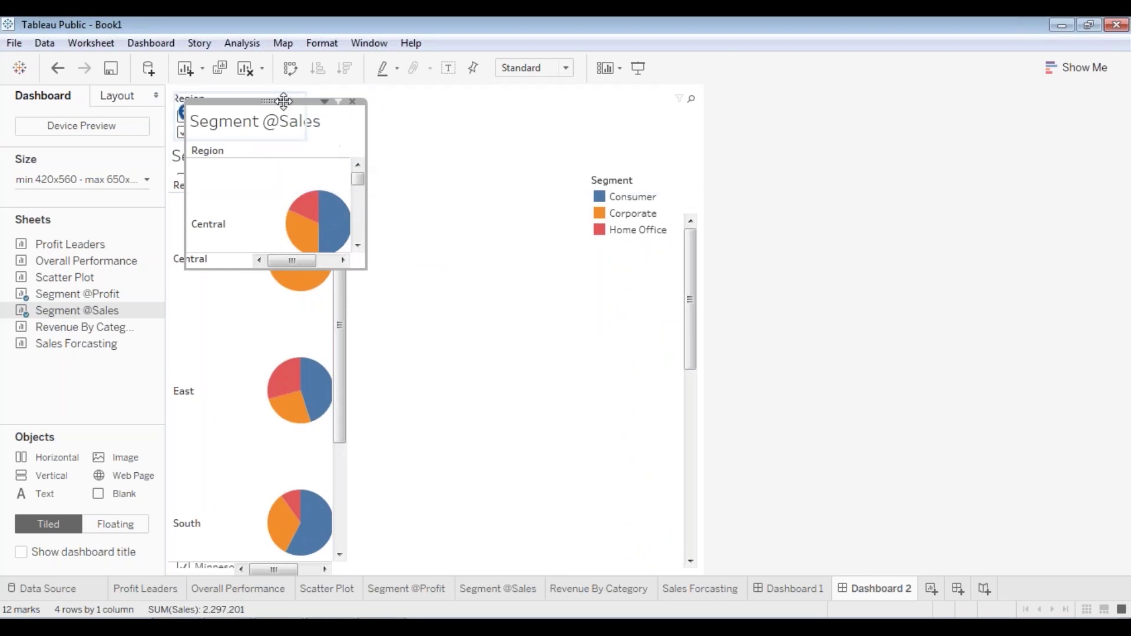
mouse_move(289, 113)
mouse_down()
mouse_move(460, 129)
mouse_move(446, 121)
mouse_move(438, 134)
mouse_up()
click(483, 357)
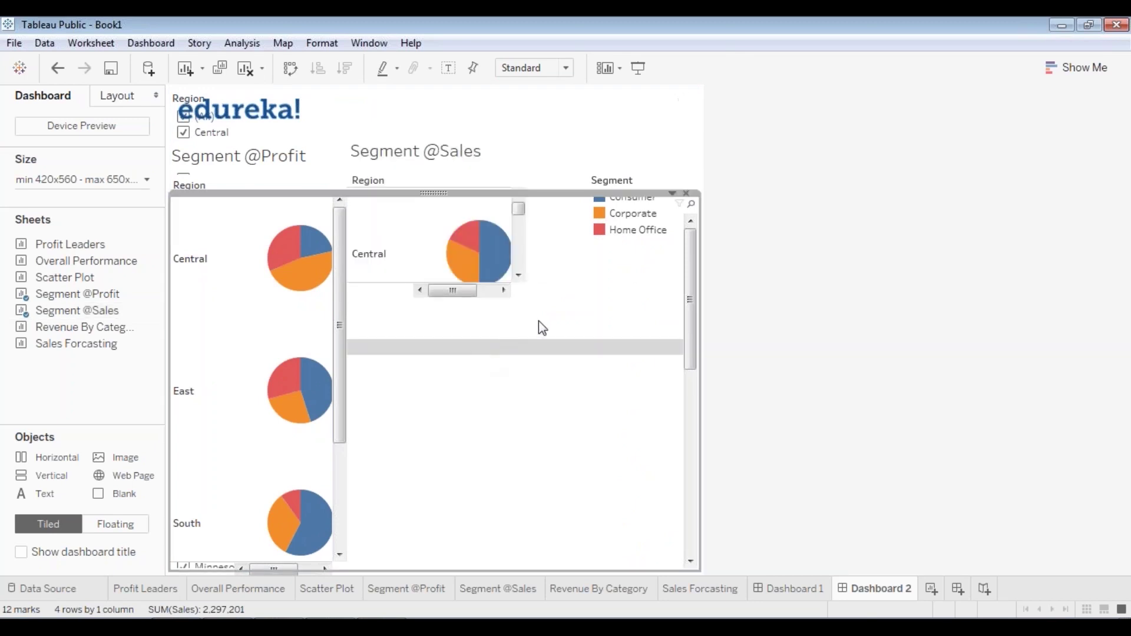
click(498, 147)
click(575, 325)
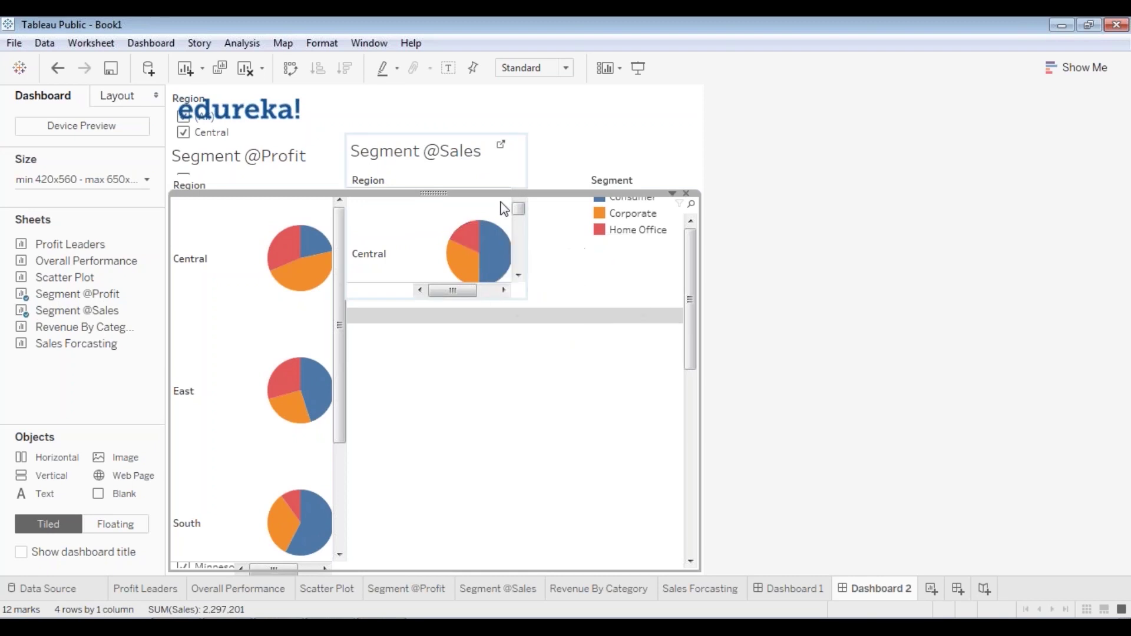
right_click(547, 195)
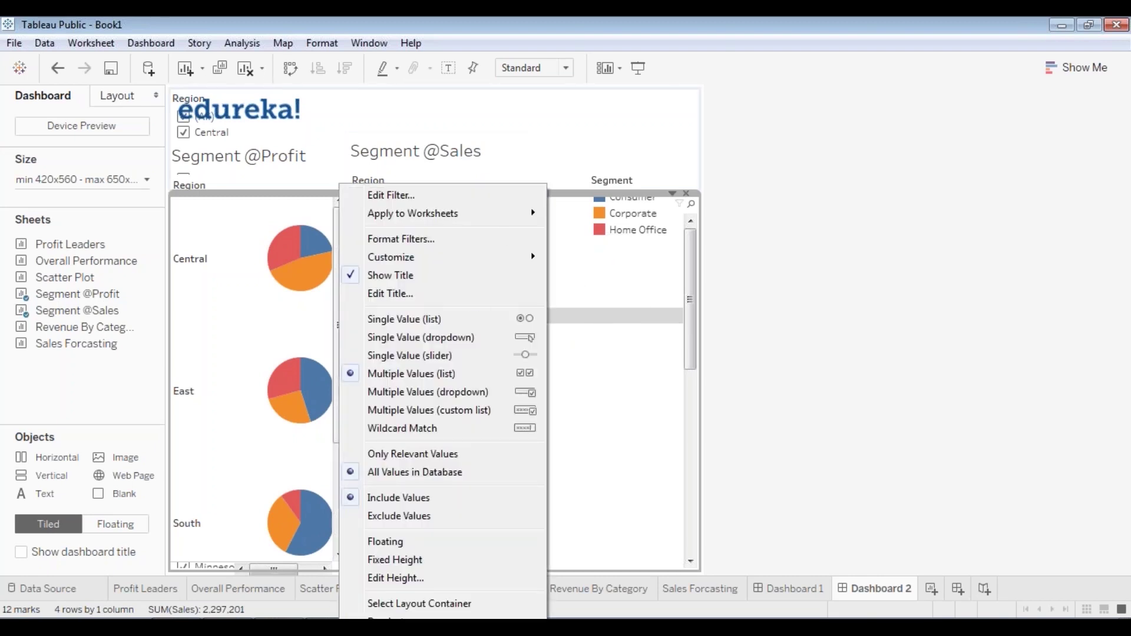
click(386, 541)
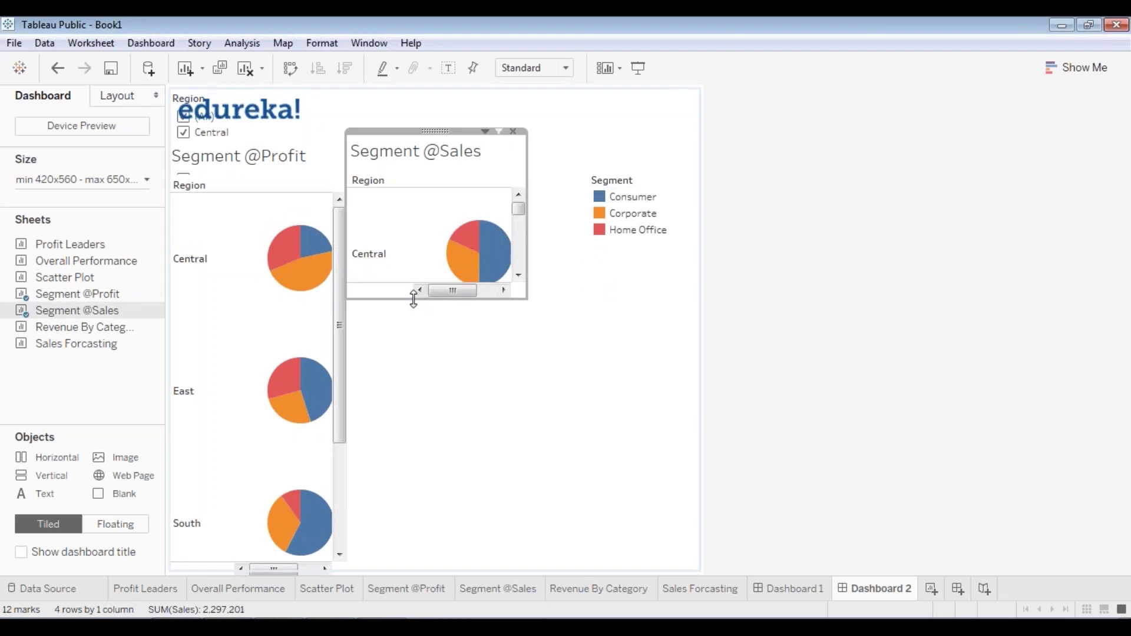
drag(413, 299, 409, 534)
- Remove the Region filter card from the top and reposition the edureka logo at top-left
click(201, 112)
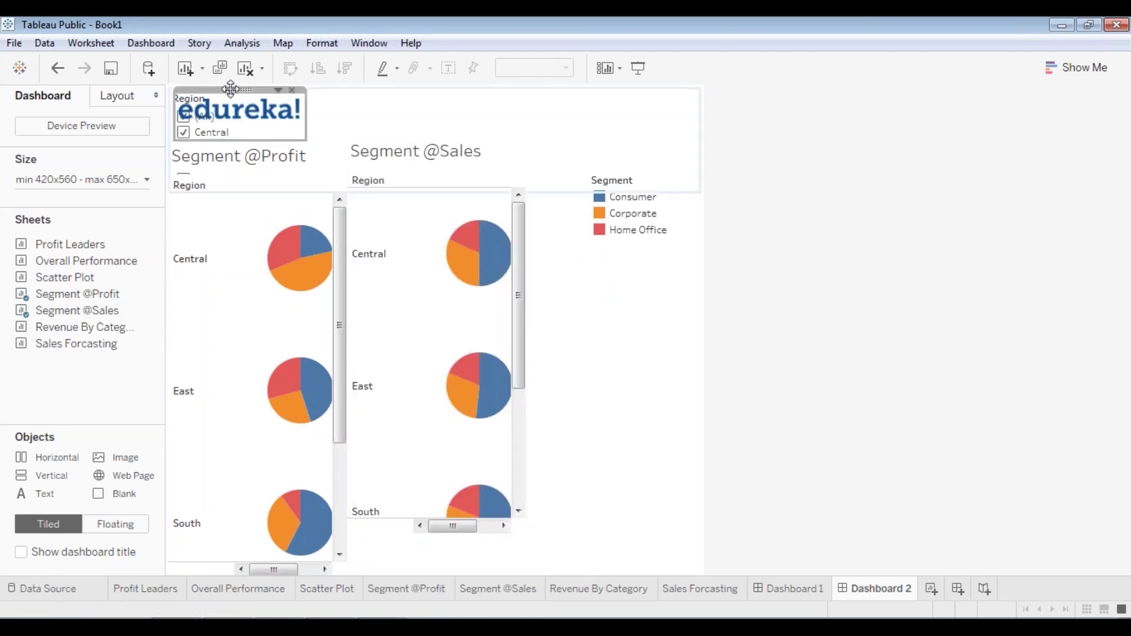
right_click(229, 88)
click(178, 242)
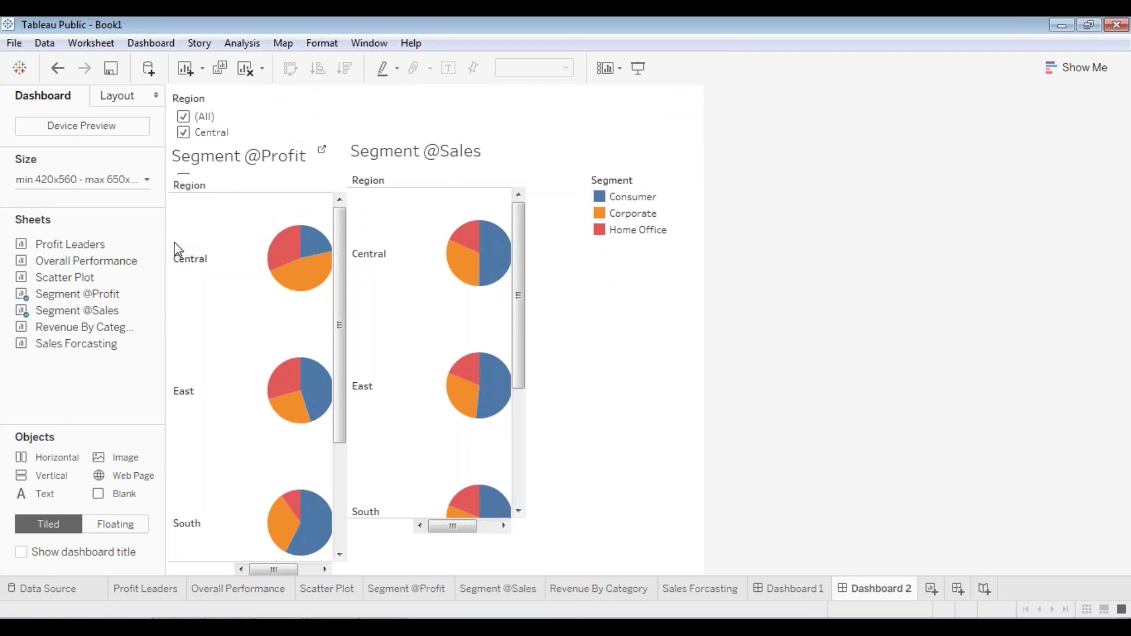
click(217, 101)
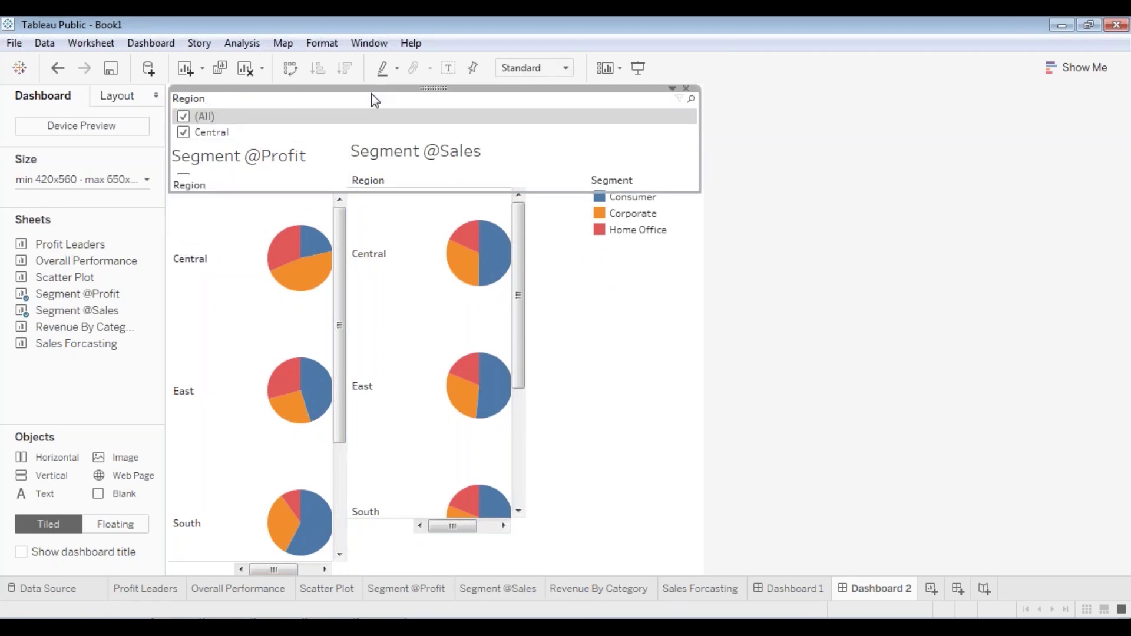
right_click(216, 90)
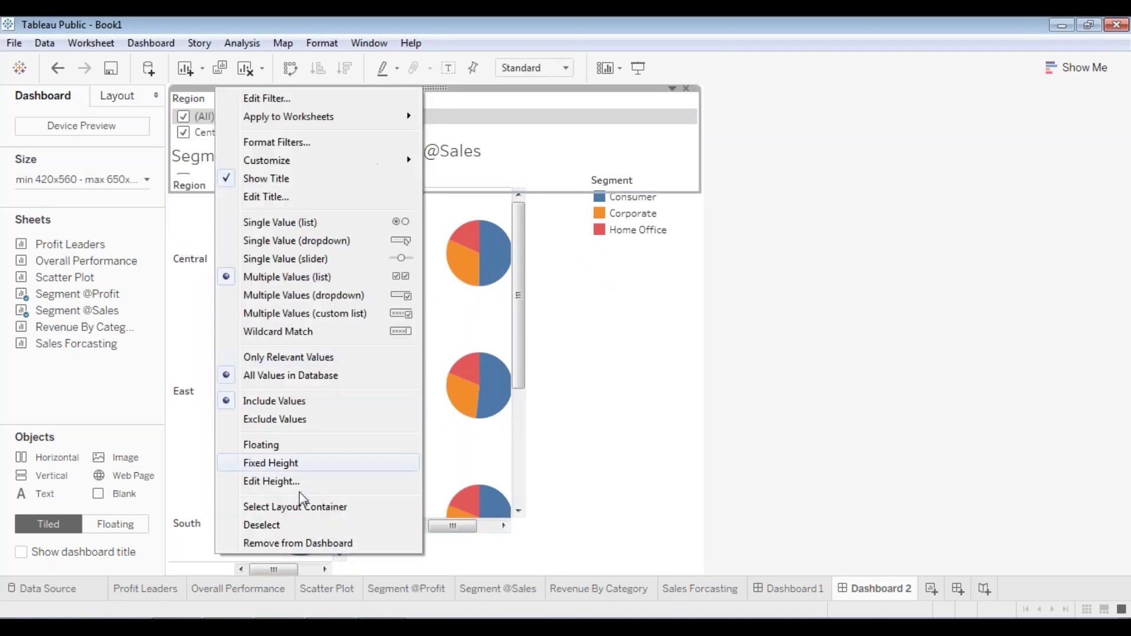
click(298, 540)
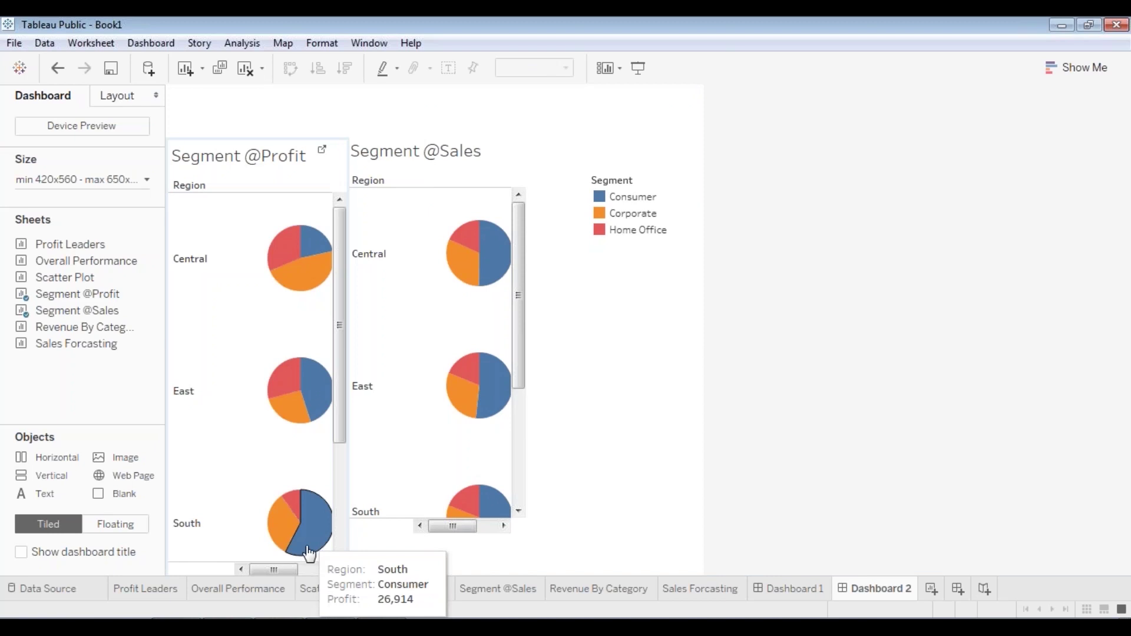
key(ctrl+z)
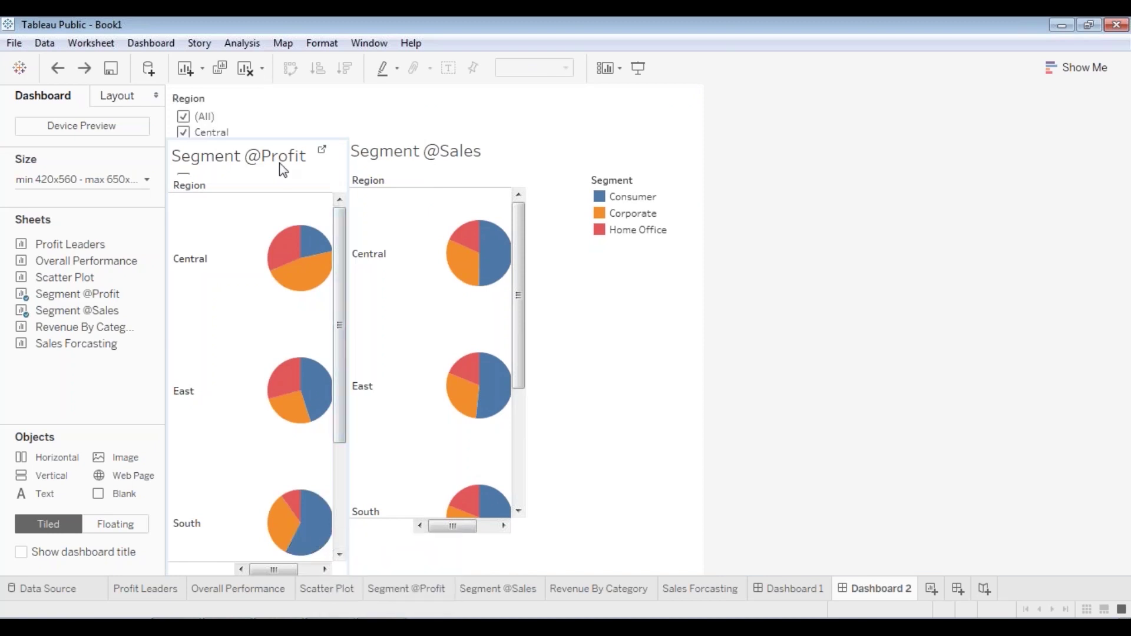
click(241, 105)
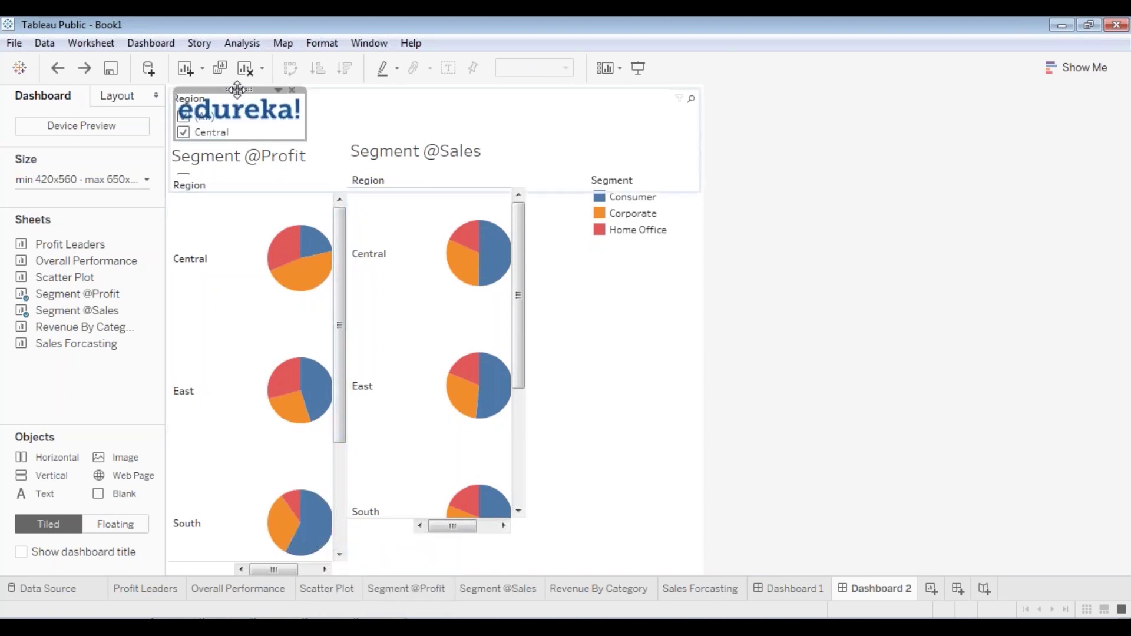
click(185, 108)
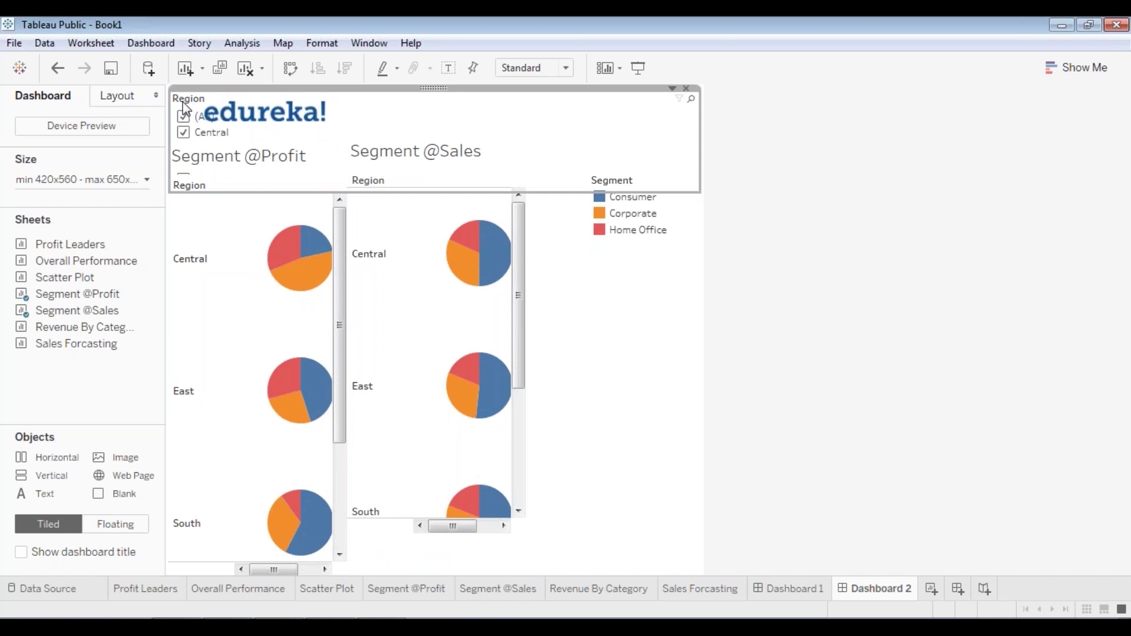
right_click(424, 87)
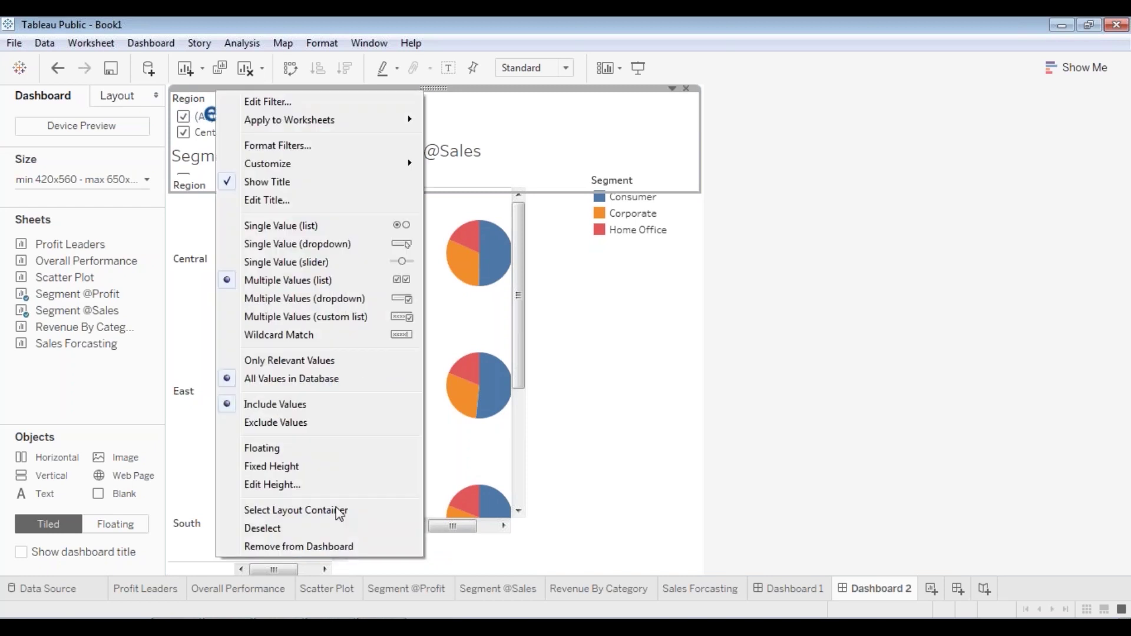
click(334, 548)
click(299, 108)
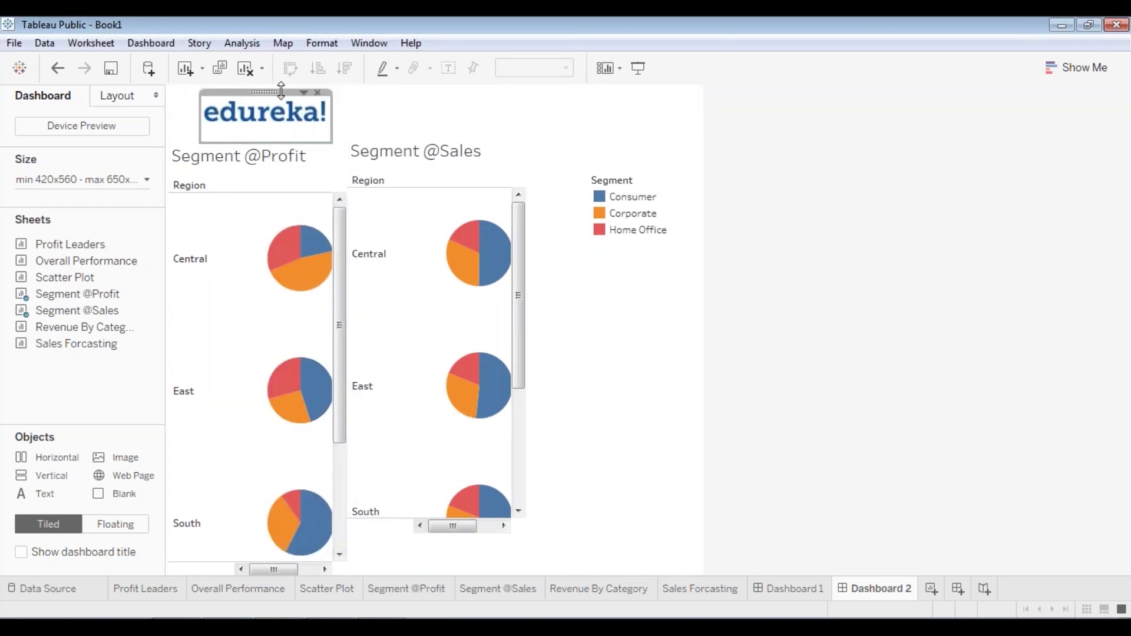
drag(281, 90, 240, 87)
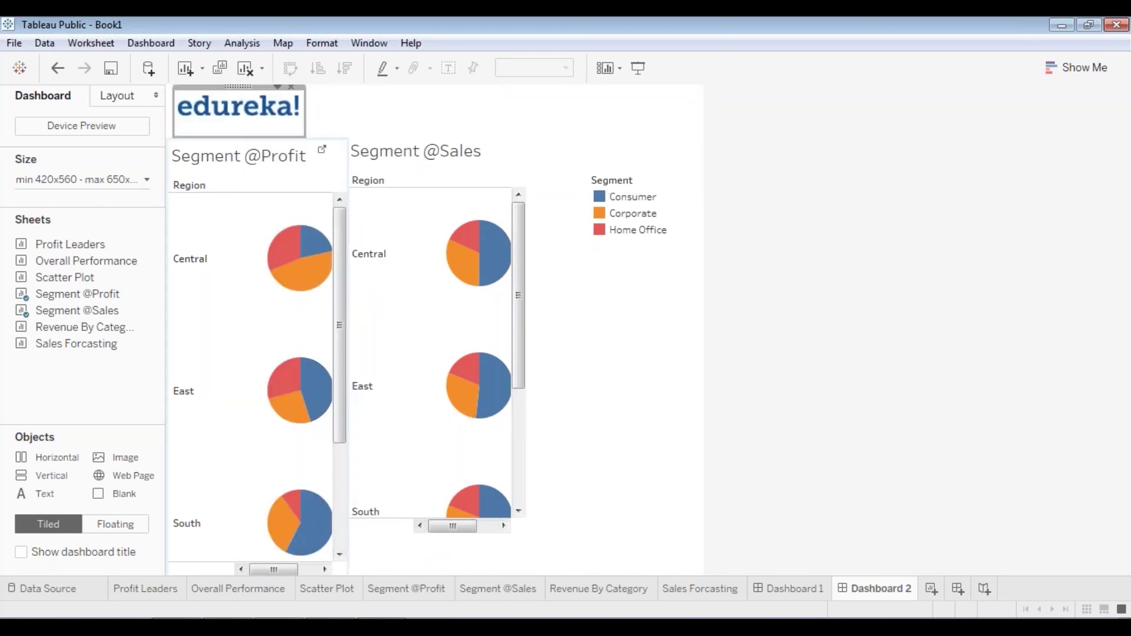
click(472, 153)
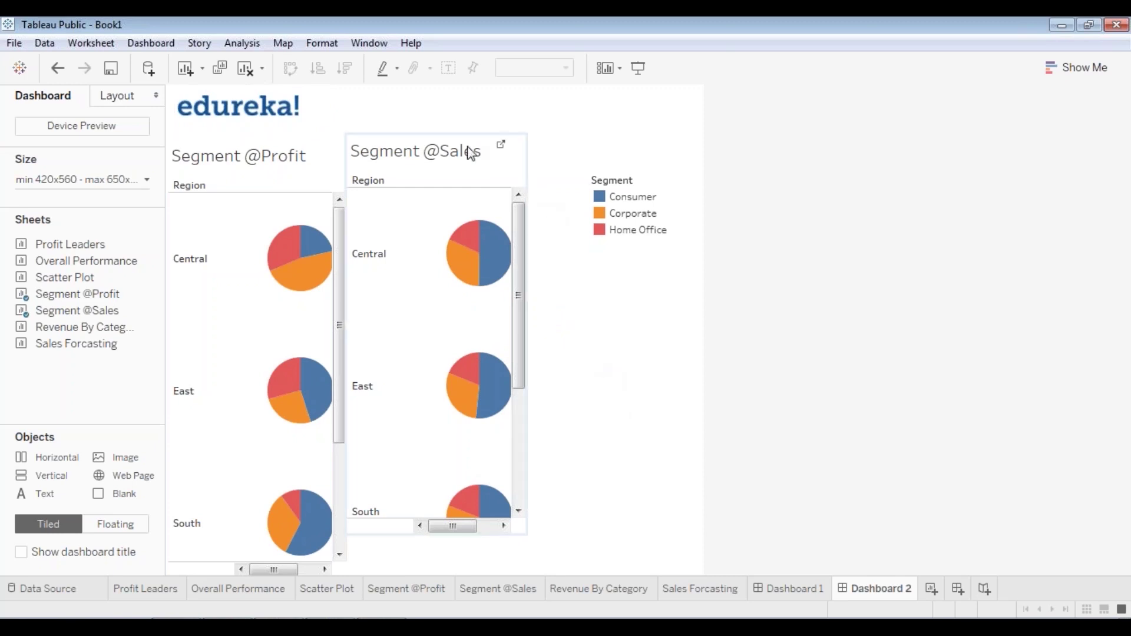
click(444, 144)
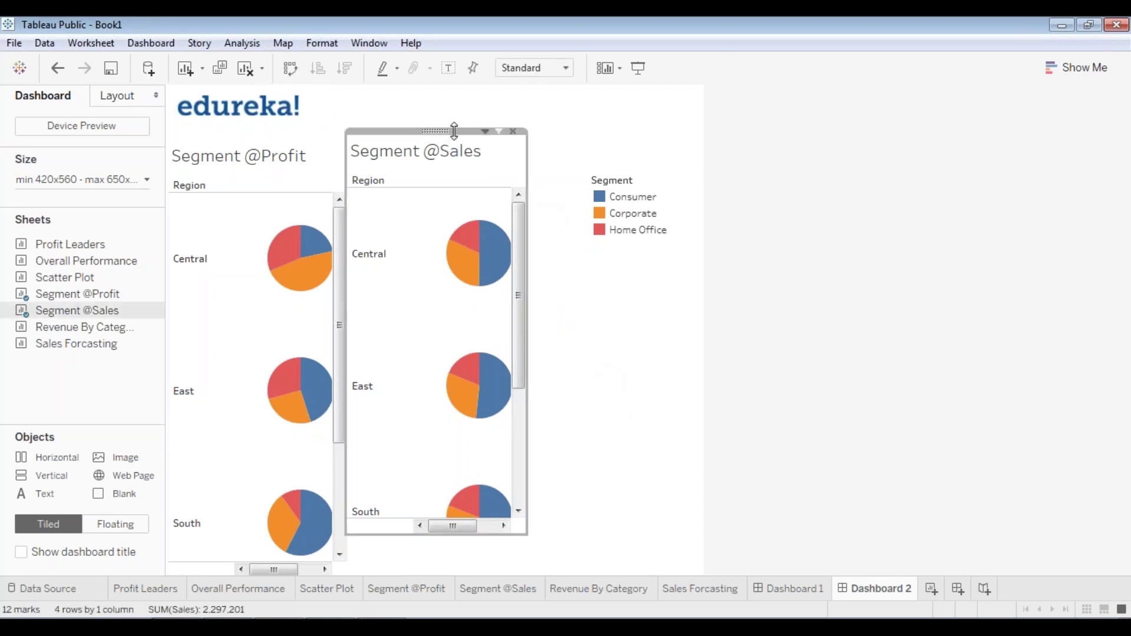
drag(456, 133, 460, 144)
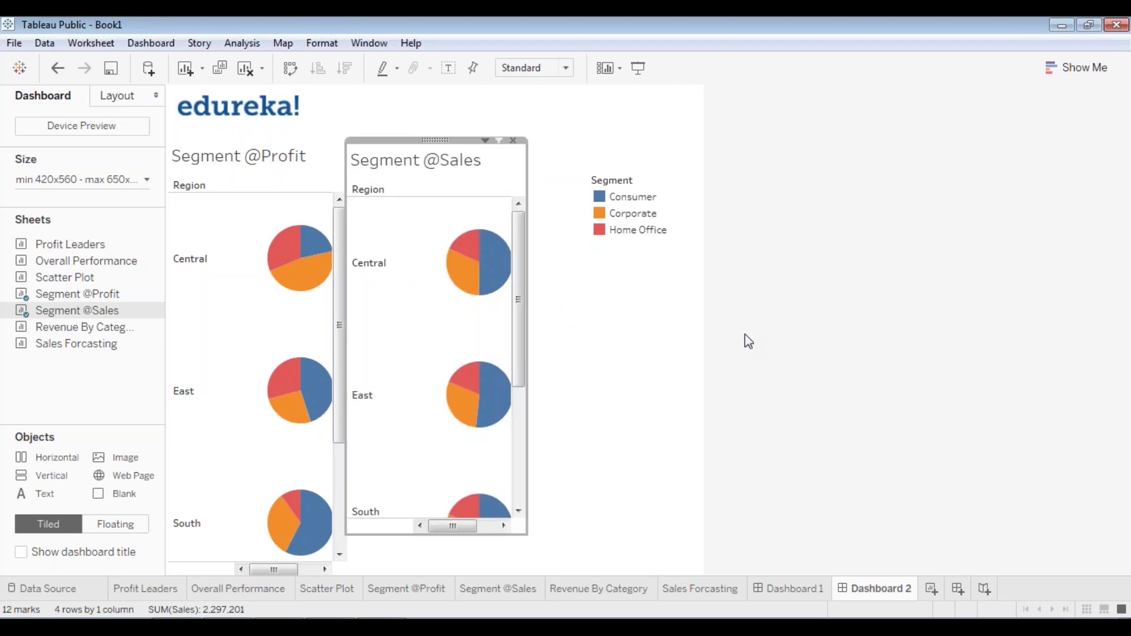
click(769, 373)
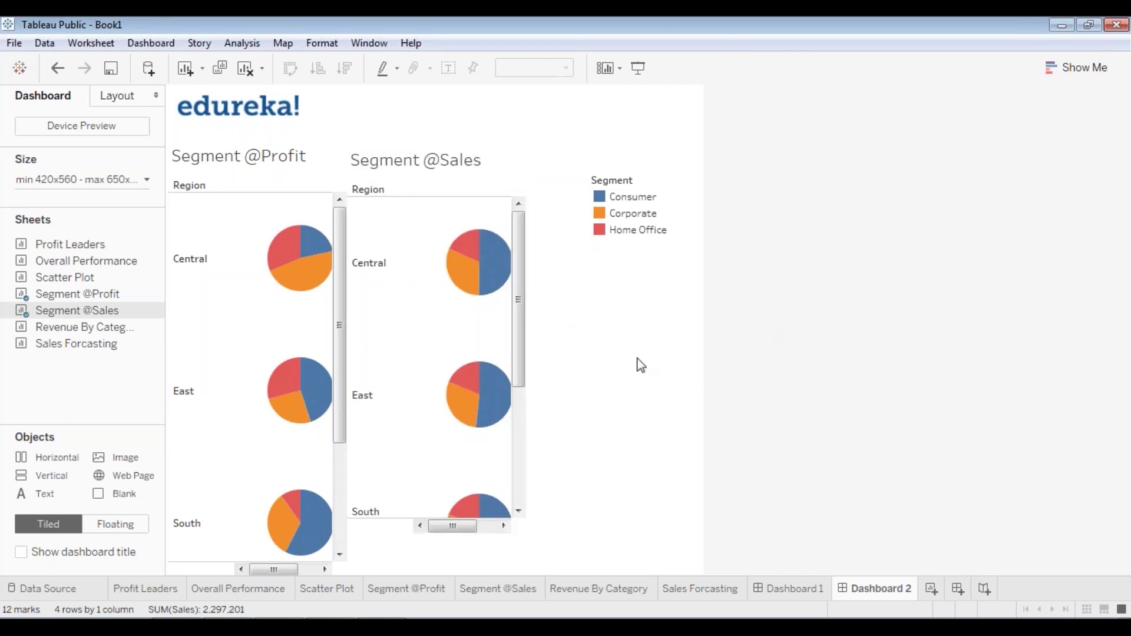
click(366, 158)
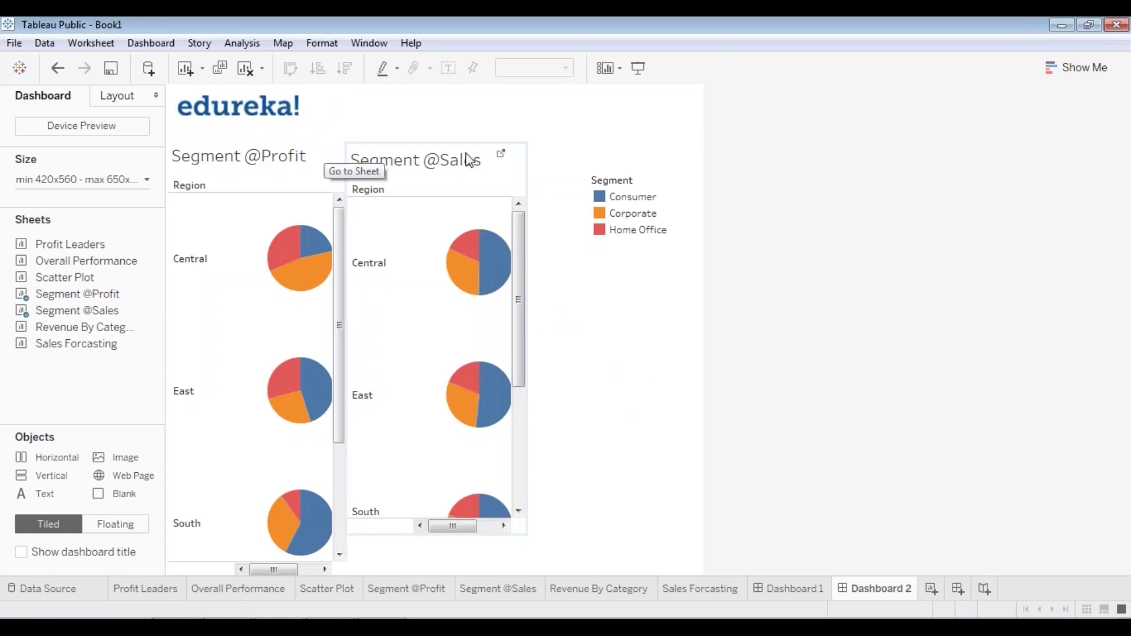
drag(467, 139, 468, 137)
click(677, 378)
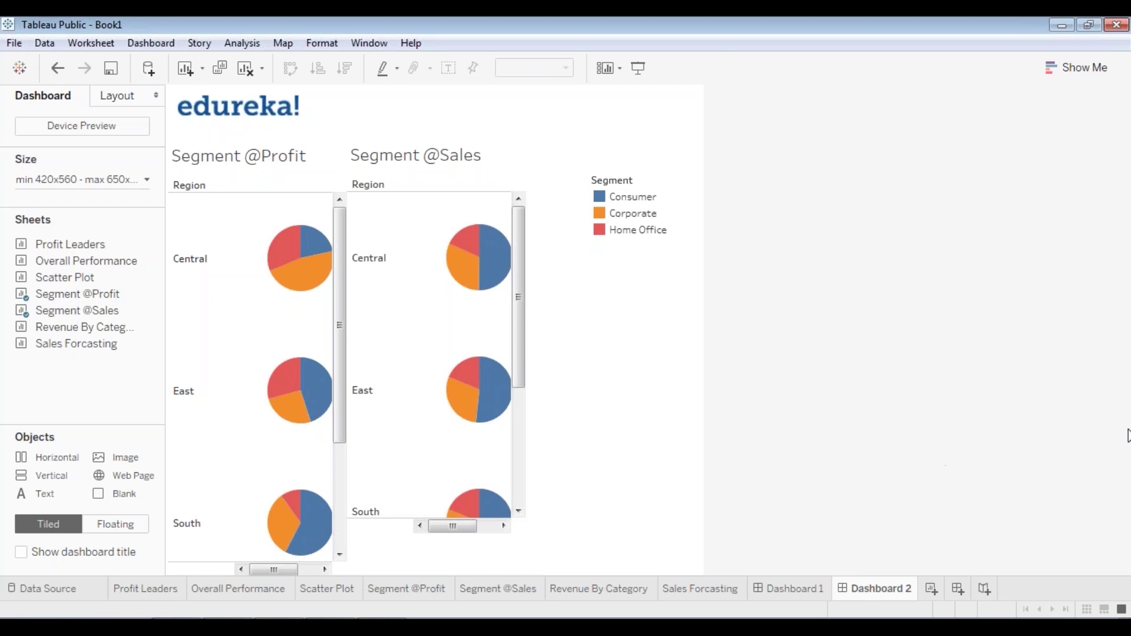
click(400, 534)
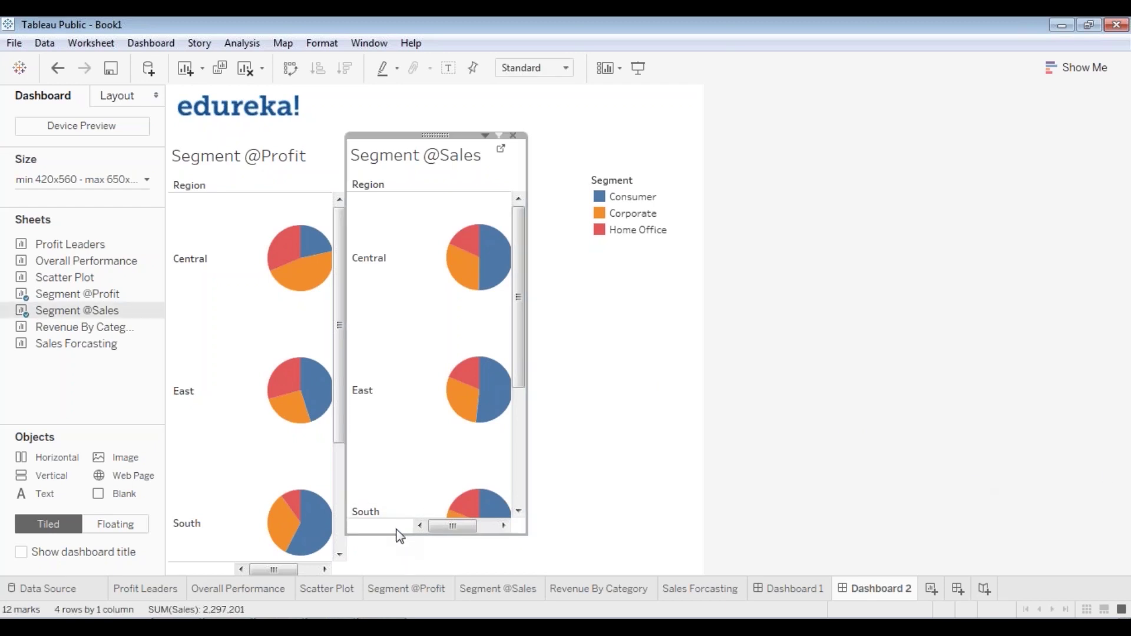
drag(400, 536, 389, 575)
click(589, 518)
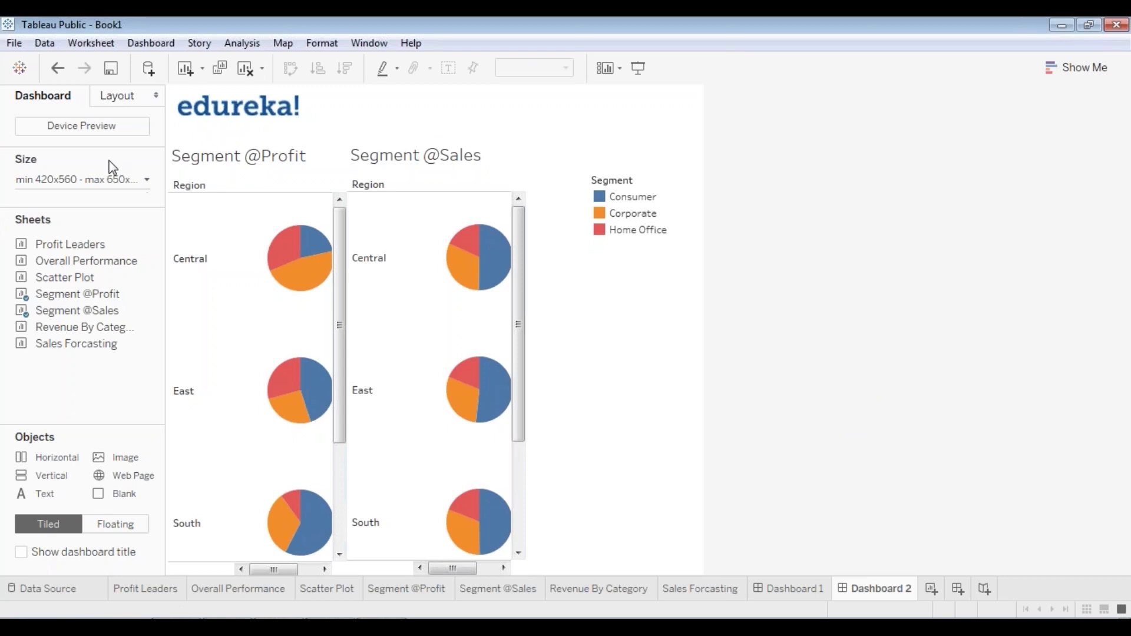
- Enter dashboard size width values 720, 1220, 1020 and 420 to widen Dashboard 2
click(95, 176)
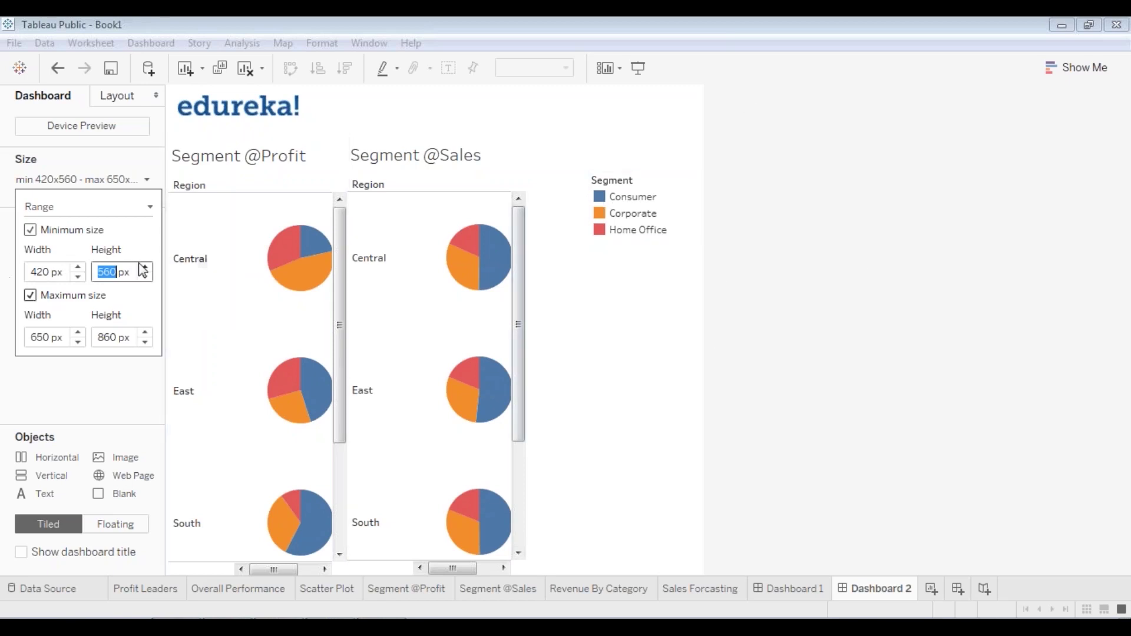
click(80, 272)
text(720)
key(Return)
text(1220)
key(Return)
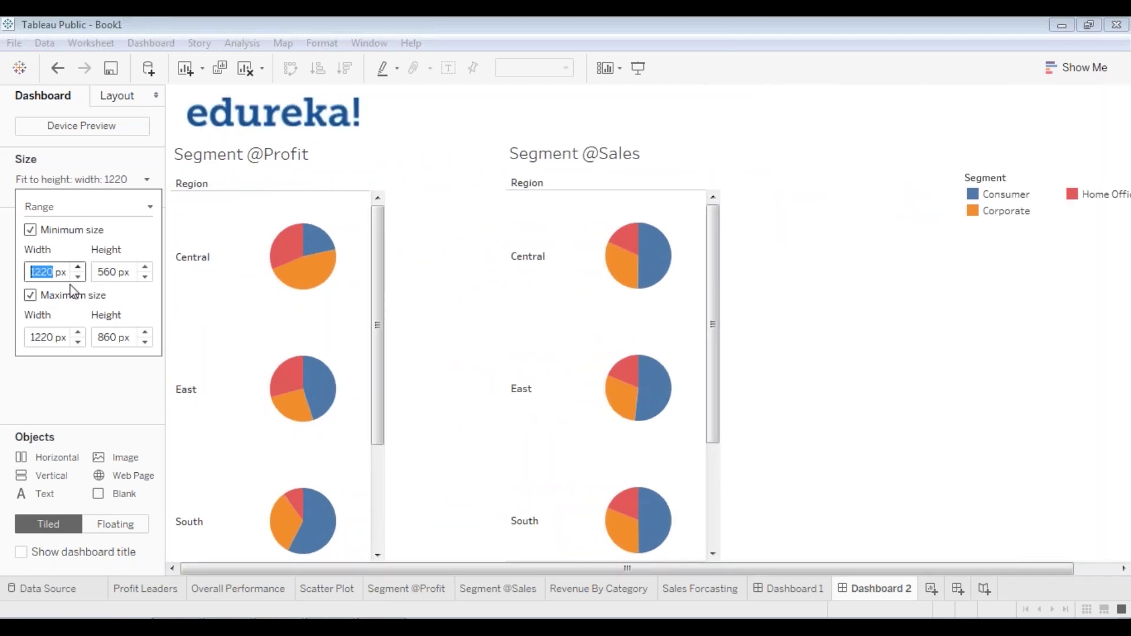
text(1020)
key(Return)
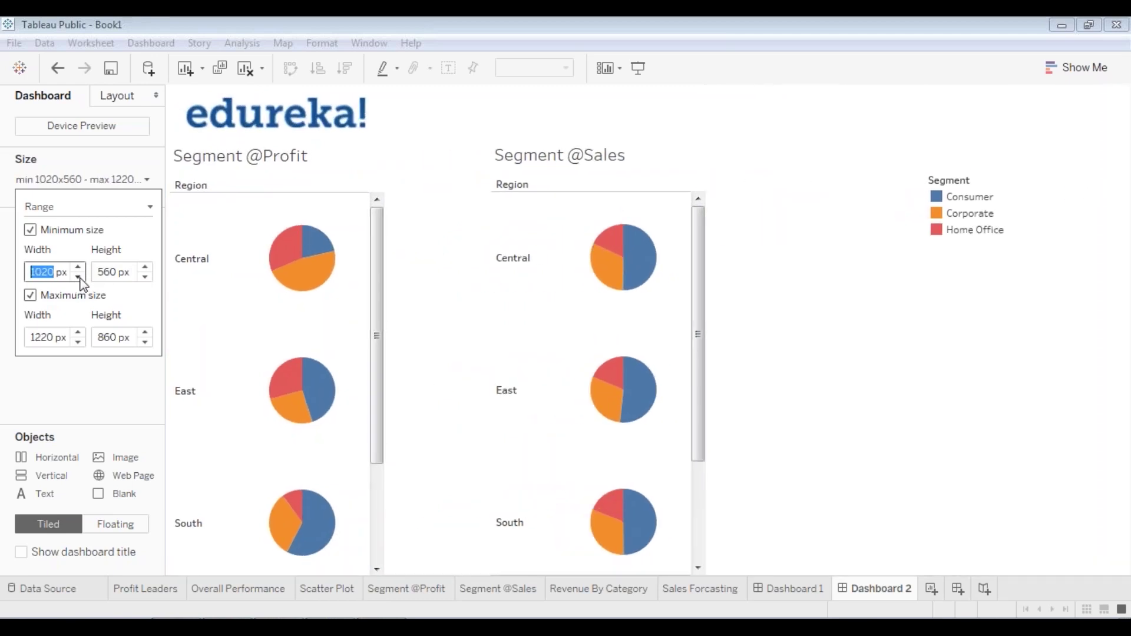
text(420)
key(Return)
click(894, 326)
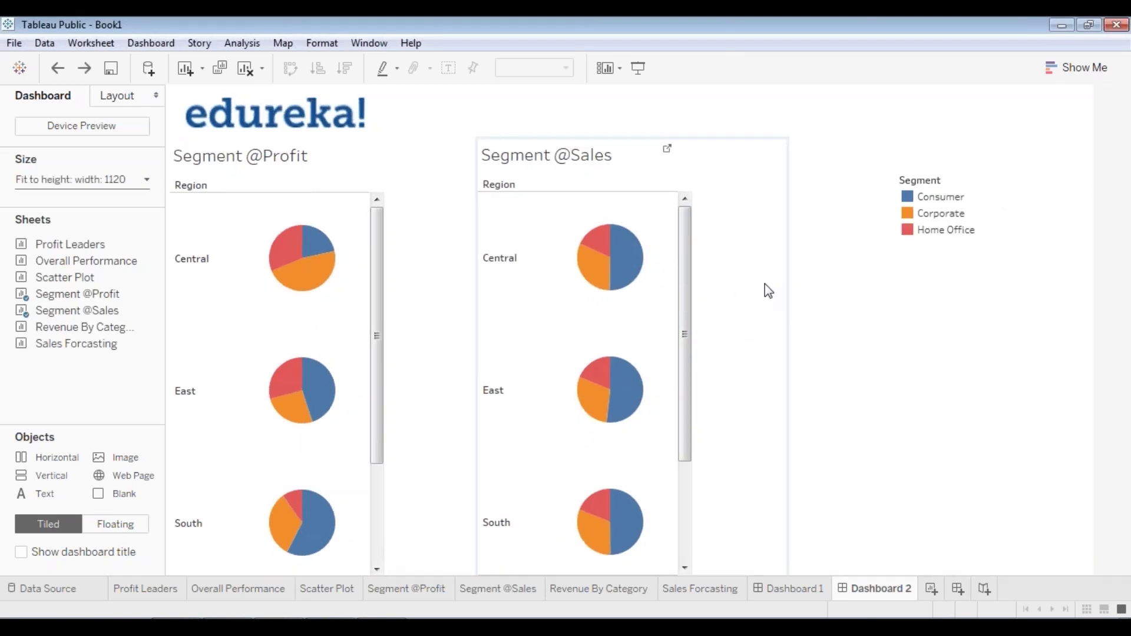
click(454, 202)
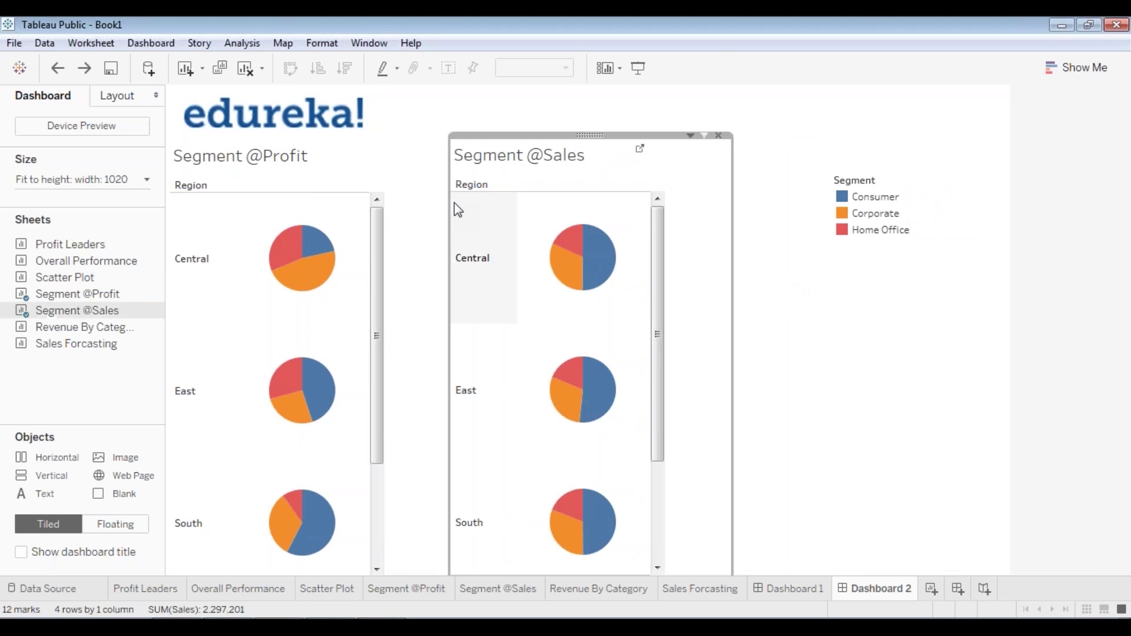
click(454, 203)
click(716, 268)
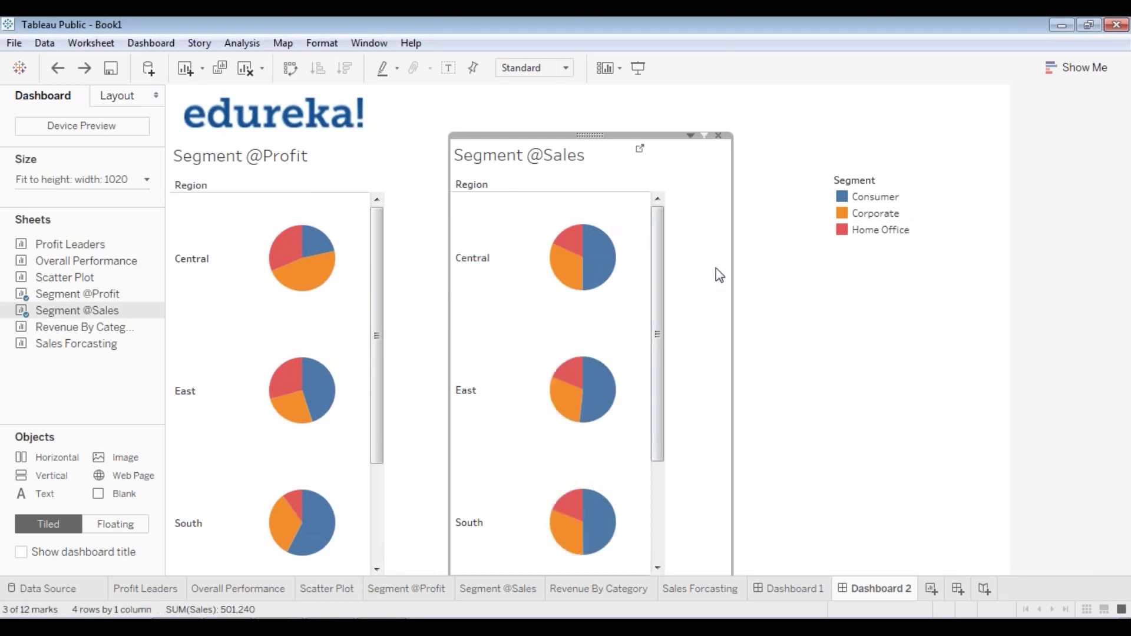
drag(731, 270, 664, 274)
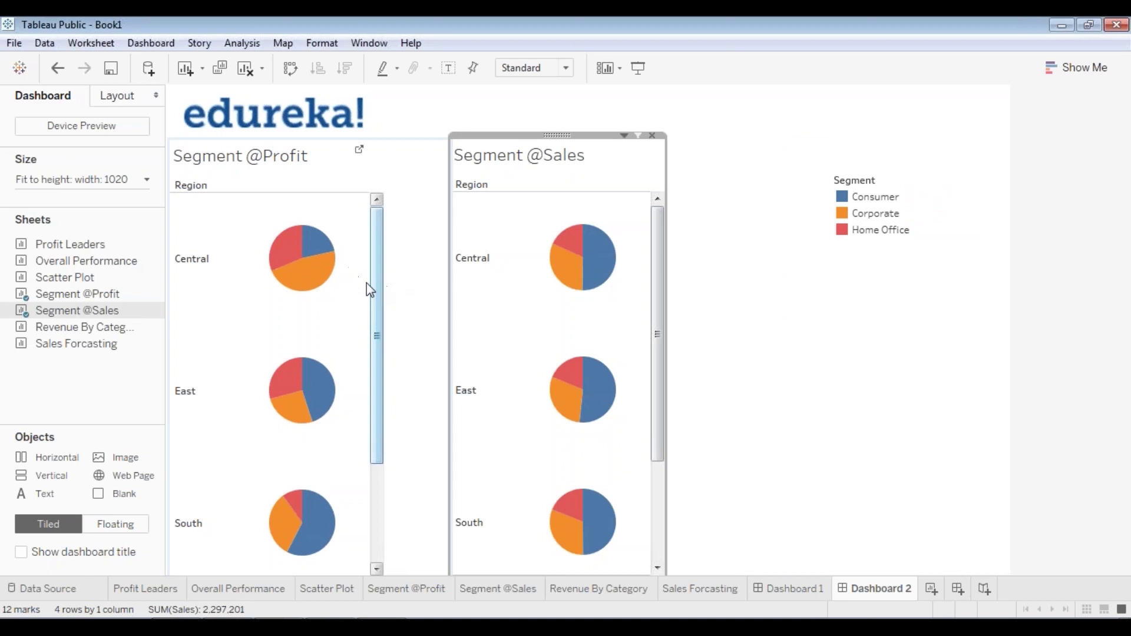
drag(366, 283, 385, 313)
click(560, 152)
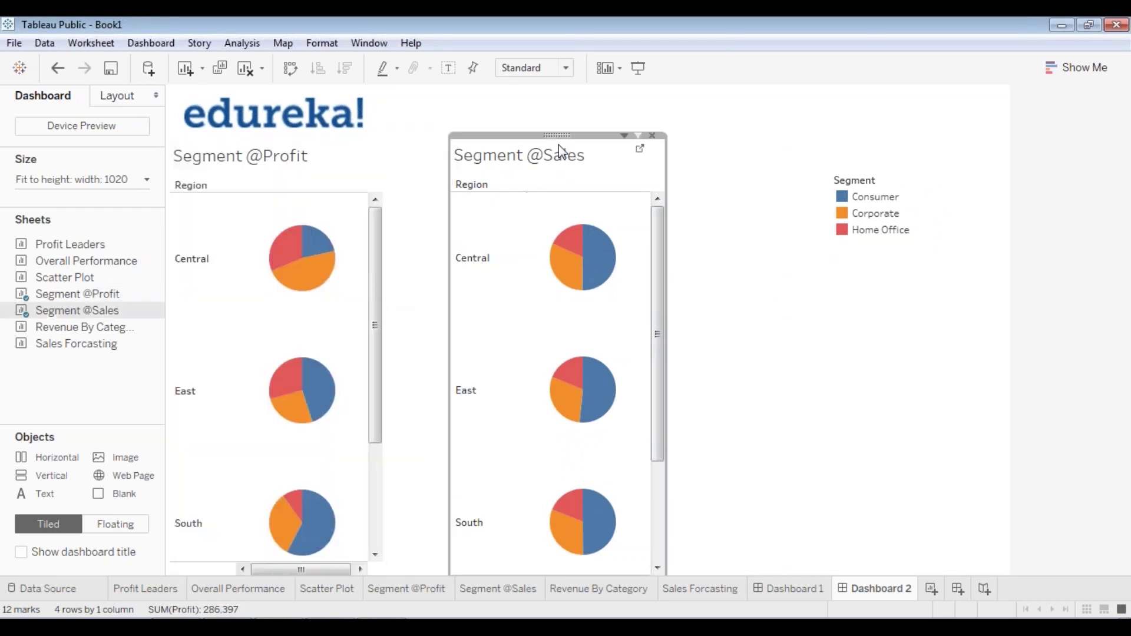
drag(560, 152, 492, 134)
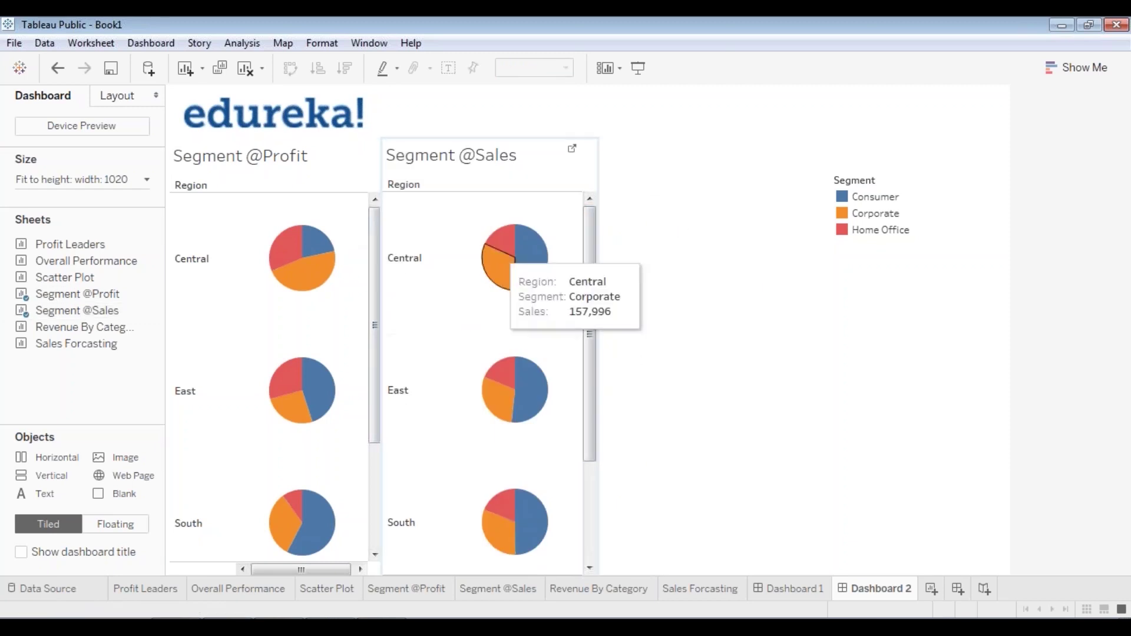
click(497, 145)
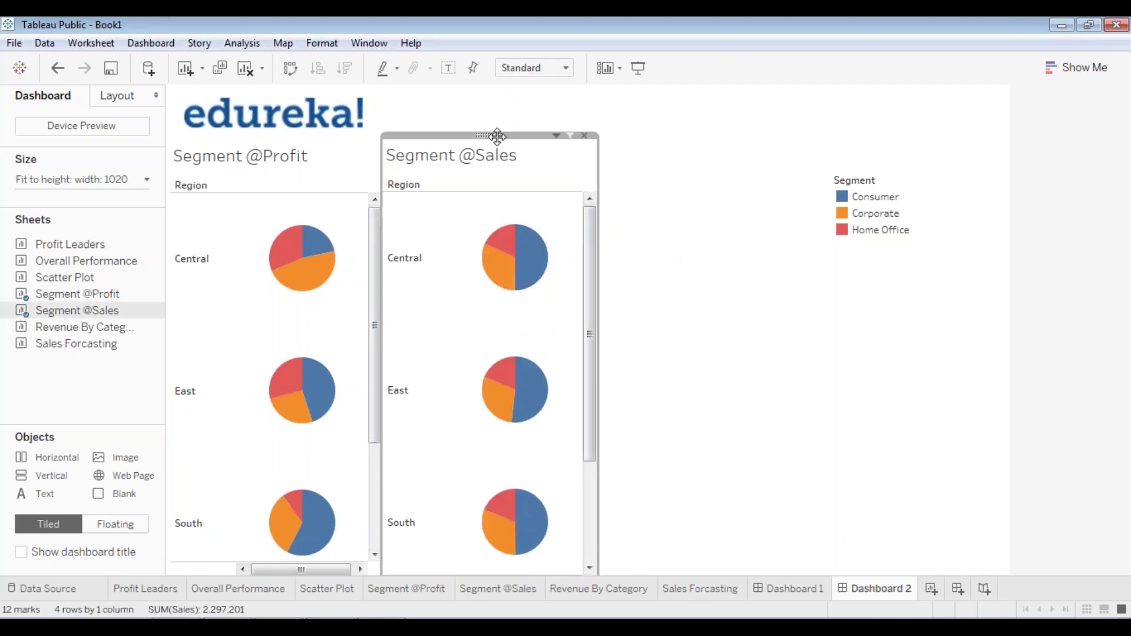
mouse_move(497, 136)
mouse_down()
mouse_move(500, 147)
mouse_move(494, 137)
mouse_up()
click(707, 267)
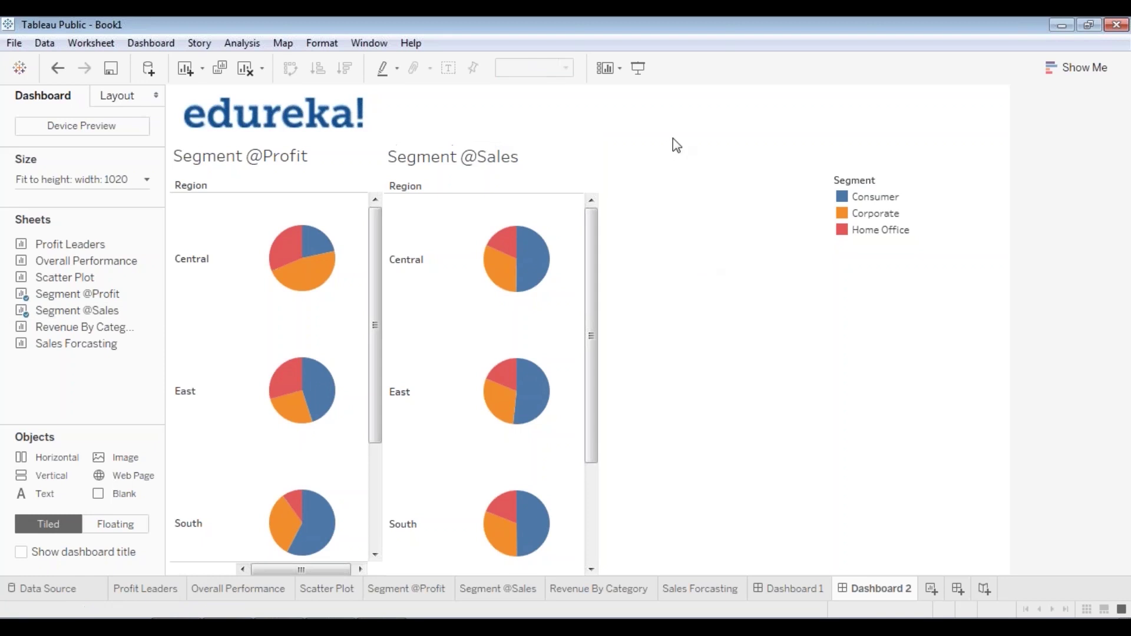
- Move the Segment legend from the far right to beside the Sales pies
click(846, 222)
drag(1018, 206, 650, 258)
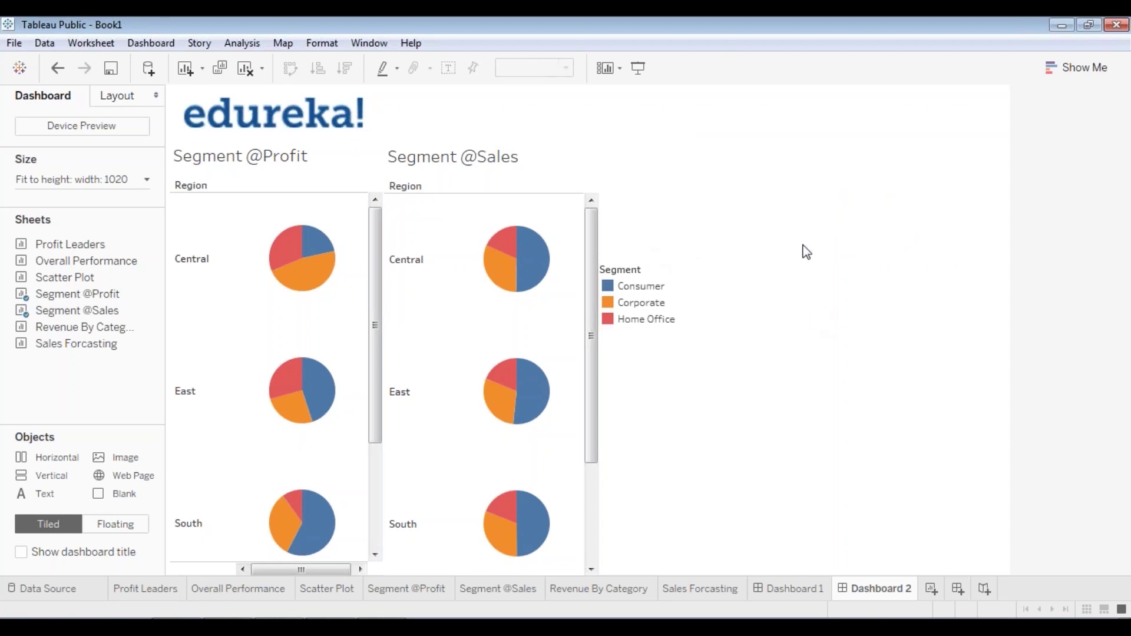
click(277, 164)
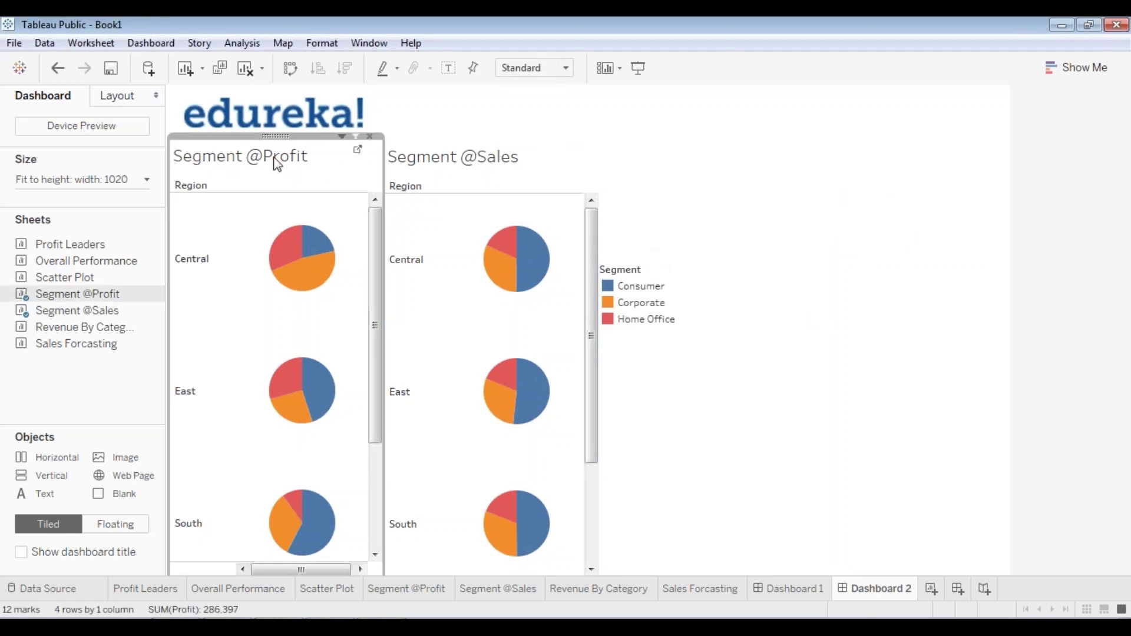
right_click(277, 164)
click(281, 139)
right_click(271, 135)
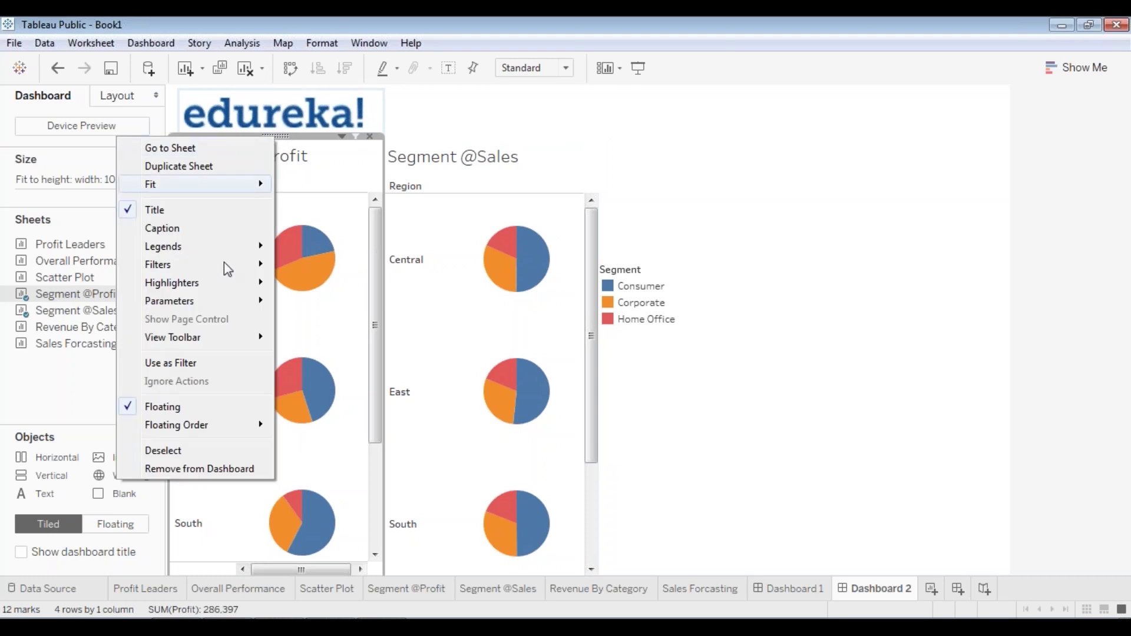
mouse_move(224, 263)
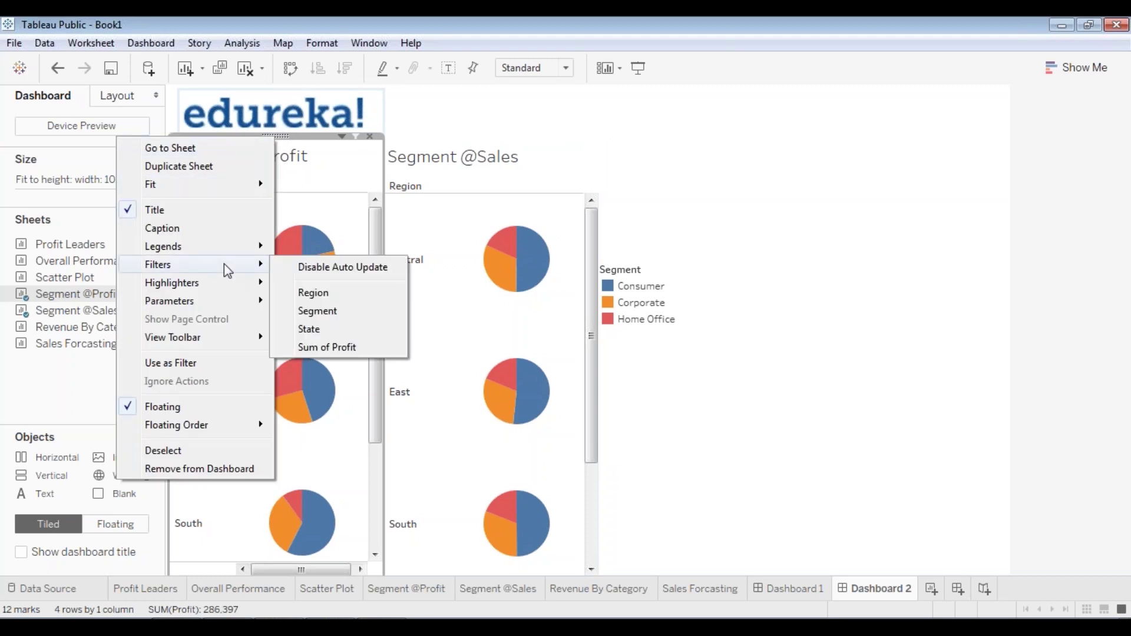
click(344, 297)
- Dock the Region filter above the Segment legend, narrow it, and set the legend below
click(430, 155)
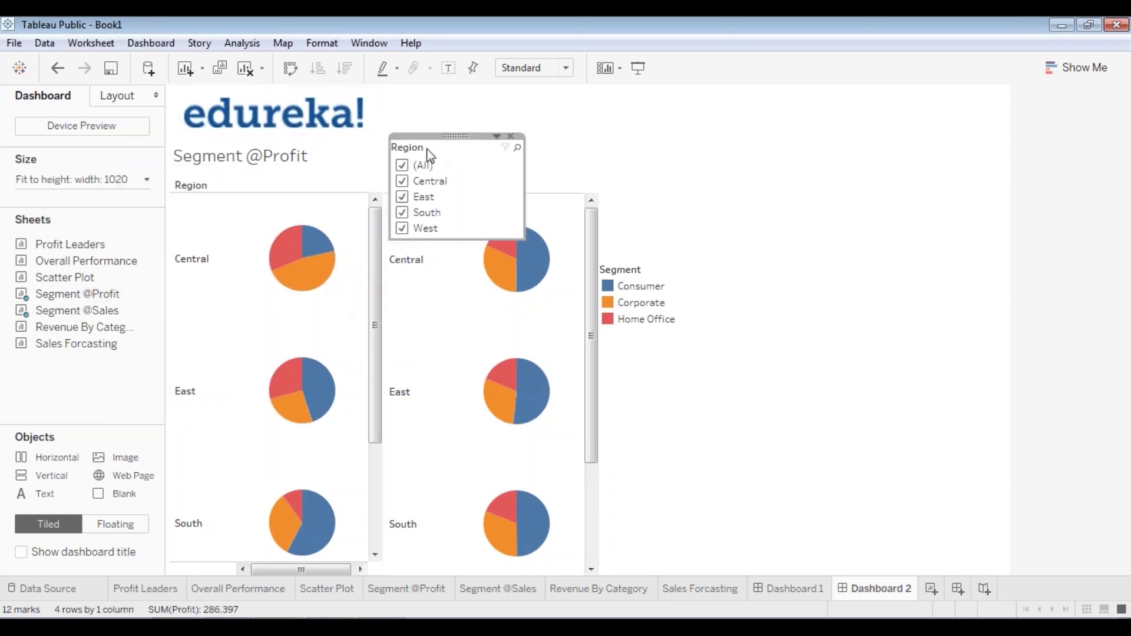
drag(457, 136, 669, 168)
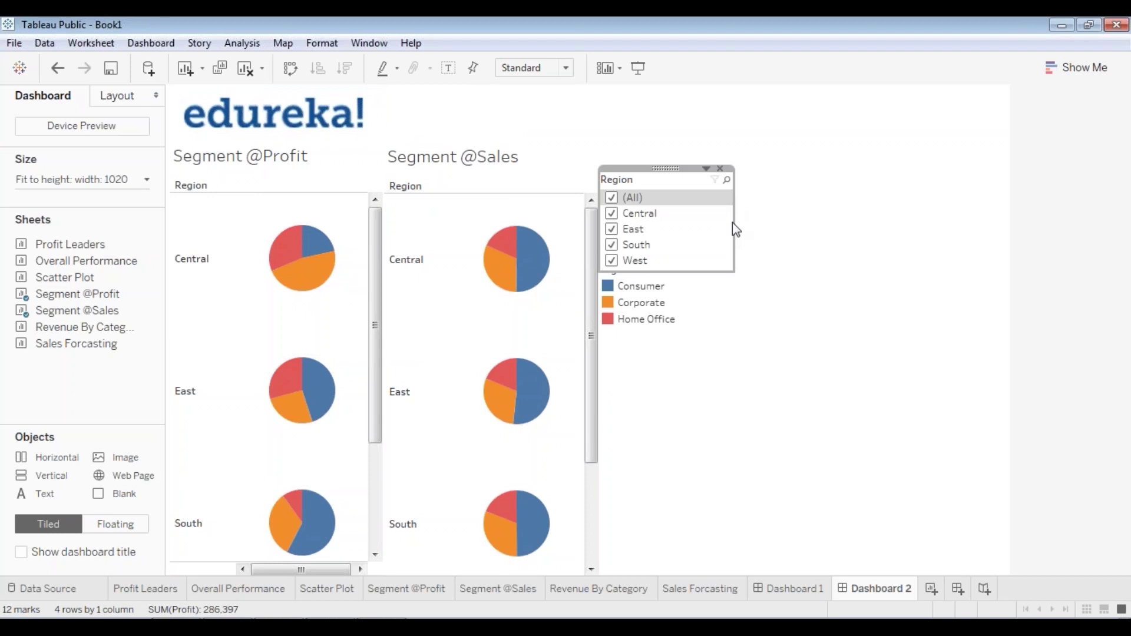
drag(735, 229, 646, 274)
click(631, 319)
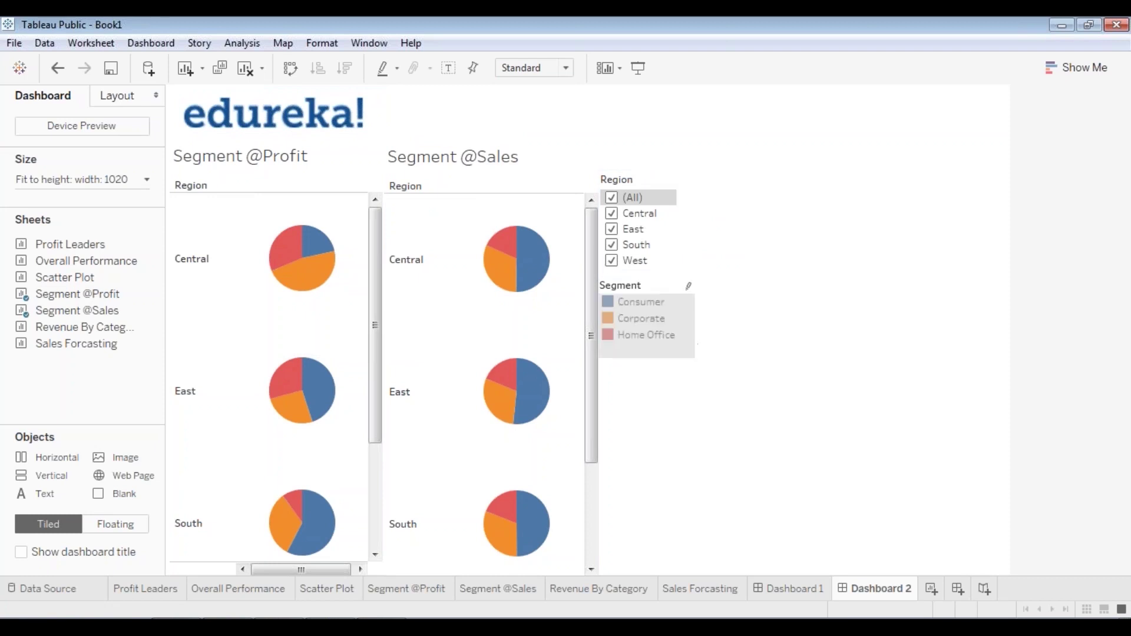
drag(654, 317, 652, 291)
click(743, 277)
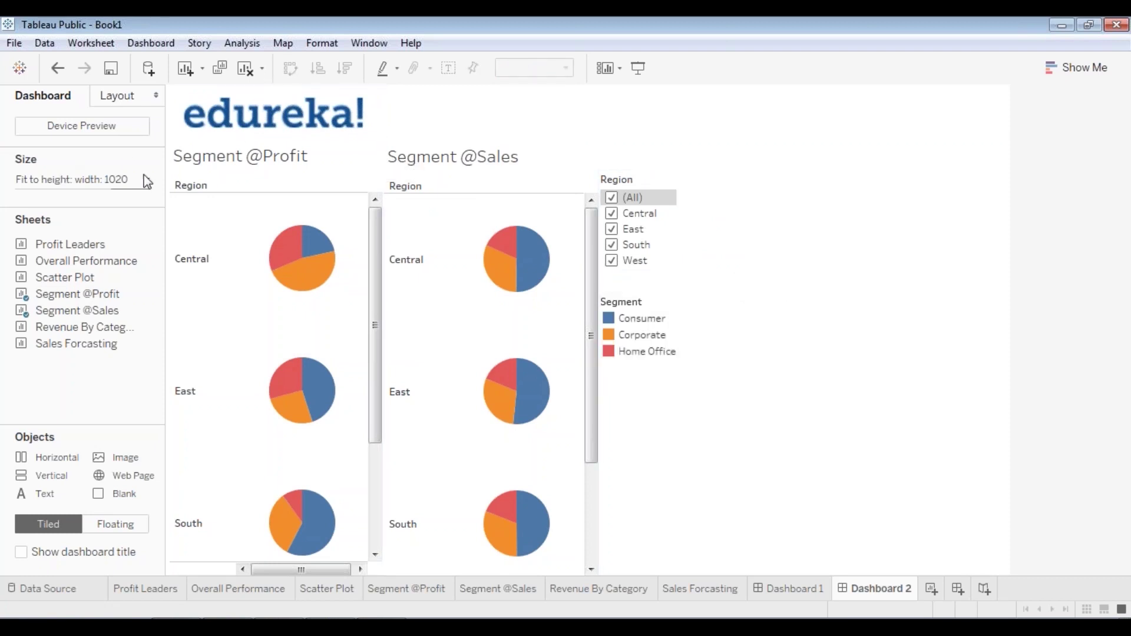
click(272, 172)
right_click(273, 153)
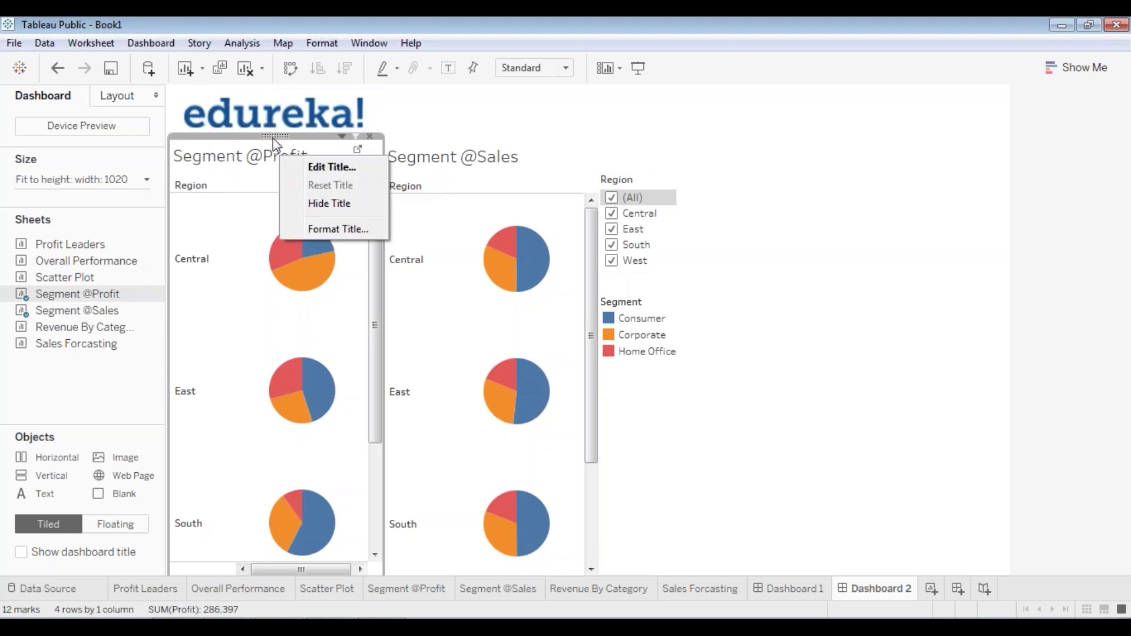
right_click(273, 138)
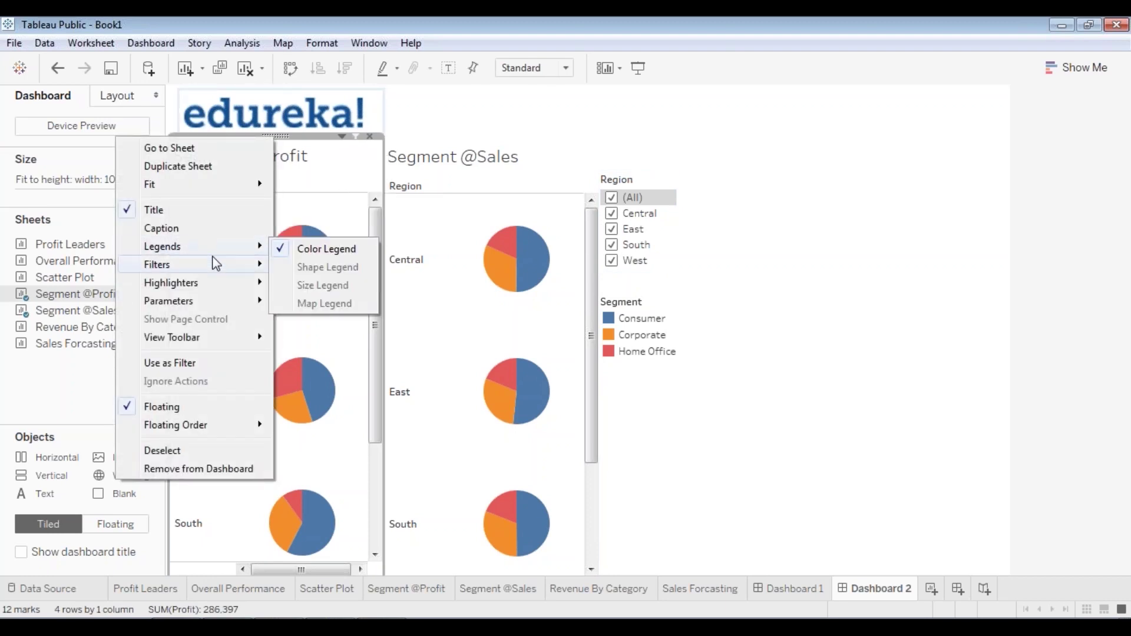
mouse_move(234, 268)
click(308, 329)
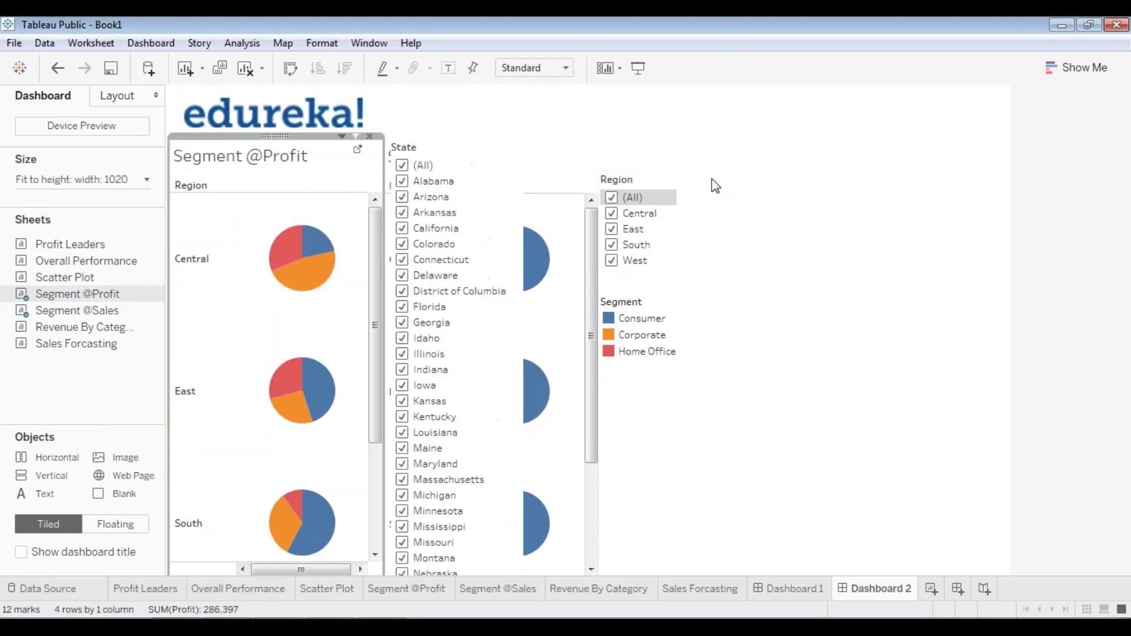
click(442, 150)
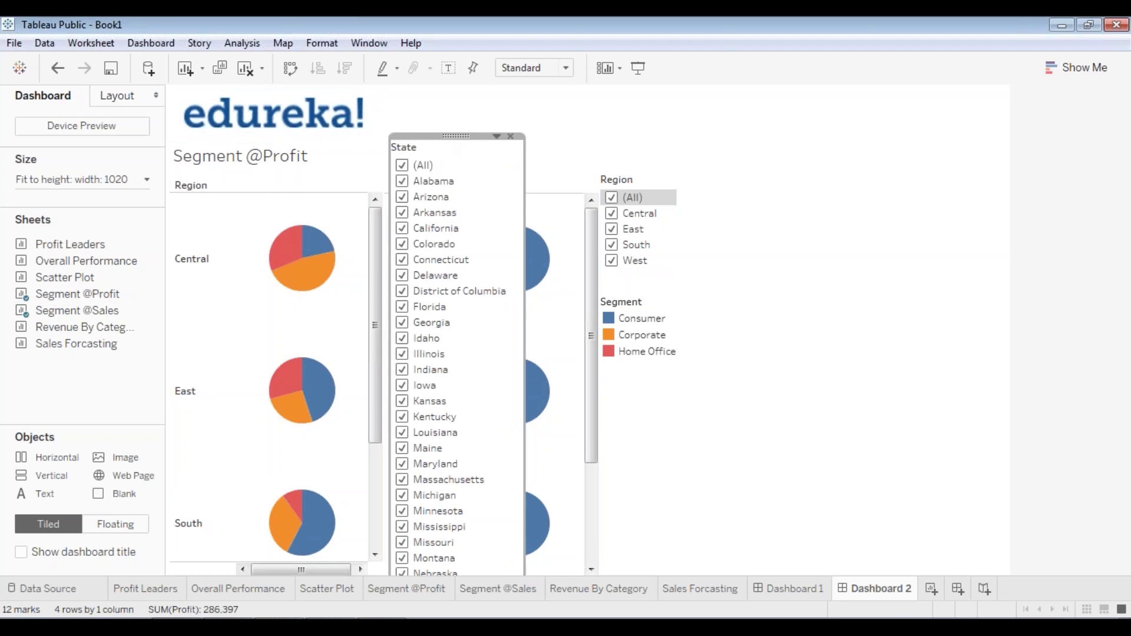
click(496, 136)
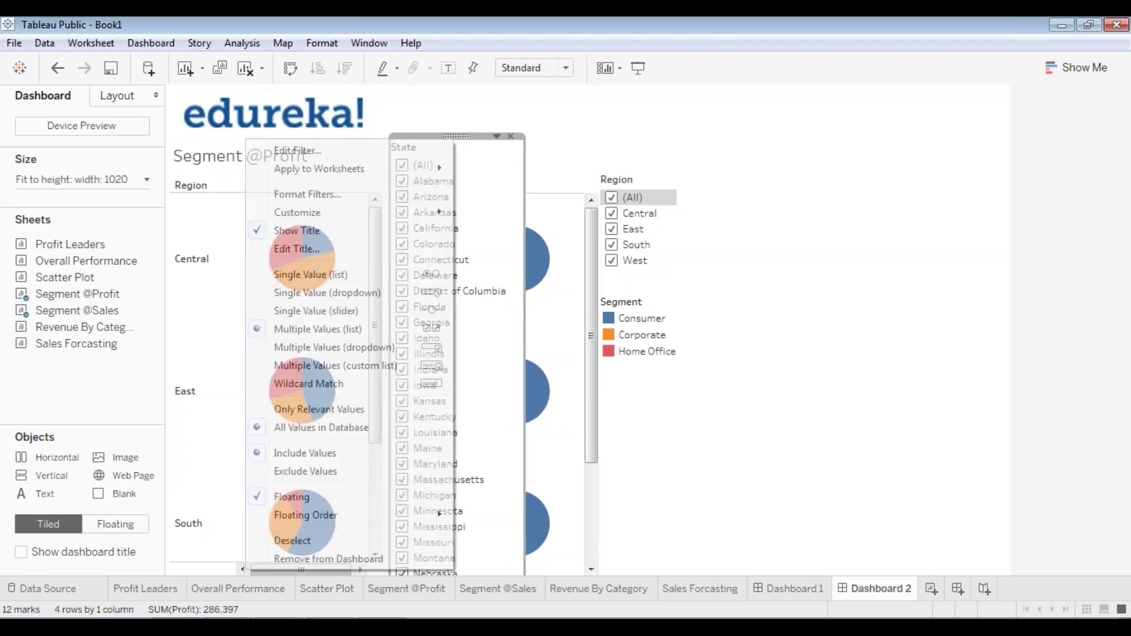
click(357, 291)
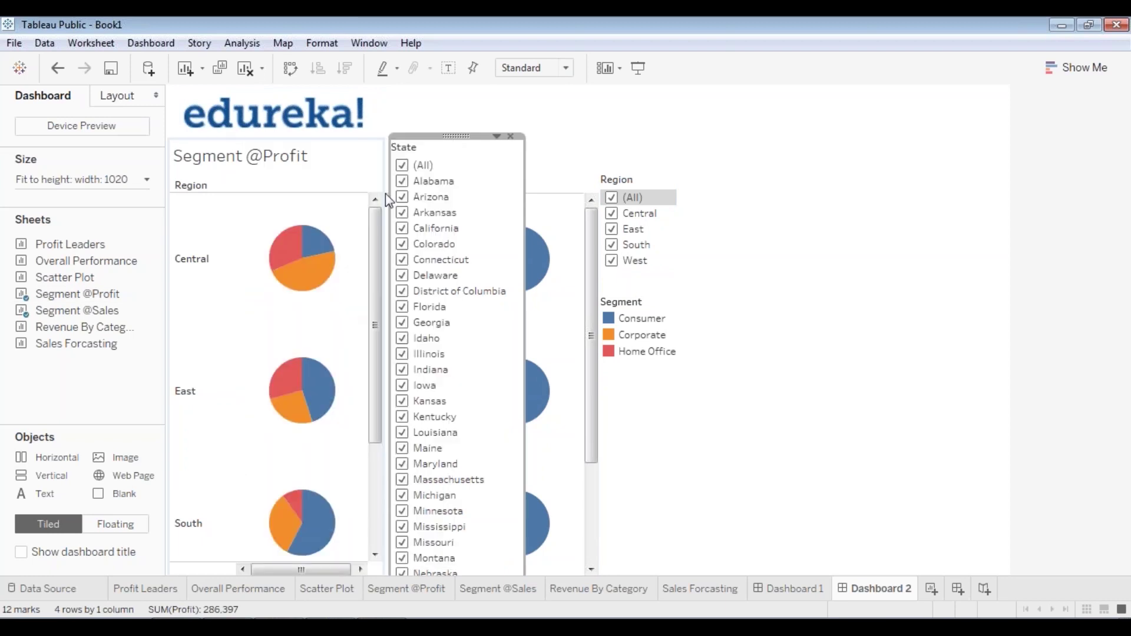
right_click(464, 137)
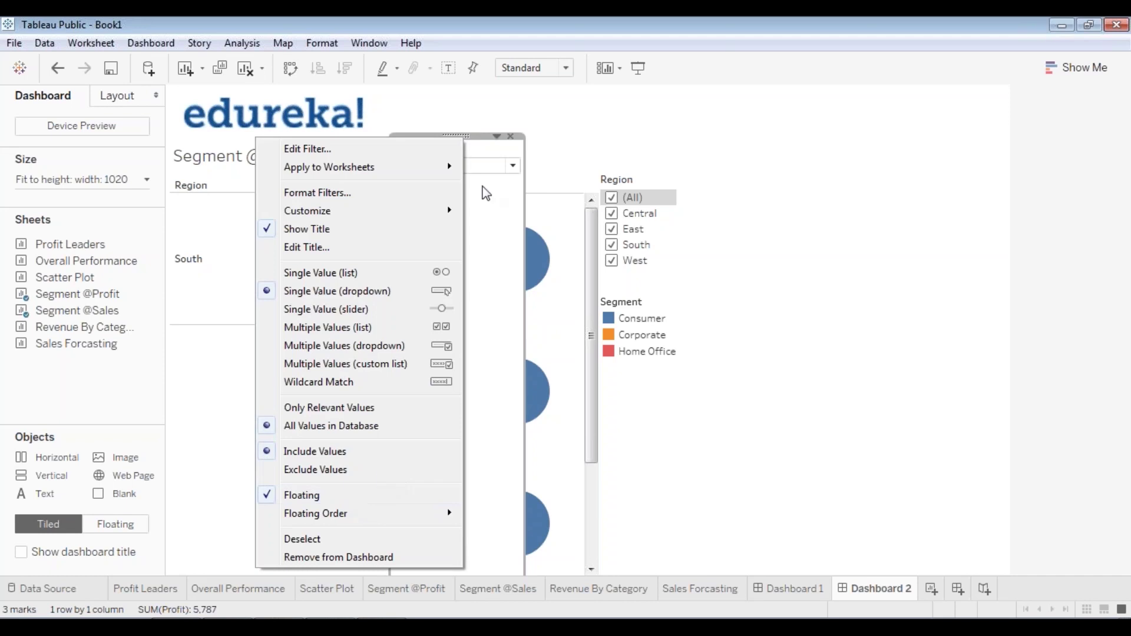
click(474, 152)
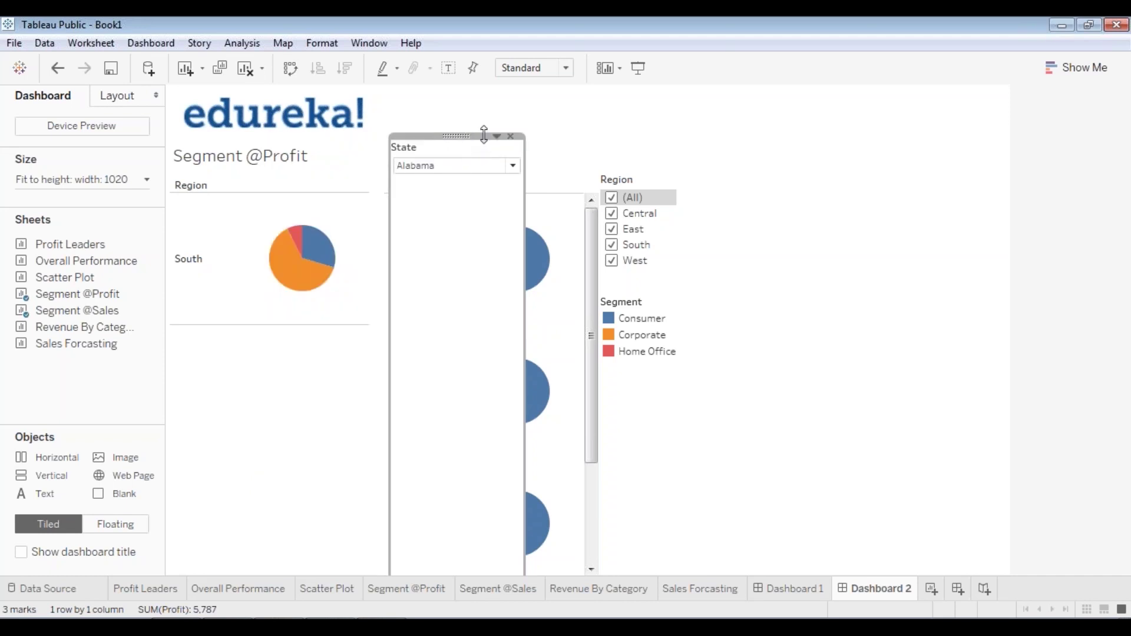
drag(484, 134, 673, 249)
- Shorten the State filter card and set its dropdown to (All)
drag(683, 456, 681, 295)
click(659, 280)
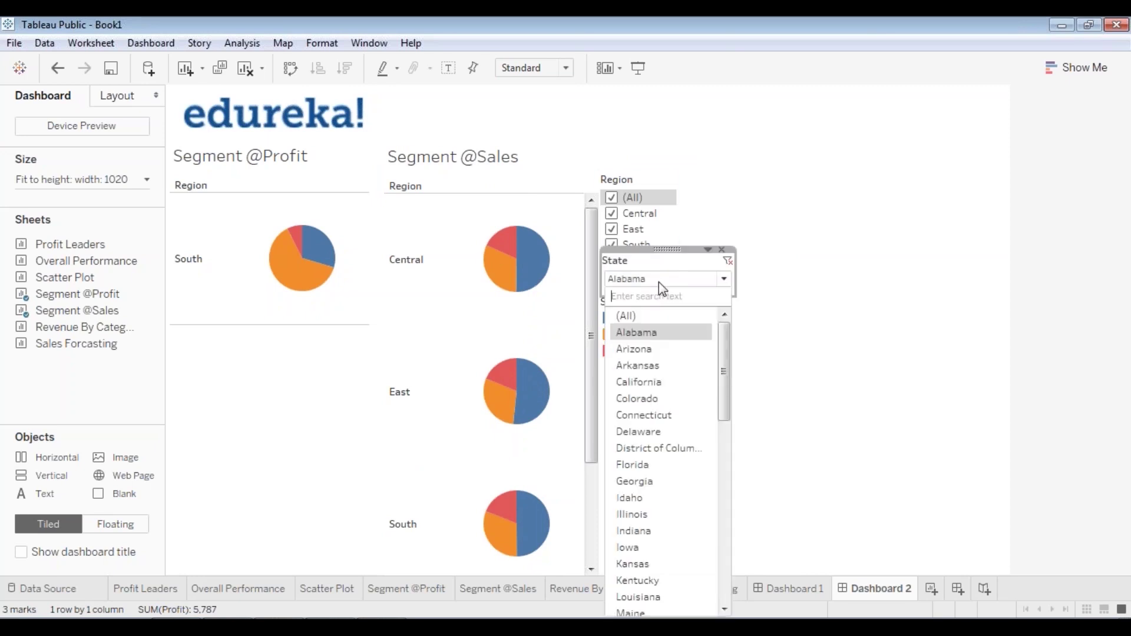
click(637, 313)
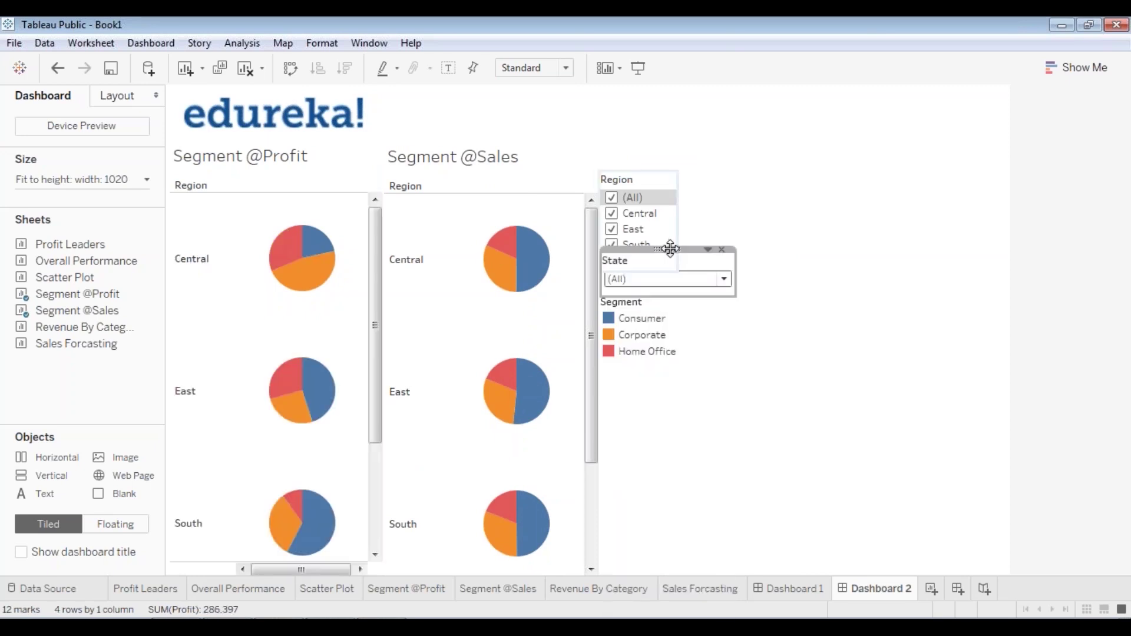
- Stack the Segment legend under Region and State beneath it, then present full screen
click(662, 321)
drag(667, 345, 649, 268)
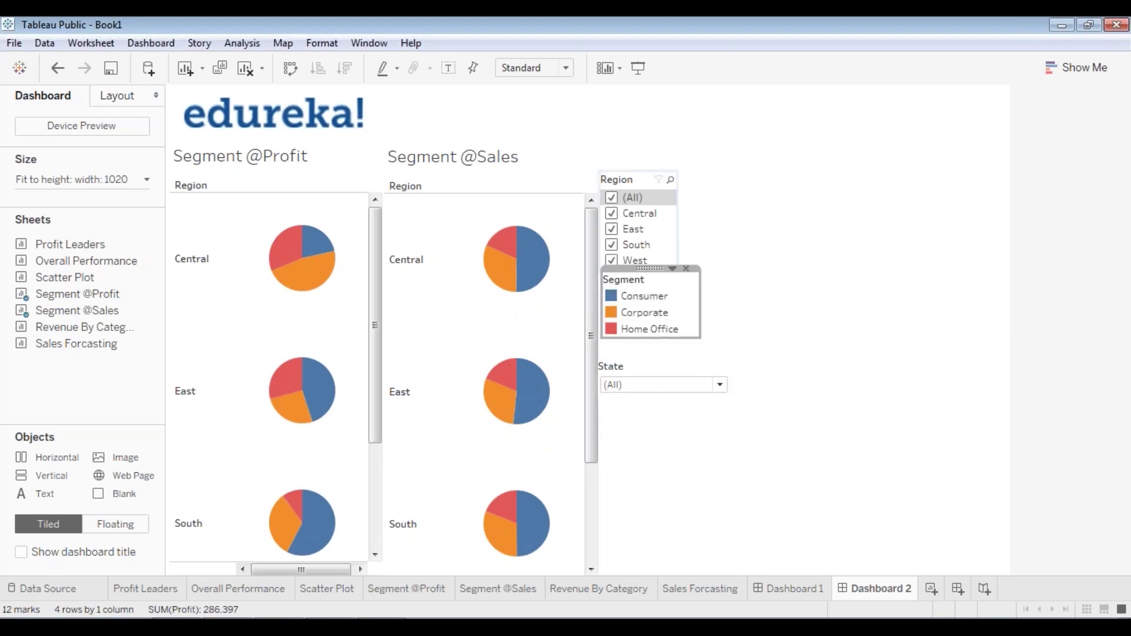
click(732, 309)
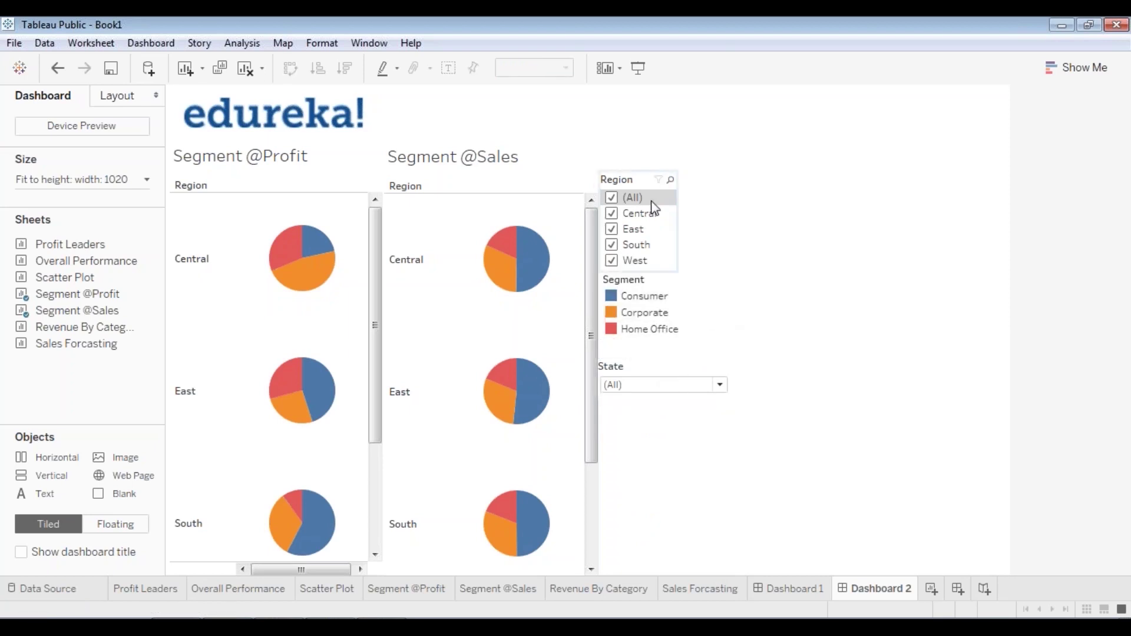
click(720, 385)
click(720, 386)
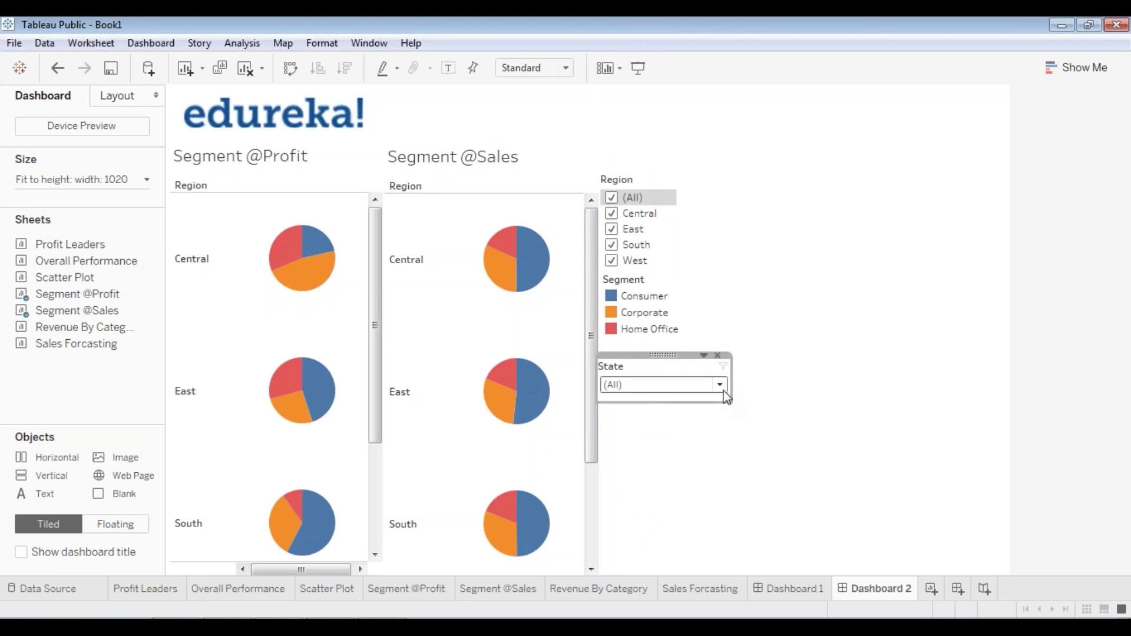
drag(693, 375, 693, 374)
drag(660, 362, 657, 341)
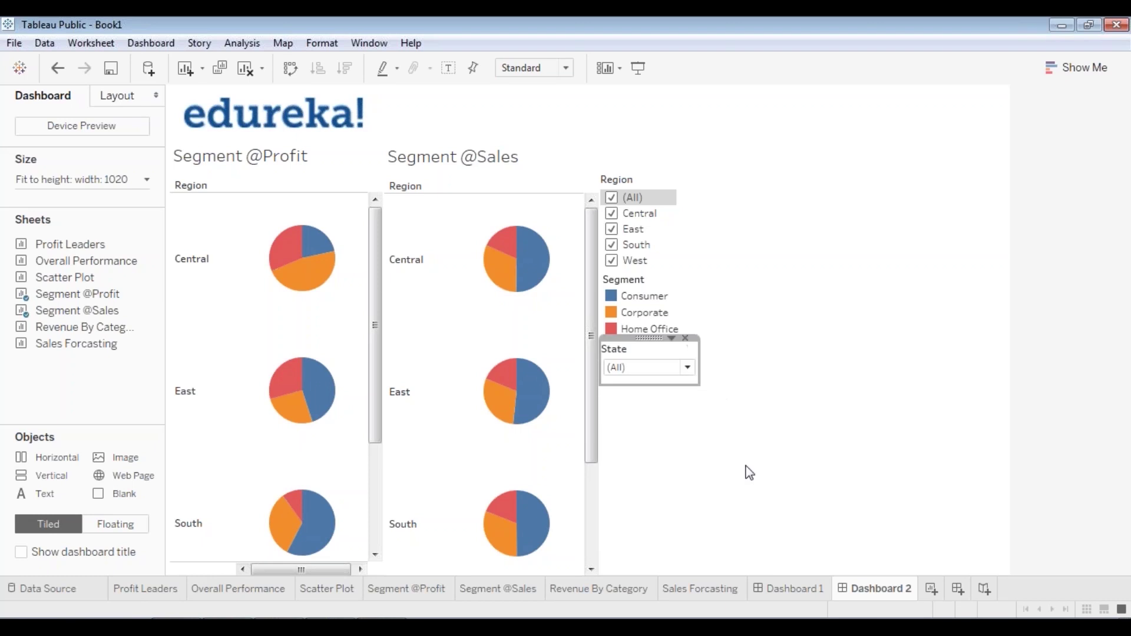
click(649, 66)
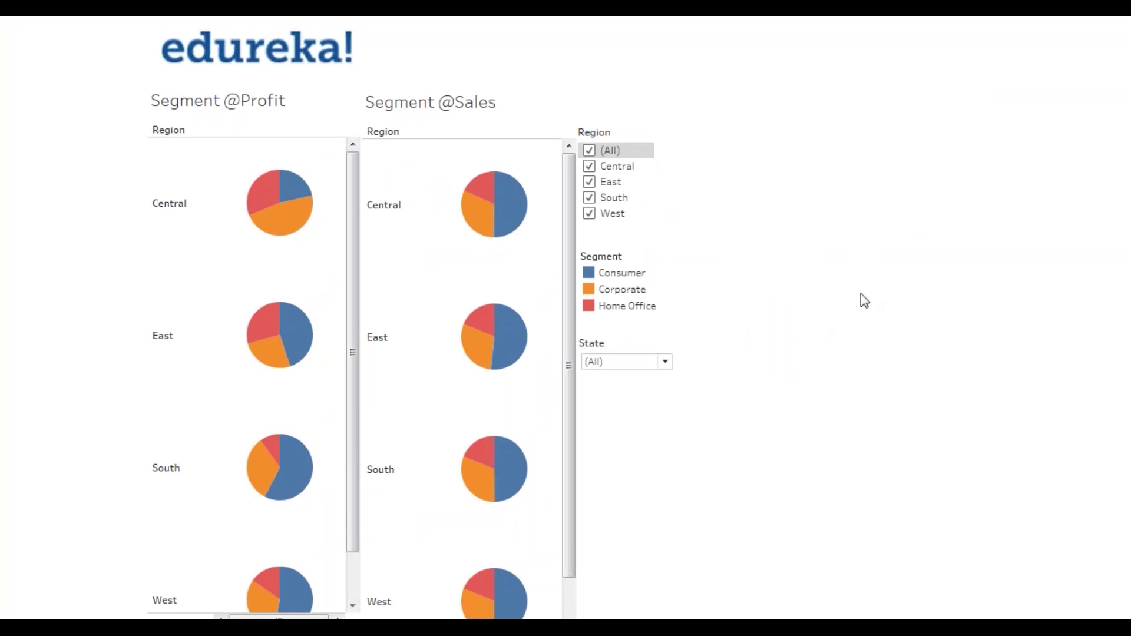
- Leave presentation mode and reposition the edureka! logo and other dashboard items
key(Escape)
click(327, 107)
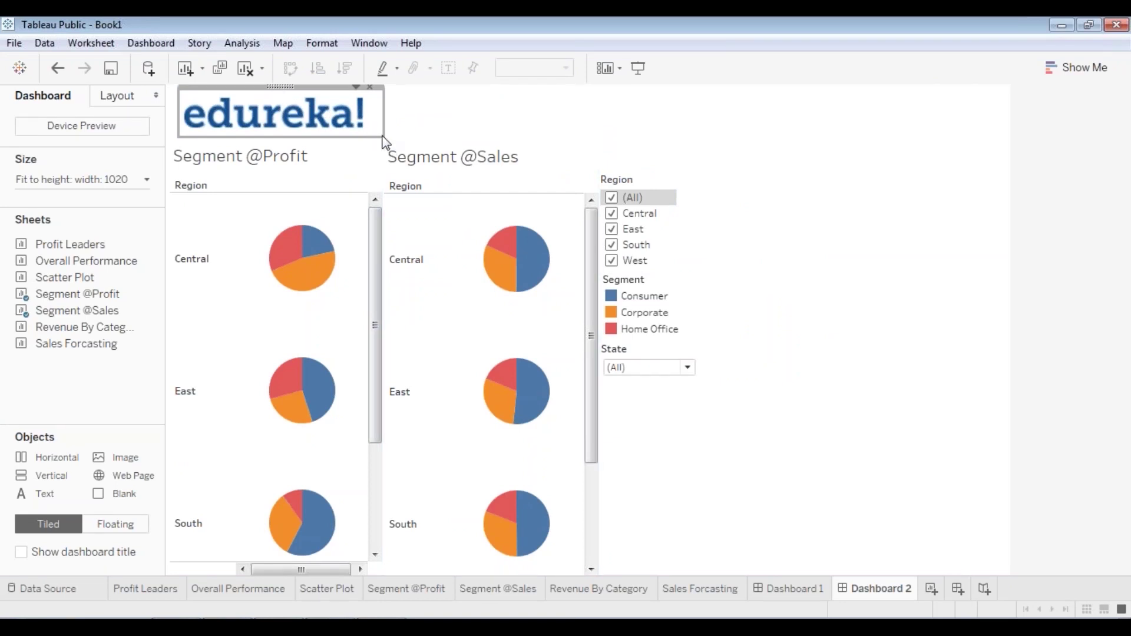
drag(384, 137, 347, 134)
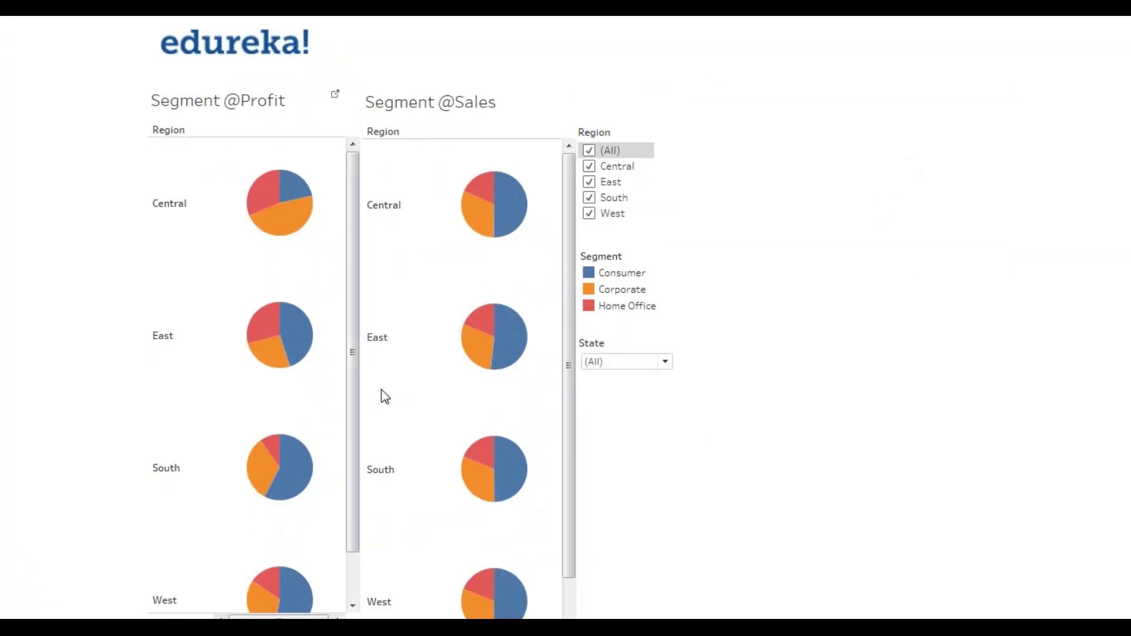
drag(574, 486, 594, 366)
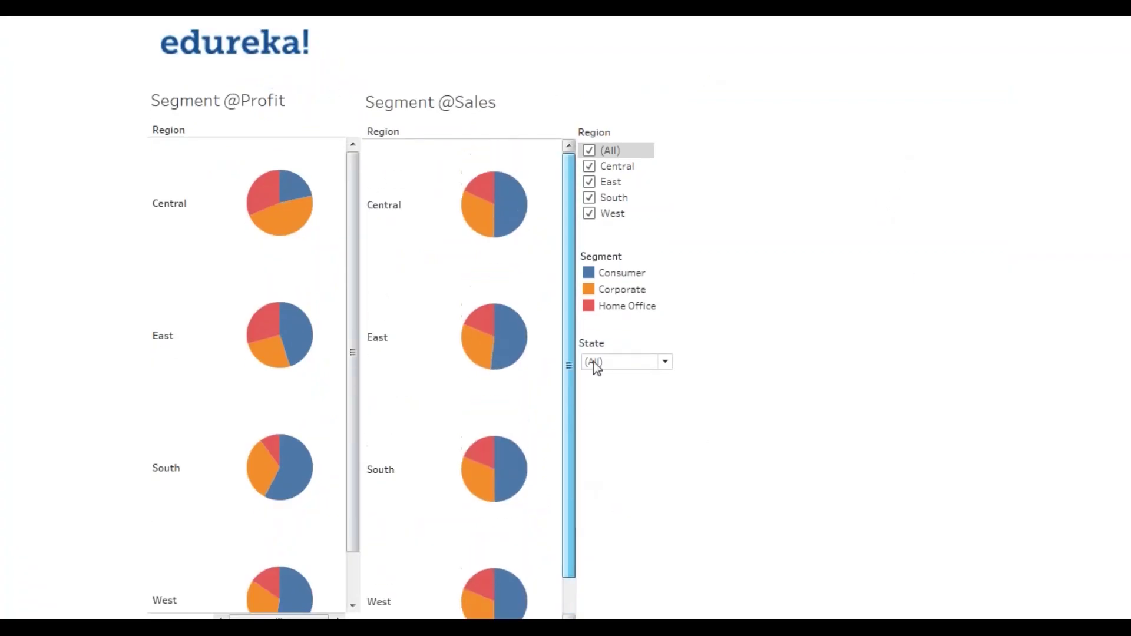
drag(348, 327, 344, 285)
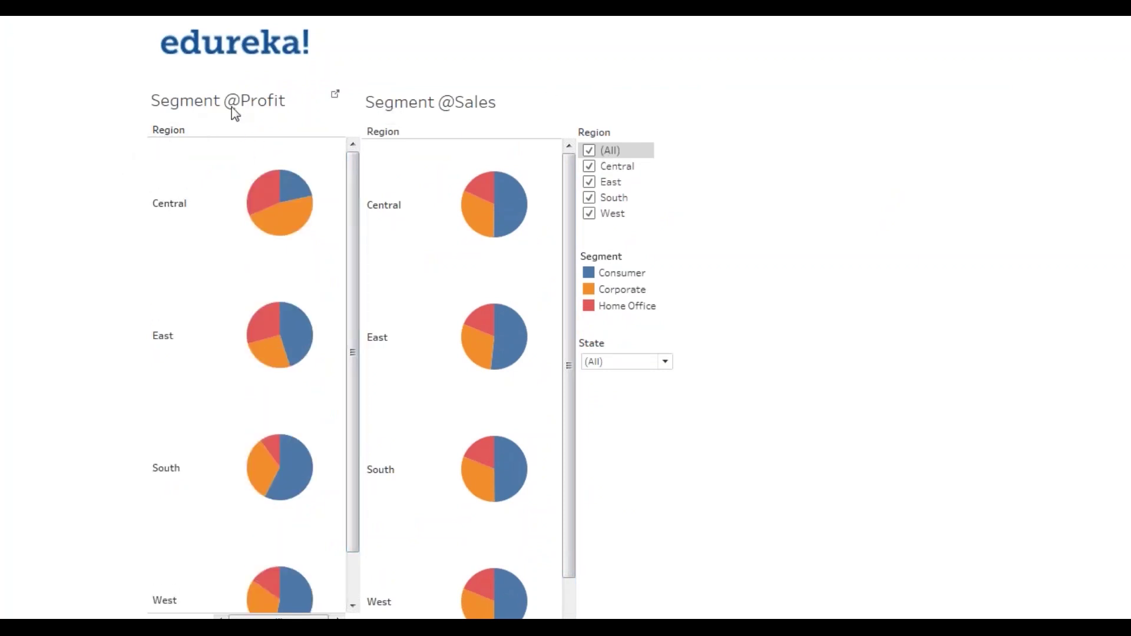
click(590, 151)
click(590, 166)
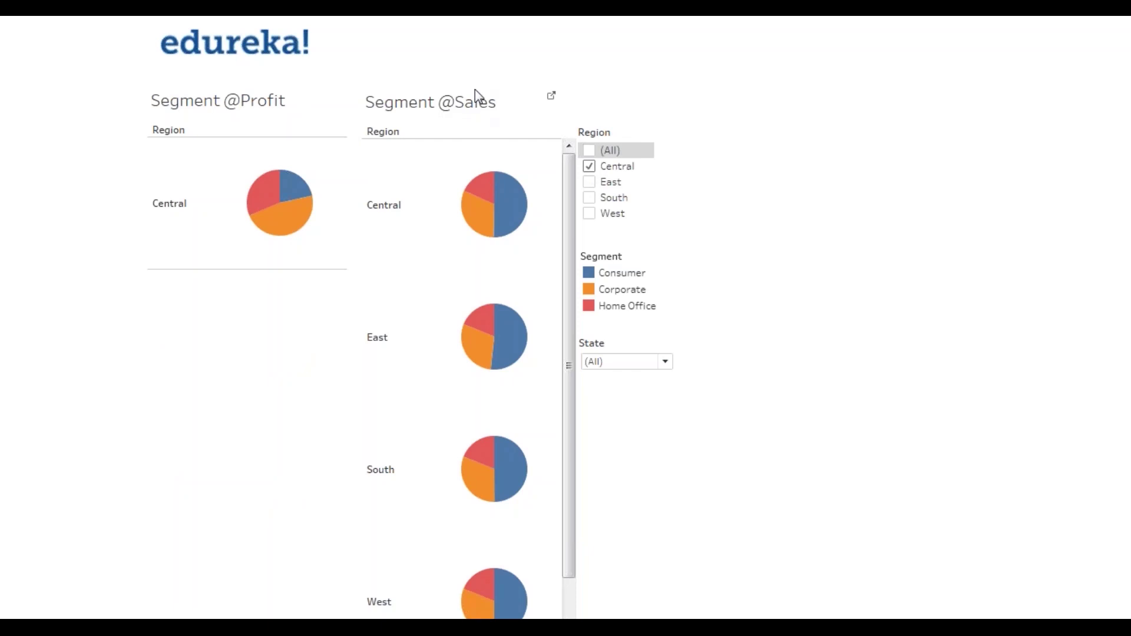
key(Escape)
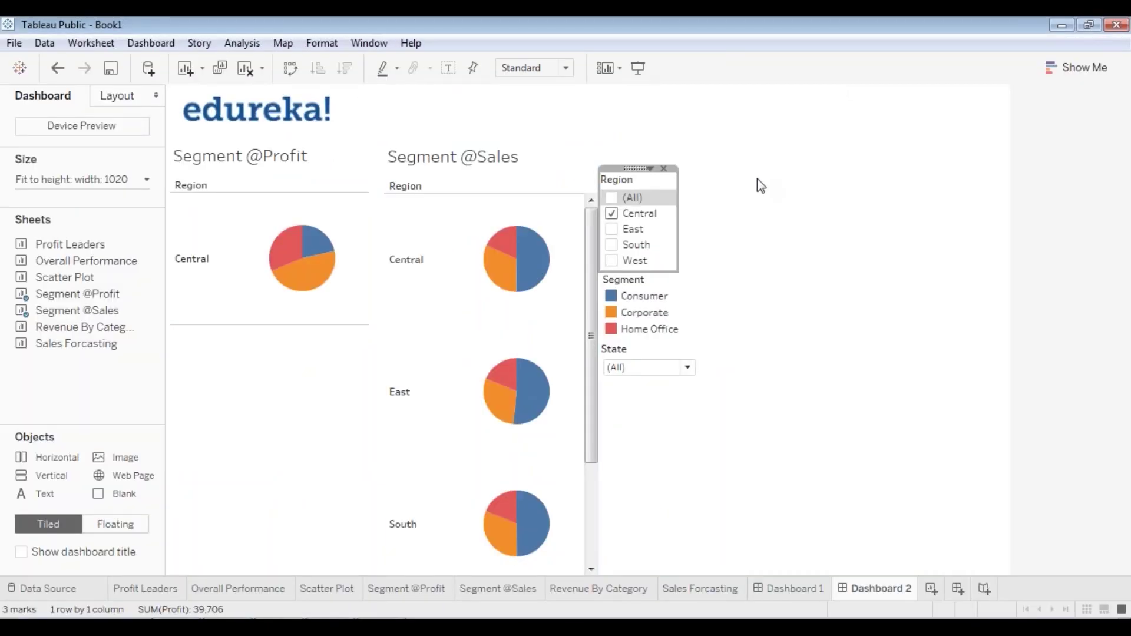
click(786, 250)
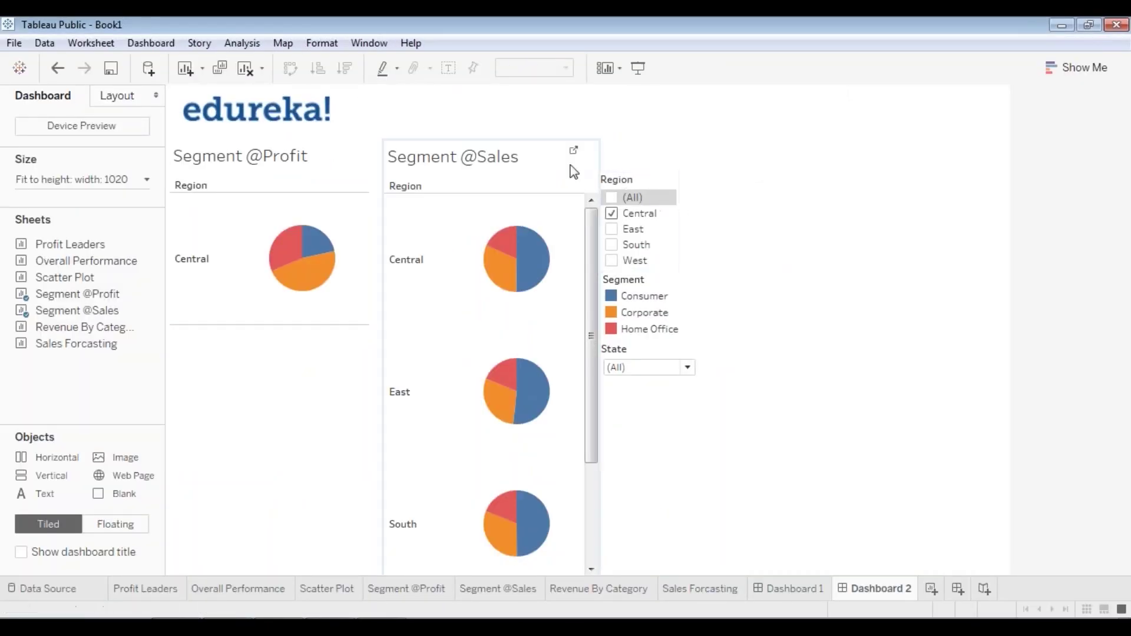
click(637, 181)
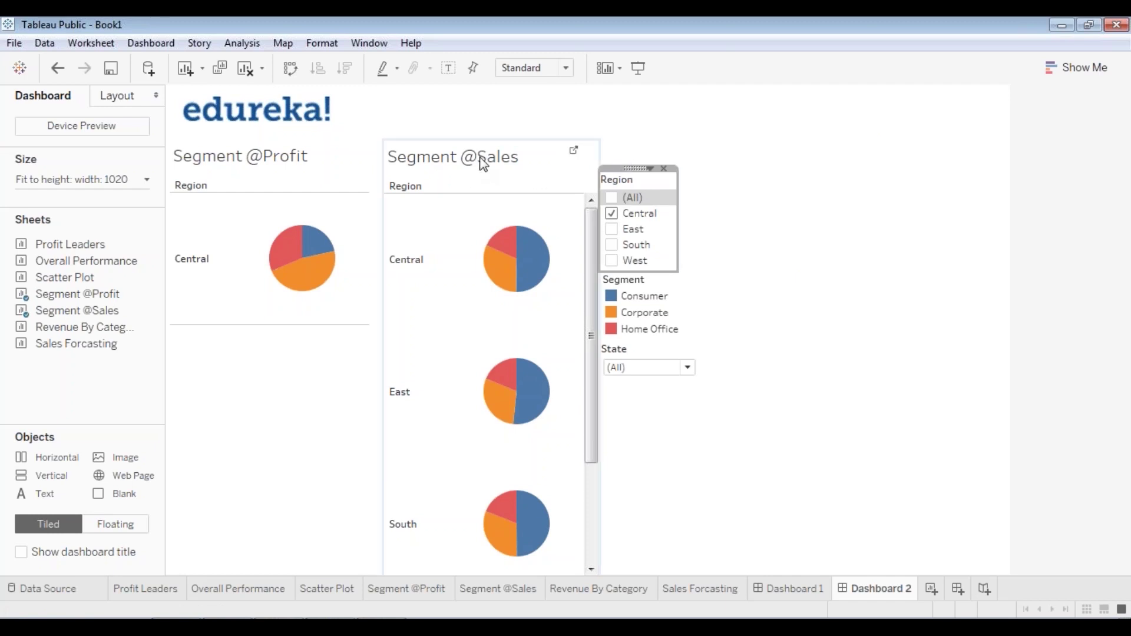
right_click(631, 168)
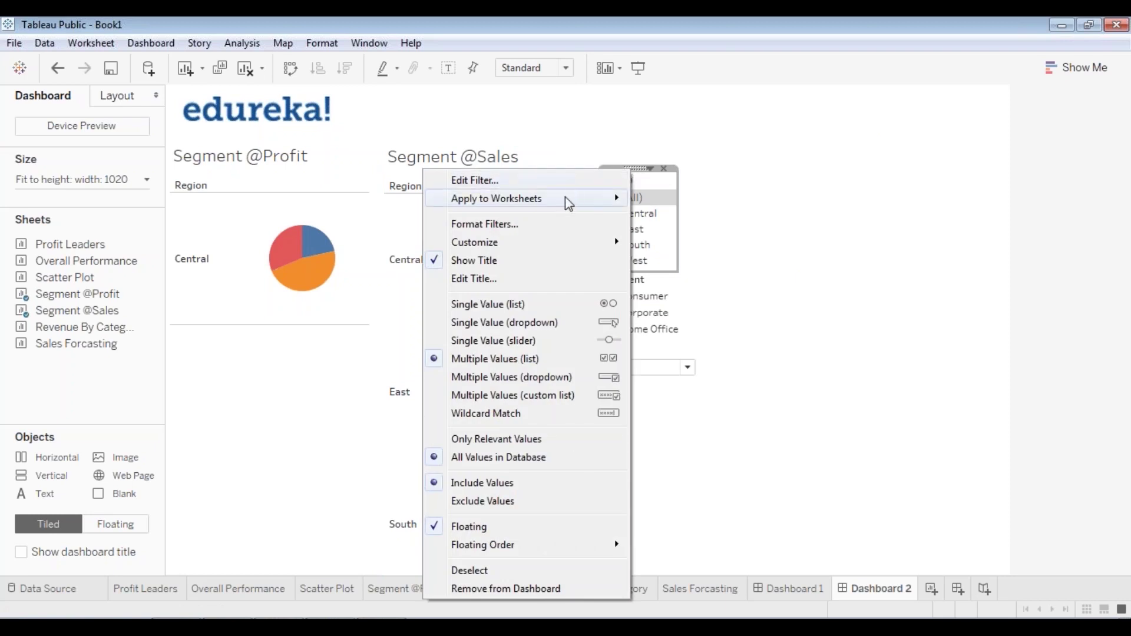
mouse_move(569, 204)
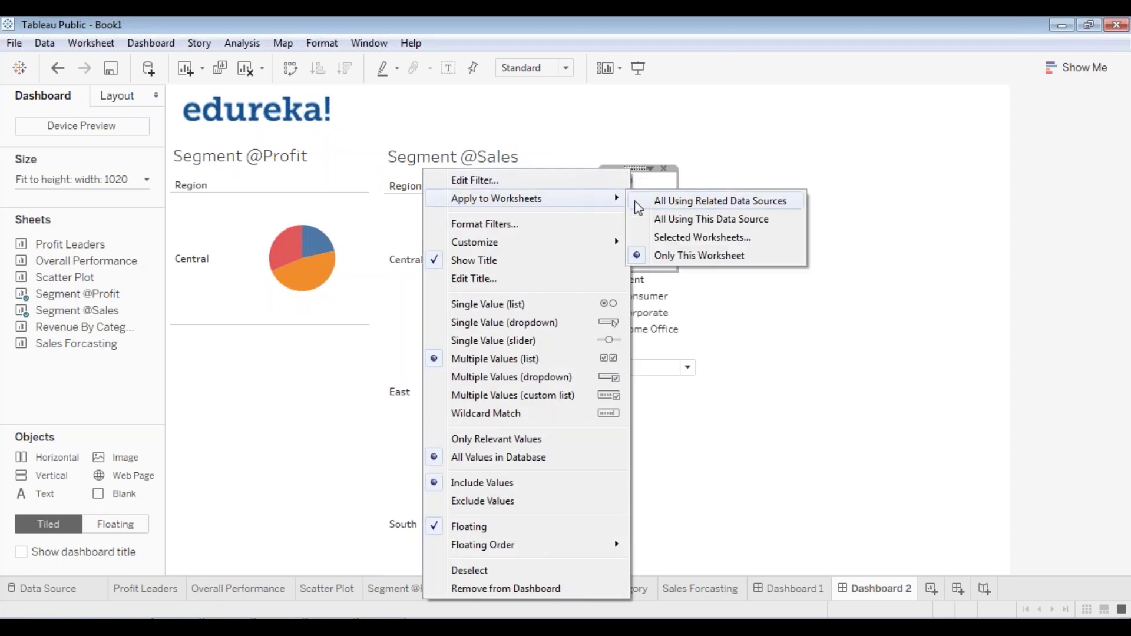
click(675, 238)
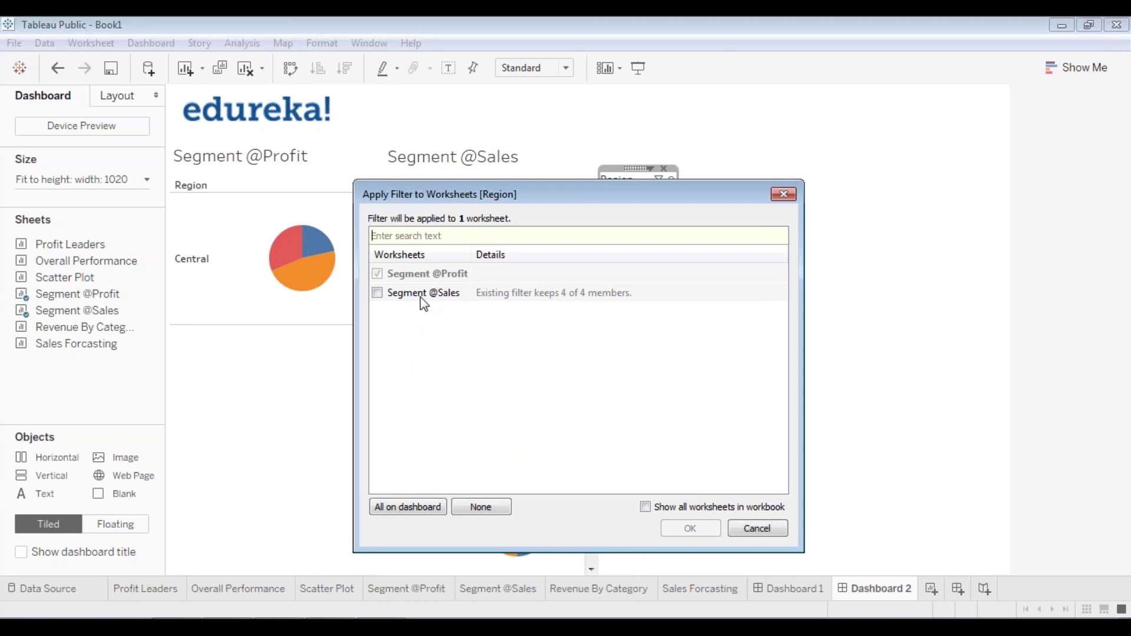
click(377, 293)
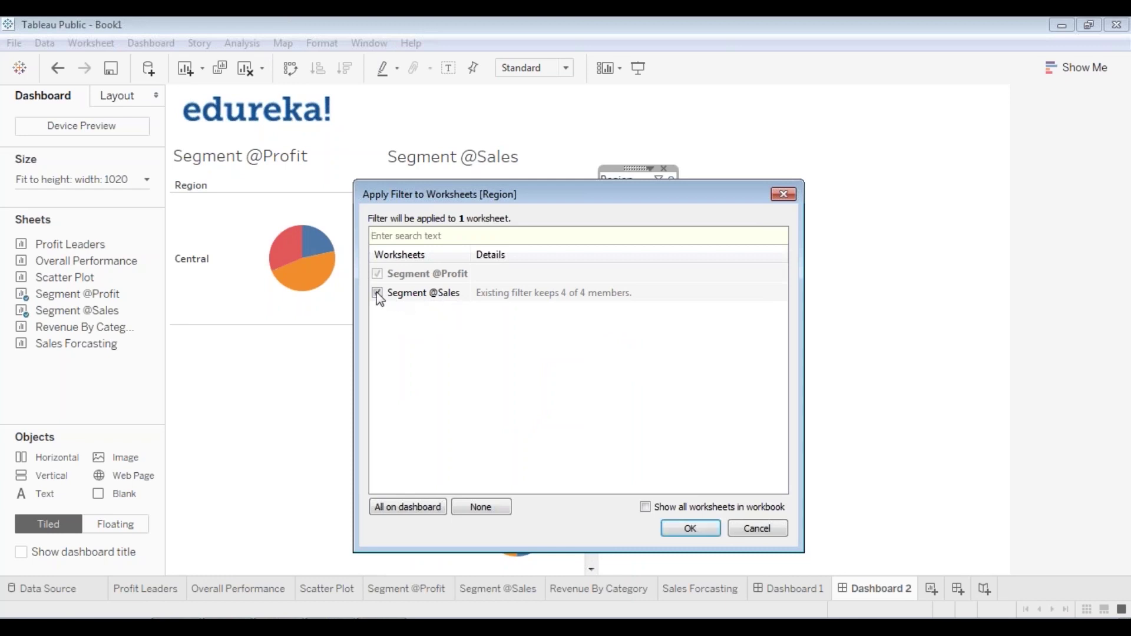
click(692, 529)
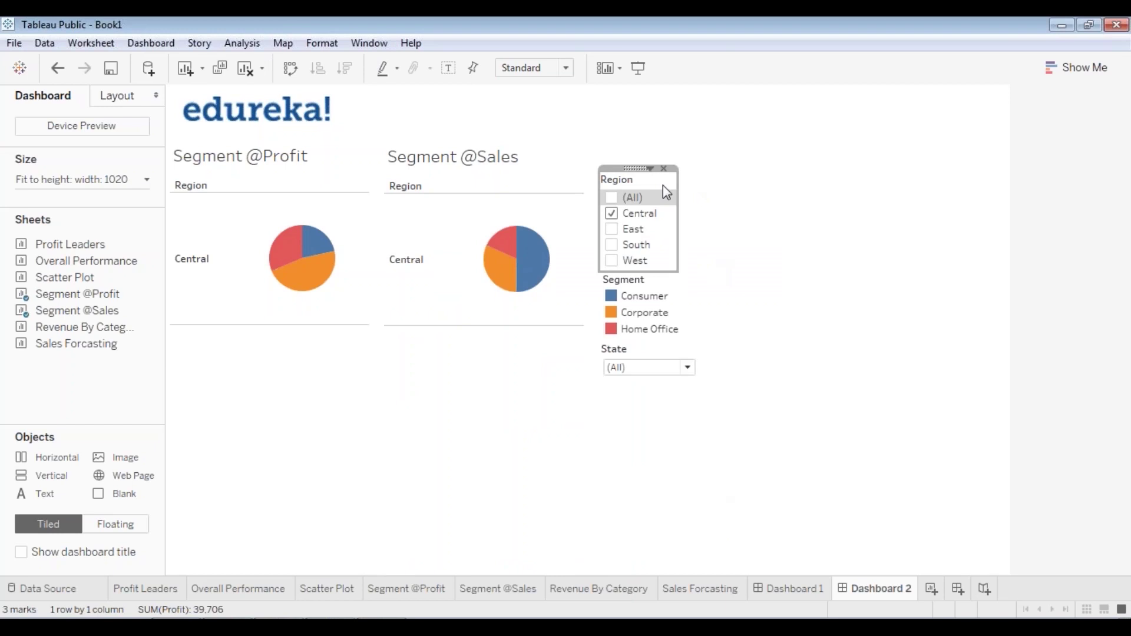
click(638, 67)
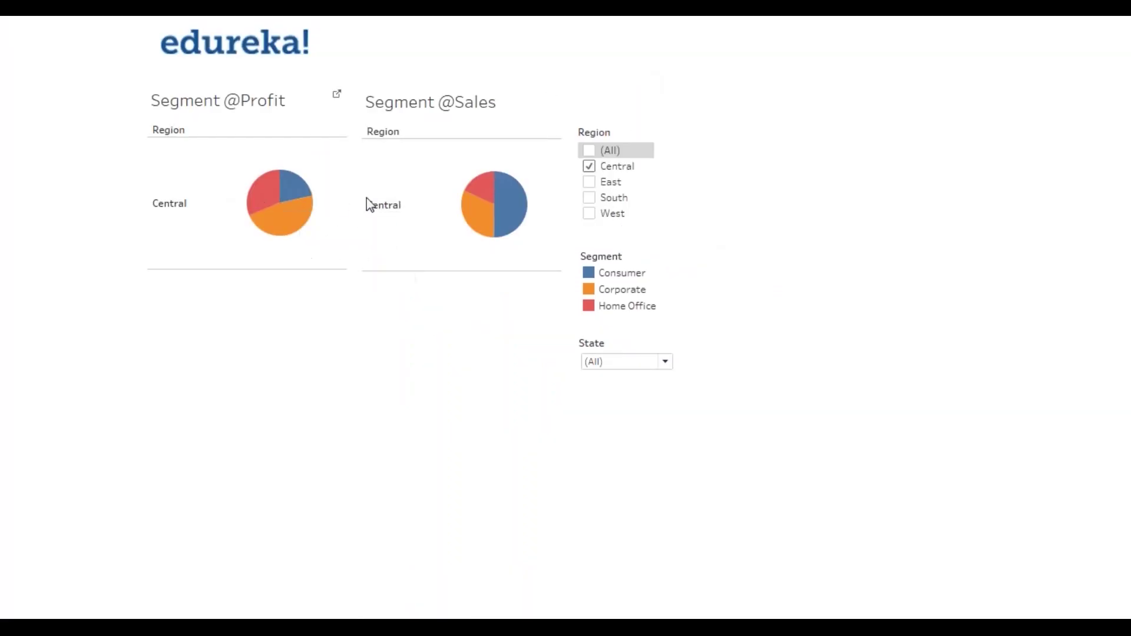
- Switch both pies to East, then South, and make Region a Single Value (list) filter
click(590, 183)
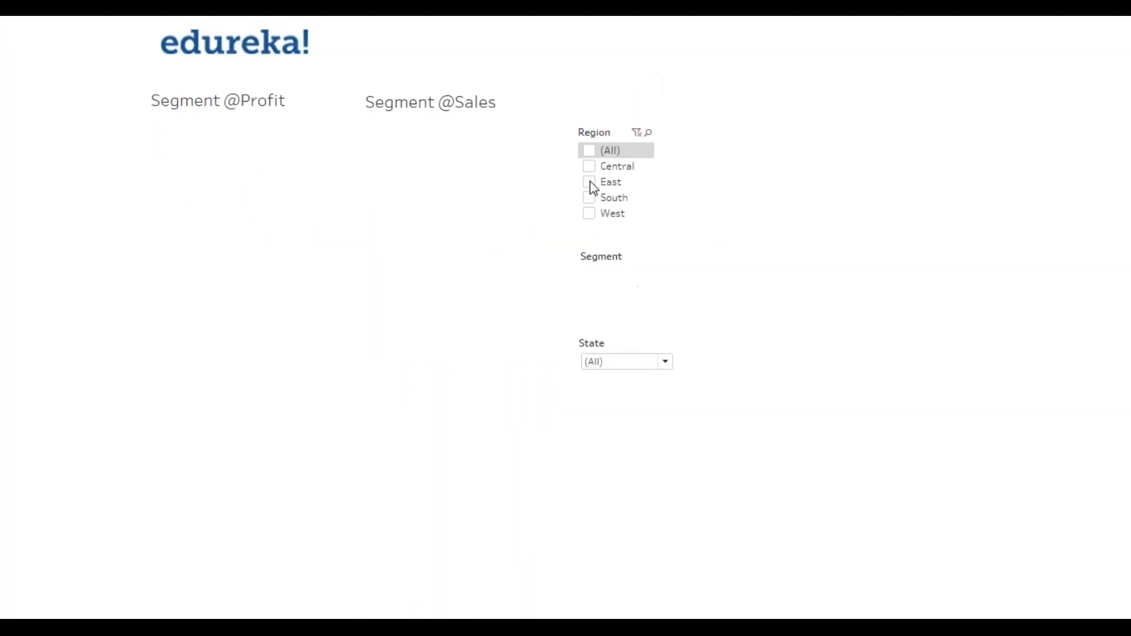
click(591, 199)
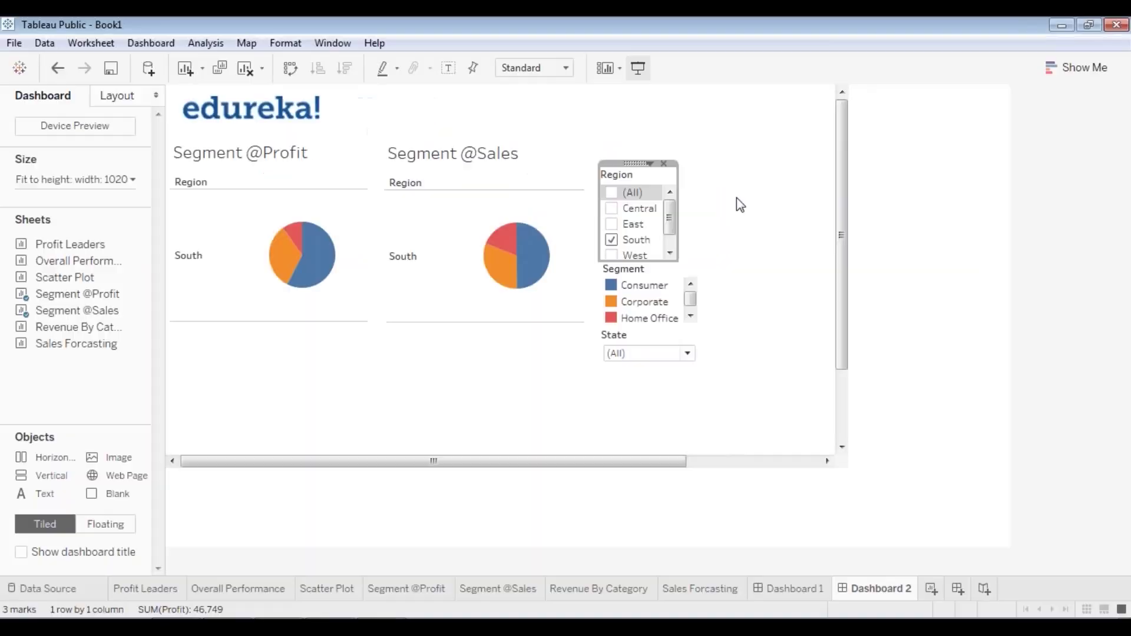
click(650, 169)
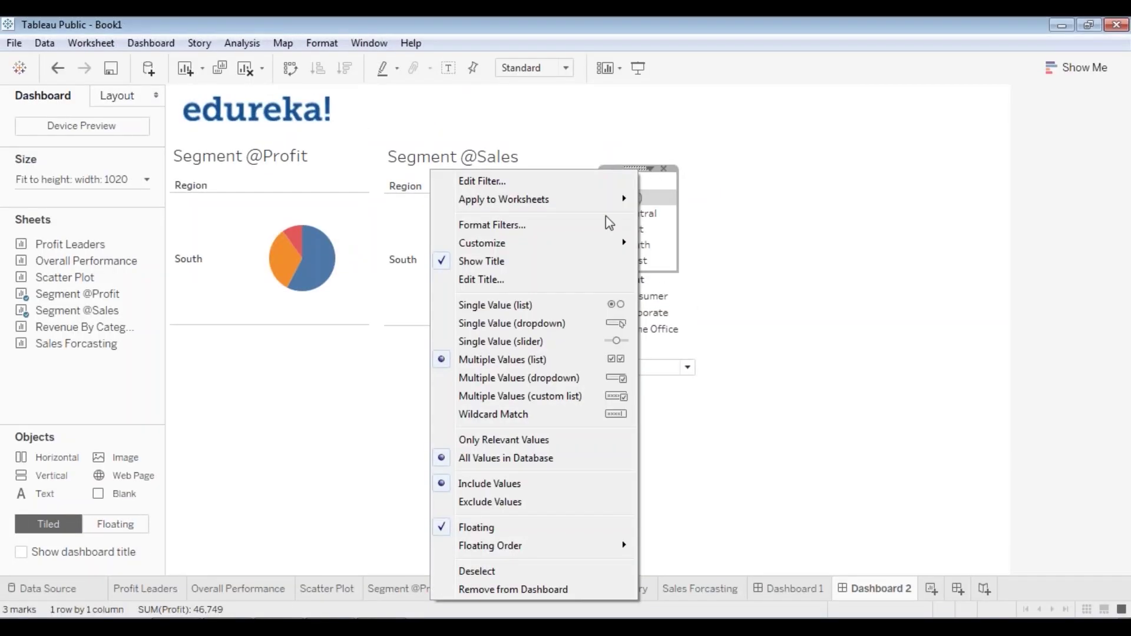
click(575, 306)
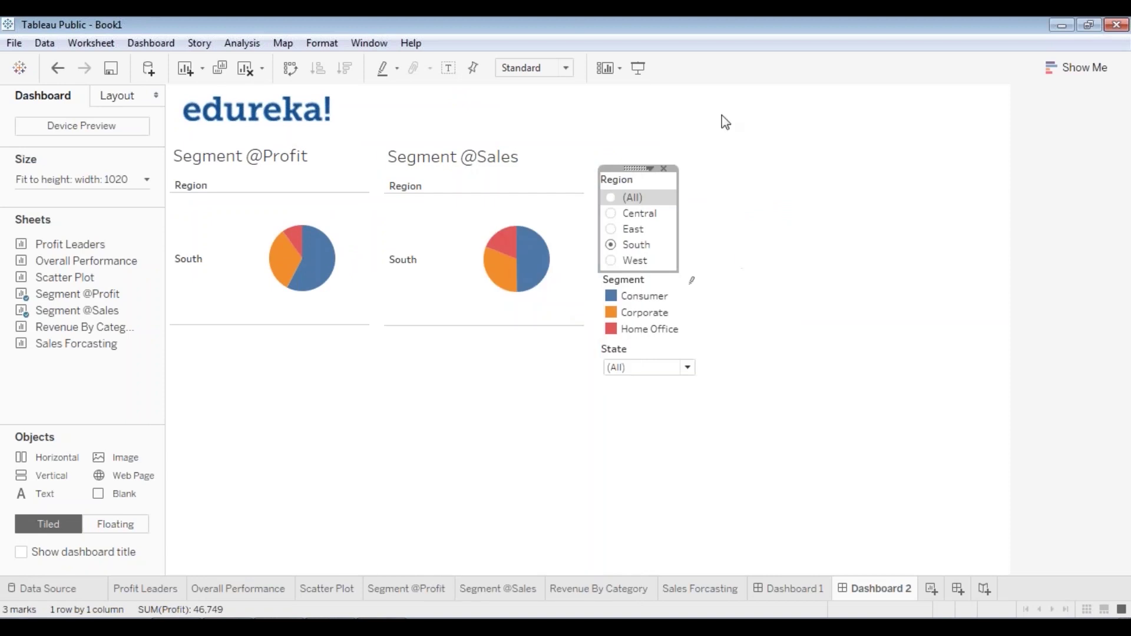
- In presentation mode, step both pies through Central, East and South, ending on West
click(639, 67)
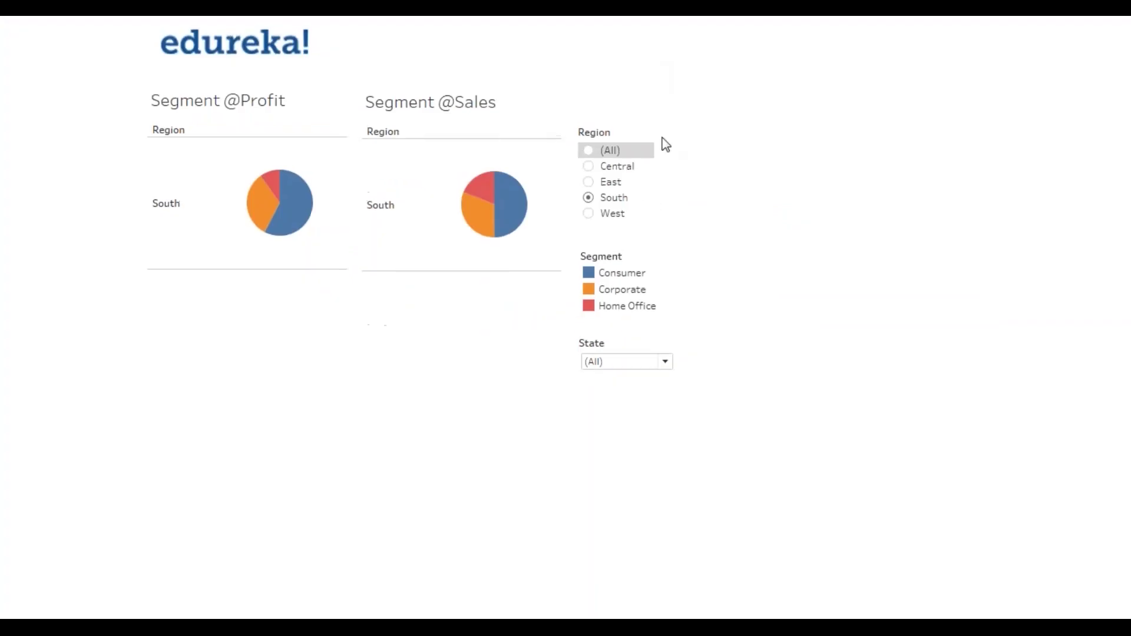
click(589, 166)
click(592, 183)
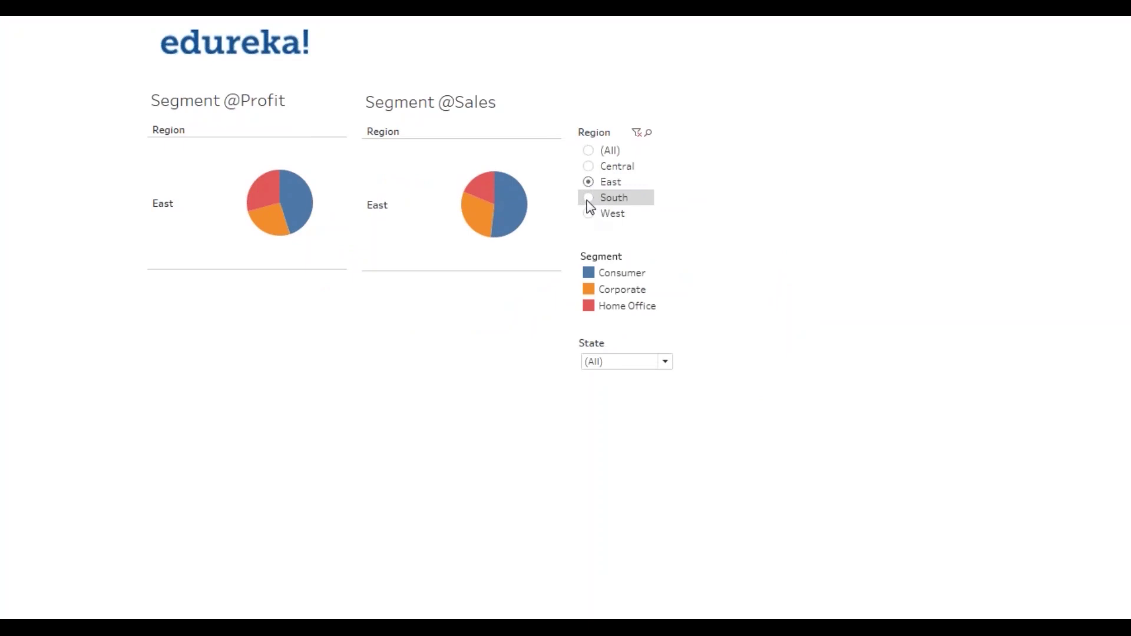
click(588, 199)
click(590, 214)
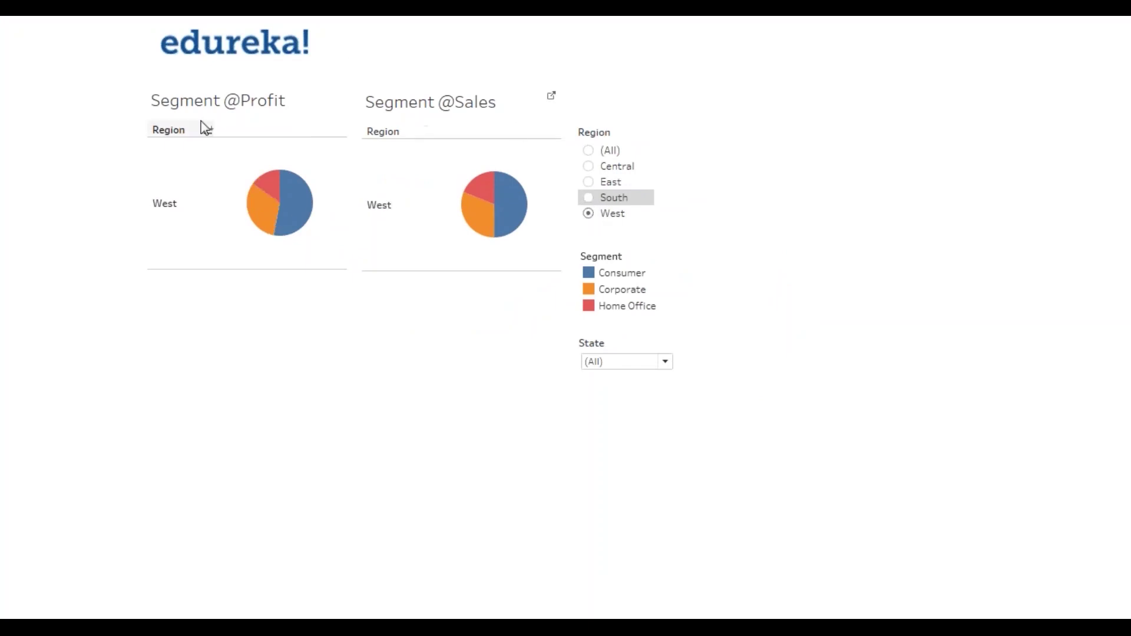
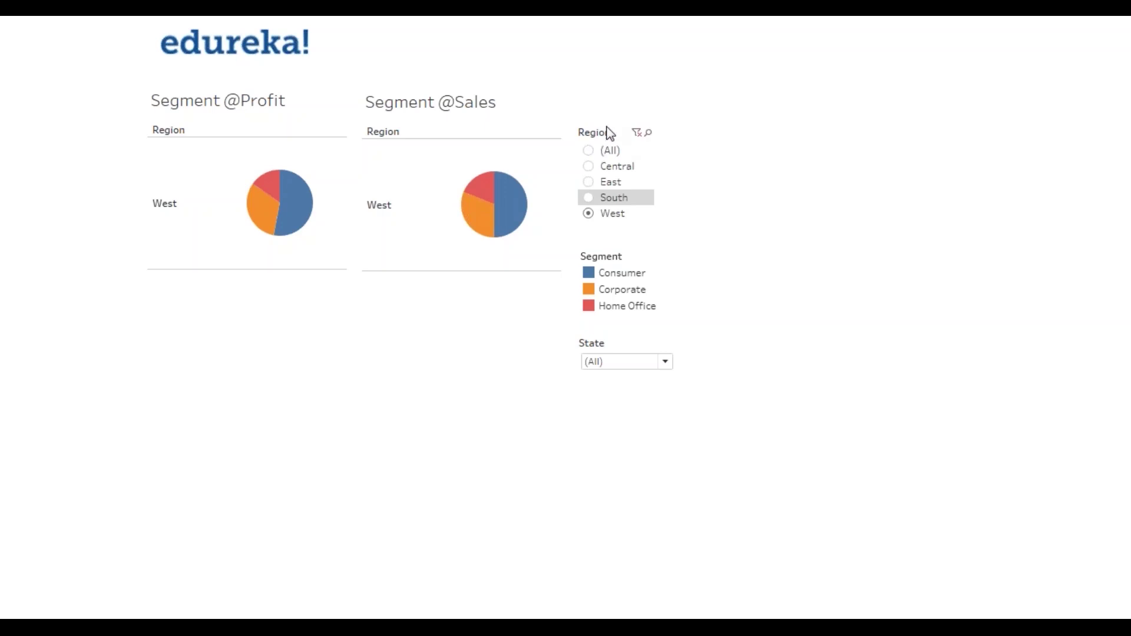
- Leave presentation mode and nudge the Region filter, Segment legend and State filter back into place
key(Escape)
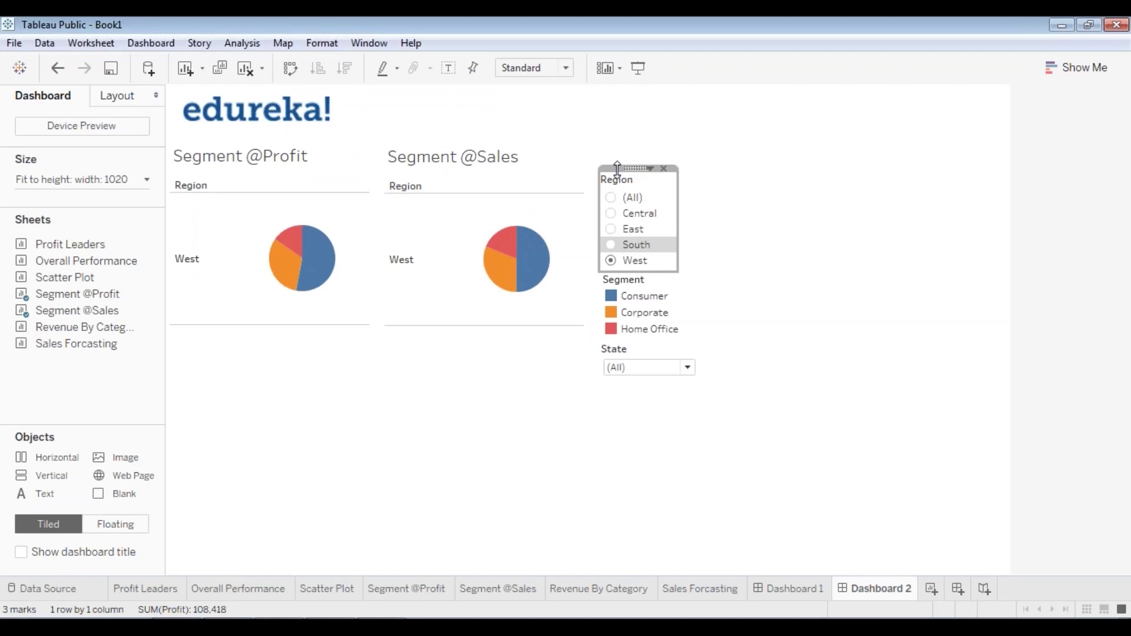
click(617, 169)
drag(615, 178, 615, 180)
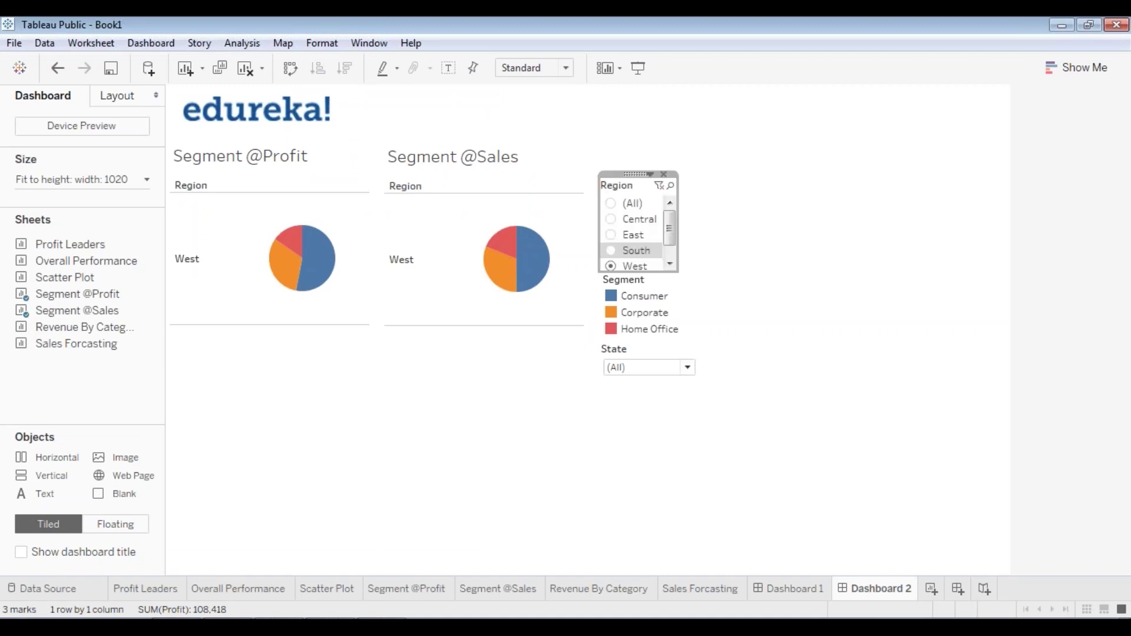
click(719, 313)
click(656, 320)
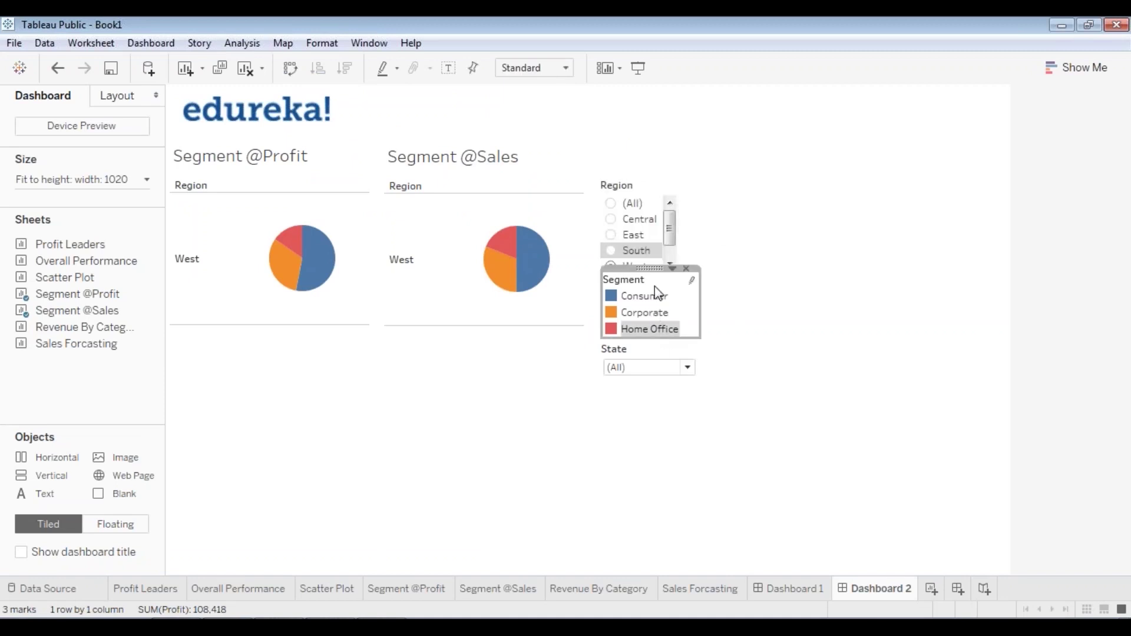
drag(650, 270, 646, 271)
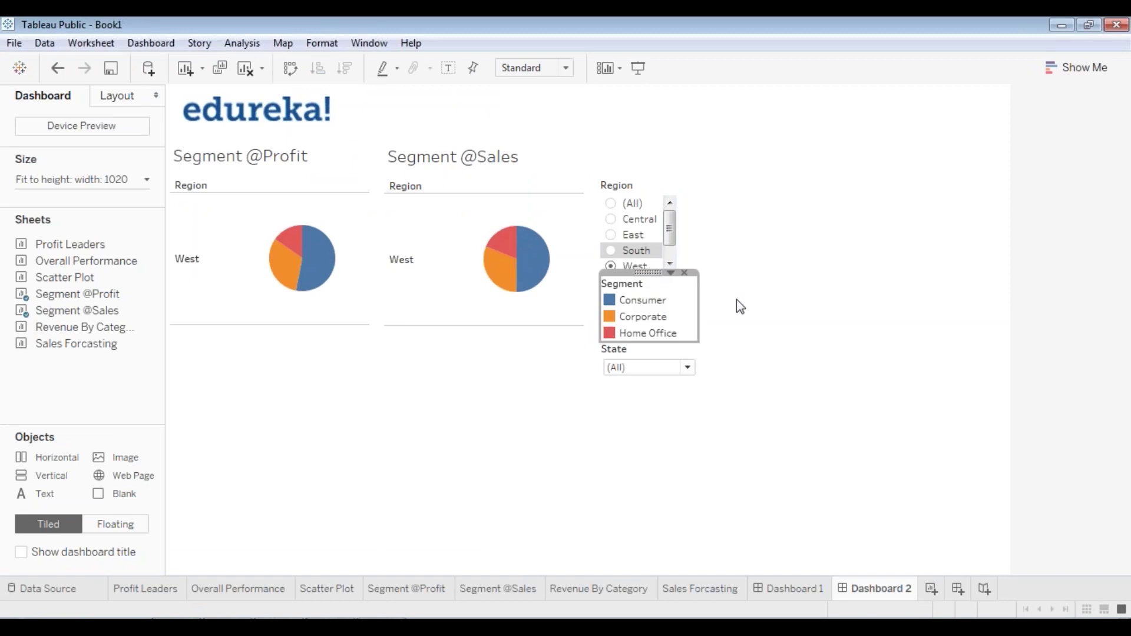
click(647, 367)
click(634, 402)
click(631, 353)
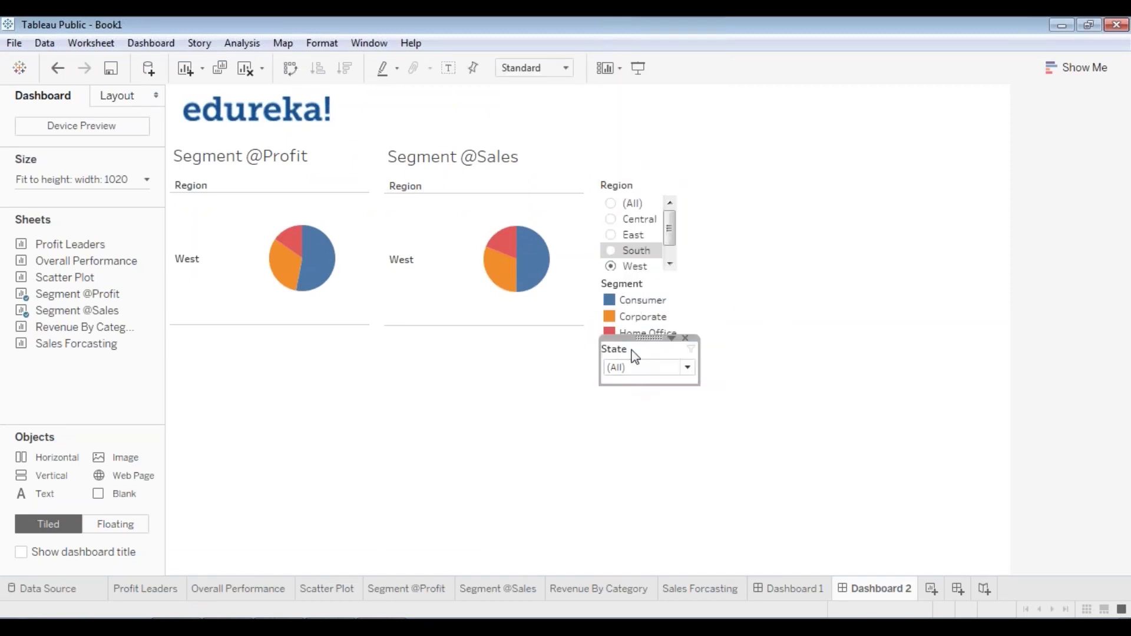
drag(648, 342, 649, 344)
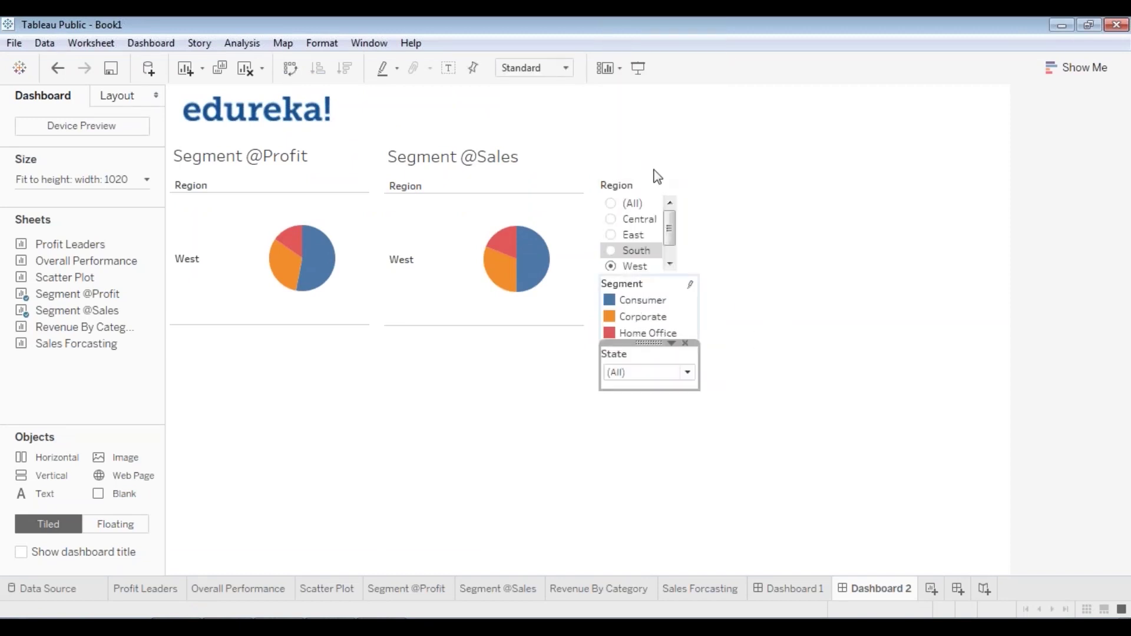
- Preview Dashboard 2 in presentation mode, then set the Region filter to (All)
click(638, 68)
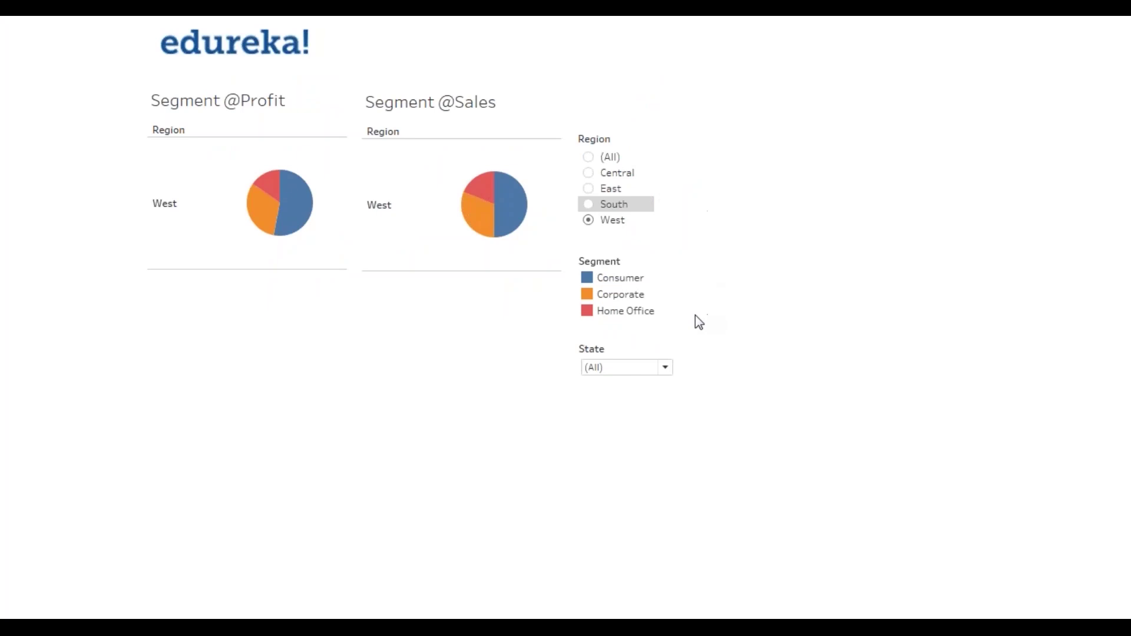
key(Escape)
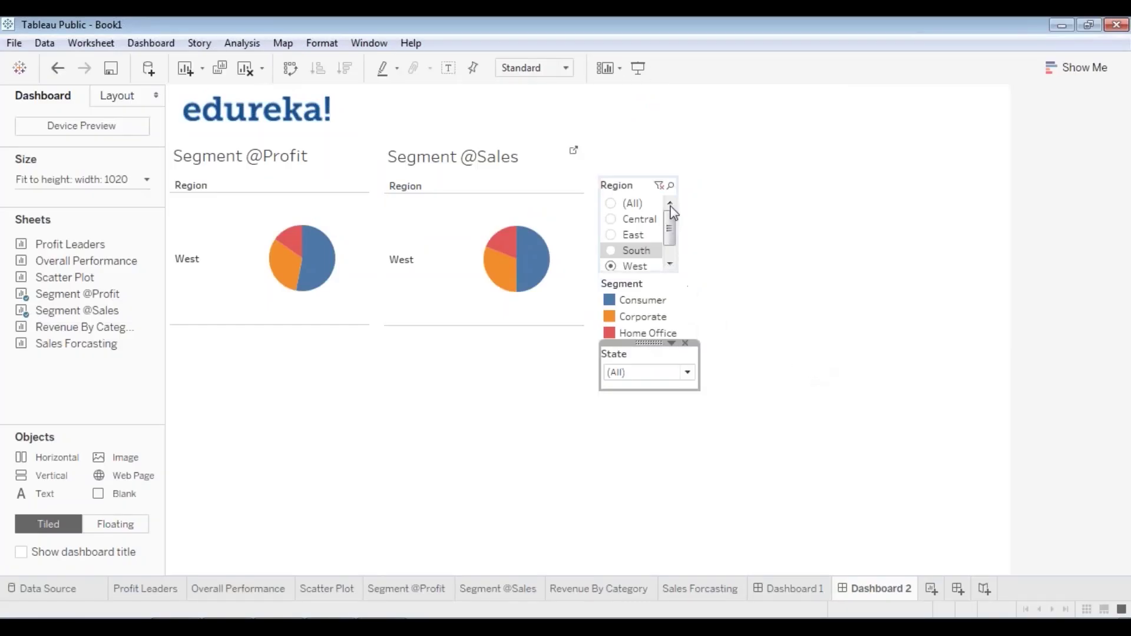
click(611, 203)
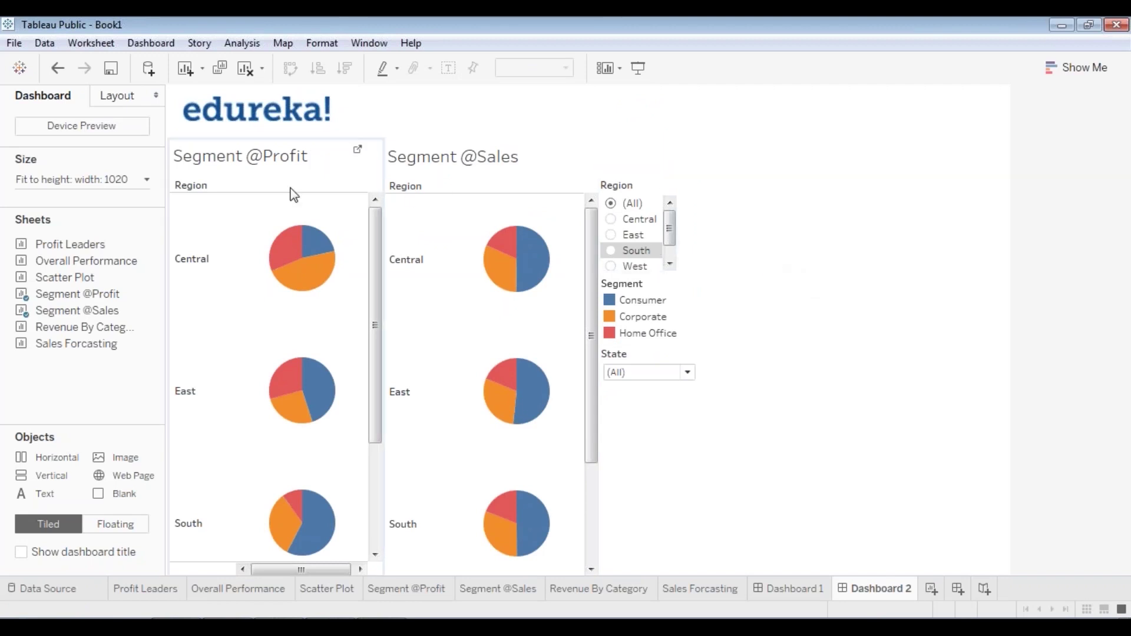
drag(366, 169, 366, 256)
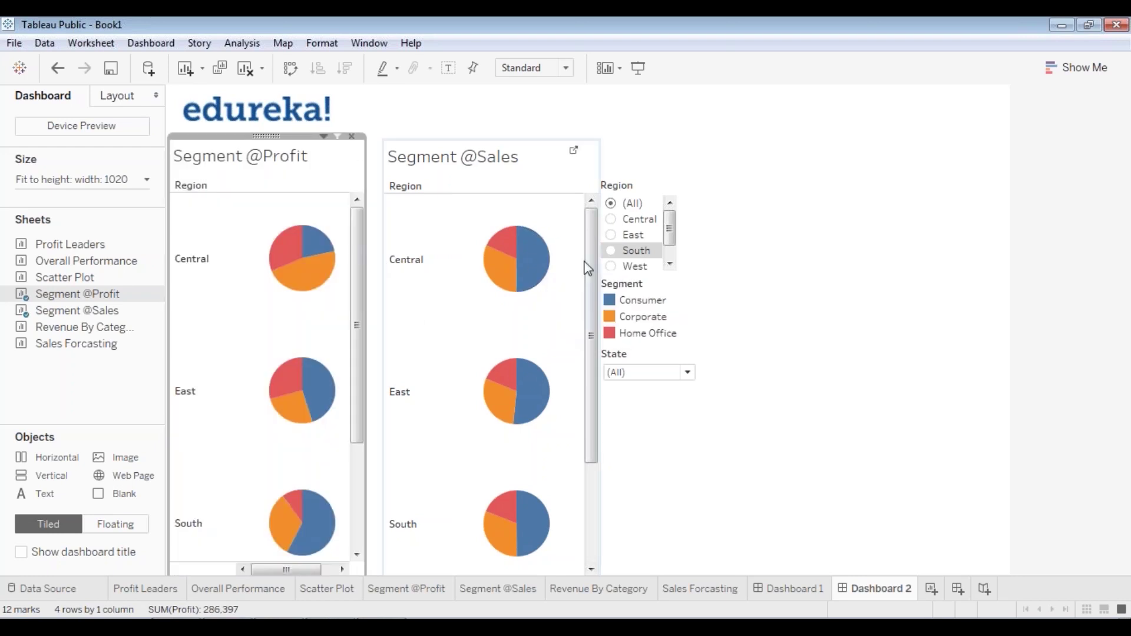
click(587, 270)
drag(499, 137, 480, 138)
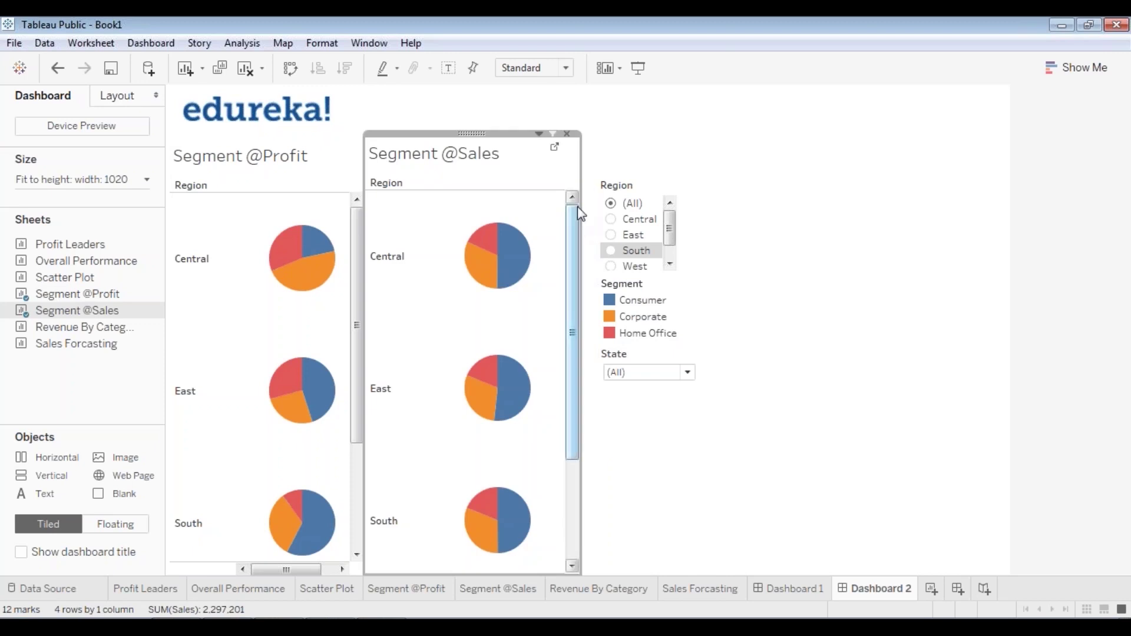
drag(581, 186, 549, 186)
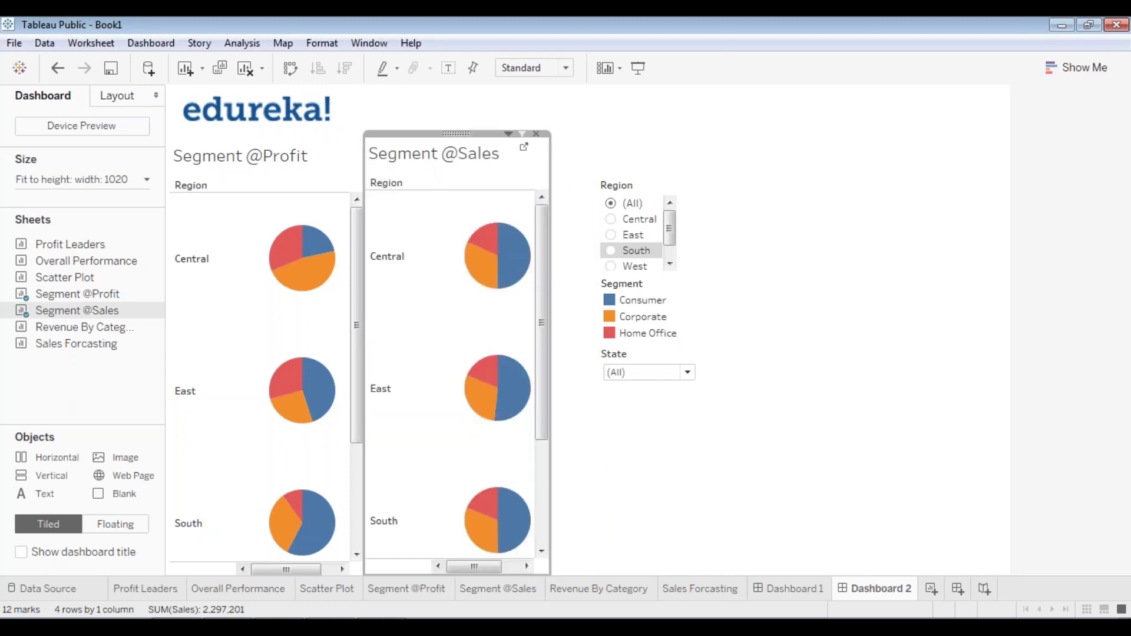
click(640, 497)
click(626, 362)
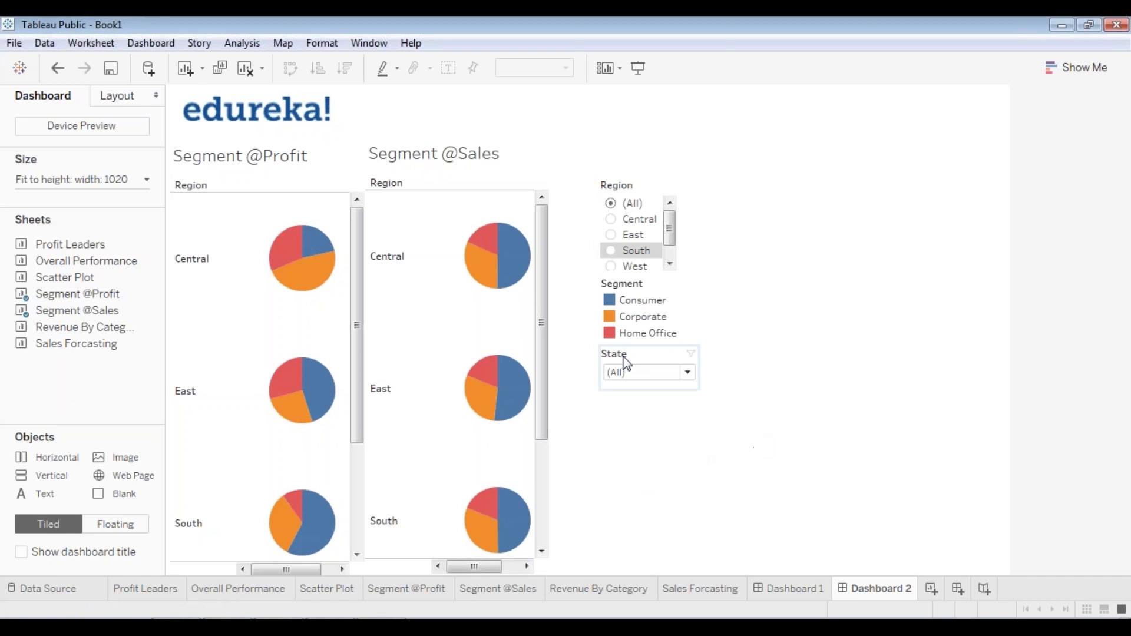
click(618, 213)
drag(625, 174, 582, 171)
click(740, 250)
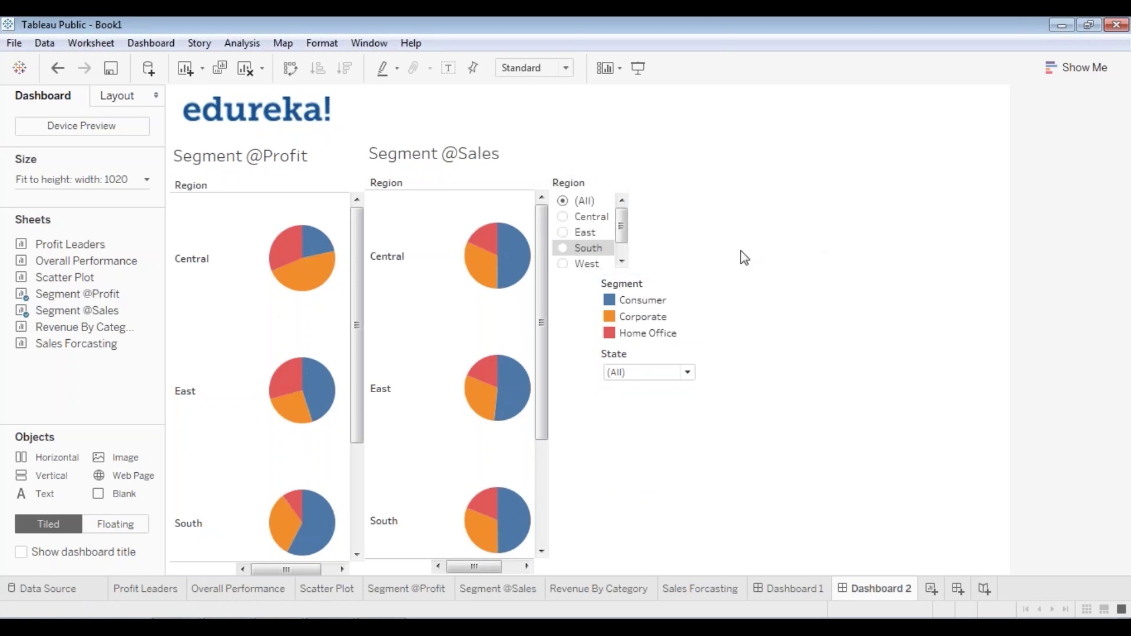
click(646, 298)
drag(642, 278, 595, 271)
click(625, 354)
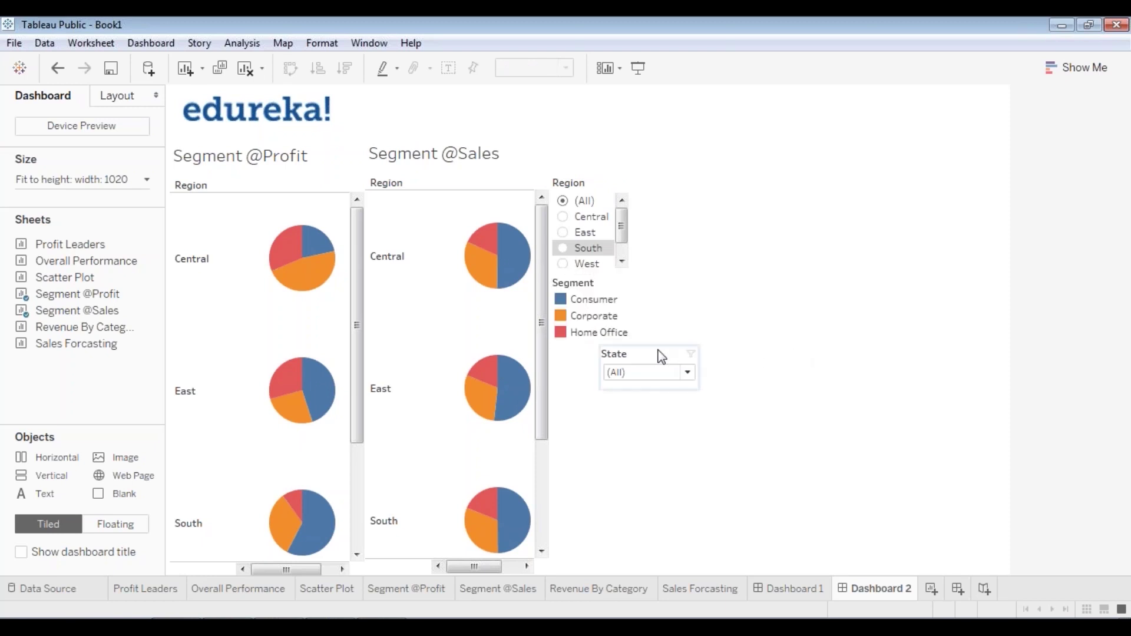
drag(648, 343, 600, 341)
click(700, 309)
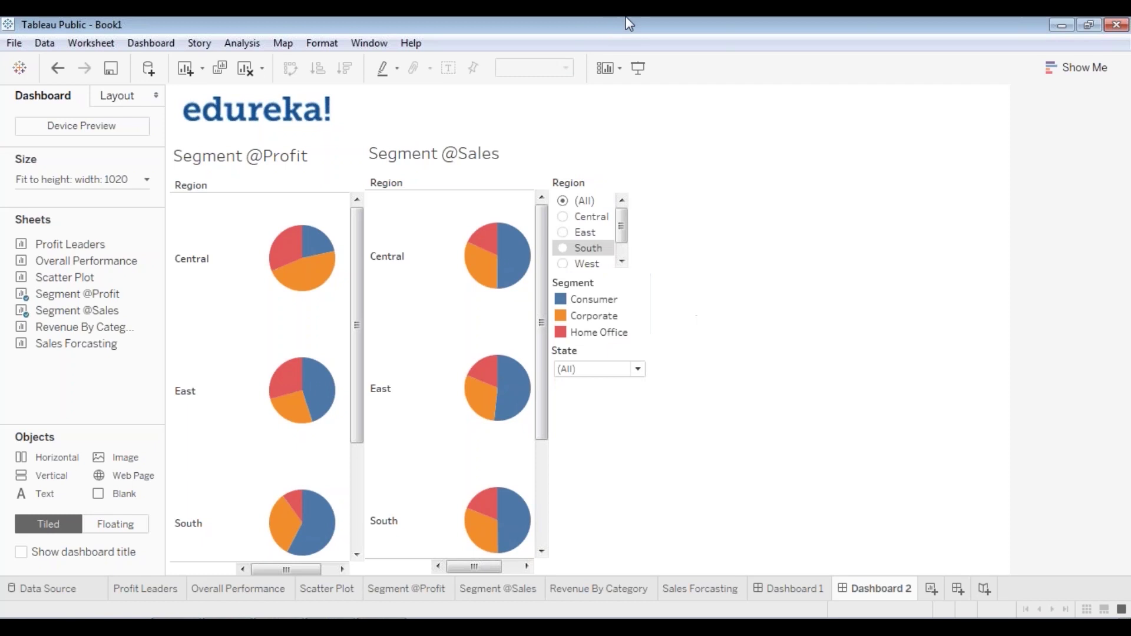
click(638, 67)
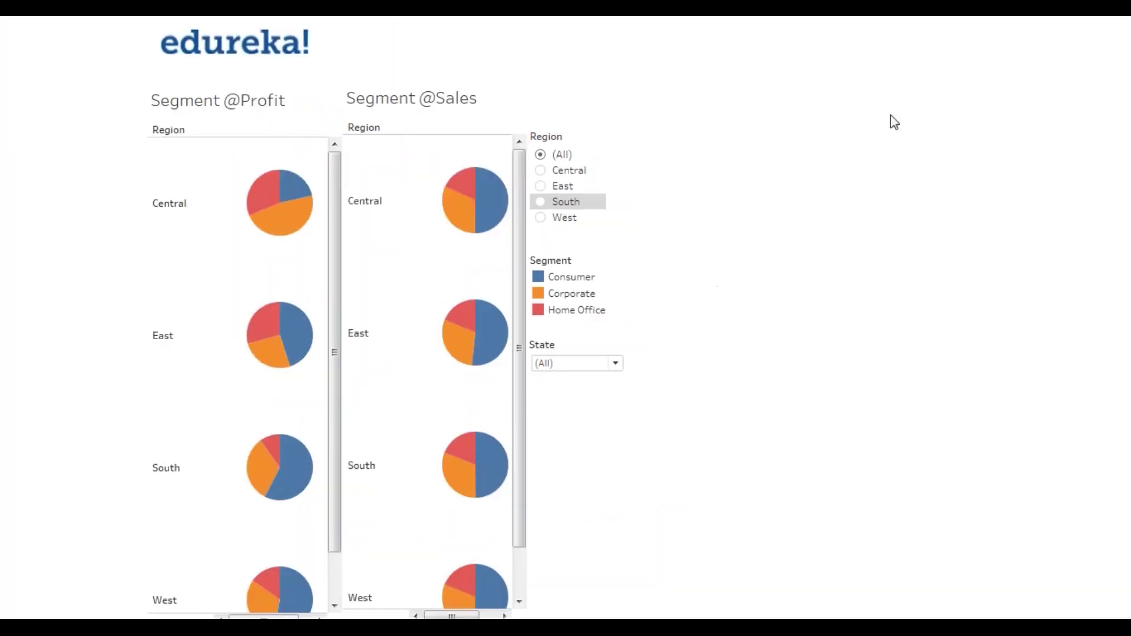
key(Escape)
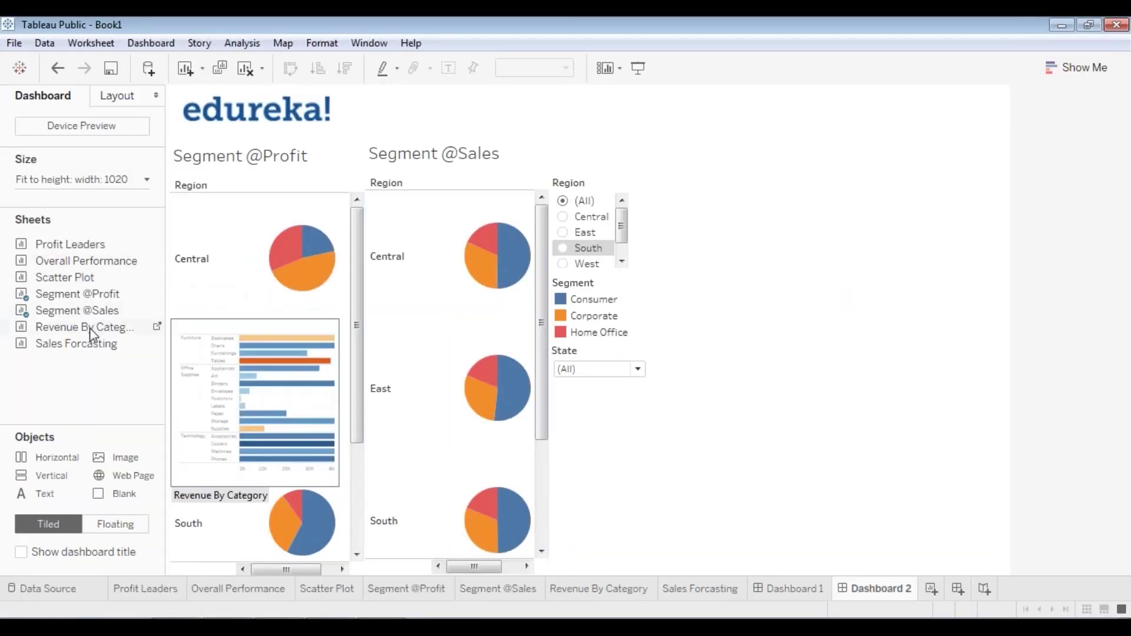
- Add the Revenue By Category sheet as a floating chart in the empty right area
drag(89, 328, 783, 209)
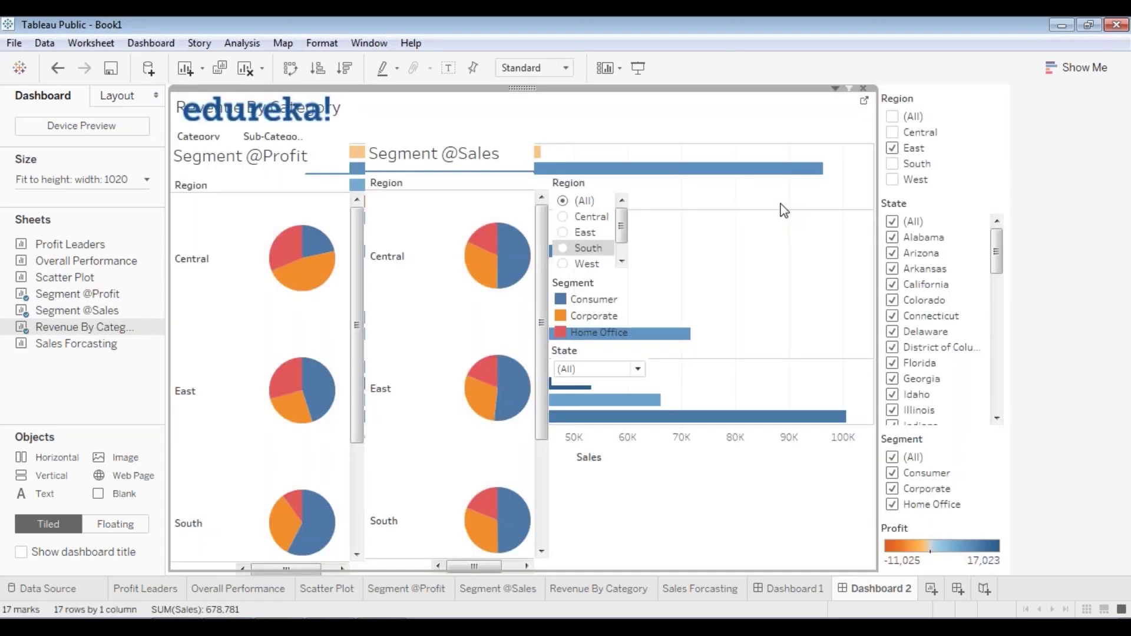
right_click(527, 88)
click(447, 359)
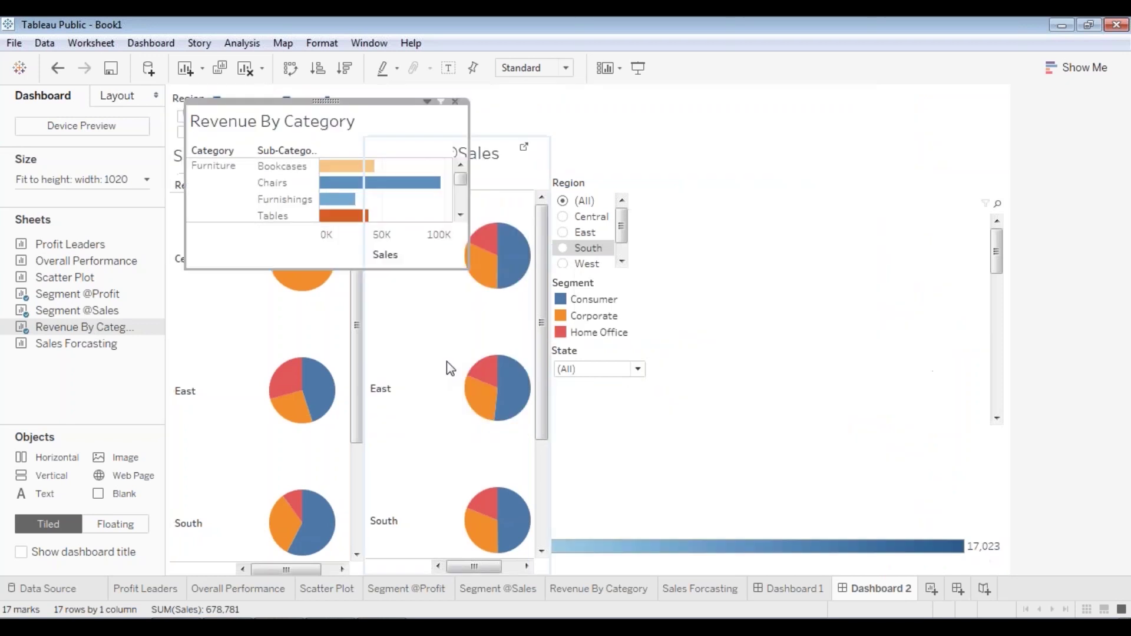
drag(334, 107, 761, 149)
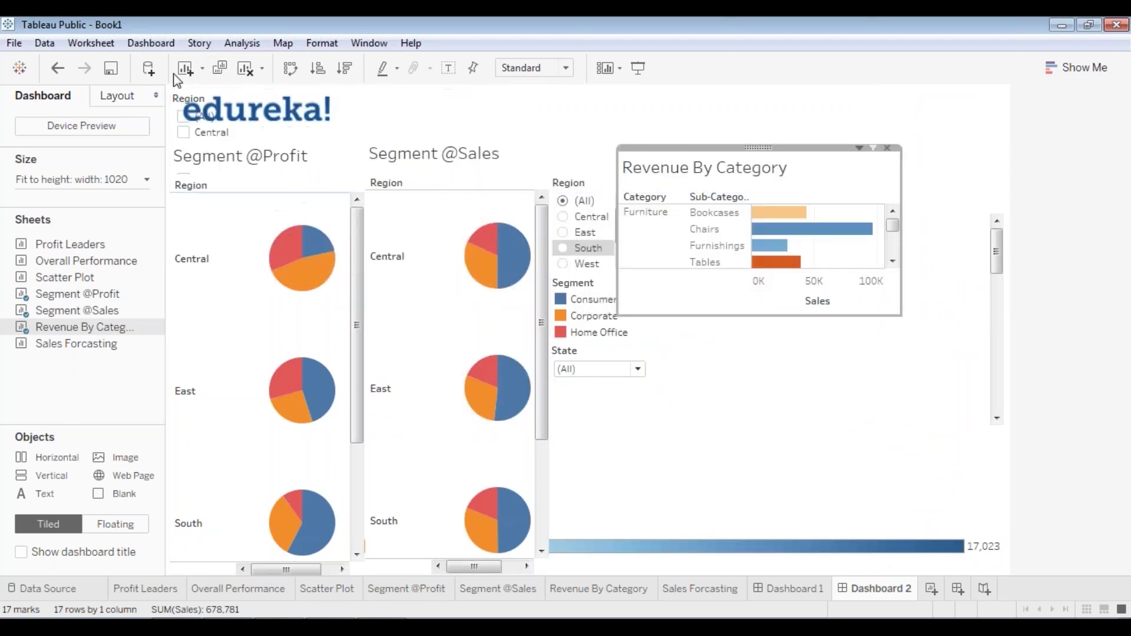
click(182, 101)
- Remove the duplicate Region, State and Segment filters added at the top
click(503, 88)
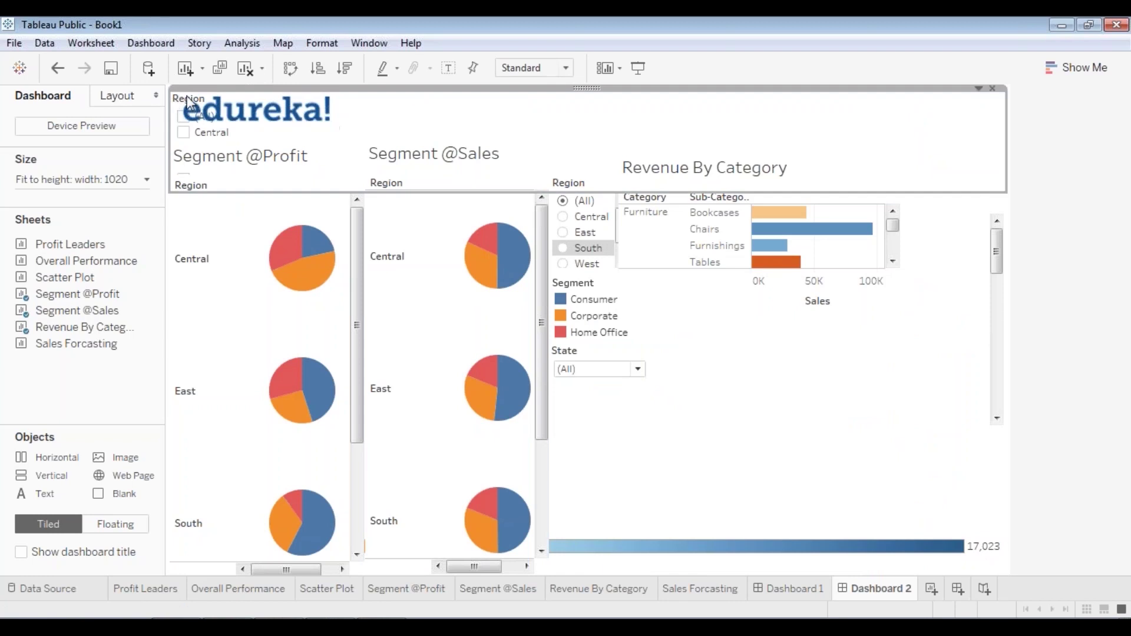
click(992, 88)
click(175, 102)
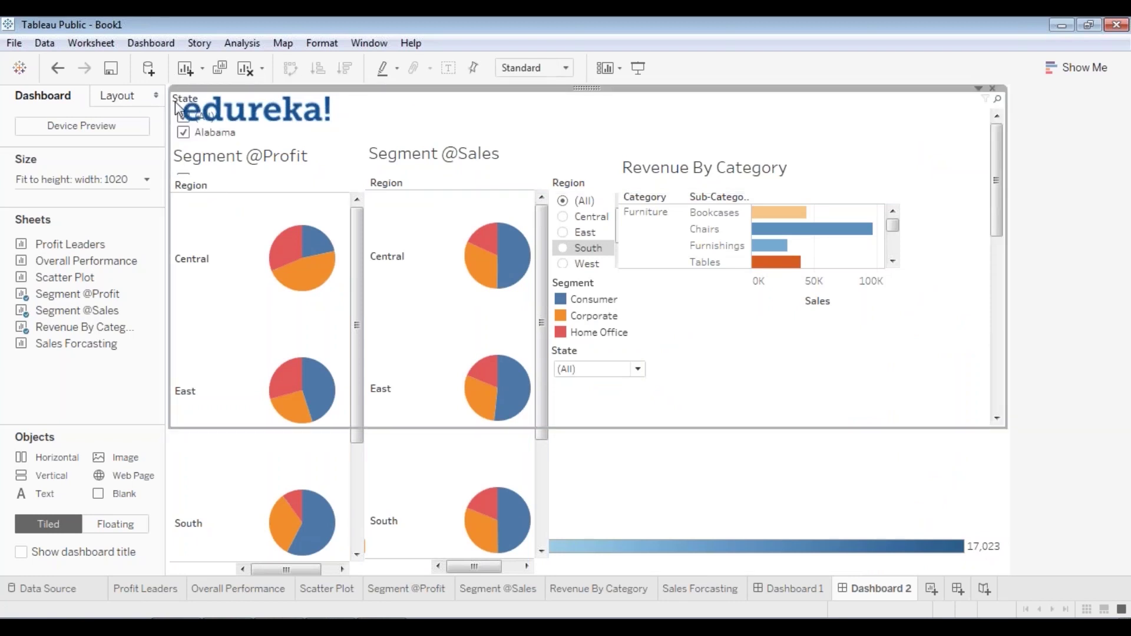
click(992, 90)
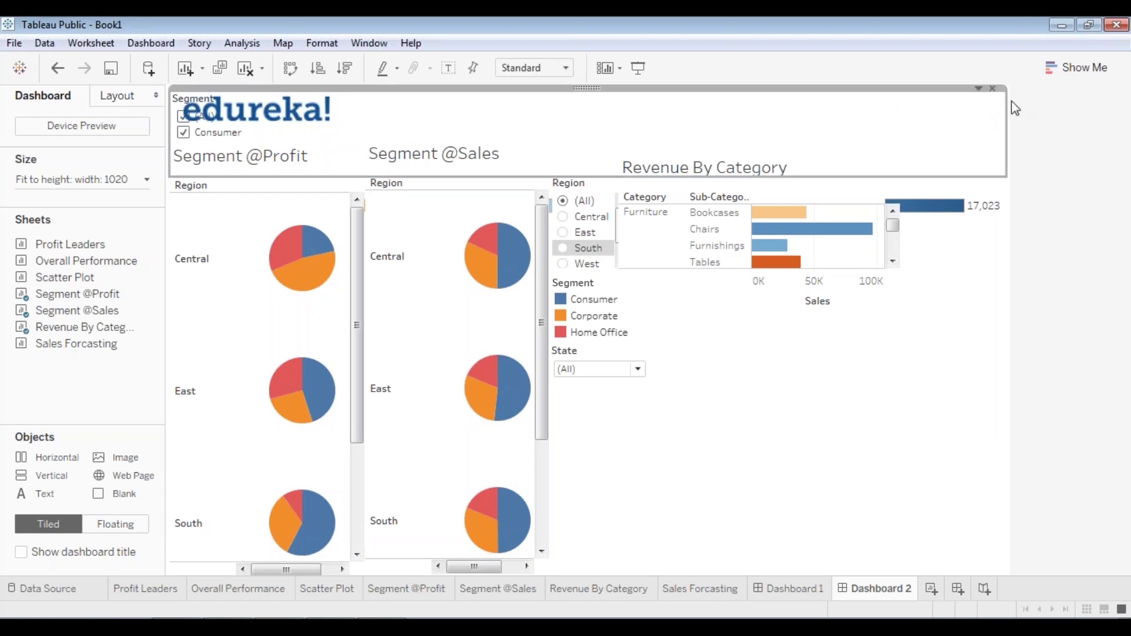
click(993, 88)
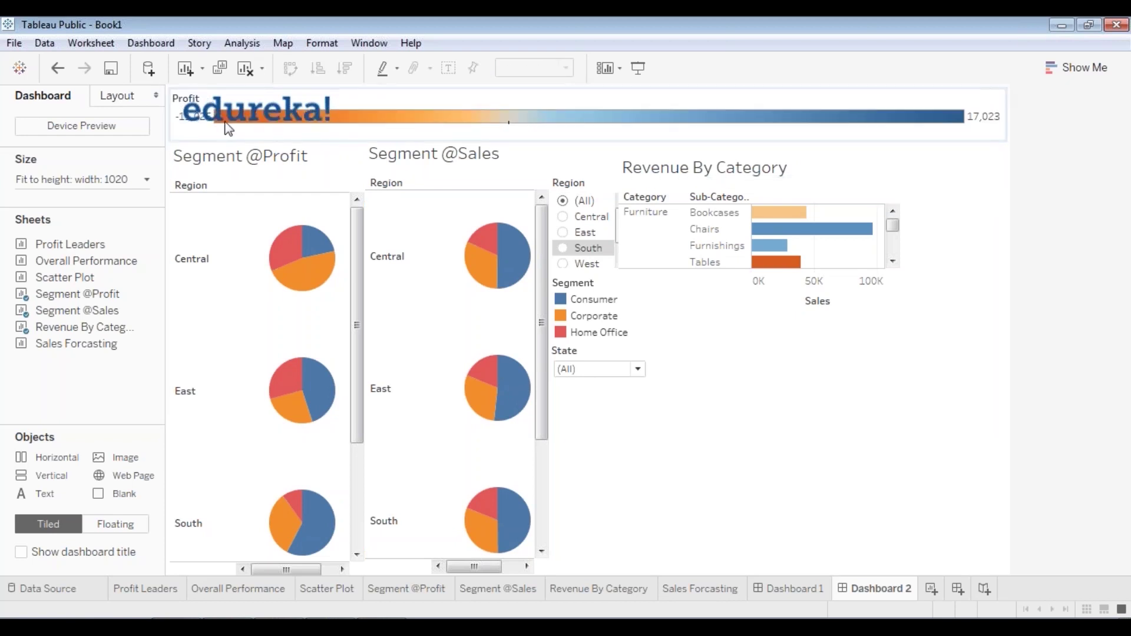
- Float the Profit colour legend to the right side and nudge Revenue By Category beside it
click(641, 134)
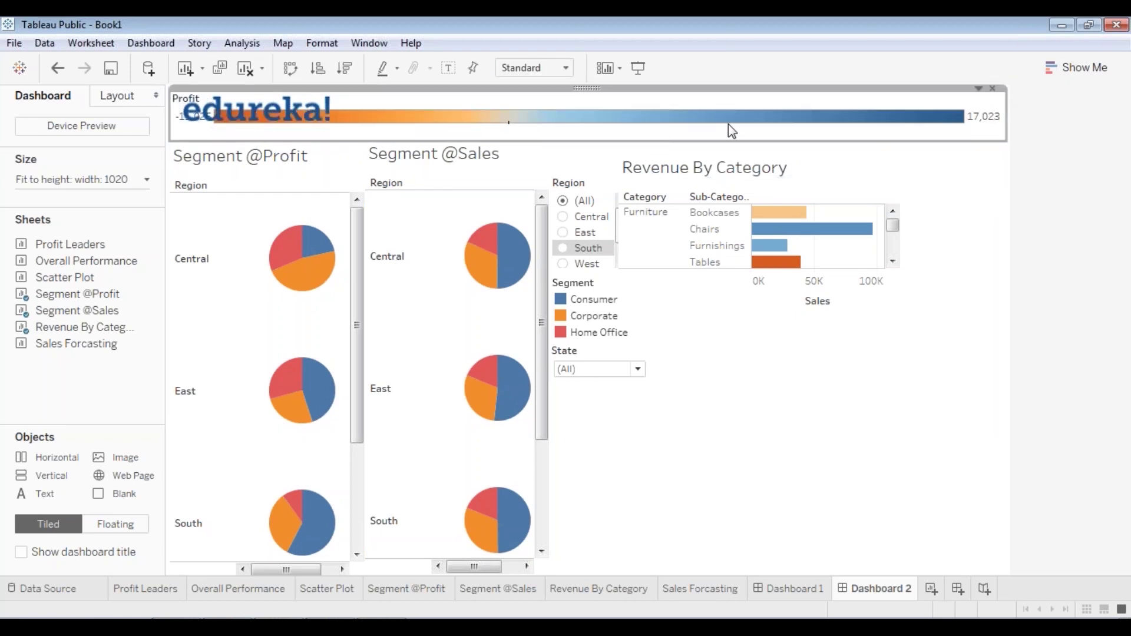
right_click(570, 88)
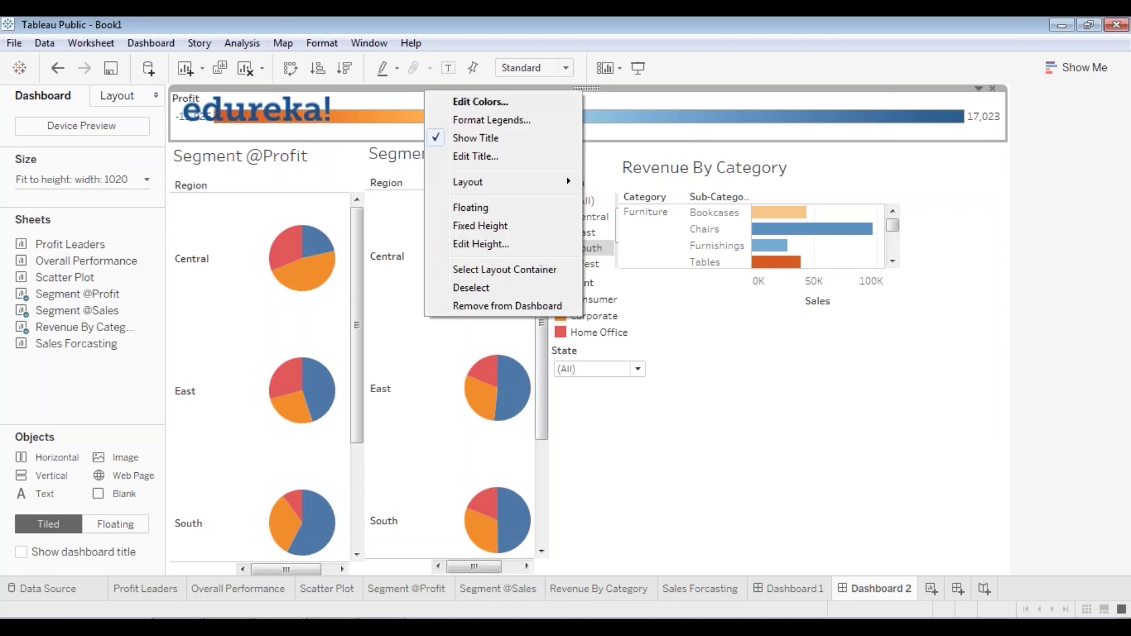
click(494, 207)
drag(243, 102, 949, 153)
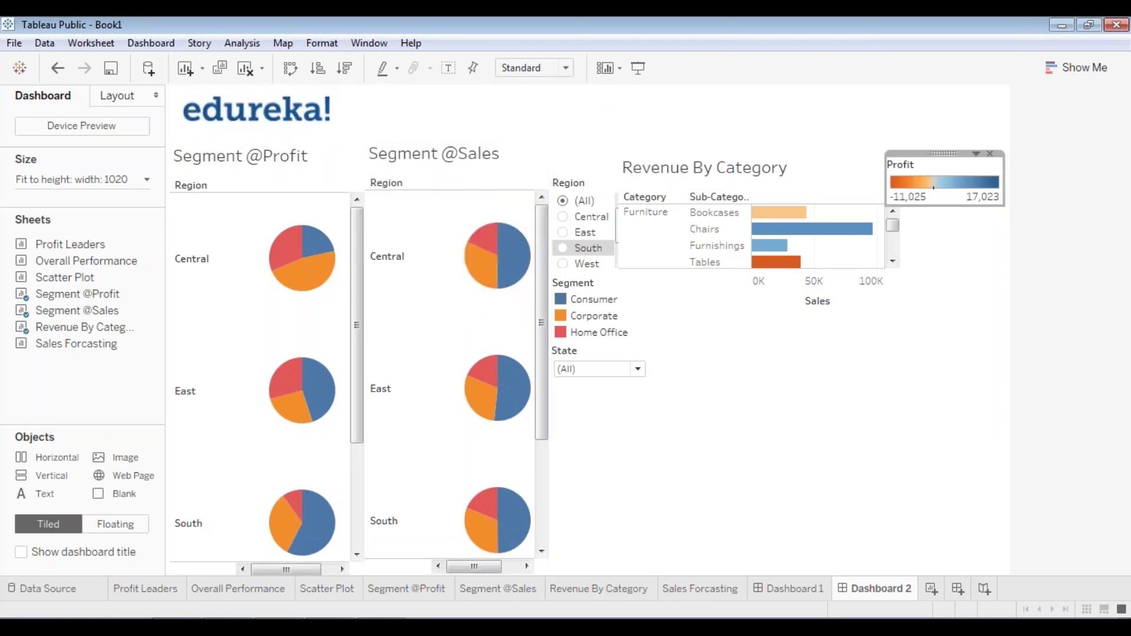
click(703, 198)
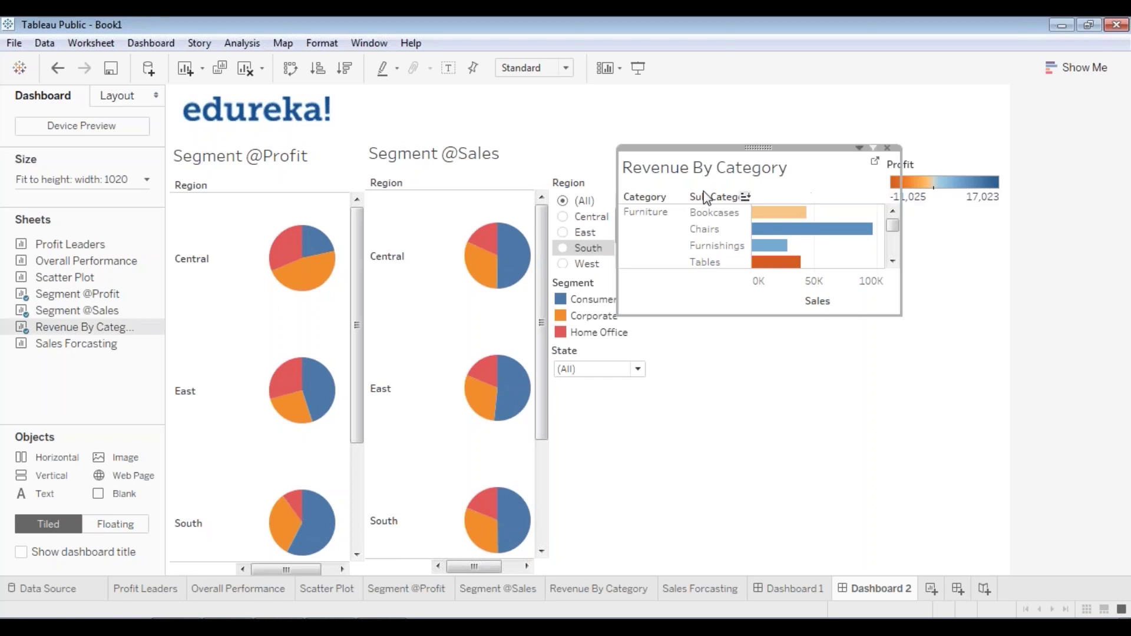
drag(775, 147, 790, 153)
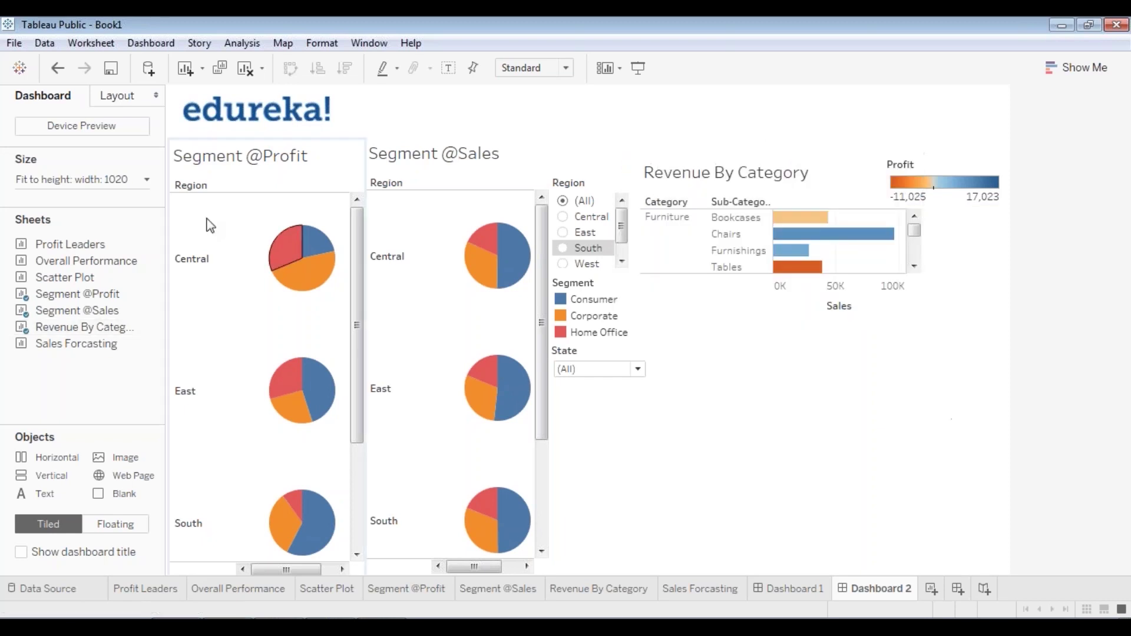
- Set Dashboard 2's size range width to 1120 px
click(59, 180)
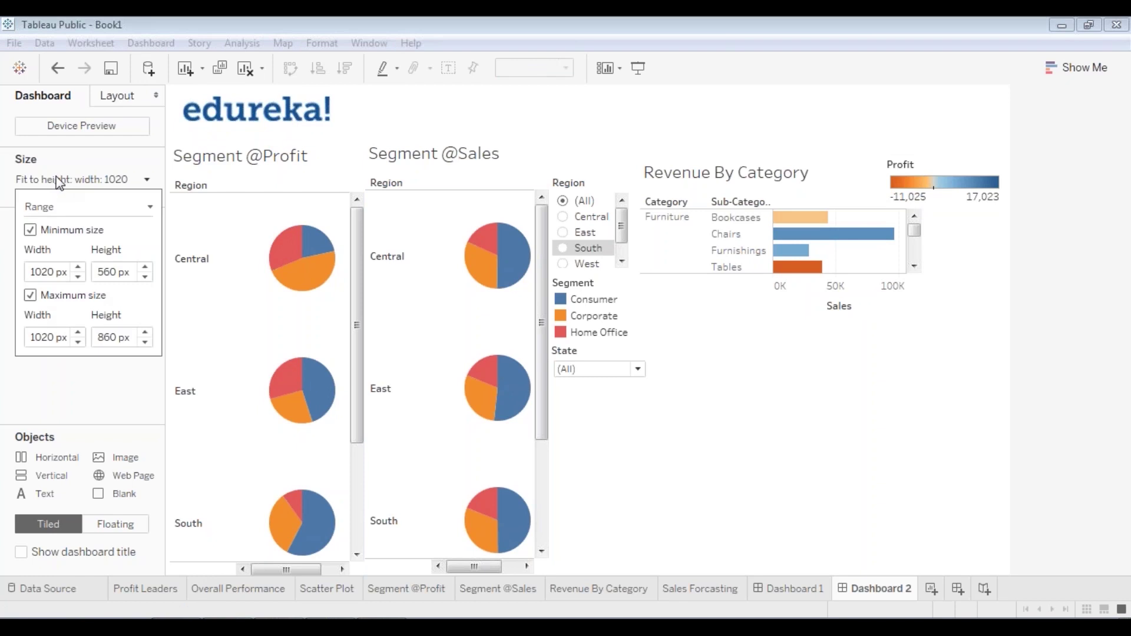
click(80, 268)
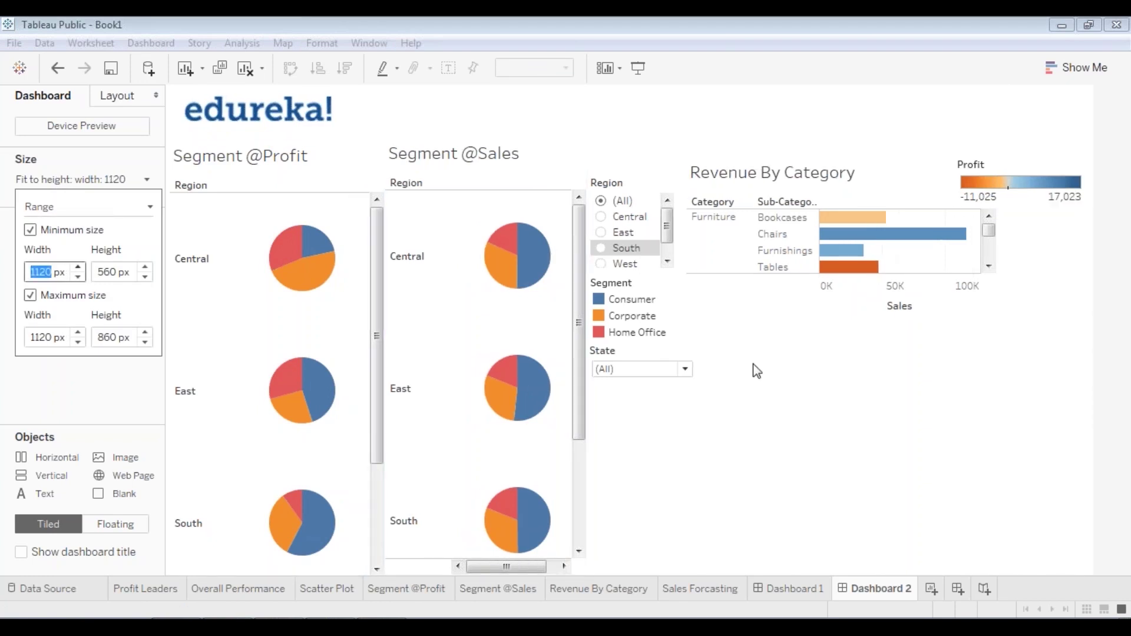
click(818, 370)
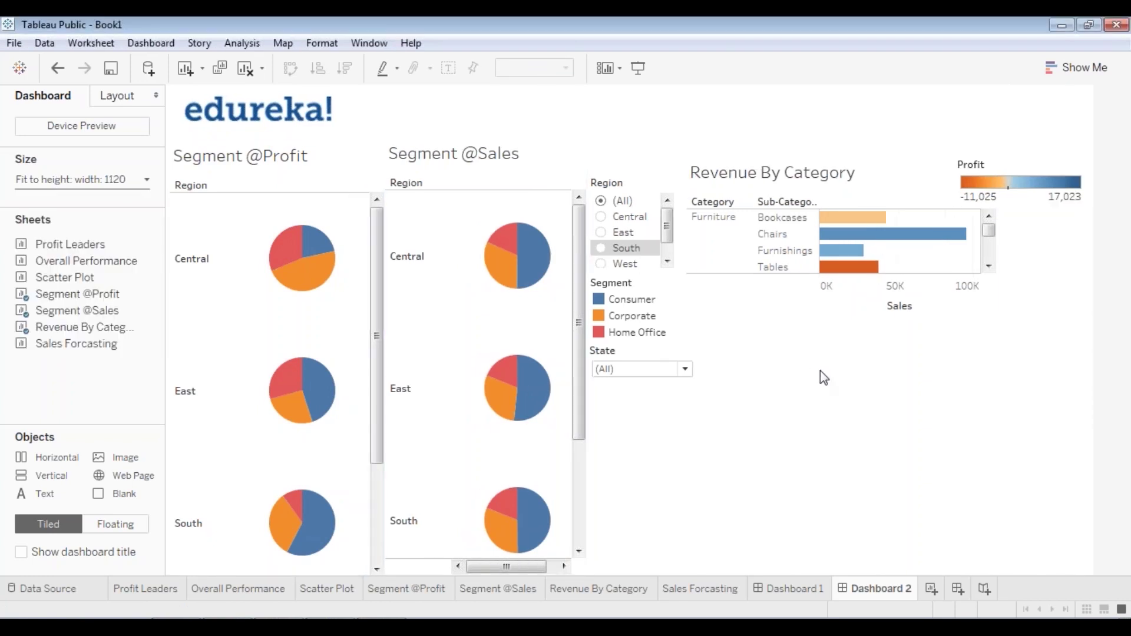
click(366, 286)
drag(385, 293, 362, 291)
click(546, 285)
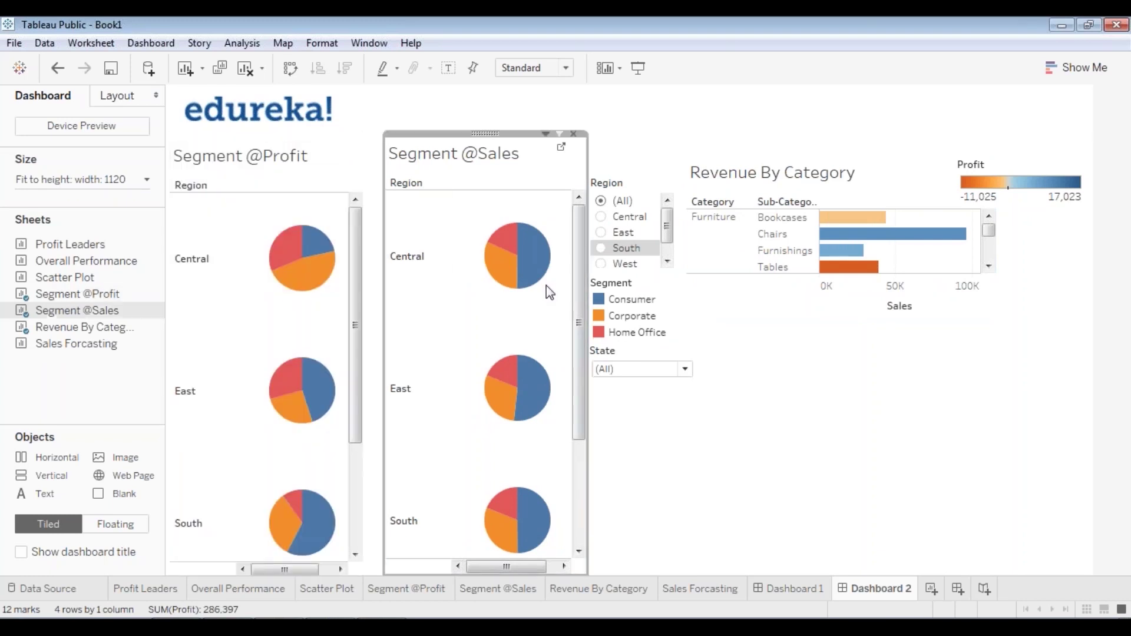
drag(485, 134, 469, 133)
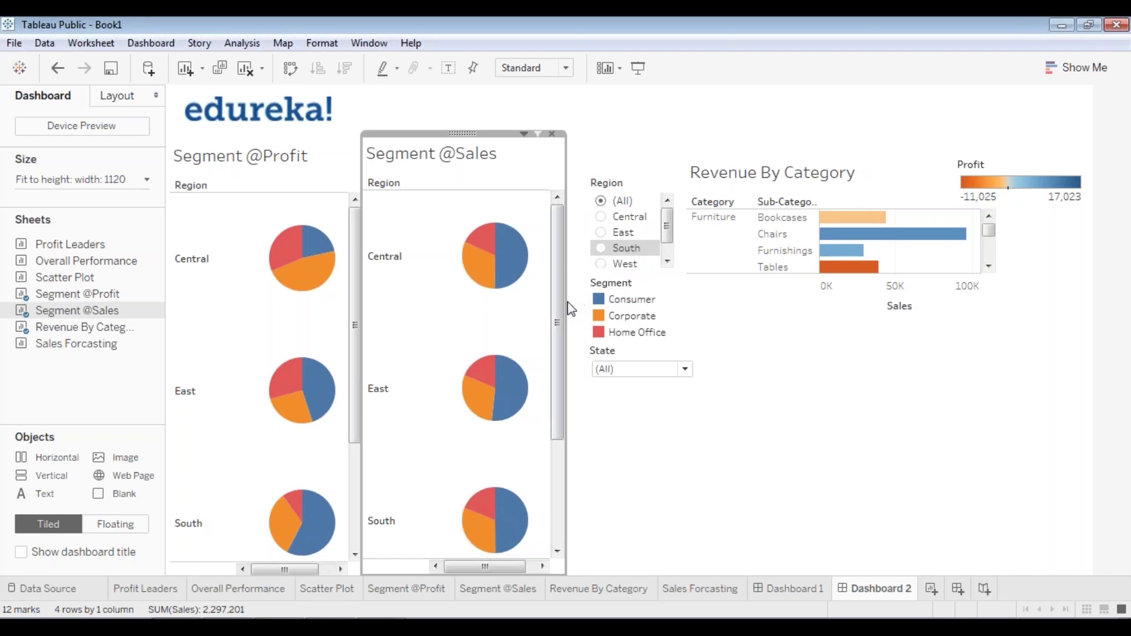
drag(567, 301, 547, 301)
click(684, 480)
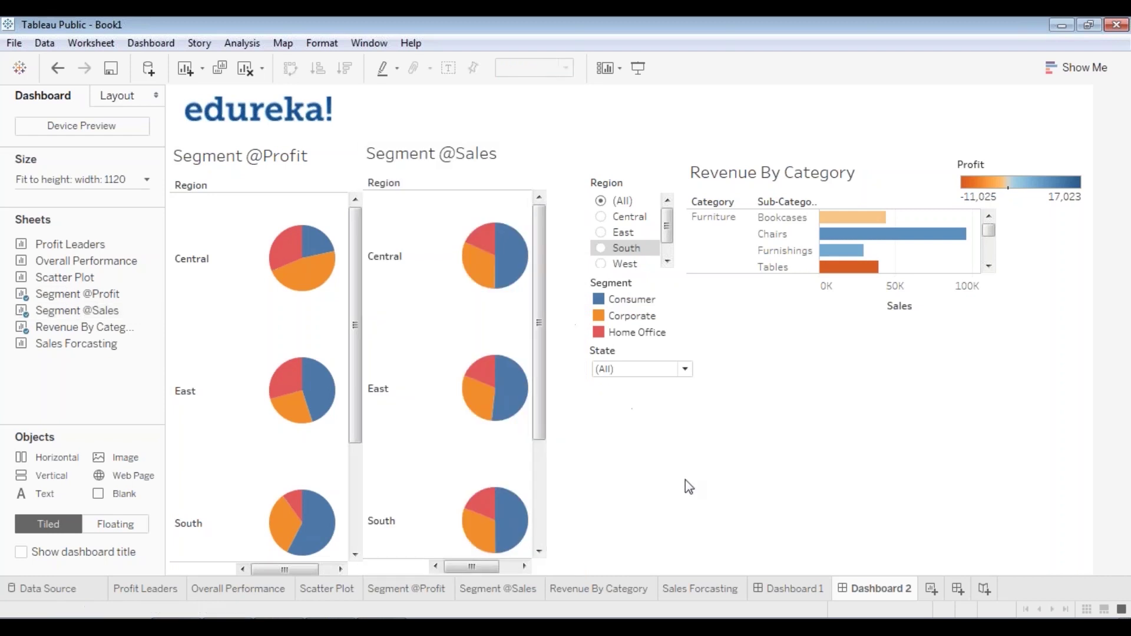
click(624, 172)
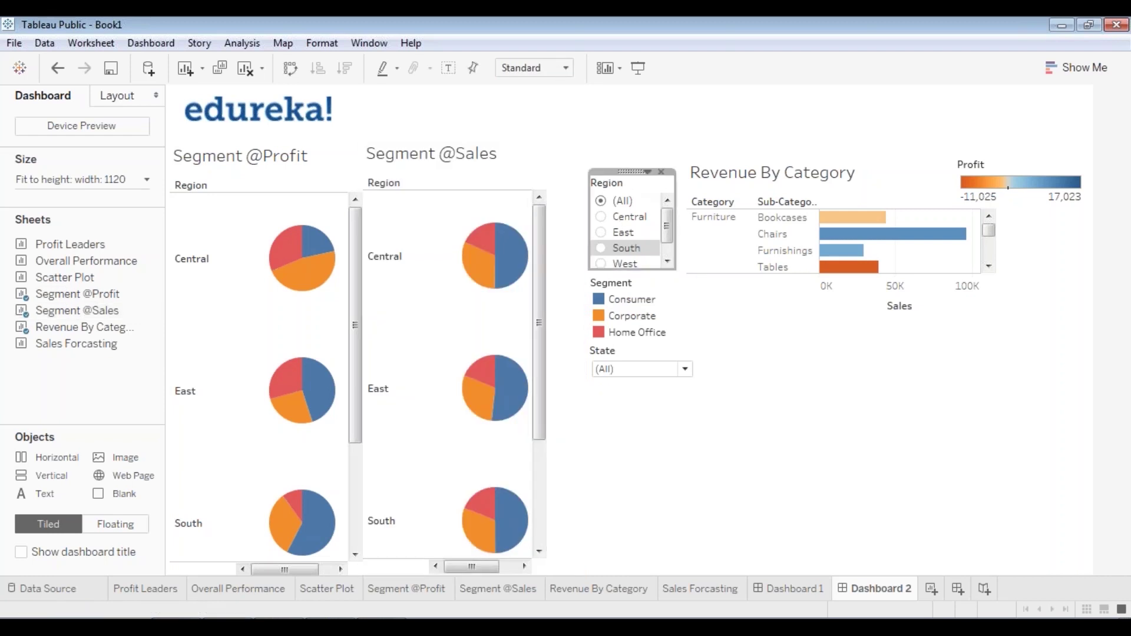
drag(624, 172, 589, 173)
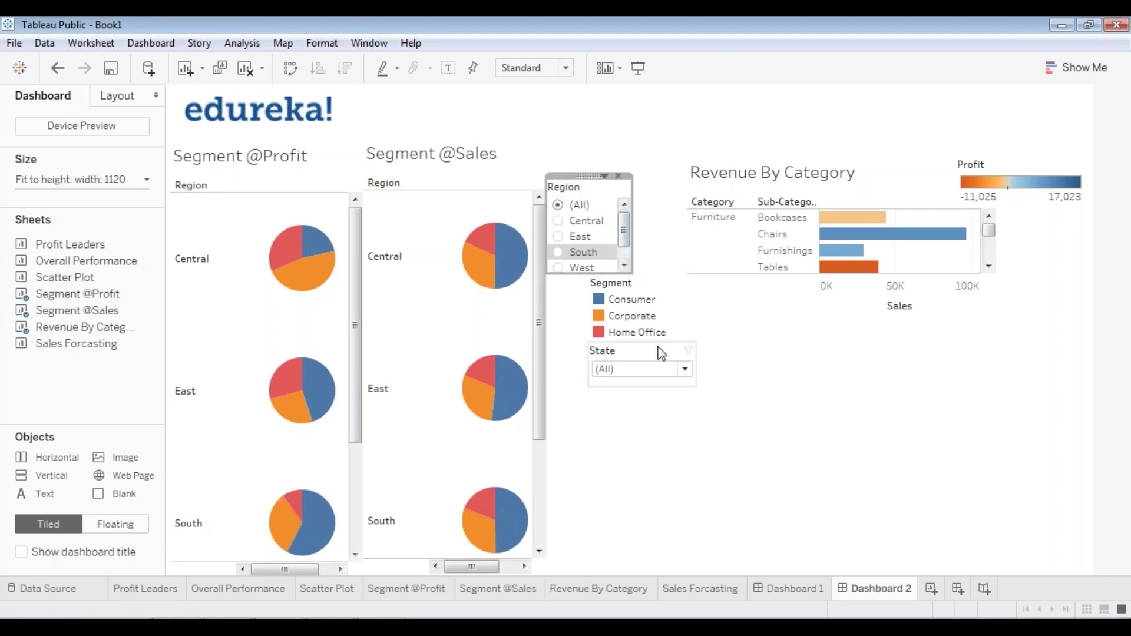
click(616, 300)
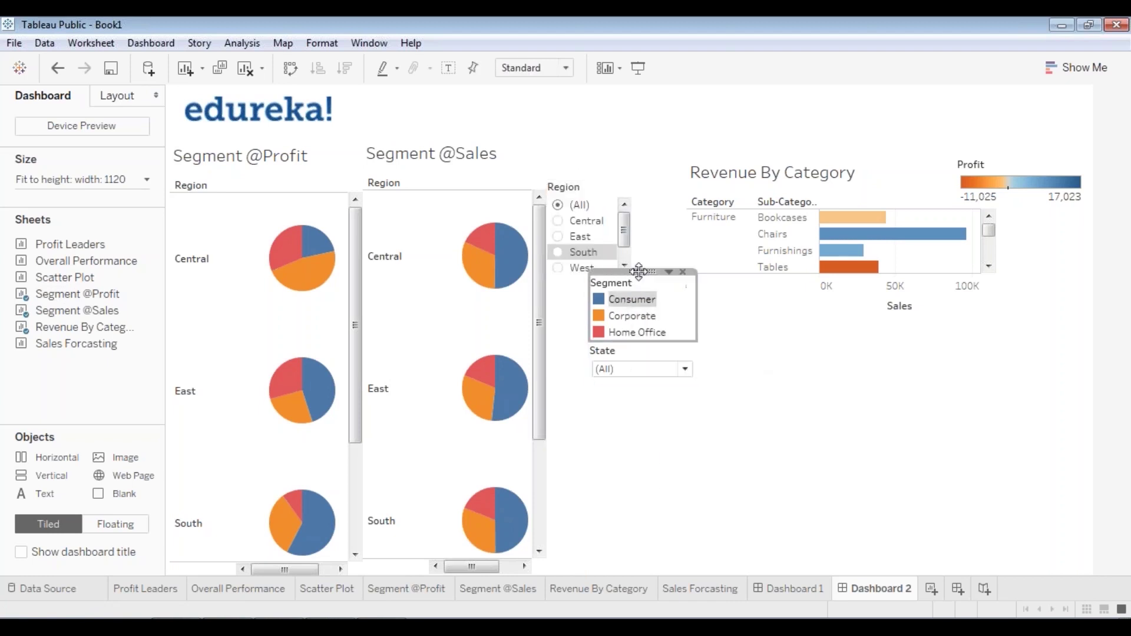
drag(638, 272, 596, 273)
click(659, 428)
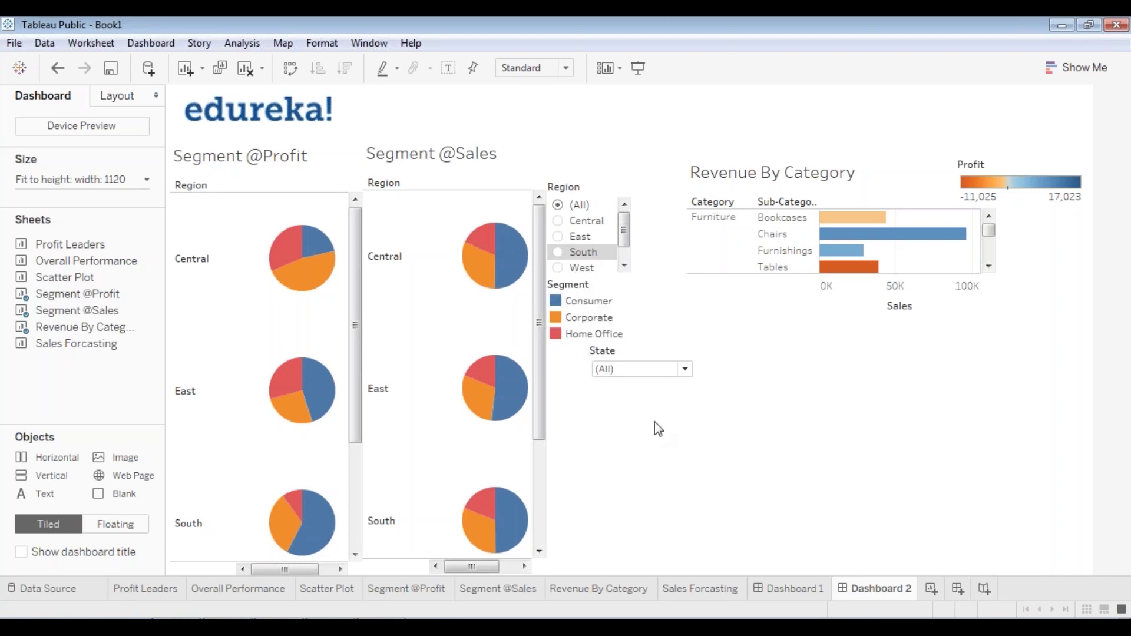
click(589, 301)
click(614, 369)
click(629, 420)
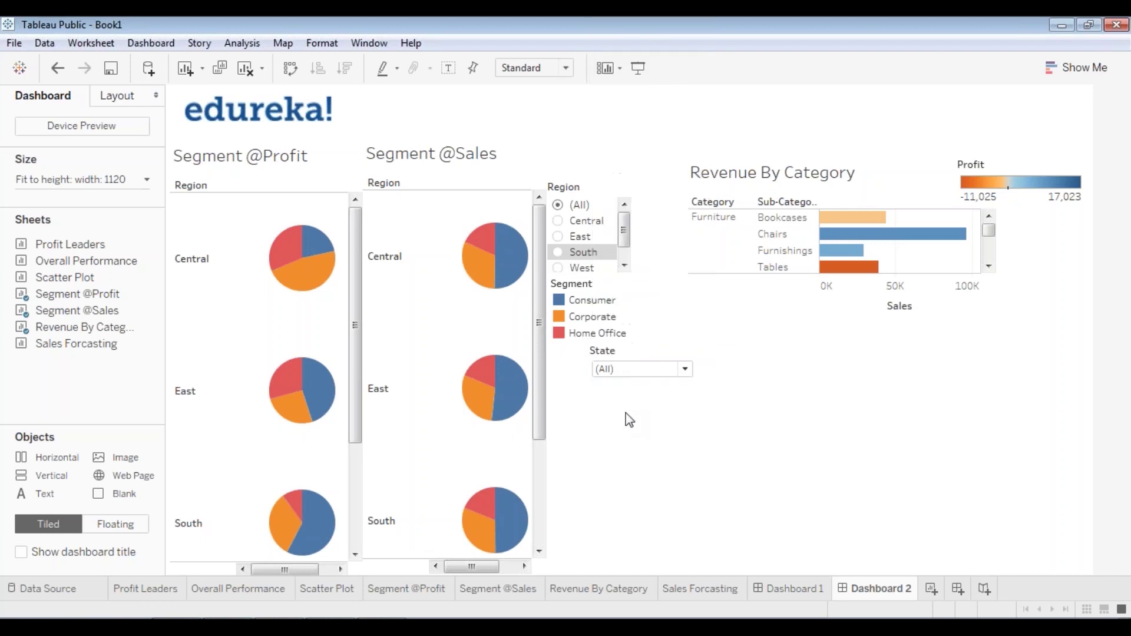
drag(628, 354, 598, 340)
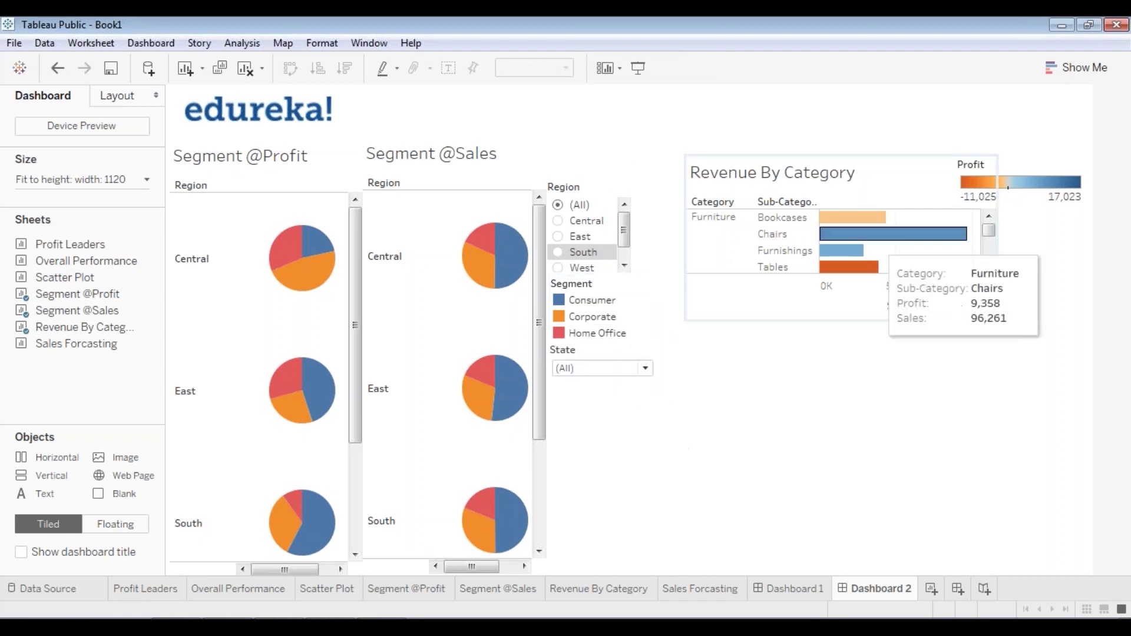
- Shift Revenue By Category left and readjust the State filter's position
click(850, 167)
drag(847, 153, 825, 153)
click(653, 369)
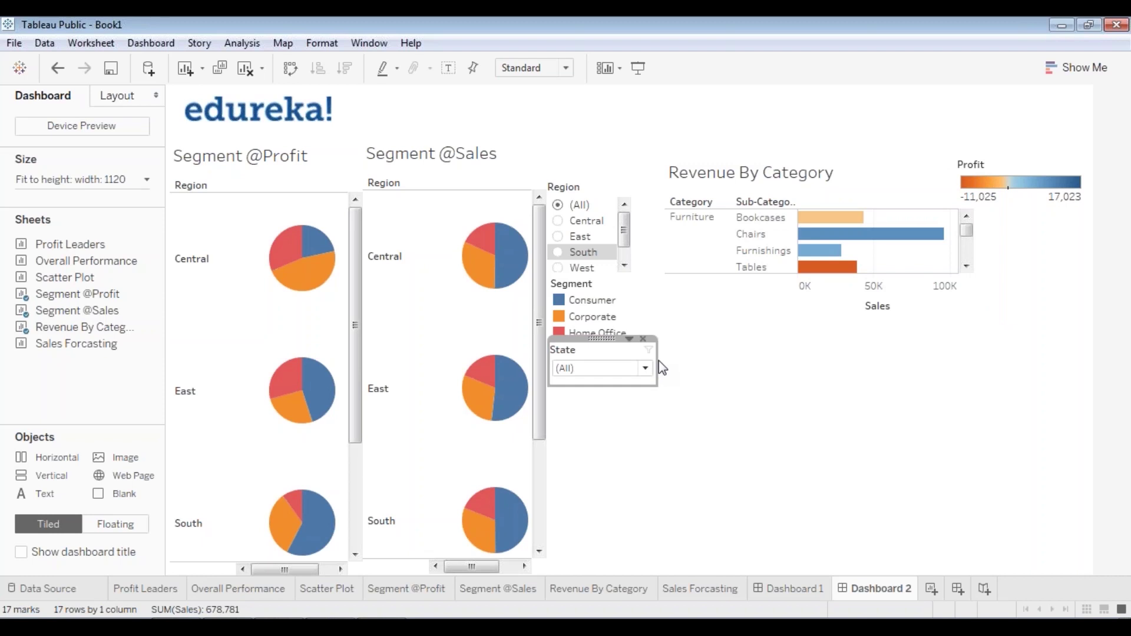
drag(601, 338, 639, 358)
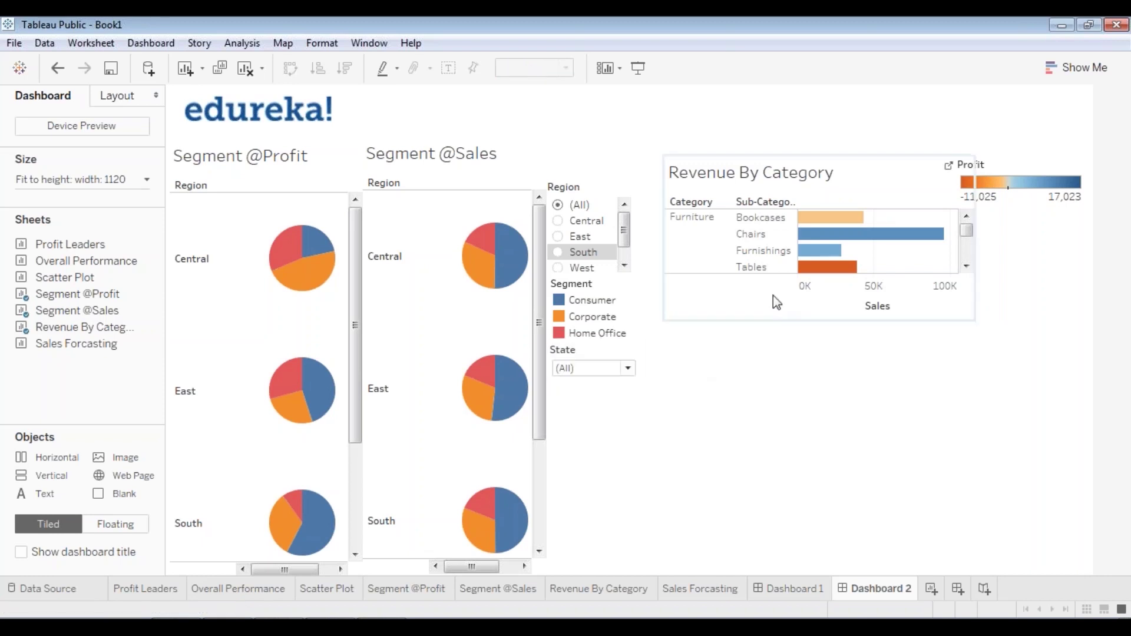
- Make Revenue By Category taller so the Storage and Supplies rows show
click(795, 170)
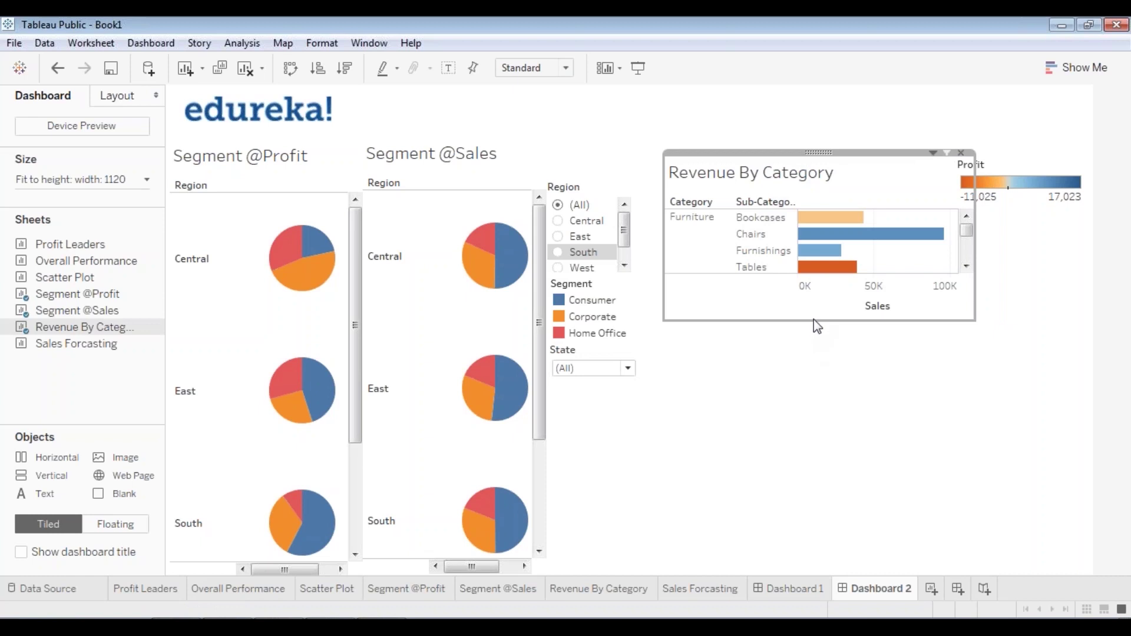
drag(819, 152, 814, 445)
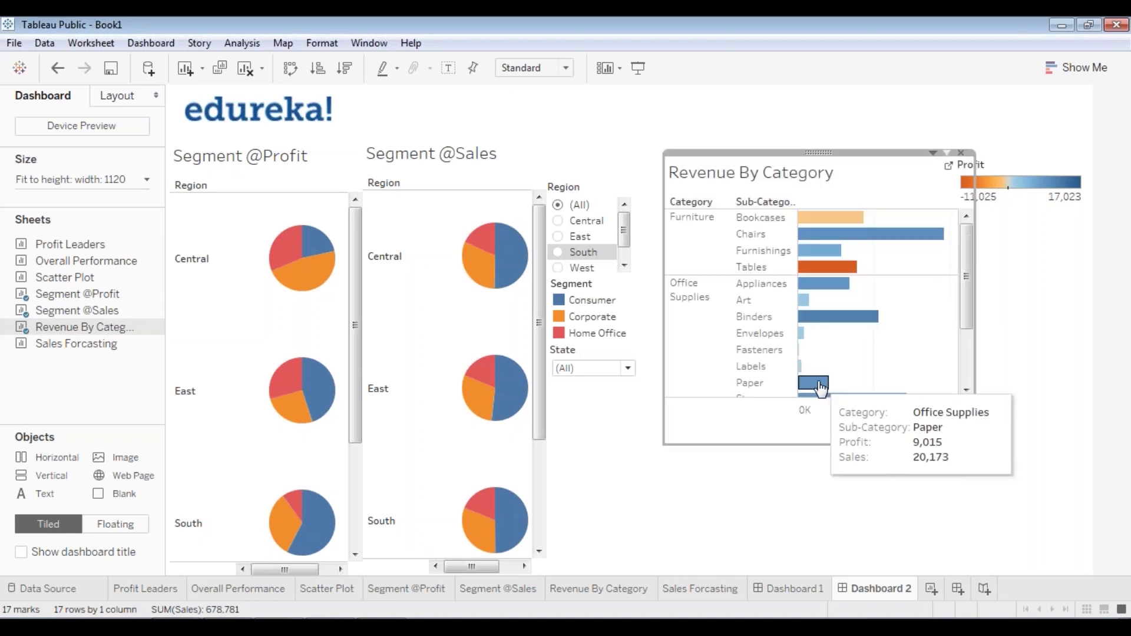
drag(816, 152, 809, 148)
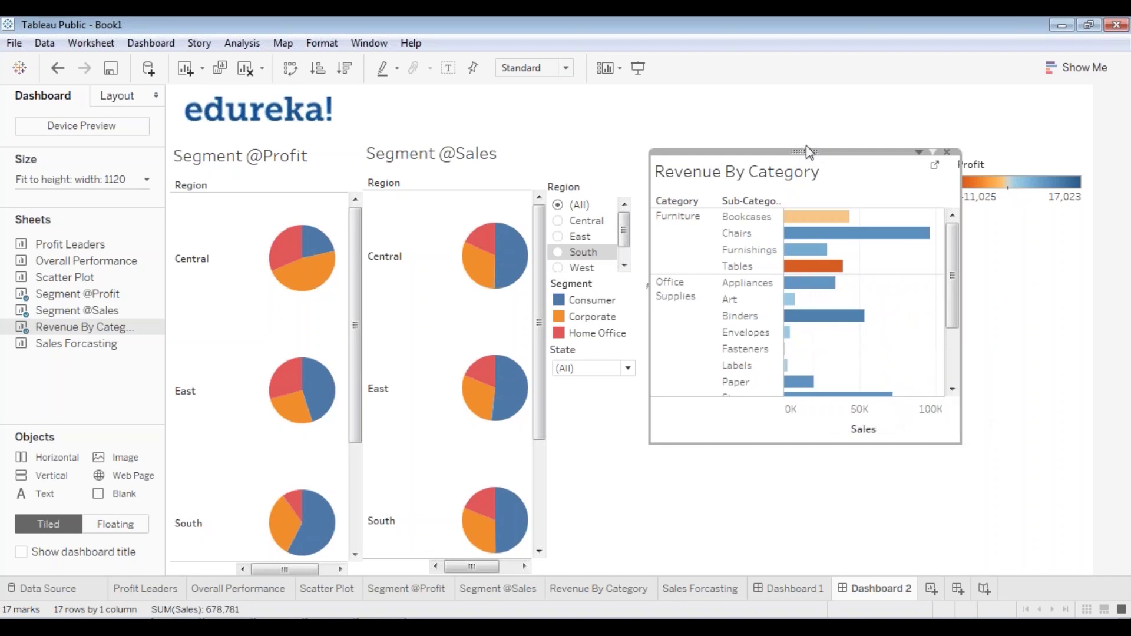
drag(806, 146, 801, 153)
drag(824, 446, 830, 470)
- Move the Profit legend to the far right and widen Revenue By Category toward it
click(963, 257)
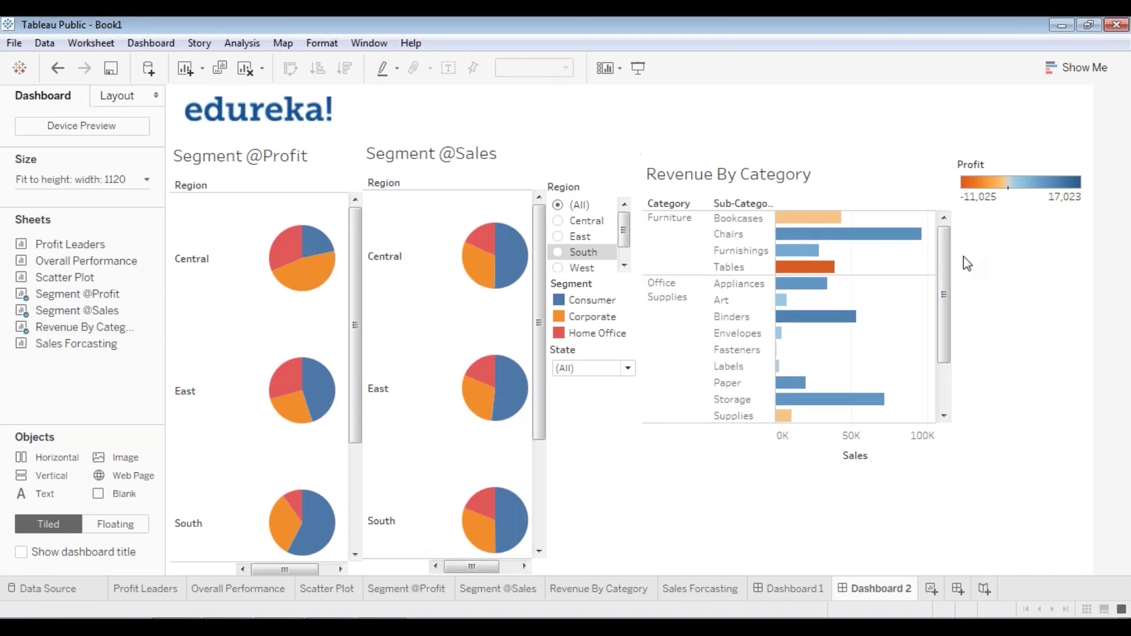
click(1021, 160)
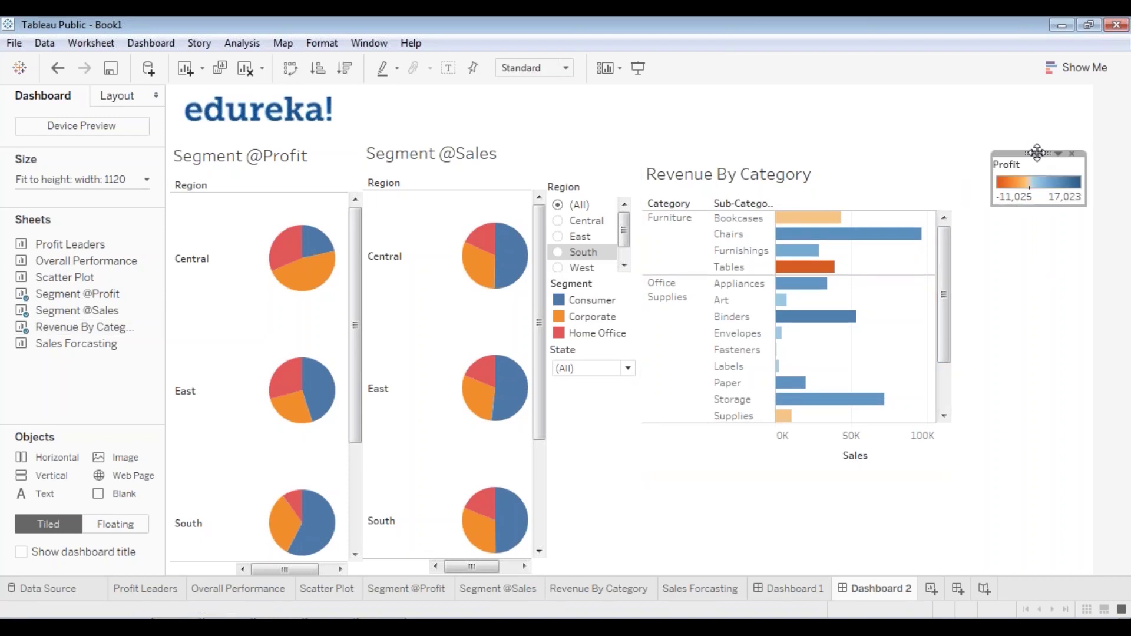
drag(1026, 167, 1035, 202)
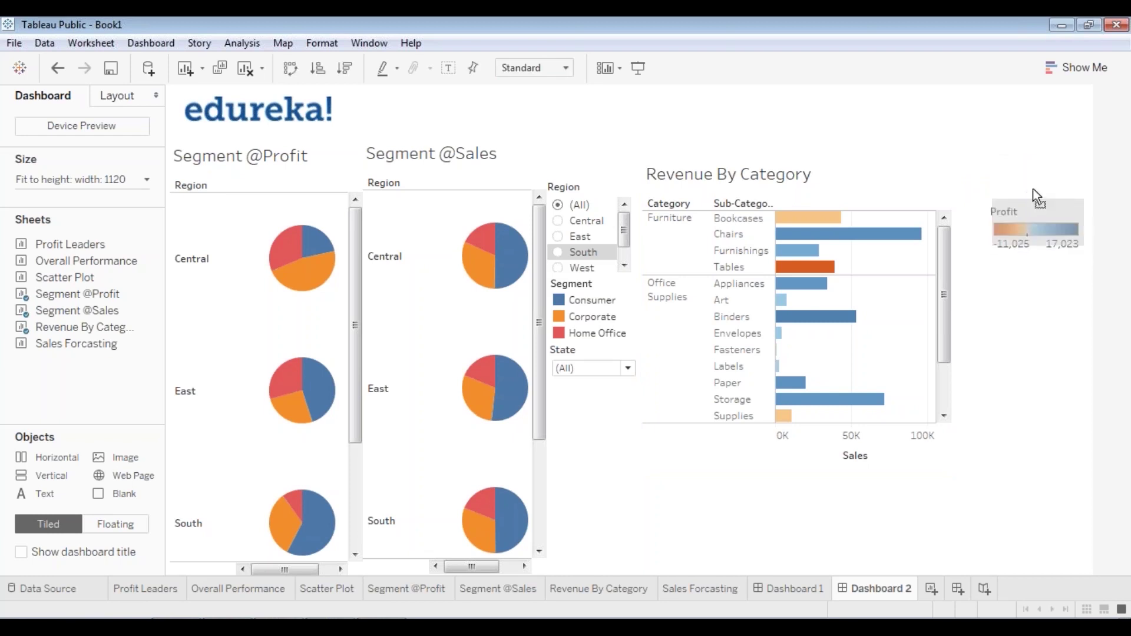
click(931, 195)
drag(953, 265, 994, 266)
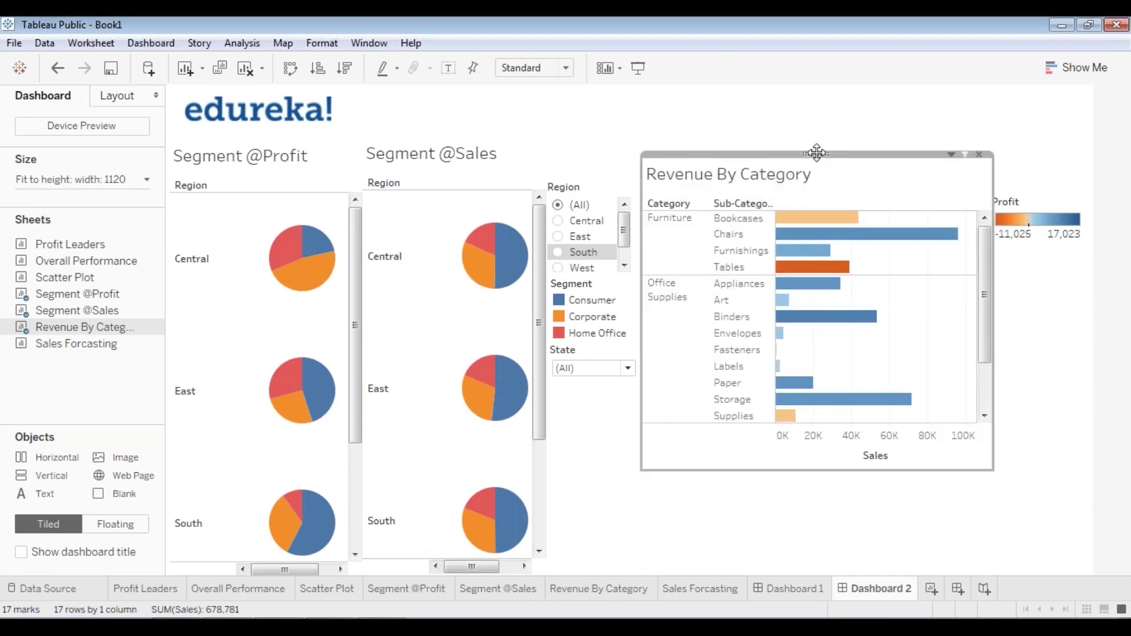
- Add a Region filter for Revenue By Category as a single-value dropdown under the Profit legend
right_click(816, 154)
mouse_move(766, 287)
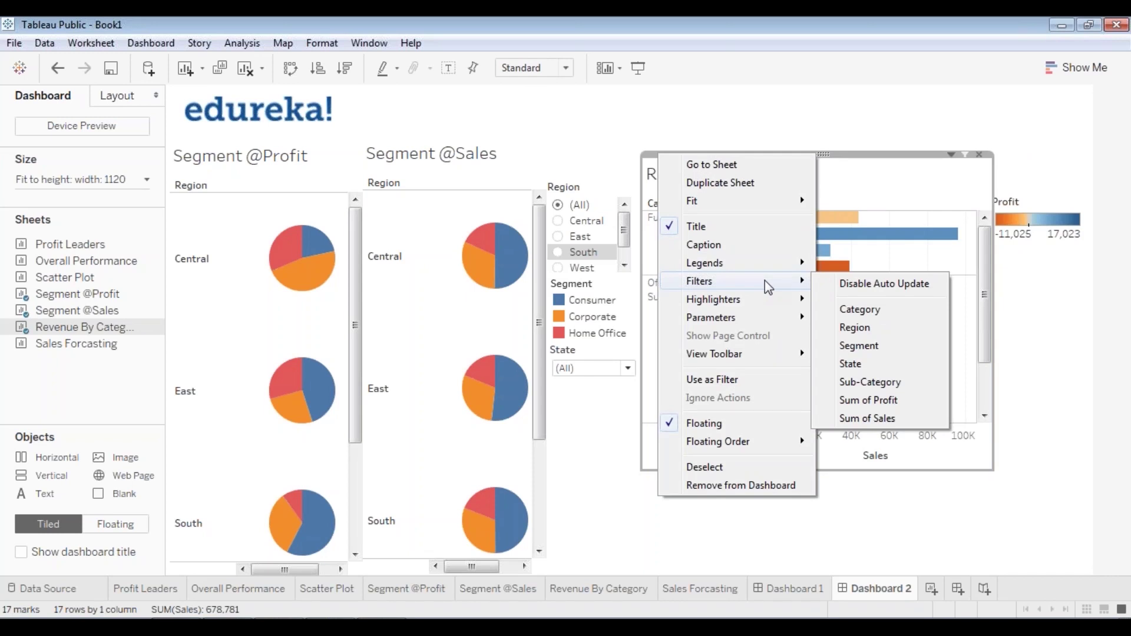
click(855, 327)
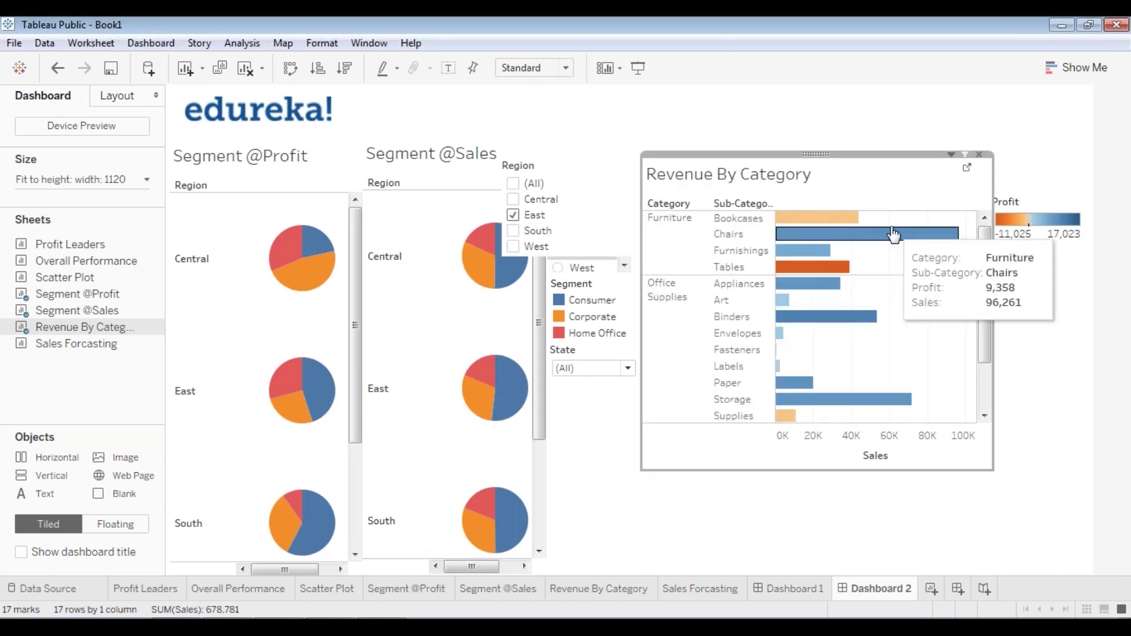
click(561, 157)
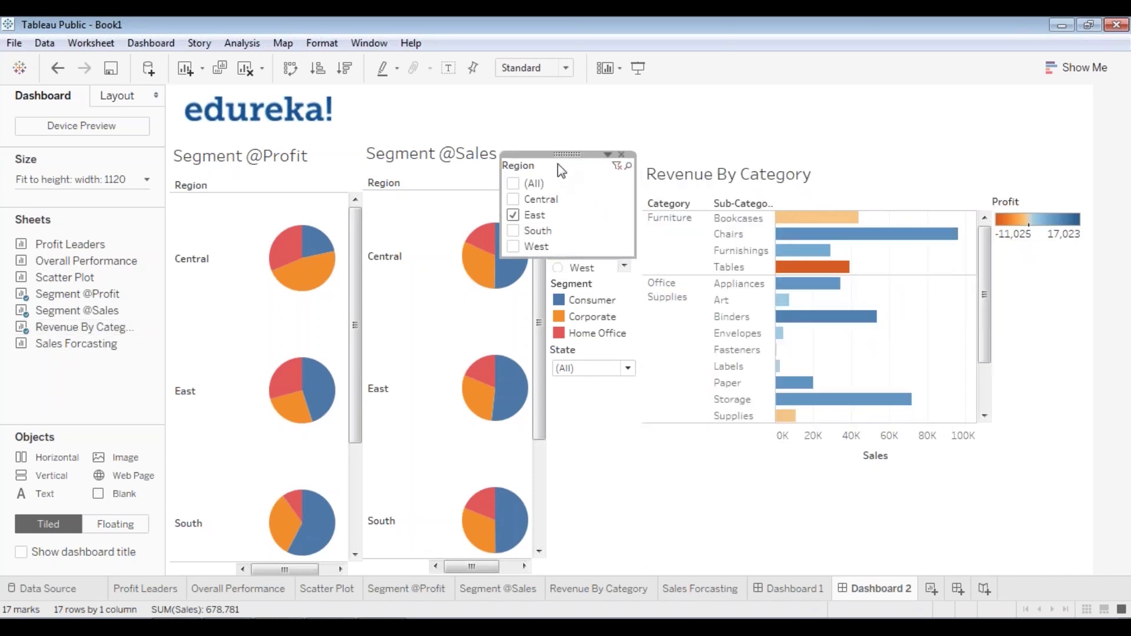
right_click(559, 156)
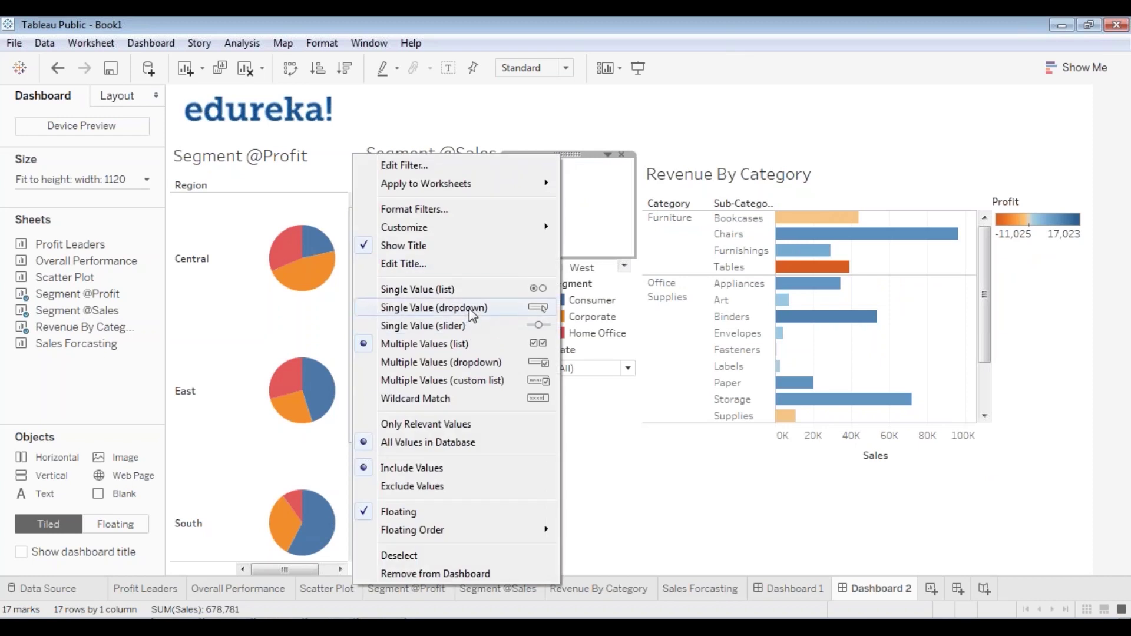
click(489, 307)
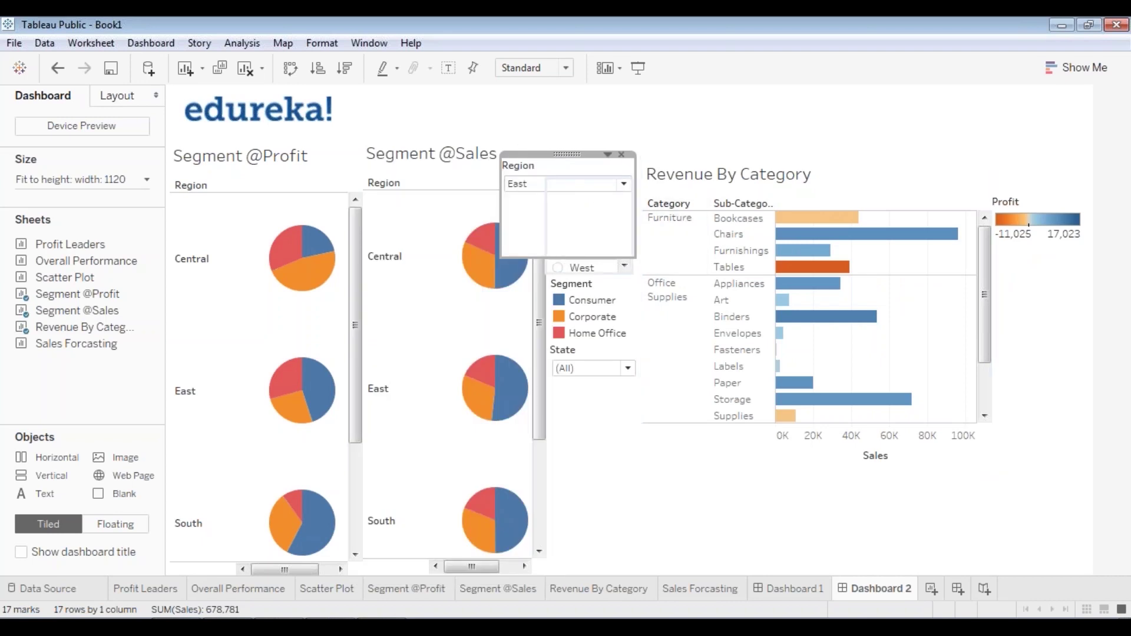
drag(559, 256, 574, 200)
drag(654, 181, 1055, 338)
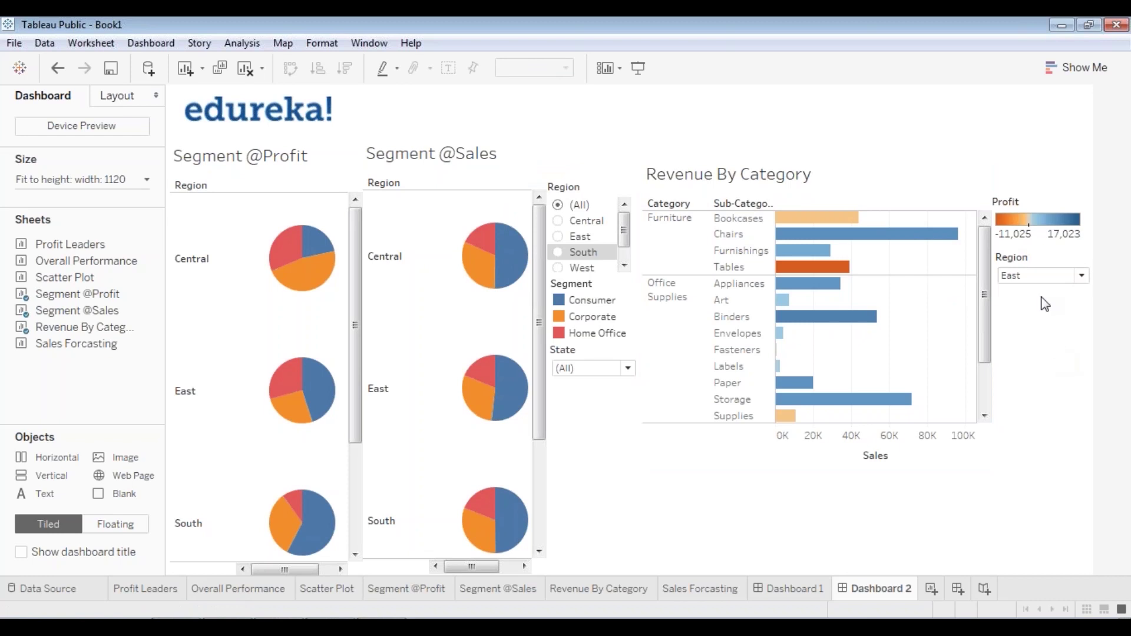
- Set the new Region dropdown to (All)
click(1043, 275)
click(1031, 293)
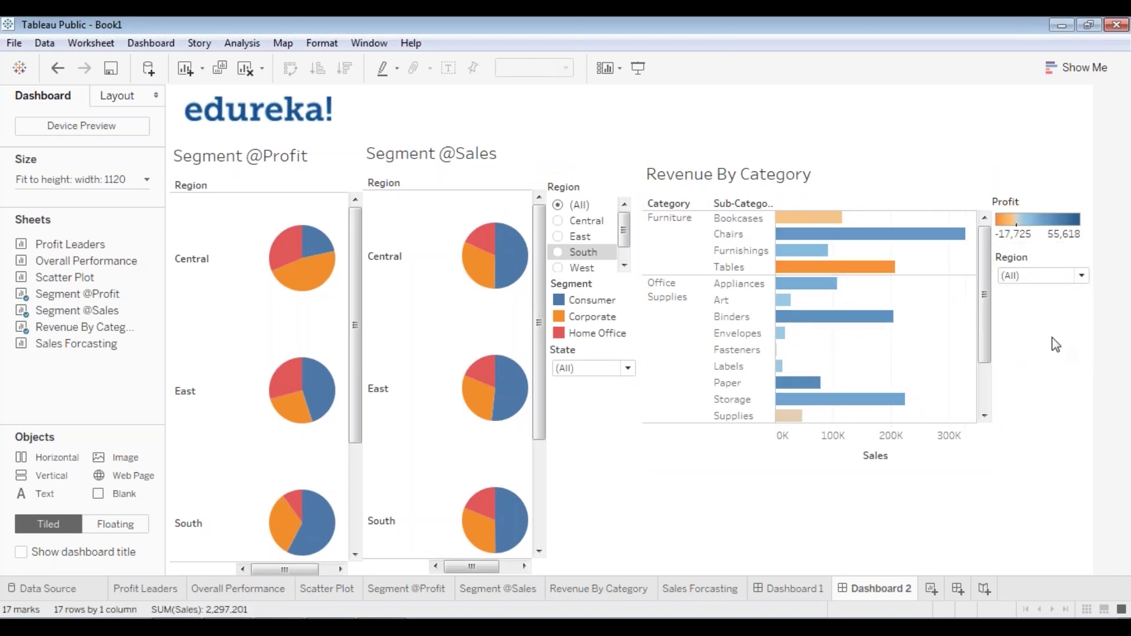
click(824, 166)
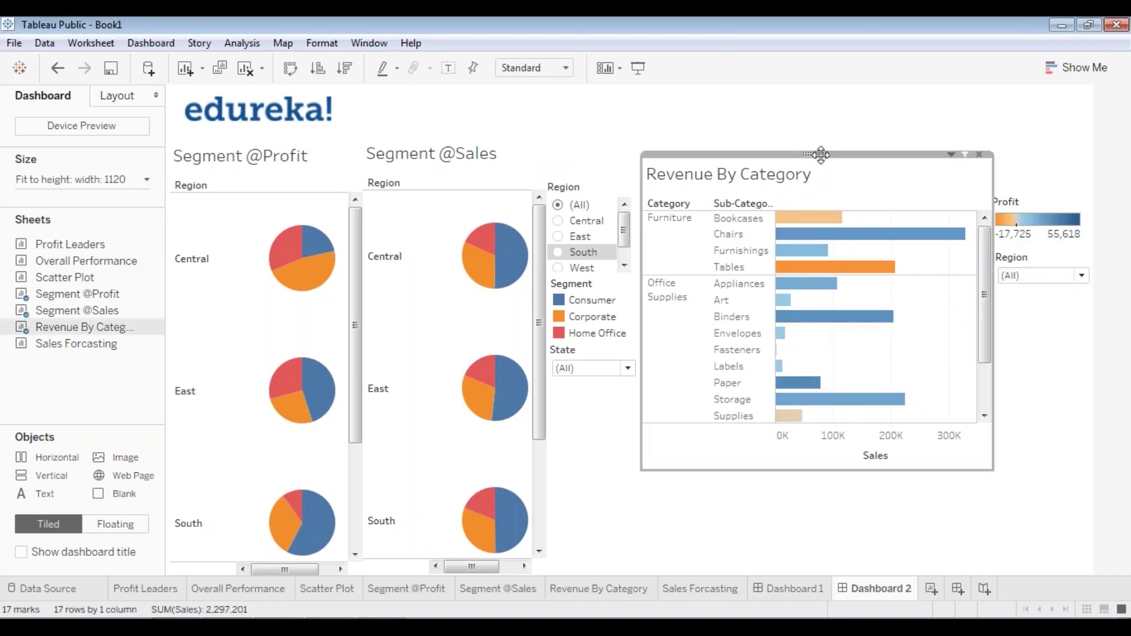
- Add a State filter for Revenue By Category as a single-value dropdown
right_click(821, 155)
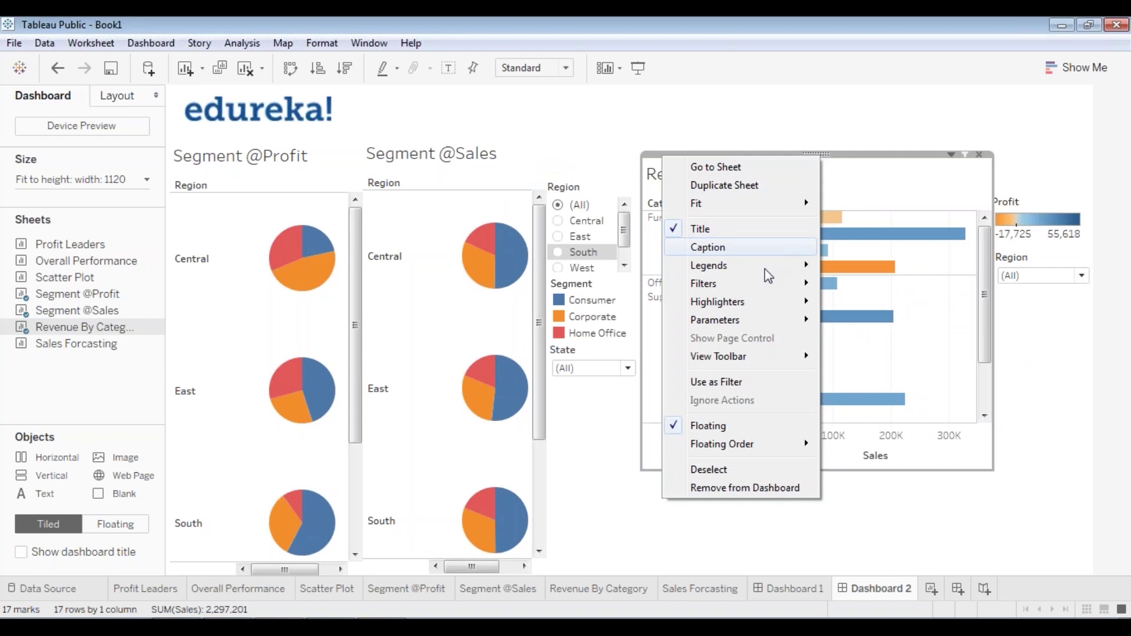
mouse_move(766, 283)
click(876, 364)
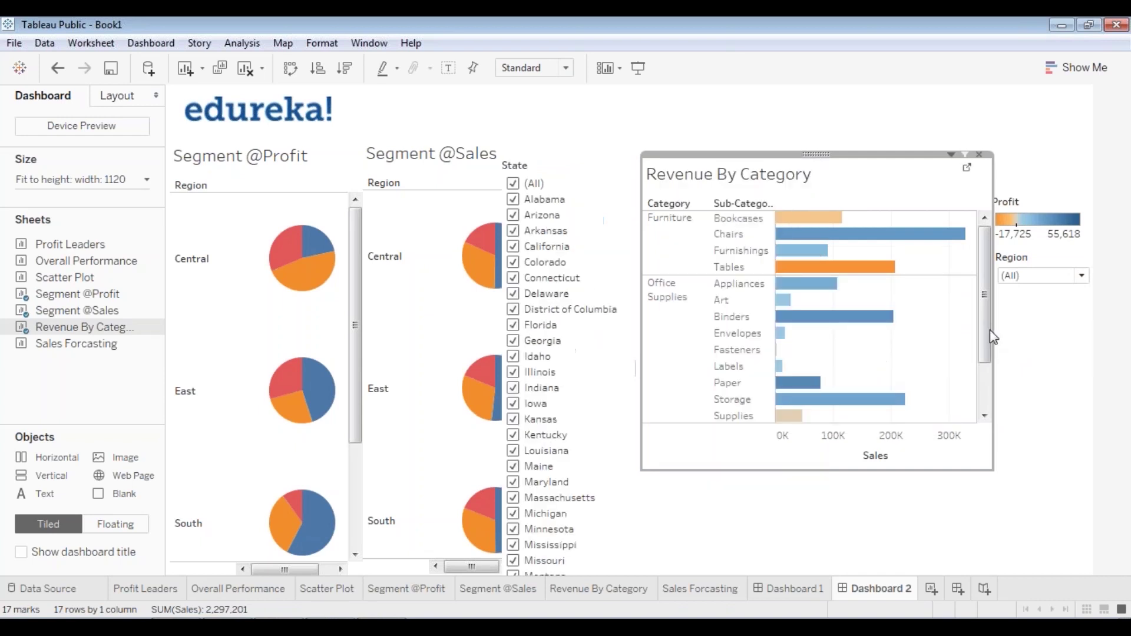
click(569, 166)
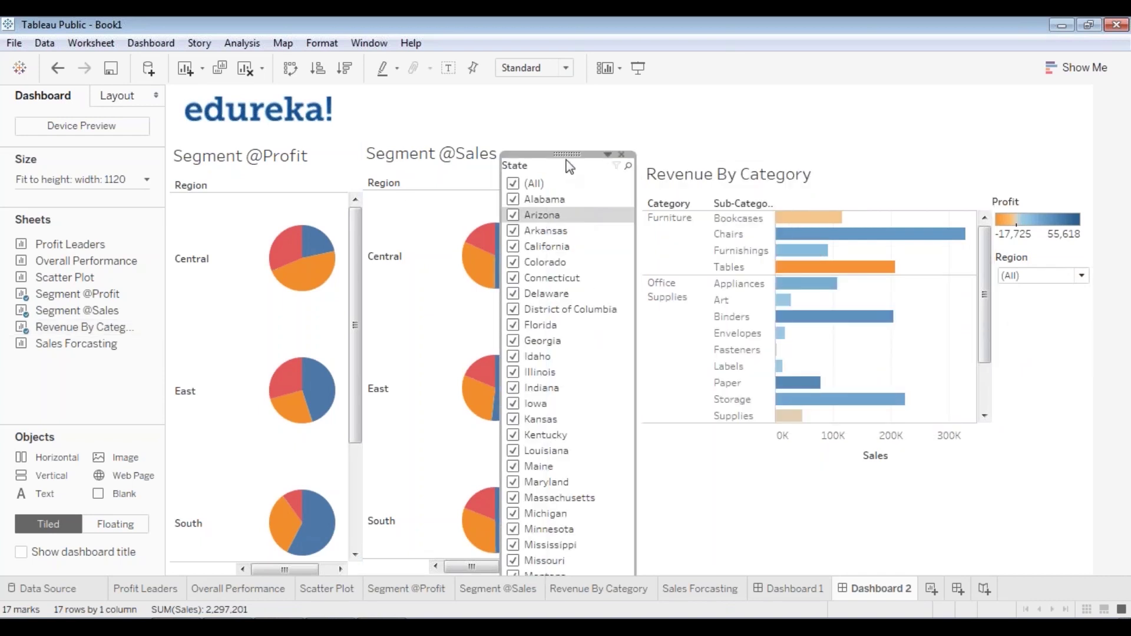
click(607, 154)
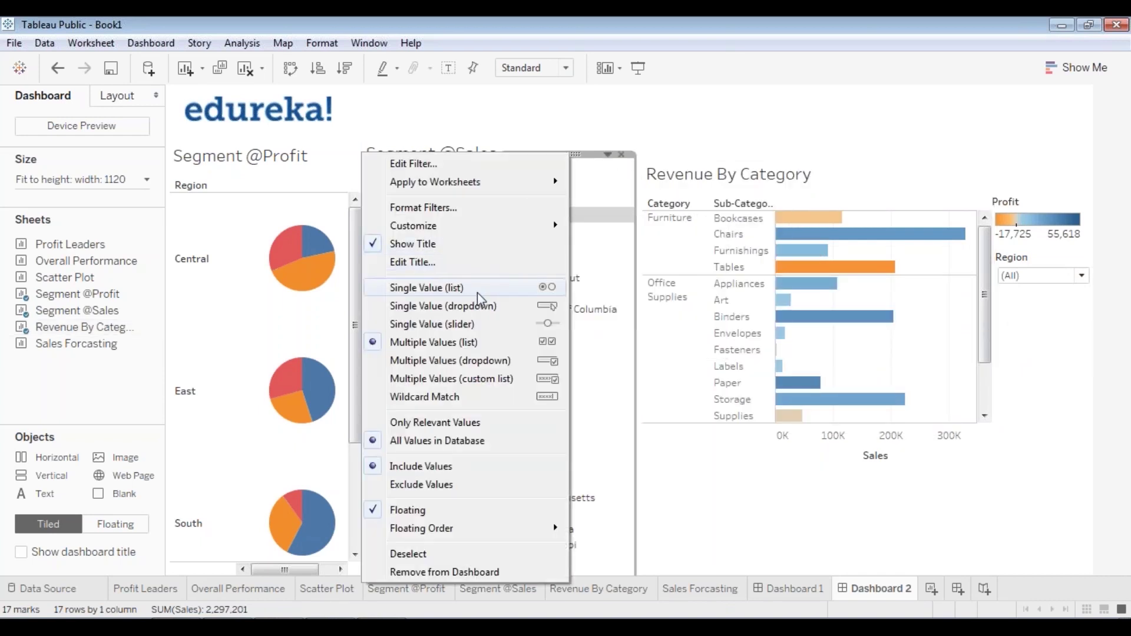
click(477, 311)
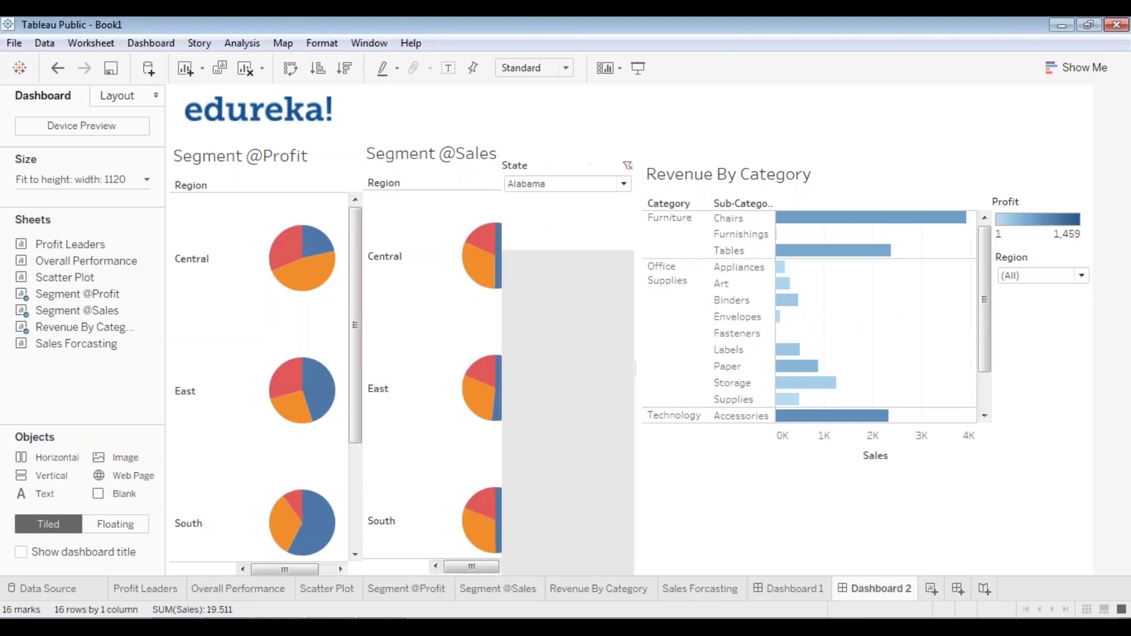
drag(593, 515, 720, 539)
- Set the State dropdown to (All) and place it beneath the Region filter
drag(703, 383, 732, 282)
click(720, 289)
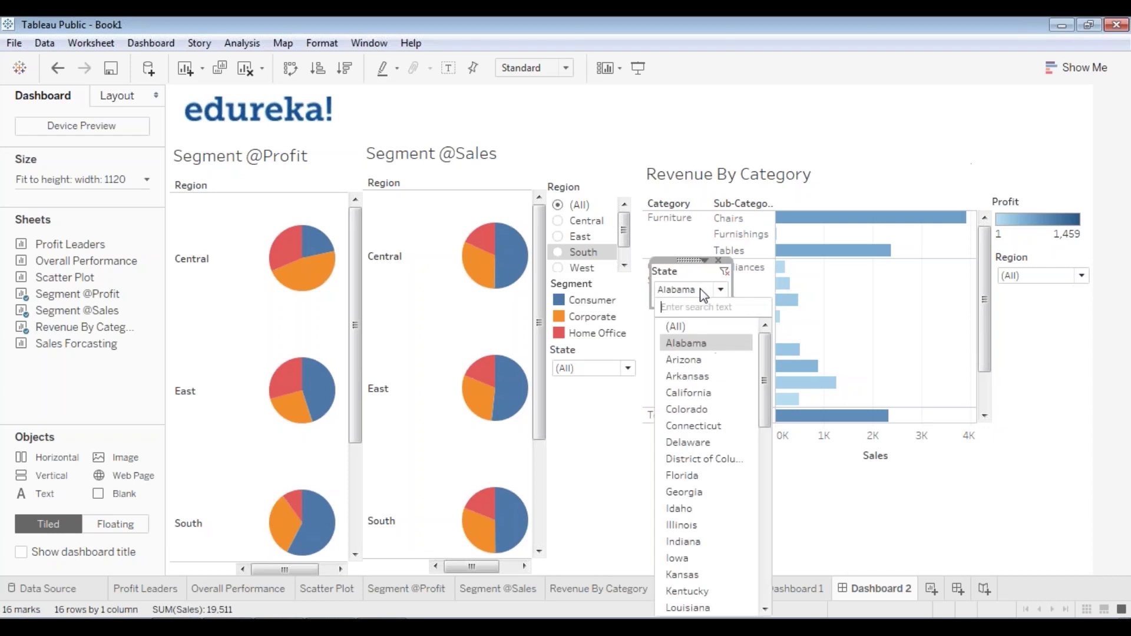
click(686, 325)
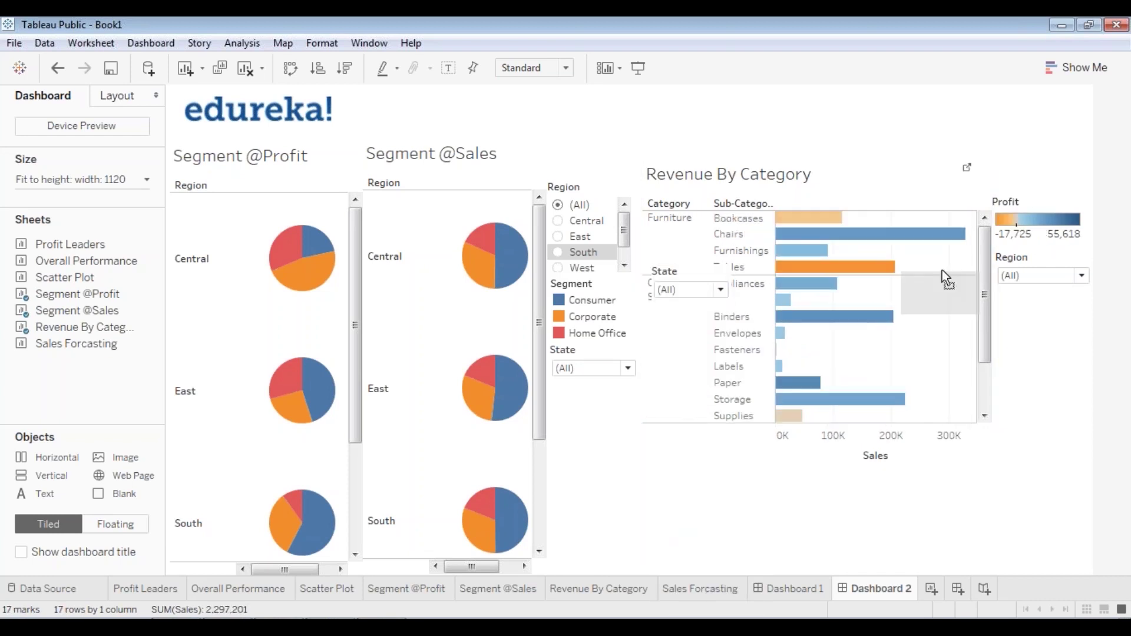
drag(1022, 285, 1028, 289)
click(1064, 396)
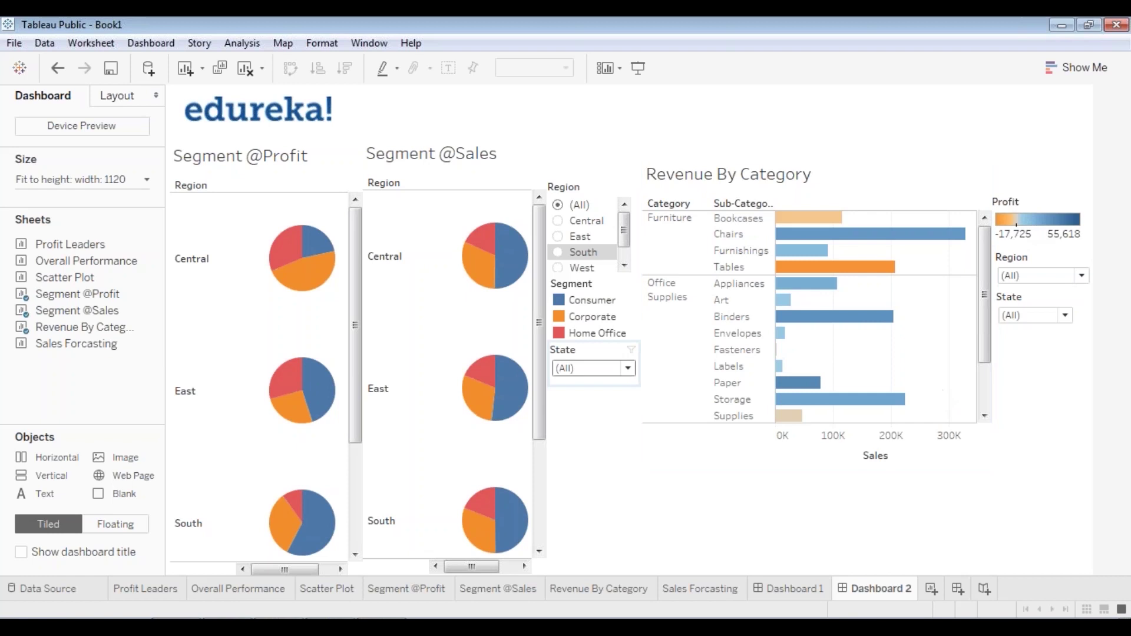
mouse_move(837, 219)
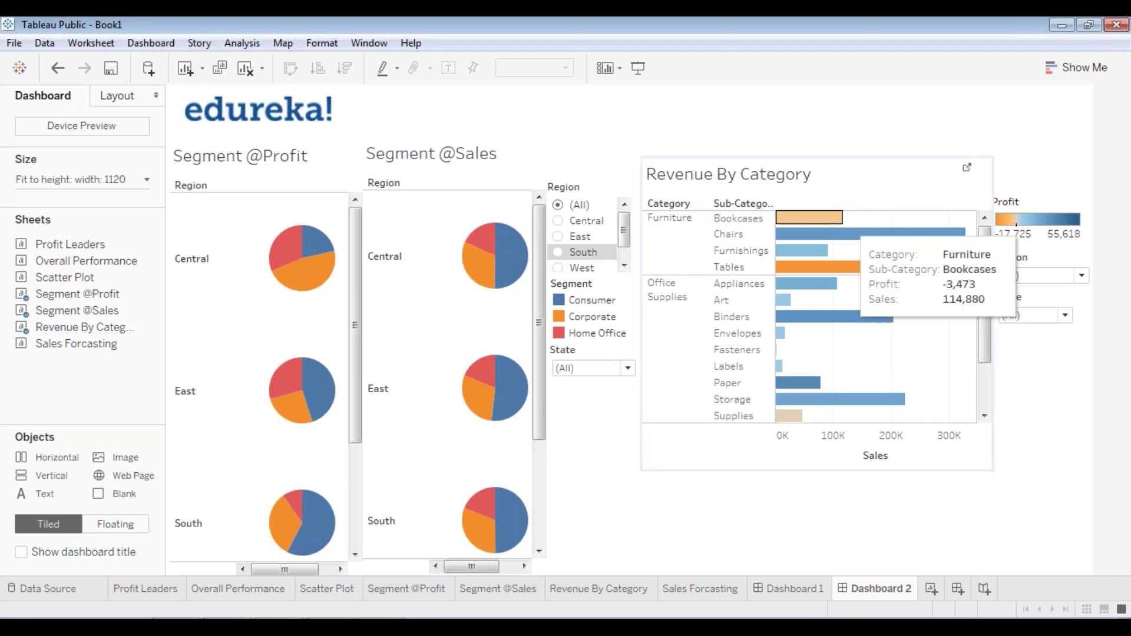
mouse_move(959, 234)
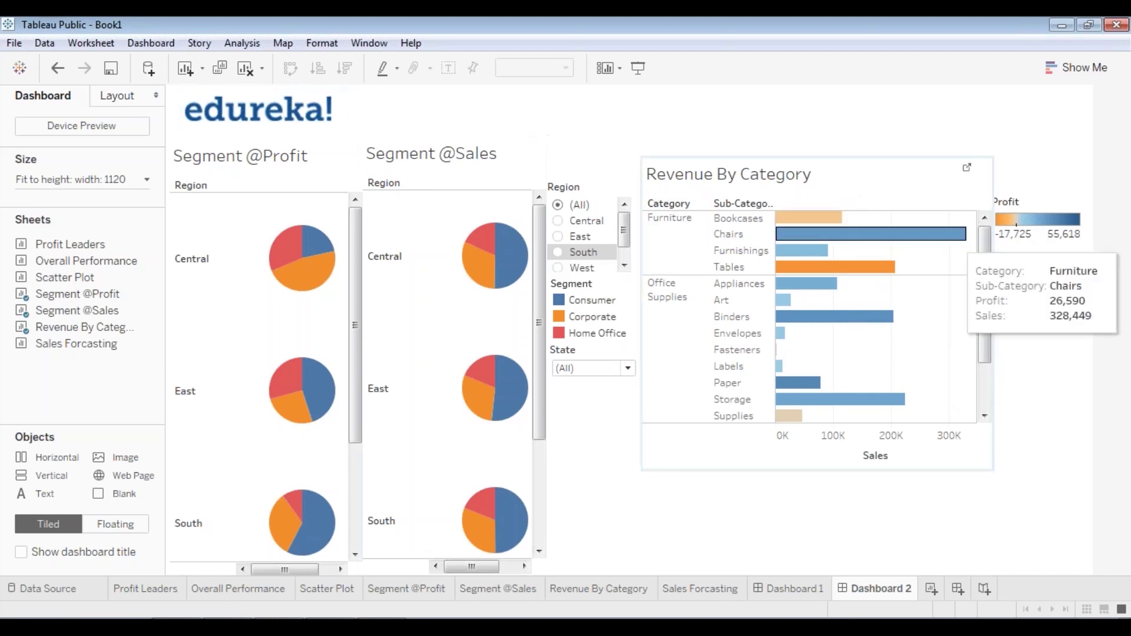
click(809, 166)
- Add the Segment checkbox filter, all segments ticked, and narrow it under the State dropdown
right_click(659, 155)
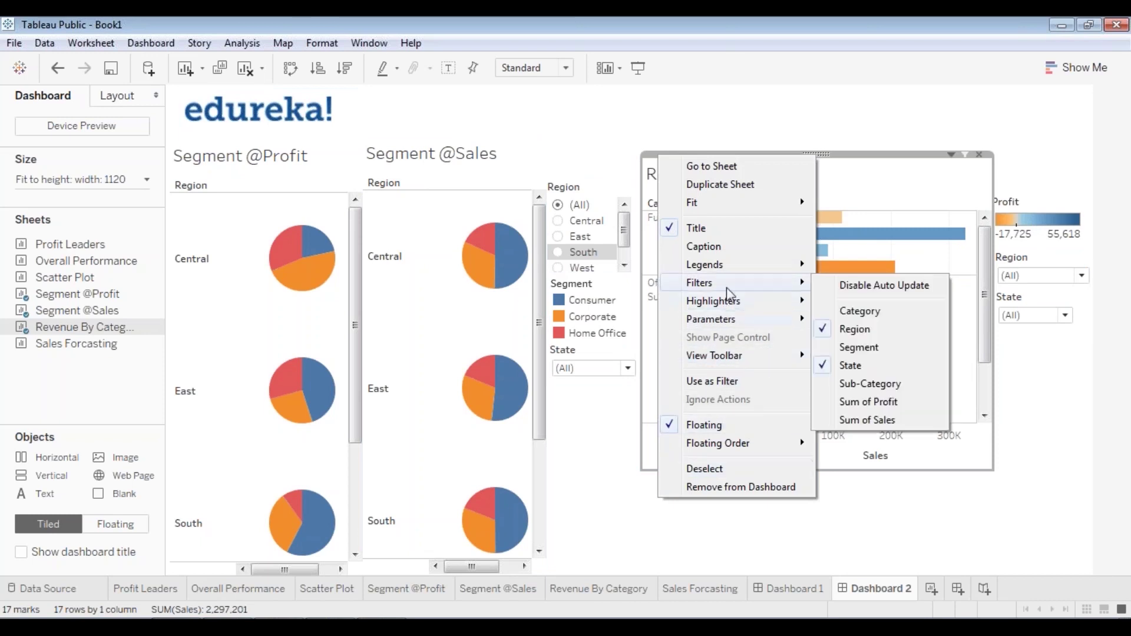
mouse_move(734, 270)
click(858, 366)
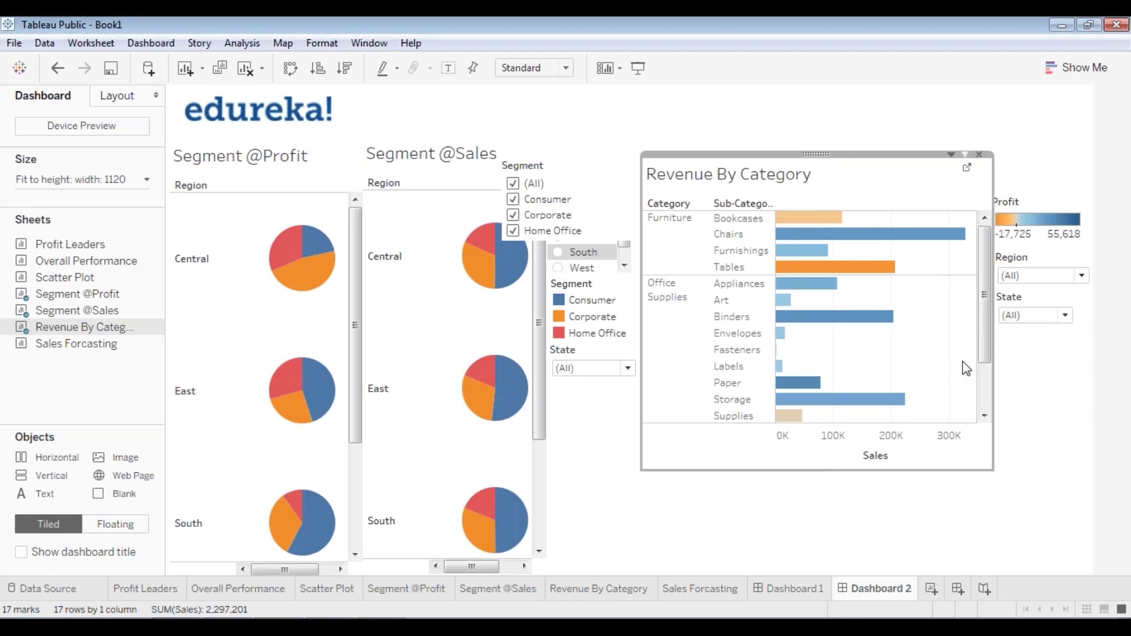
click(563, 169)
drag(568, 155, 1054, 331)
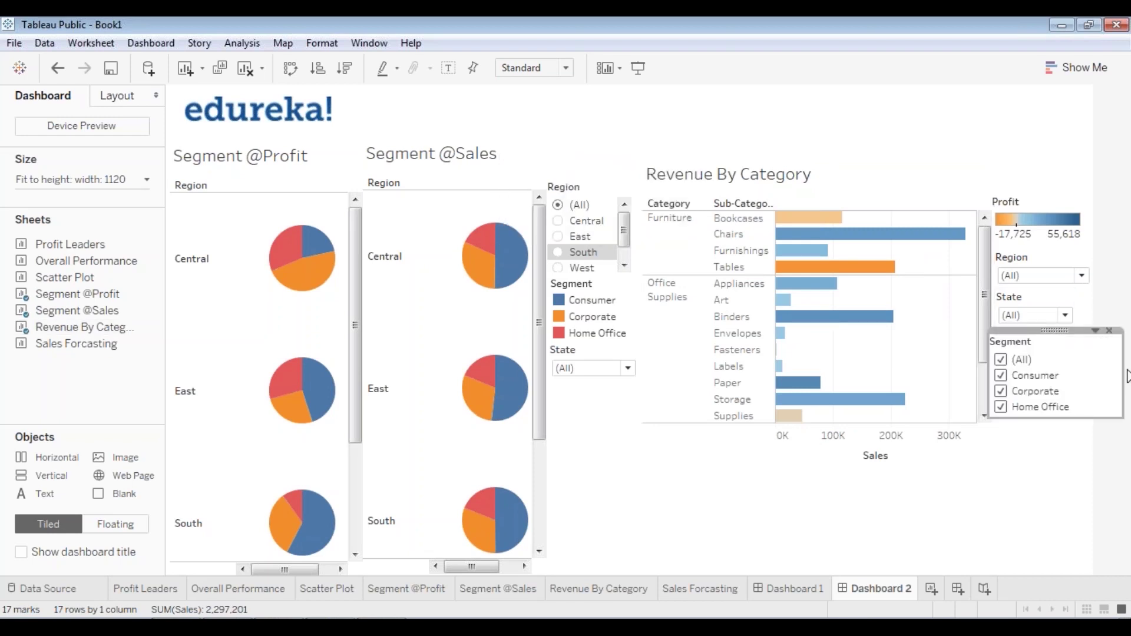
drag(1126, 377, 1089, 374)
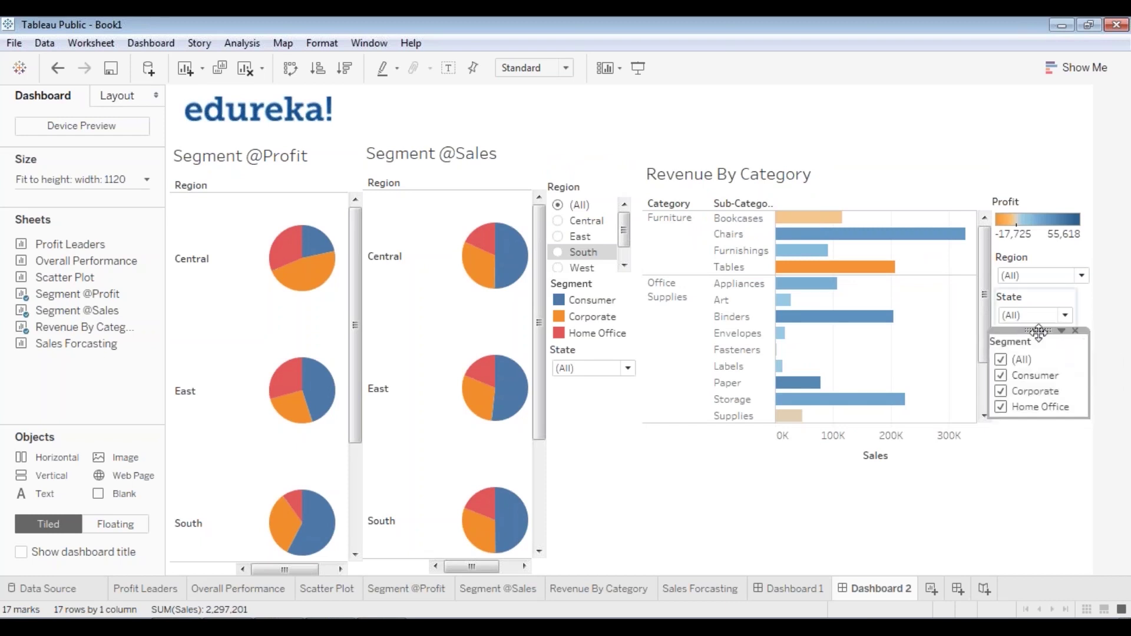
drag(1038, 330, 1063, 383)
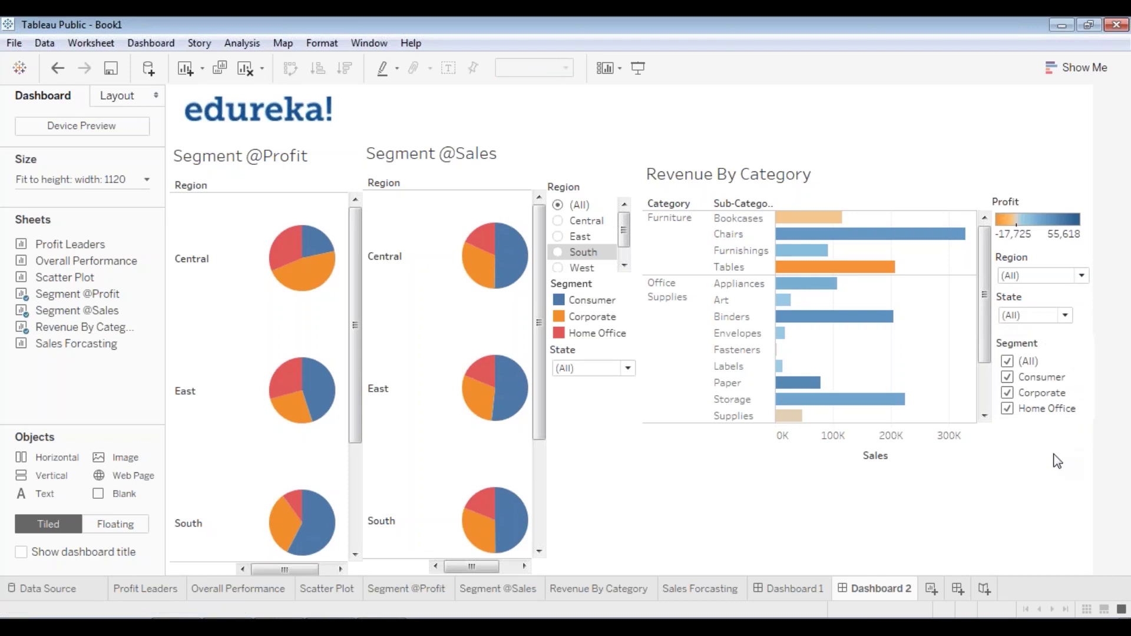
- Raise Dashboard 2's minimum height to 1060 px in the size settings
mouse_move(819, 253)
click(487, 460)
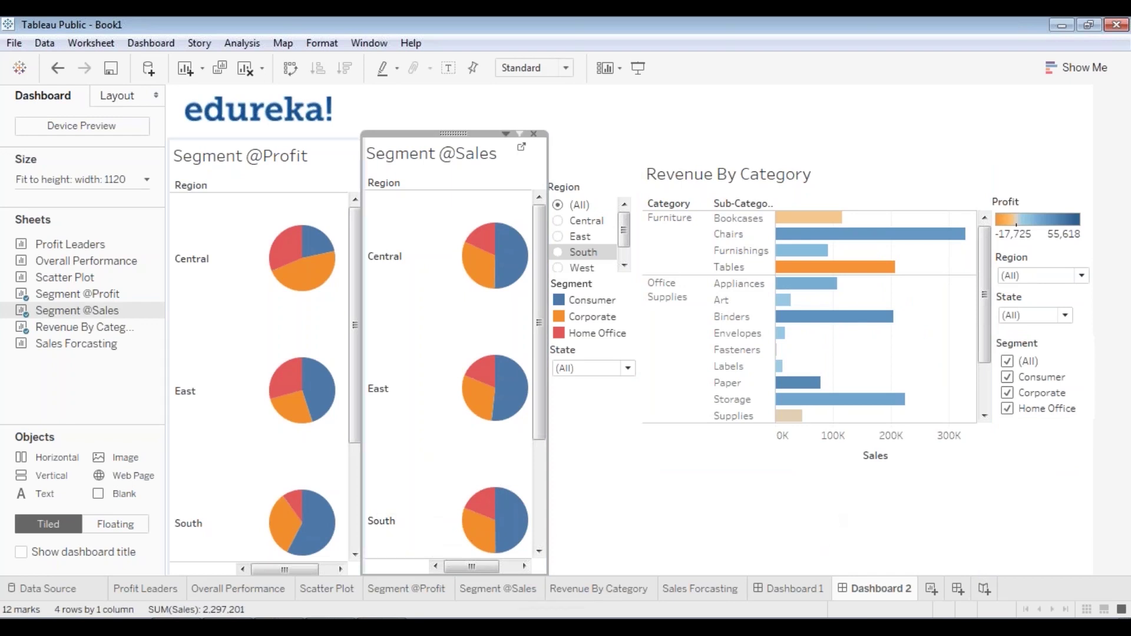
click(782, 523)
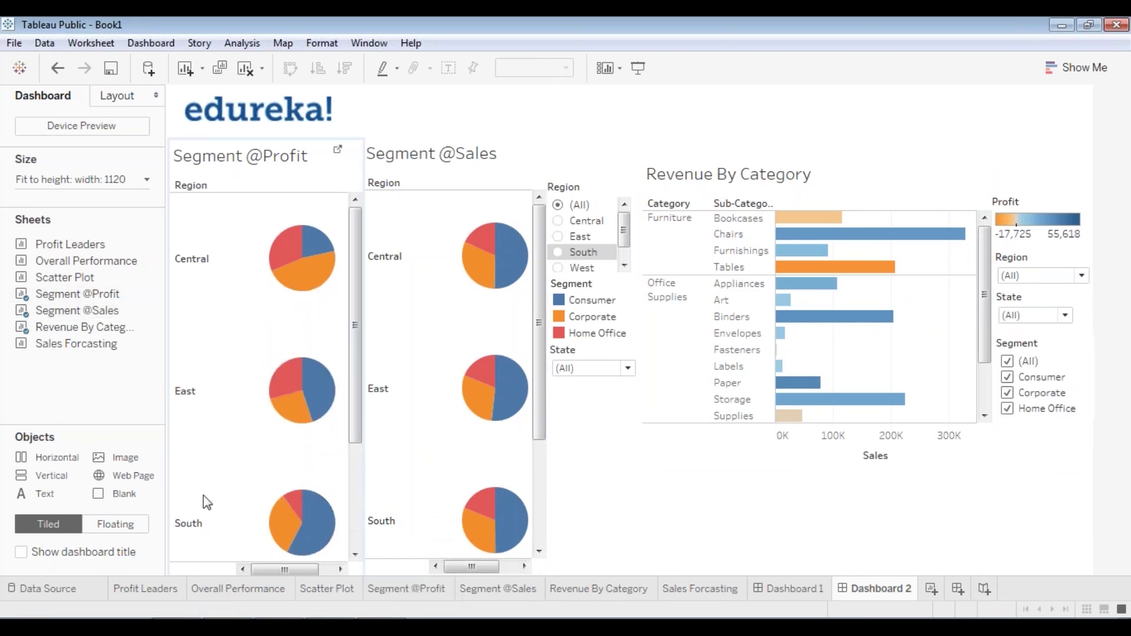
click(120, 185)
click(146, 267)
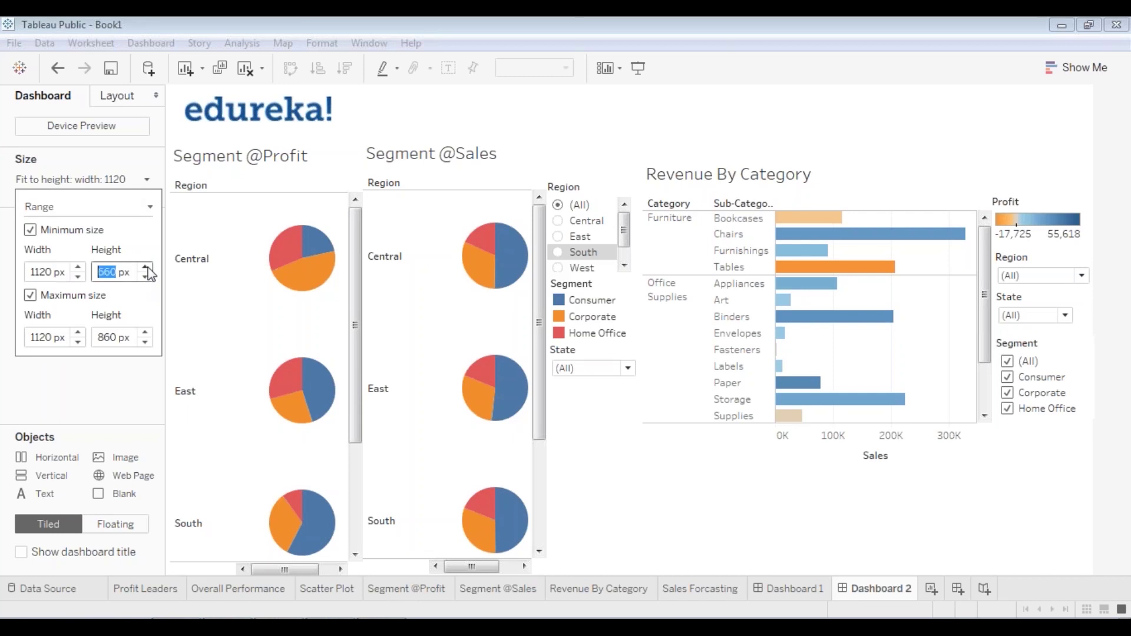
click(148, 267)
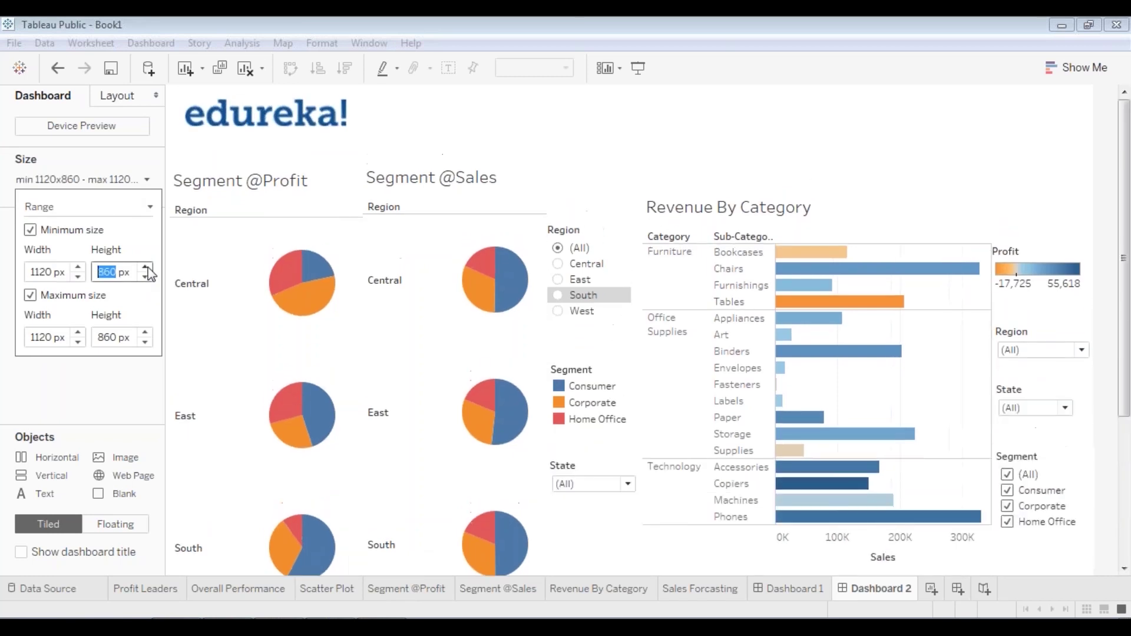
click(145, 268)
click(145, 268)
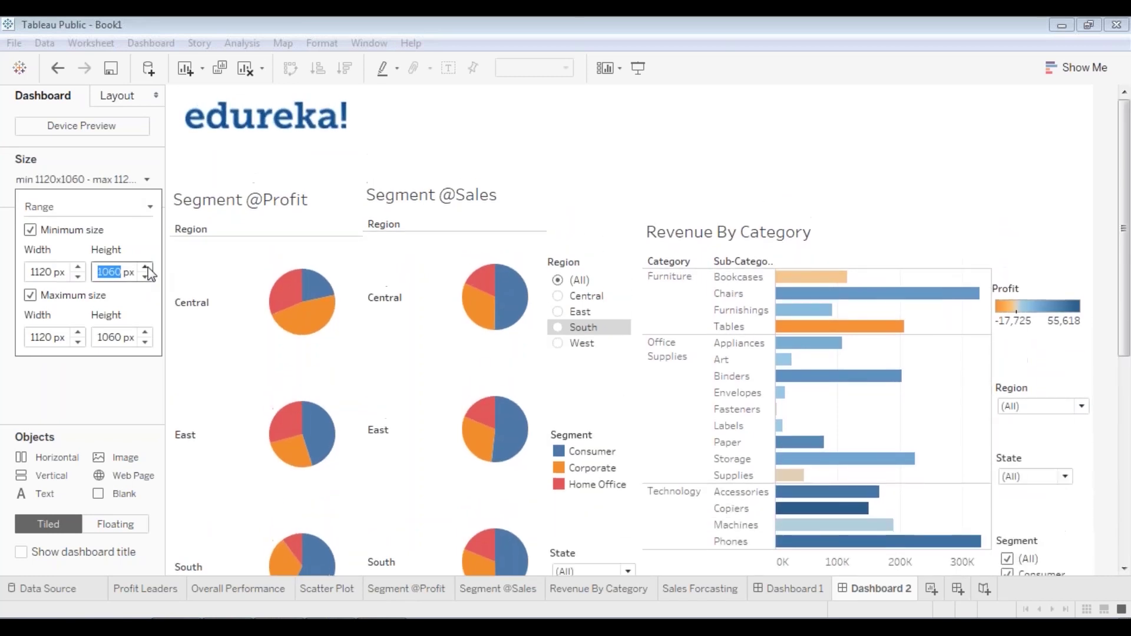
click(745, 171)
click(281, 230)
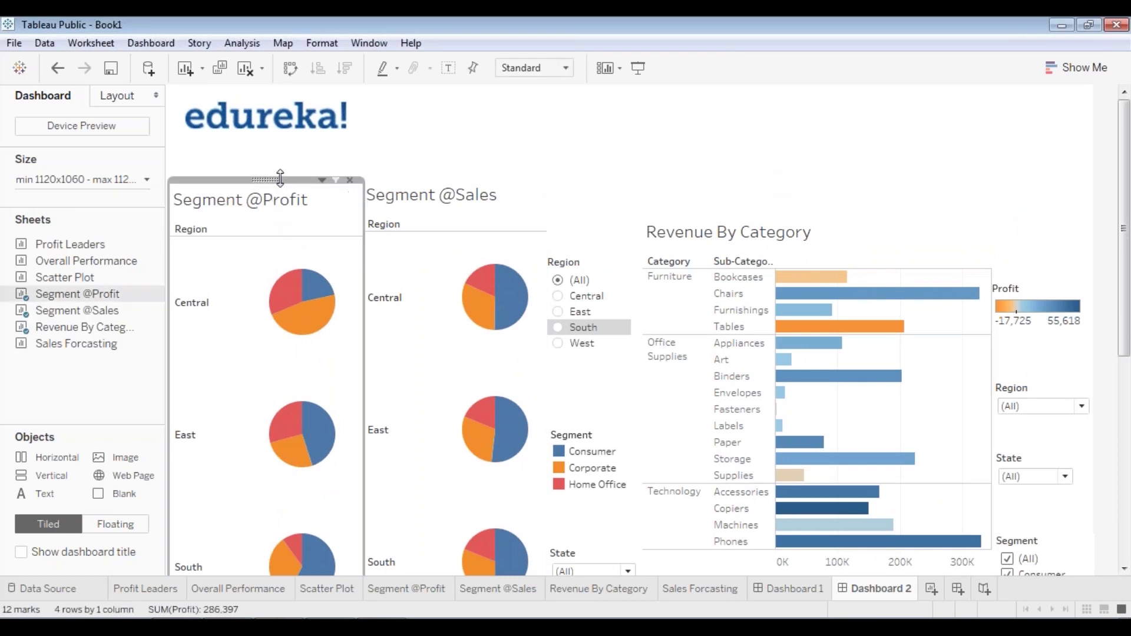
drag(280, 178, 271, 140)
click(465, 252)
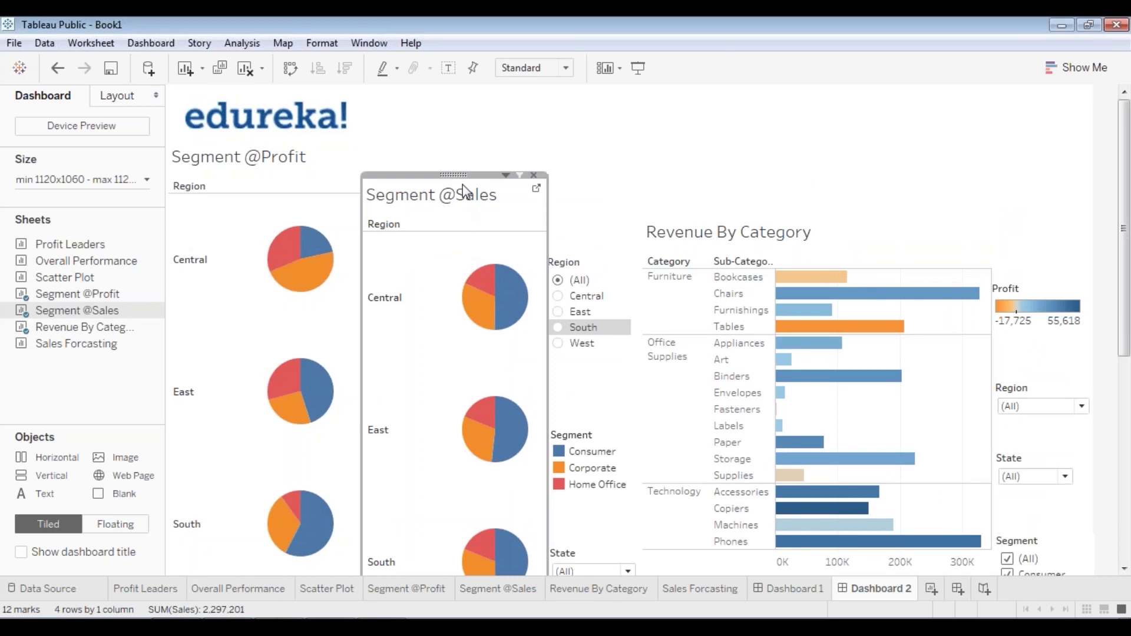
drag(454, 175, 454, 125)
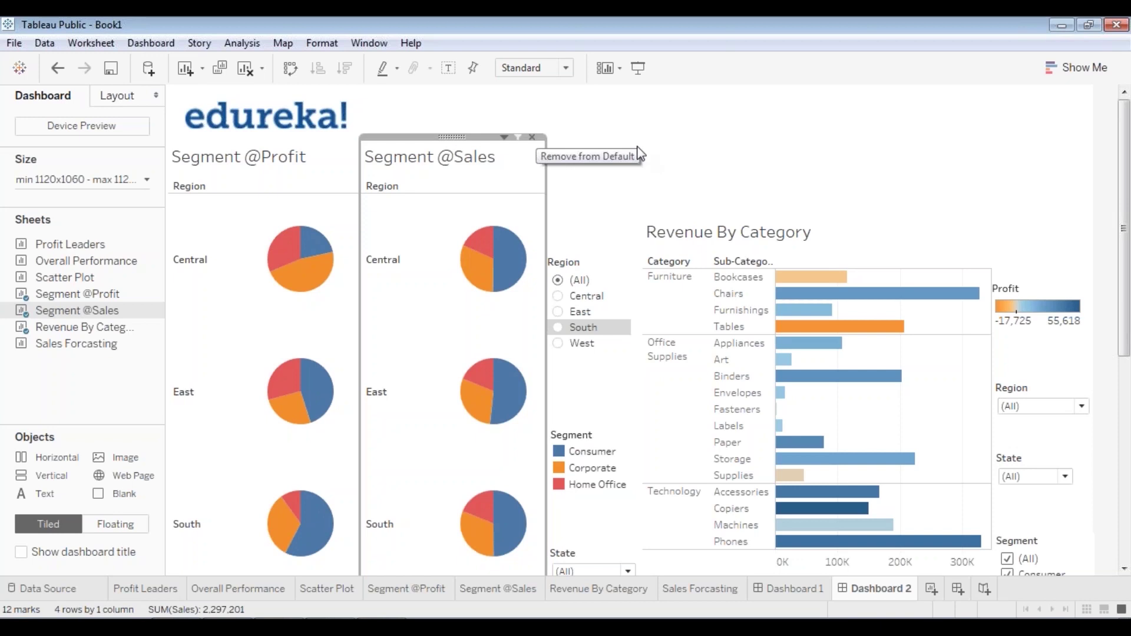
click(550, 303)
click(588, 279)
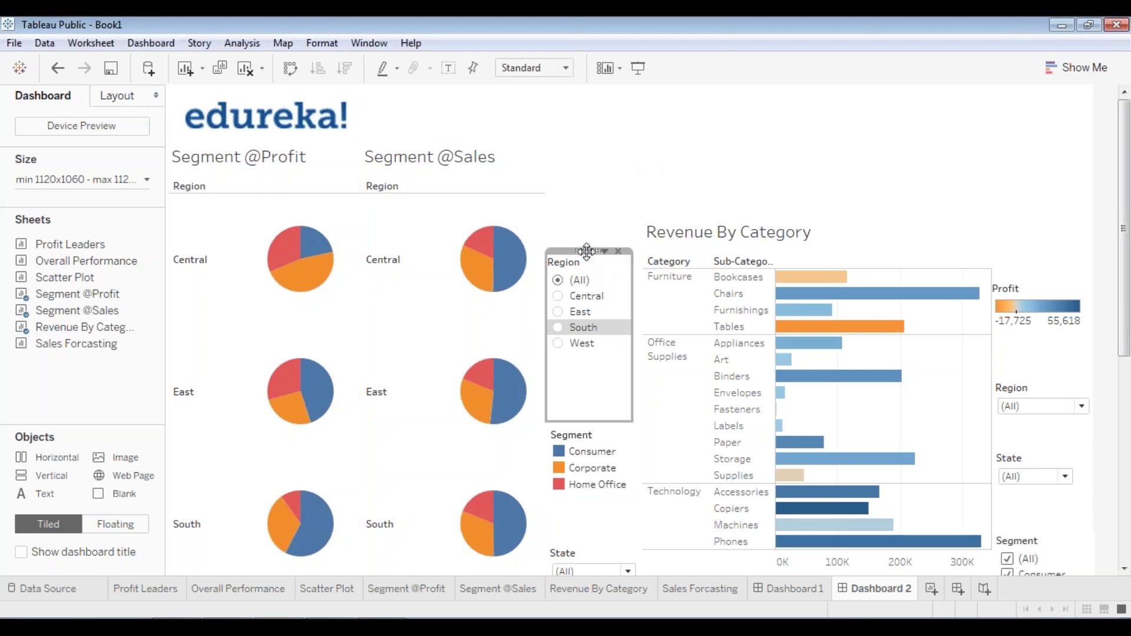
drag(587, 252, 589, 173)
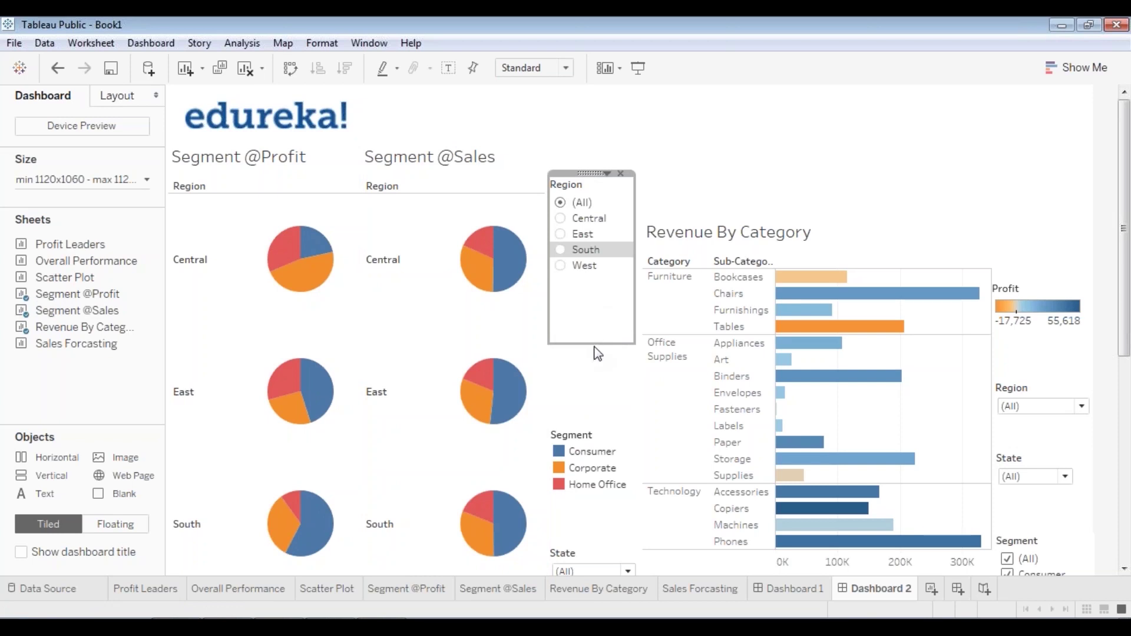
- Place the shrunken Segment legend under Region and the State filter beneath it
click(592, 439)
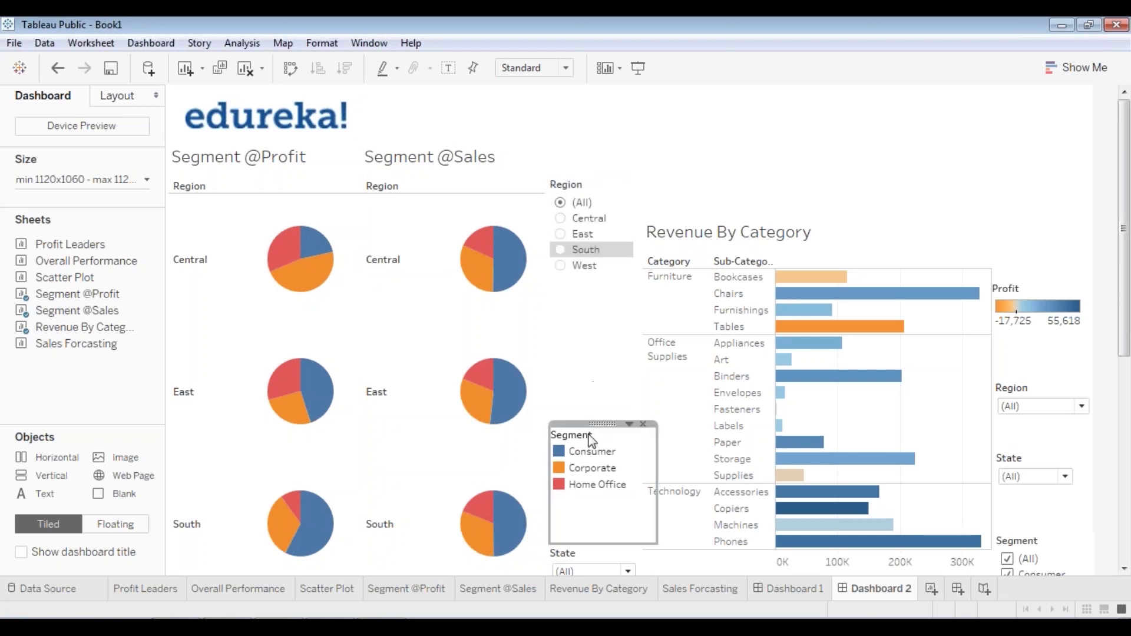
drag(597, 434, 613, 396)
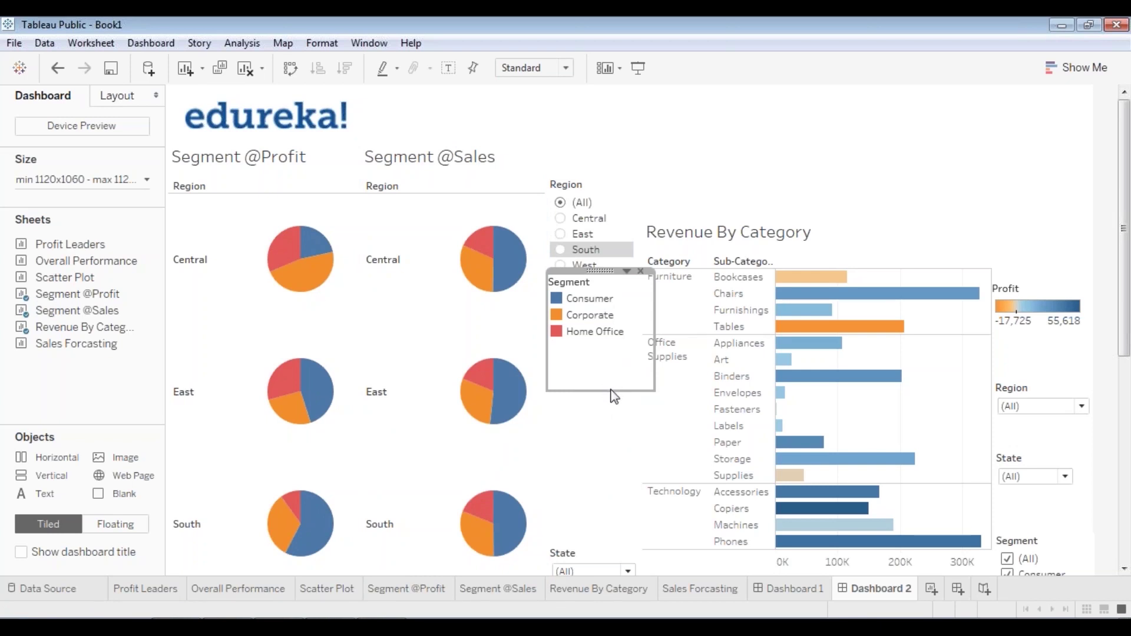
drag(610, 390, 612, 342)
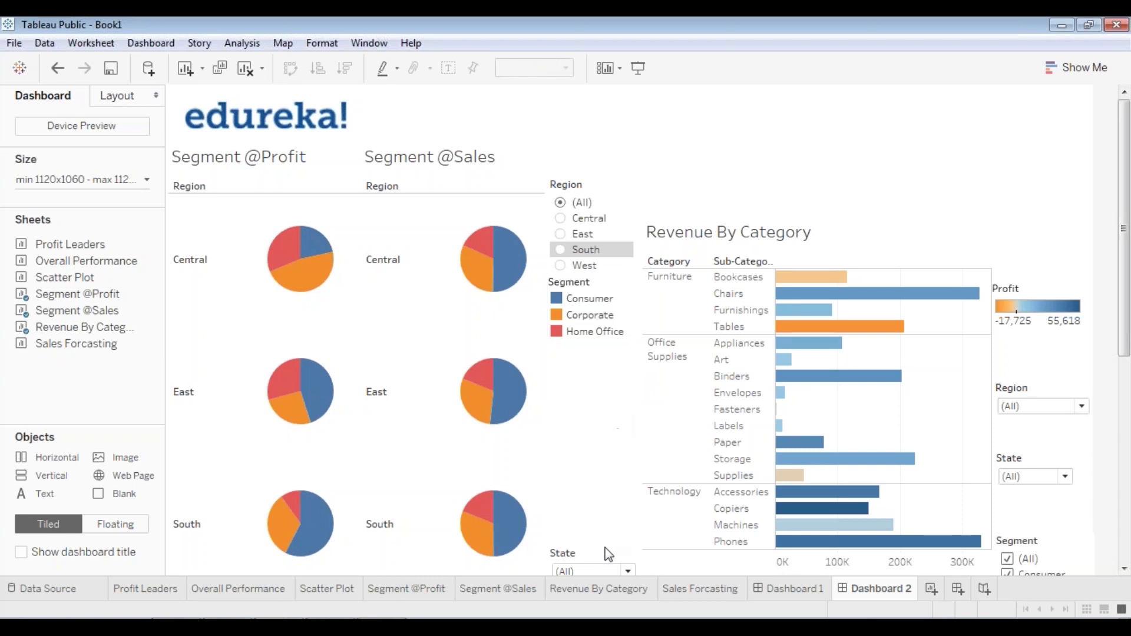
click(595, 559)
drag(597, 558, 593, 340)
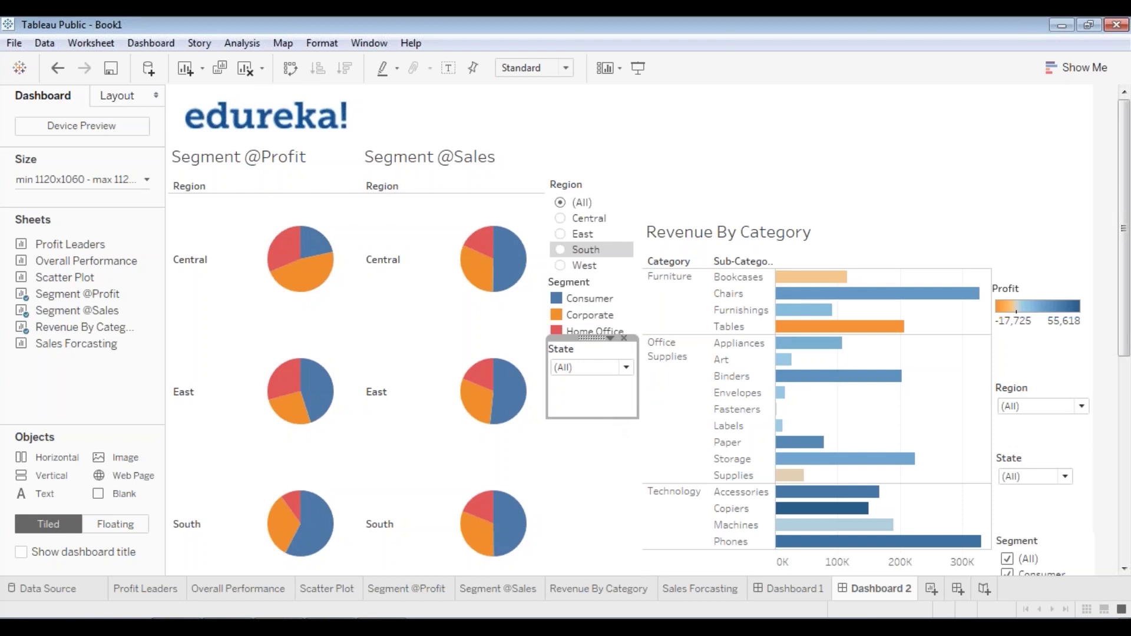
- Move the Revenue By Category chart higher and shorten it
click(819, 231)
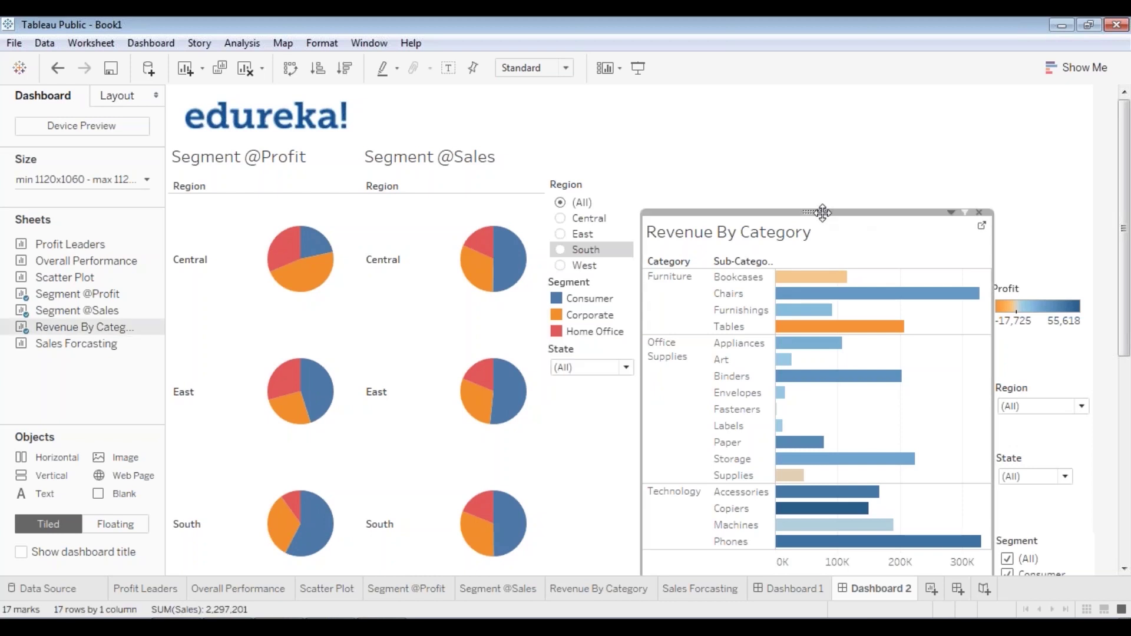
drag(822, 212, 819, 133)
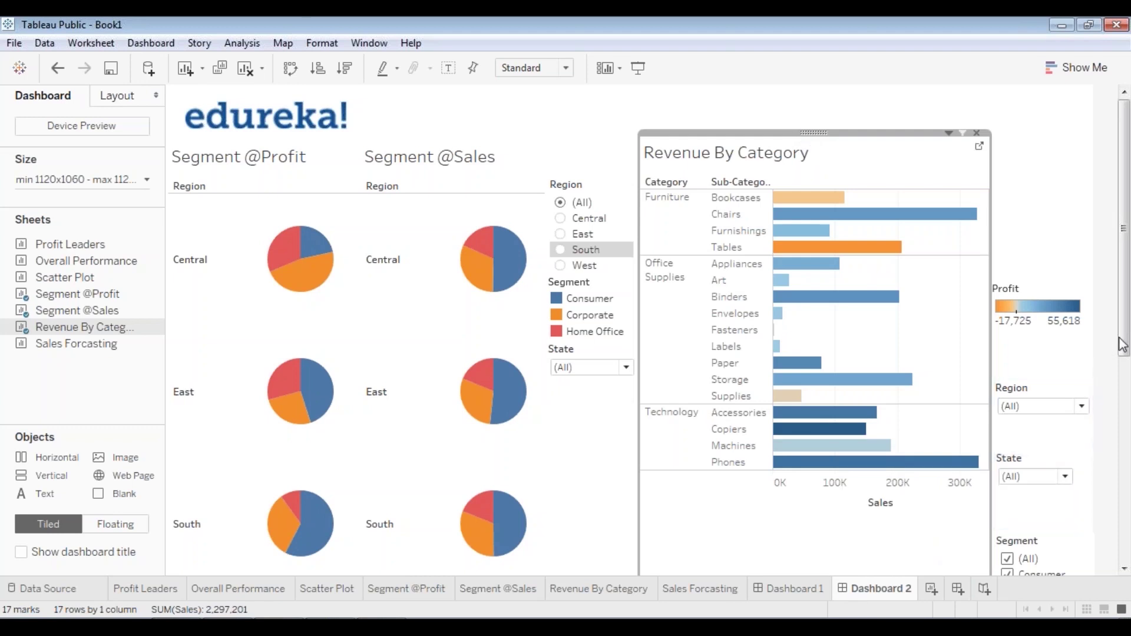
scroll(936, 469, down, 5)
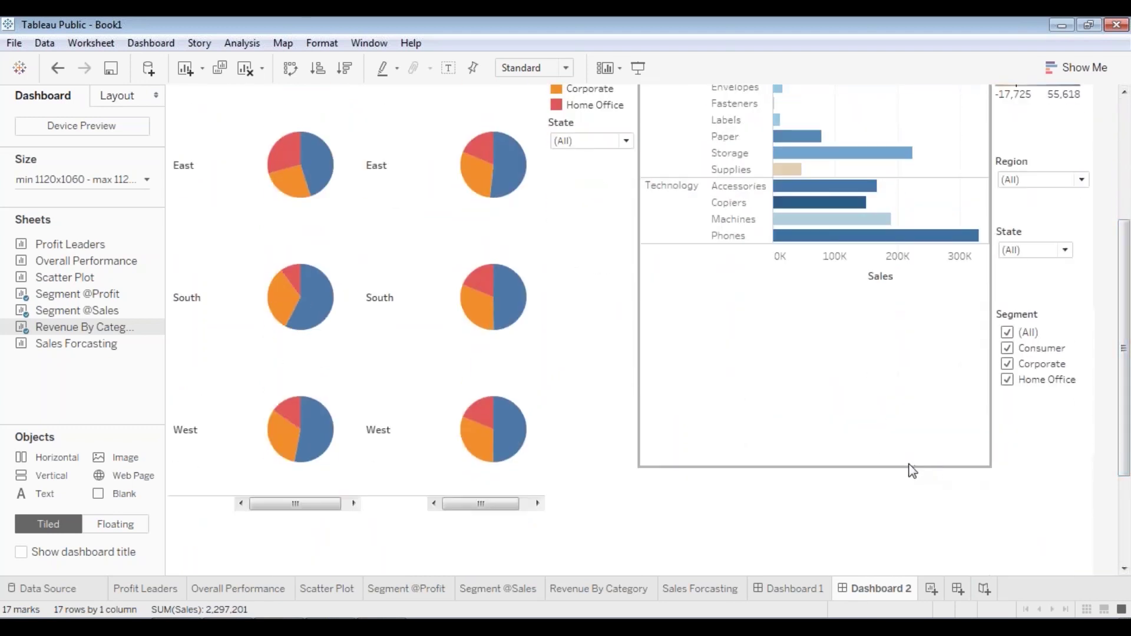
drag(908, 465, 910, 286)
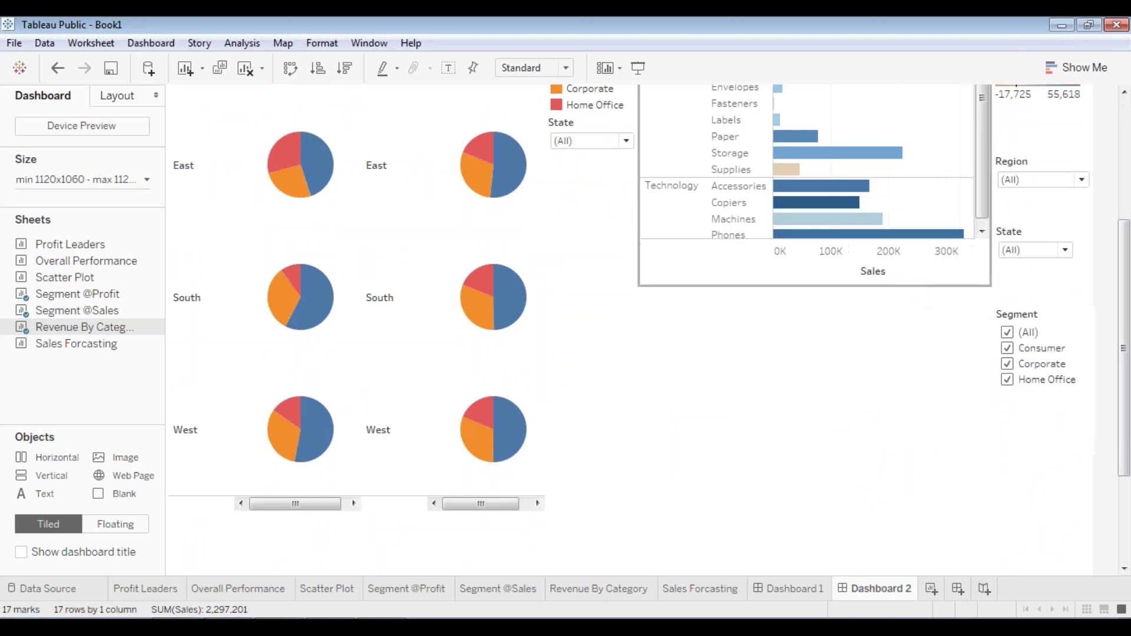
drag(1128, 413, 1128, 272)
- Stack the Profit legend, Region filter and shrunken State filter on the right
click(1040, 301)
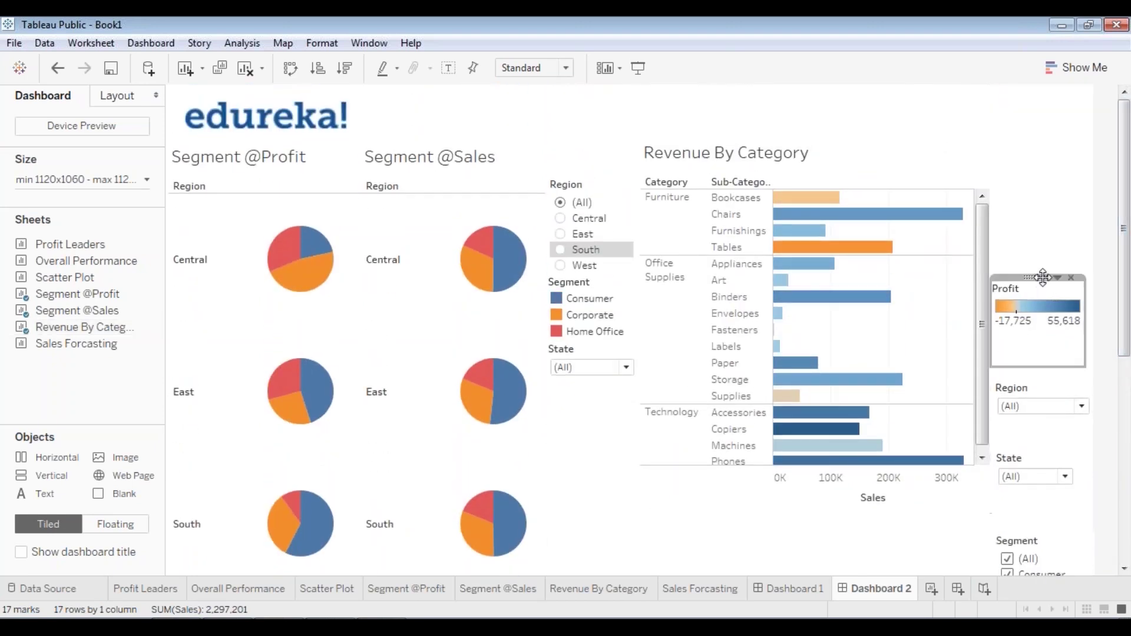
drag(1043, 280, 1046, 178)
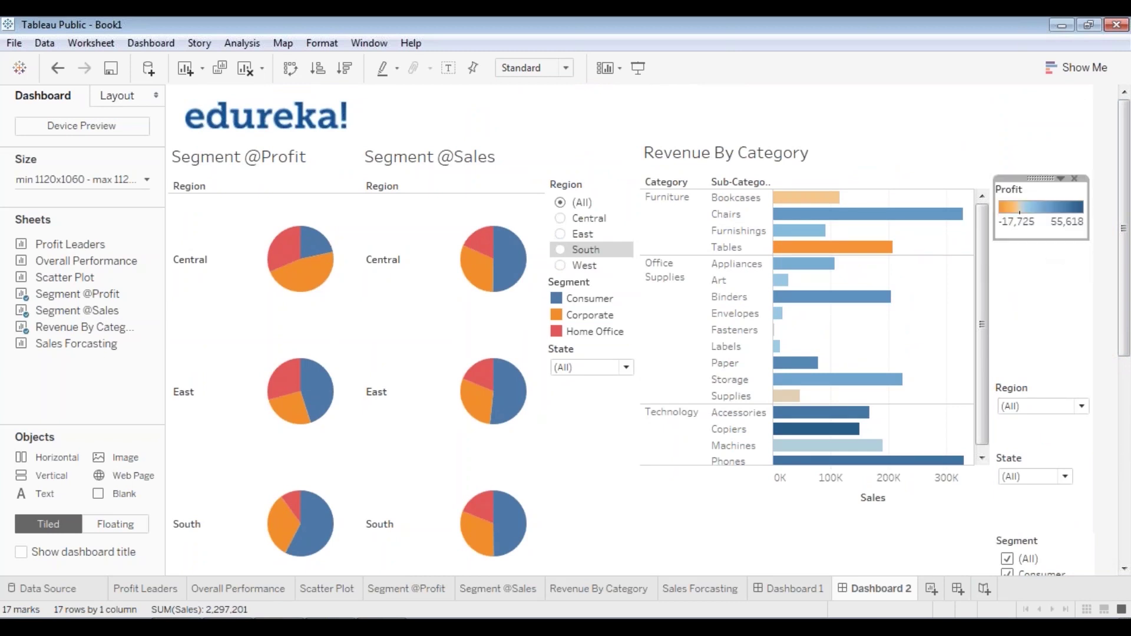
click(1040, 392)
drag(1044, 377, 1045, 232)
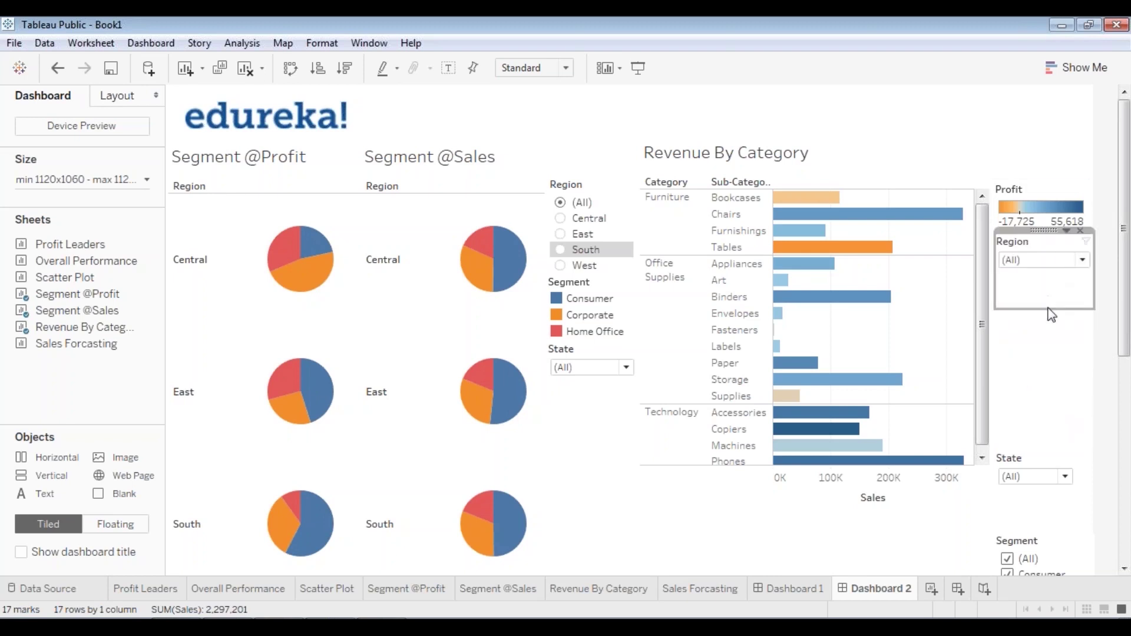
drag(1048, 308, 1084, 256)
drag(1035, 466, 1032, 271)
drag(1047, 349, 1048, 315)
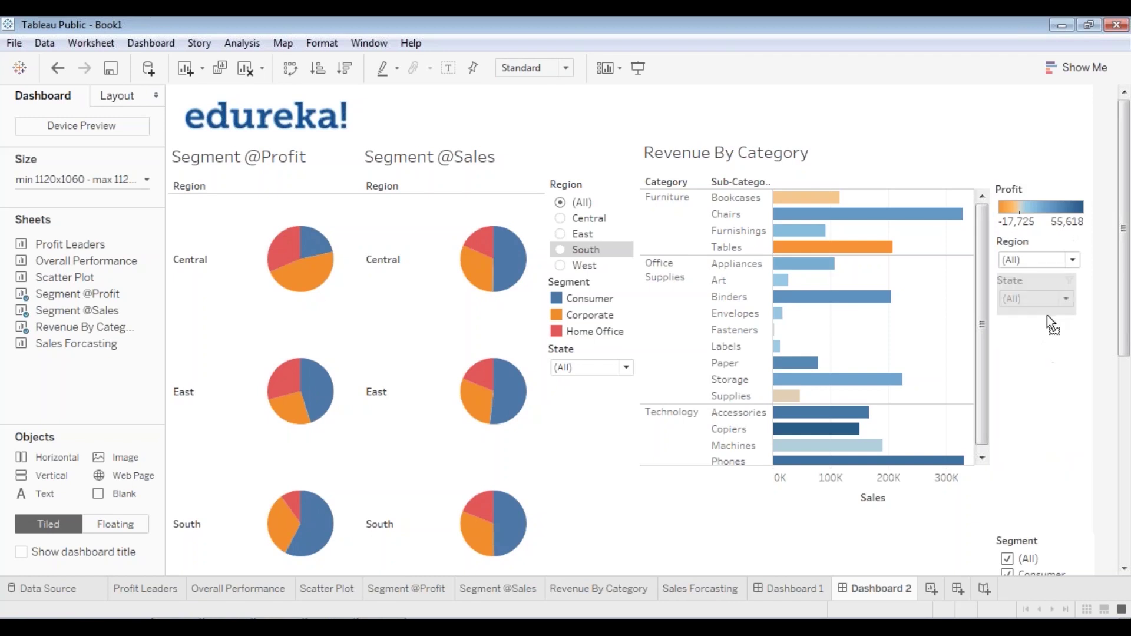
- Move the Segment filter up under State and shrink it to fit its checkboxes
click(1081, 288)
click(1052, 493)
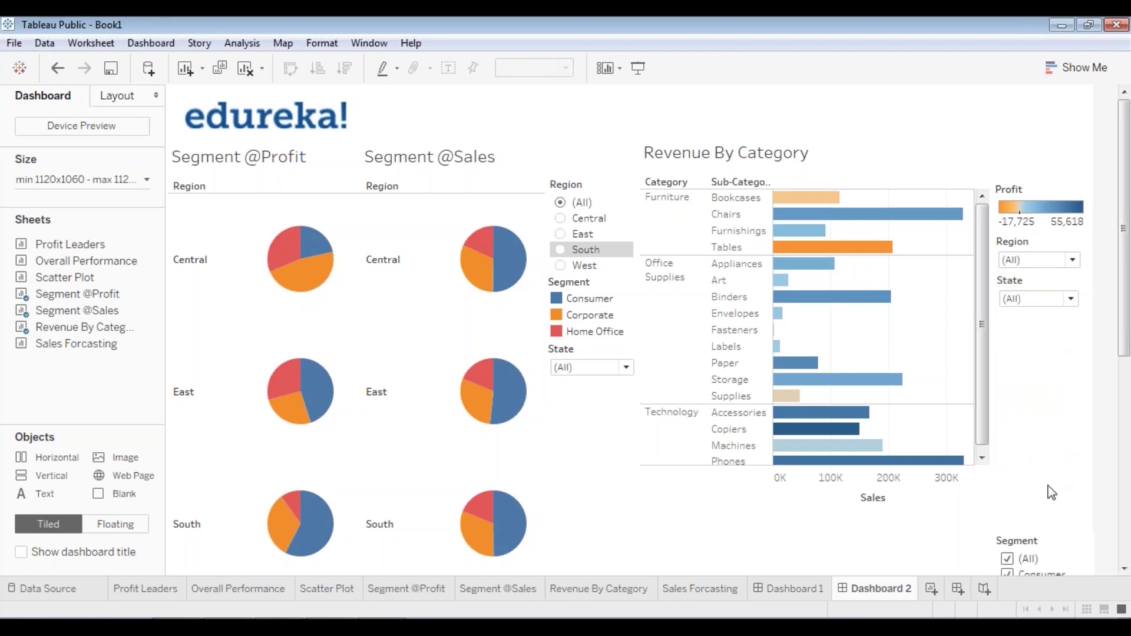
click(1025, 568)
drag(1043, 530, 1044, 311)
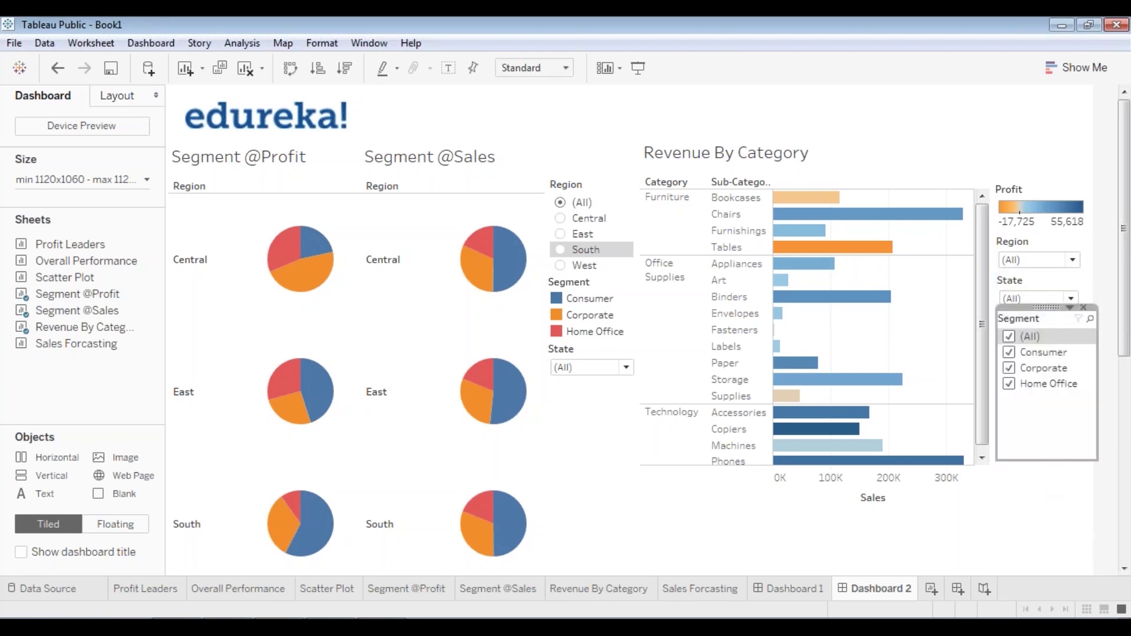
drag(1054, 459, 1052, 402)
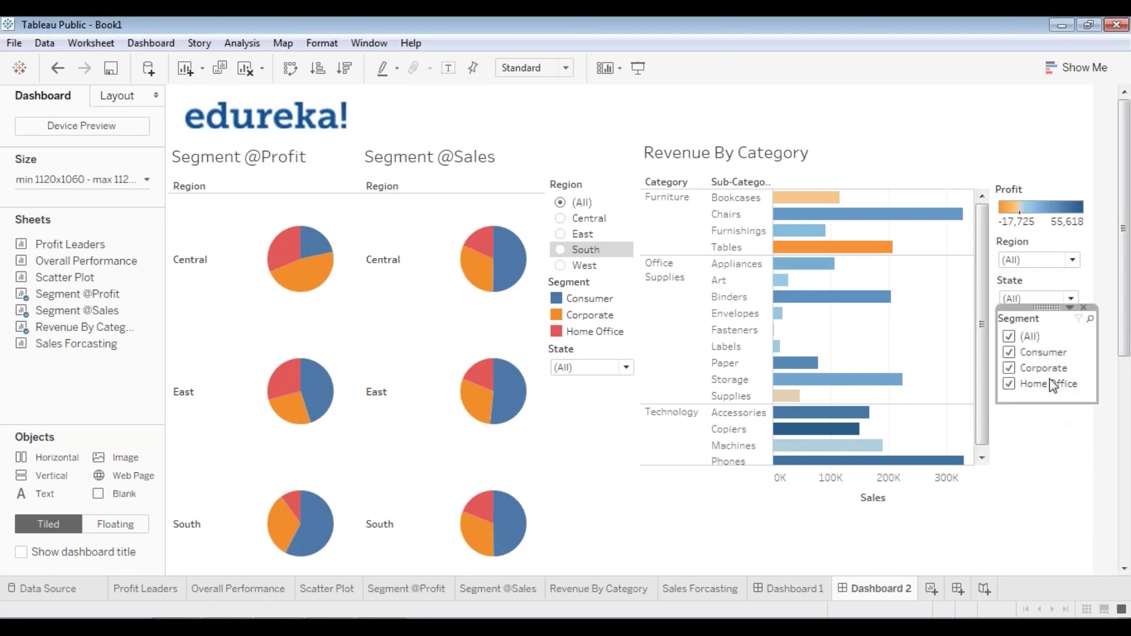
click(1057, 427)
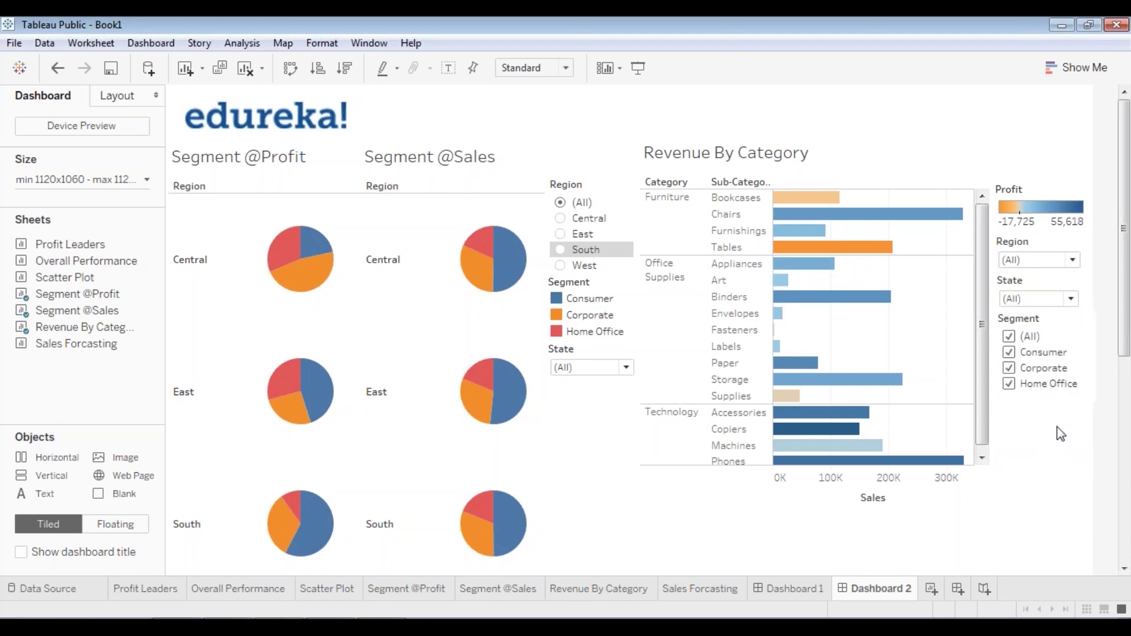
click(638, 67)
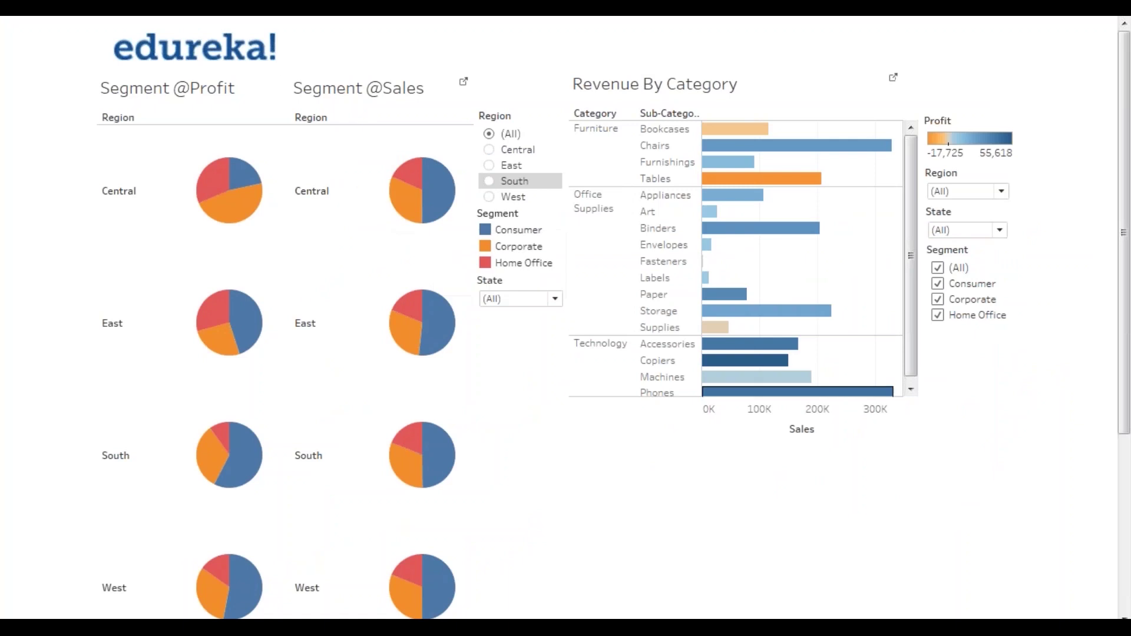
key(Escape)
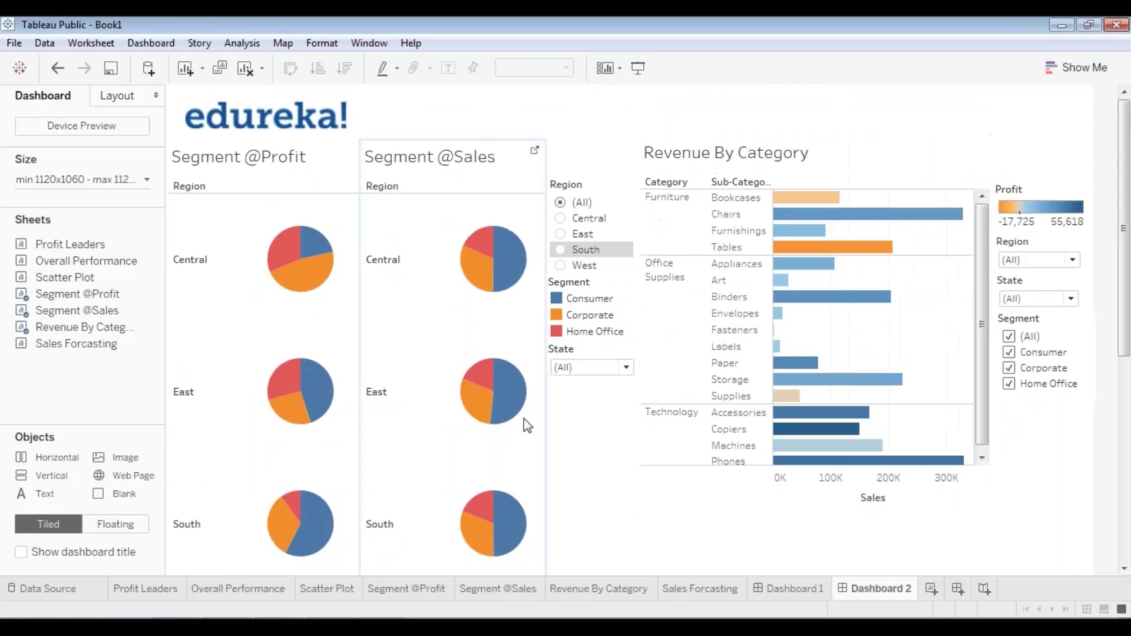
click(533, 433)
scroll(462, 537, down, 10)
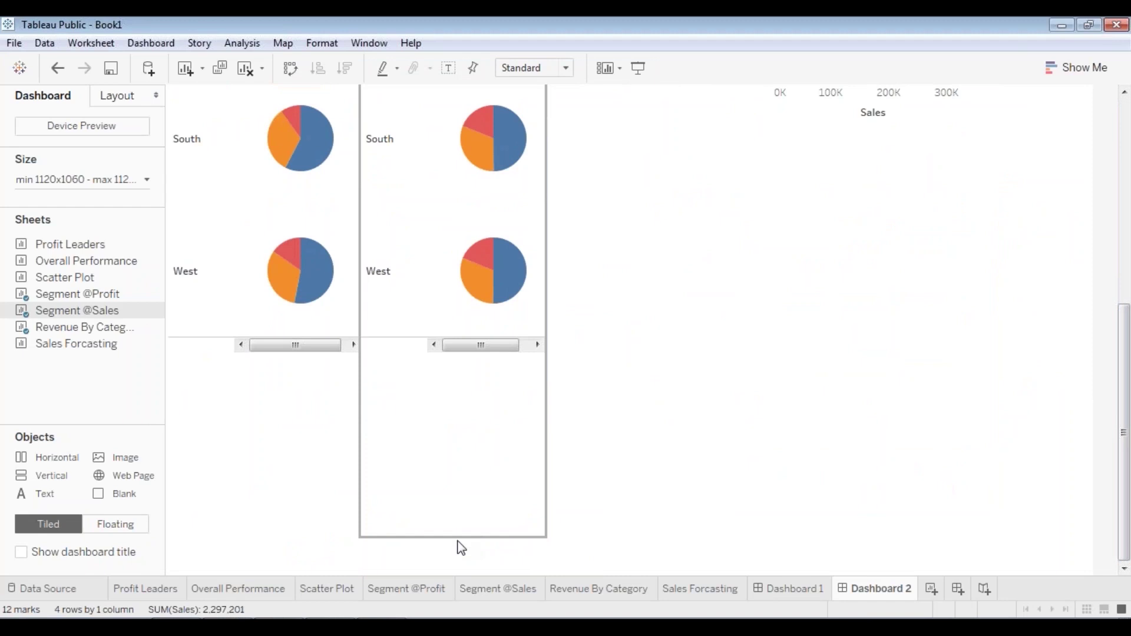
drag(458, 541, 500, 107)
click(250, 318)
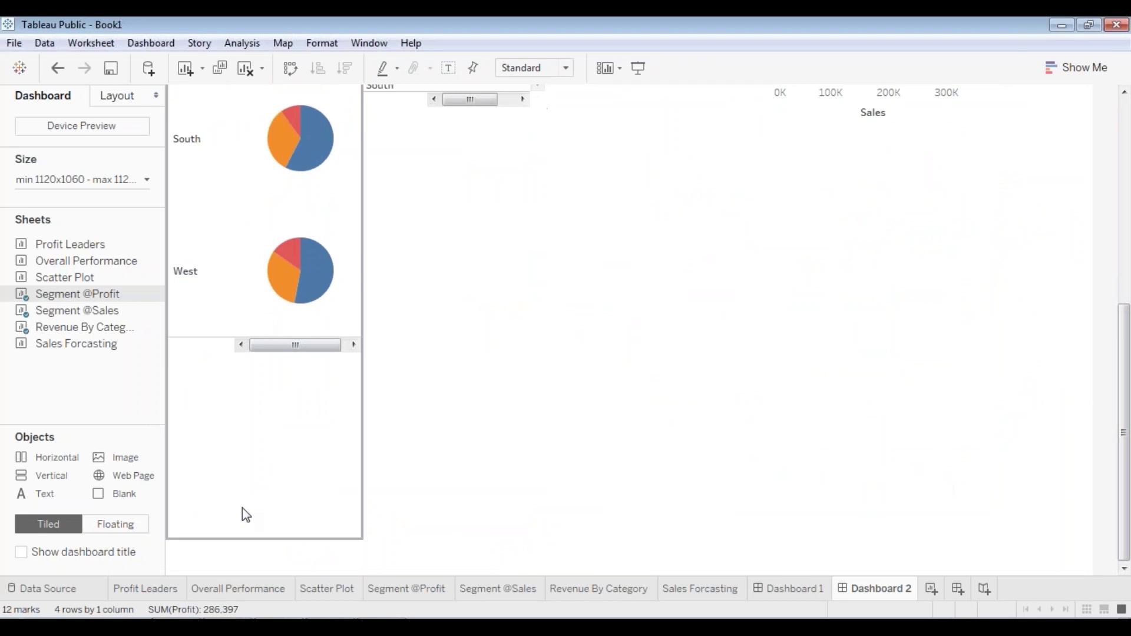
drag(252, 538, 315, 109)
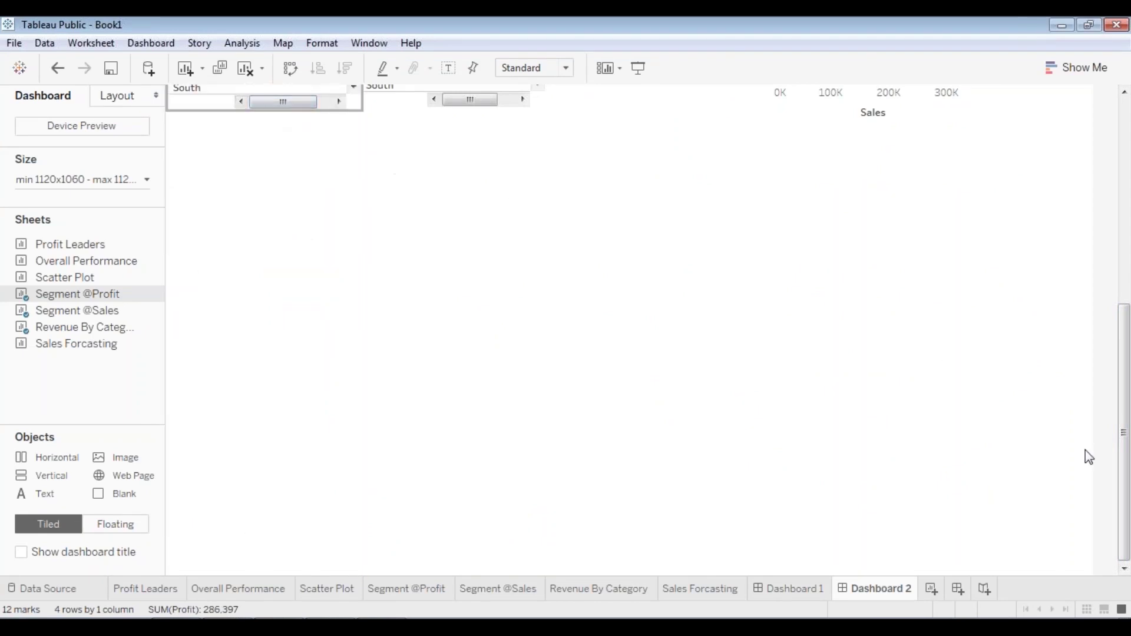
drag(1127, 463, 1126, 261)
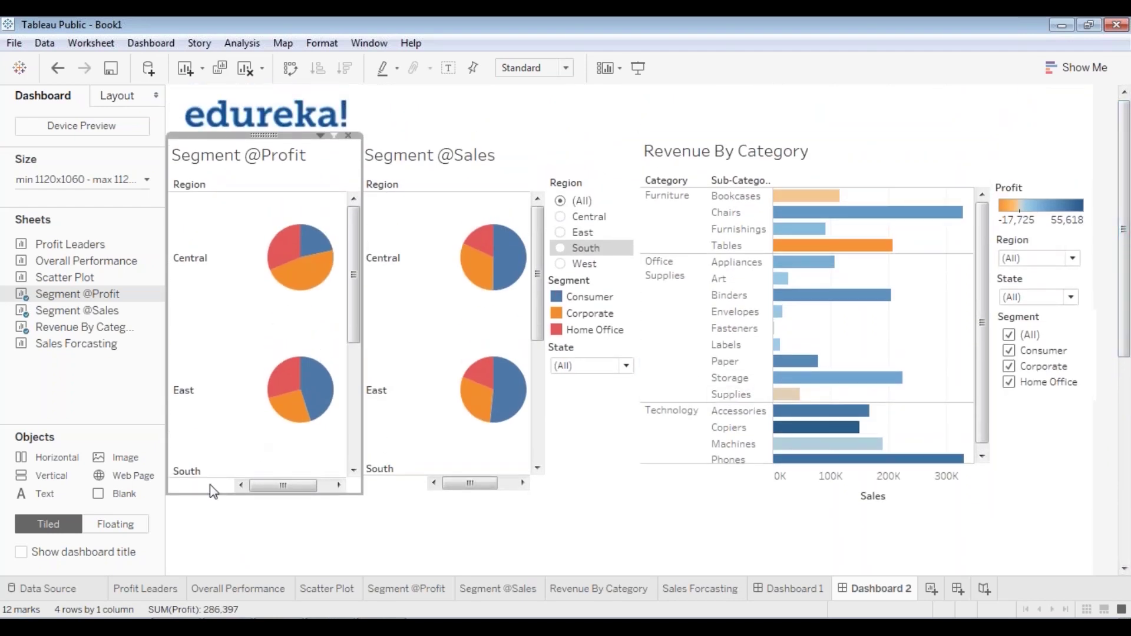
drag(199, 489, 217, 489)
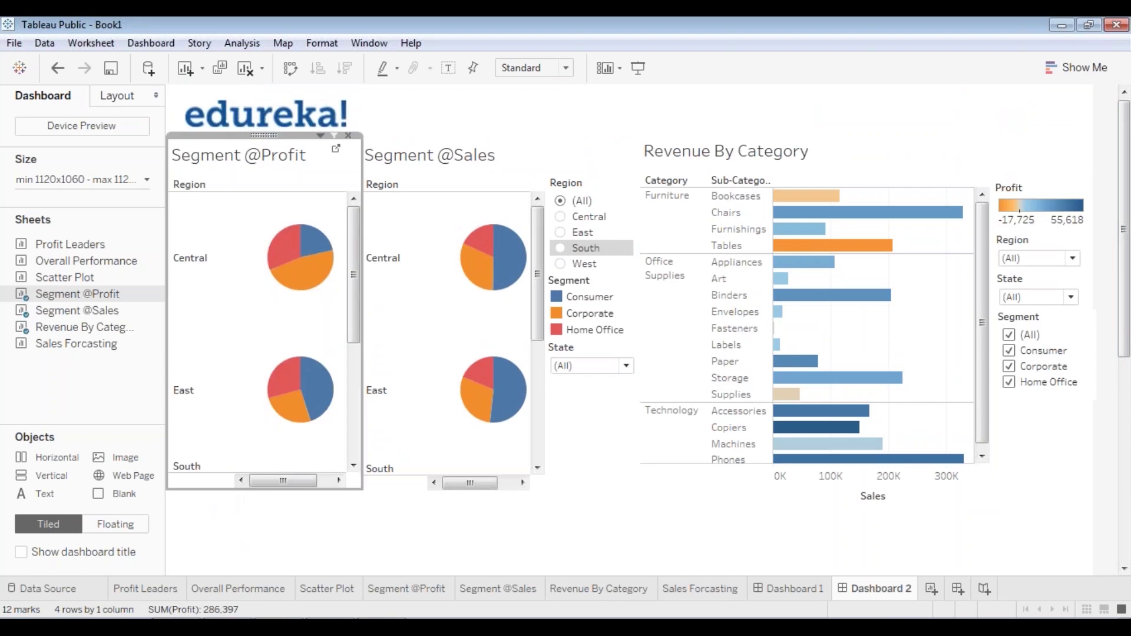
click(394, 489)
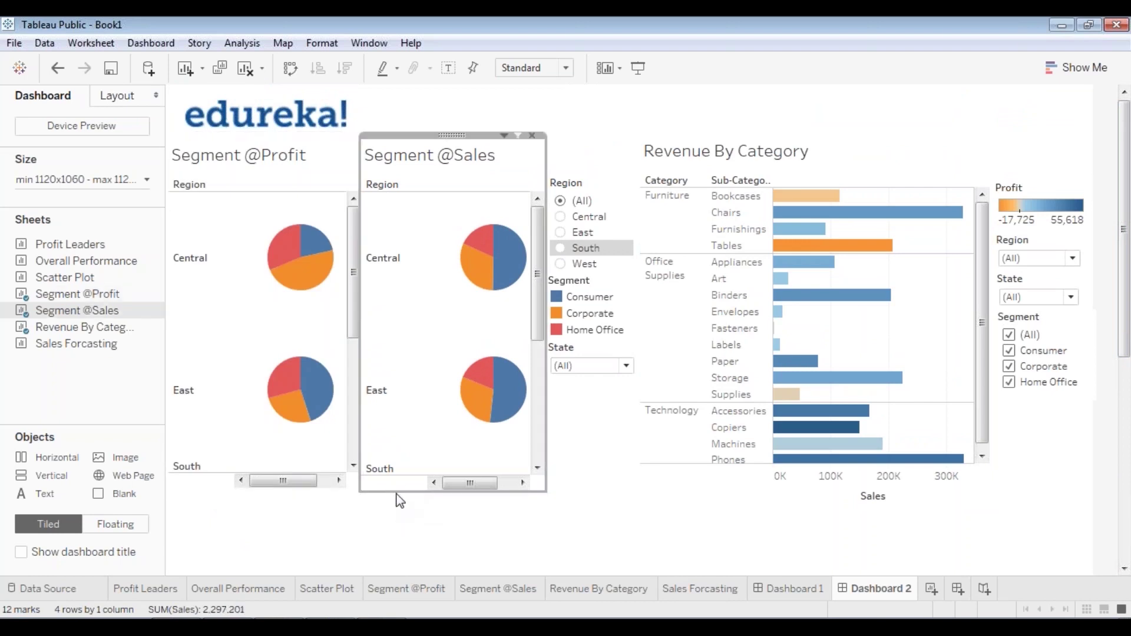
mouse_move(400, 500)
mouse_down()
mouse_move(470, 492)
mouse_move(418, 494)
mouse_move(409, 517)
mouse_up()
click(243, 489)
drag(243, 489, 246, 516)
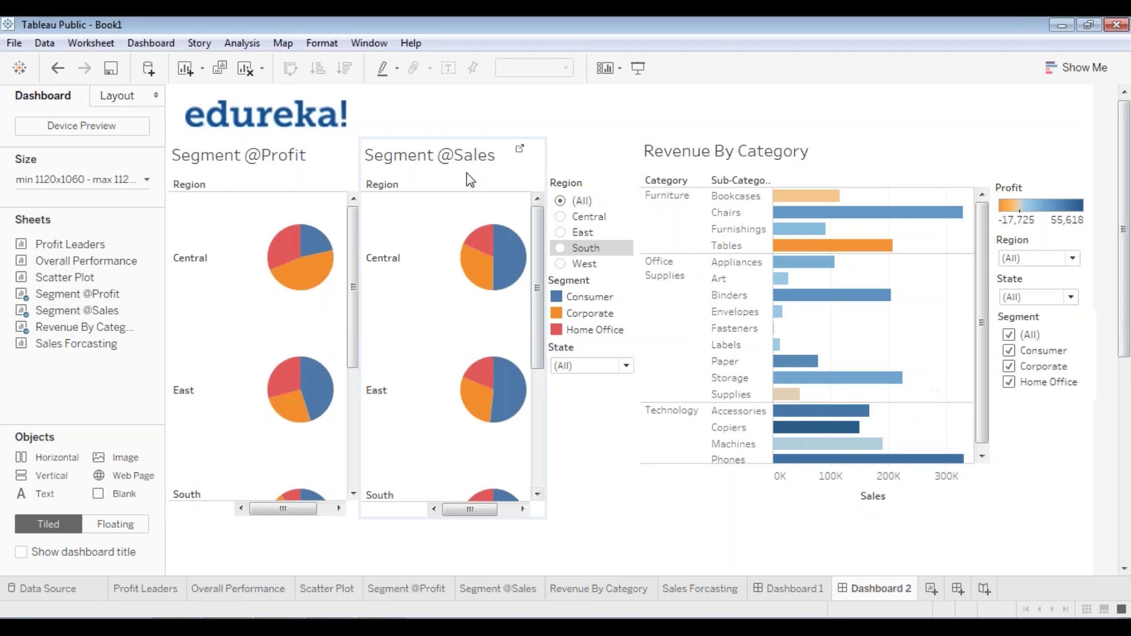
click(237, 150)
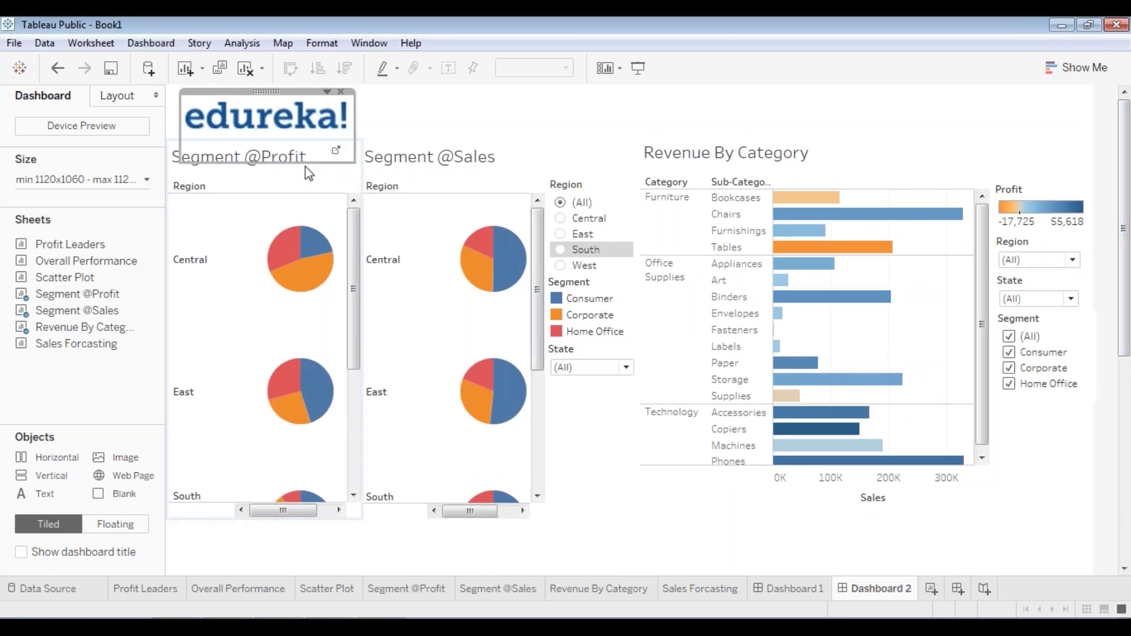
double_click(229, 166)
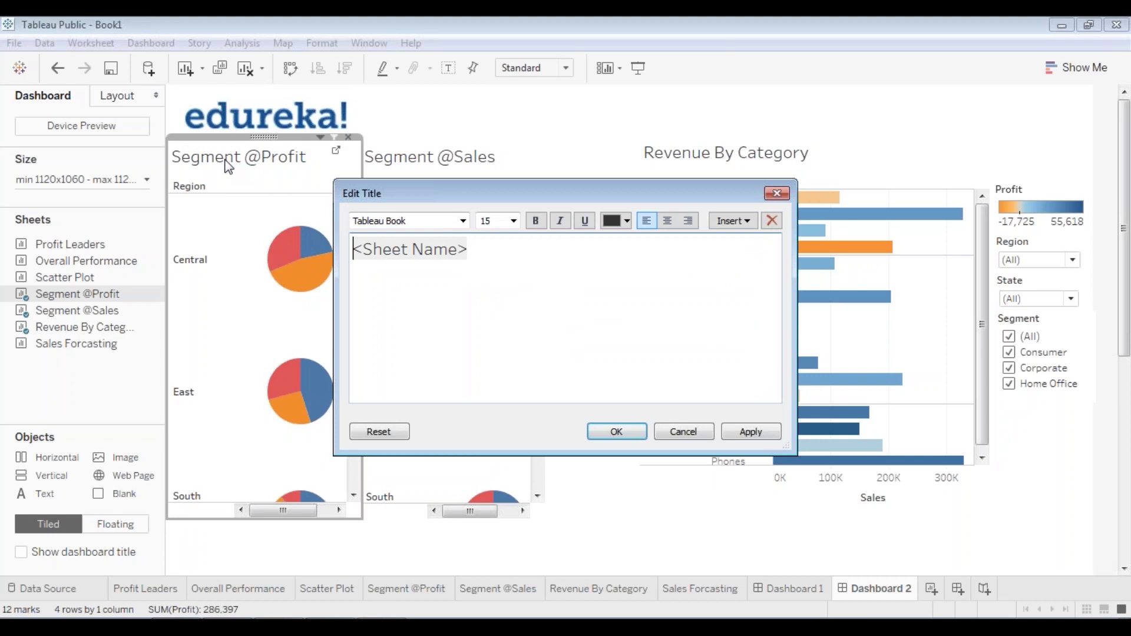
key(ctrl+a)
click(627, 221)
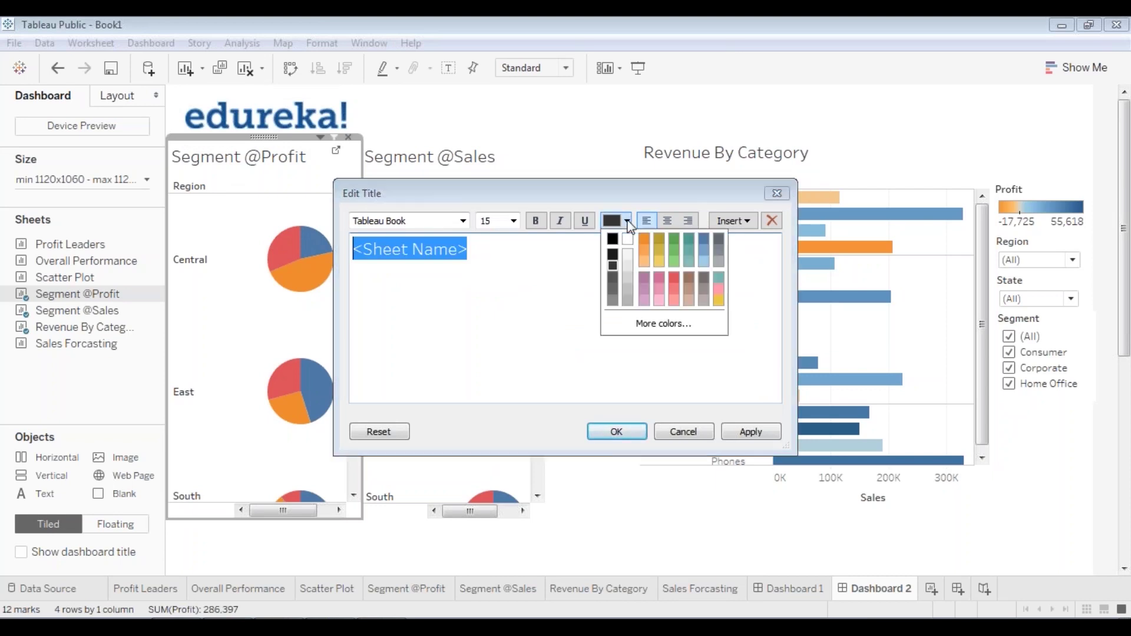
click(704, 245)
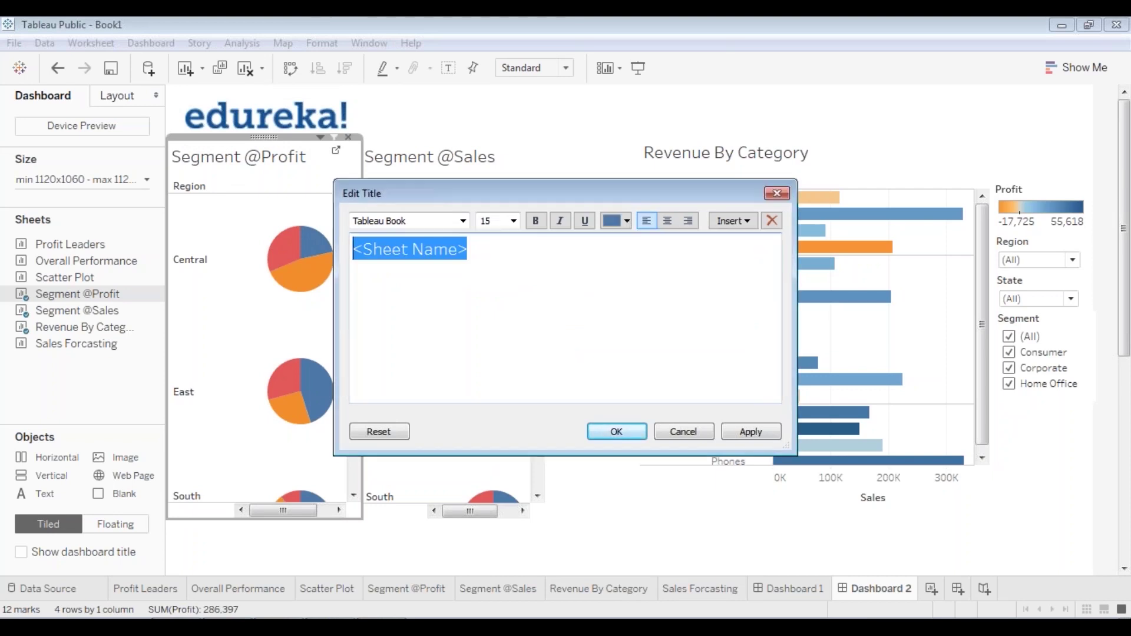
click(533, 224)
click(751, 432)
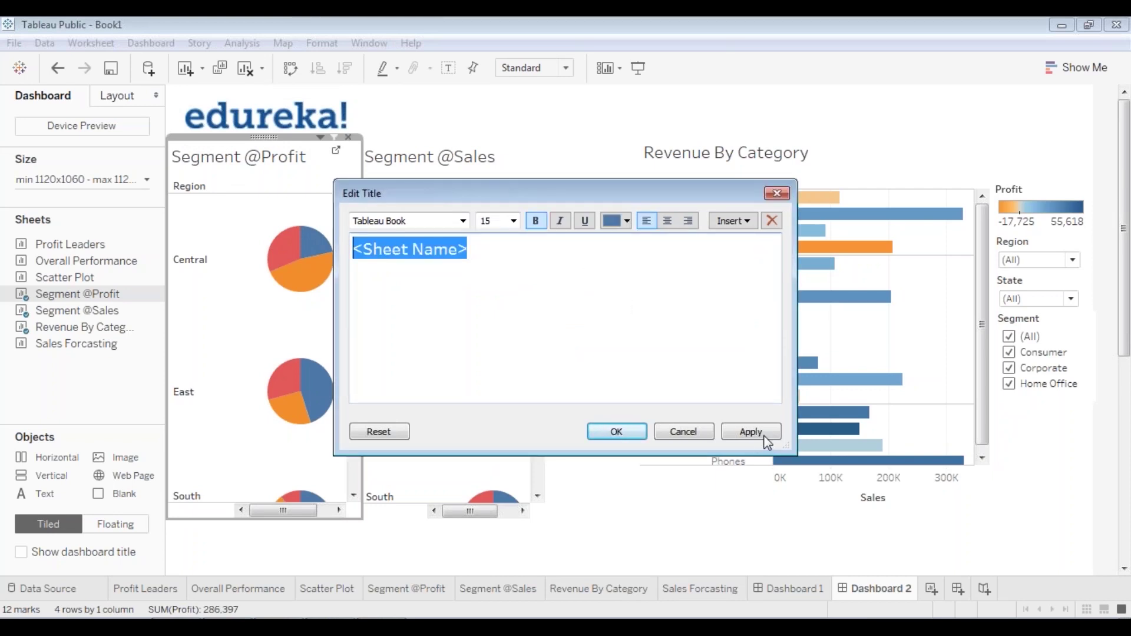
click(626, 432)
click(459, 154)
double_click(459, 154)
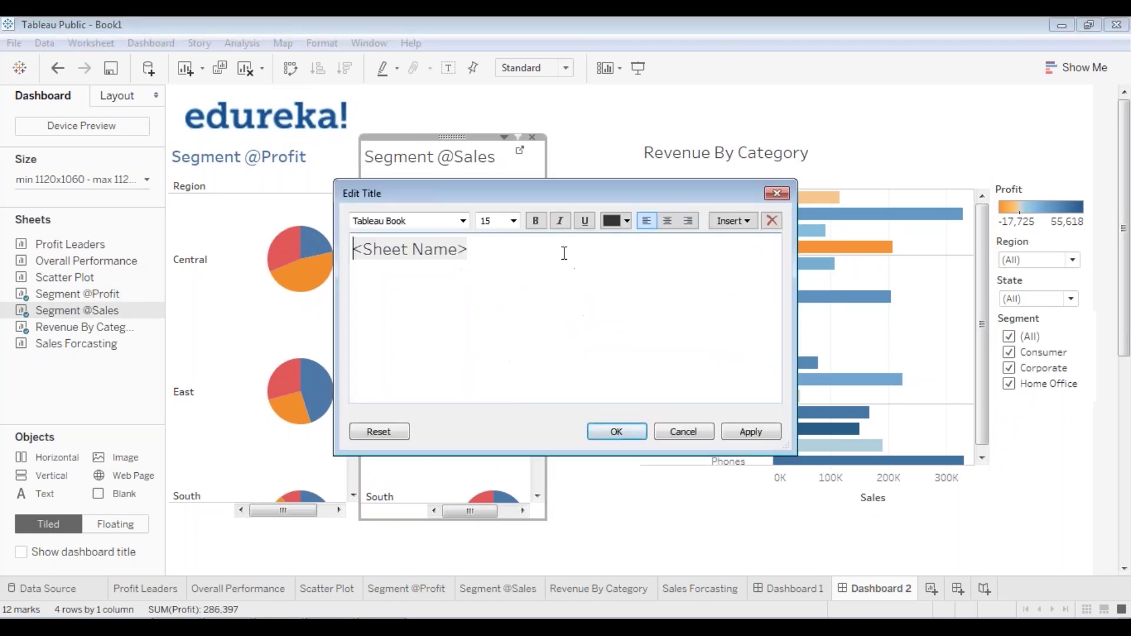
drag(354, 249, 593, 236)
click(627, 221)
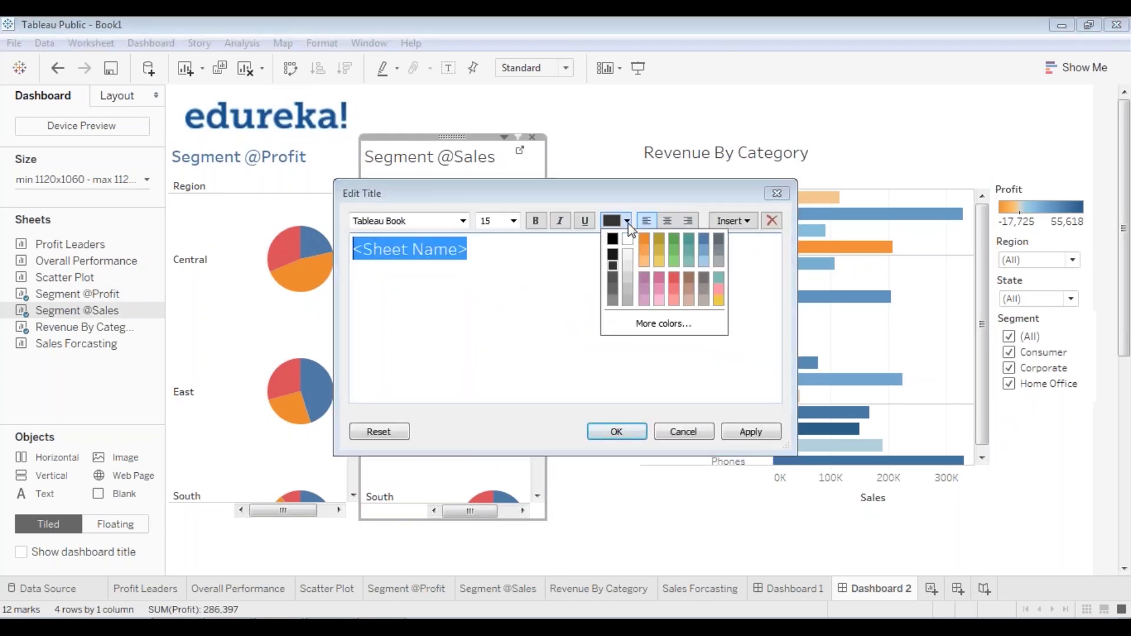
click(706, 246)
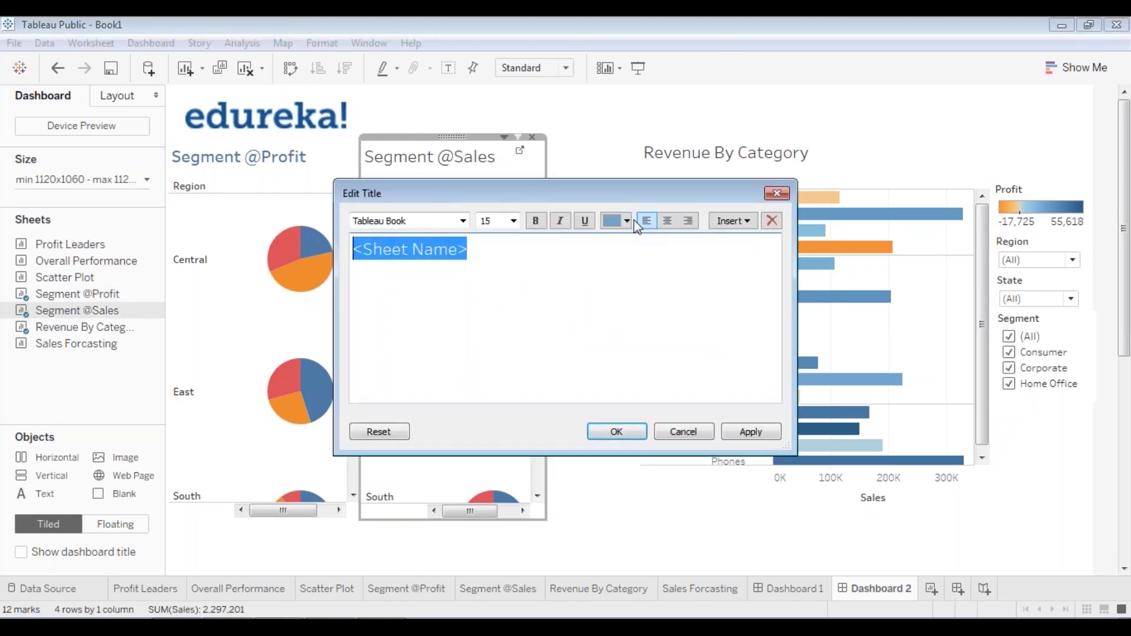
click(627, 221)
click(686, 238)
click(534, 222)
click(614, 433)
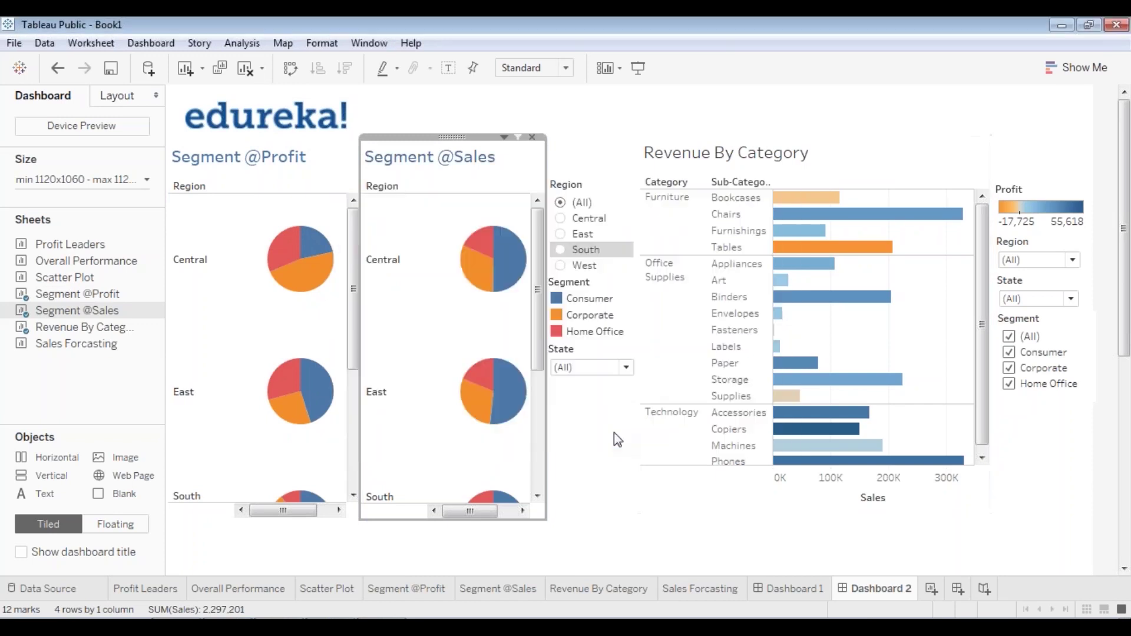
- Restyle the Revenue By Category title in bold blue
double_click(725, 169)
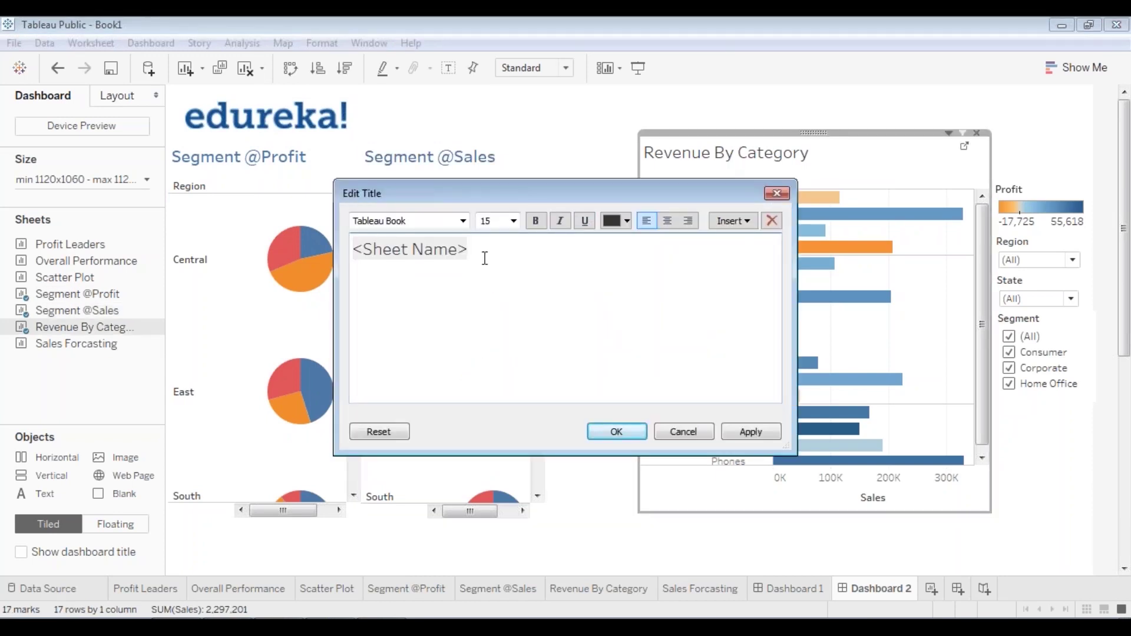
triple_click(598, 246)
click(628, 221)
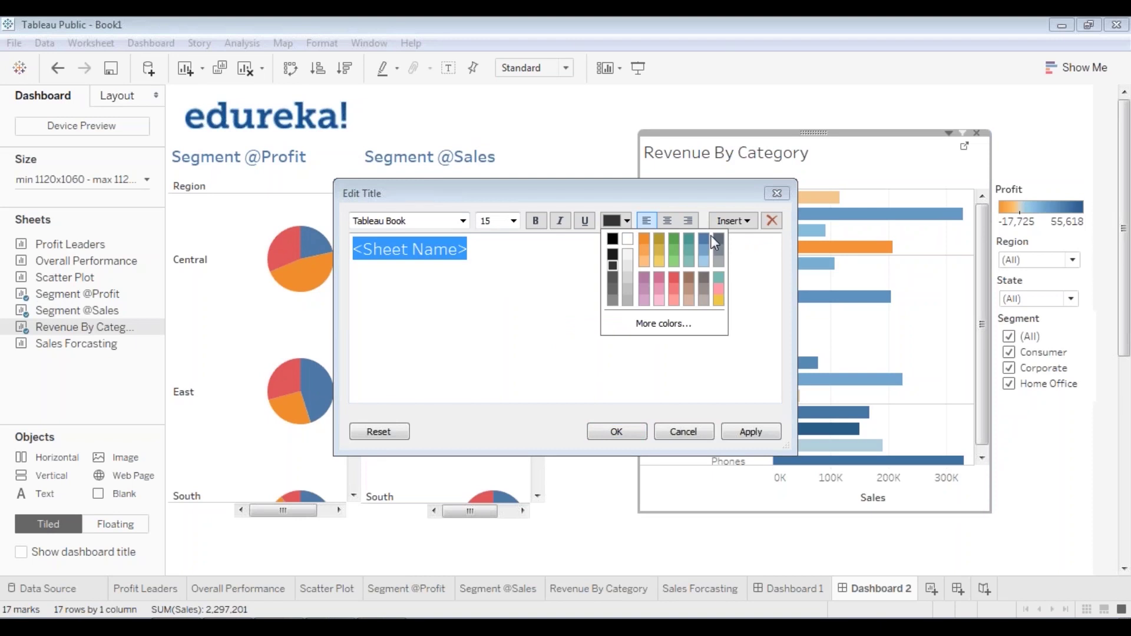
click(708, 235)
click(536, 220)
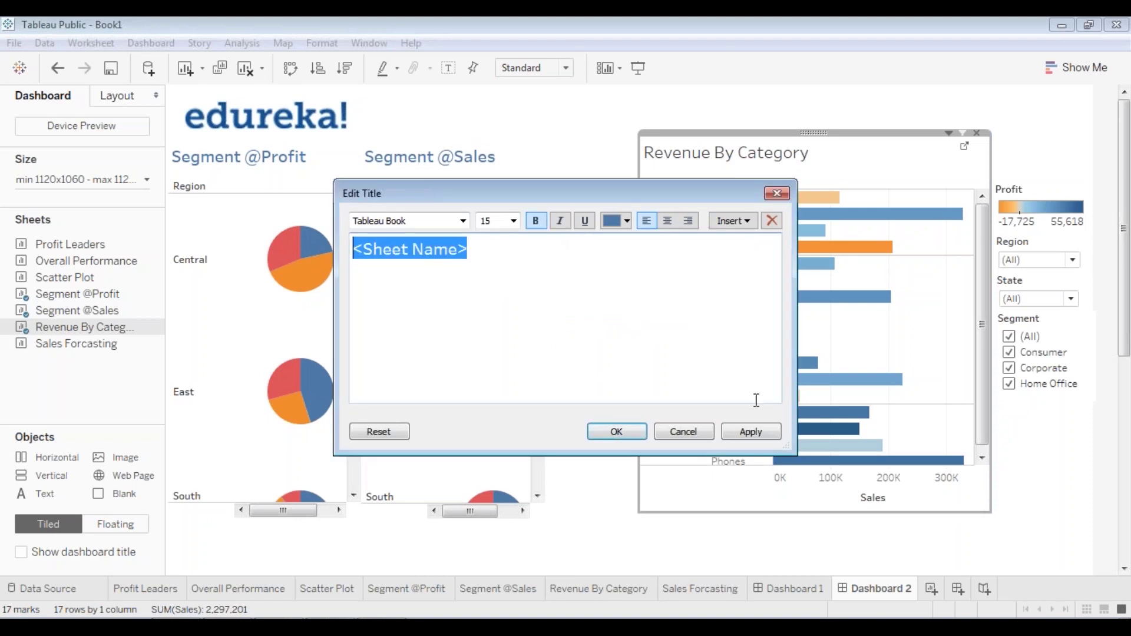
click(758, 433)
click(617, 432)
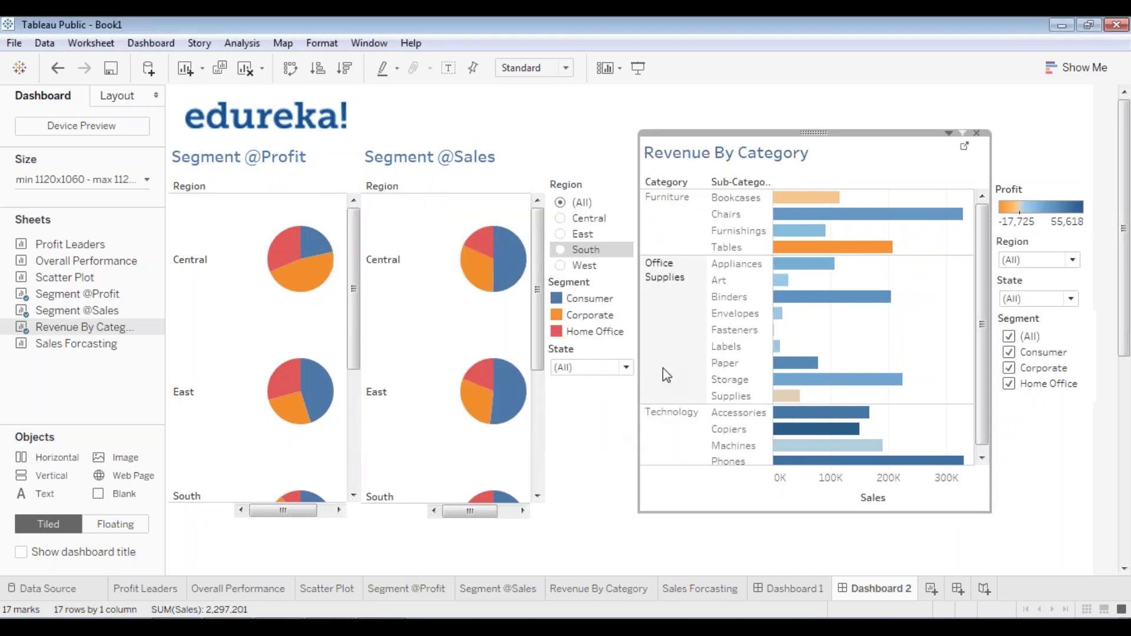
click(524, 365)
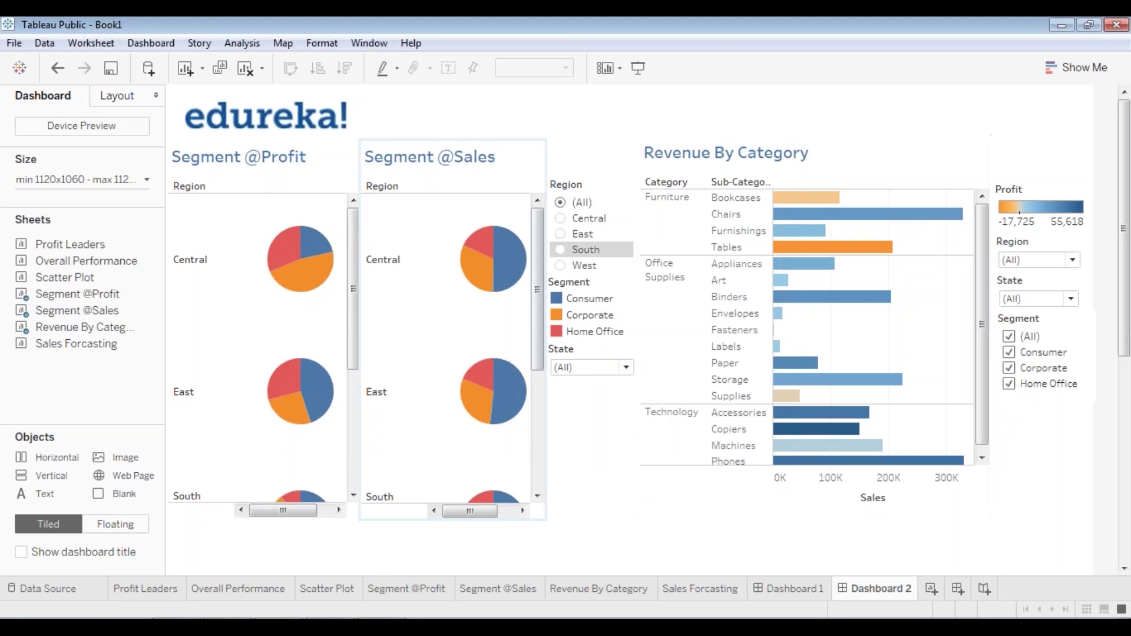
- Drag the Sales Forcasting sheet from the Sheets list onto Dashboard 2's canvas
drag(538, 353, 532, 310)
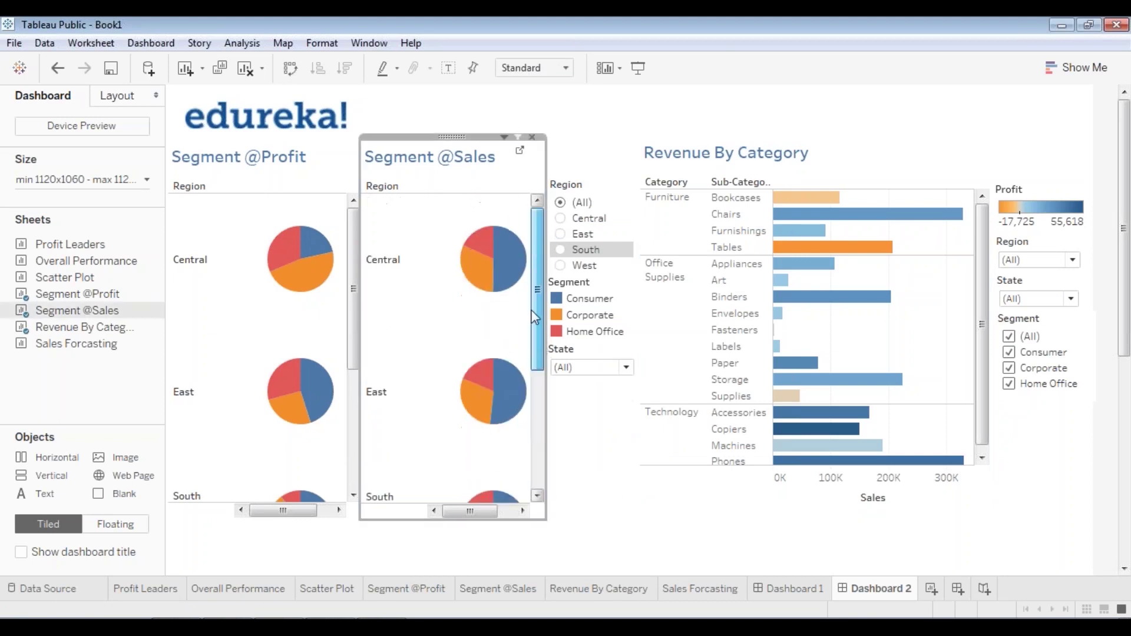
click(353, 271)
mouse_move(353, 271)
mouse_down()
mouse_move(340, 381)
mouse_move(349, 406)
mouse_move(355, 285)
mouse_up()
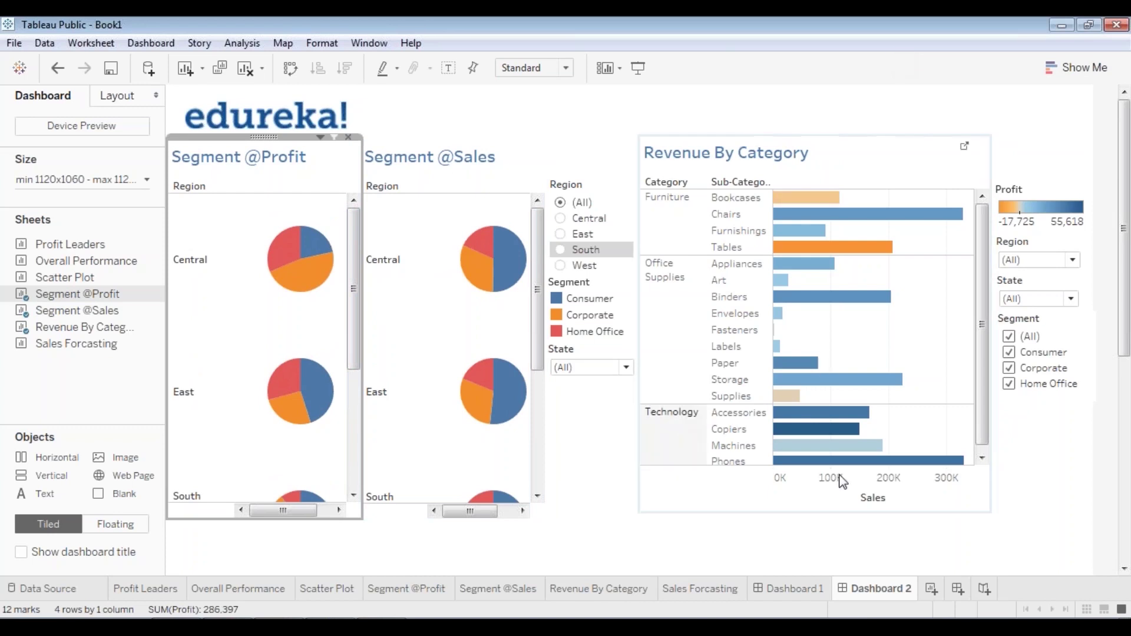
drag(1126, 321, 1129, 419)
scroll(1125, 458, down, 1)
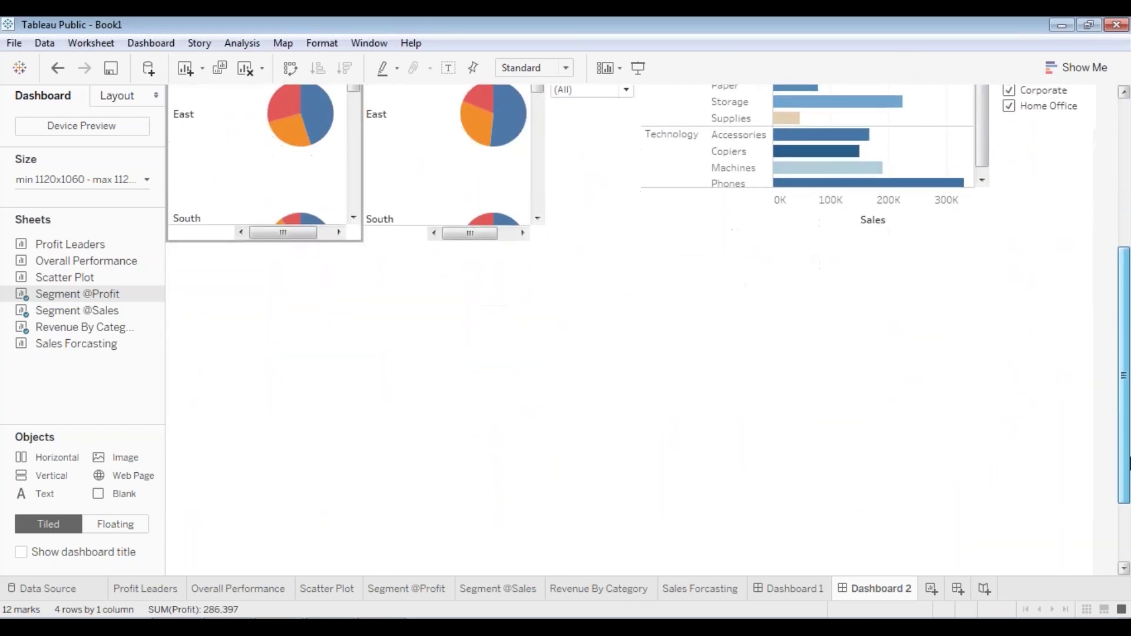
drag(69, 347, 246, 383)
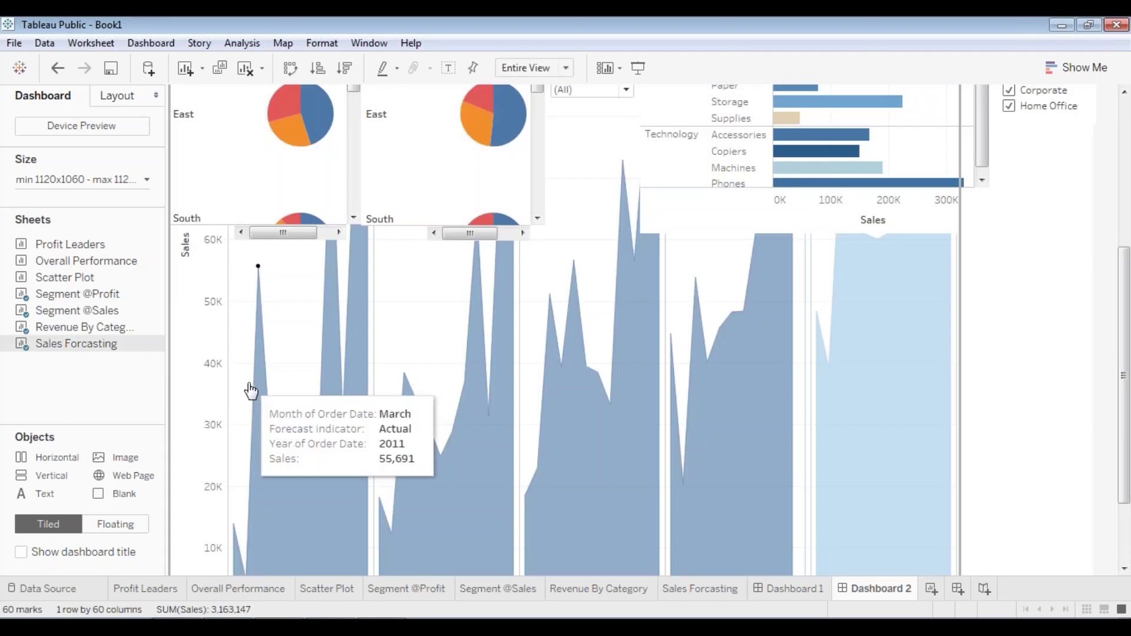
scroll(566, 330, up, 5)
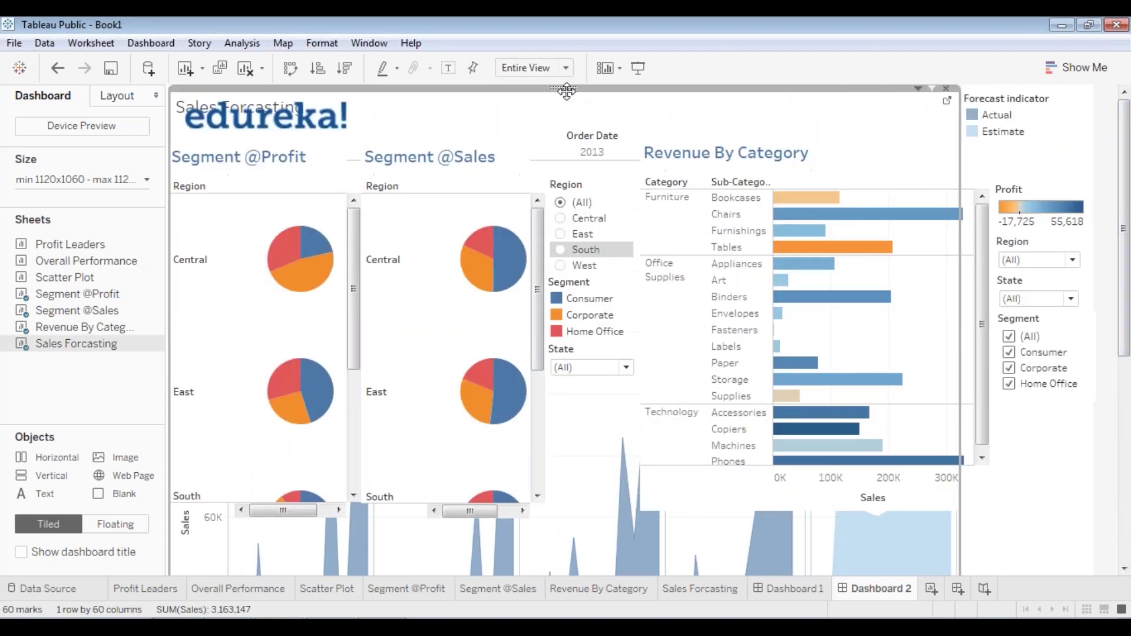
- Make the Sales Forcasting chart floating and reposition it
right_click(568, 89)
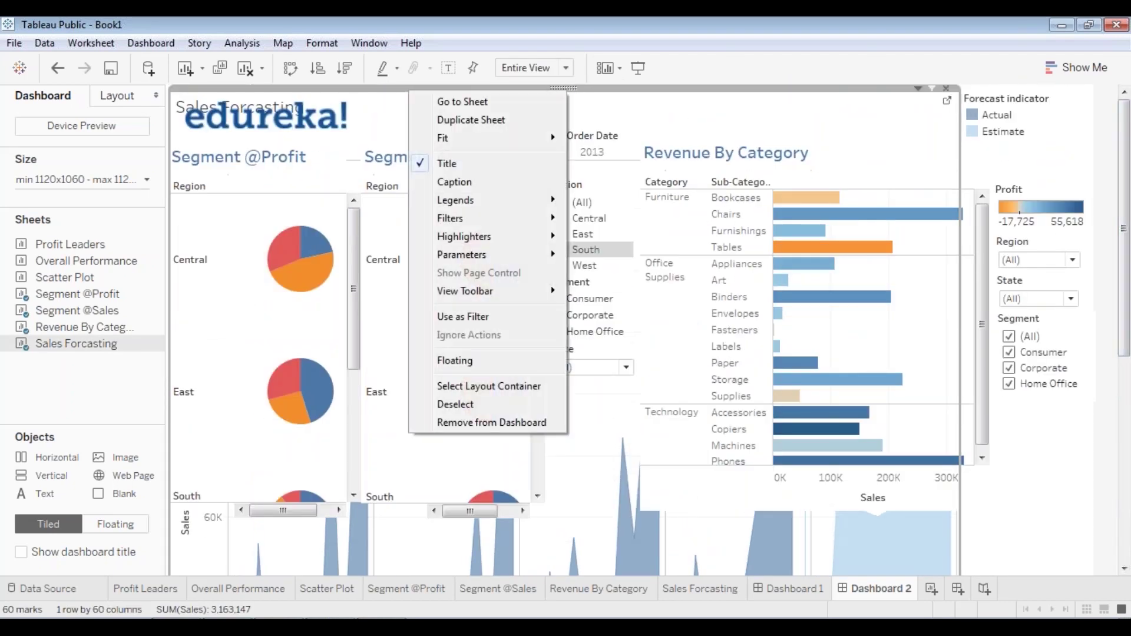
click(494, 355)
scroll(1128, 330, down, 1)
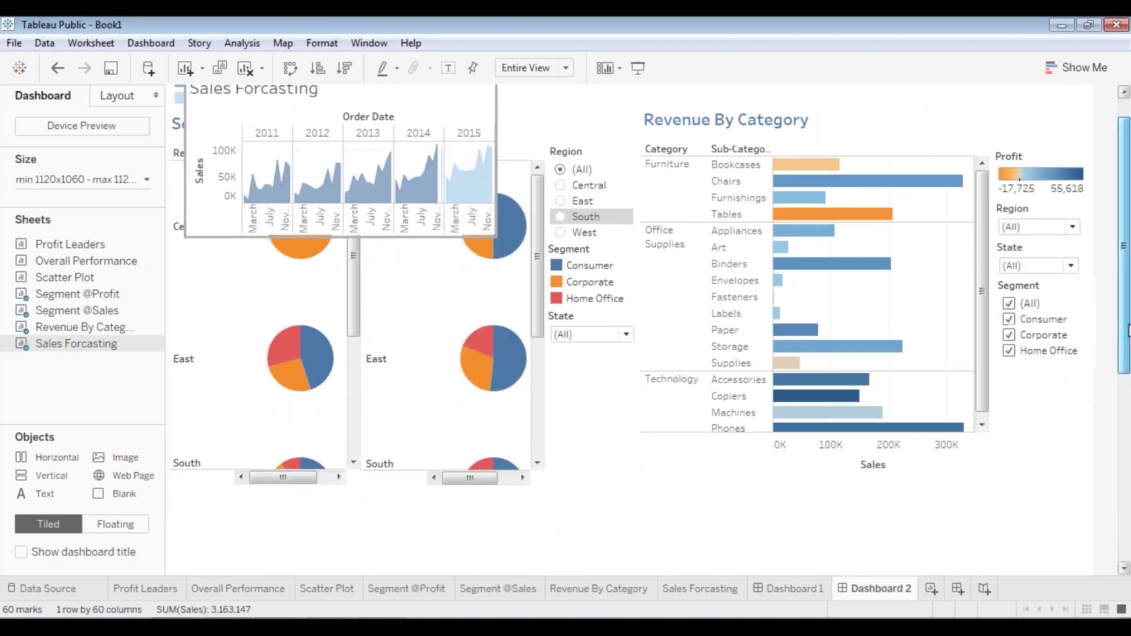
scroll(1129, 330, up, 1)
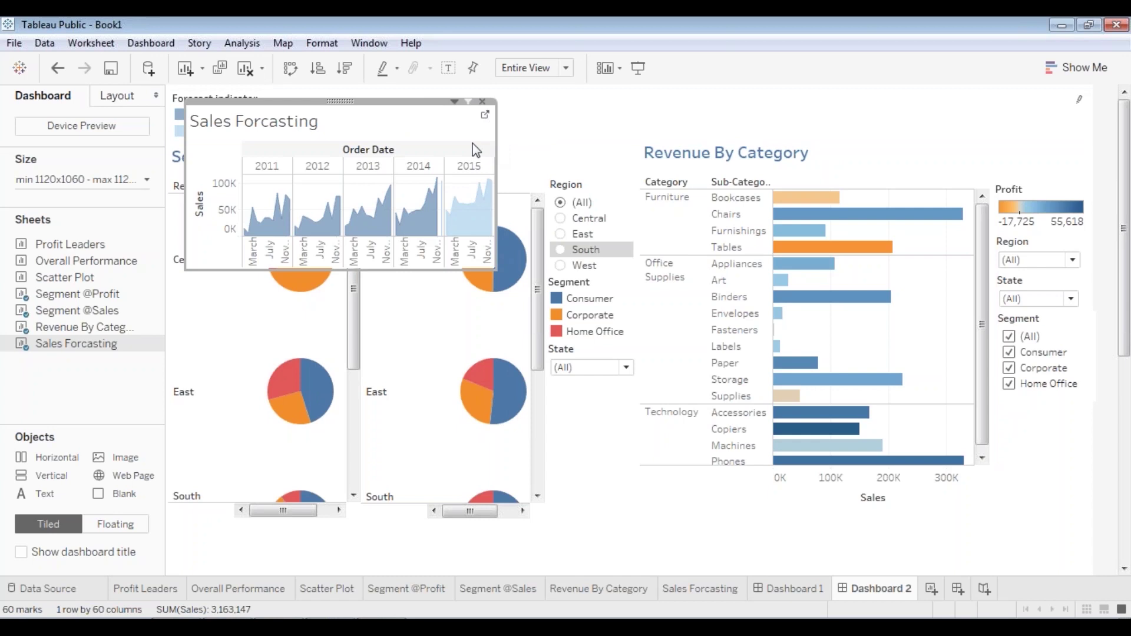
drag(347, 102, 522, 361)
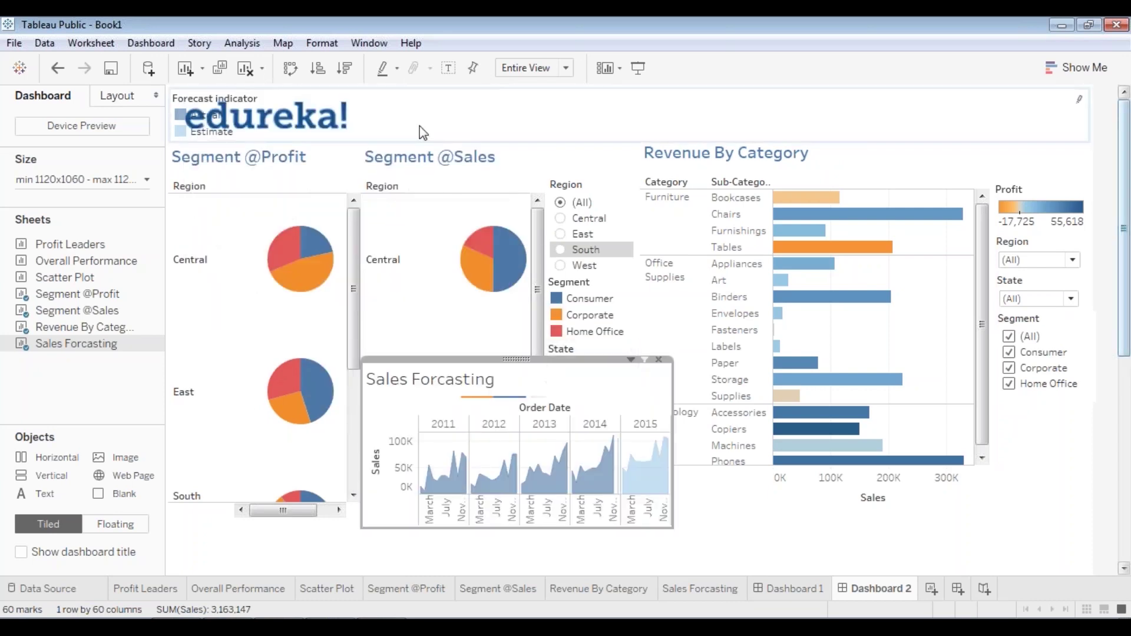
- Float the Forecast indicator legend and move it below the bar chart
click(603, 116)
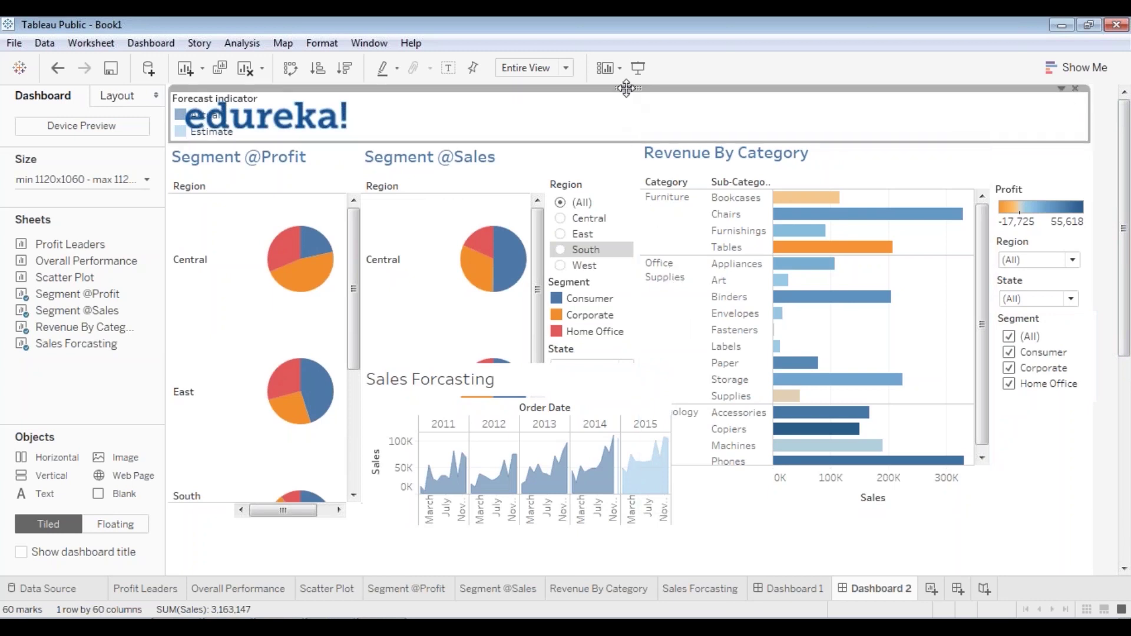
right_click(626, 88)
click(535, 245)
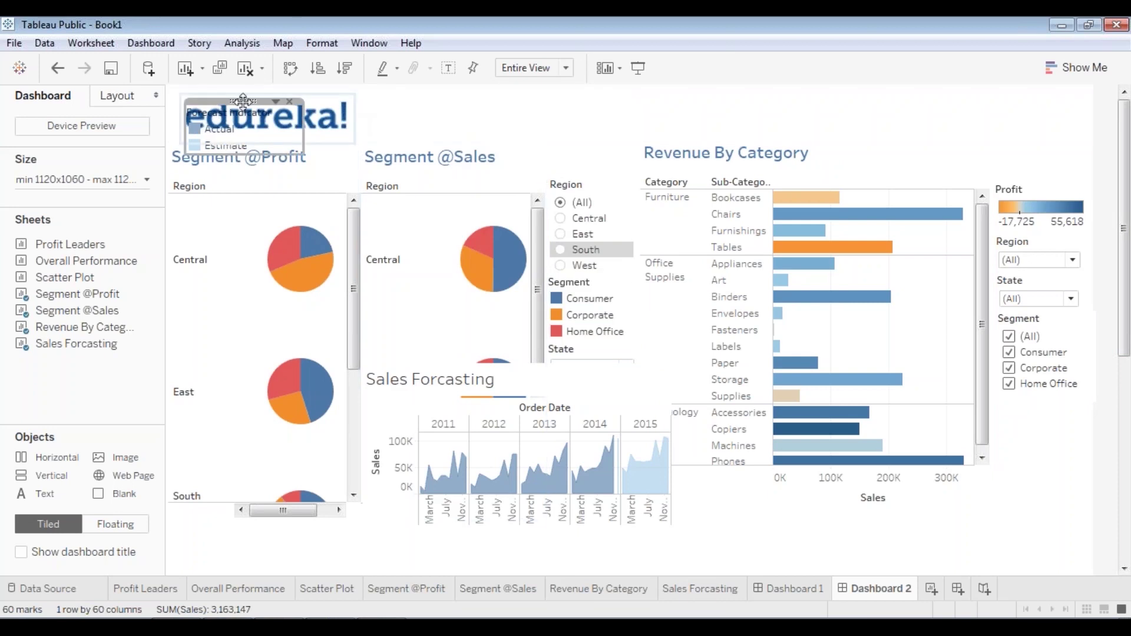
drag(244, 100, 883, 518)
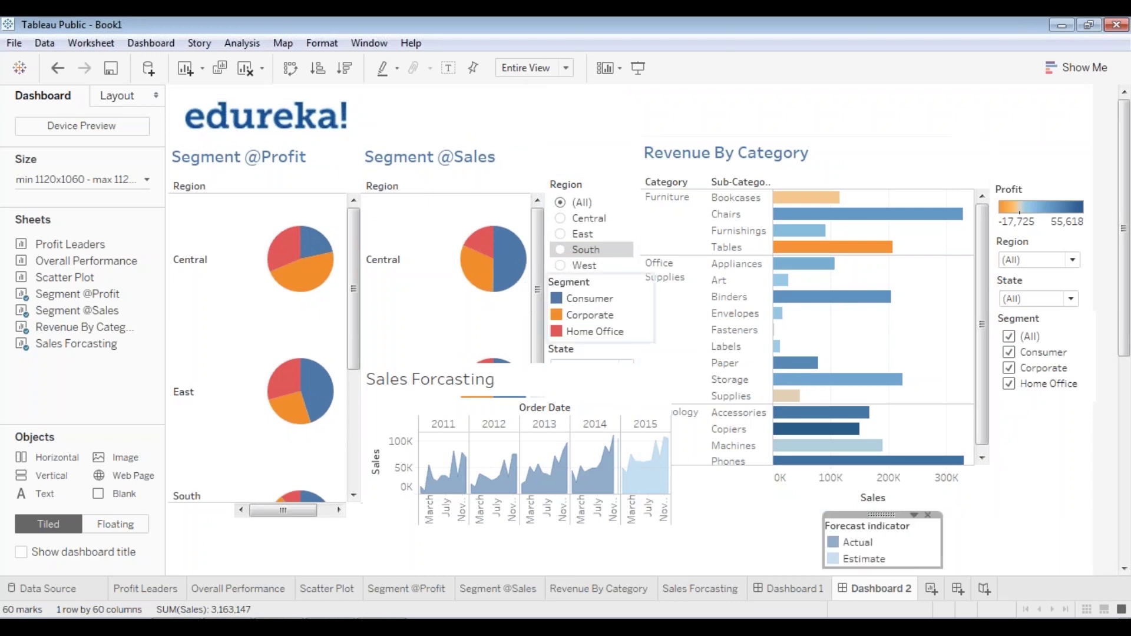
- Move the Sales Forcasting chart to the dashboard's lower left
click(613, 377)
scroll(613, 377, down, 3)
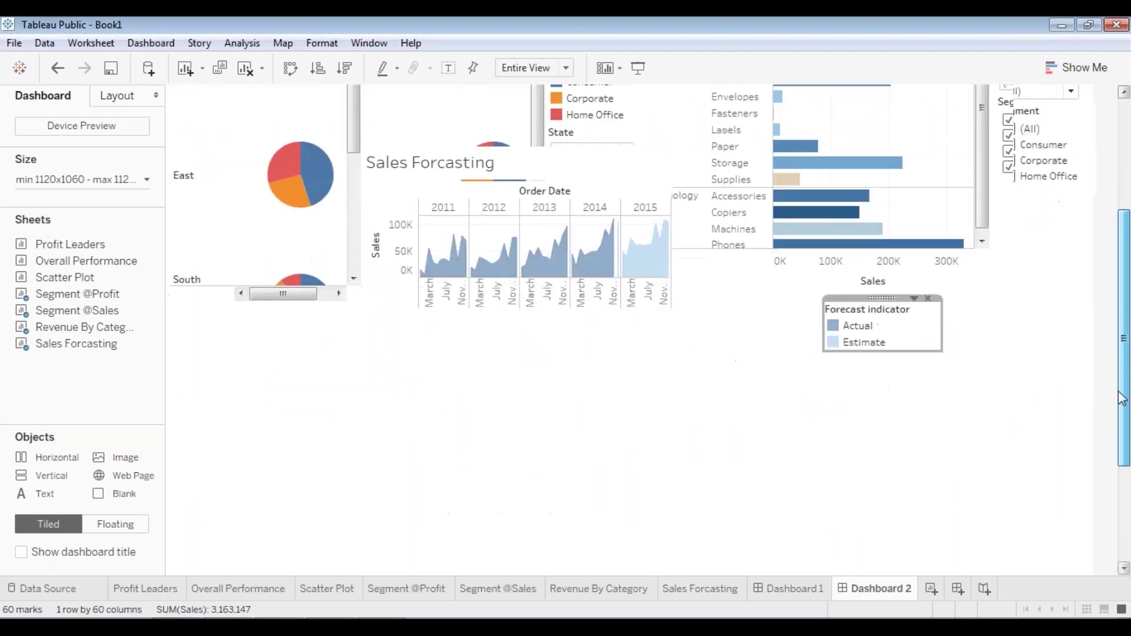
drag(516, 182, 313, 366)
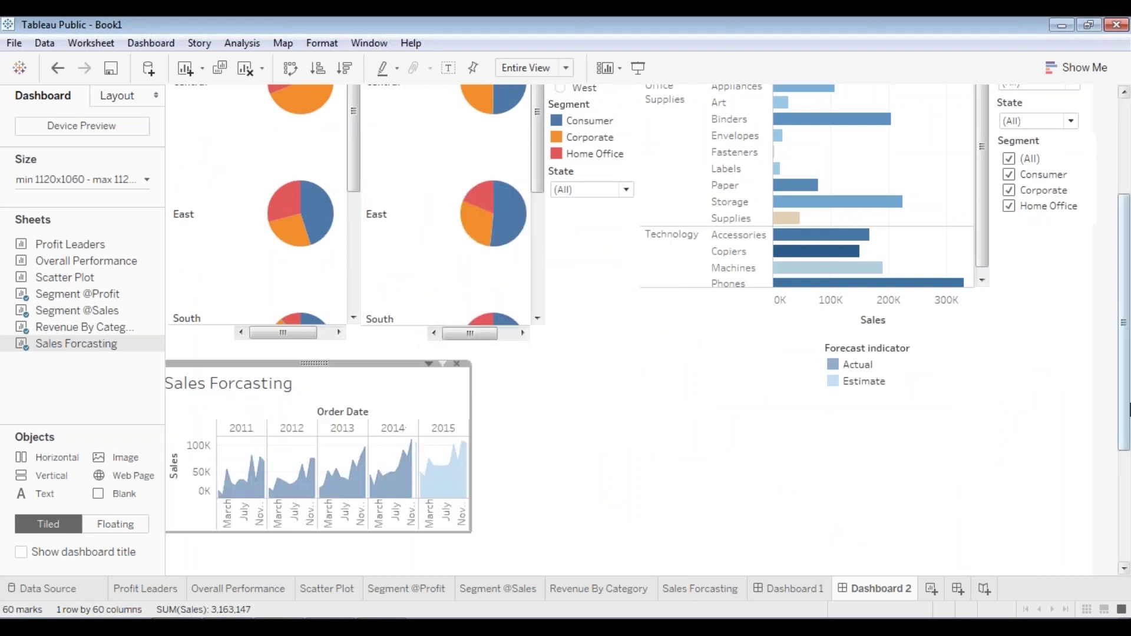
drag(1126, 412, 1127, 460)
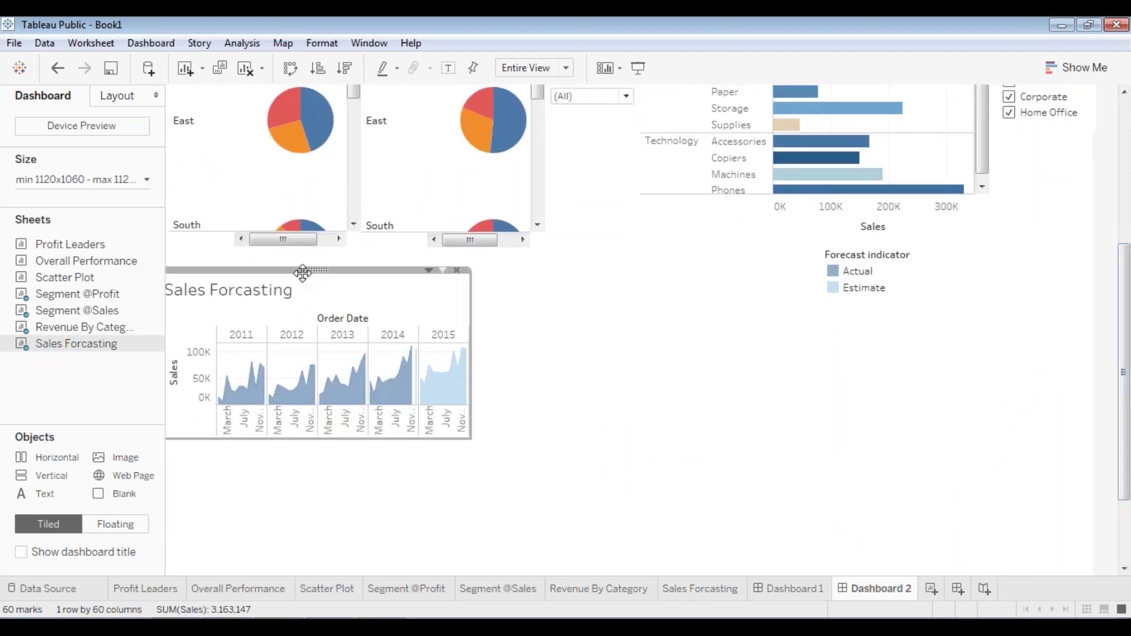
drag(303, 270, 331, 290)
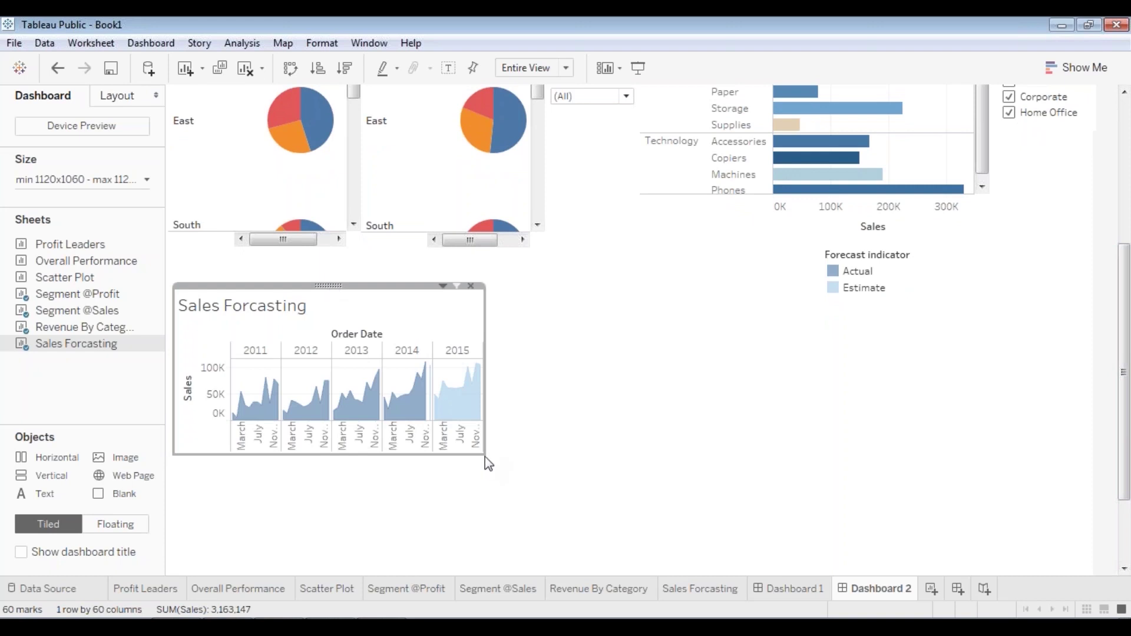
- Enlarge the Sales Forcasting chart into a wide, taller panel
drag(485, 453, 995, 572)
scroll(1129, 510, down, 3)
scroll(1128, 510, down, 1)
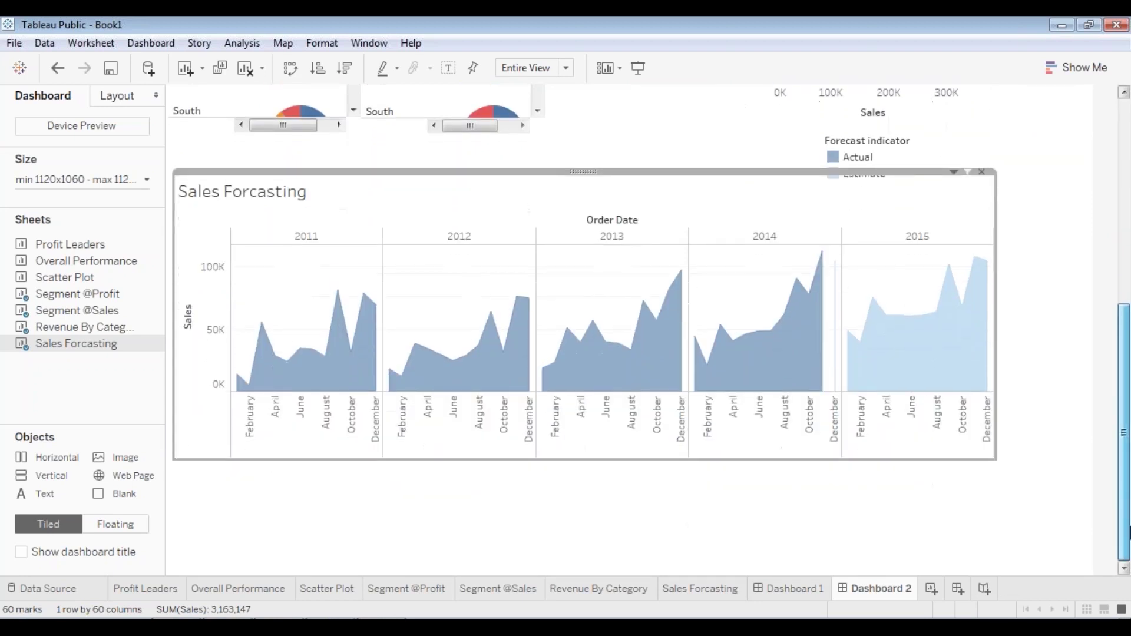
drag(1129, 518, 1129, 433)
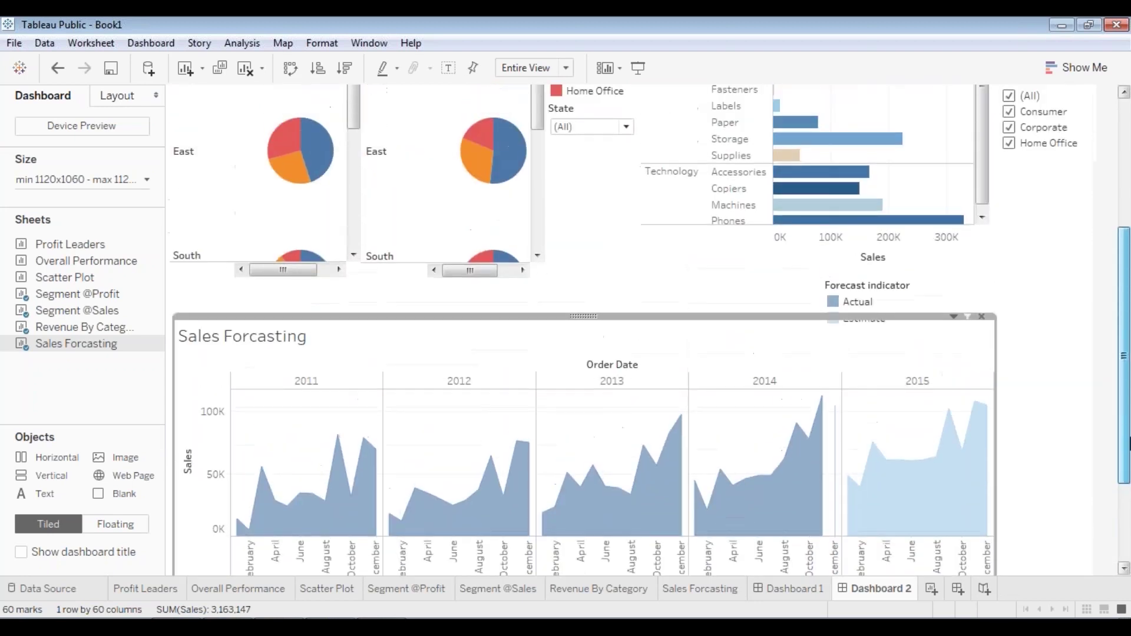
scroll(685, 196, down, 3)
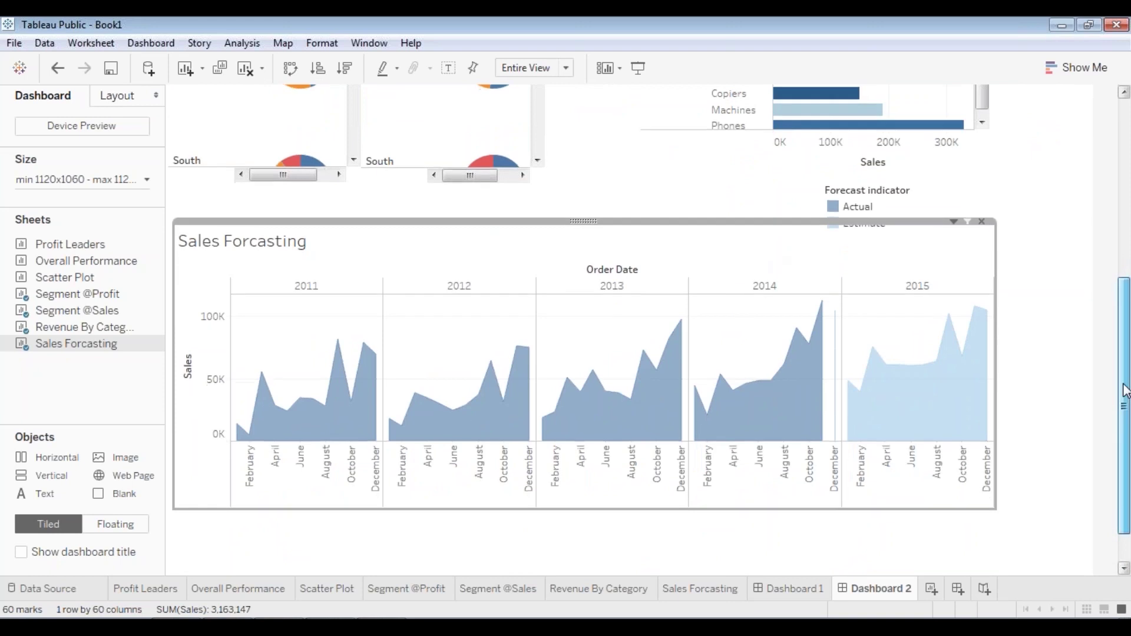
scroll(1125, 391, down, 2)
mouse_move(589, 172)
mouse_down()
mouse_move(594, 205)
mouse_move(585, 192)
mouse_up()
drag(984, 488, 995, 556)
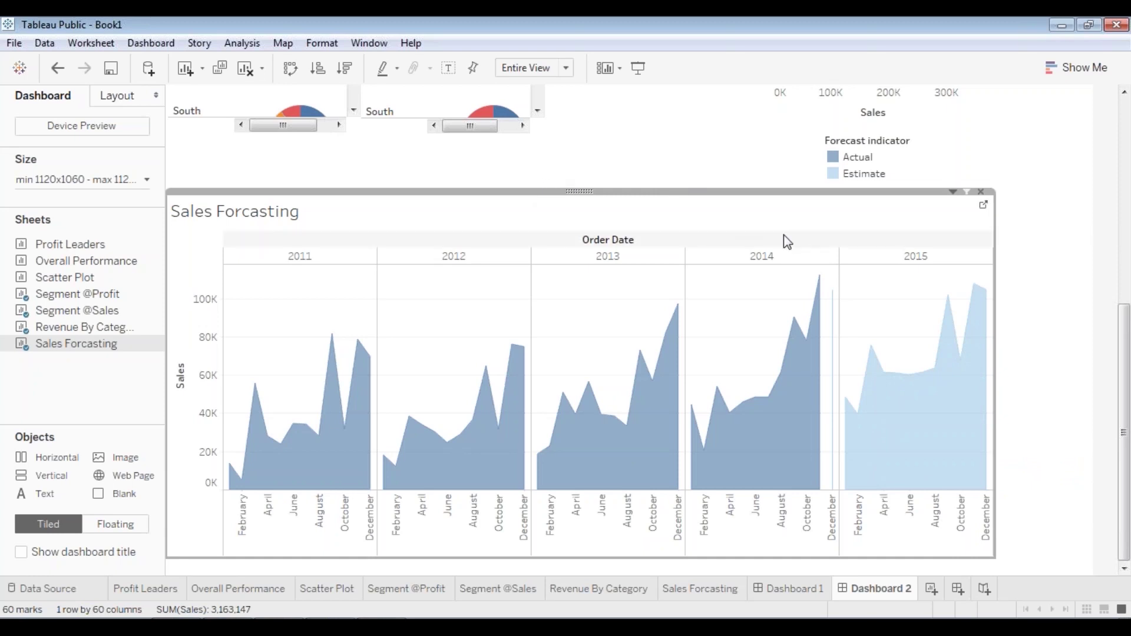
- Move the Forecast indicator legend into the chart area
click(835, 157)
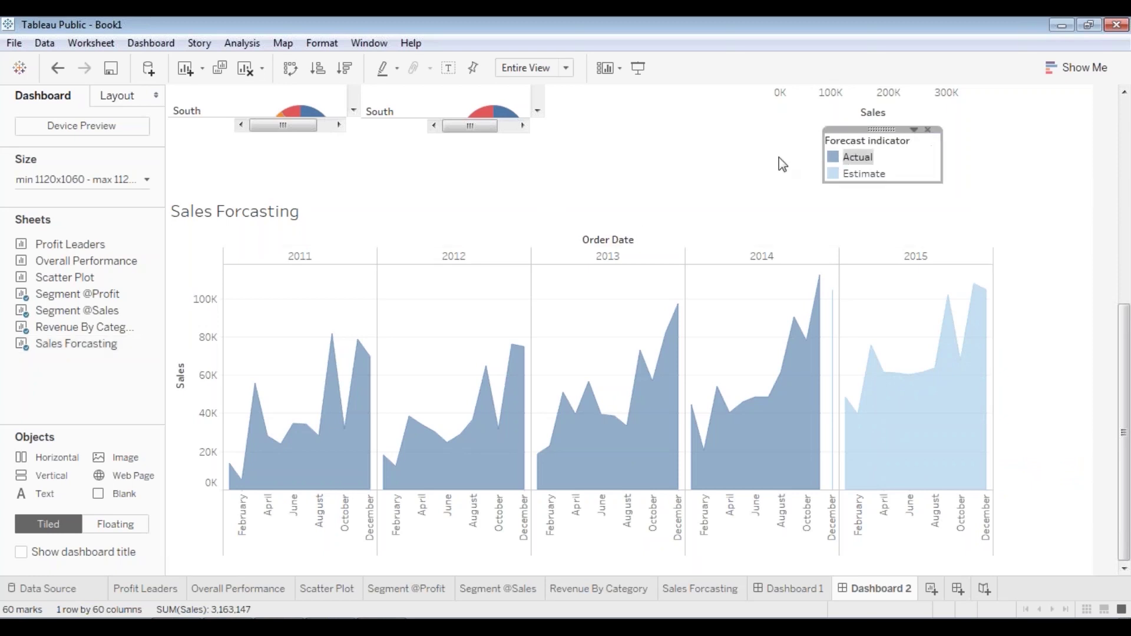
drag(882, 129, 766, 196)
click(904, 202)
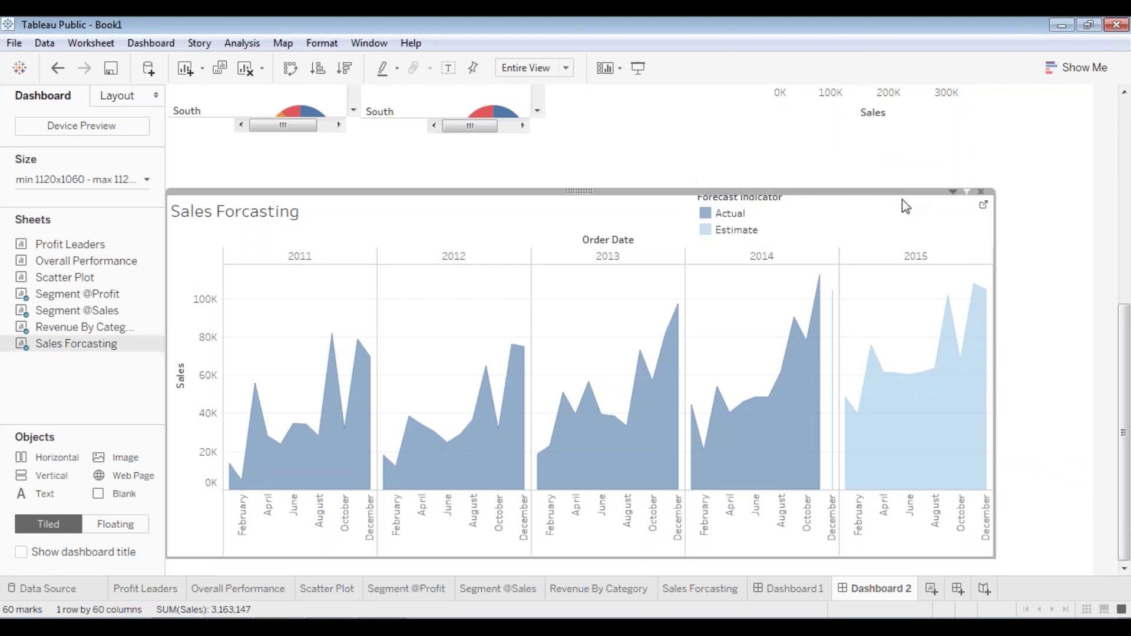
- Centre the Sales Forcasting title and colour it blue
double_click(246, 217)
drag(502, 249, 353, 251)
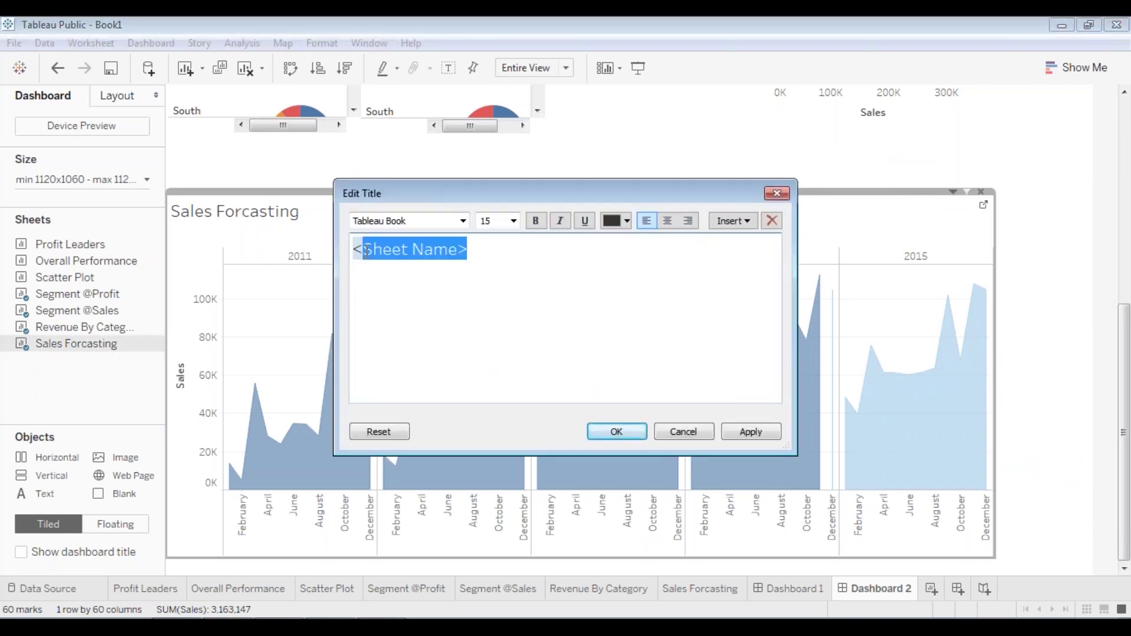
click(668, 224)
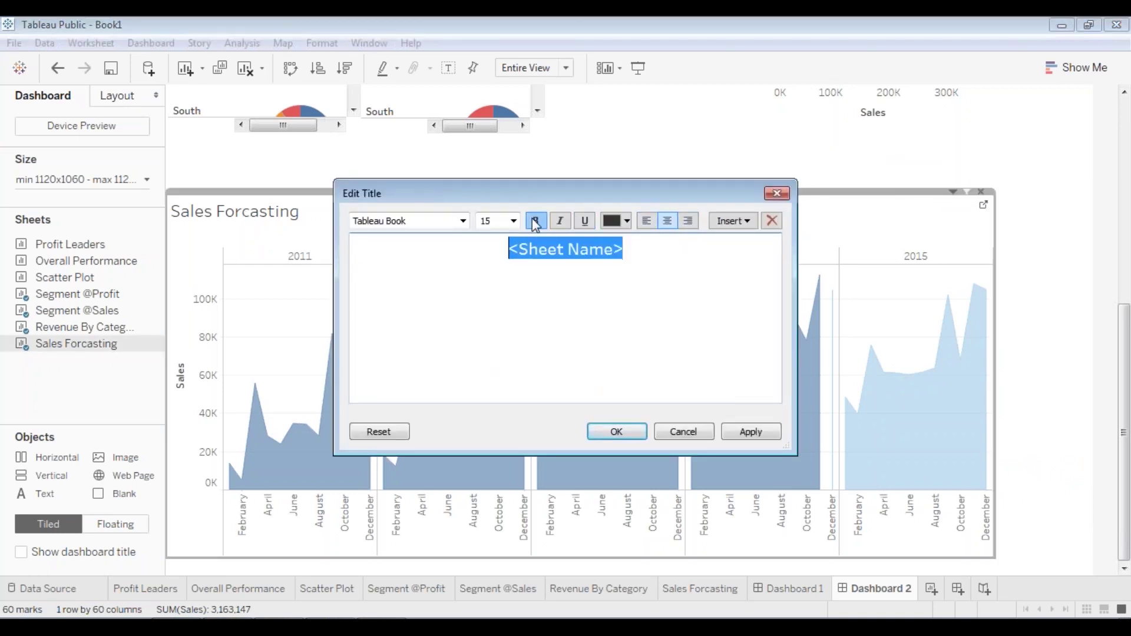
click(625, 222)
click(706, 242)
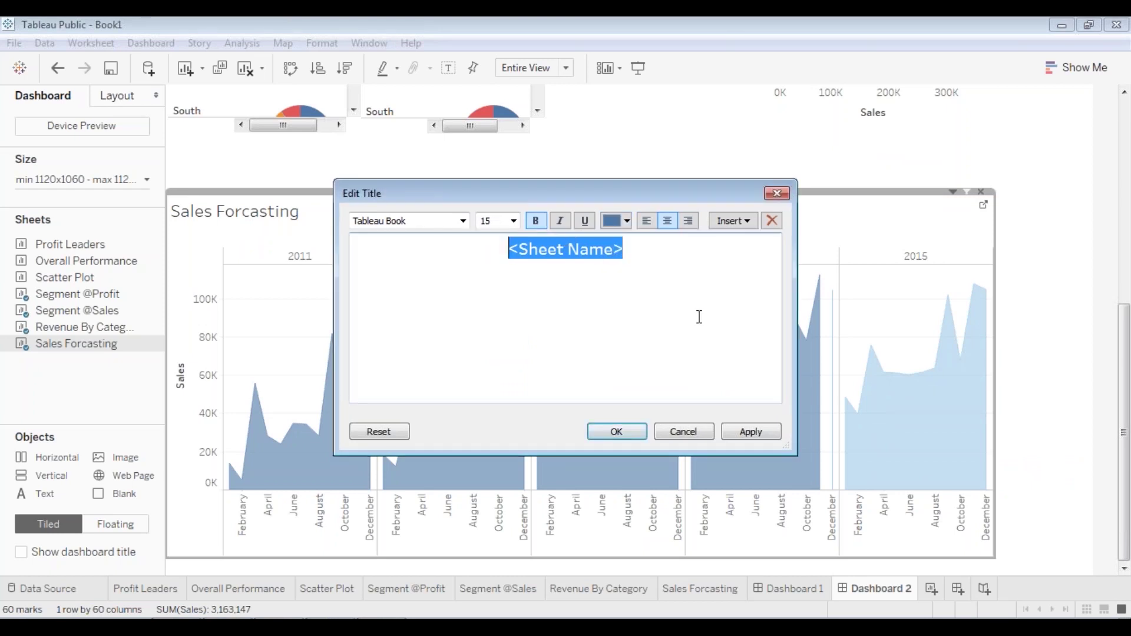
click(741, 434)
click(616, 432)
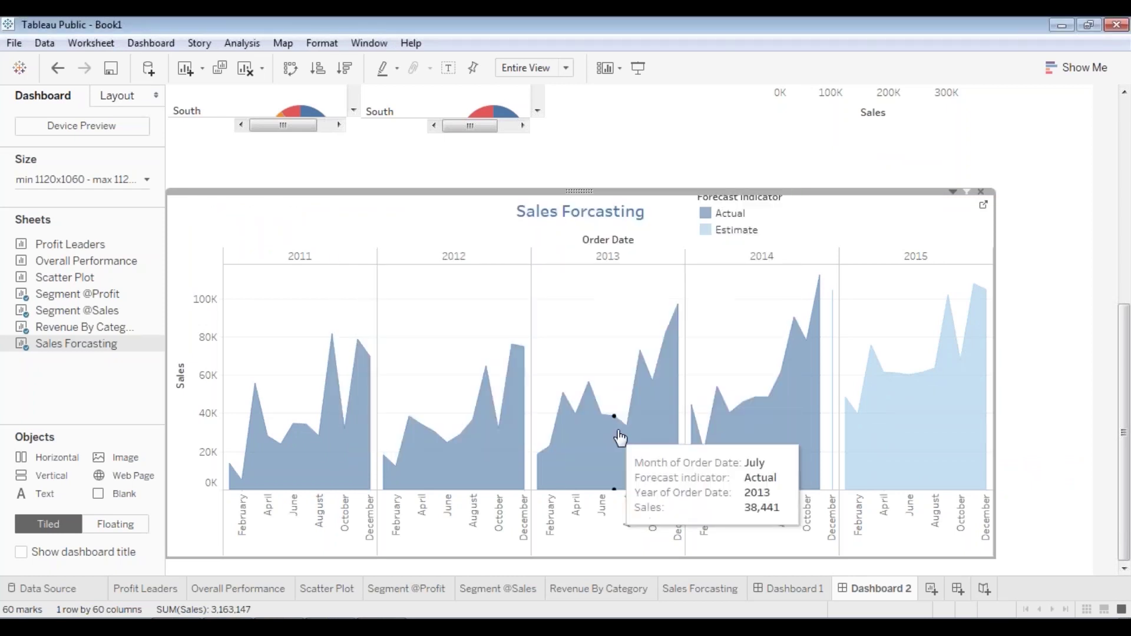
- Shift the Forecast indicator legend right, then review the dashboard in presentation mode
click(736, 220)
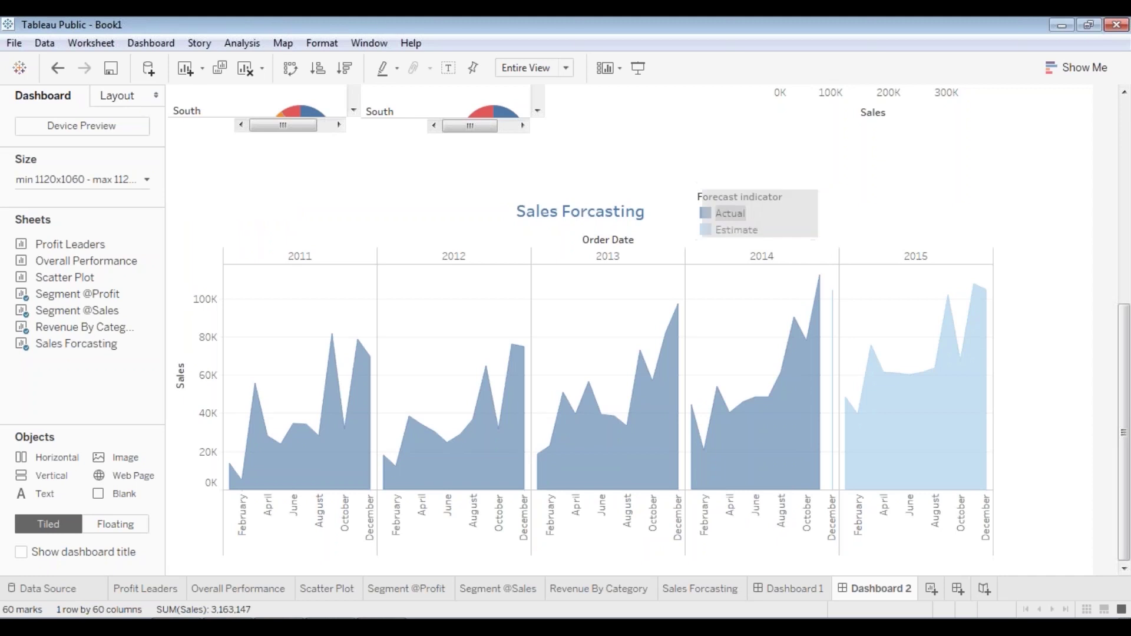
drag(764, 185, 784, 191)
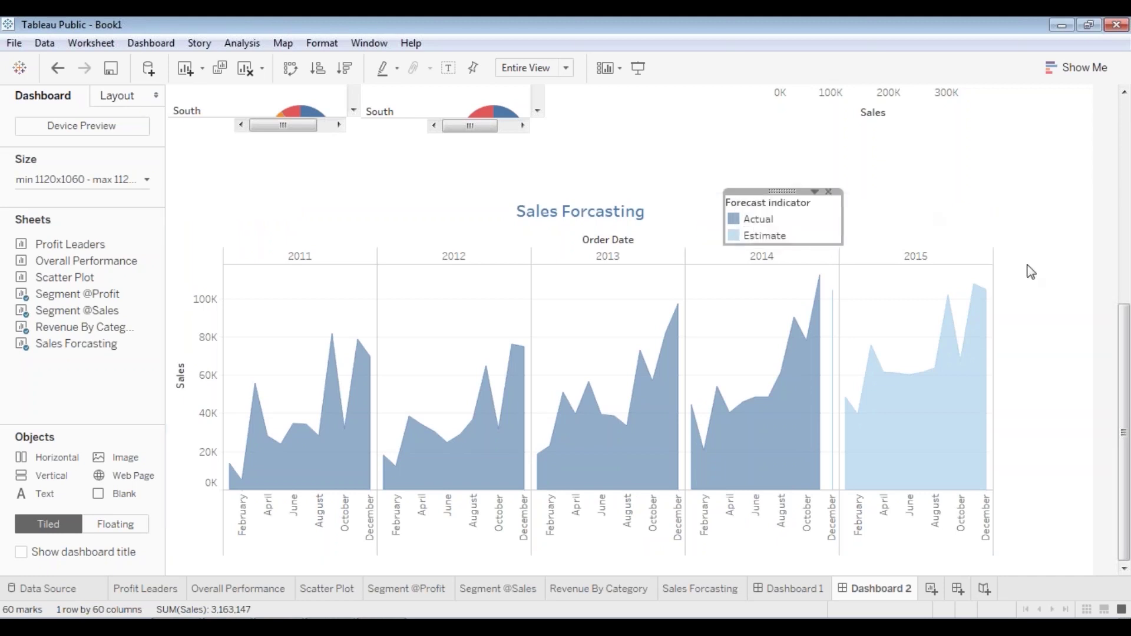
click(1063, 314)
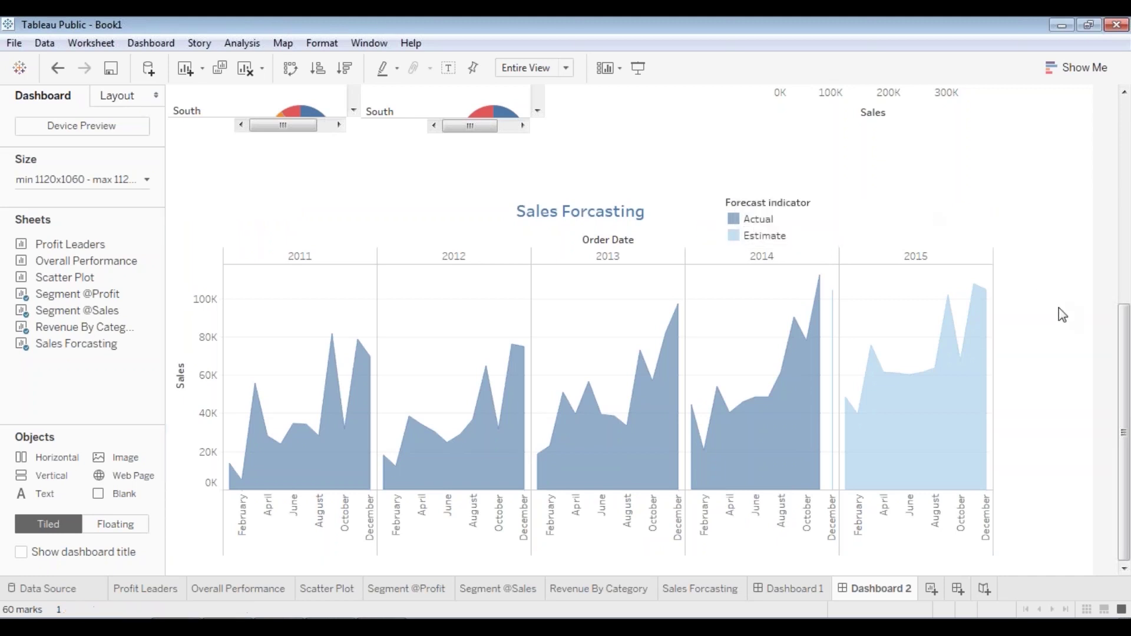
click(637, 68)
scroll(996, 371, up, 5)
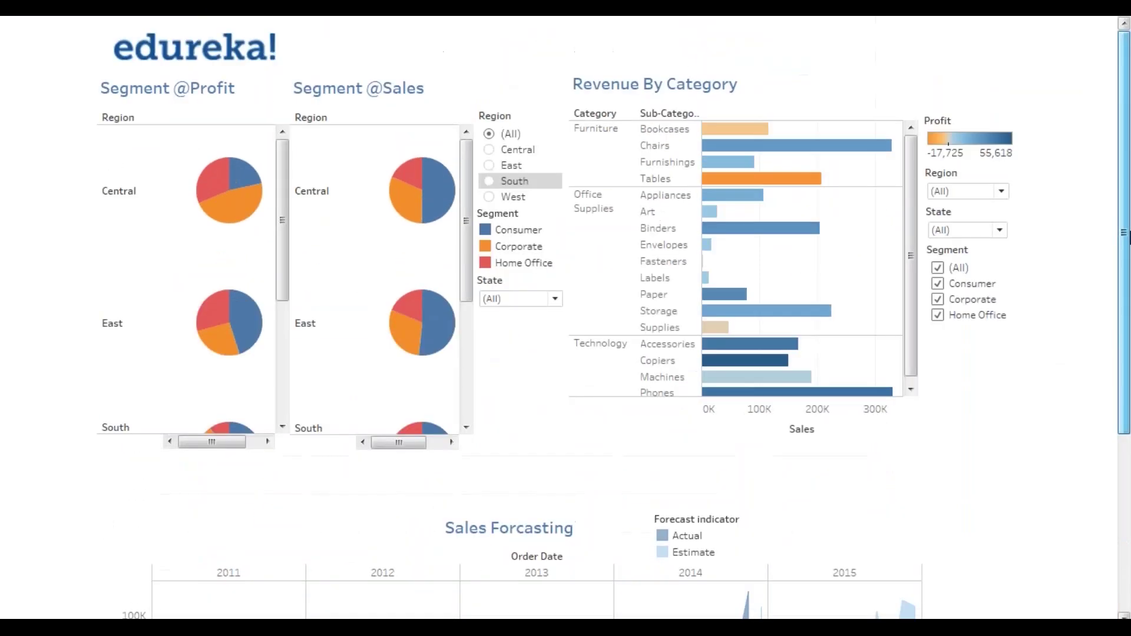
scroll(285, 199, down, 5)
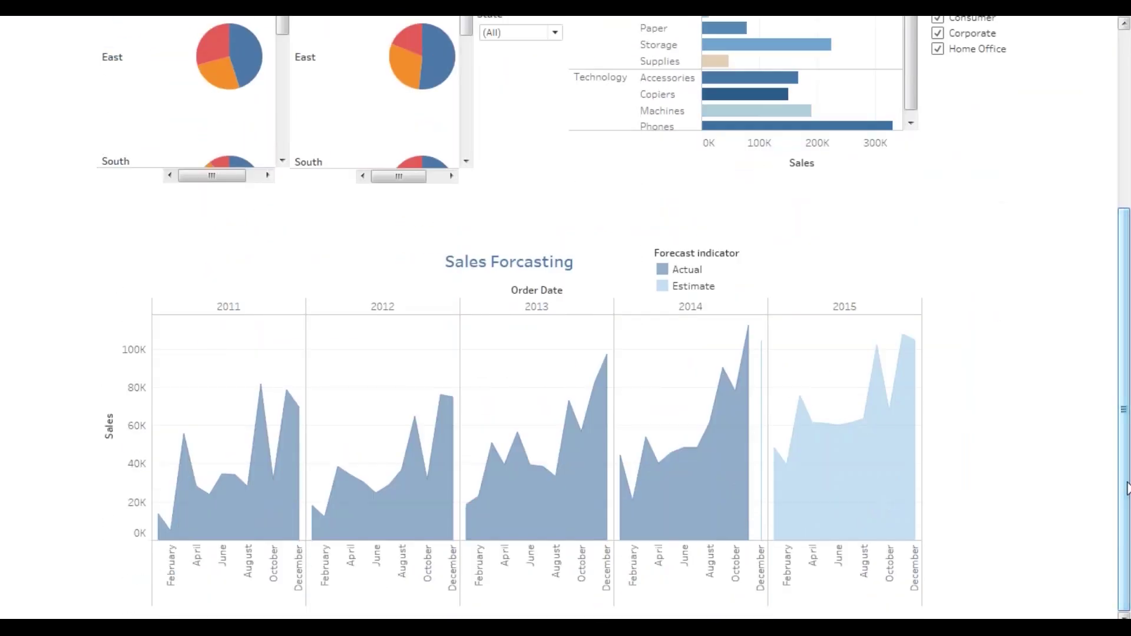
key(Escape)
click(581, 321)
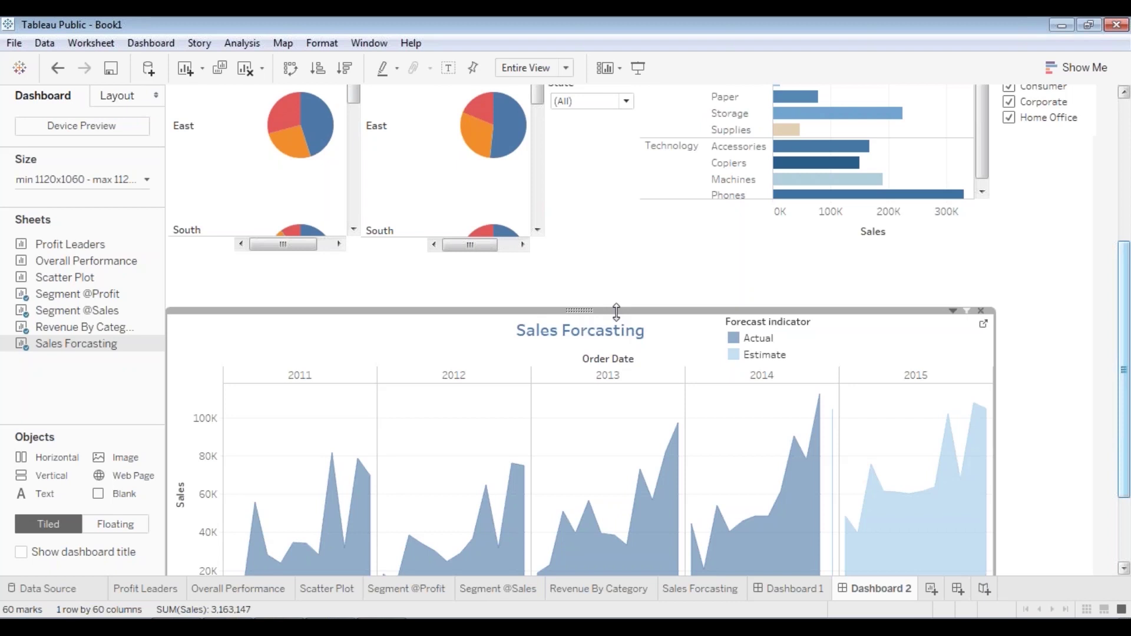
- Show a Region filter for the Sales Forcasting chart via Filters
drag(583, 308, 622, 279)
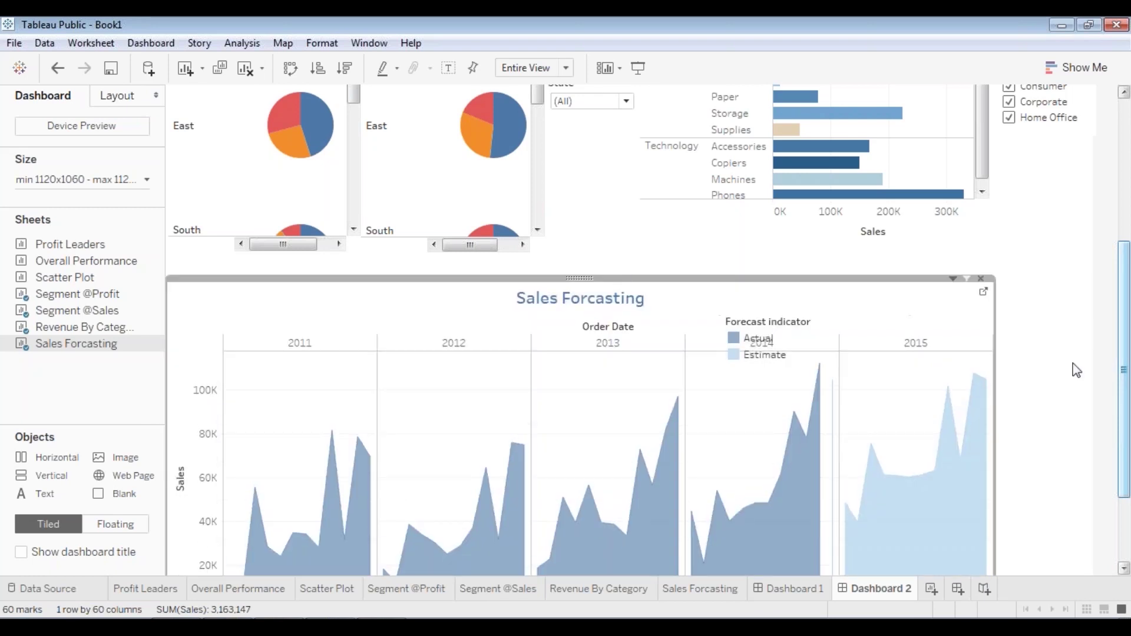
drag(1129, 406, 1129, 486)
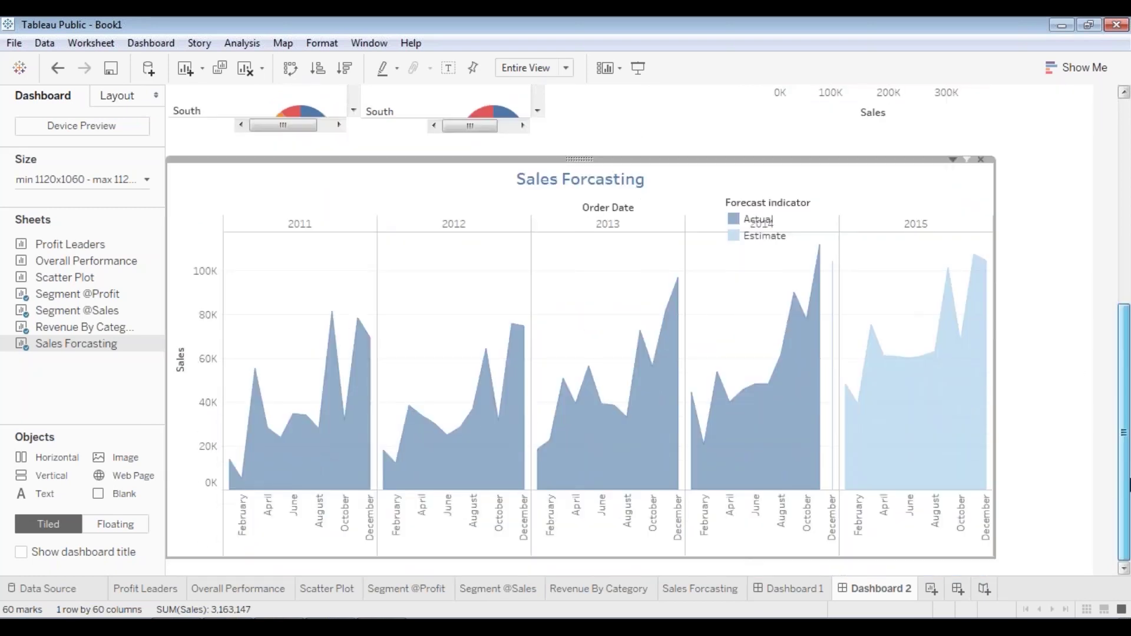
scroll(1043, 417, up, 3)
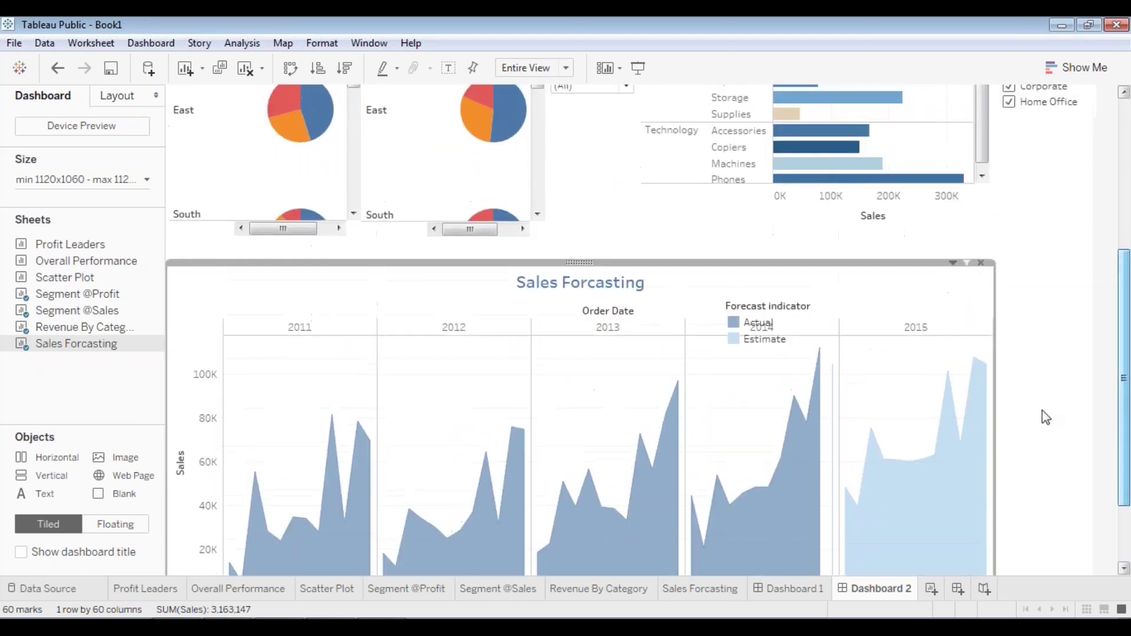
right_click(577, 263)
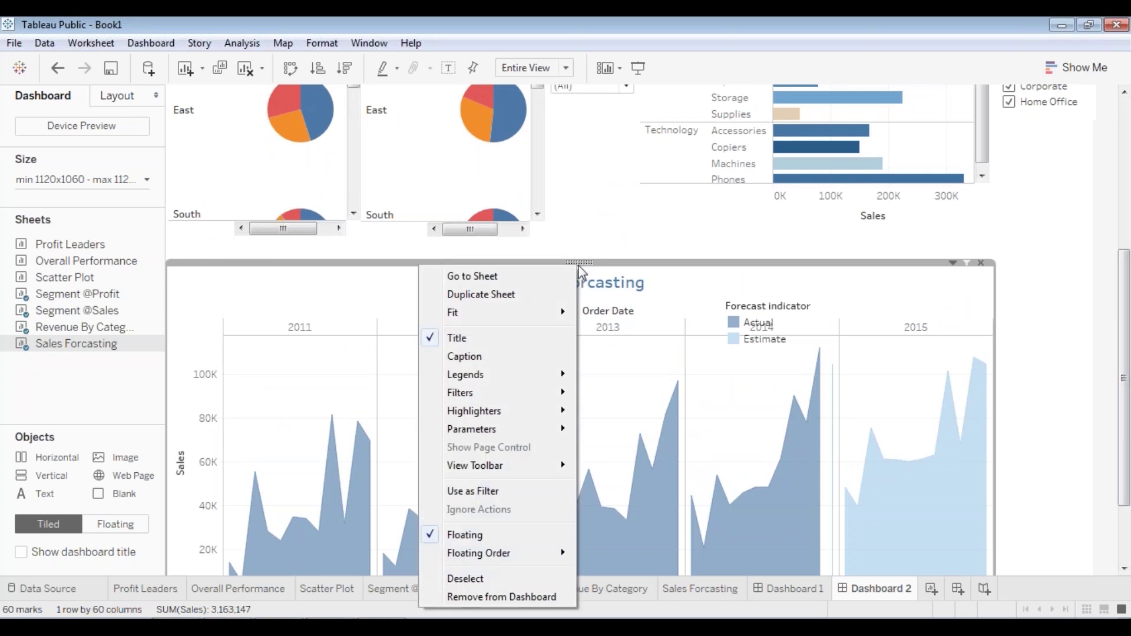
mouse_move(532, 394)
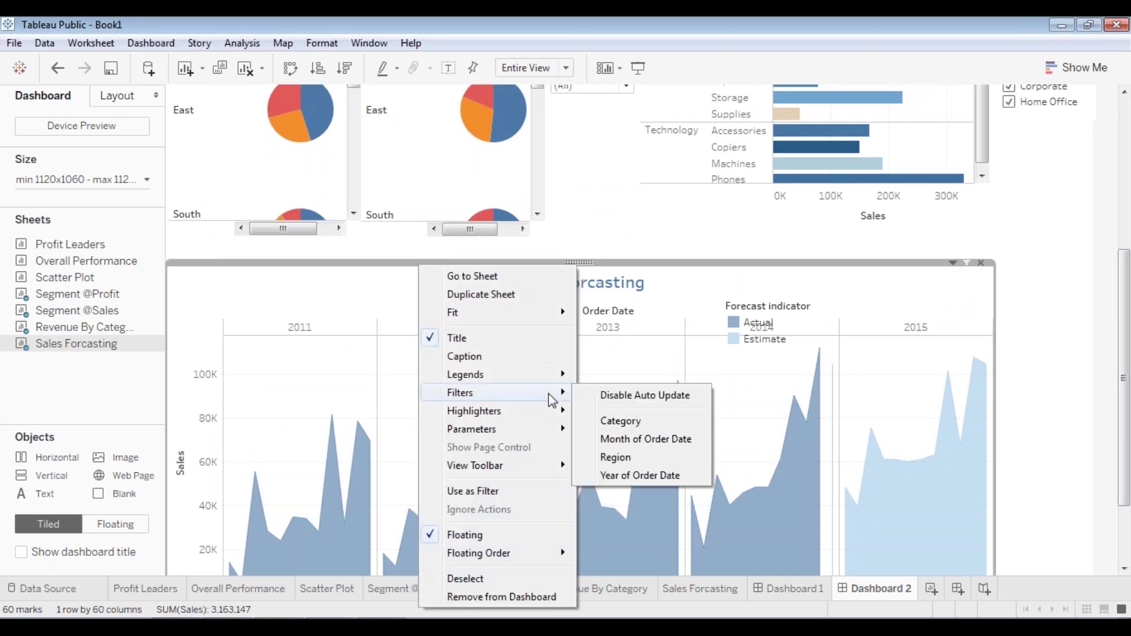
click(635, 455)
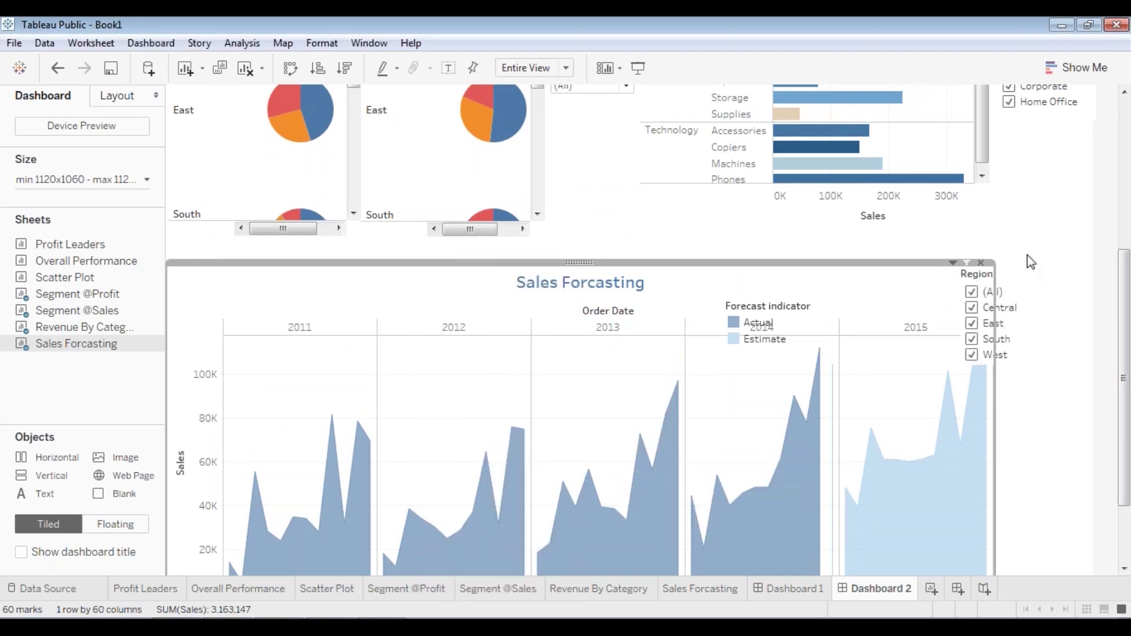
- Narrow the Region filter card, make it a single-value list, and choose (All)
click(1020, 287)
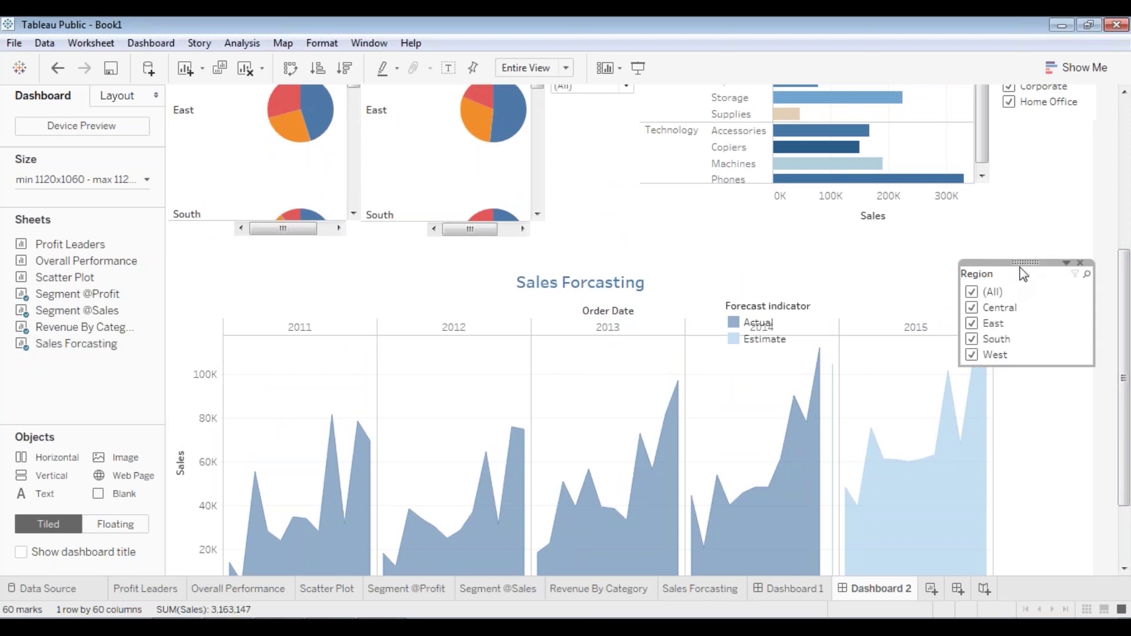
drag(1096, 298, 1041, 302)
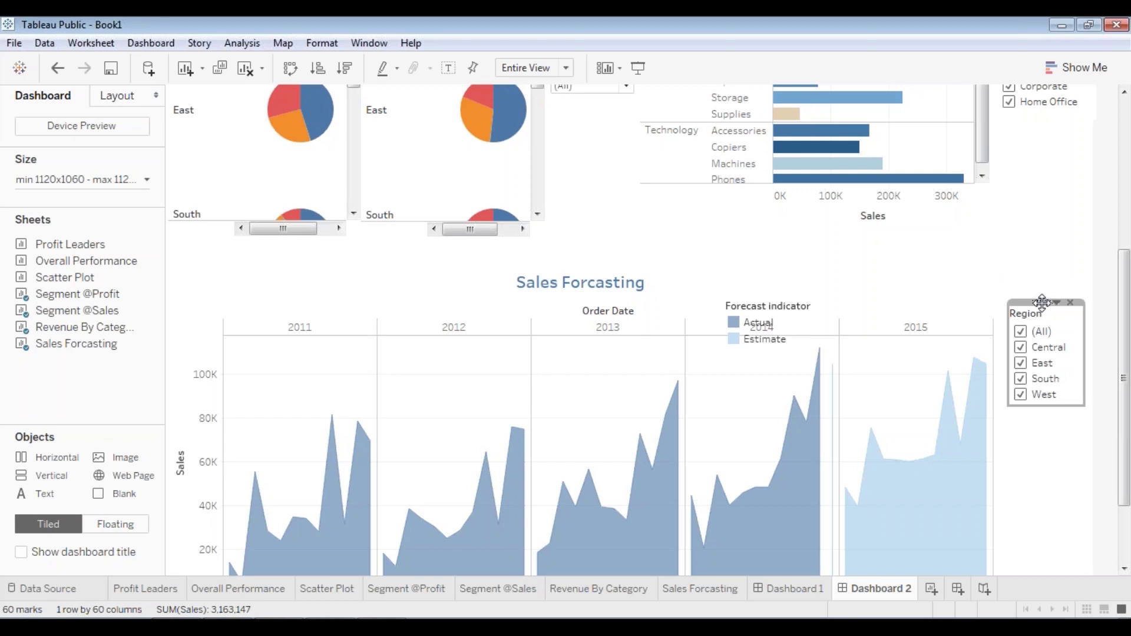
right_click(1042, 302)
click(934, 355)
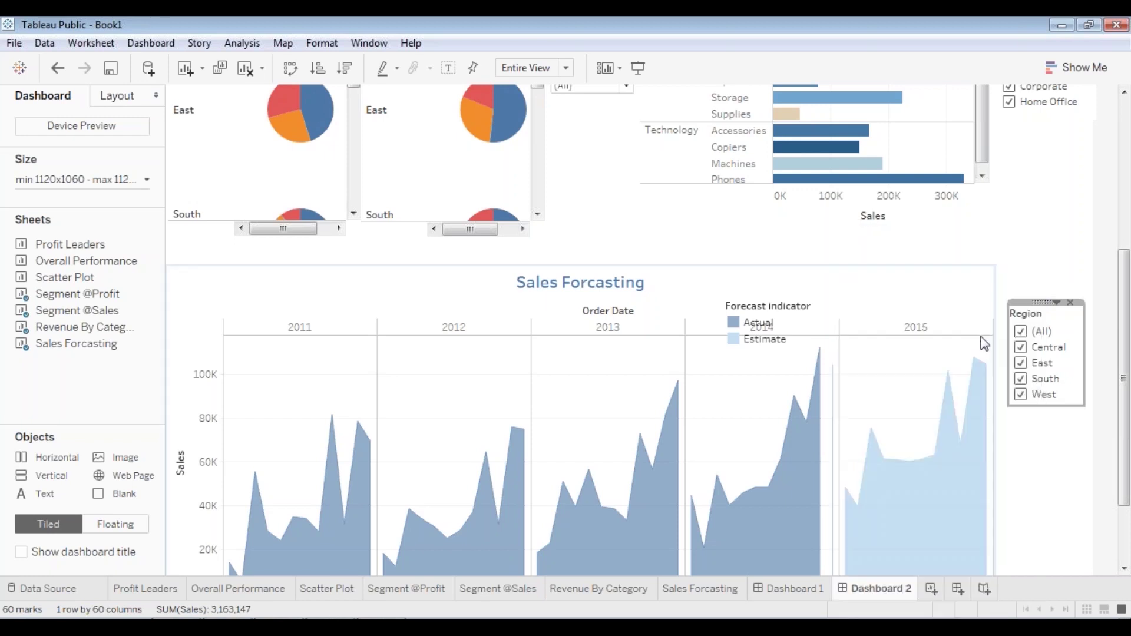
drag(1035, 303, 1039, 315)
click(1013, 340)
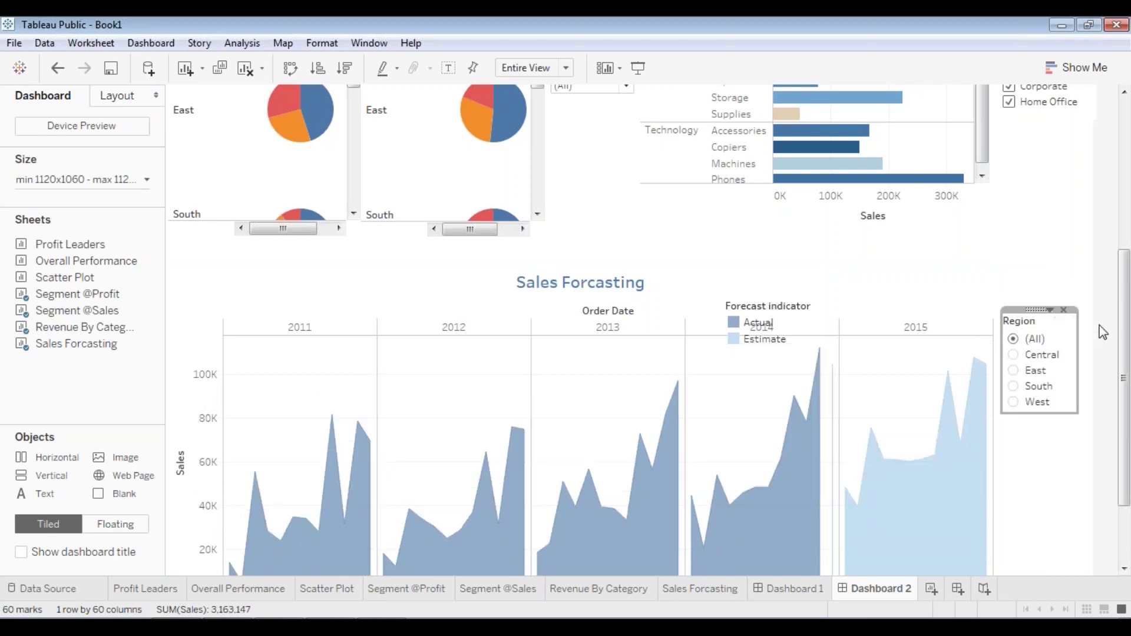
- Move the Region filter card beside the Sales Forcasting chart
scroll(1124, 380, down, 3)
drag(1078, 310, 1085, 316)
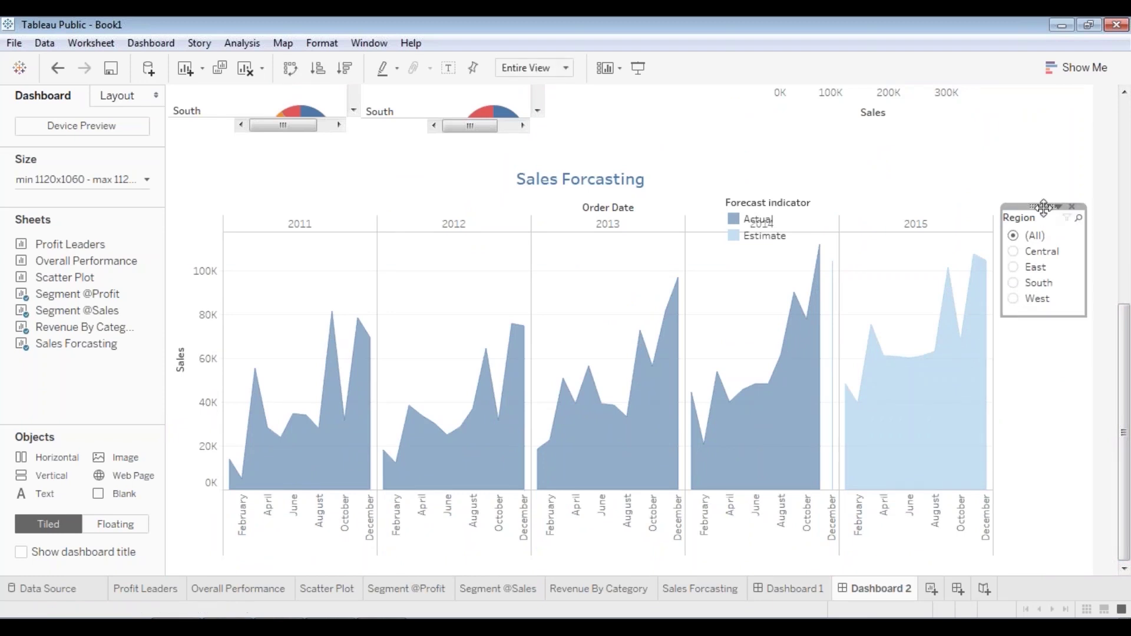
drag(1043, 208, 1048, 214)
click(1044, 417)
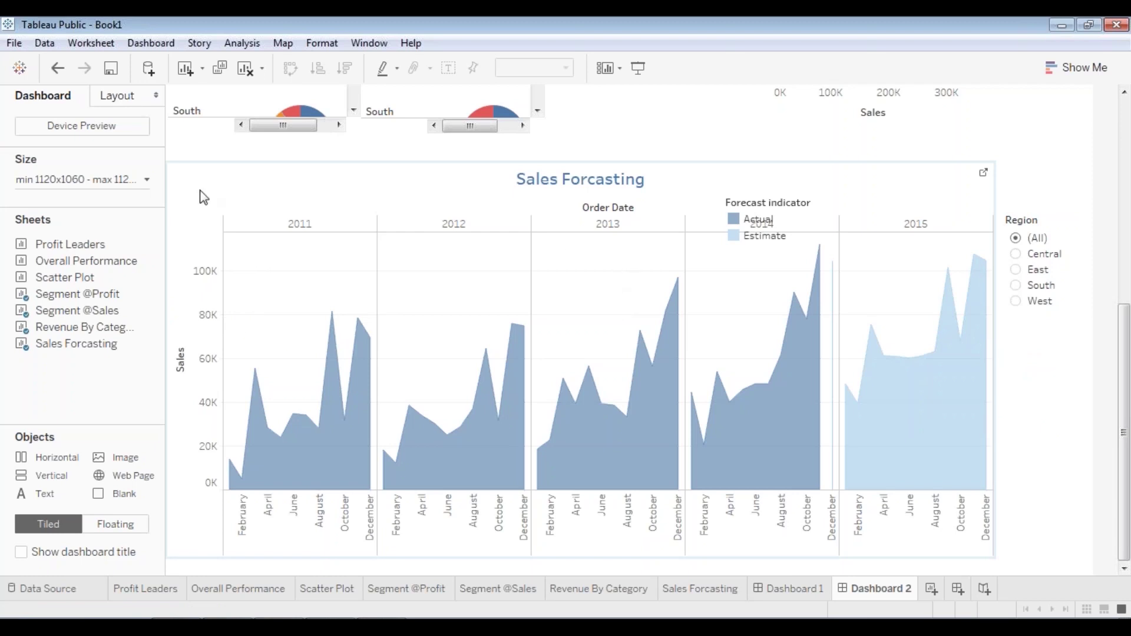
- Add a Category filter to the Sales Forcasting chart from its options menu
click(609, 175)
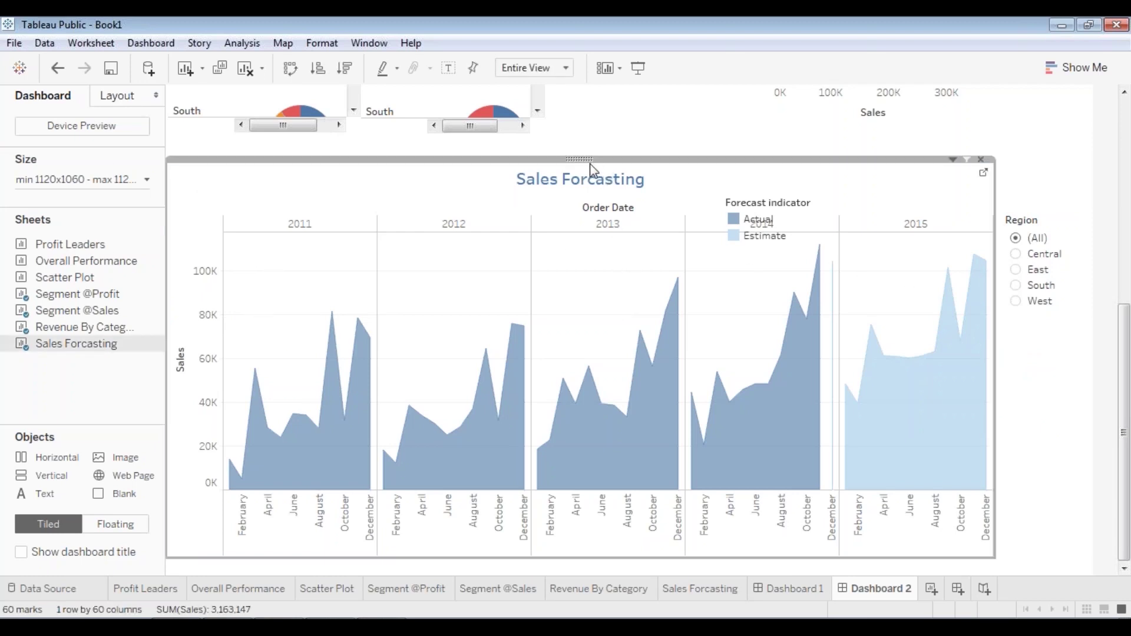
right_click(590, 164)
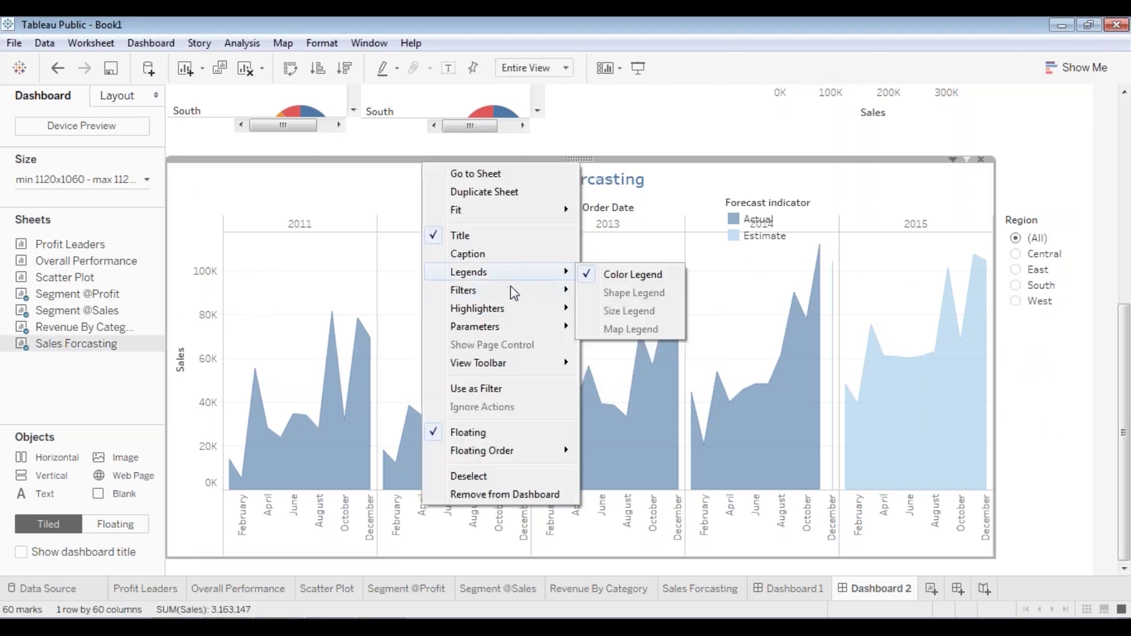
mouse_move(554, 290)
click(624, 319)
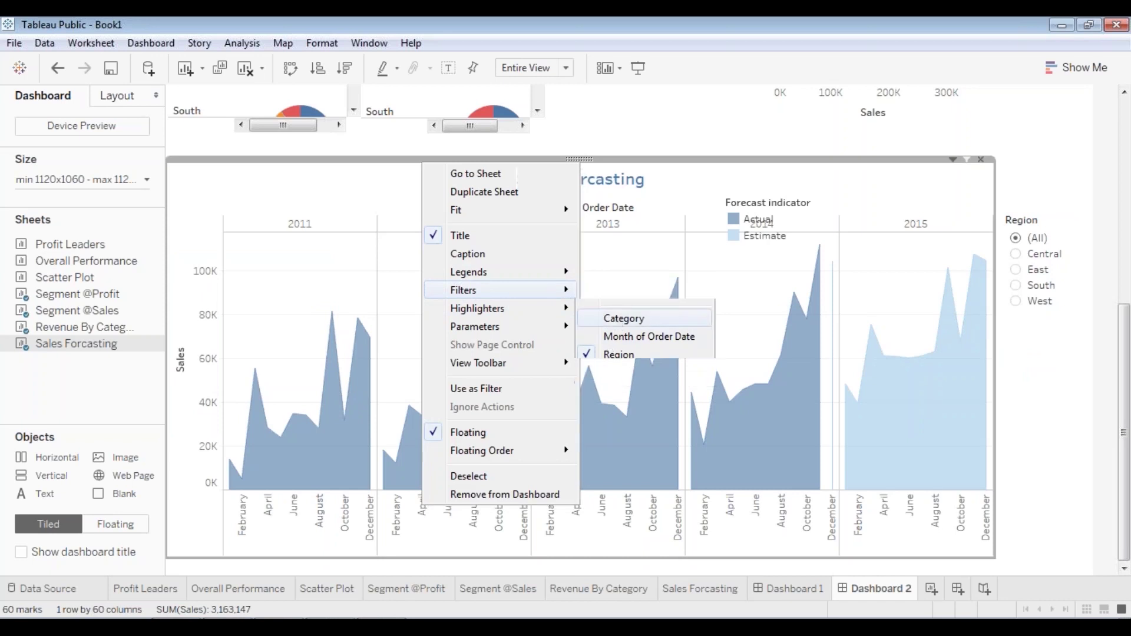
- Make the new Category filter card narrower beside the chart
click(1038, 183)
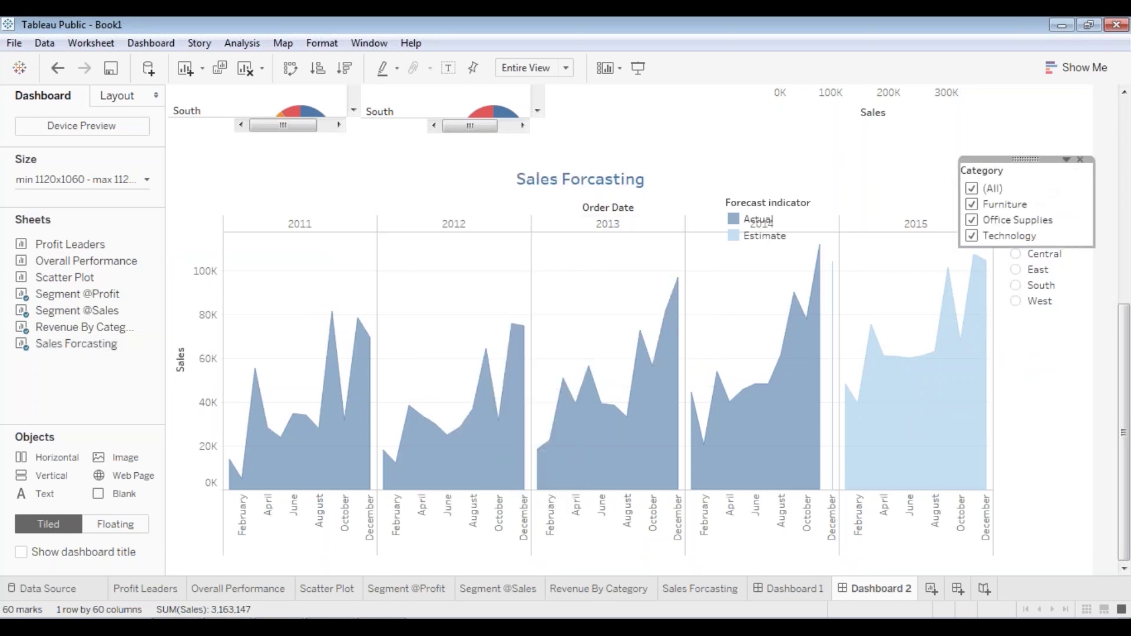
drag(1094, 171, 1048, 325)
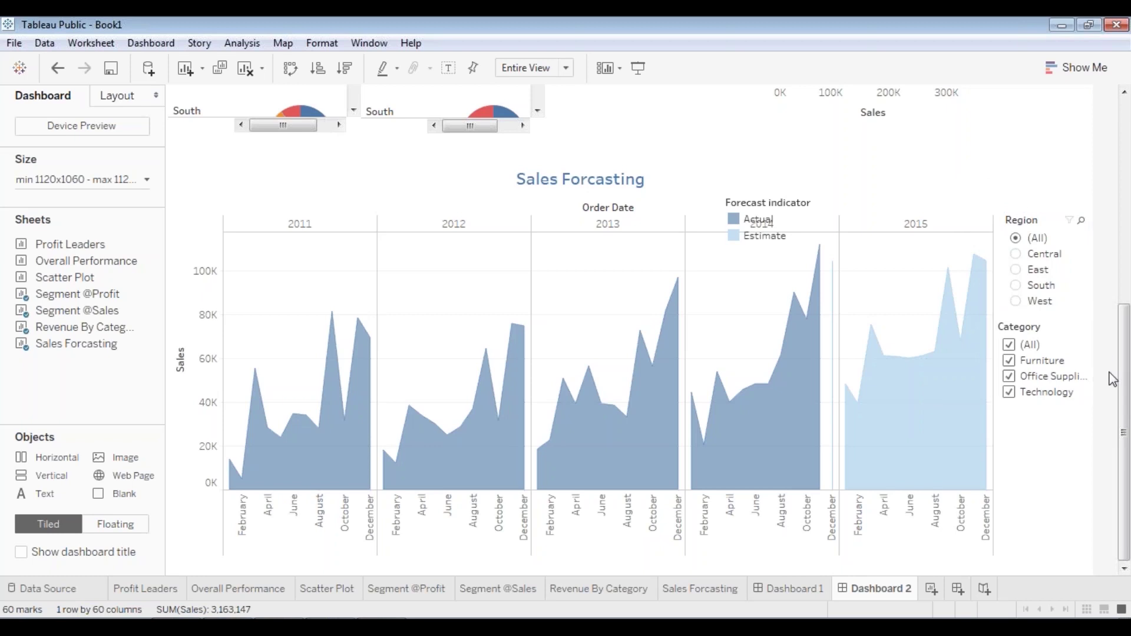
click(1052, 324)
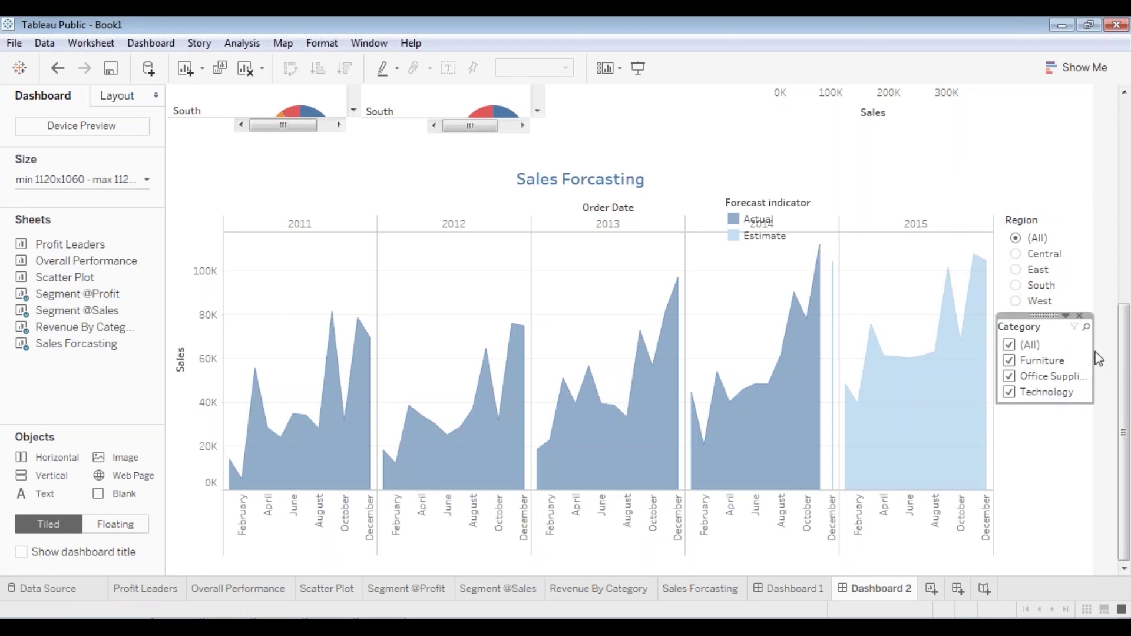
drag(1099, 358, 1049, 330)
- Reposition the Region filter and place the Forecast indicator legend above it
click(1032, 304)
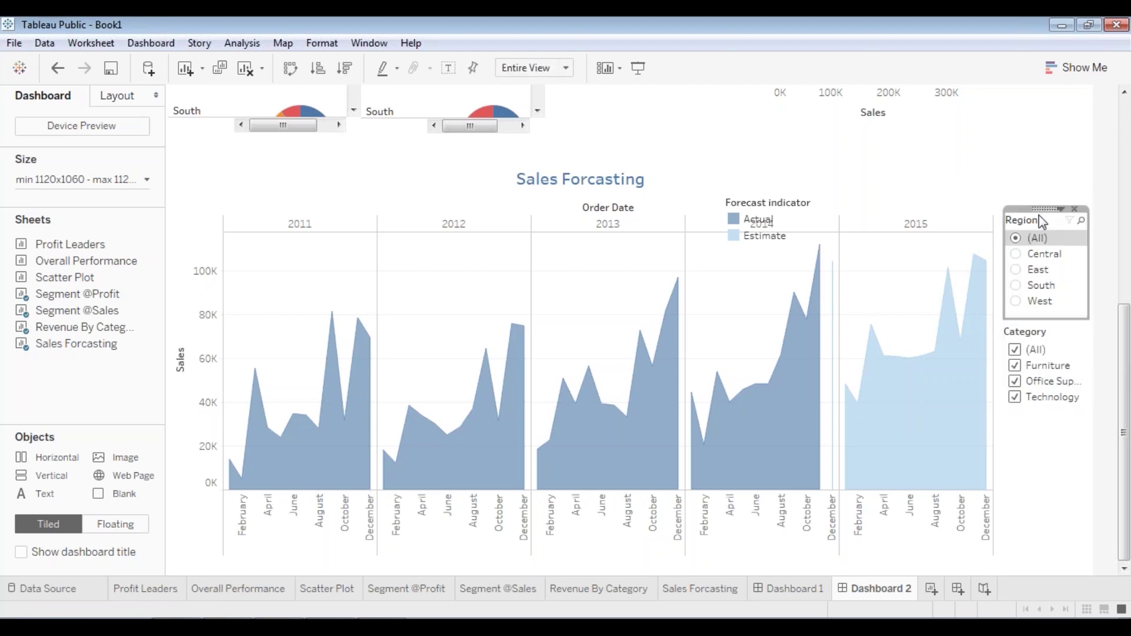
drag(1053, 208, 1039, 214)
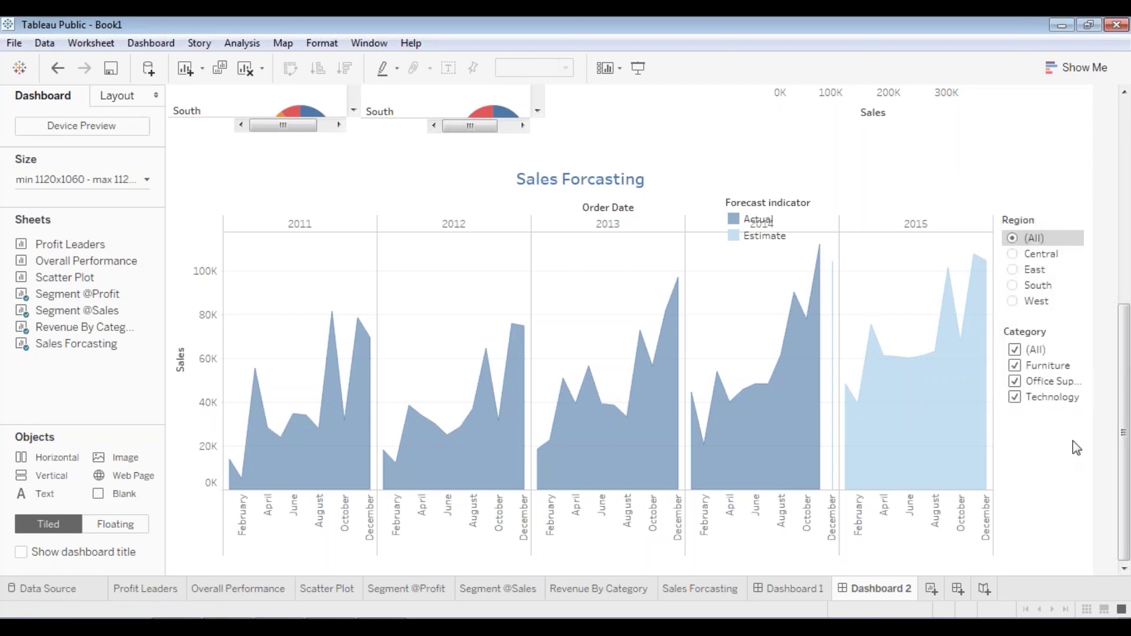
click(766, 226)
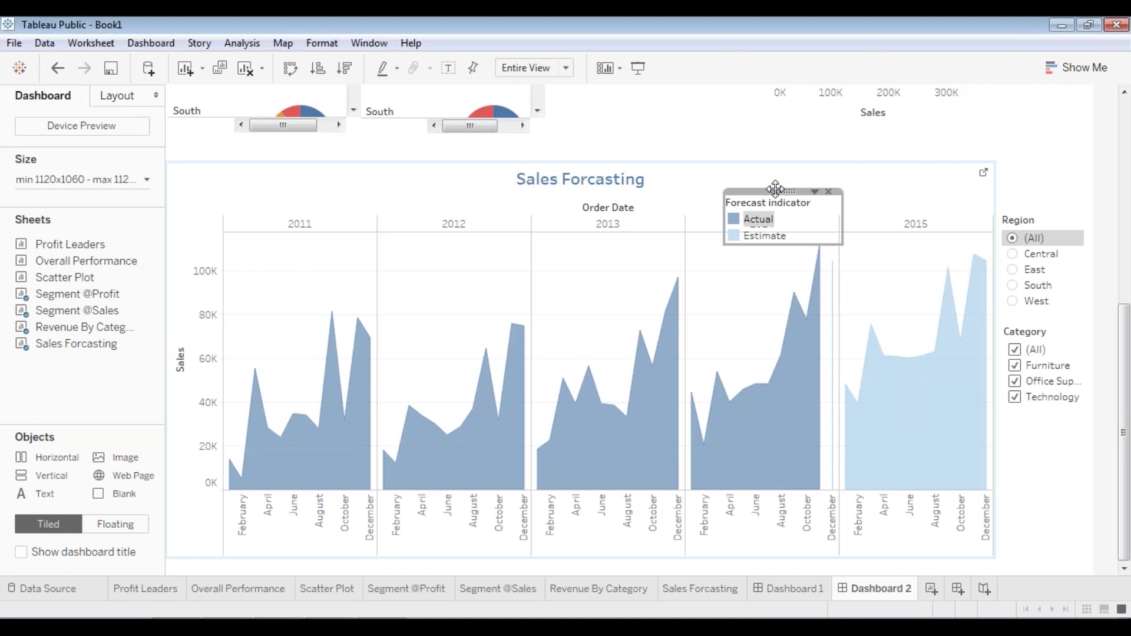
drag(772, 184, 918, 154)
click(1042, 163)
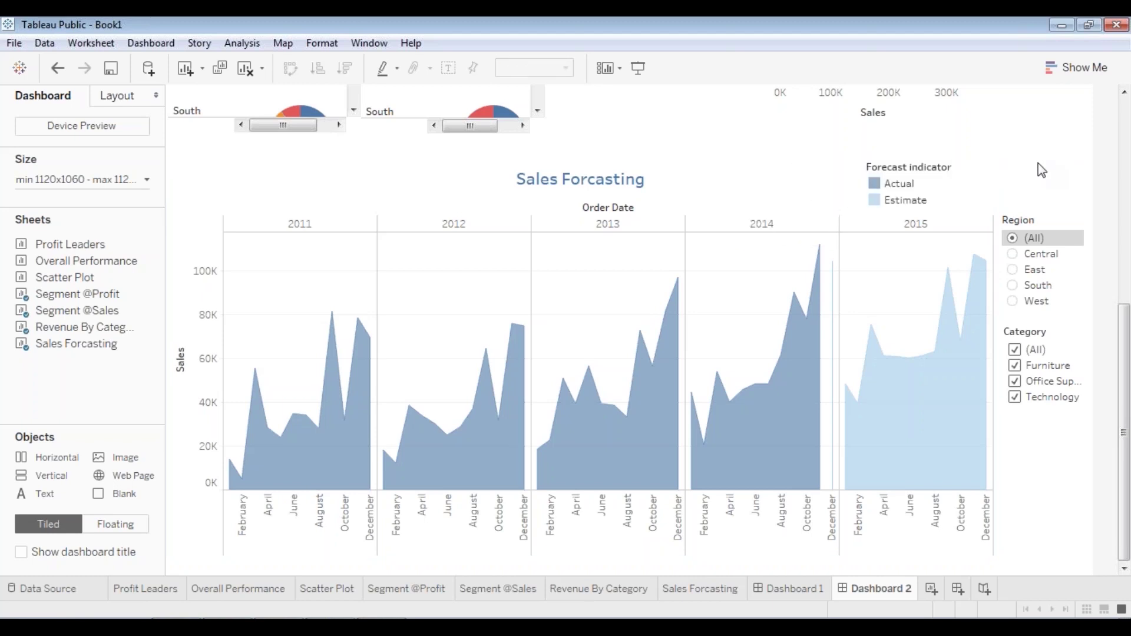
- In presentation mode, filter the forecast to East, then West, then back to (All) regions
click(637, 65)
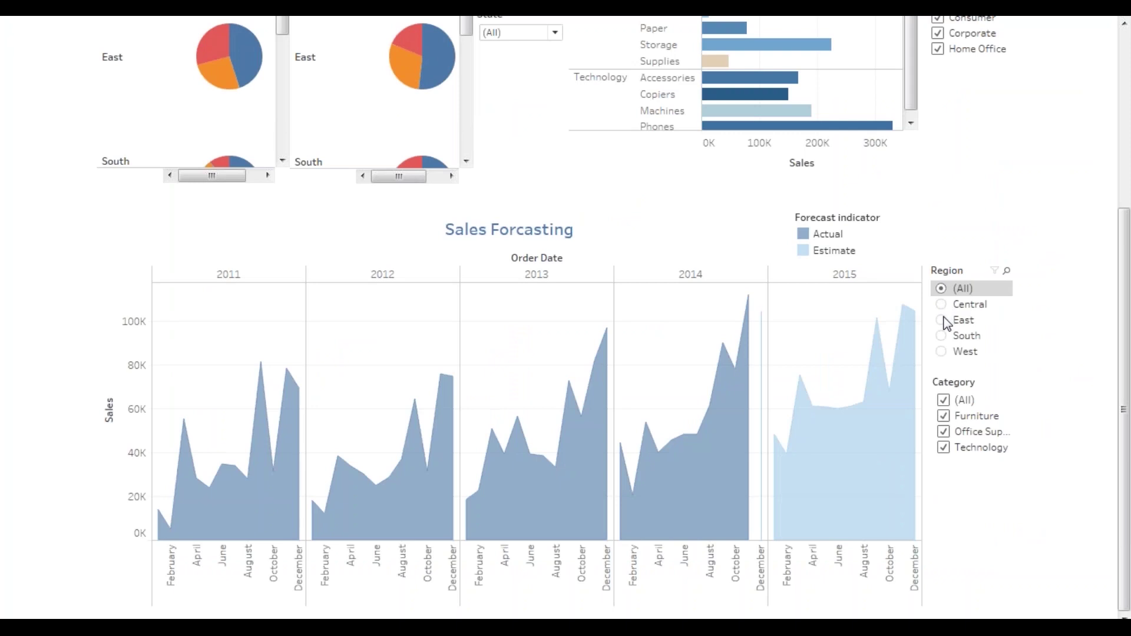
click(942, 320)
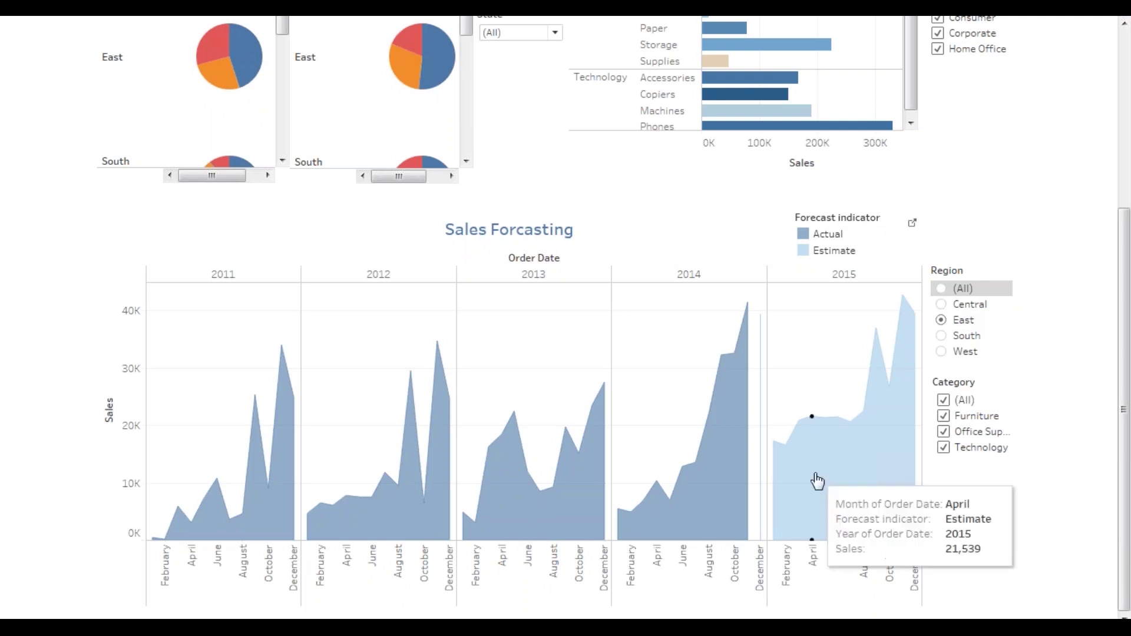
click(941, 352)
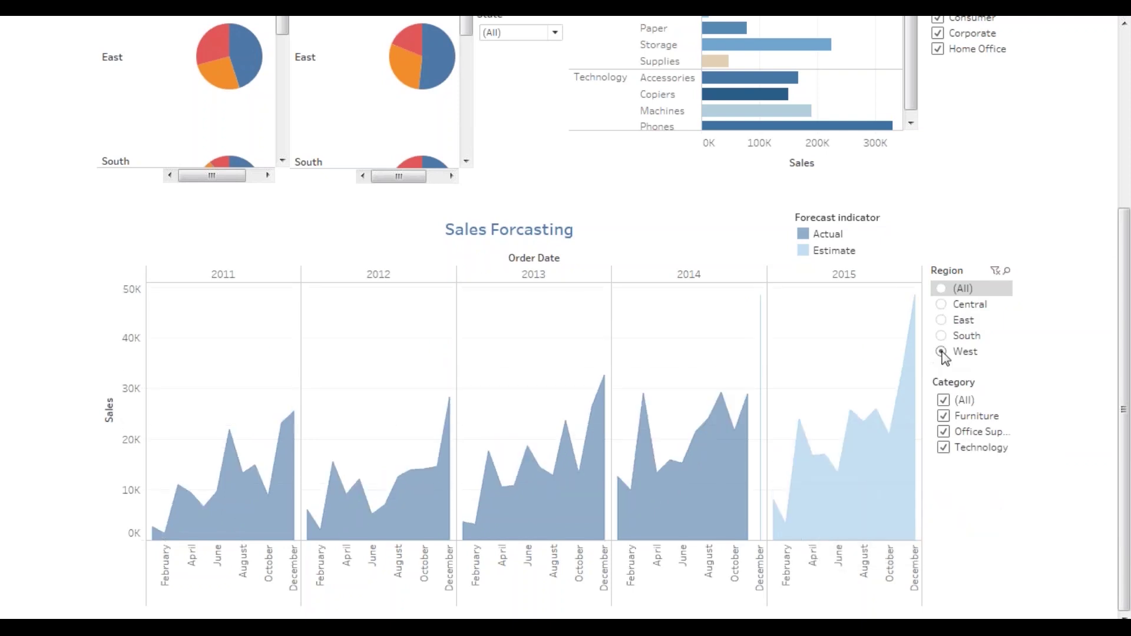
click(943, 288)
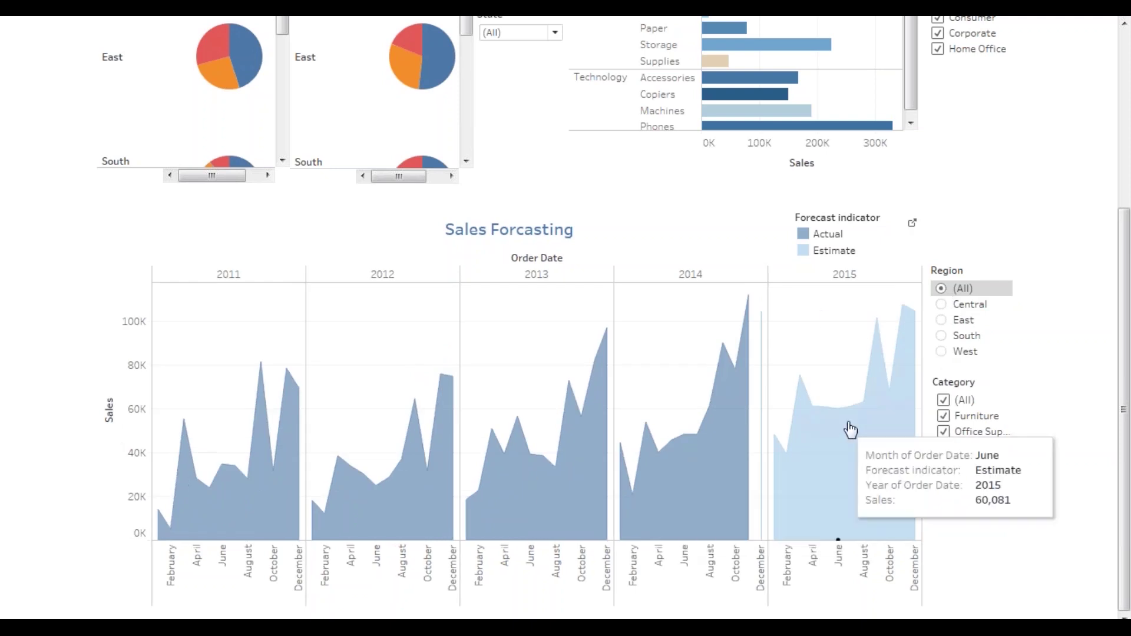
- Clear all categories, then re-add Furniture, Office Supplies and Technology to the forecast
click(943, 402)
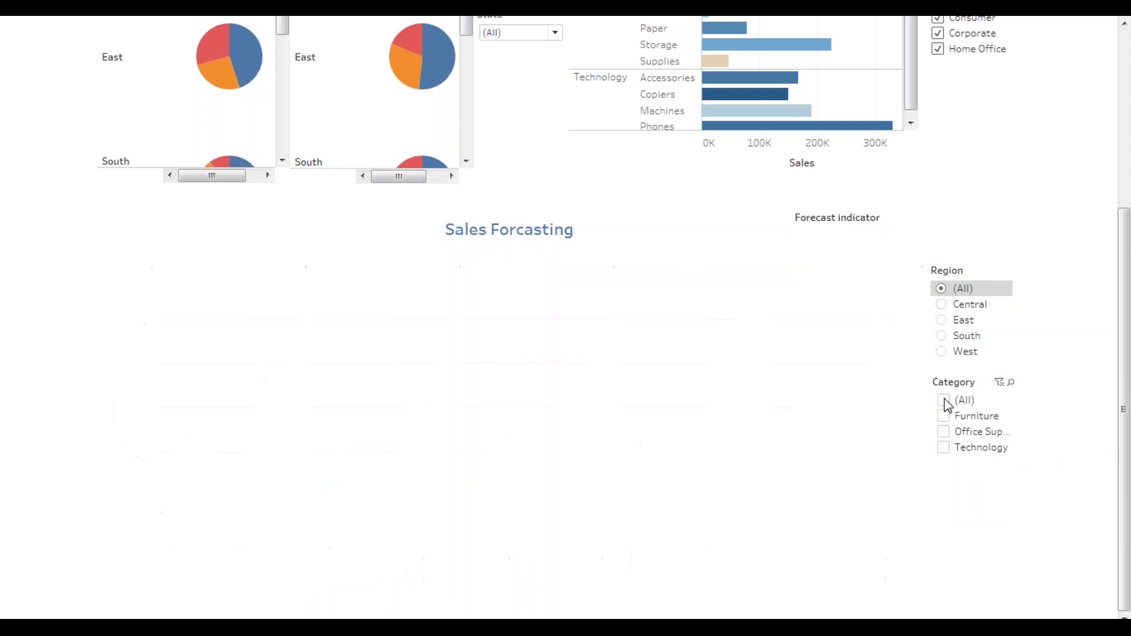
click(944, 417)
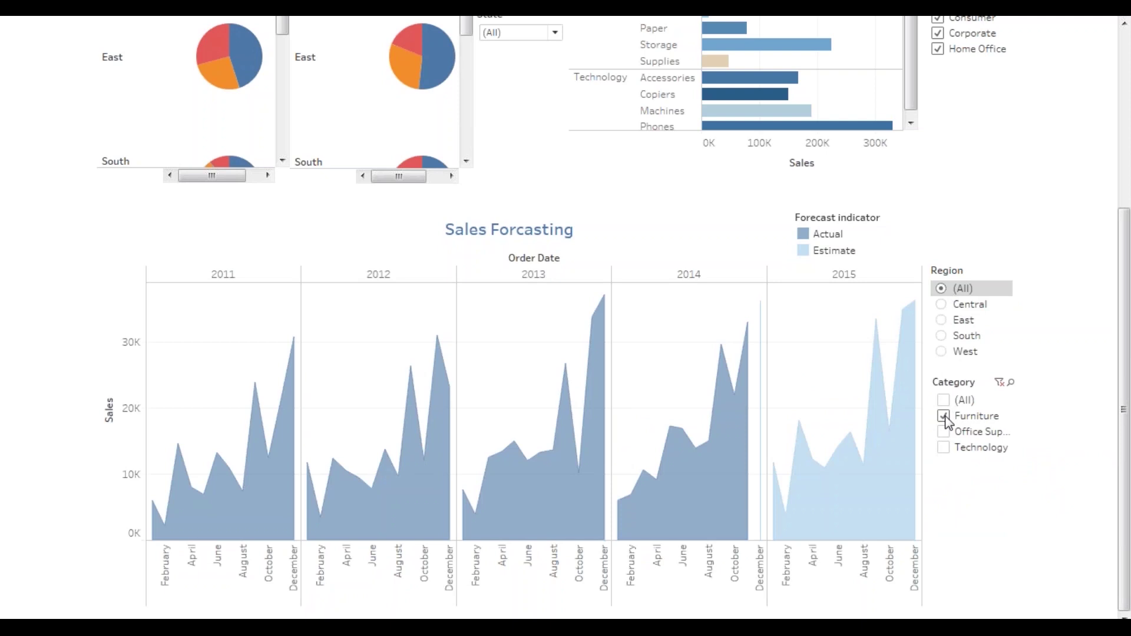
click(944, 432)
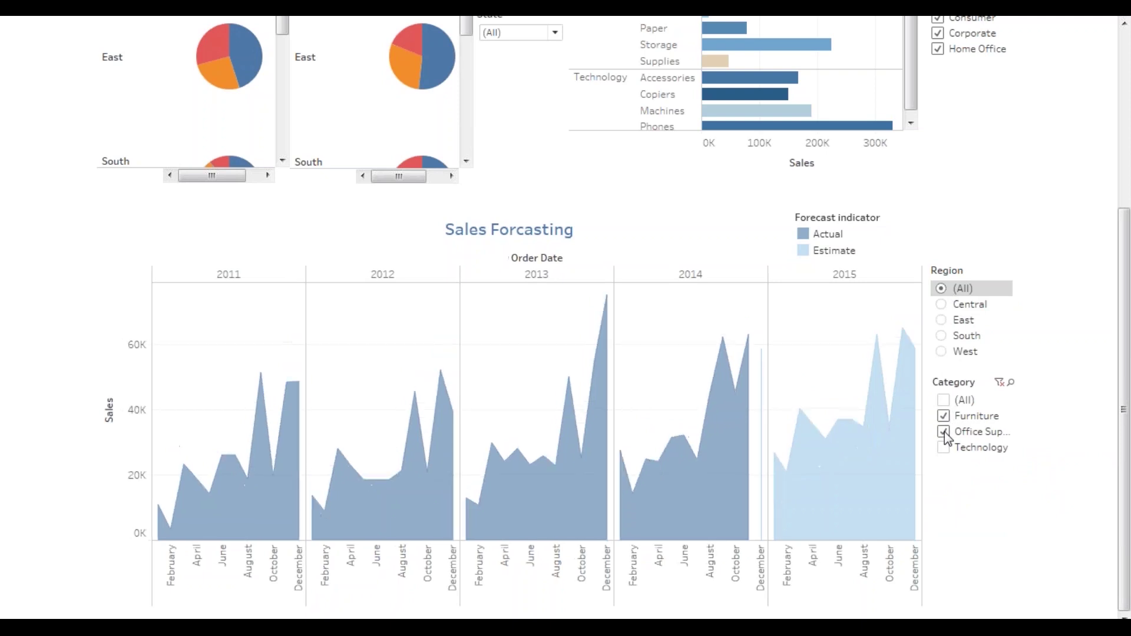
click(945, 449)
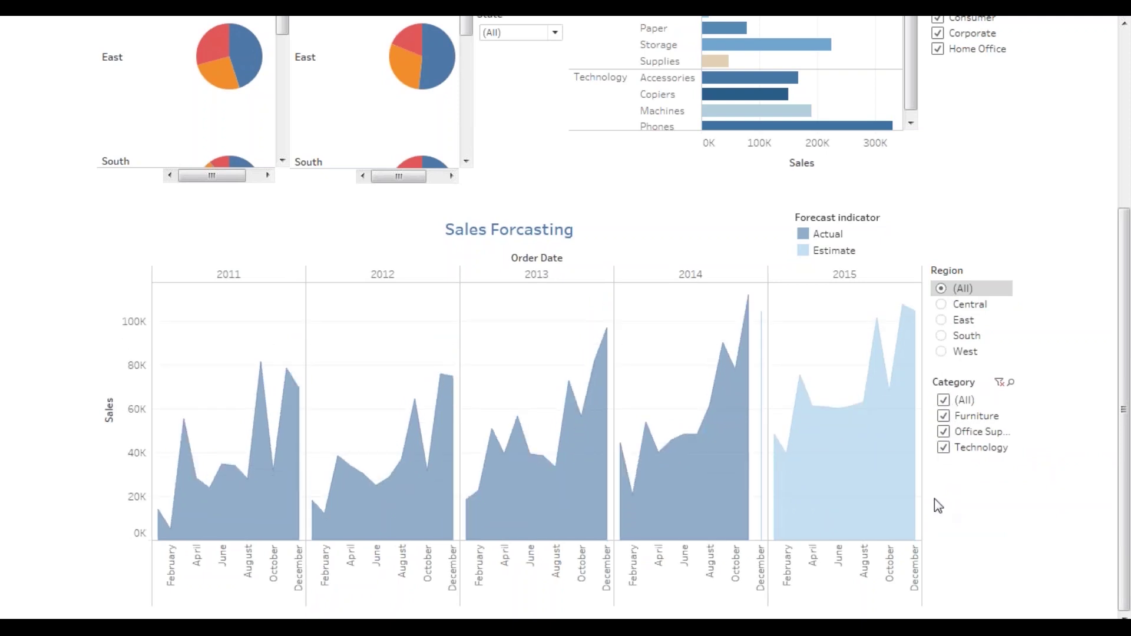
scroll(589, 319, up, 5)
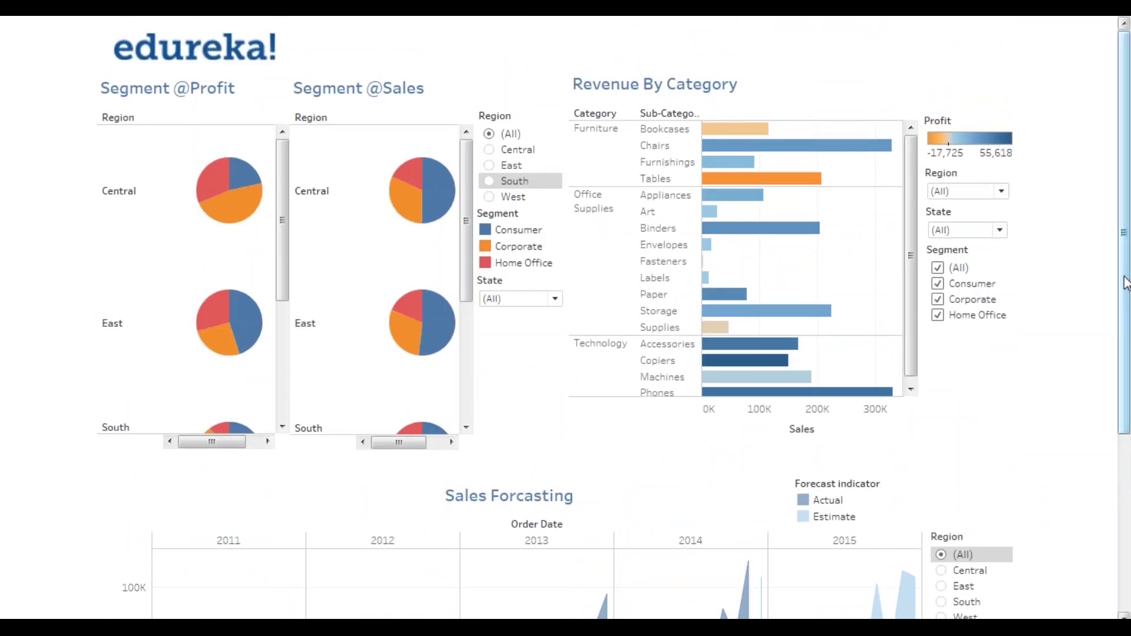
- Scroll through the Overall Performance and Scatter Plot dashboard, opening and closing the Region dropdown unchanged
drag(1125, 283, 1128, 253)
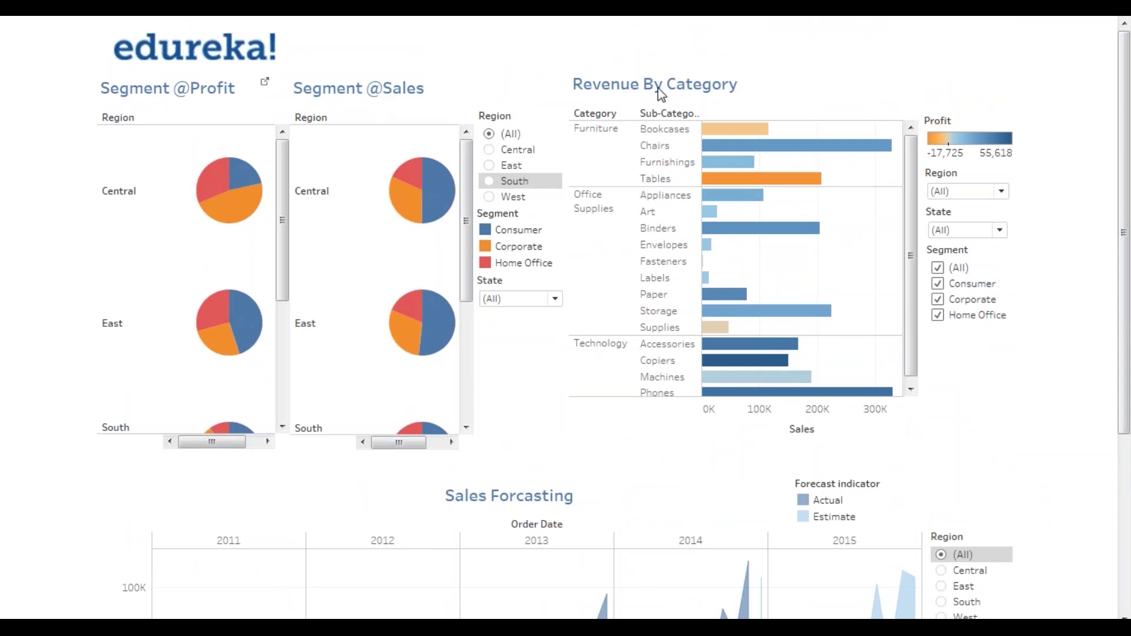
drag(1124, 245, 1124, 424)
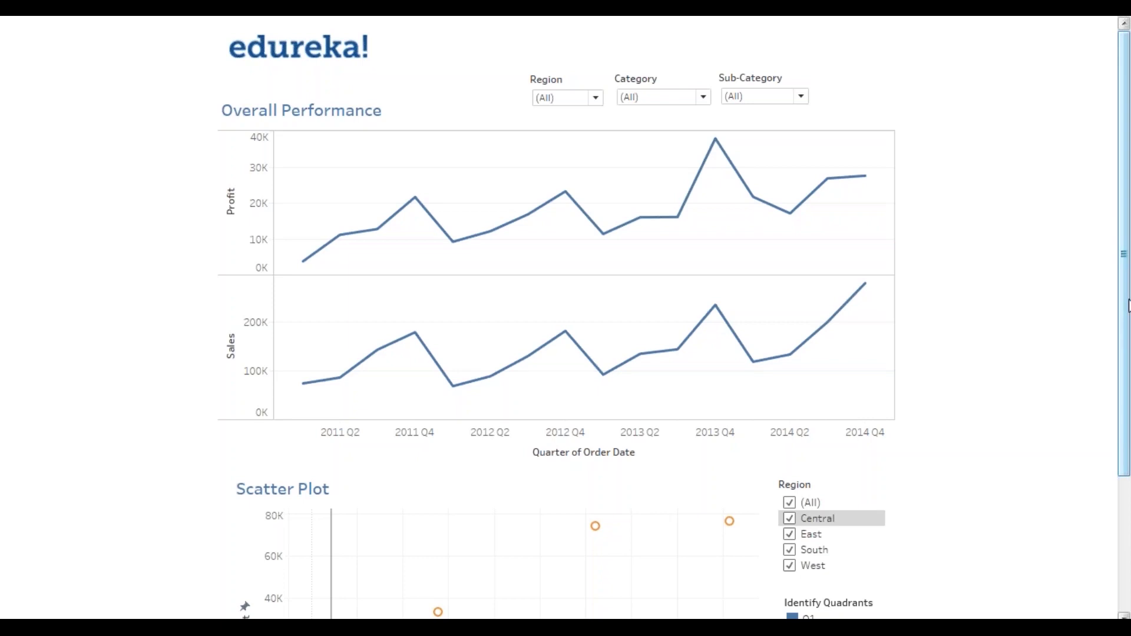
drag(1128, 305, 1127, 348)
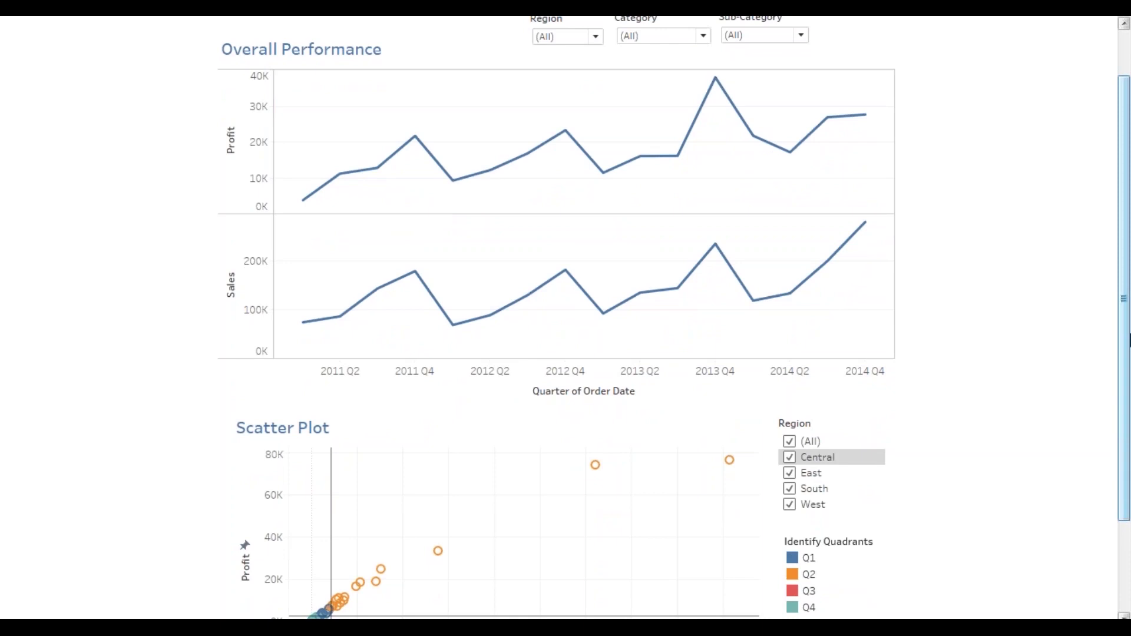
drag(1126, 375, 1126, 334)
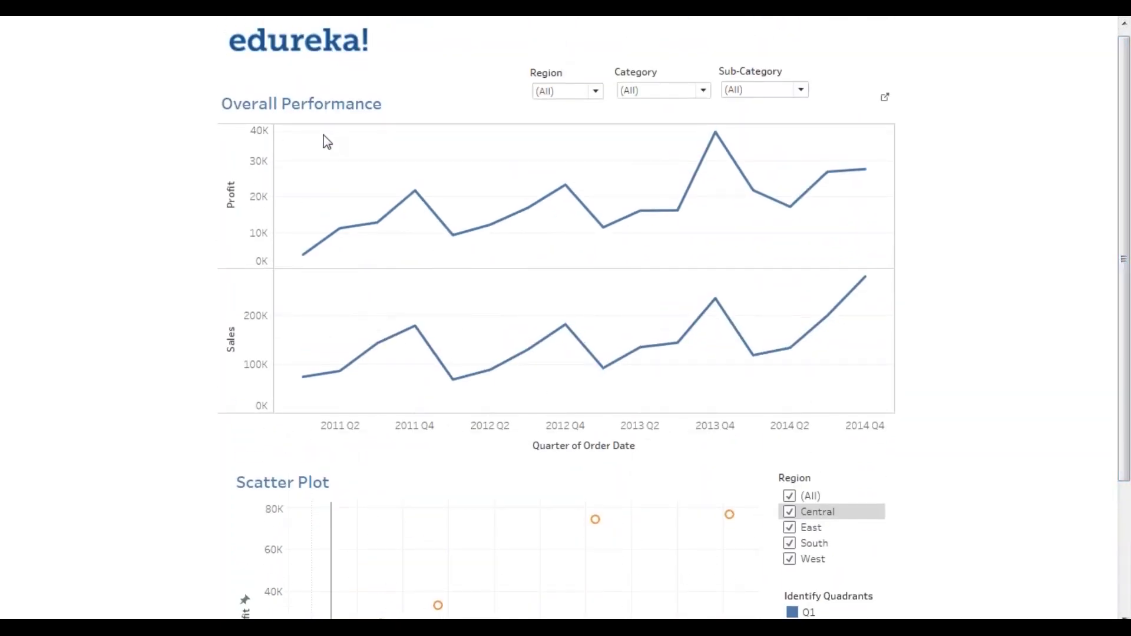
mouse_move(1128, 281)
mouse_down()
mouse_move(1129, 389)
mouse_move(1128, 262)
mouse_up()
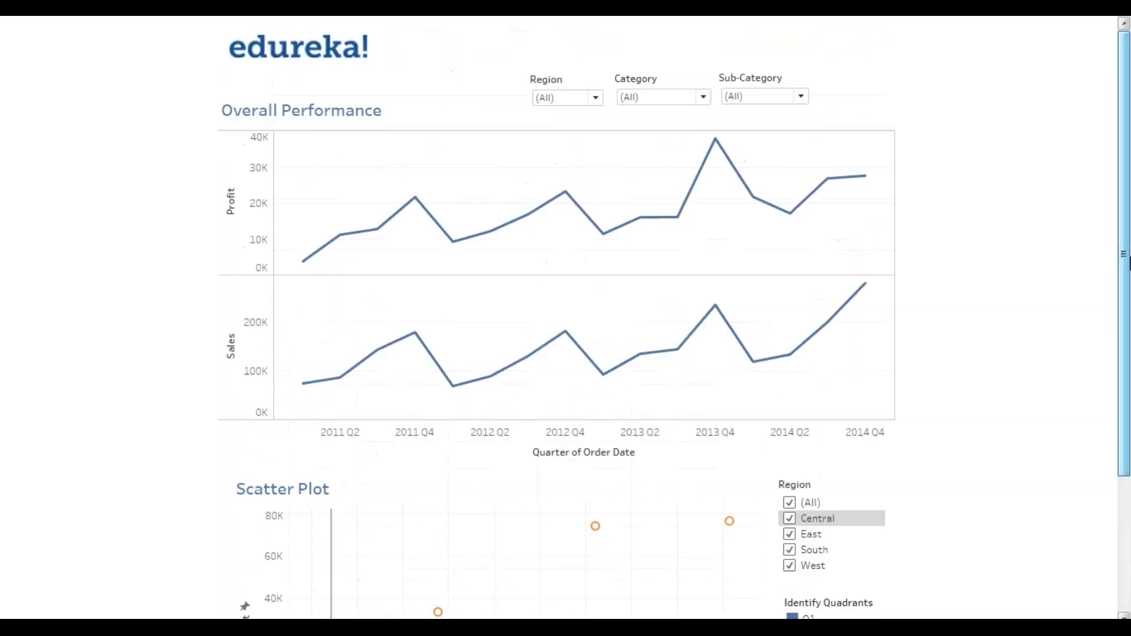
click(567, 100)
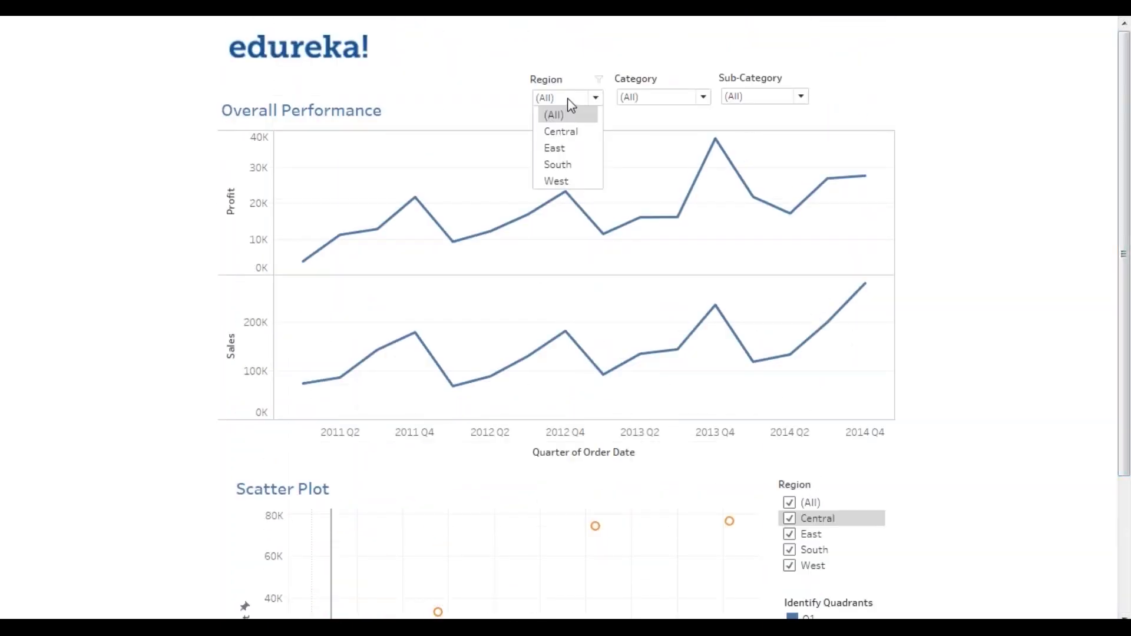
click(950, 171)
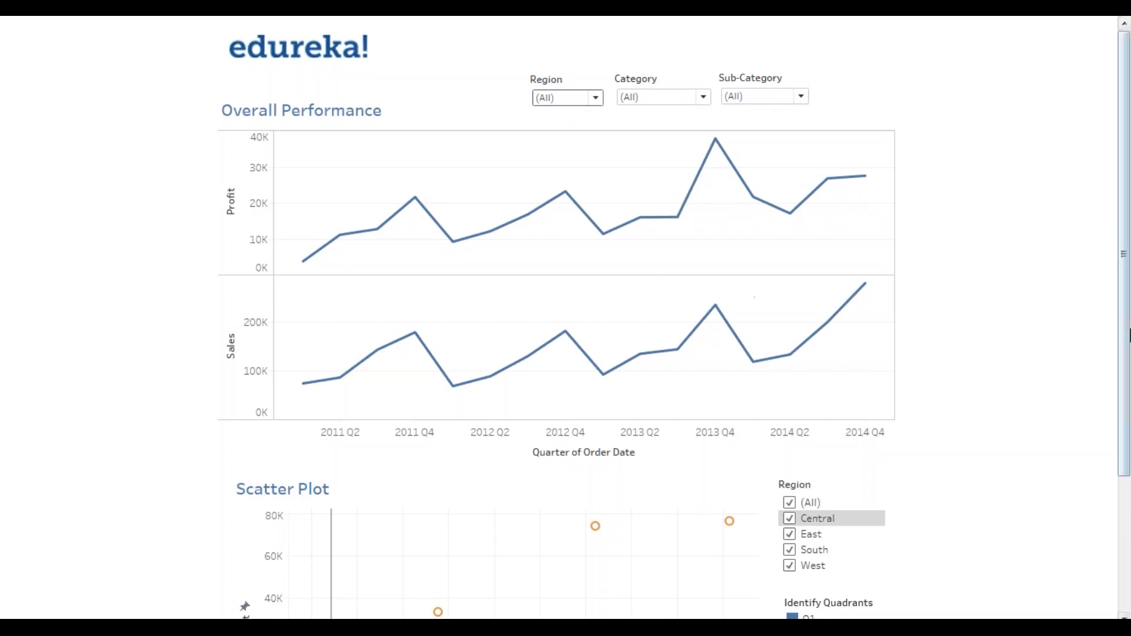
drag(1129, 340, 1129, 475)
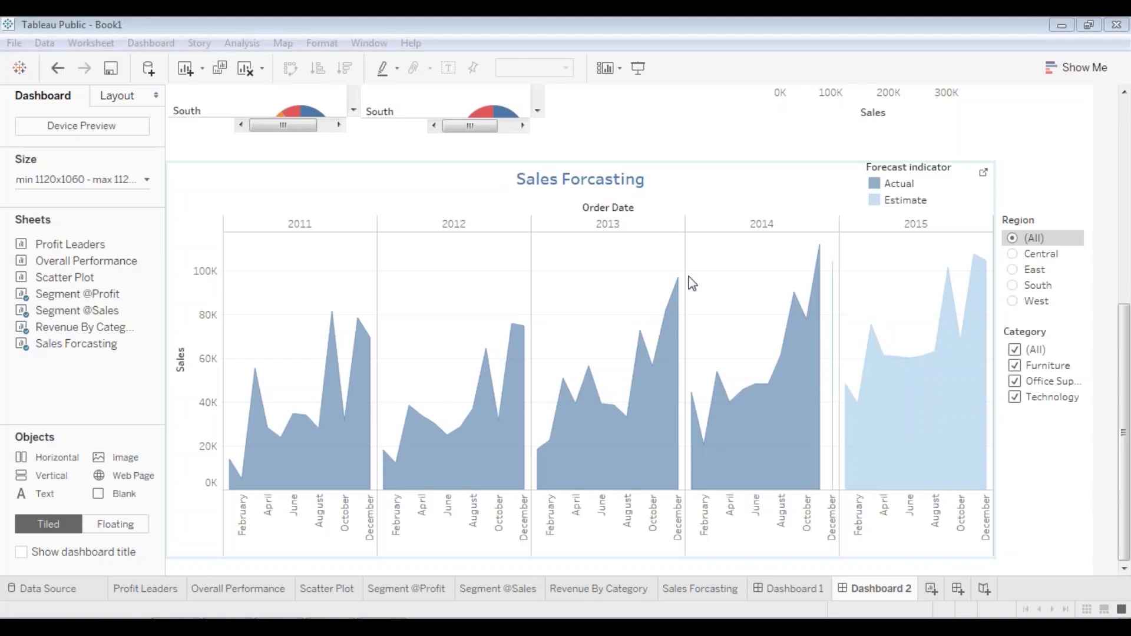
- Choose Save to Tableau Public As... from the File menu
click(14, 43)
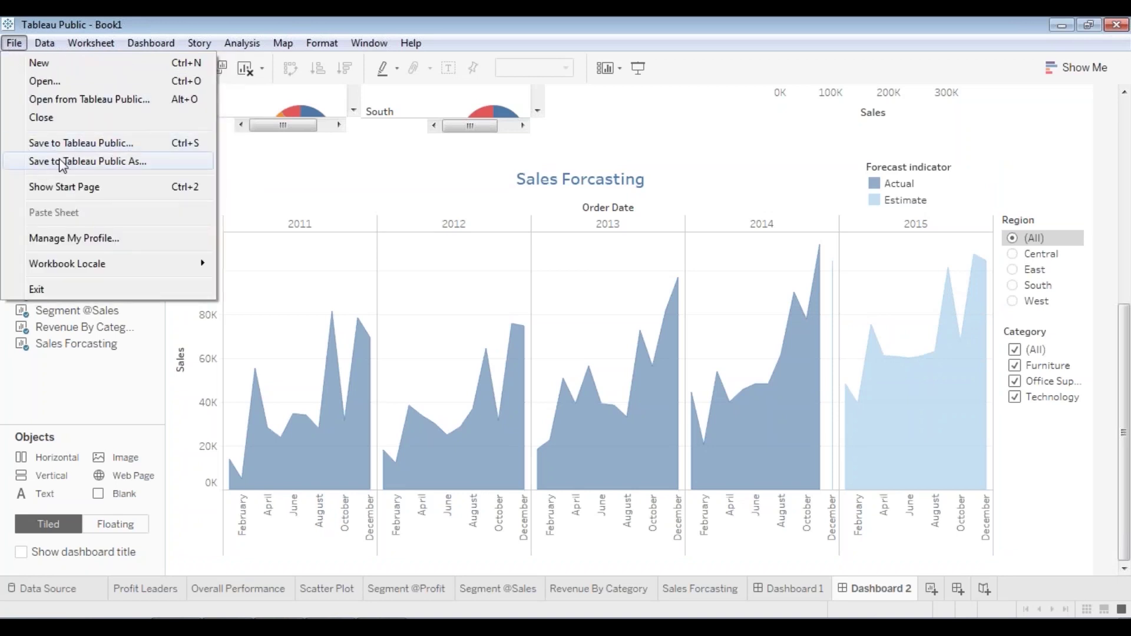
click(76, 145)
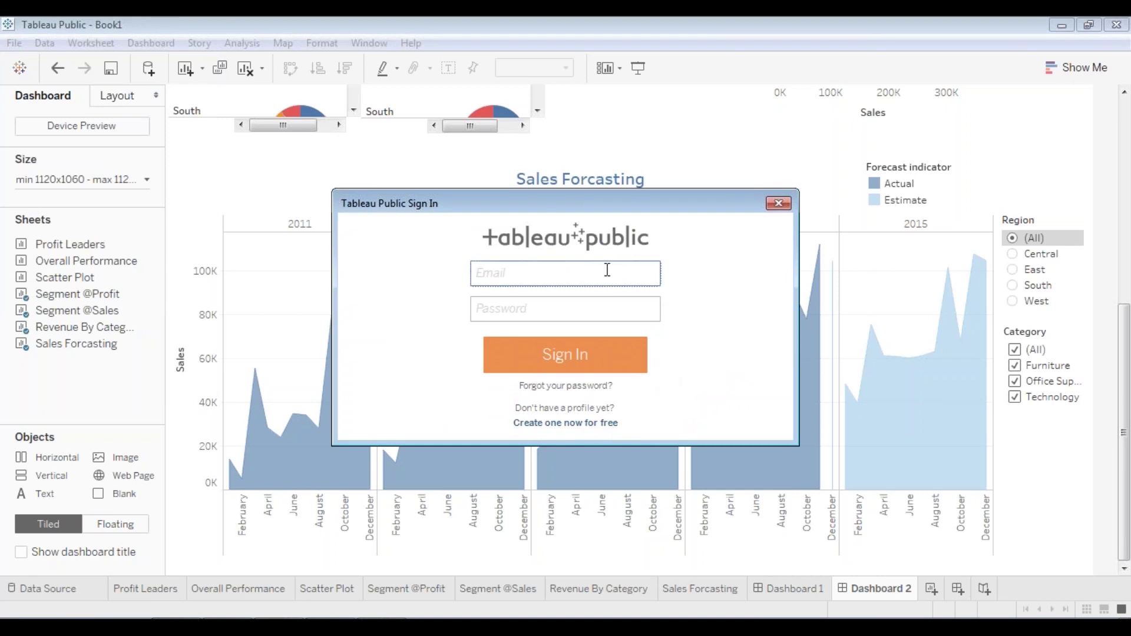
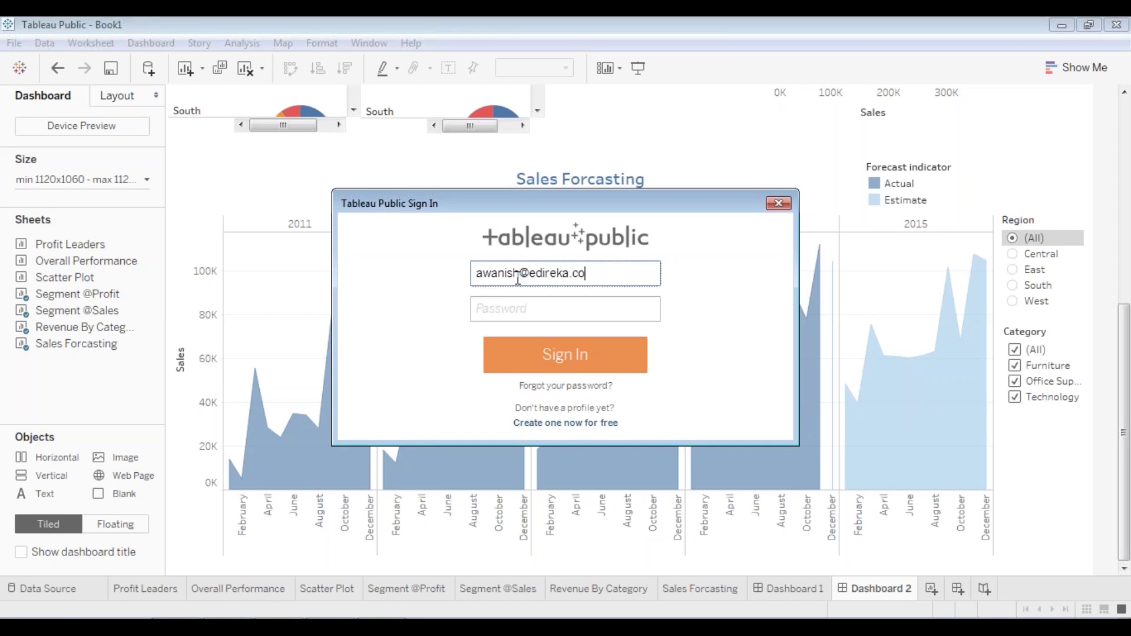
- Sign in with the account e-mail, fixing its domain typo, and password, then select the Book1 title
click(535, 302)
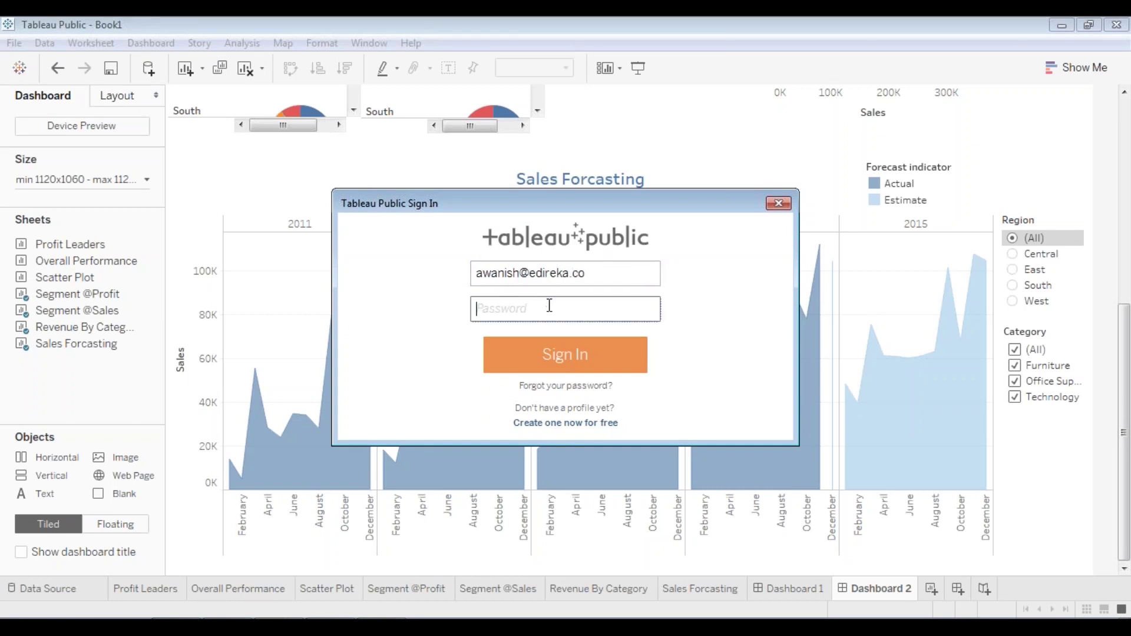
click(547, 273)
double_click(547, 272)
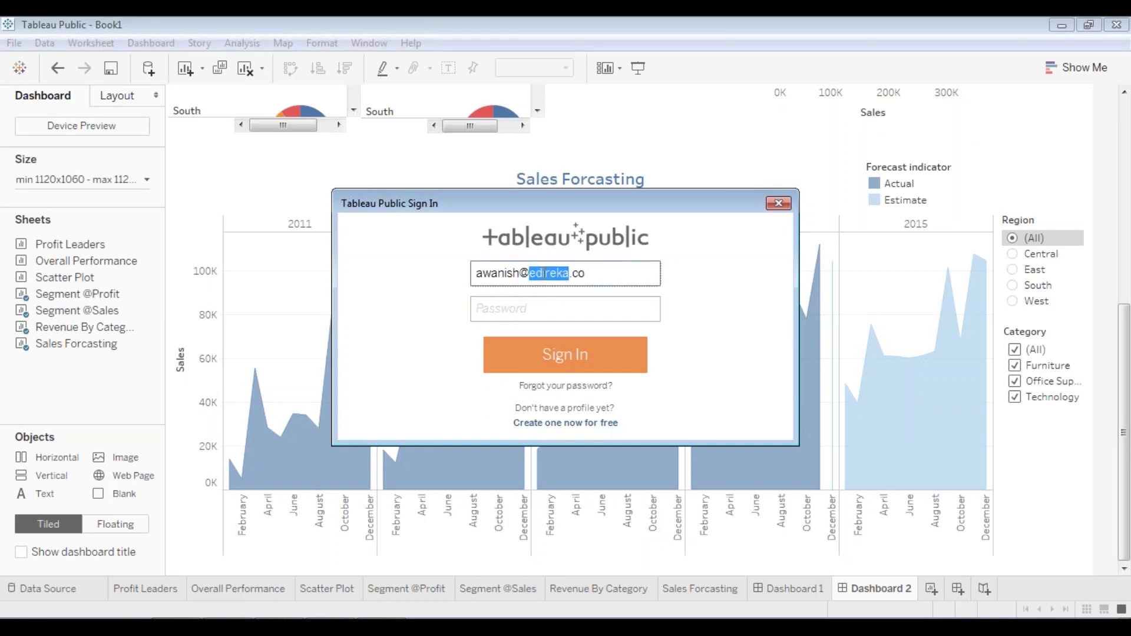
click(572, 306)
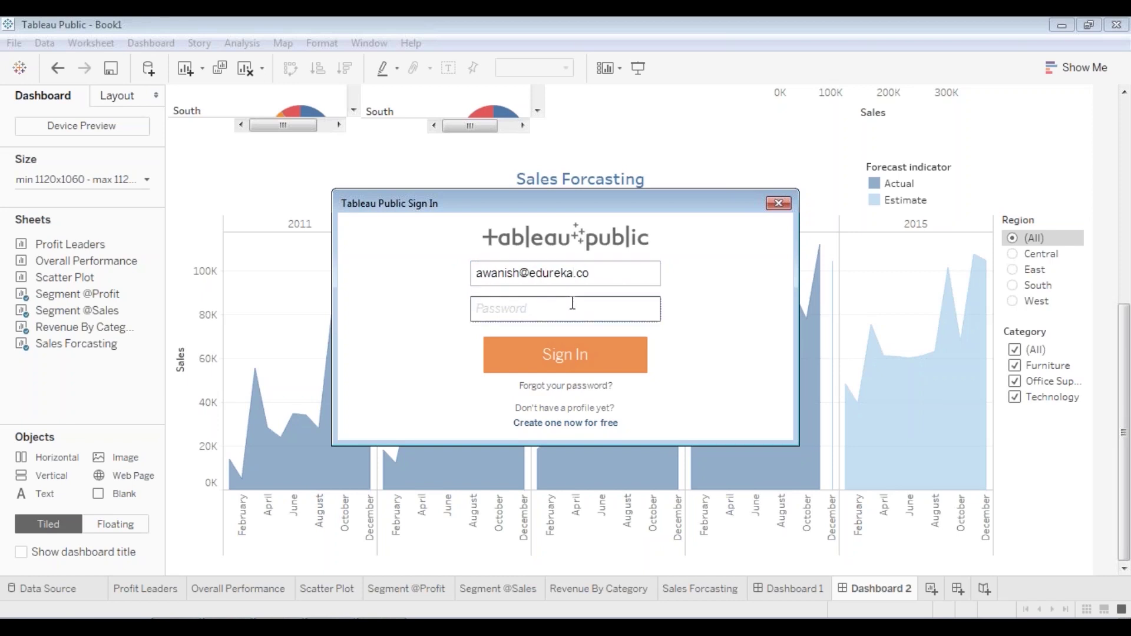
text(••)
click(581, 358)
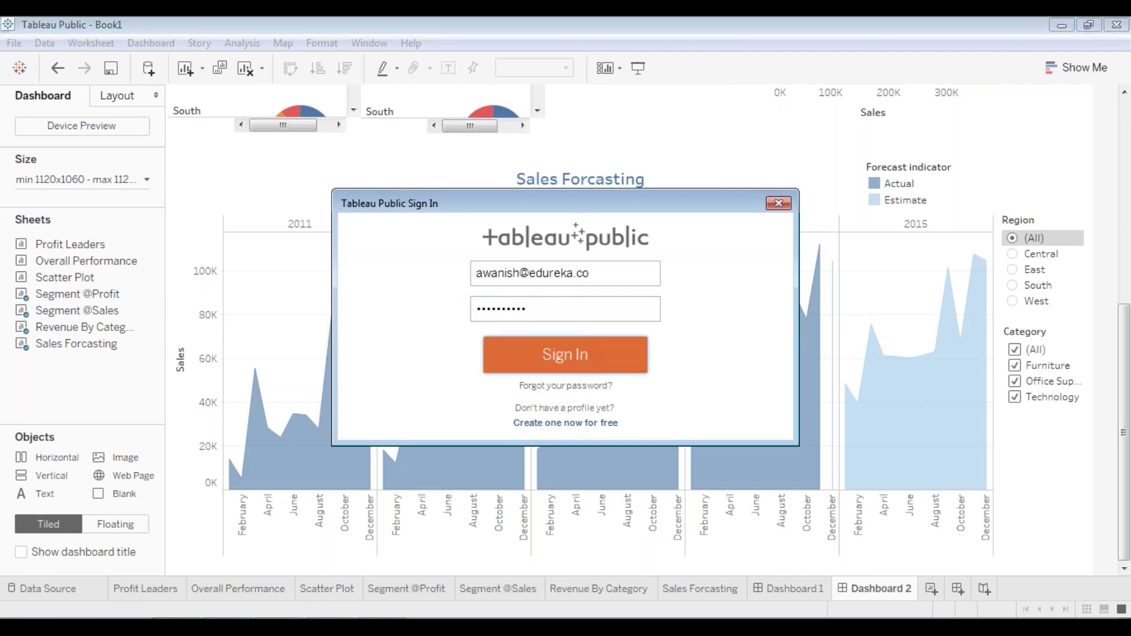
double_click(451, 313)
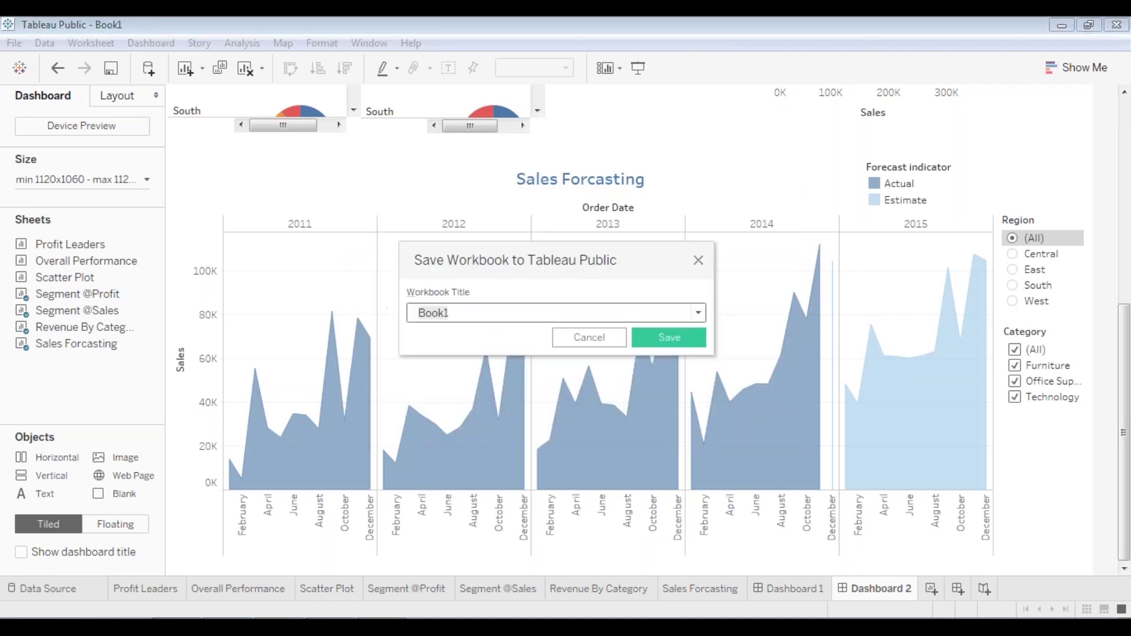
- Title the workbook Superstore_Dashboard and save it to Tableau Public
text(Superstore_Dashboard)
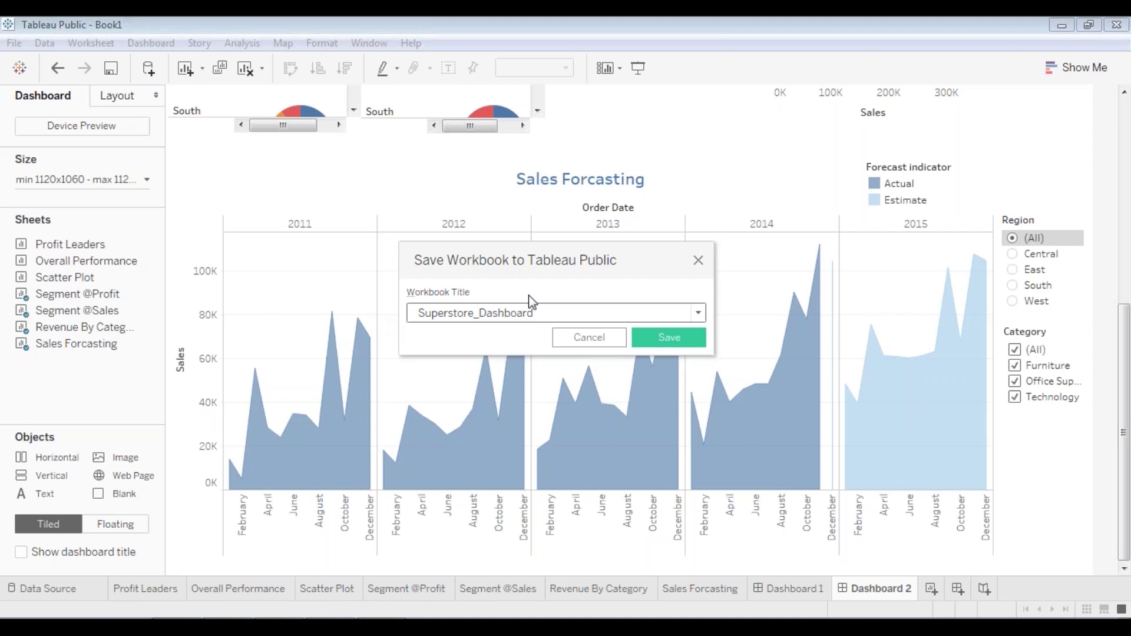
click(659, 342)
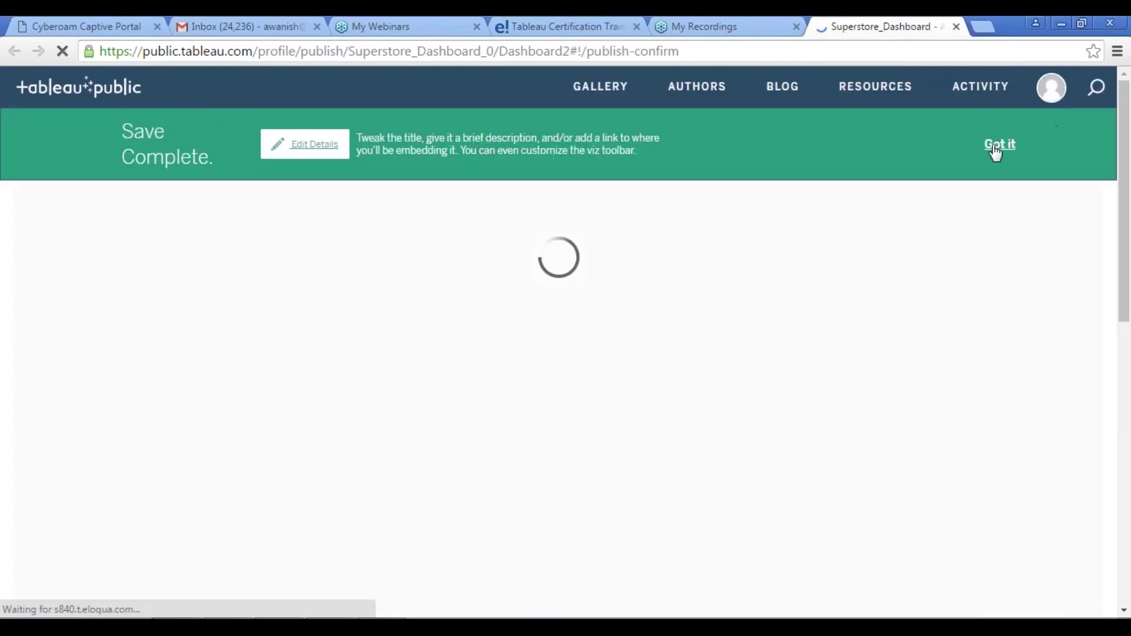
- Dismiss the Save Complete notice, glance at the workbook details, and view the dashboard full screen
click(997, 147)
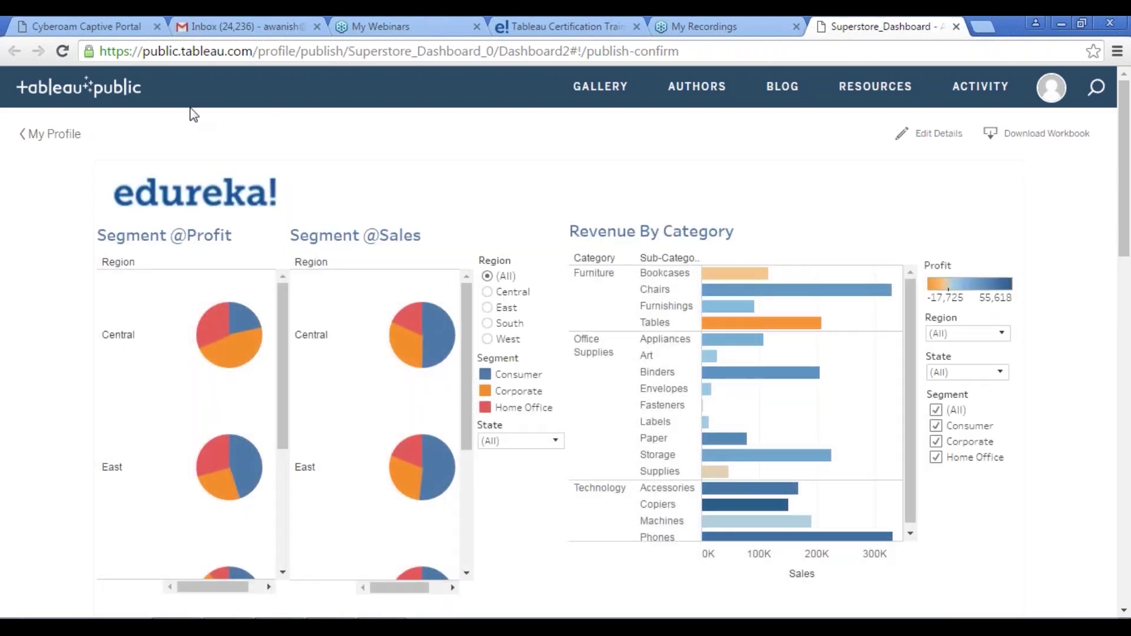
scroll(193, 117, down, 12)
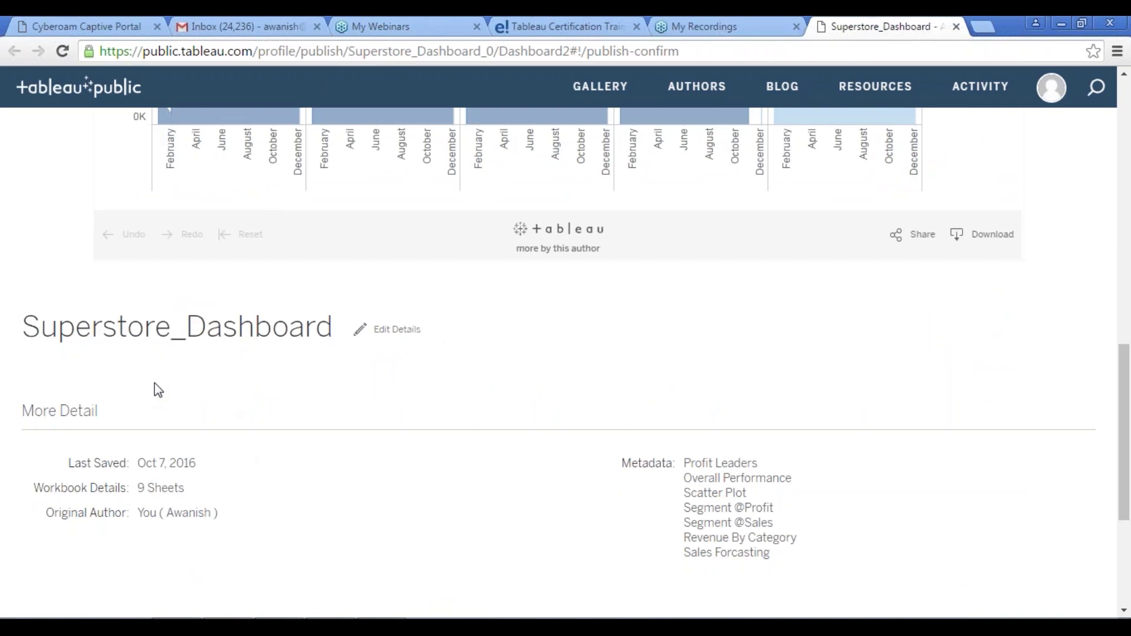
scroll(707, 354, up, 12)
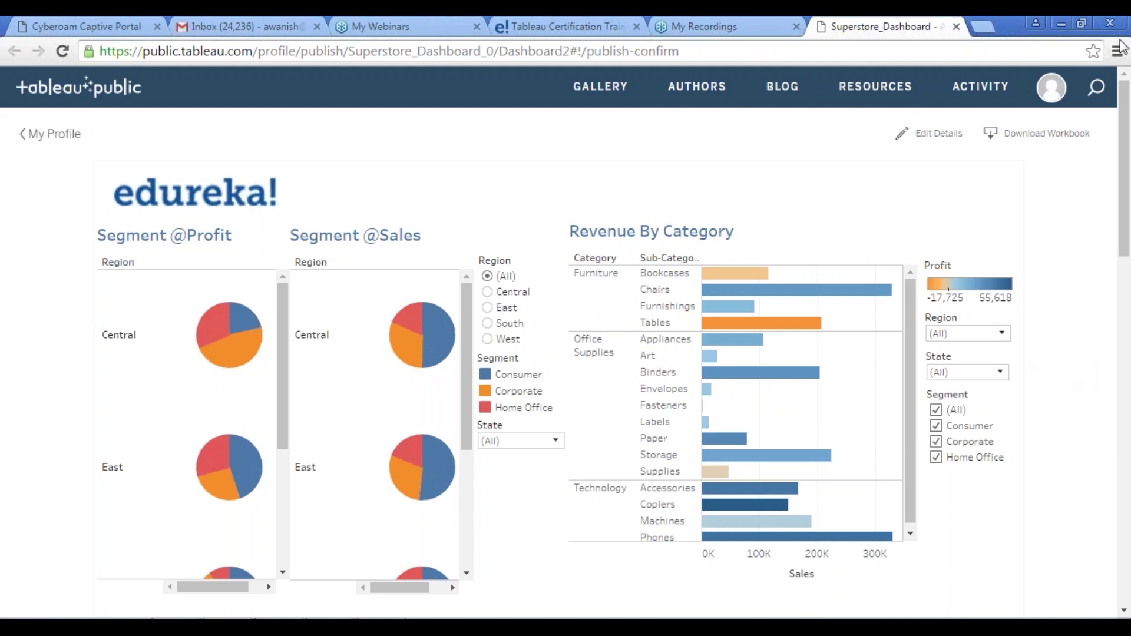
key(F11)
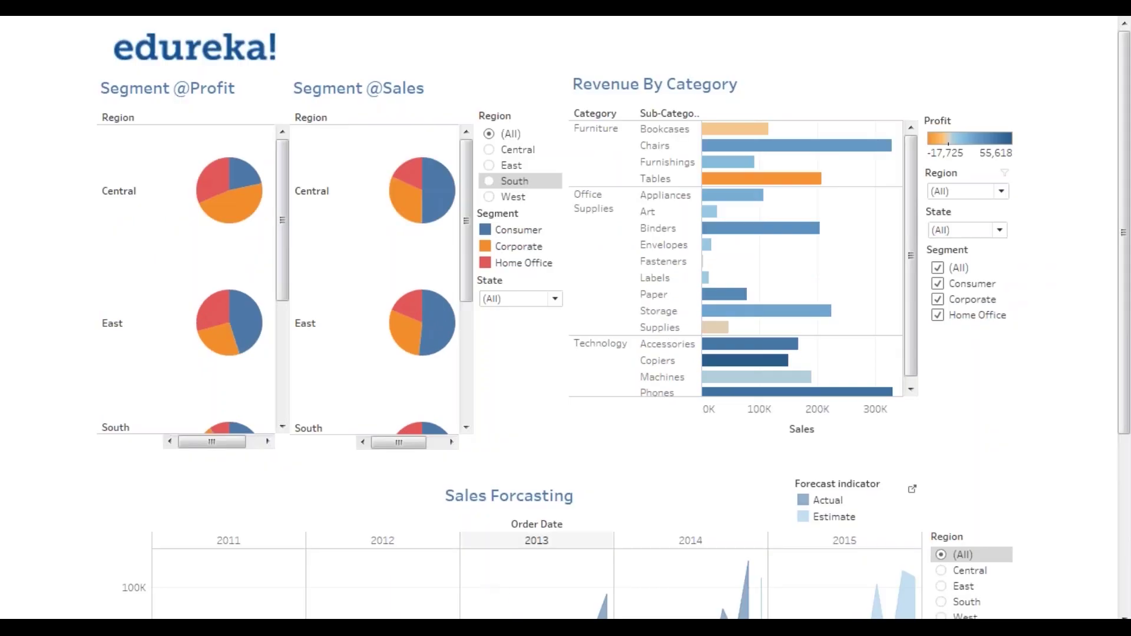
- Switch back to the desktop workbook and open the Profit Leaders map sheet
key(alt+Tab)
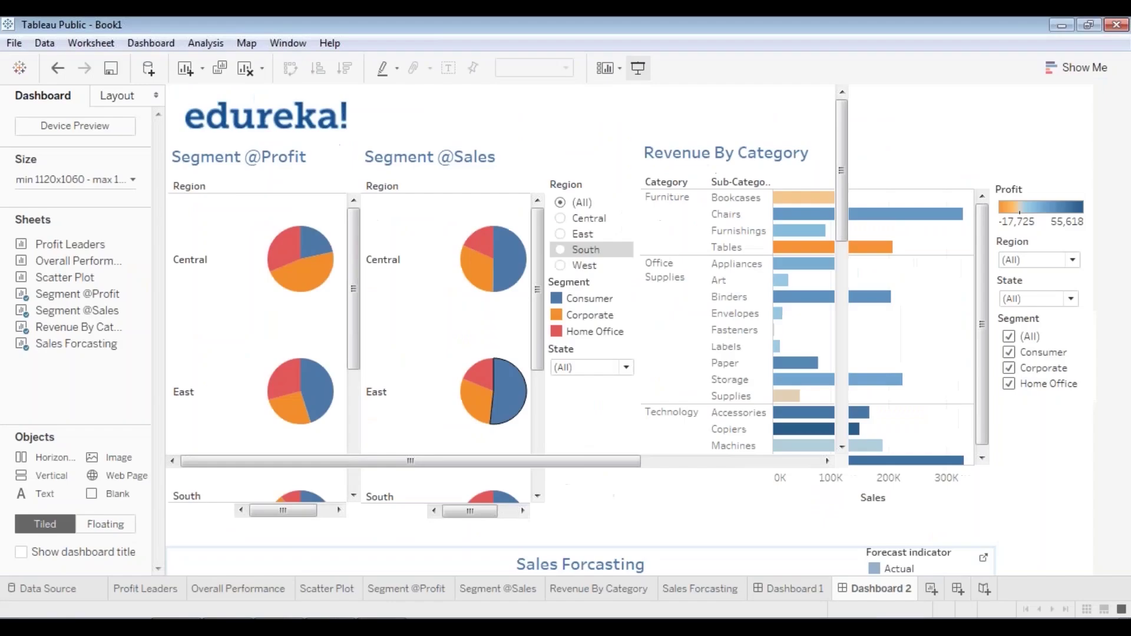
click(69, 593)
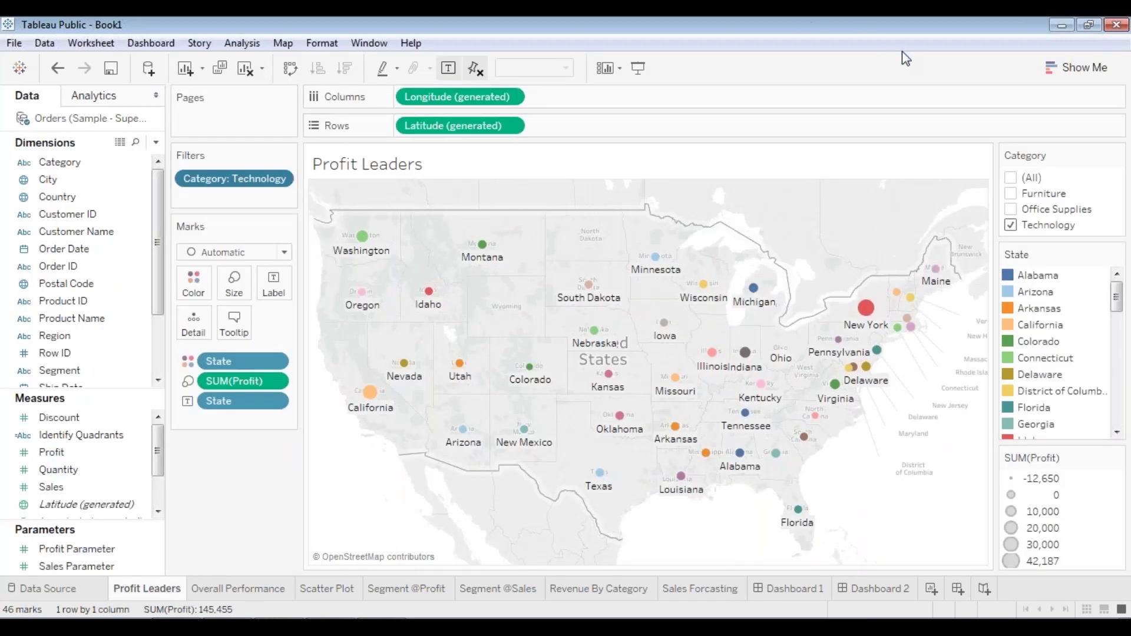
click(268, 324)
mouse_move(246, 595)
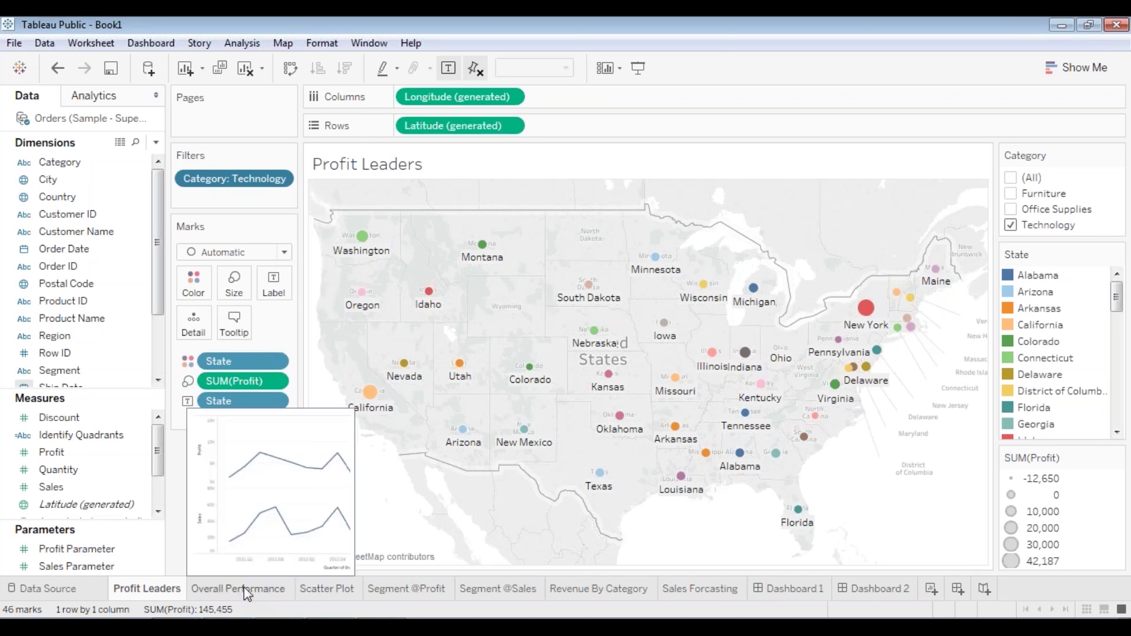
click(247, 591)
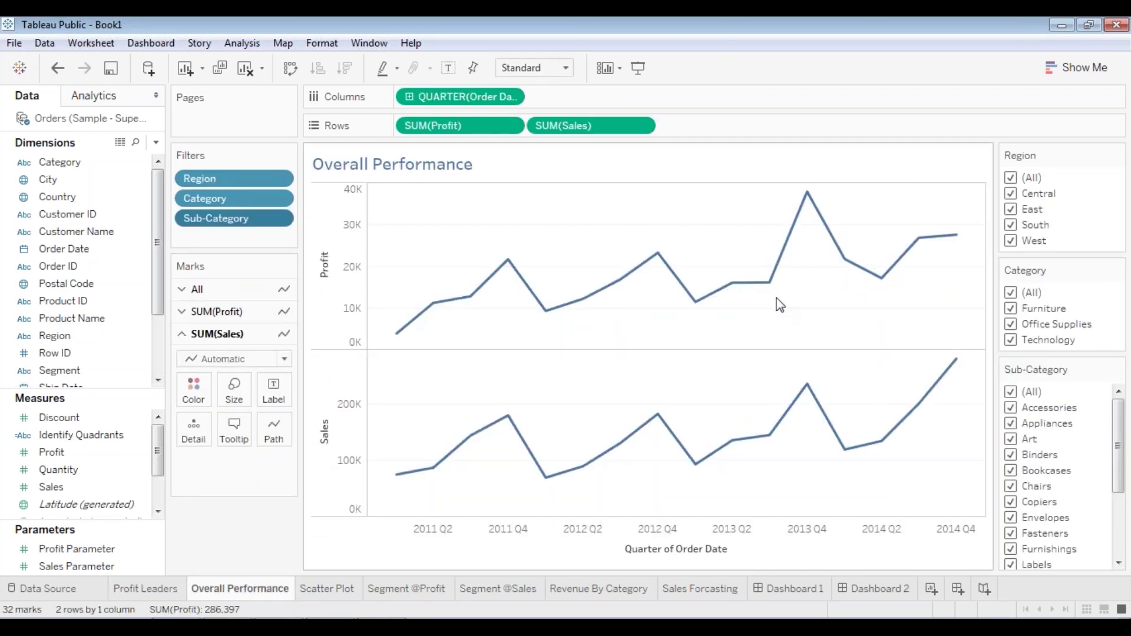
click(323, 591)
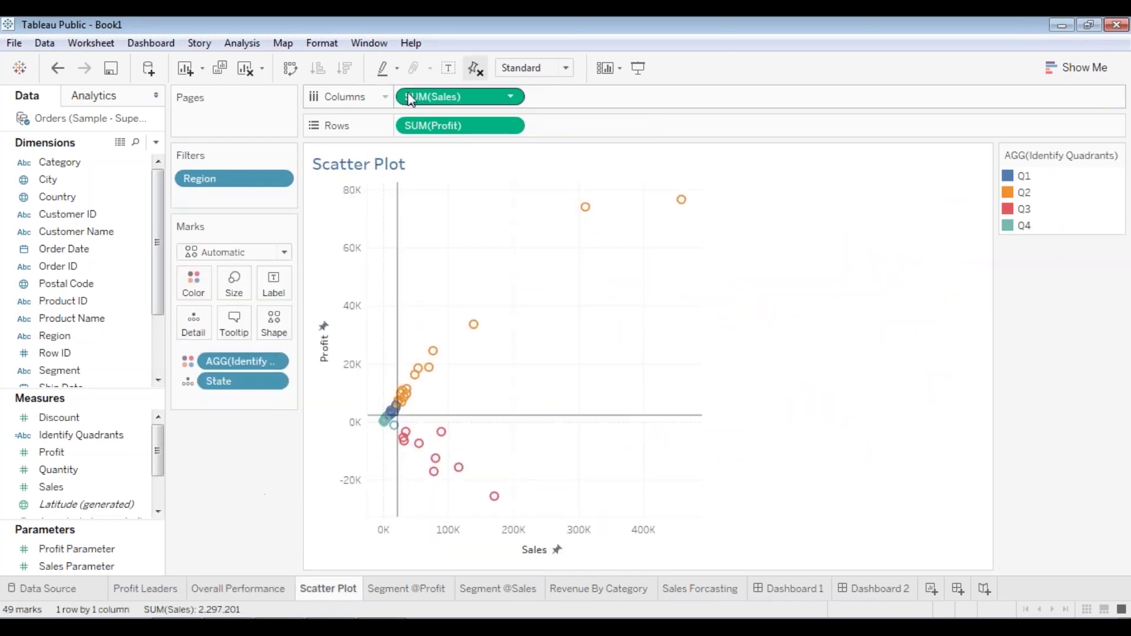
click(415, 591)
mouse_move(429, 234)
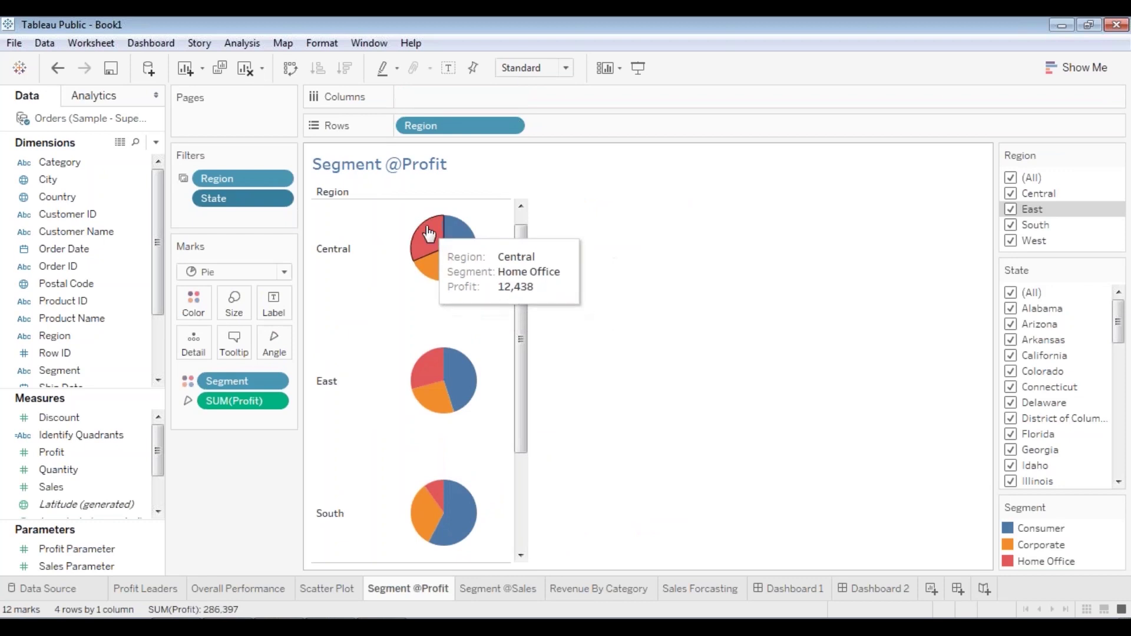
click(488, 591)
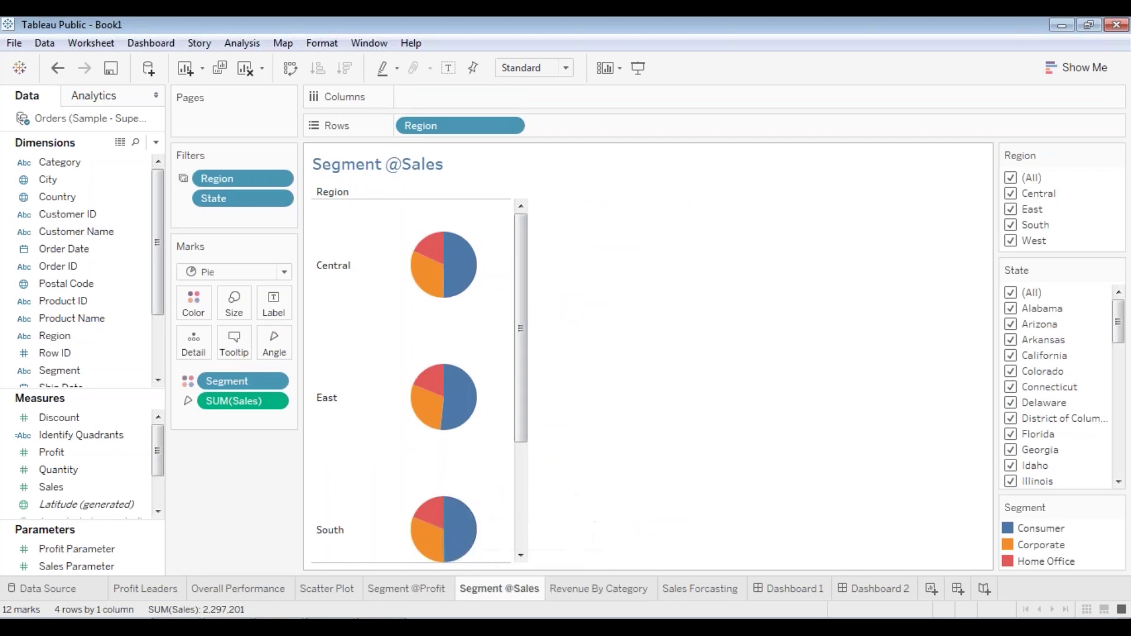
click(603, 592)
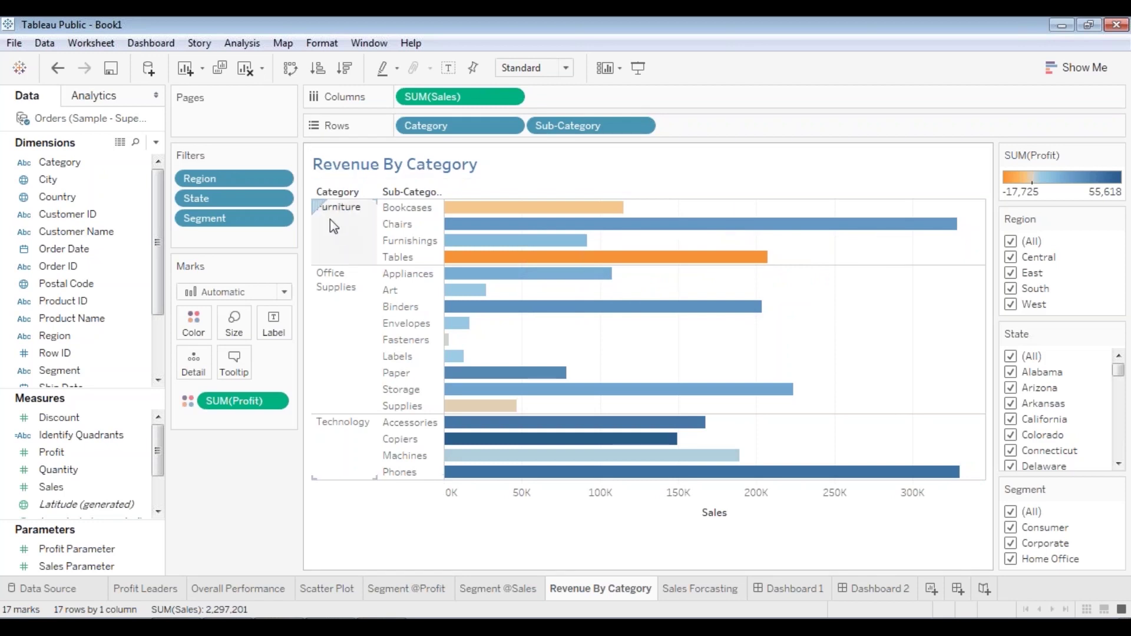
mouse_move(571, 269)
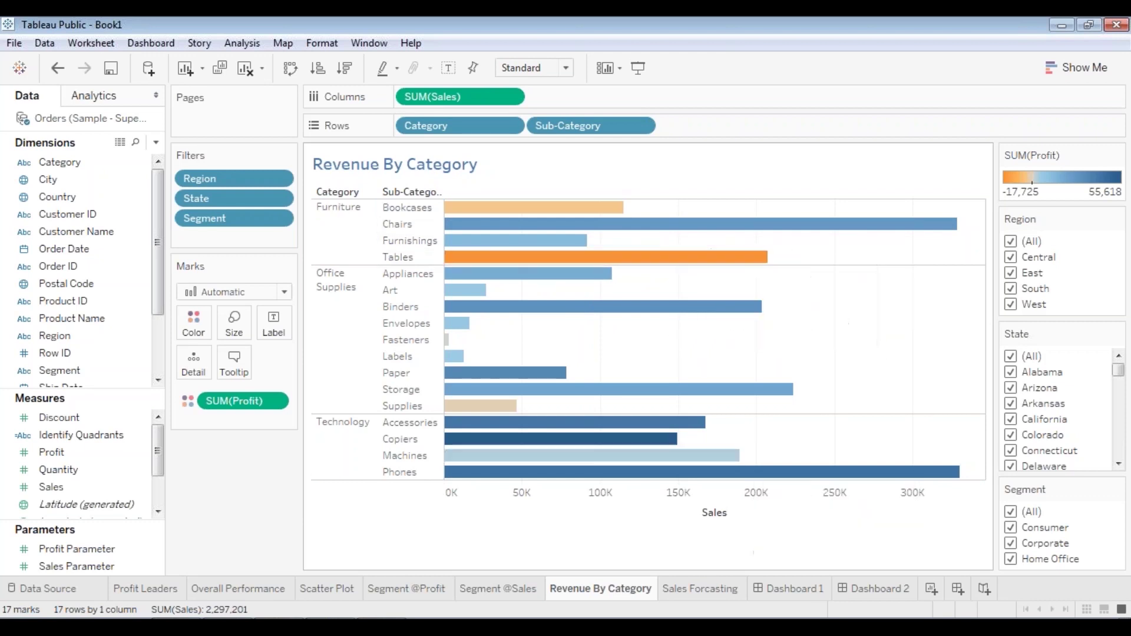
click(723, 591)
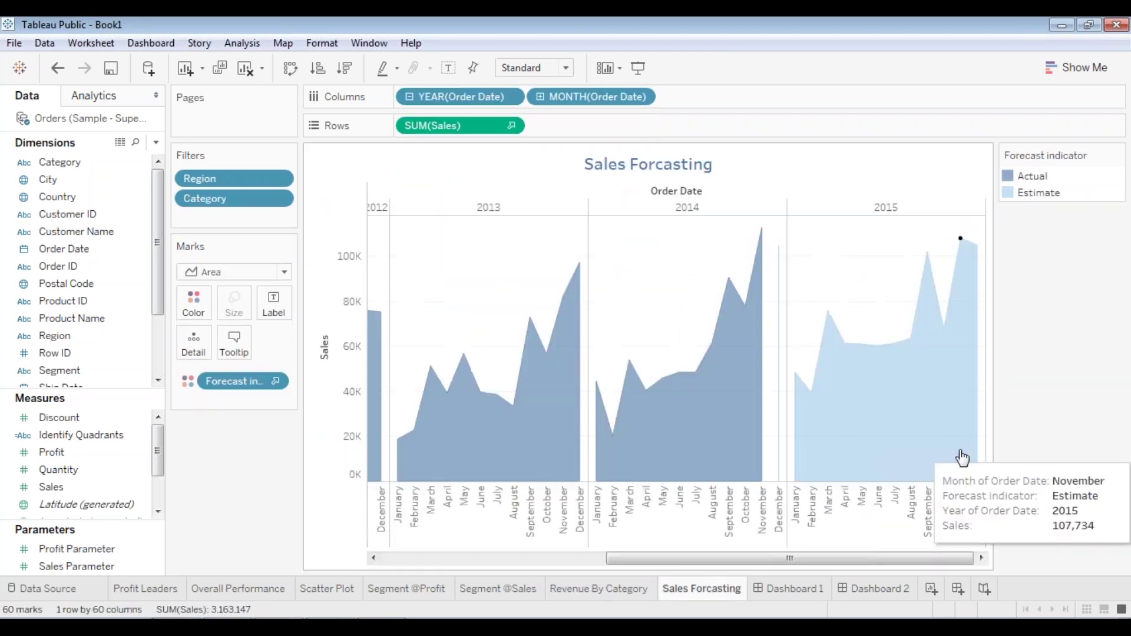
drag(844, 564, 560, 564)
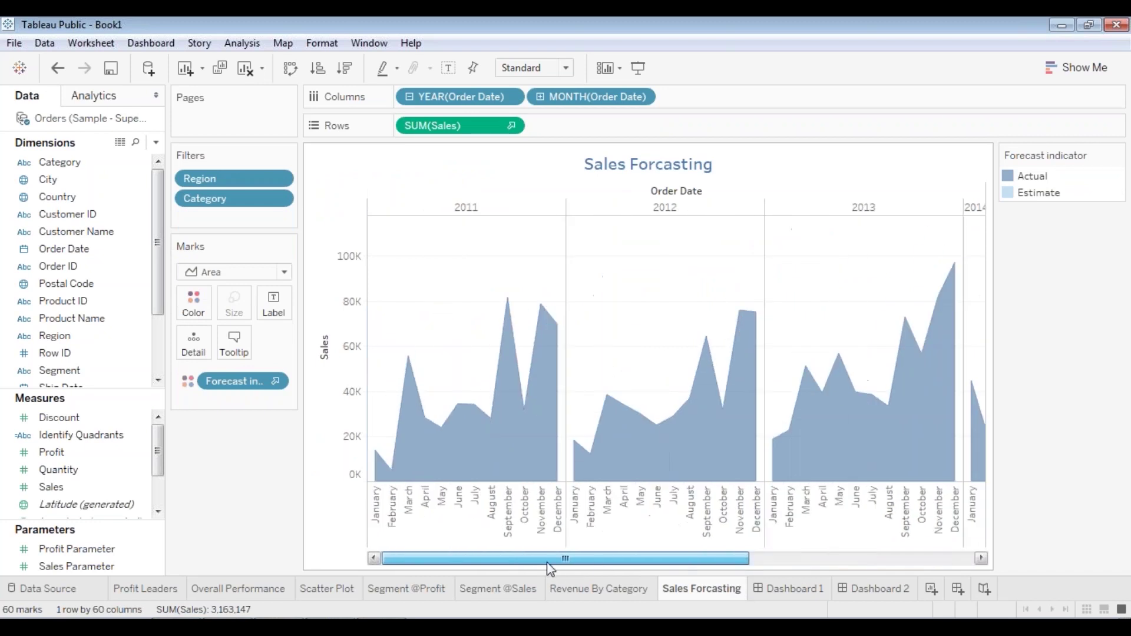
drag(631, 560, 896, 560)
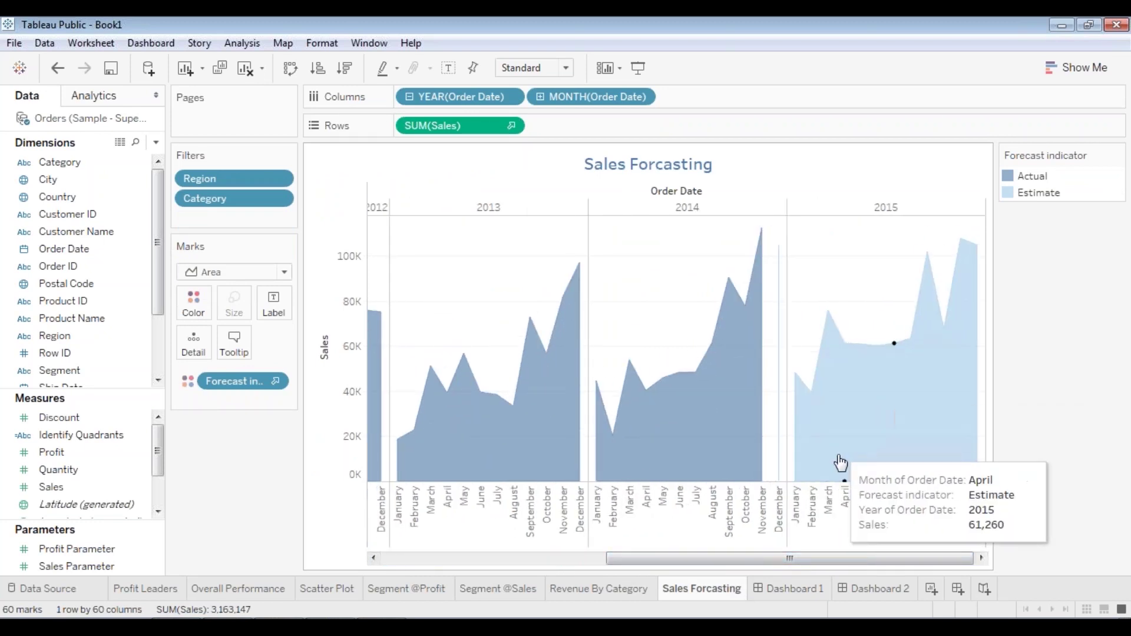
- Toggle between Dashboard 1 and Dashboard 2, then scroll Dashboard 2 down to Sales Forcasting
click(801, 592)
click(861, 593)
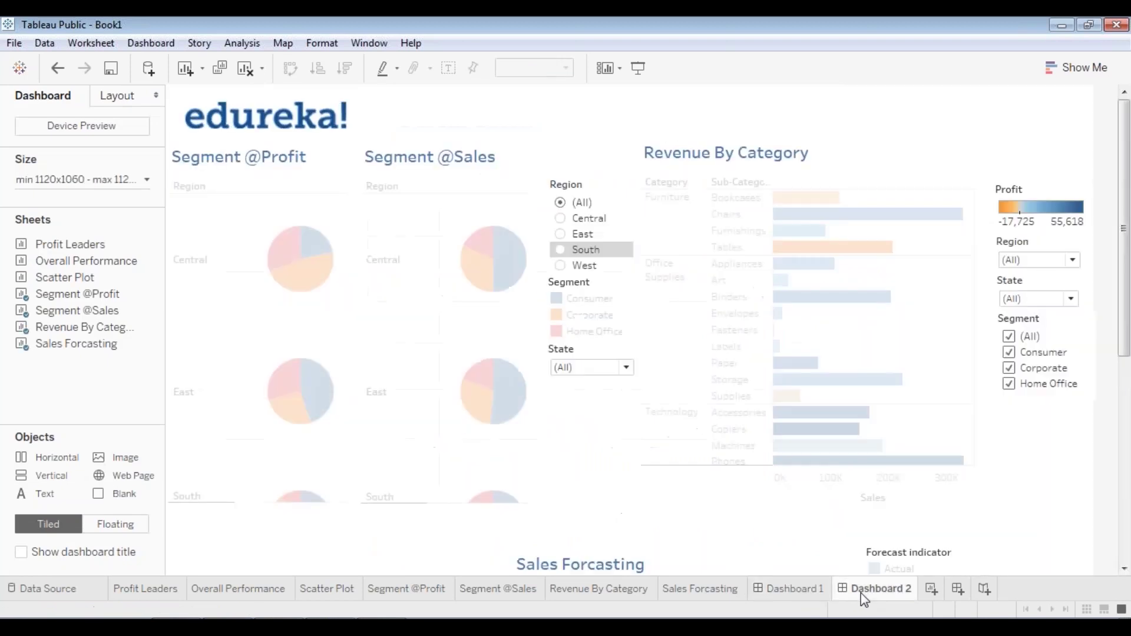
click(792, 589)
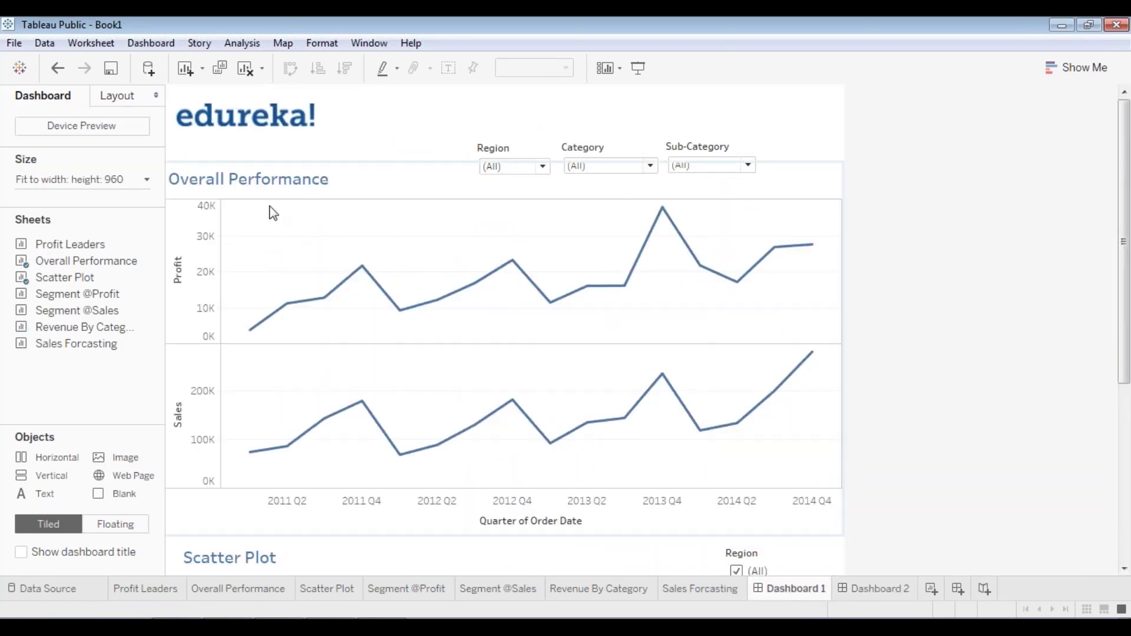
click(893, 590)
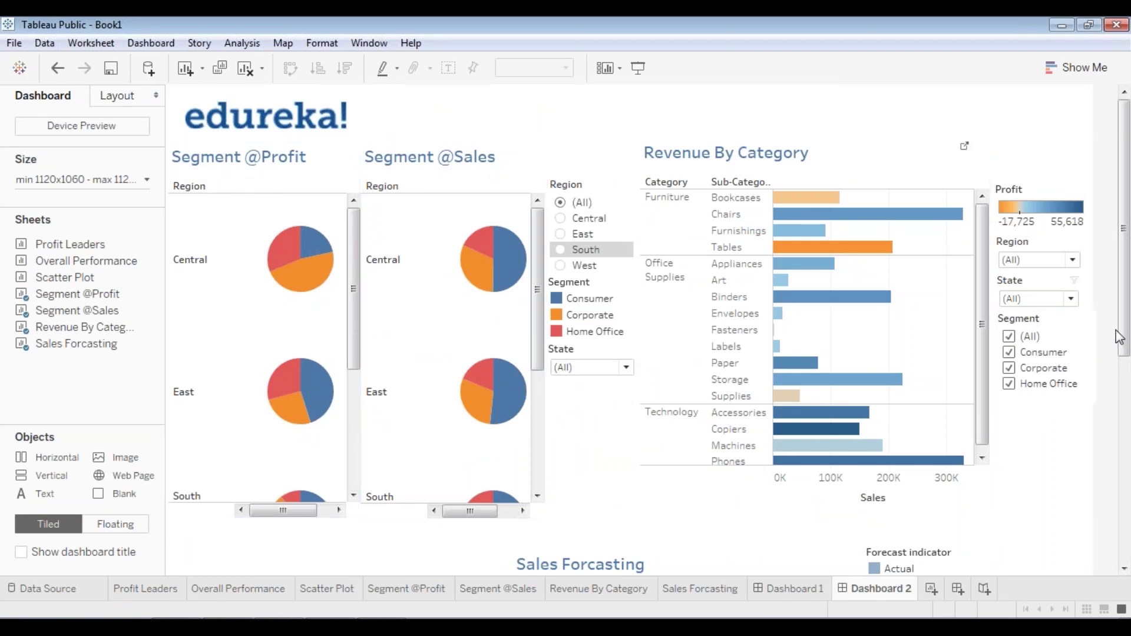
scroll(1126, 127, down, 5)
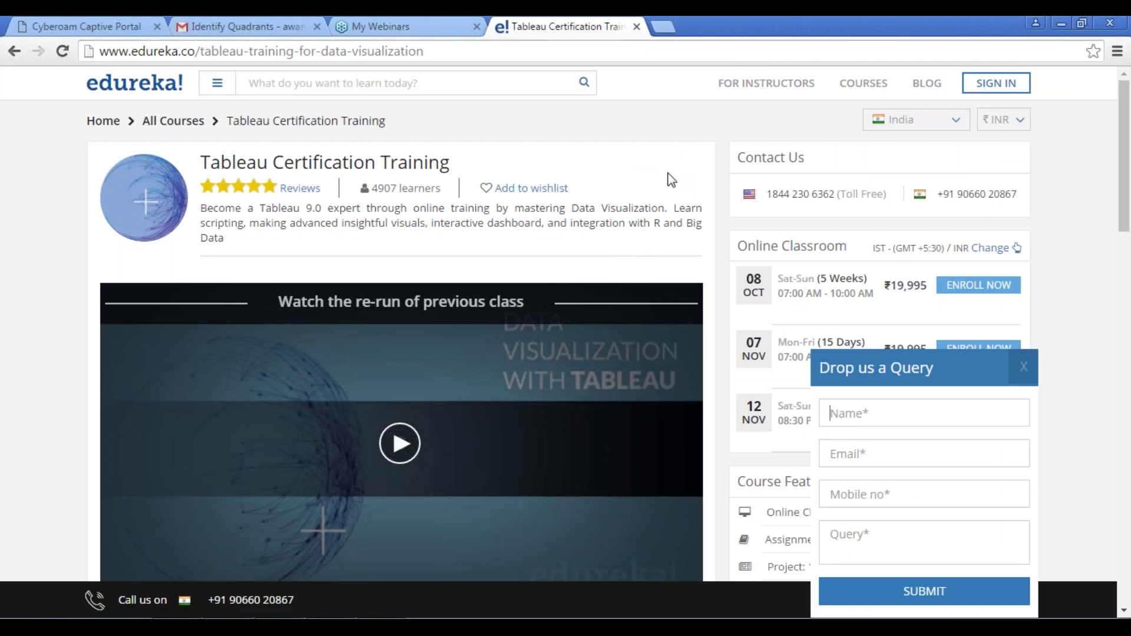
- Scroll through the About The Course section, reviewing the six course objectives and intended audiences such as Data Scientists
scroll(669, 179, down, 7)
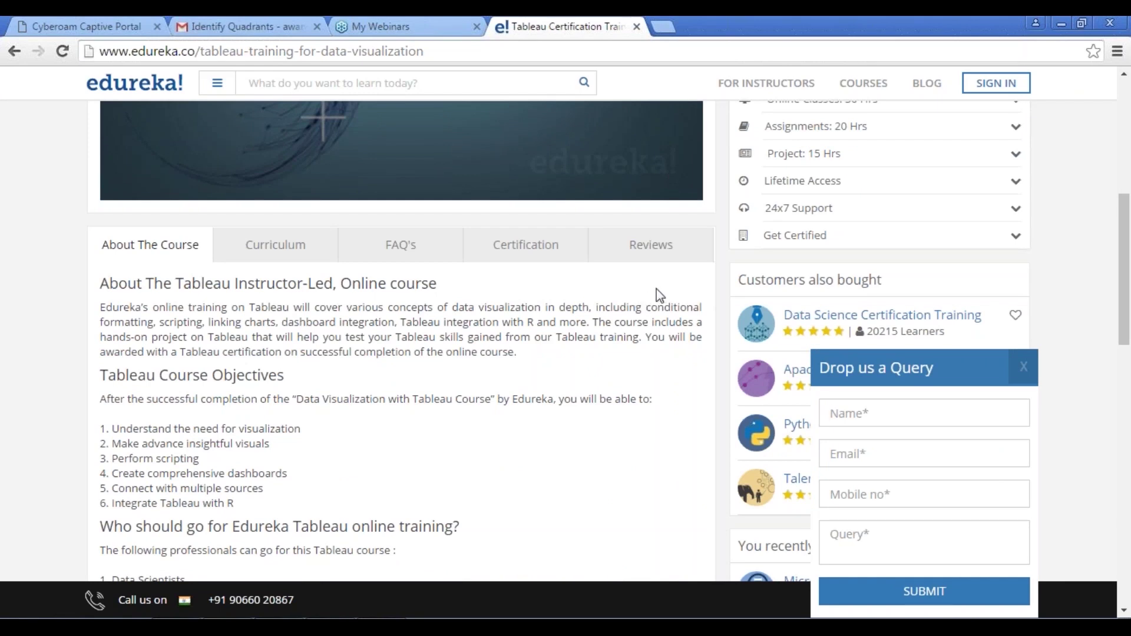
scroll(656, 288, up, 3)
scroll(558, 240, up, 3)
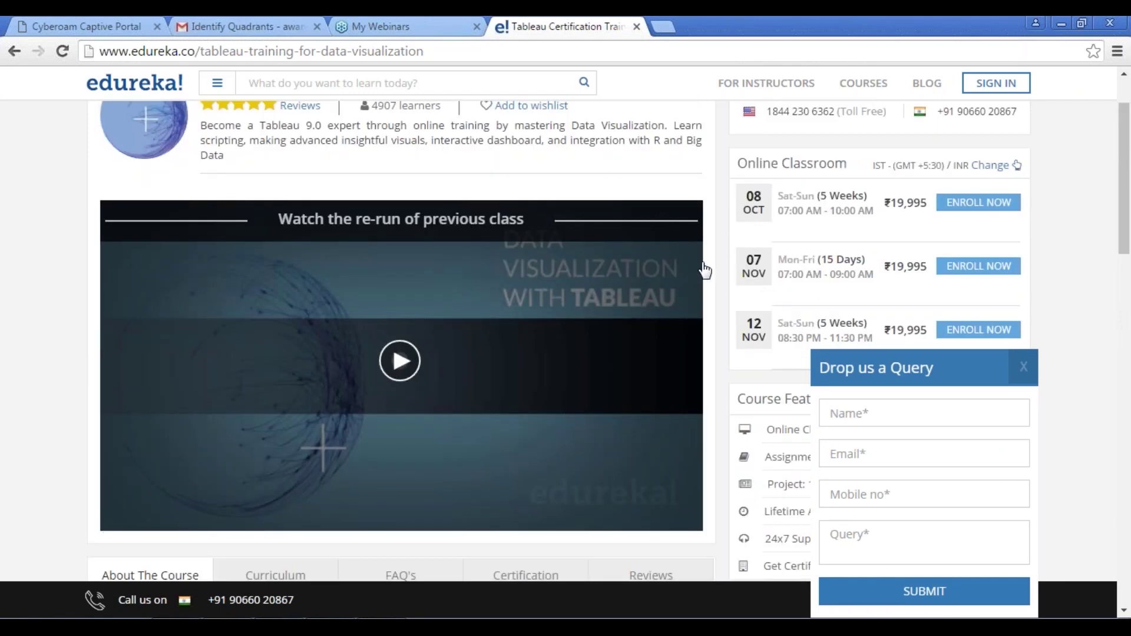
scroll(712, 271, down, 7)
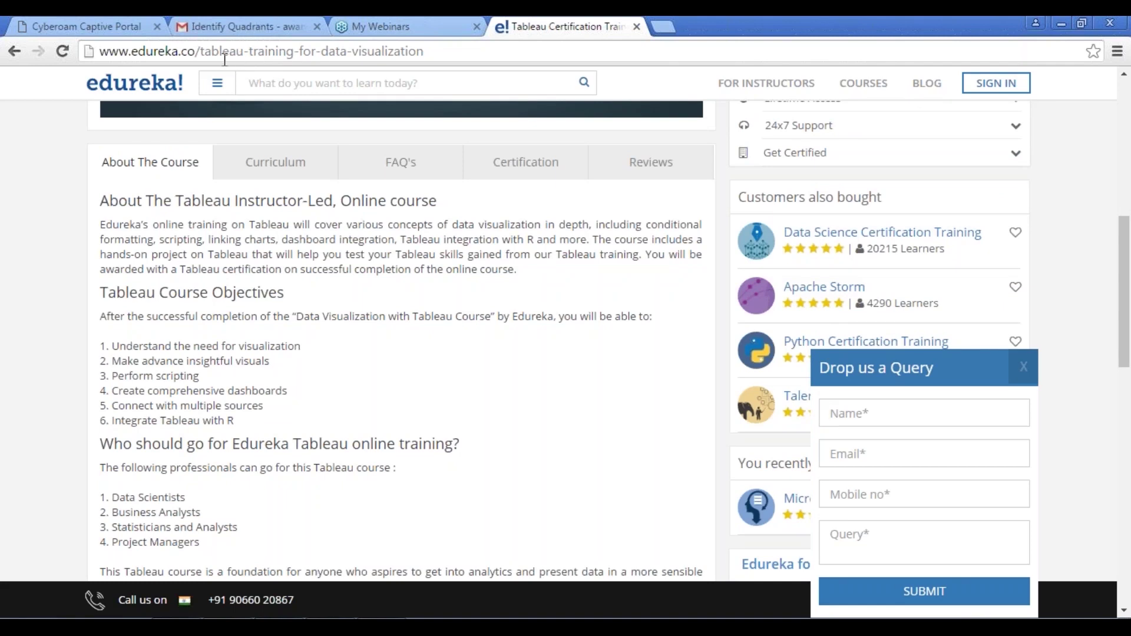
scroll(424, 515, up, 7)
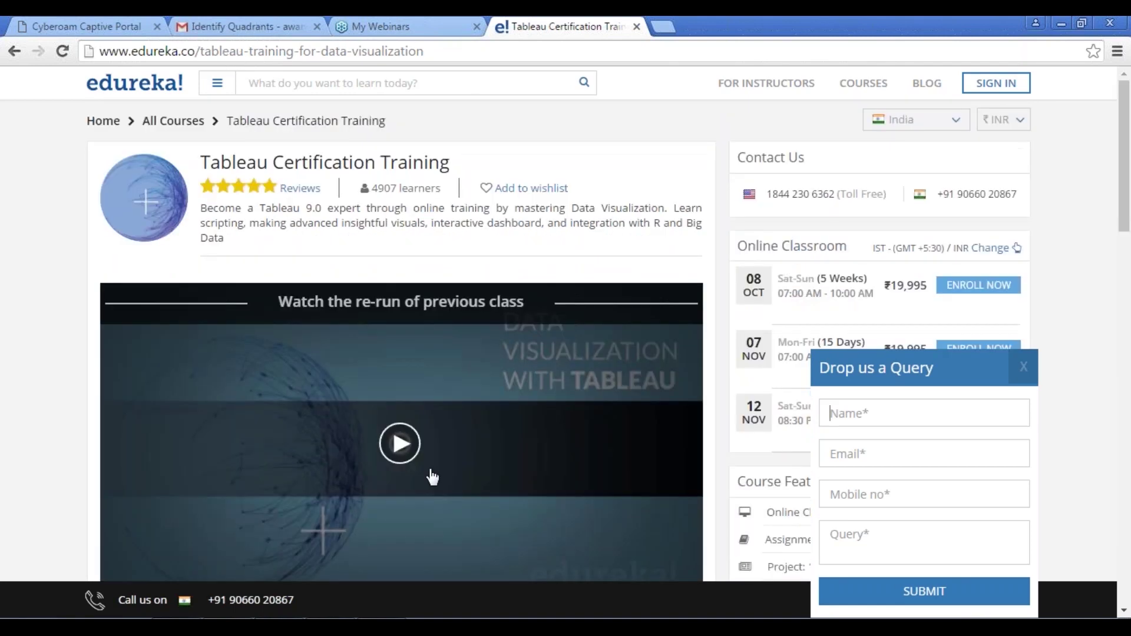
scroll(429, 475, down, 7)
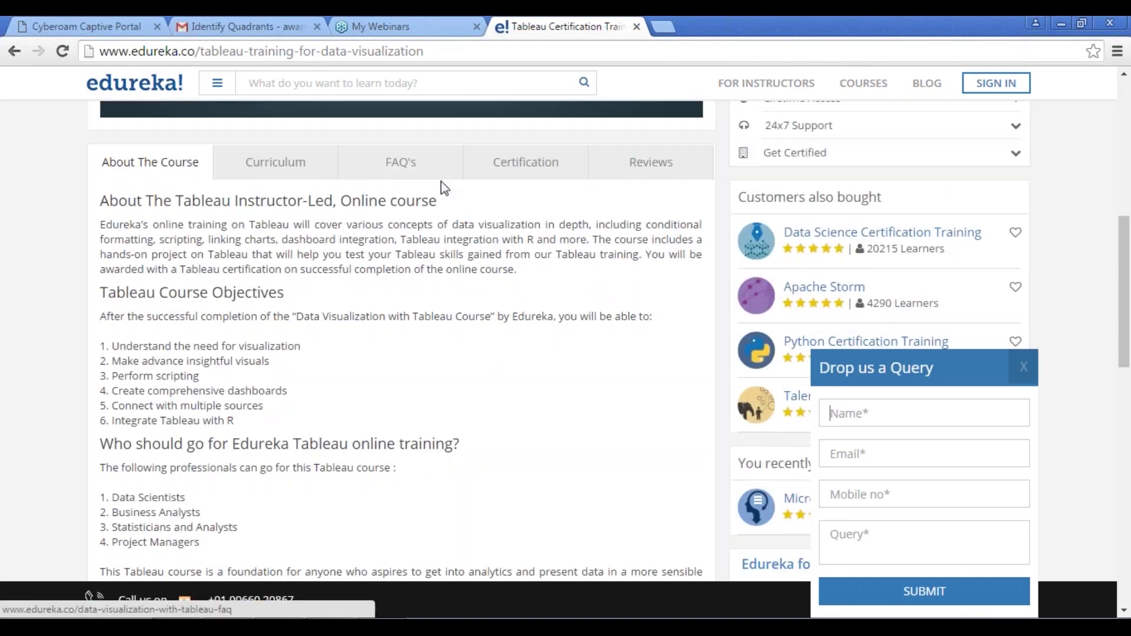